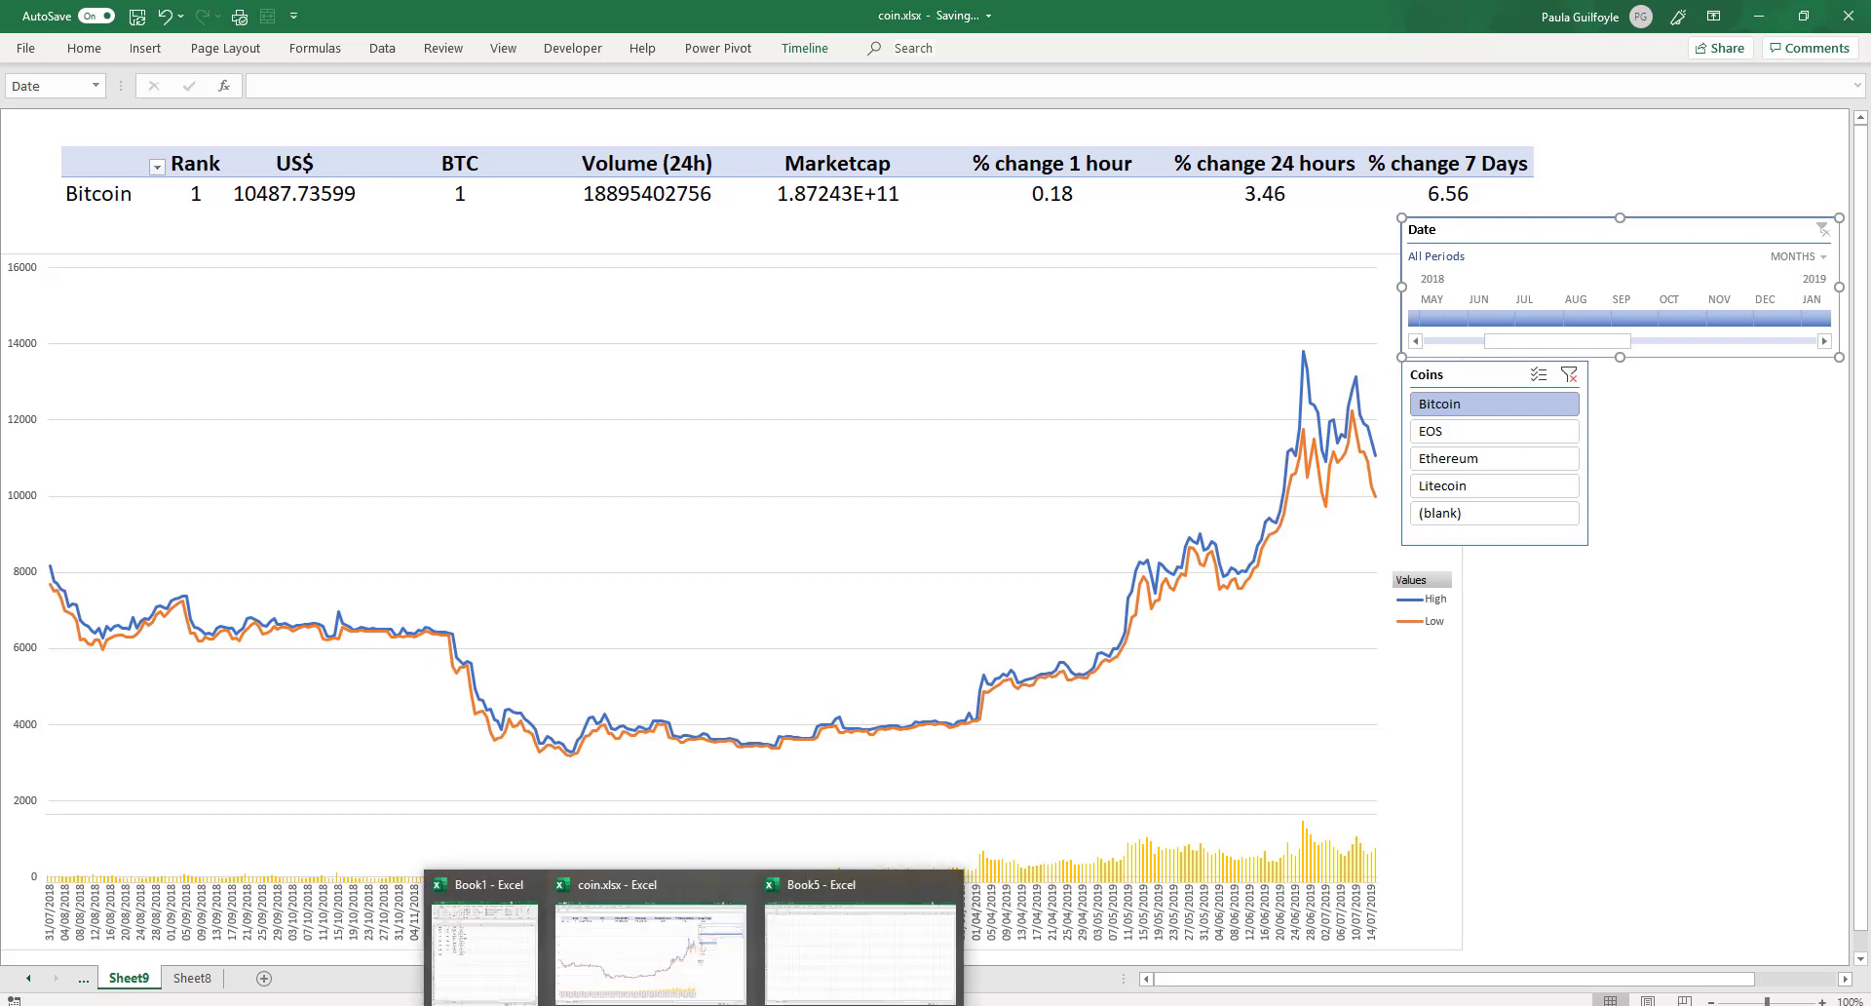
left_click(934, 888)
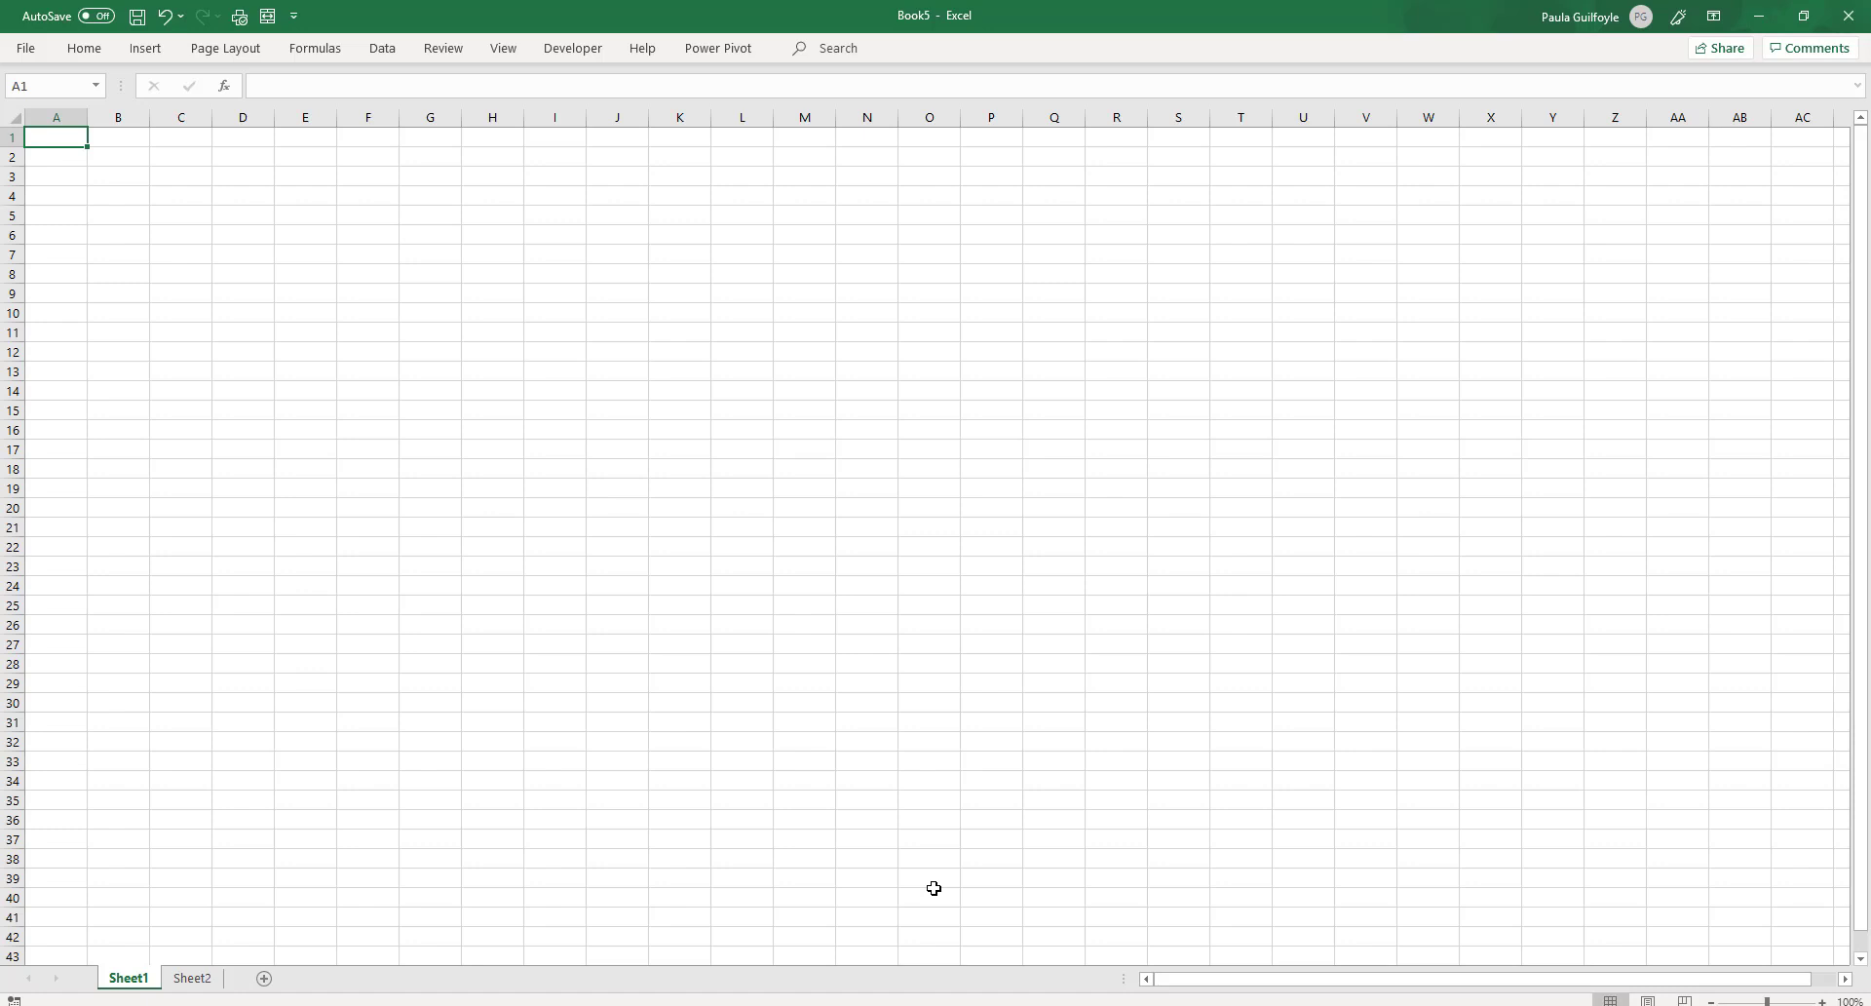
key("alt+Tab")
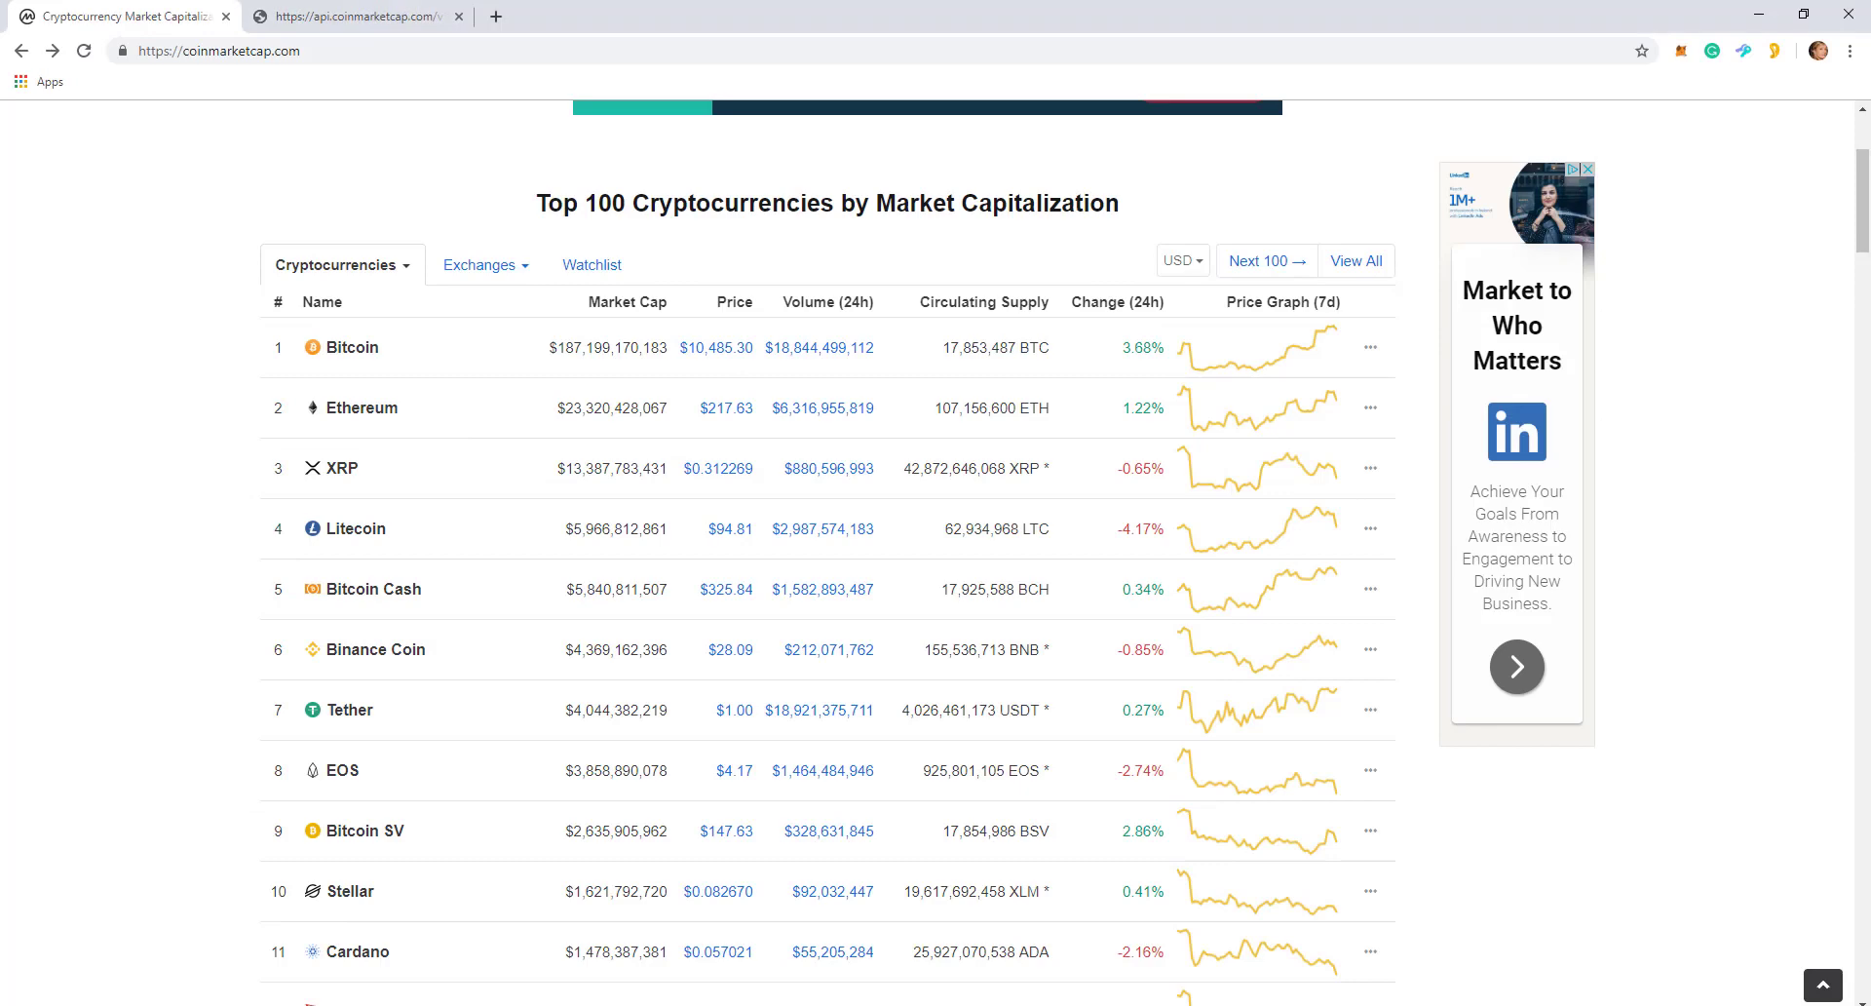
left_click(383, 12)
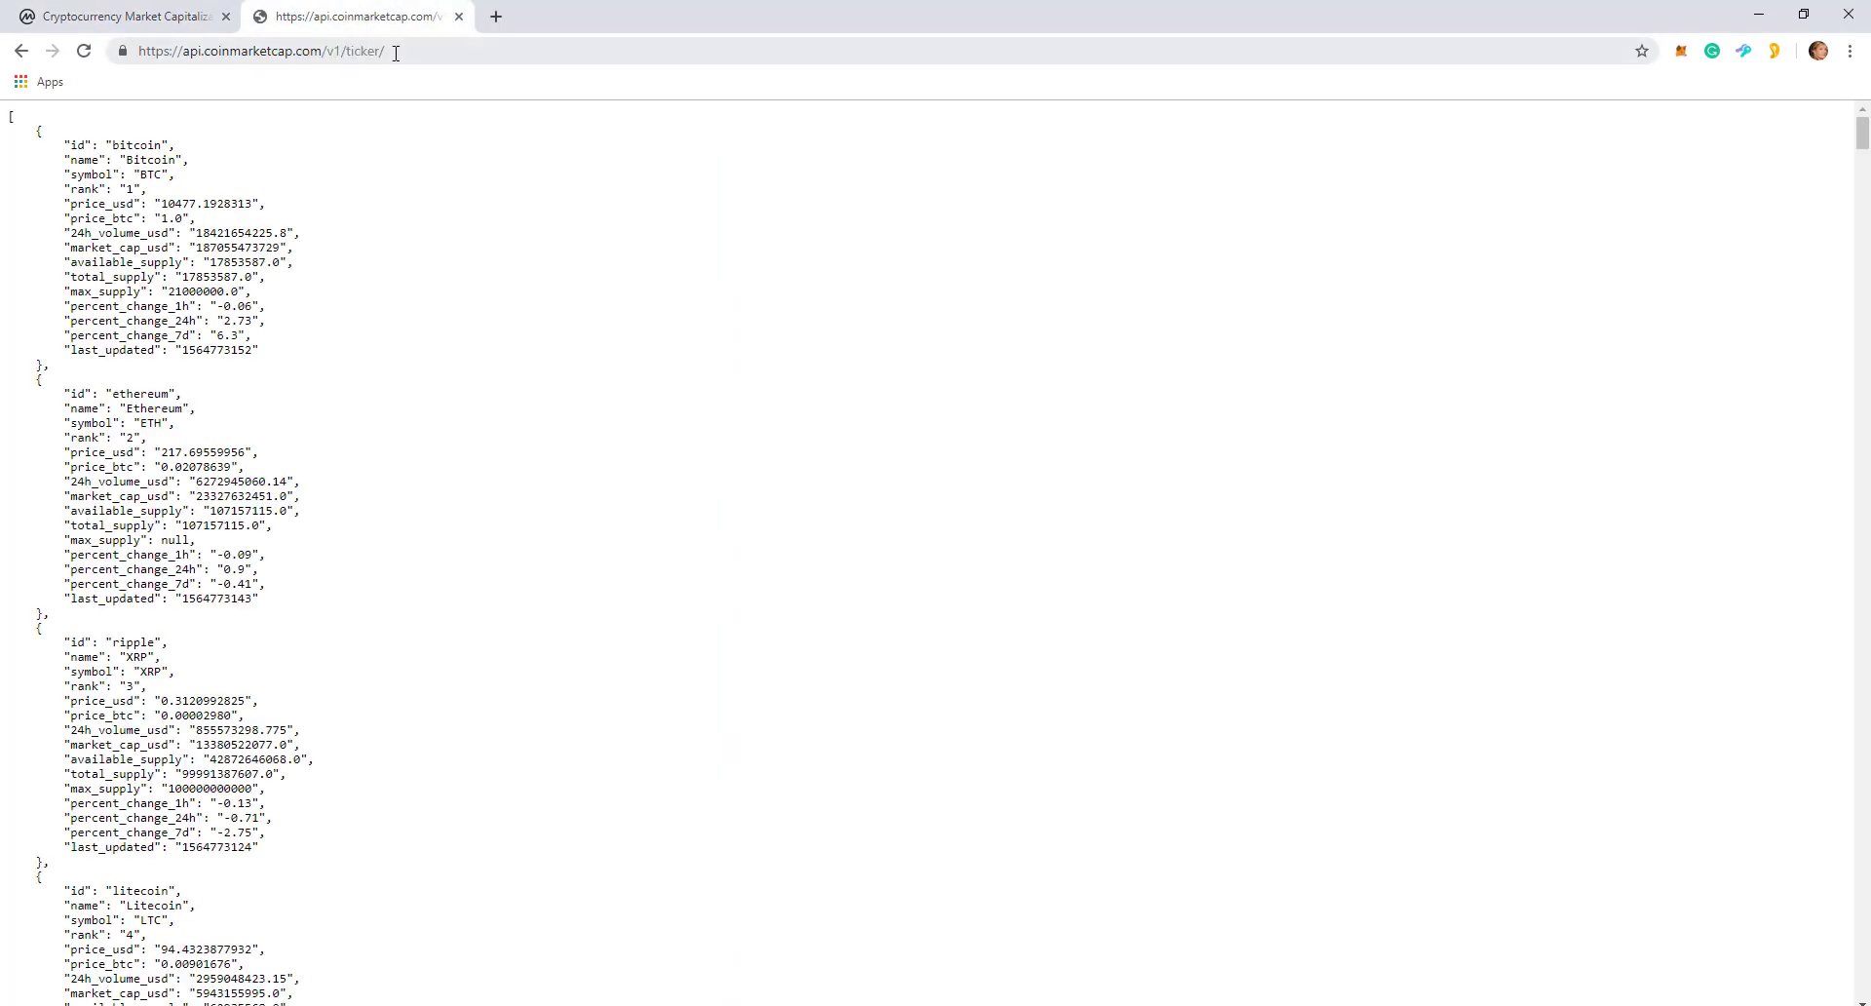
left_click_drag(395, 53, 124, 73)
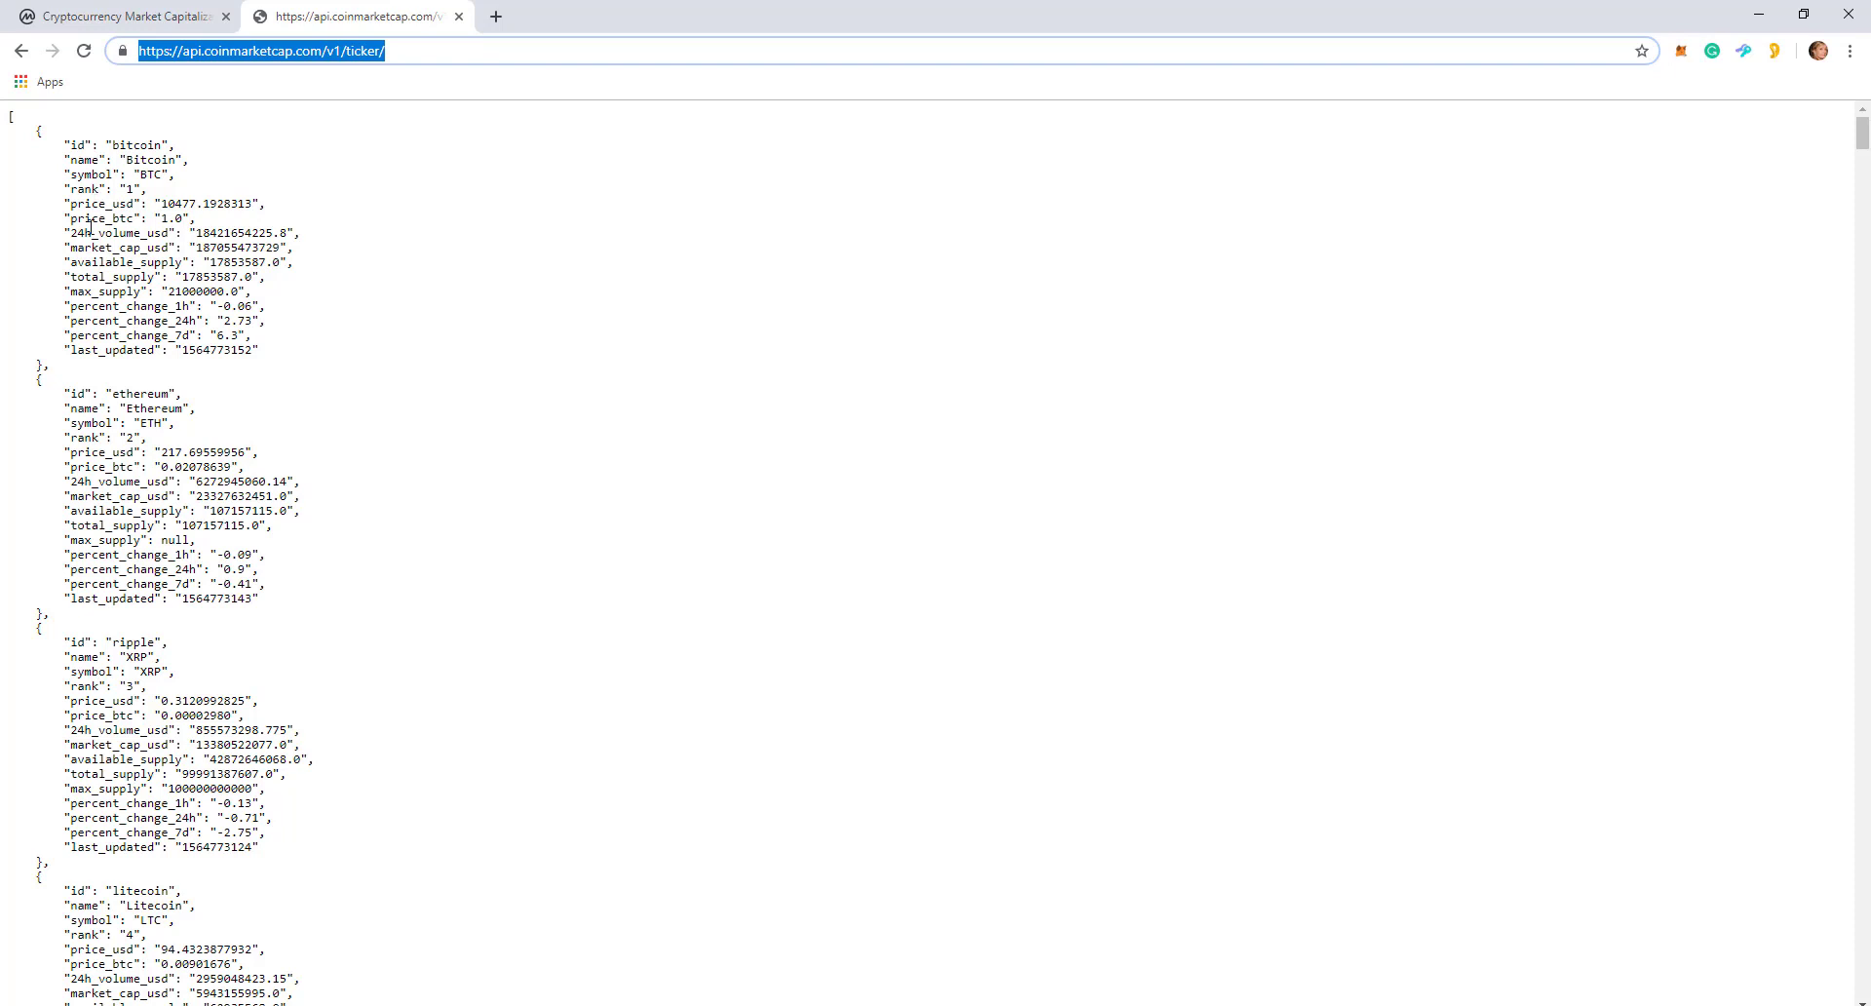
left_click_drag(66, 308, 209, 331)
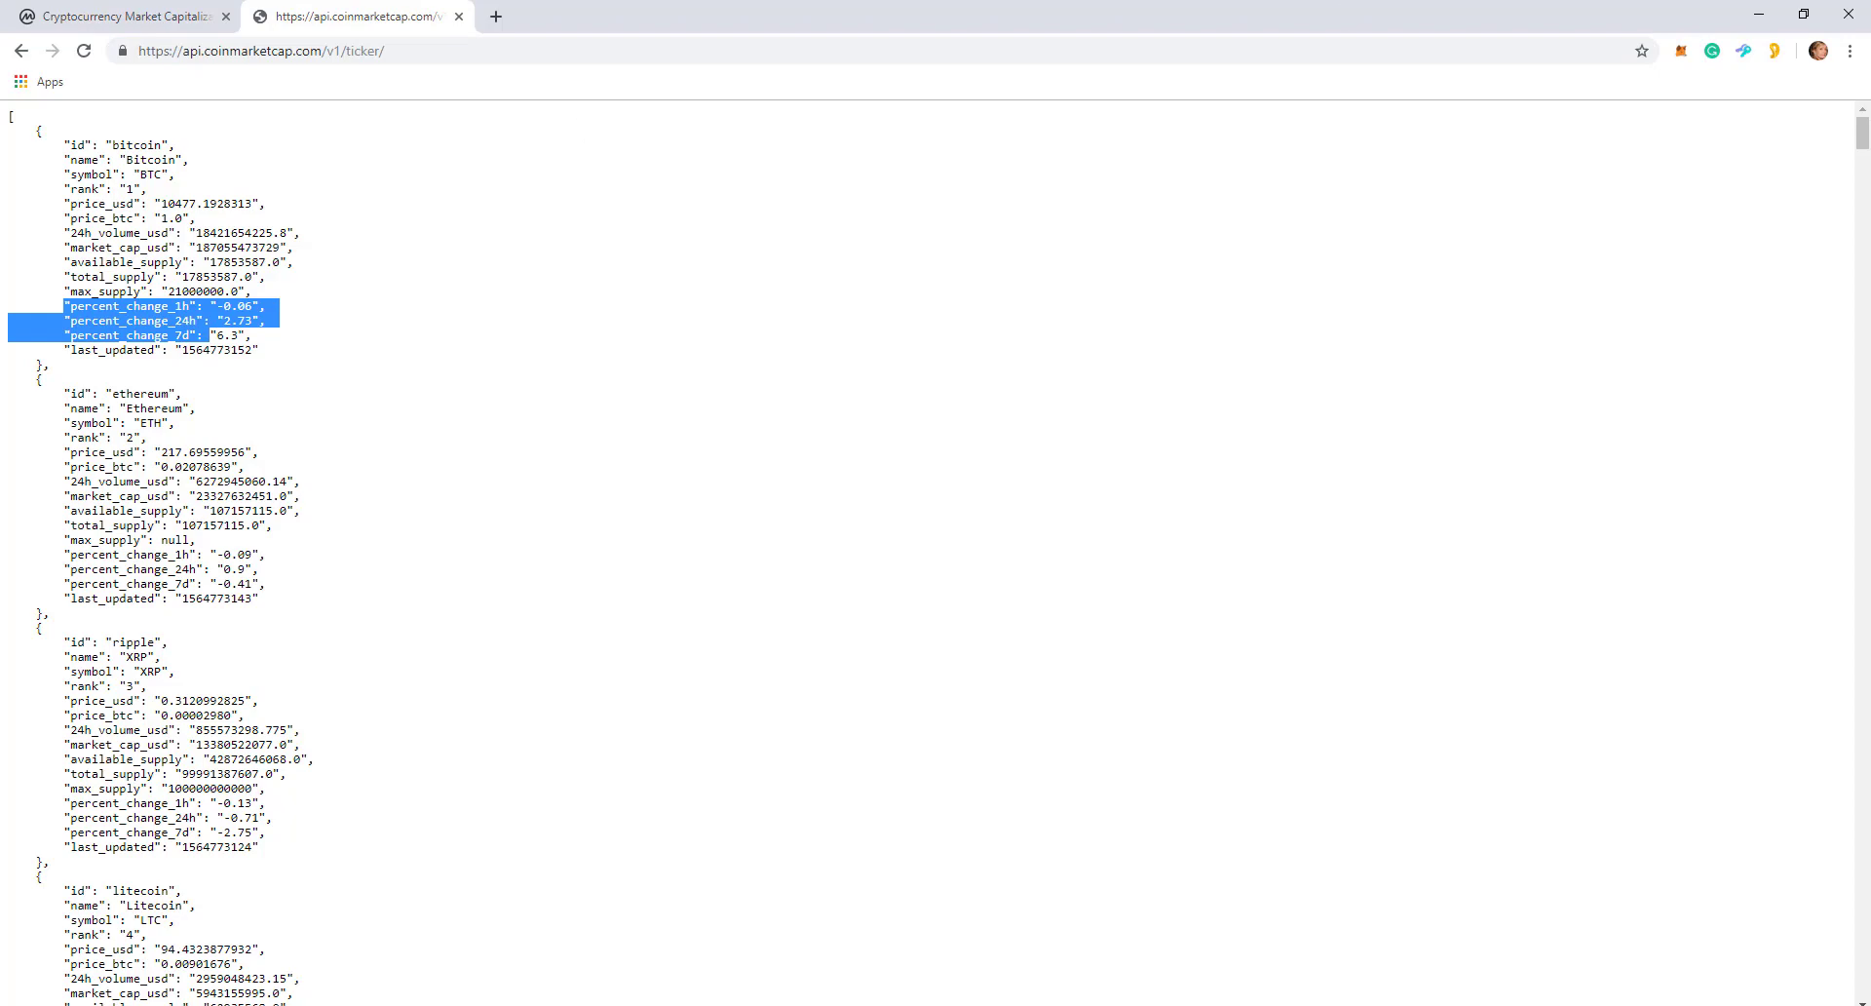
mouse_move(1861, 131)
left_mouse_down()
mouse_move(1855, 972)
mouse_move(1861, 132)
left_mouse_up()
left_click_drag(11, 115, 252, 691)
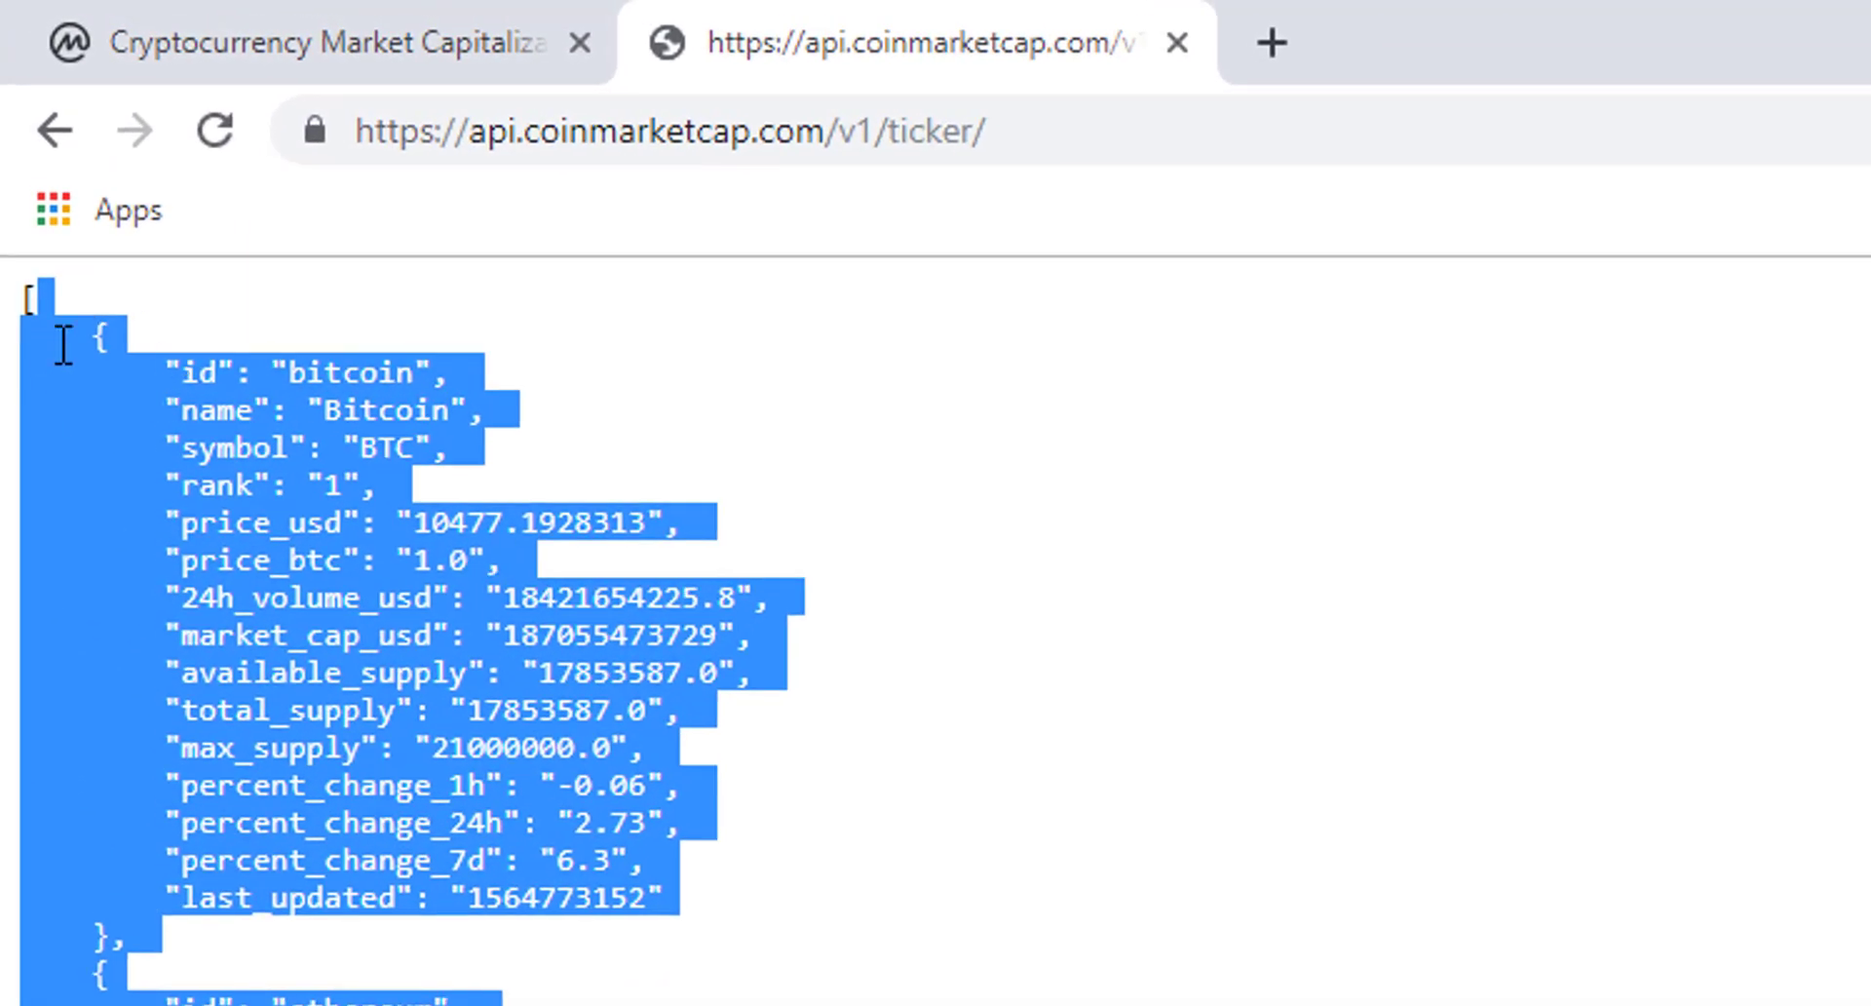
left_click(1015, 137)
key("ctrl+c")
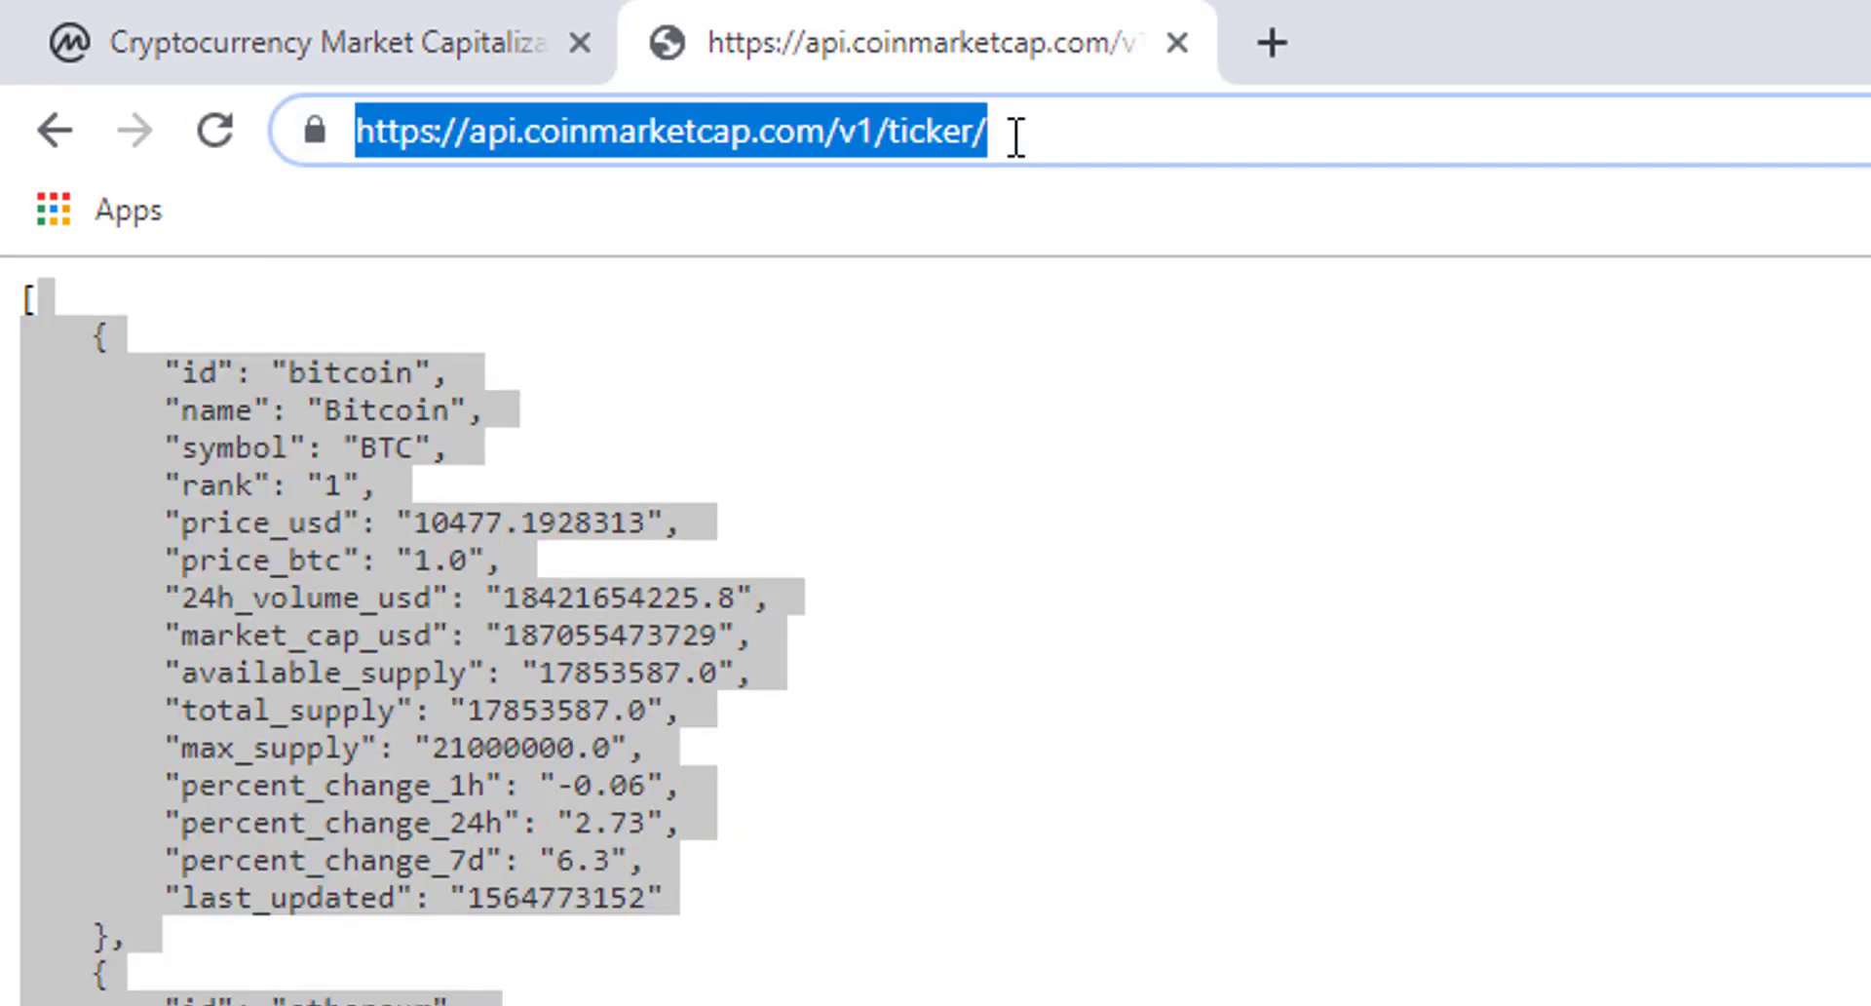
left_click(897, 569)
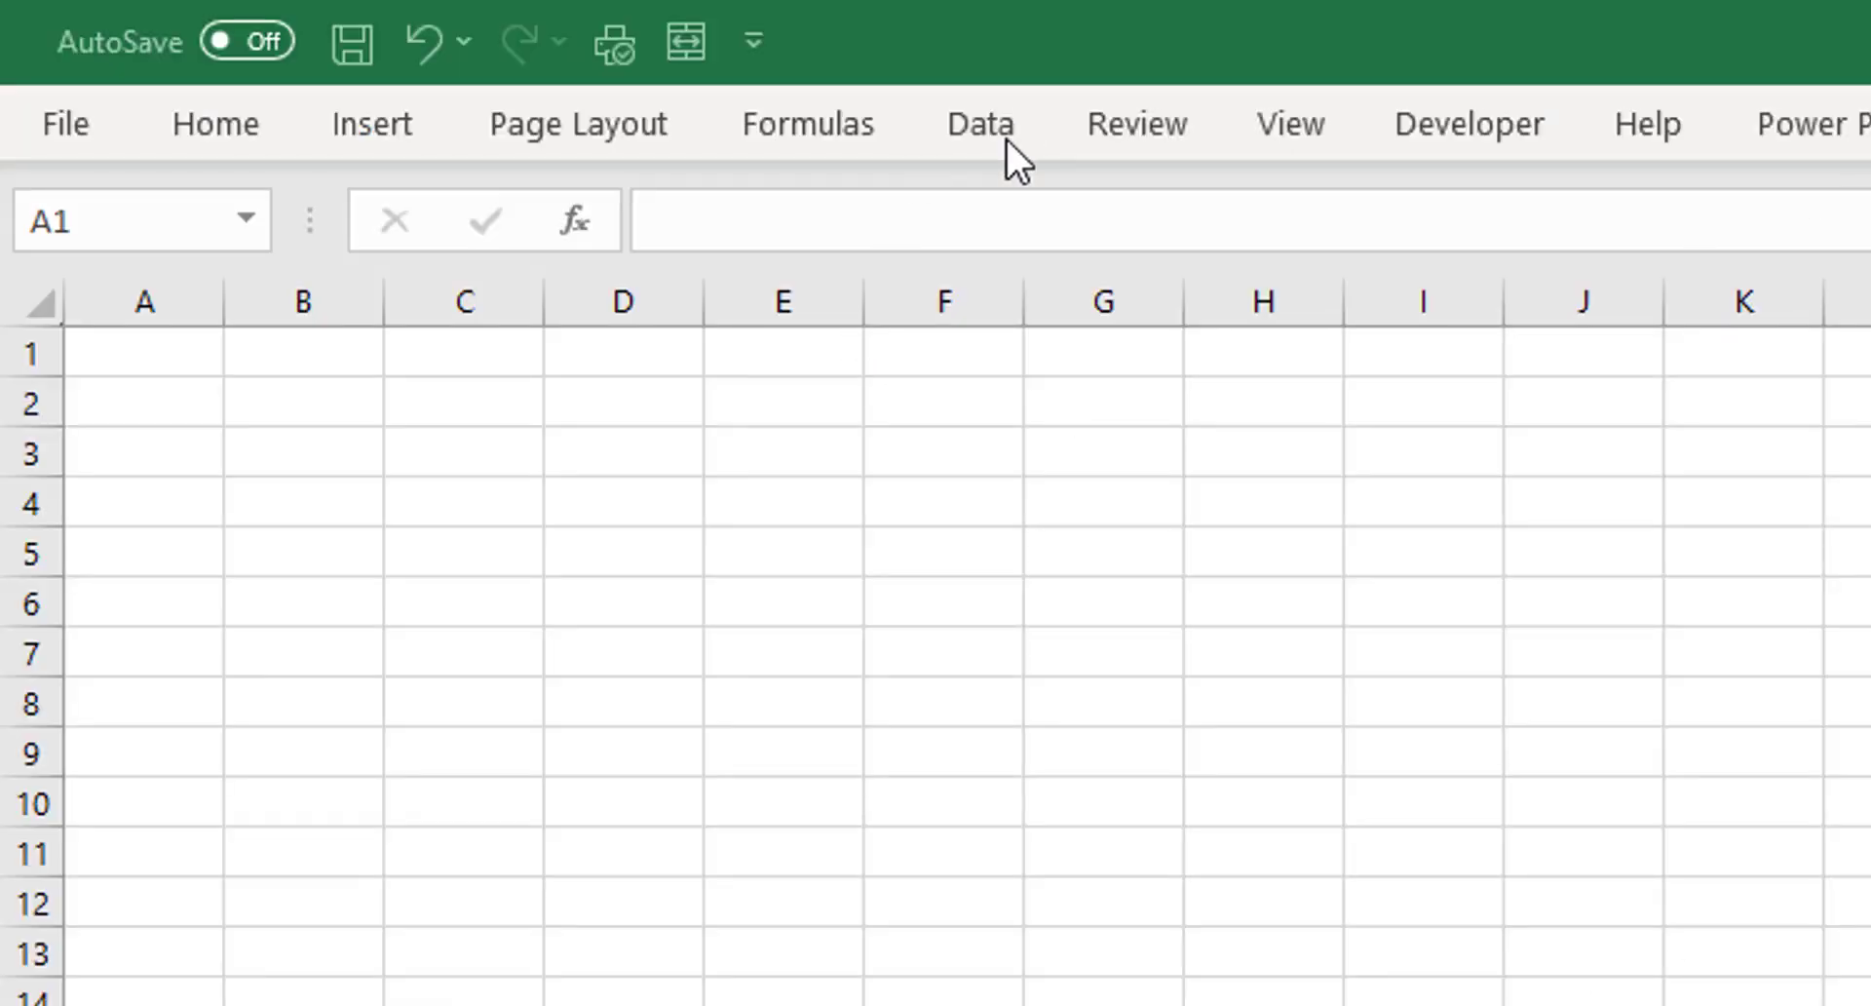
left_click(990, 114)
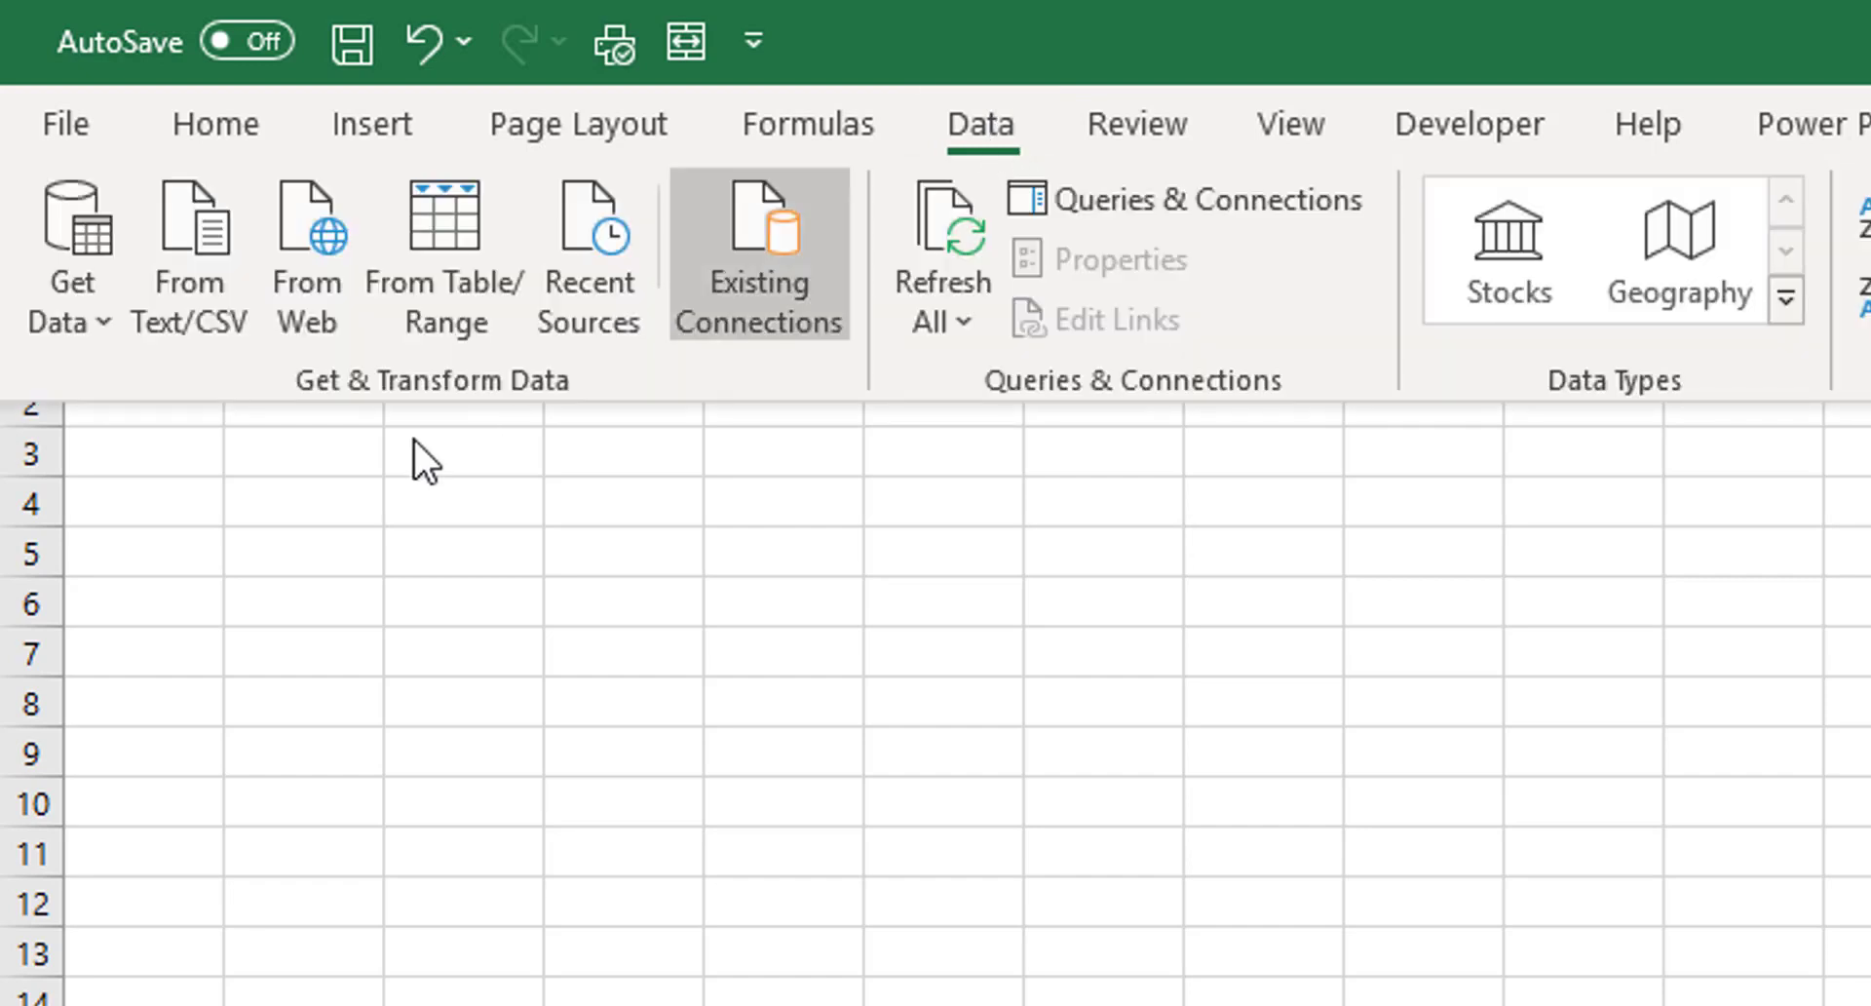
left_click(313, 301)
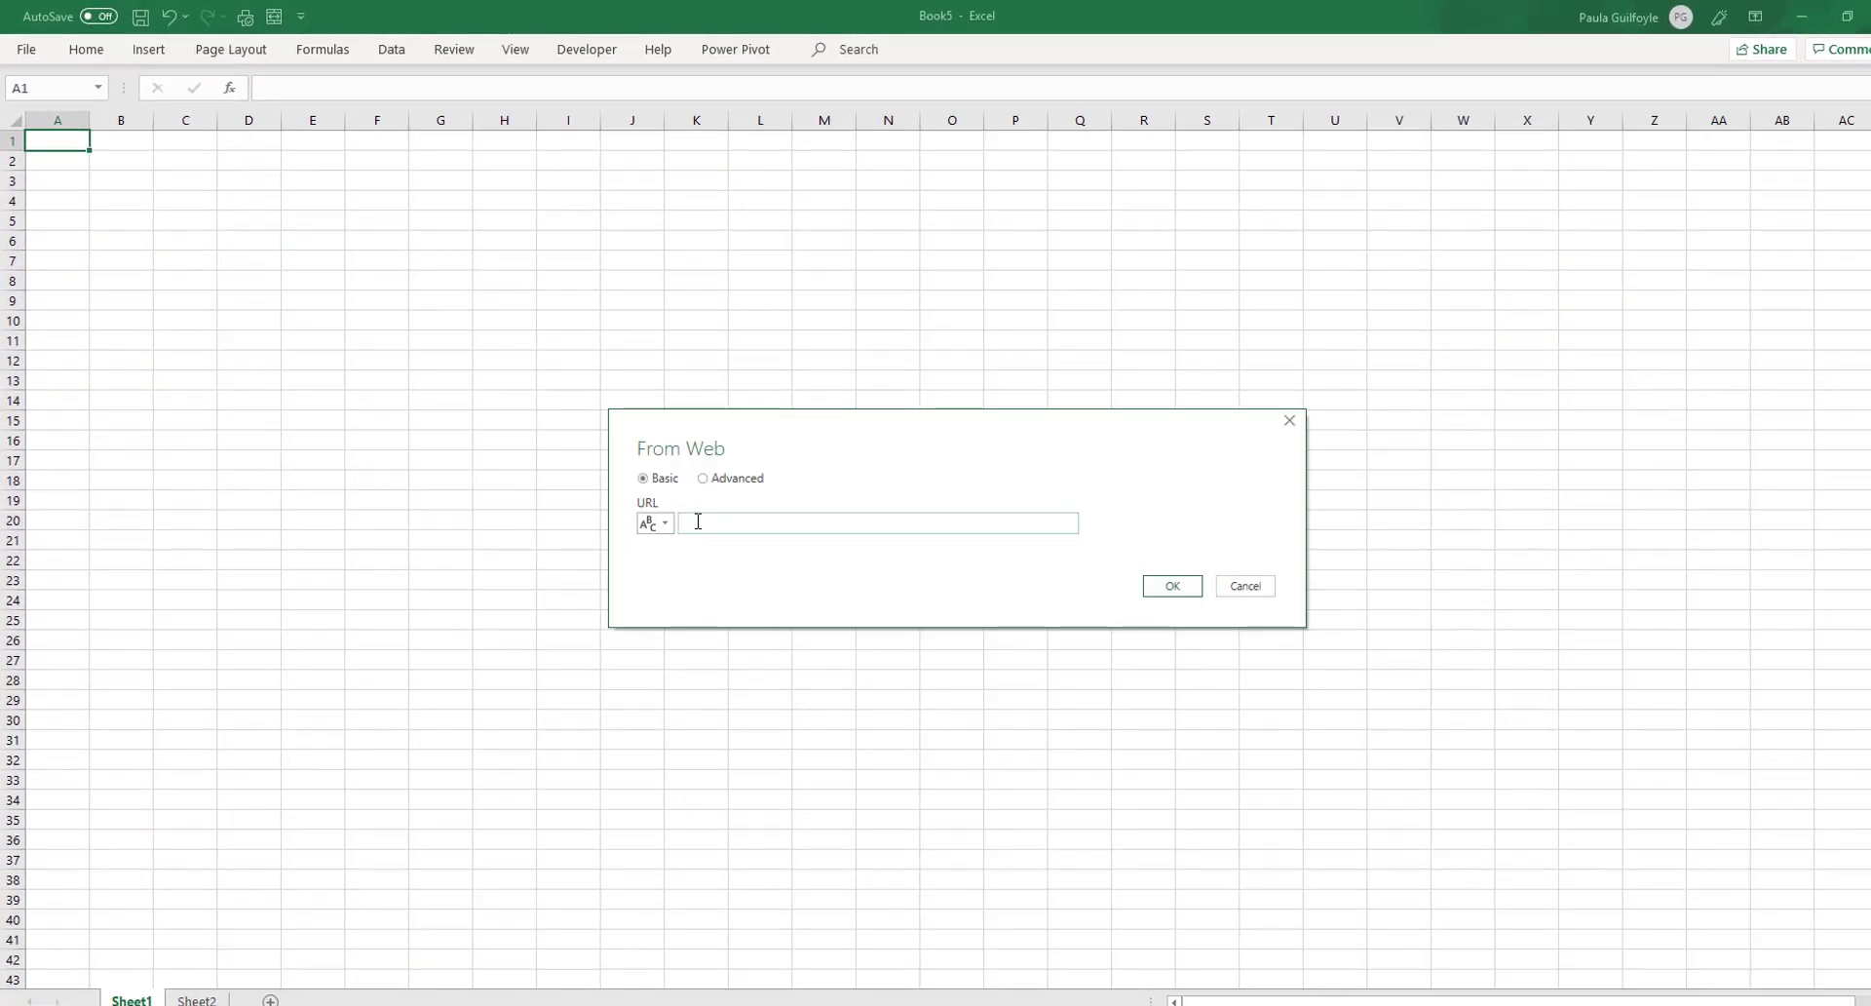
key("ctrl+v")
left_click(1171, 588)
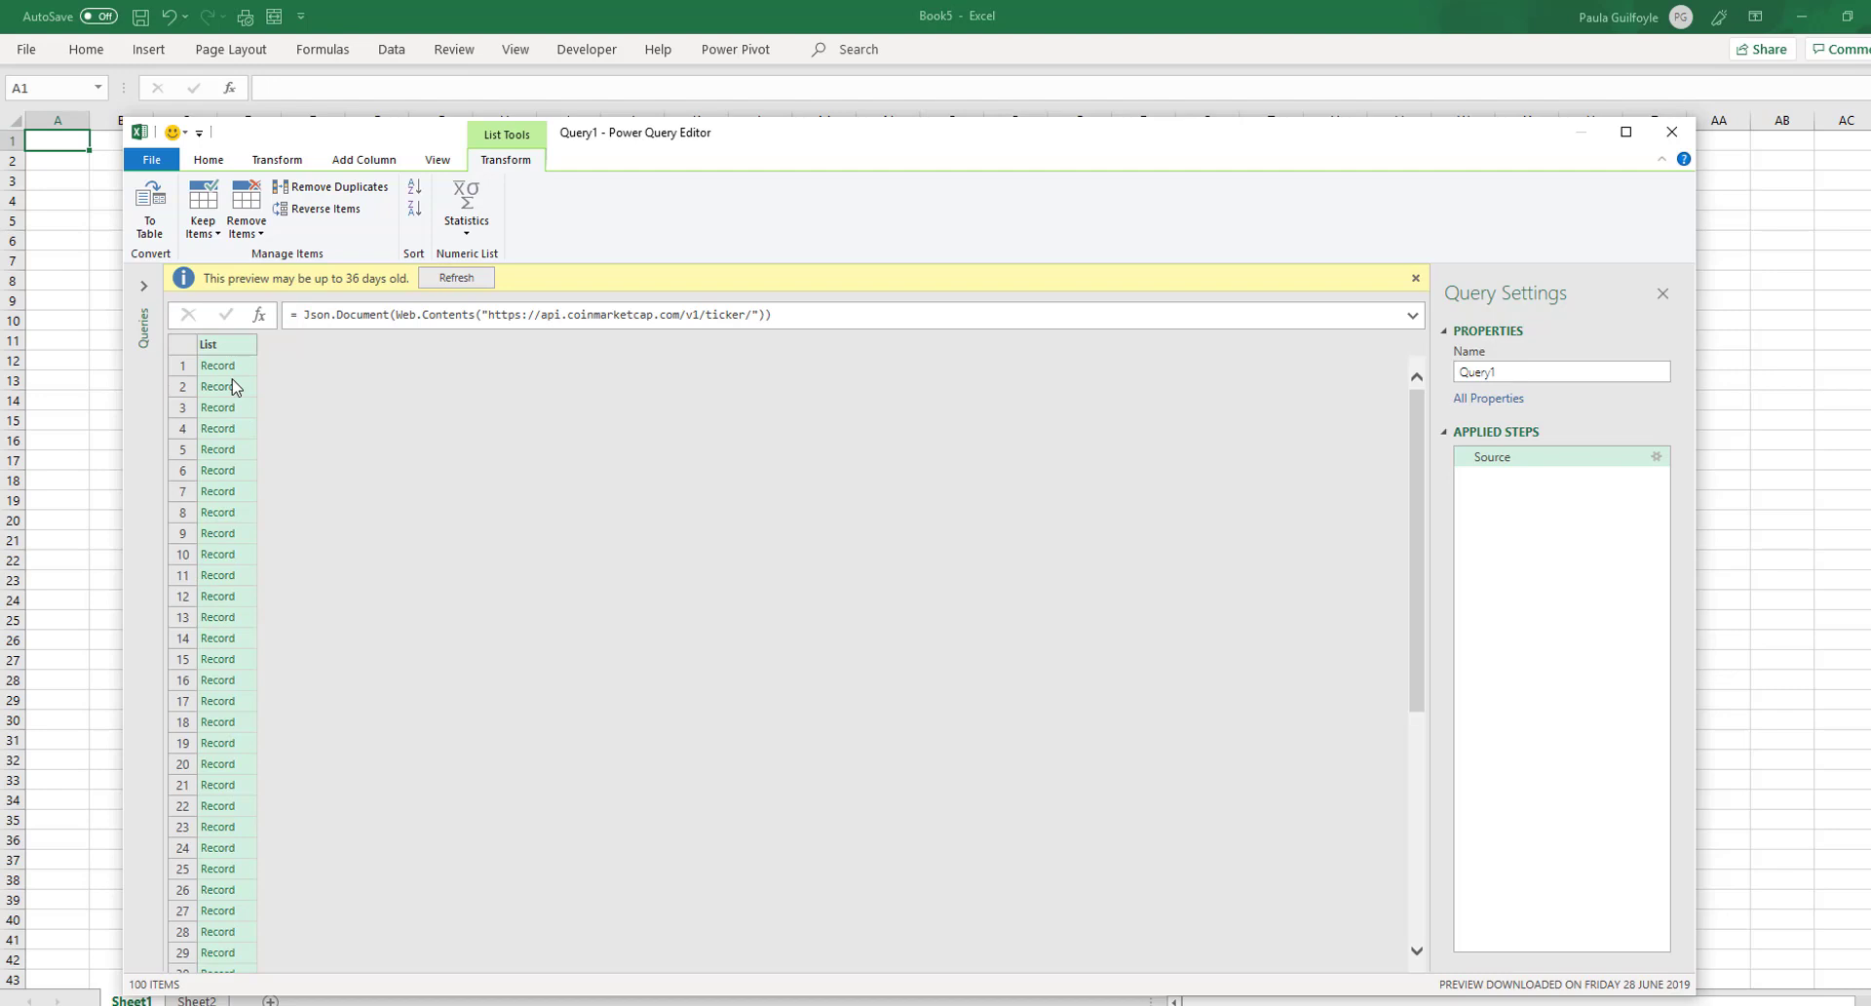
left_click(148, 218)
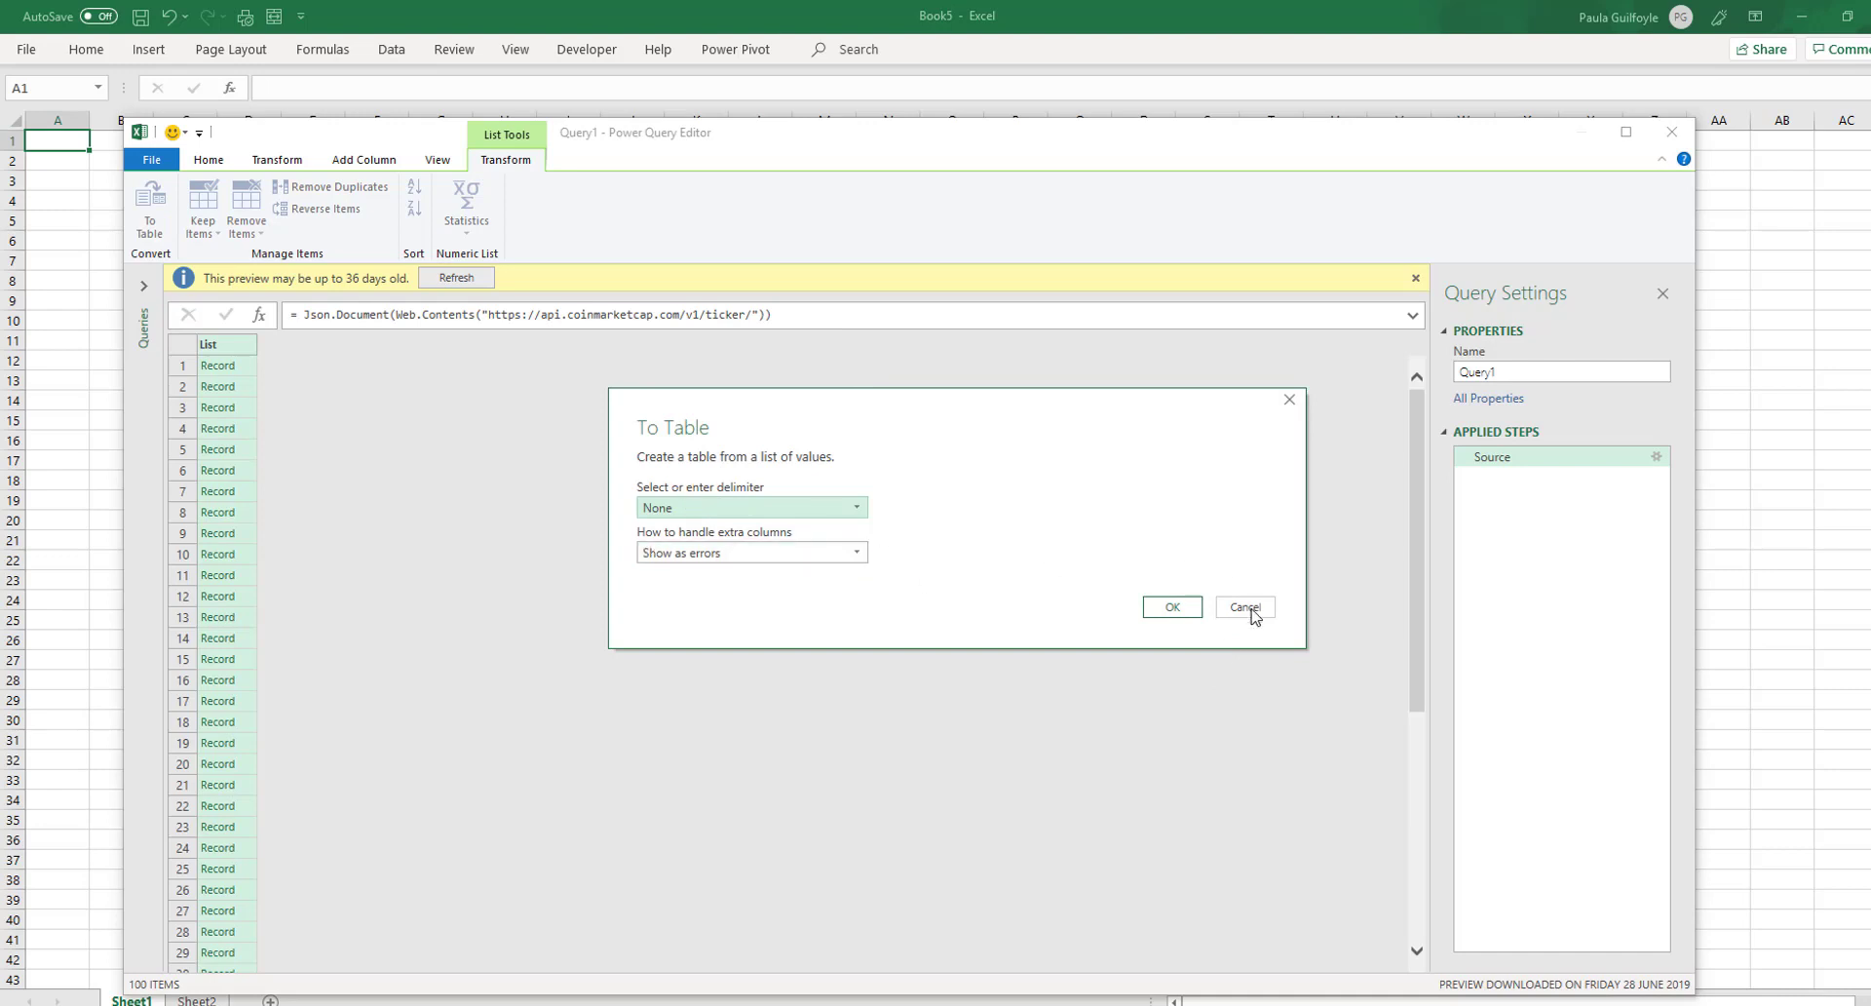
left_click(1173, 606)
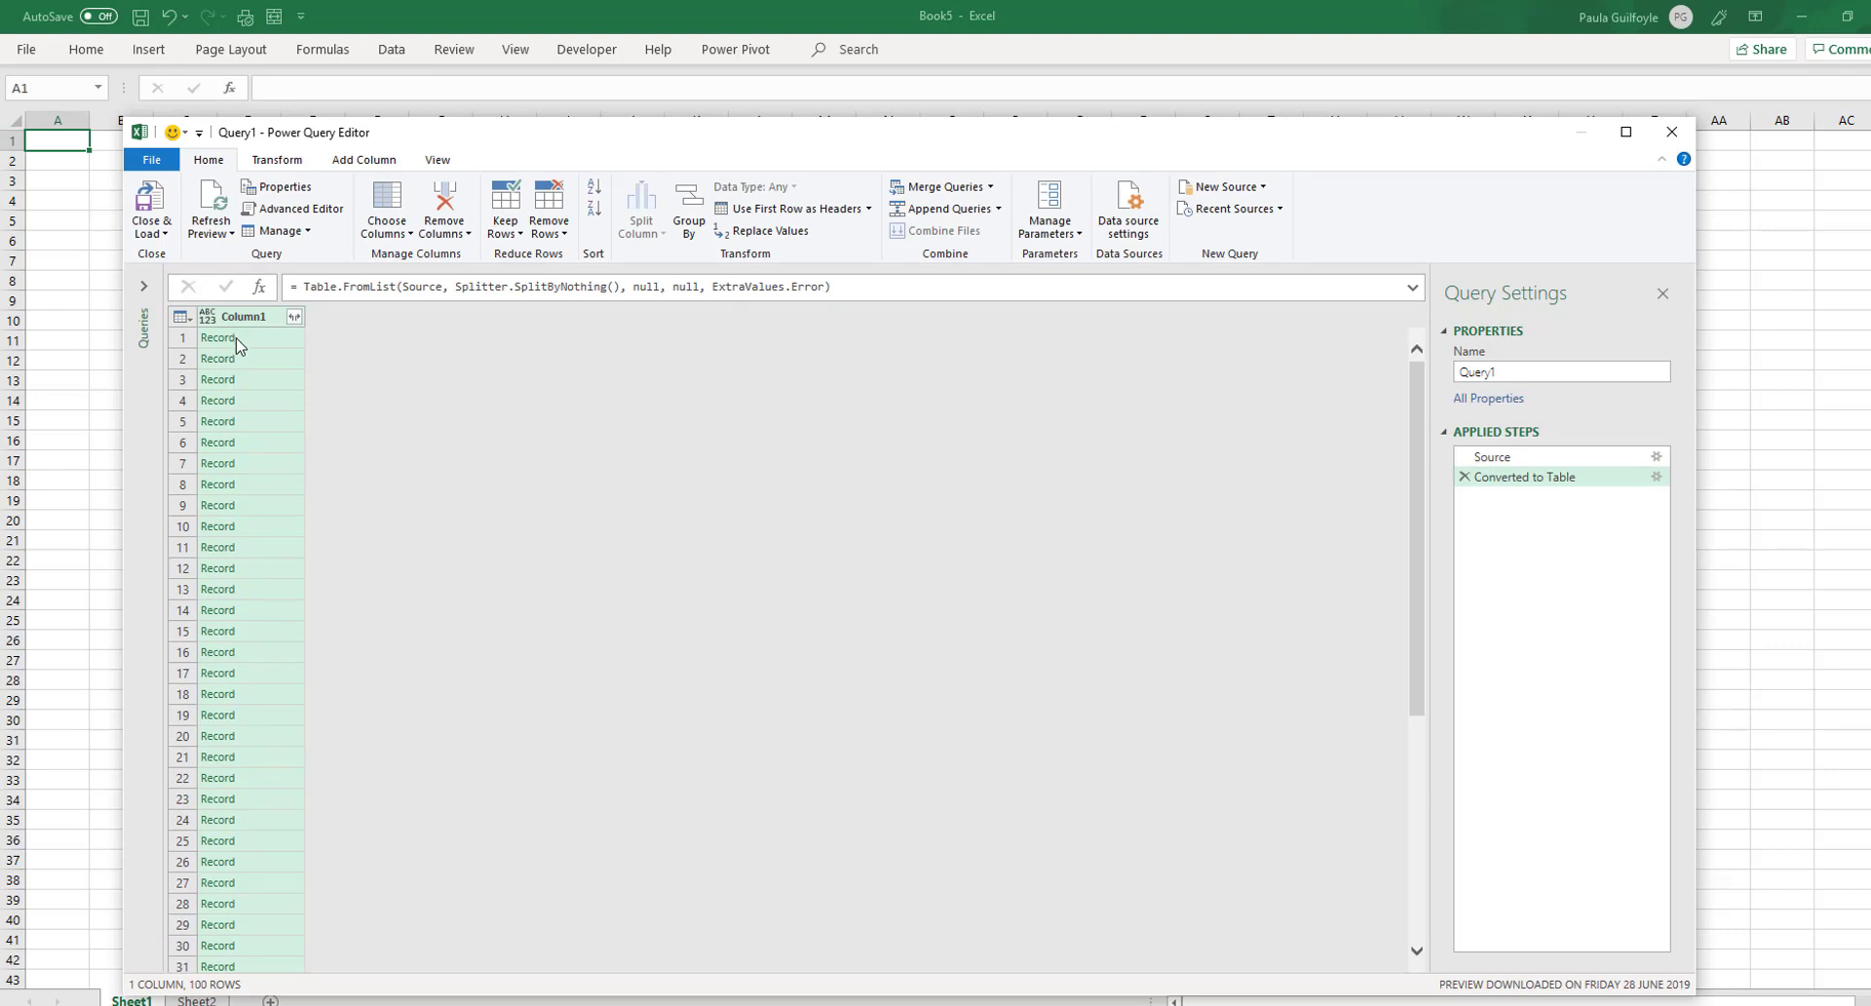
Inspect the fields of the first record in Column1 and remove the drill-down step from the query
right_click(294, 339)
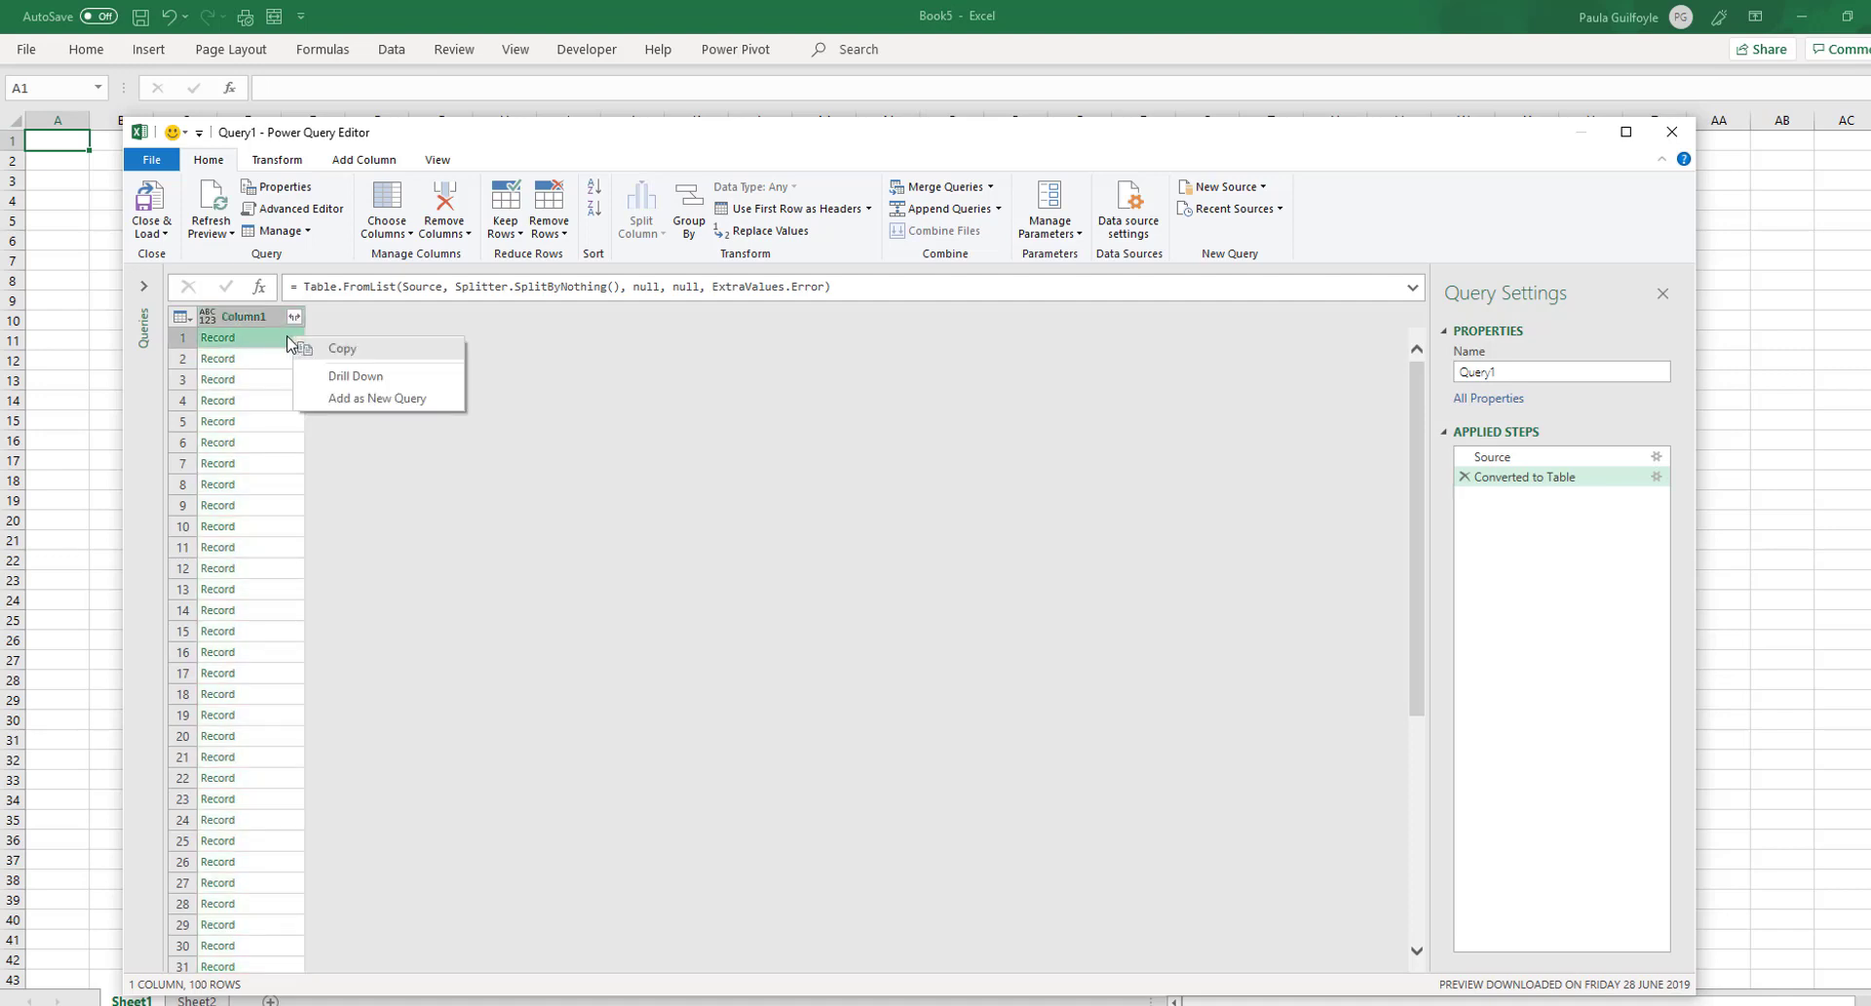
left_click(294, 339)
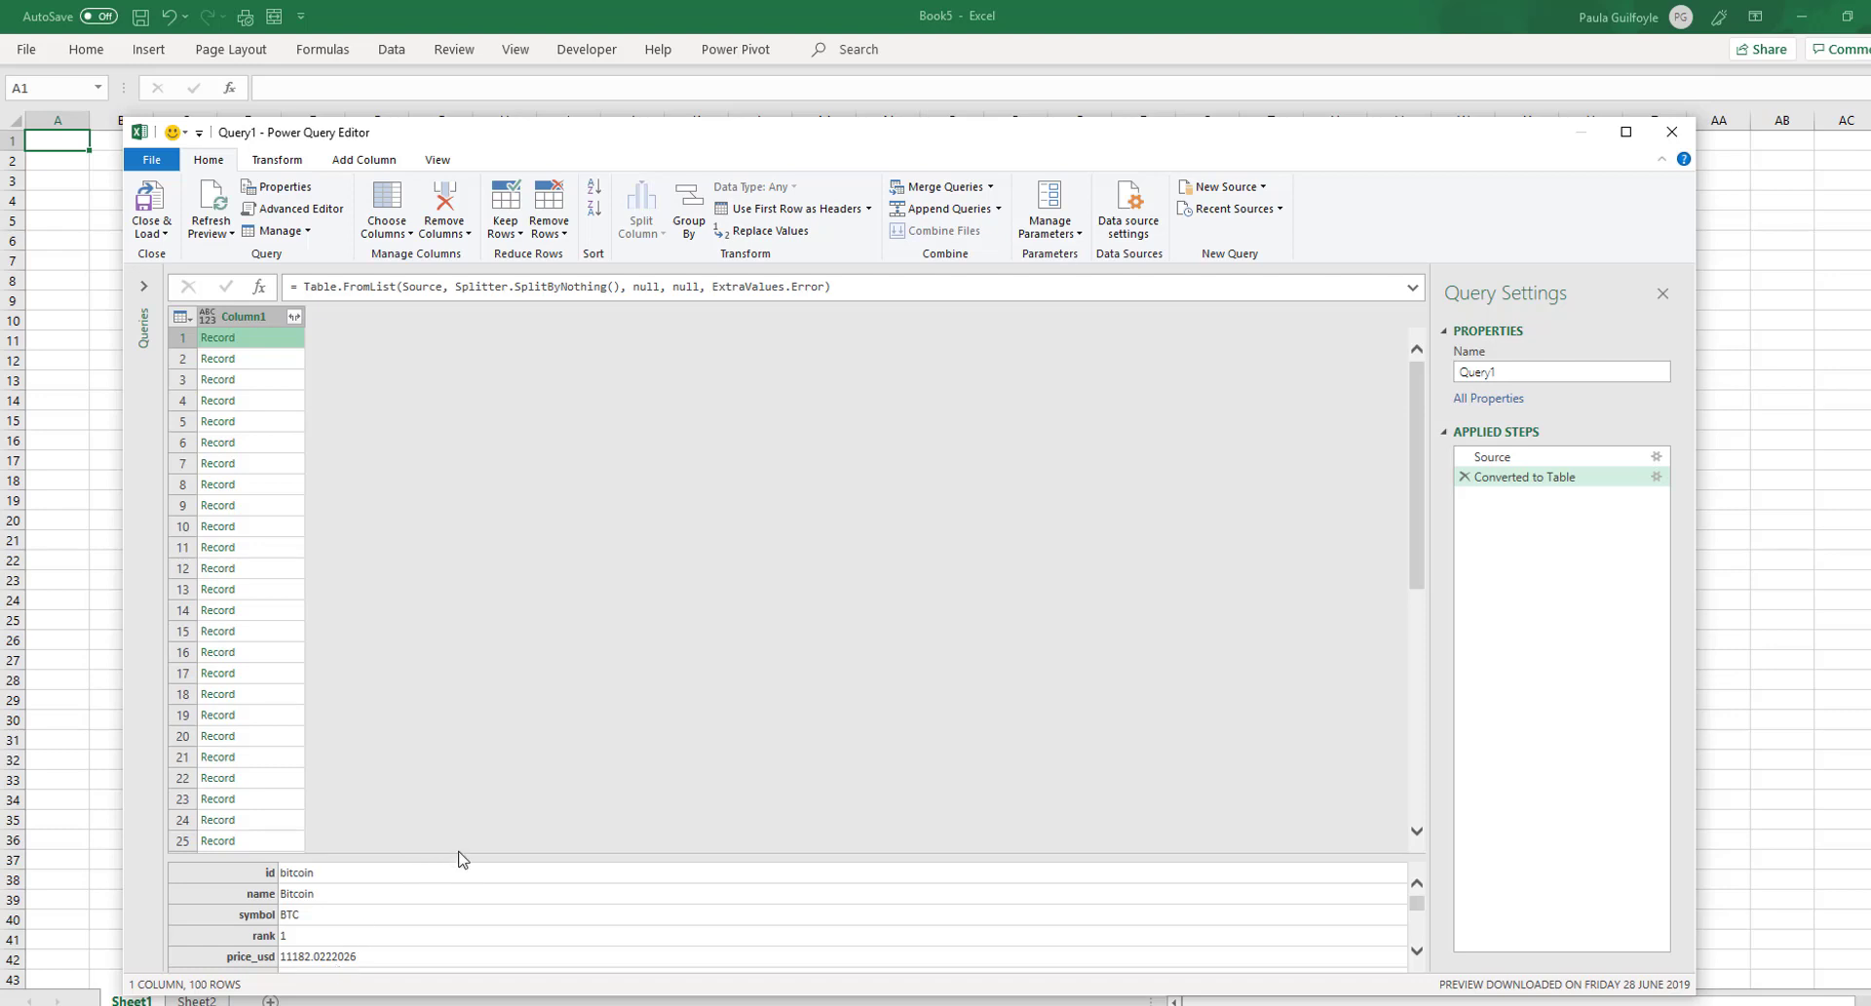
left_click_drag(459, 858, 511, 757)
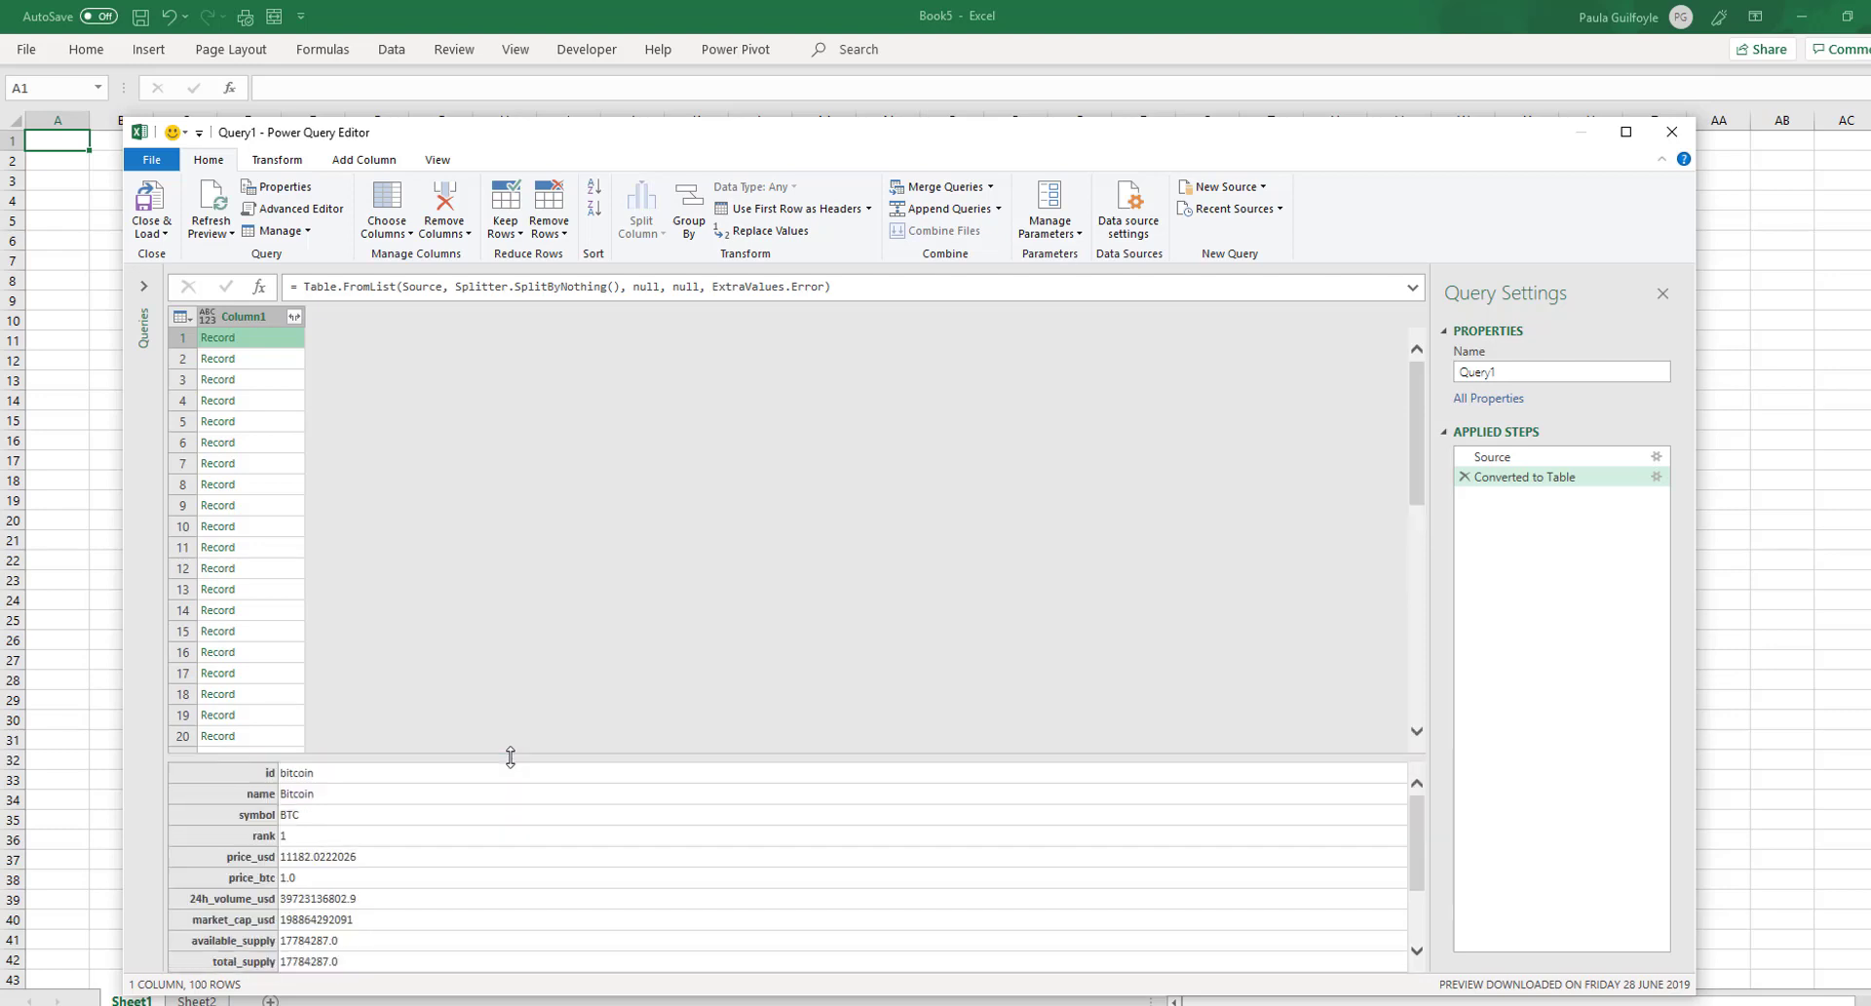
left_click(217, 337)
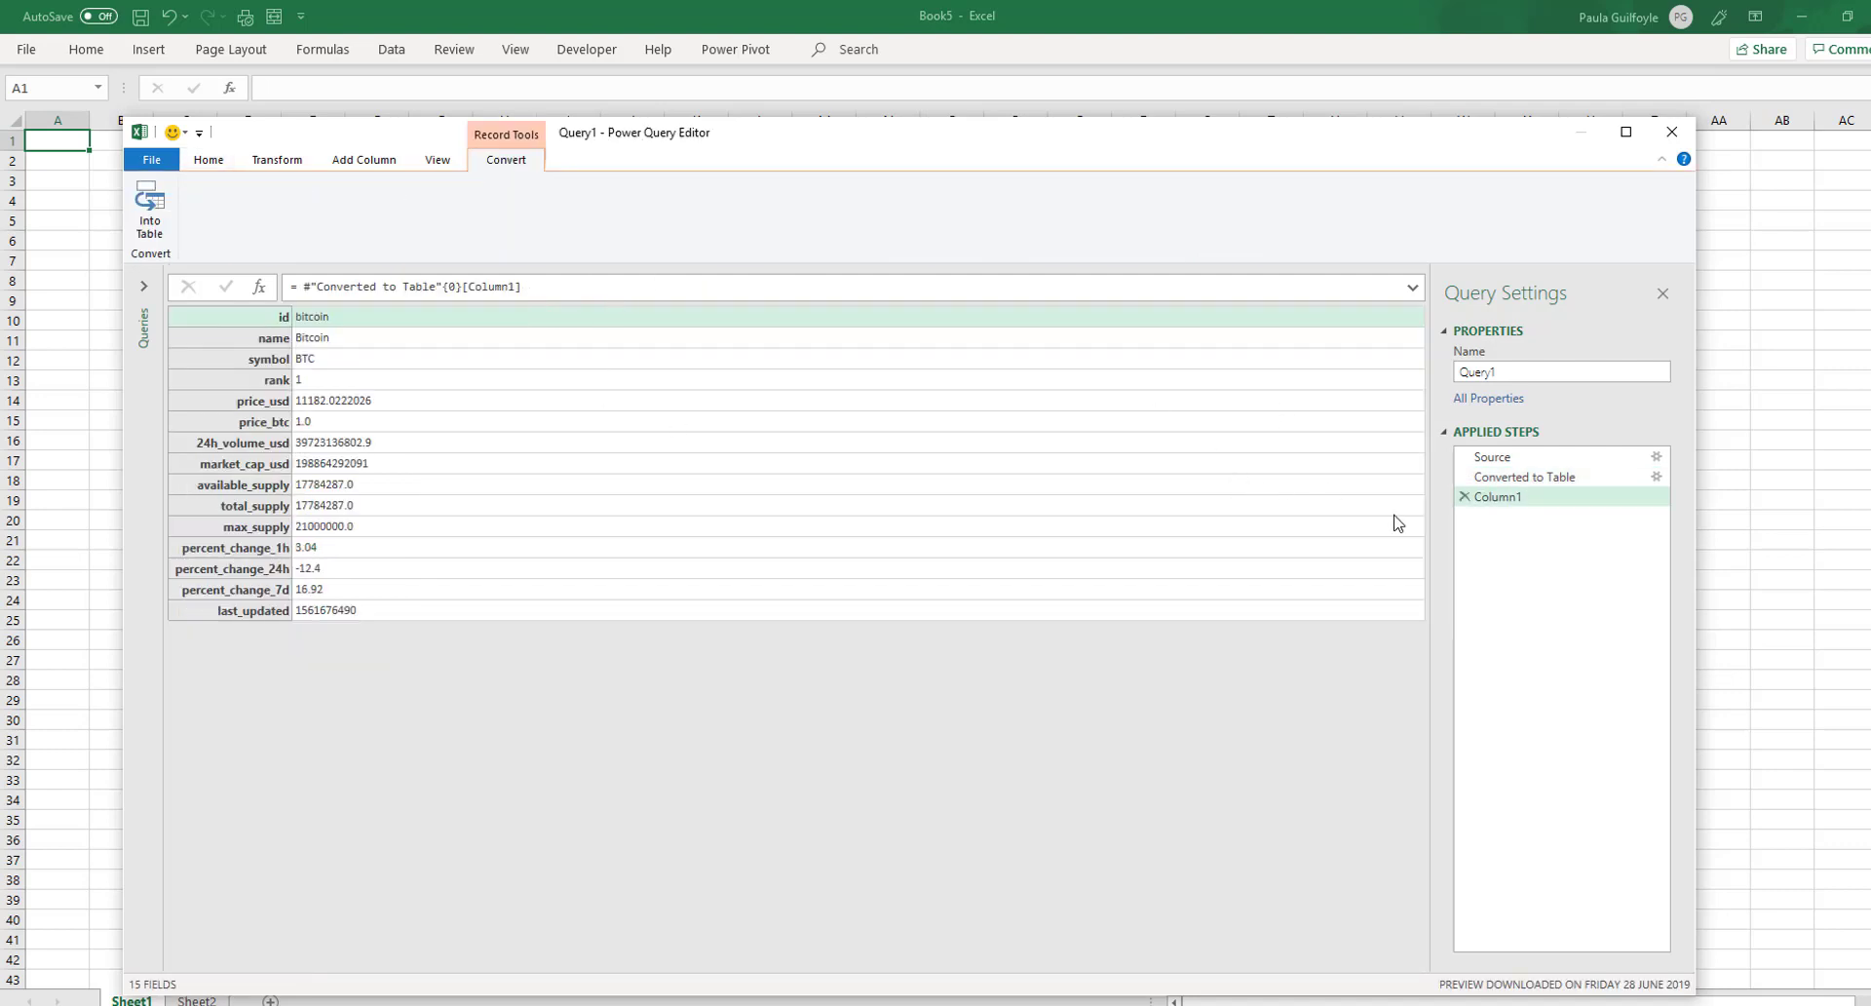
left_click(1464, 497)
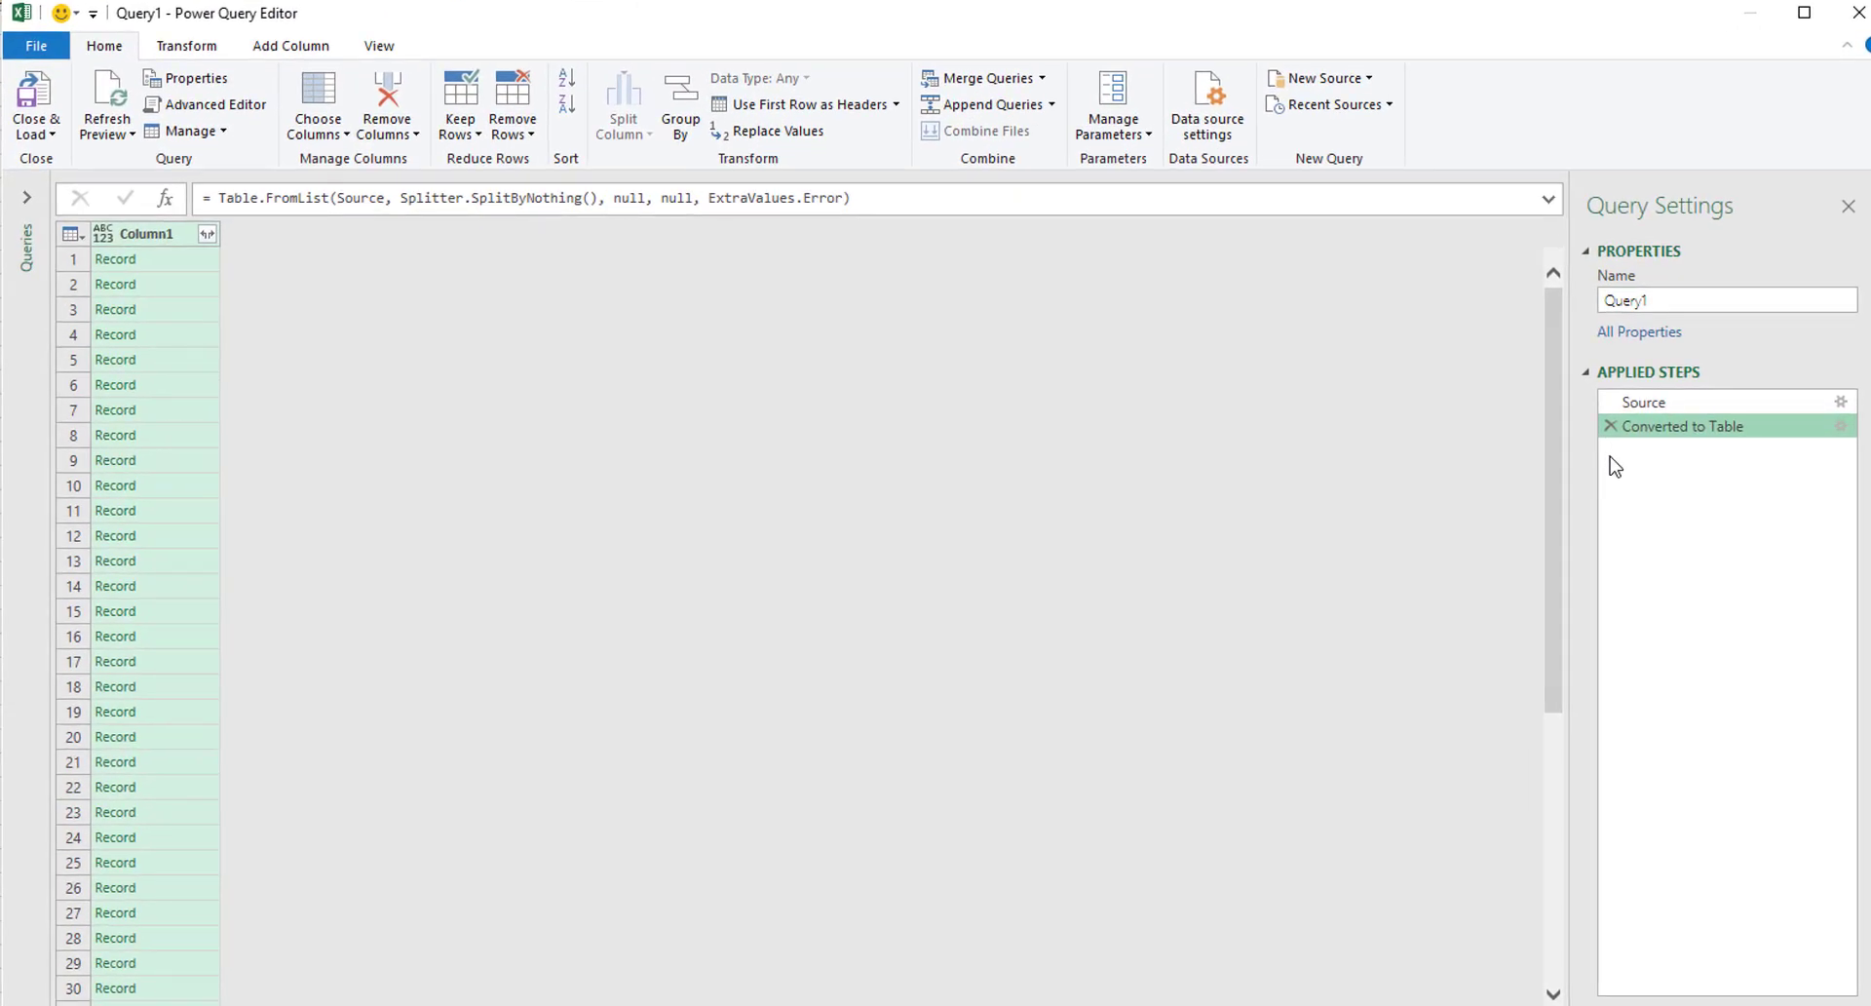
Expand Column1 into all of its record fields without using the original column name as prefix
left_click(207, 236)
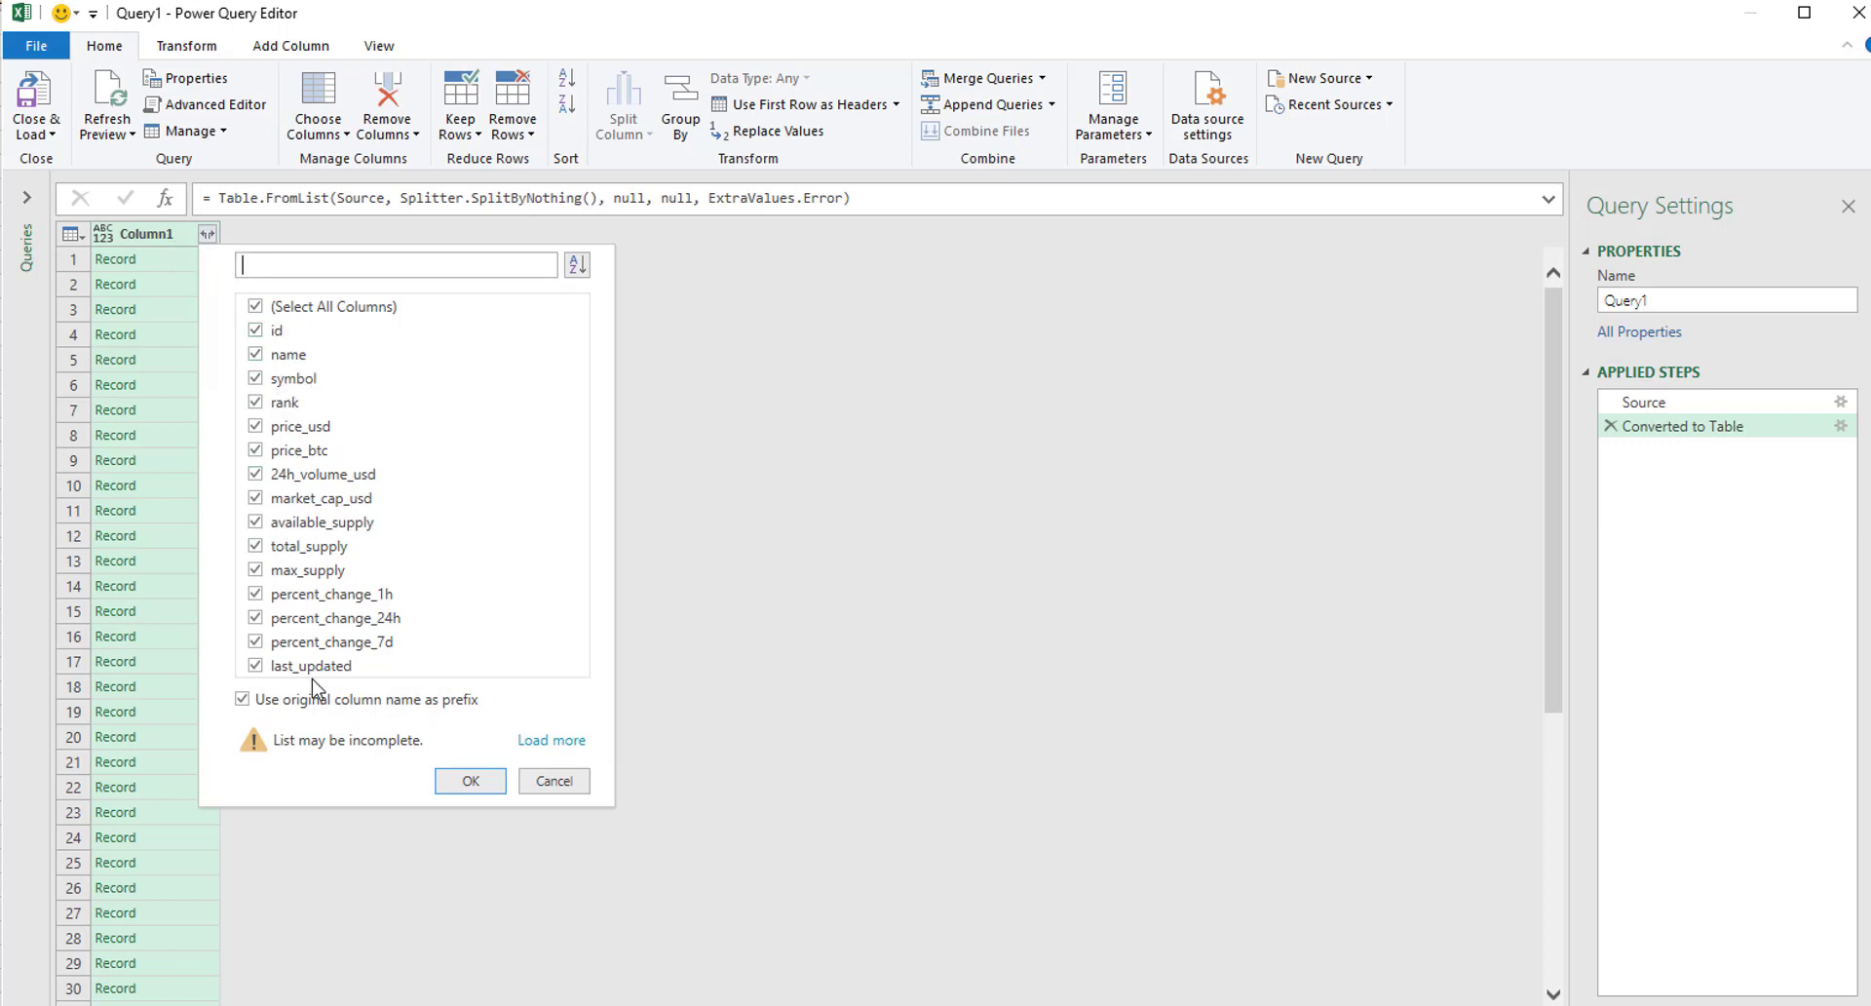
left_click(245, 700)
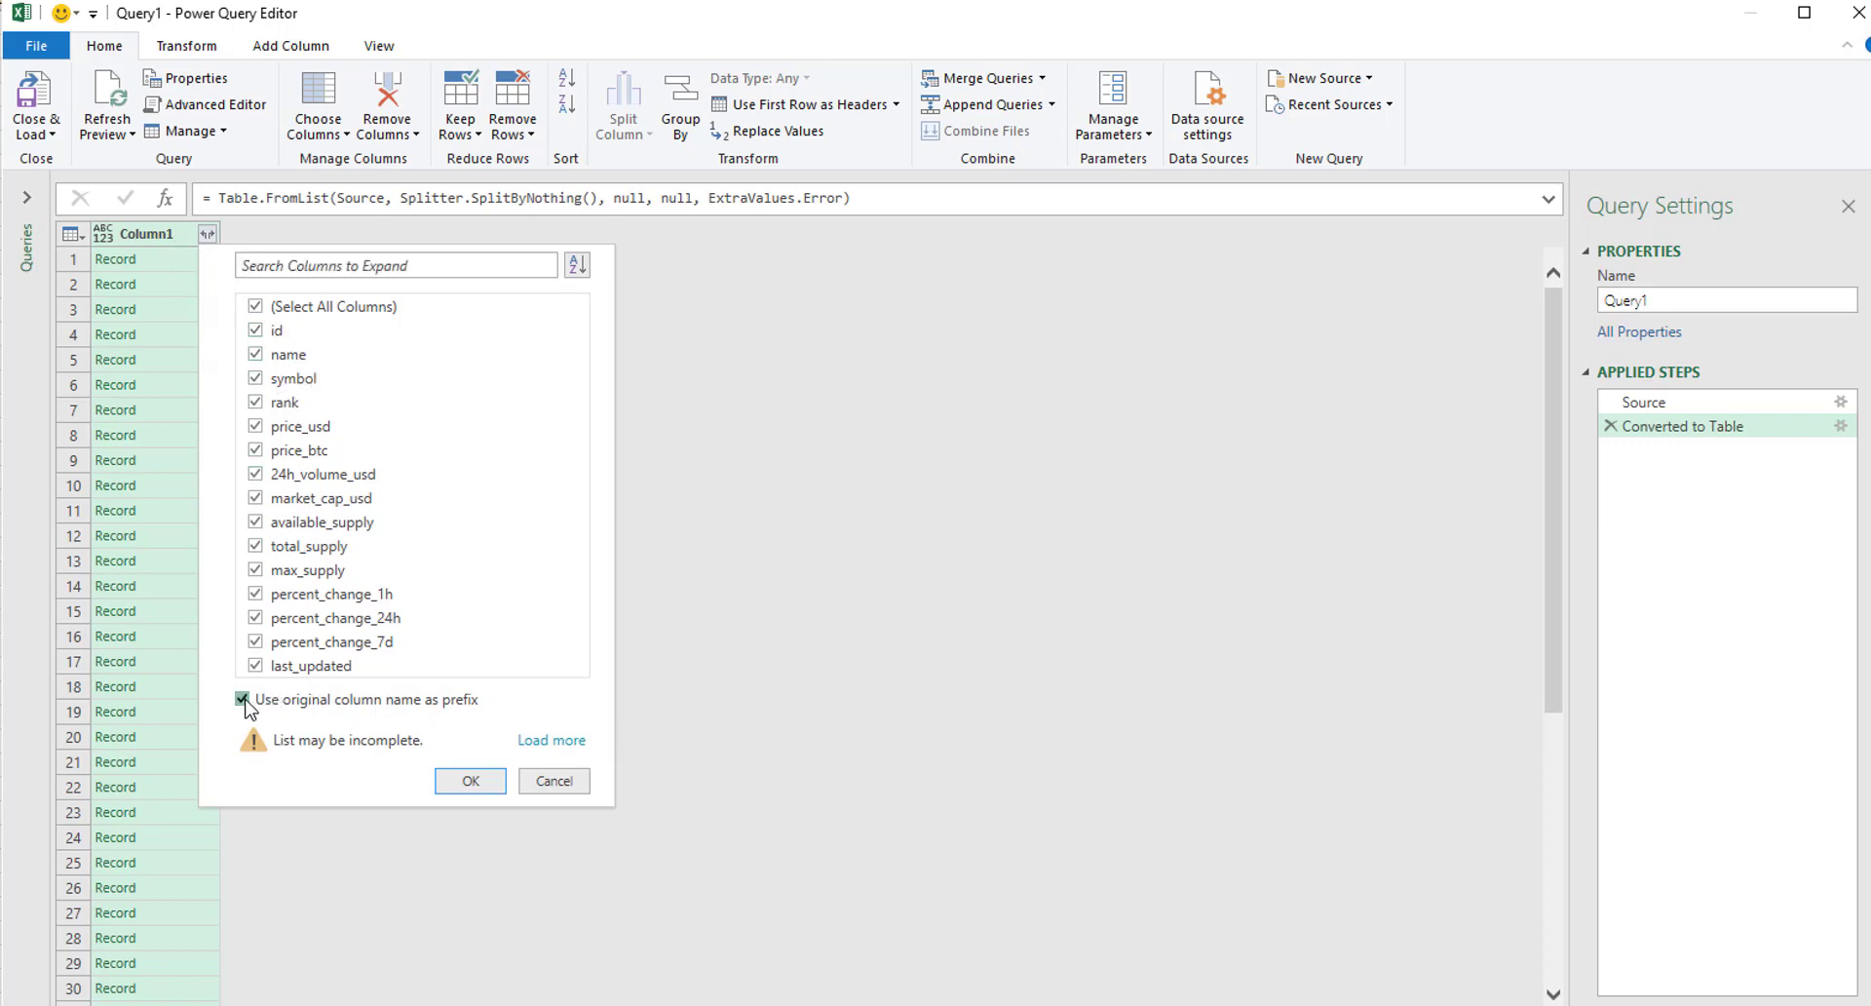
left_click(471, 783)
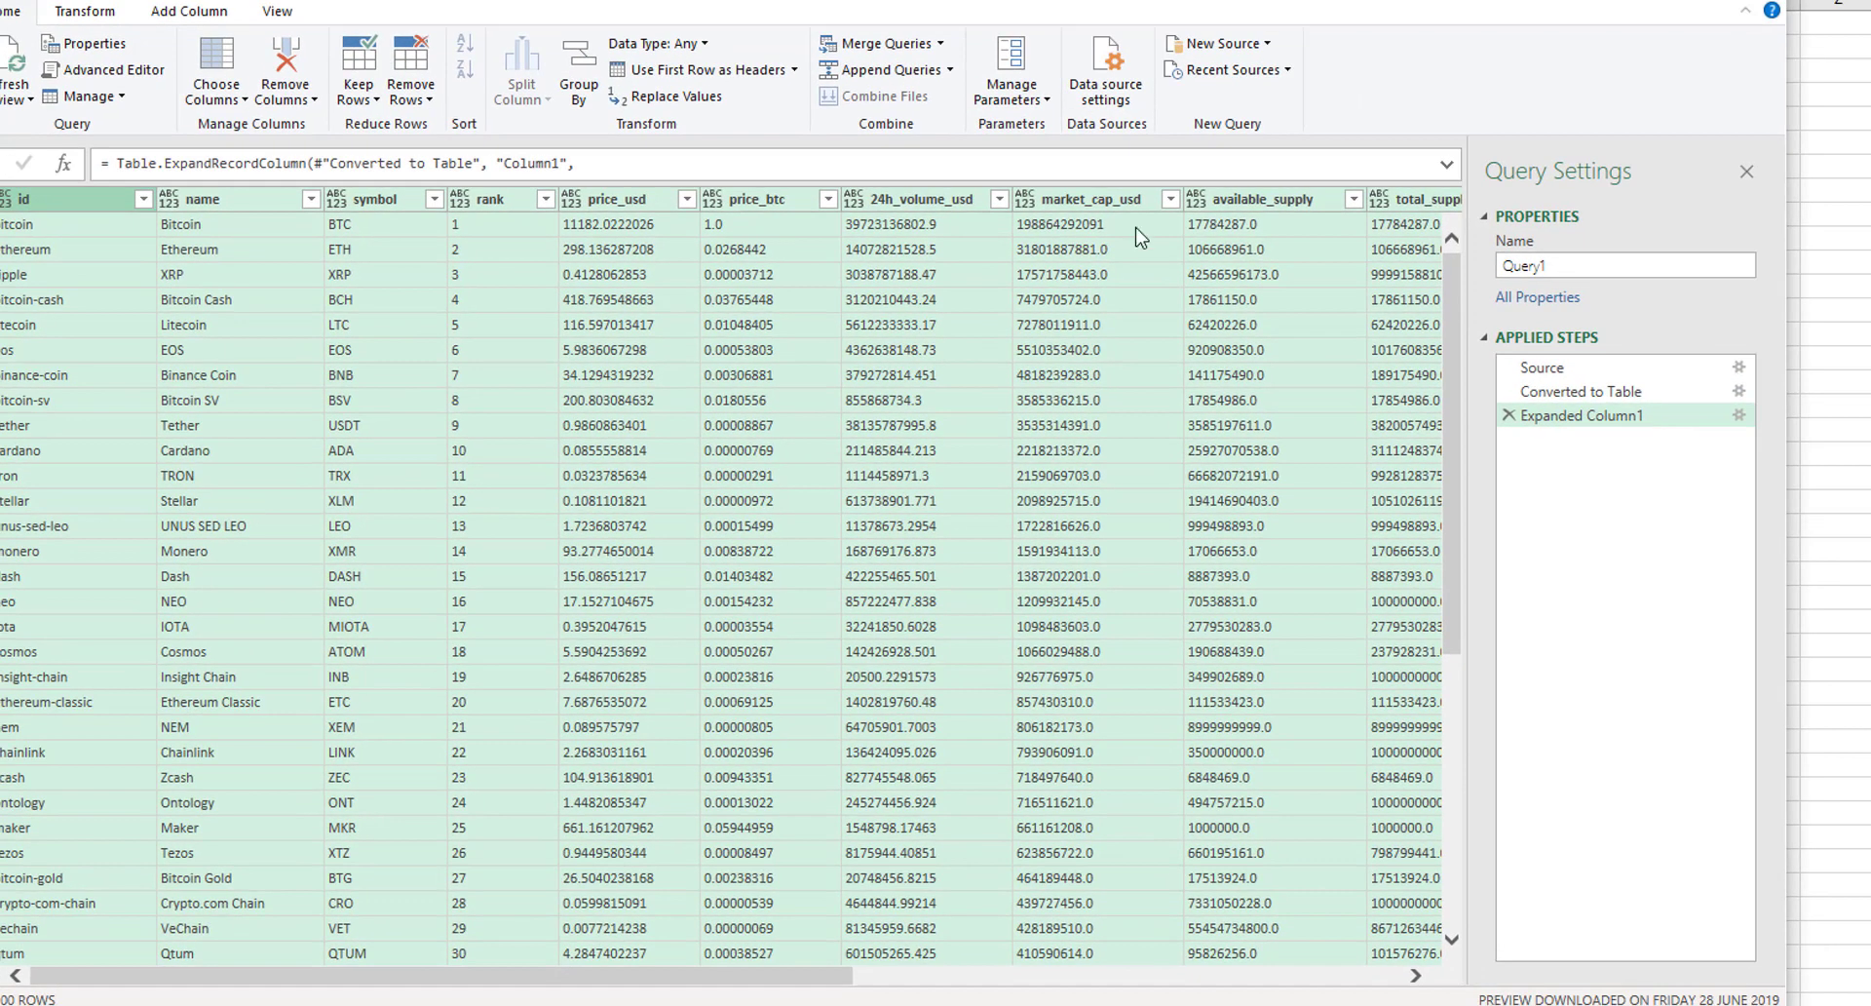
Rename the query as ticker
left_click_drag(624, 985, 322, 882)
left_click(1567, 264)
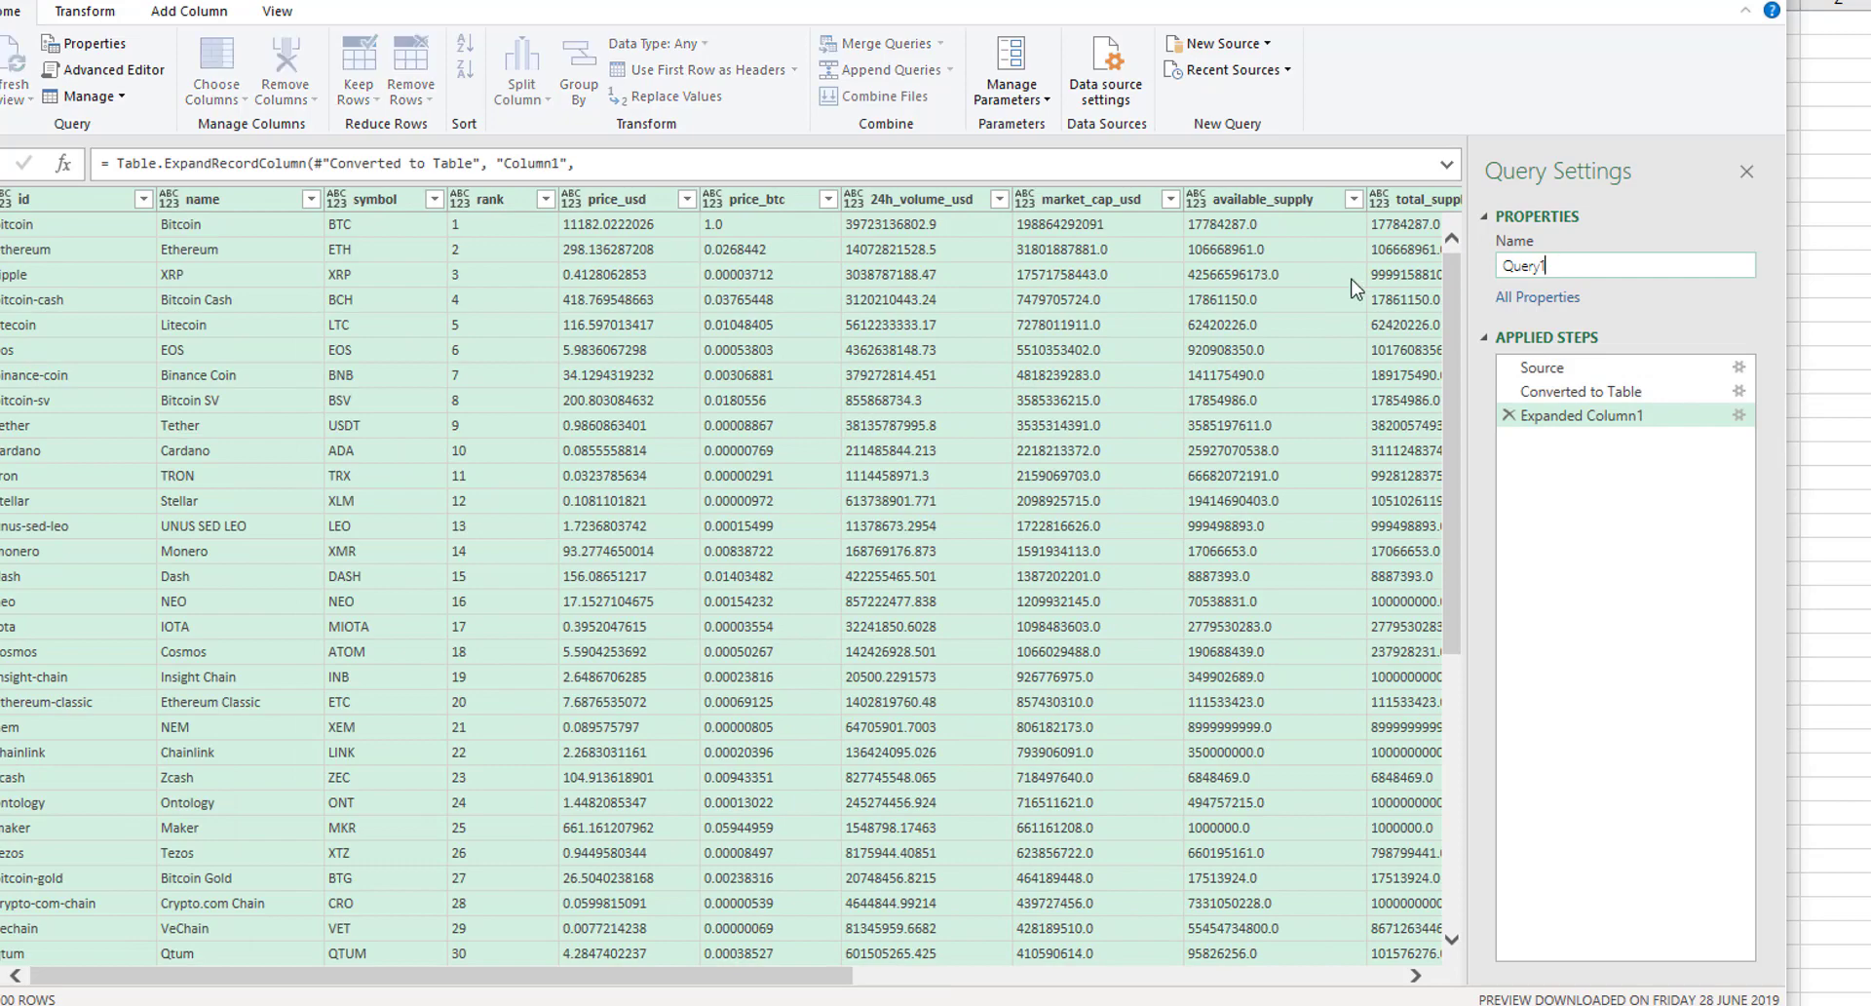
key("BackSpace")
key("BackSpace")
key("BackSpace")
key("BackSpace")
key("BackSpace")
key("BackSpace")
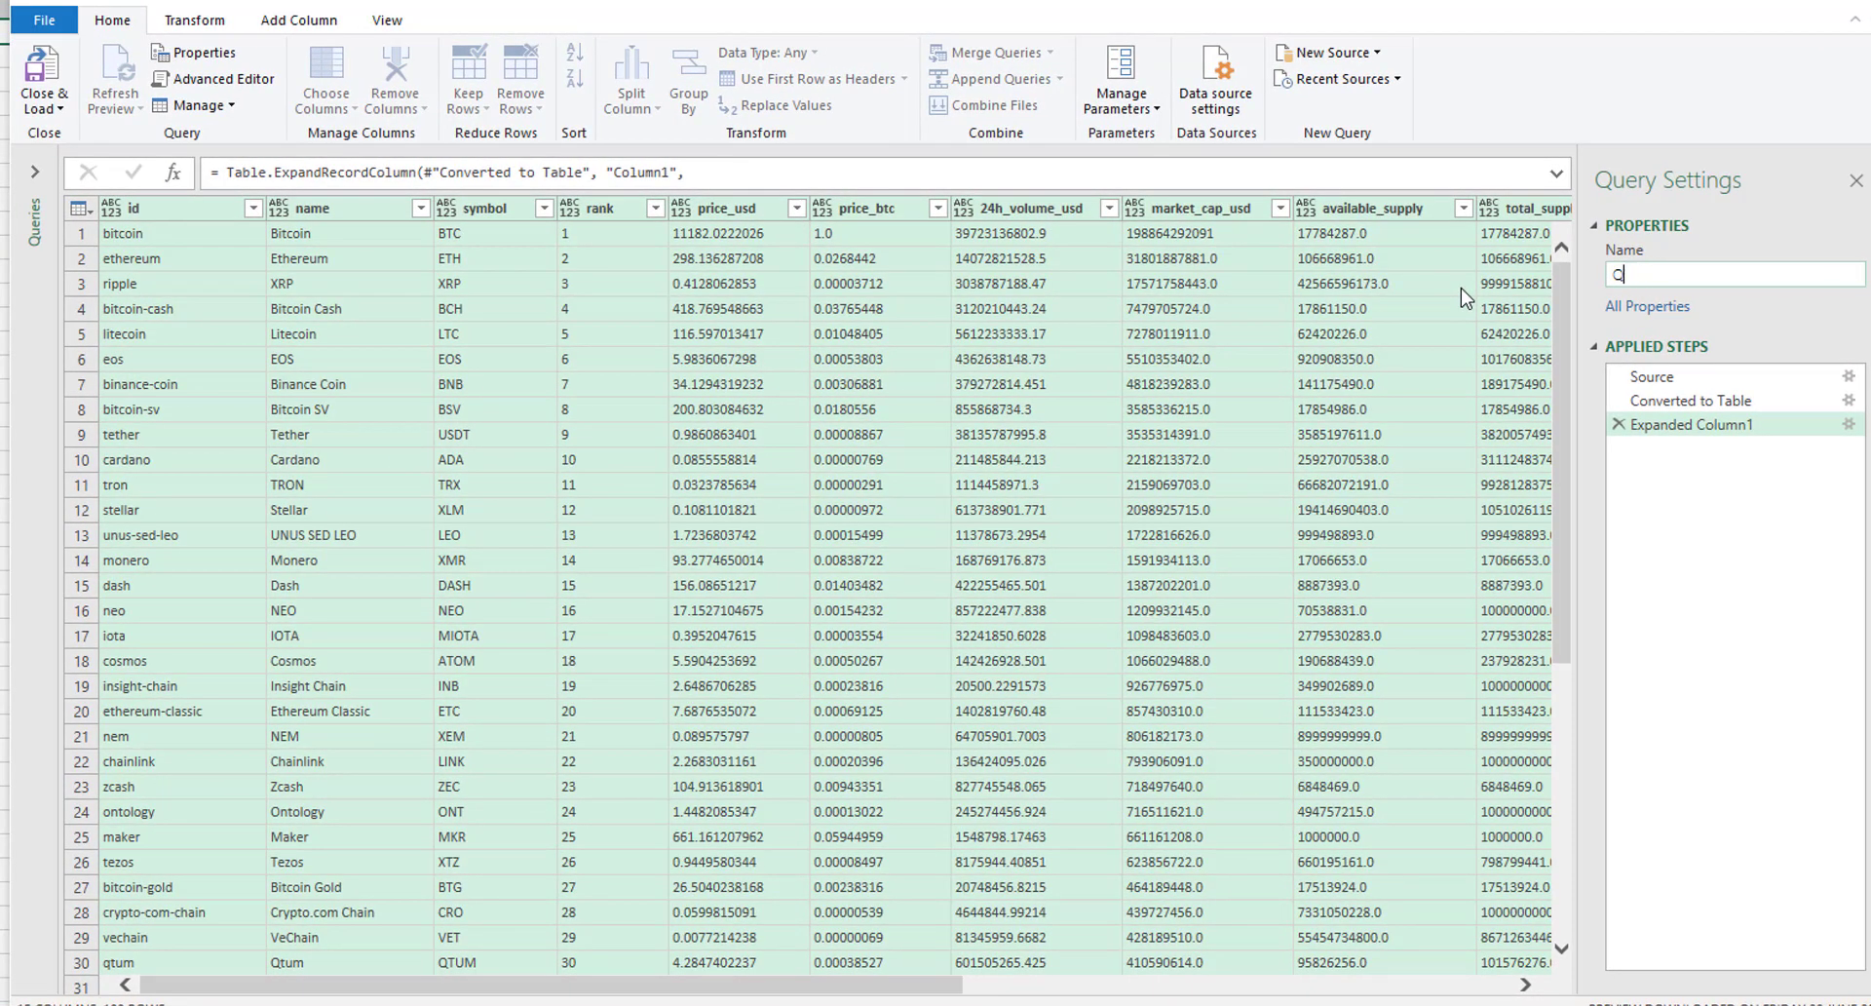
type("ticker")
Set the data type of all columns from rank through percent_change_7d to Decimal Number
left_click(614, 216)
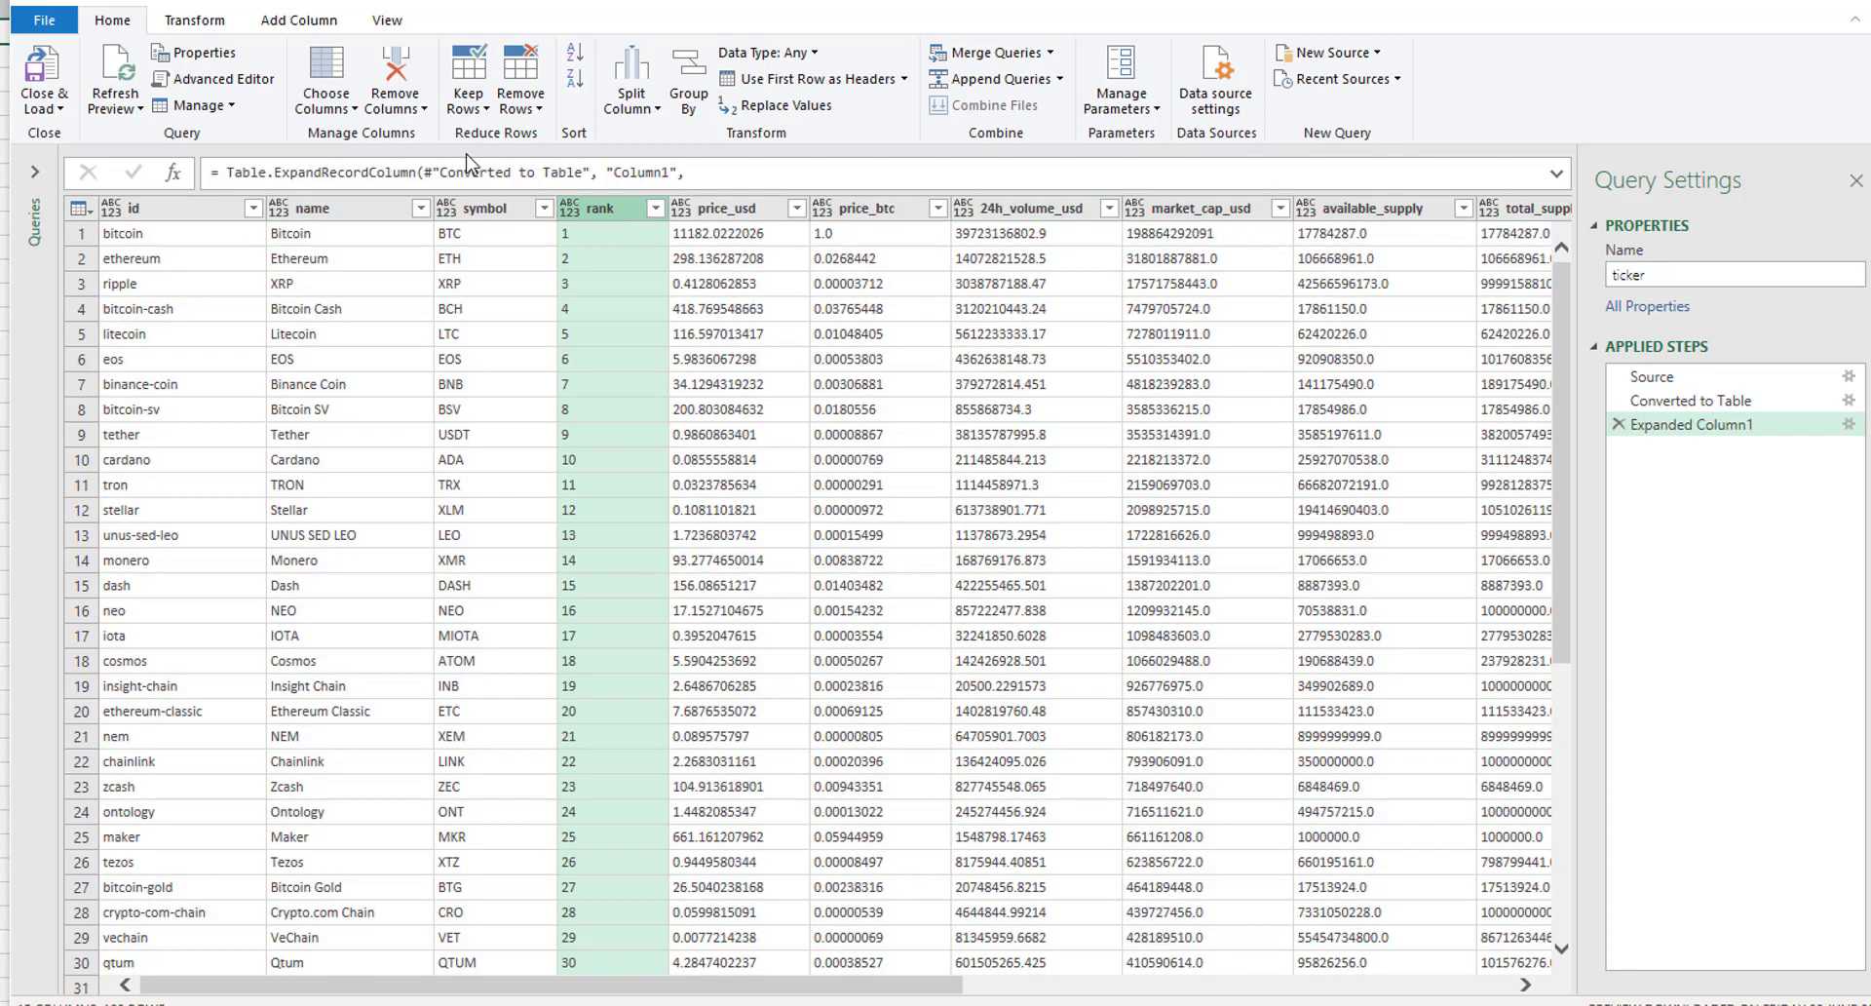
left_click(195, 19)
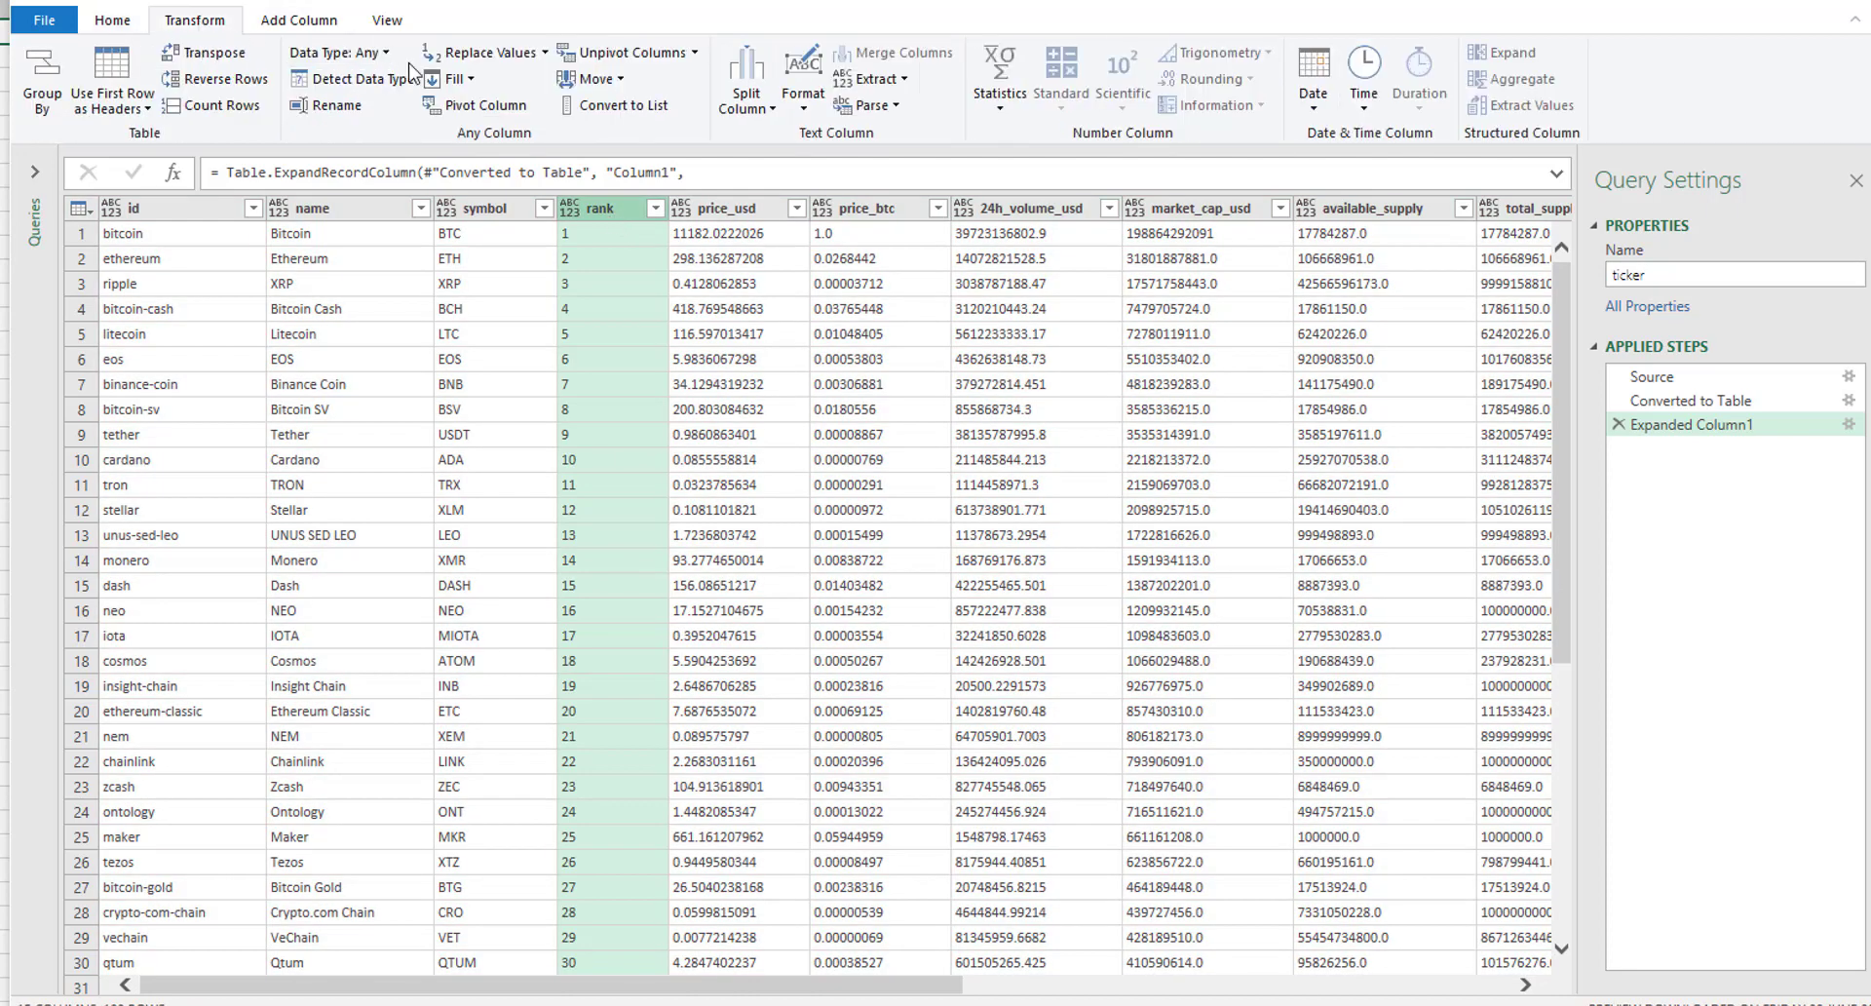
left_click(750, 210, "ctrl")
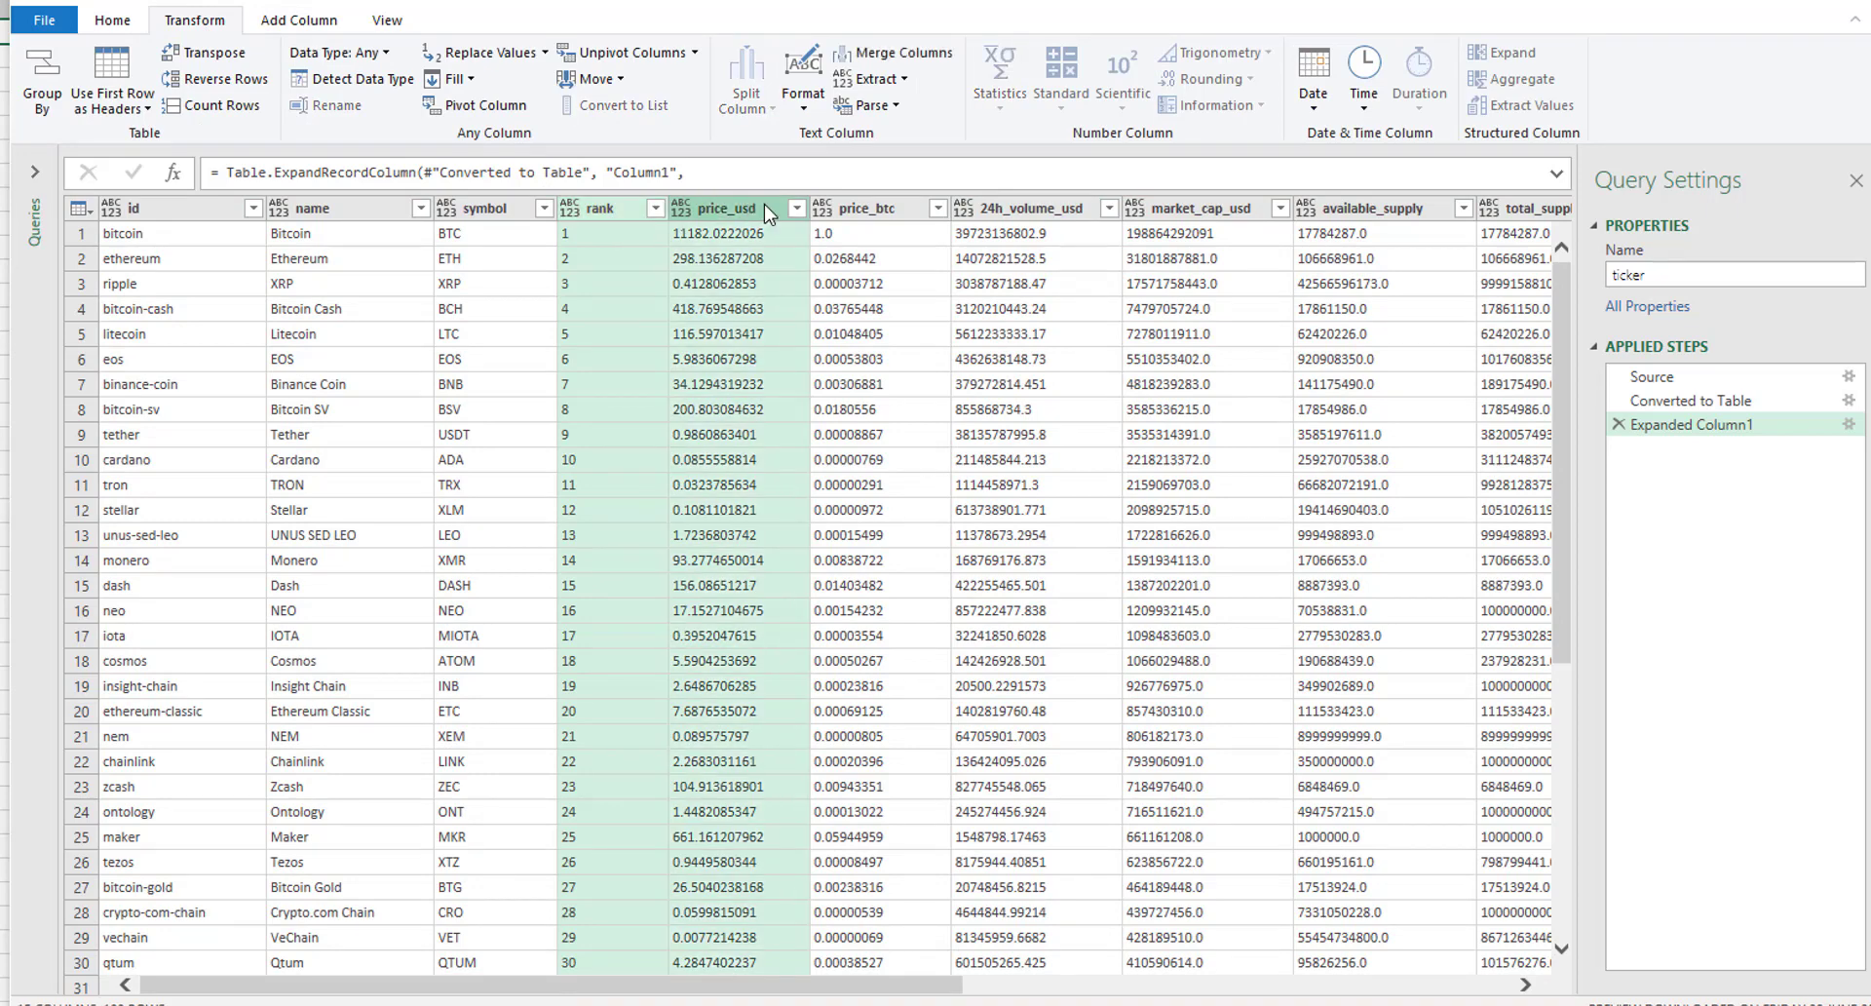
left_click(869, 209, "ctrl")
left_click(1028, 208, "ctrl")
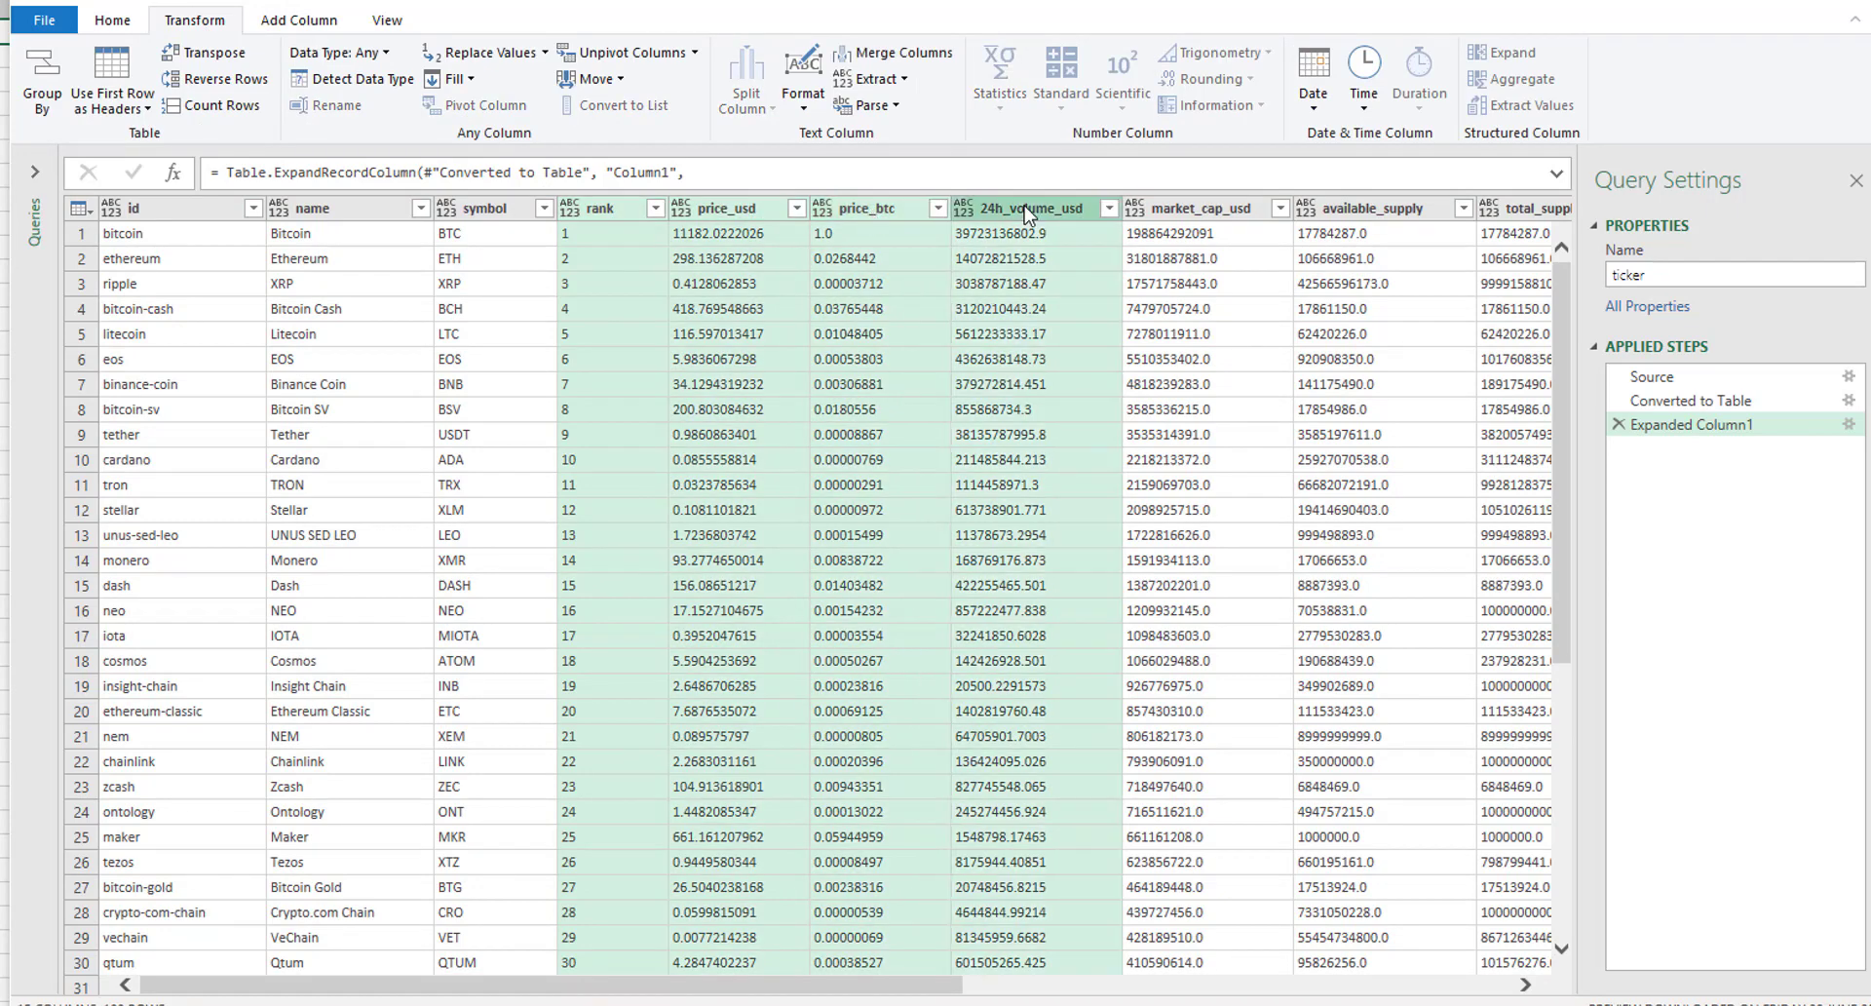
left_click(1219, 213, "ctrl")
left_click(1349, 214, "ctrl")
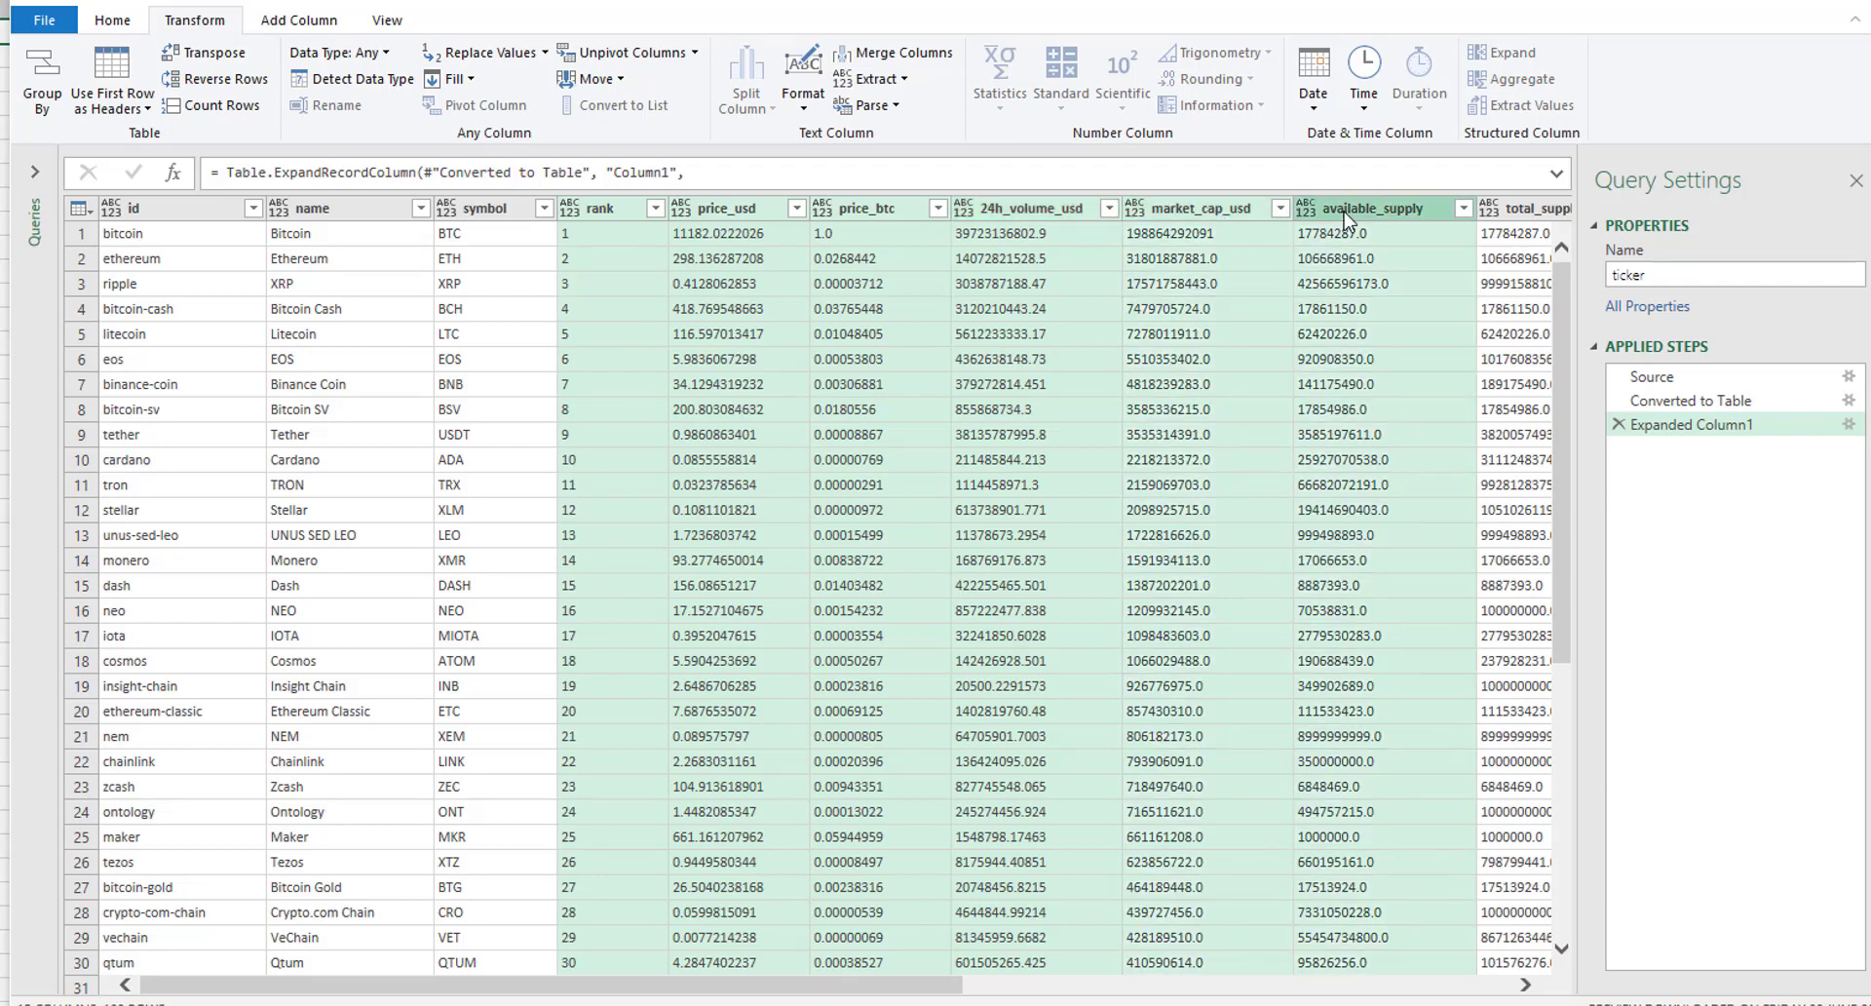
left_click(1509, 214, "ctrl")
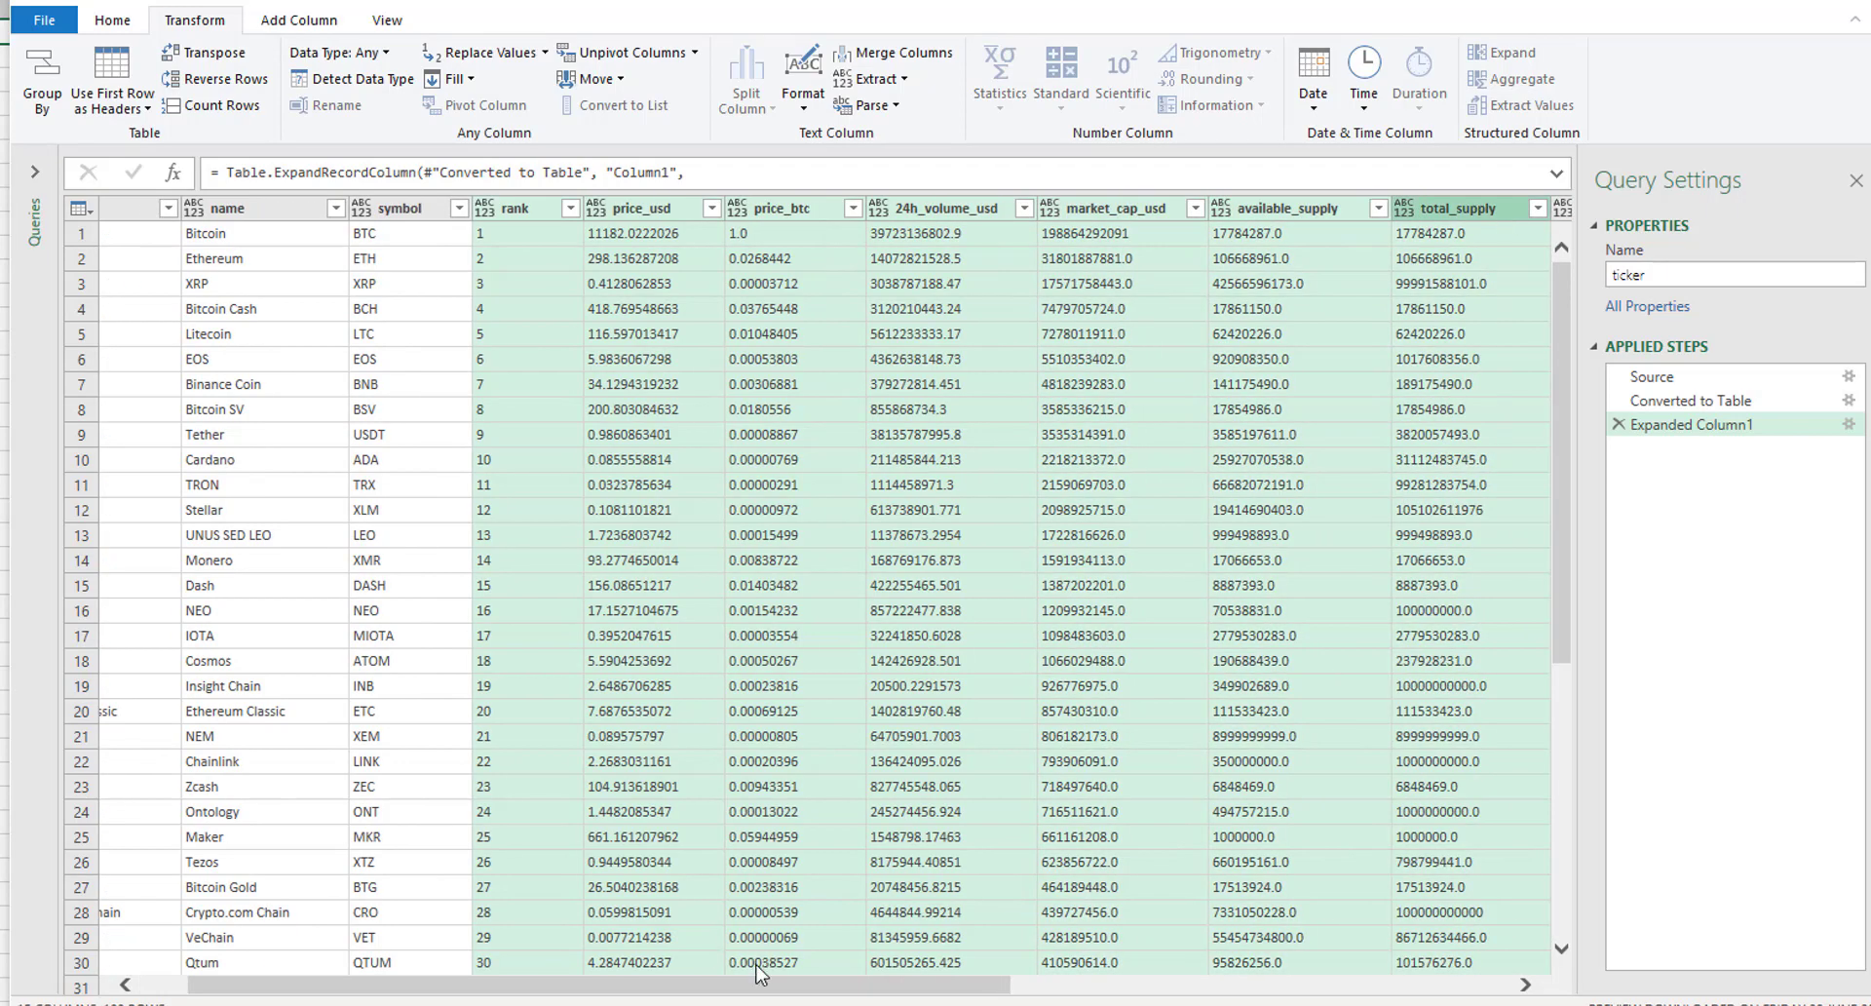
left_click_drag(757, 986, 1258, 986)
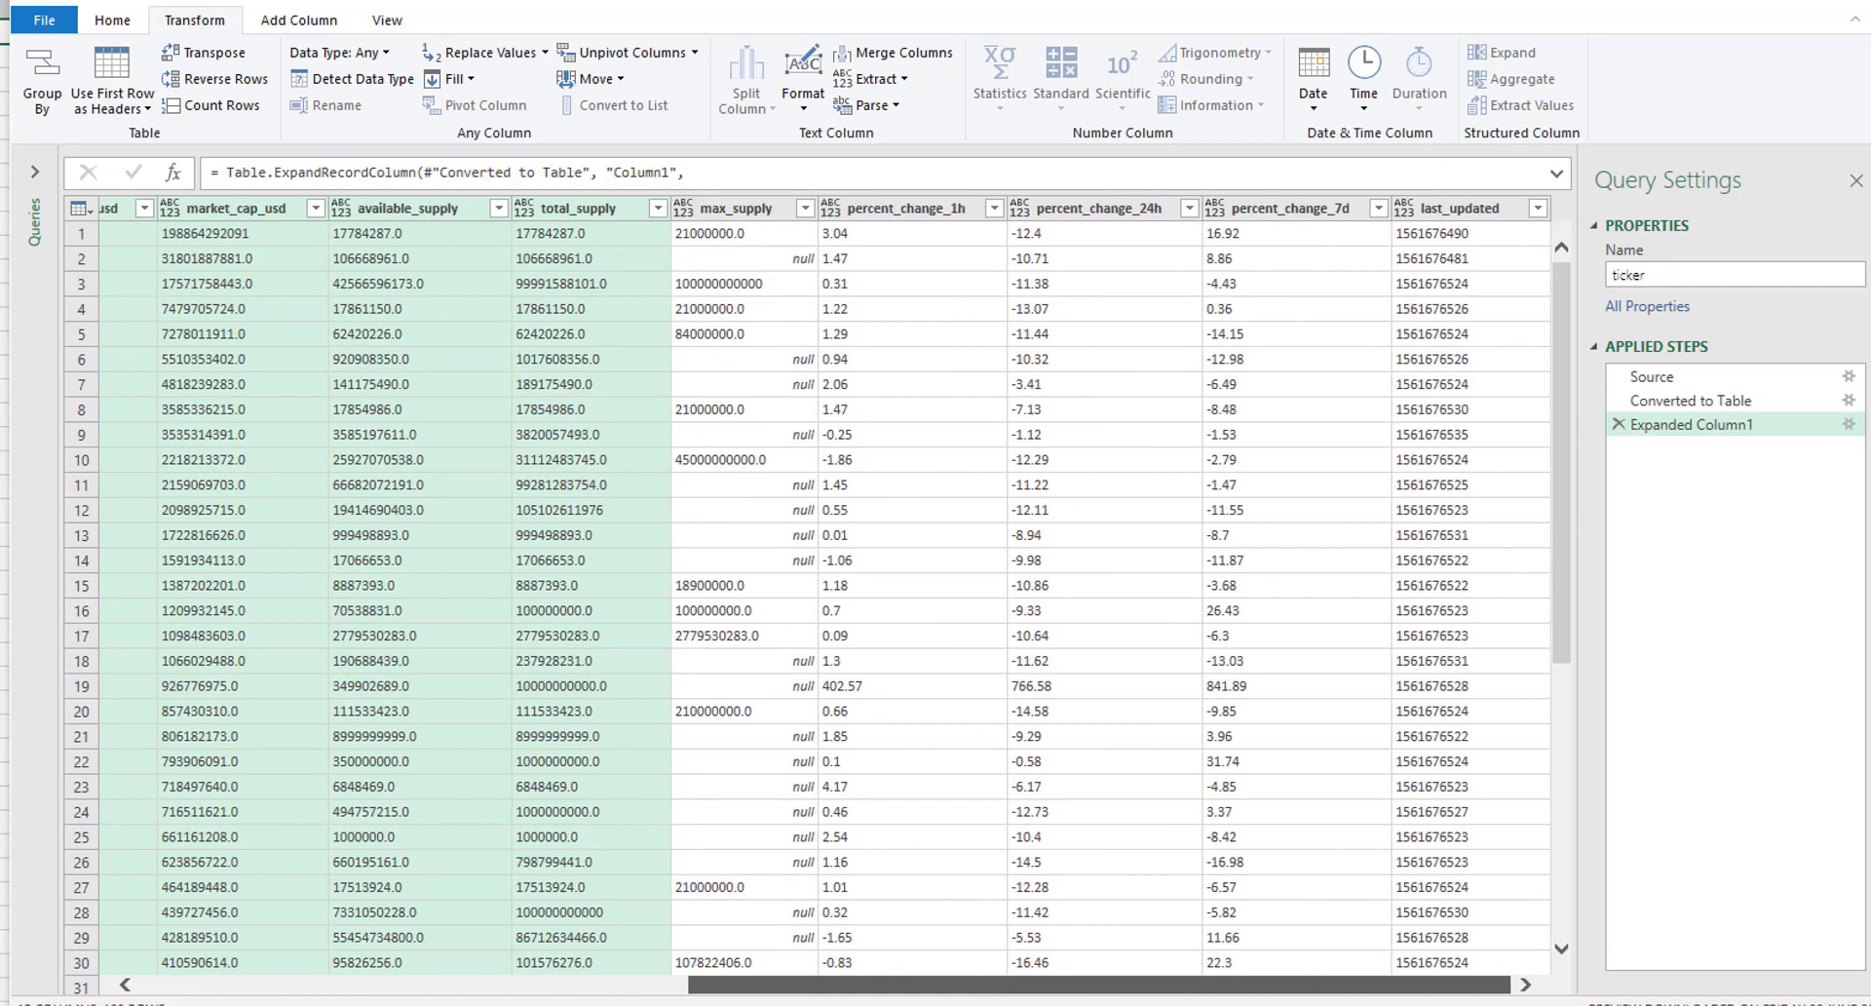
left_click(757, 208, "ctrl")
left_click(916, 209, "ctrl")
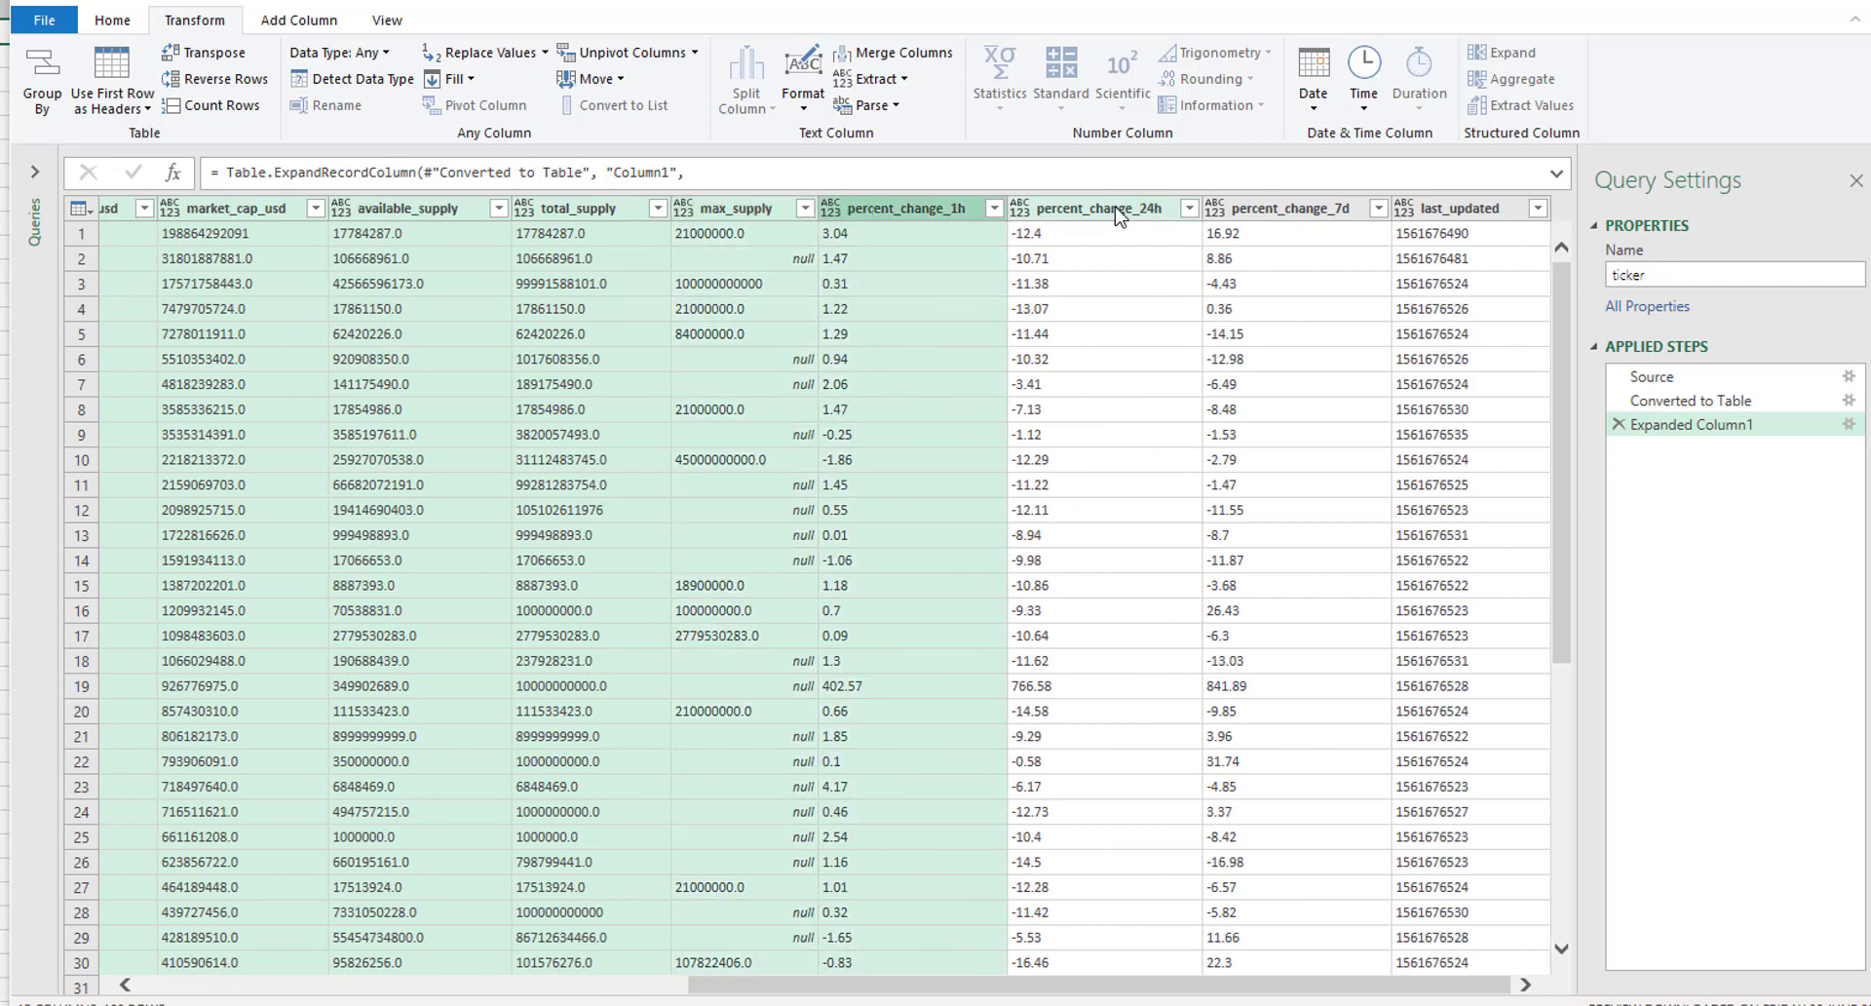
left_click(1121, 214, "ctrl")
left_click(1296, 219, "ctrl")
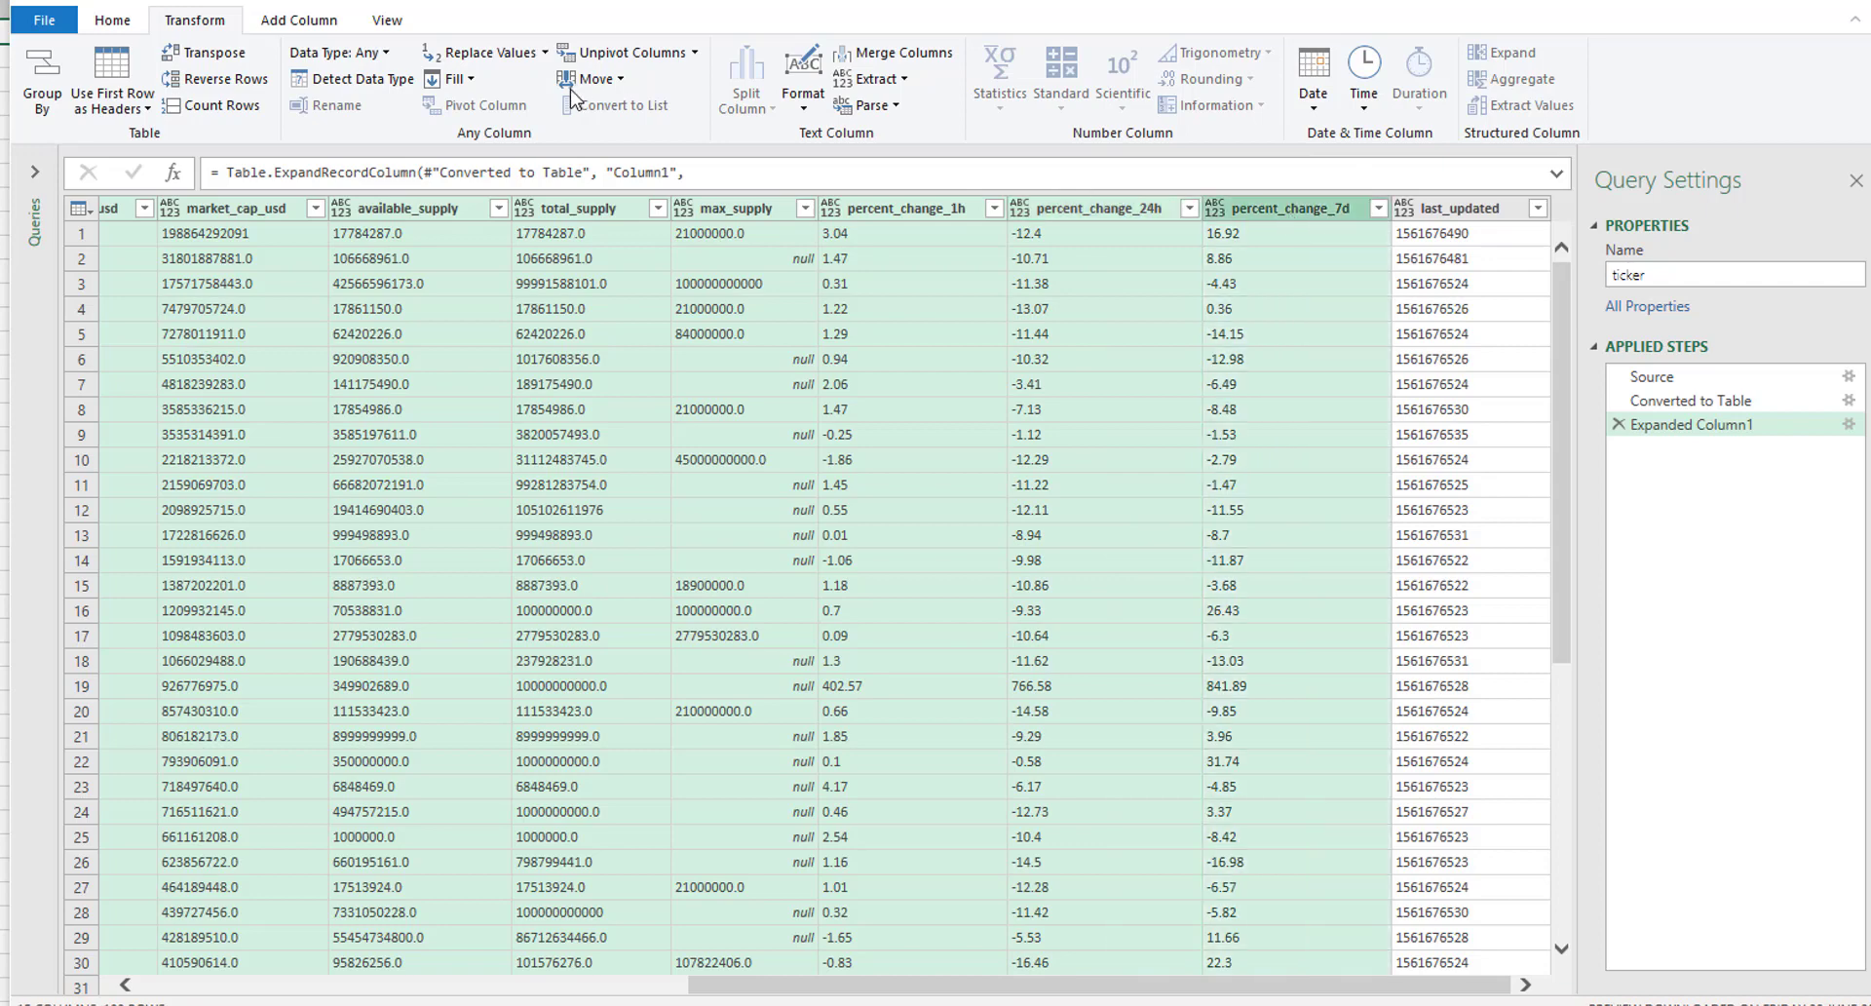
left_click(344, 61)
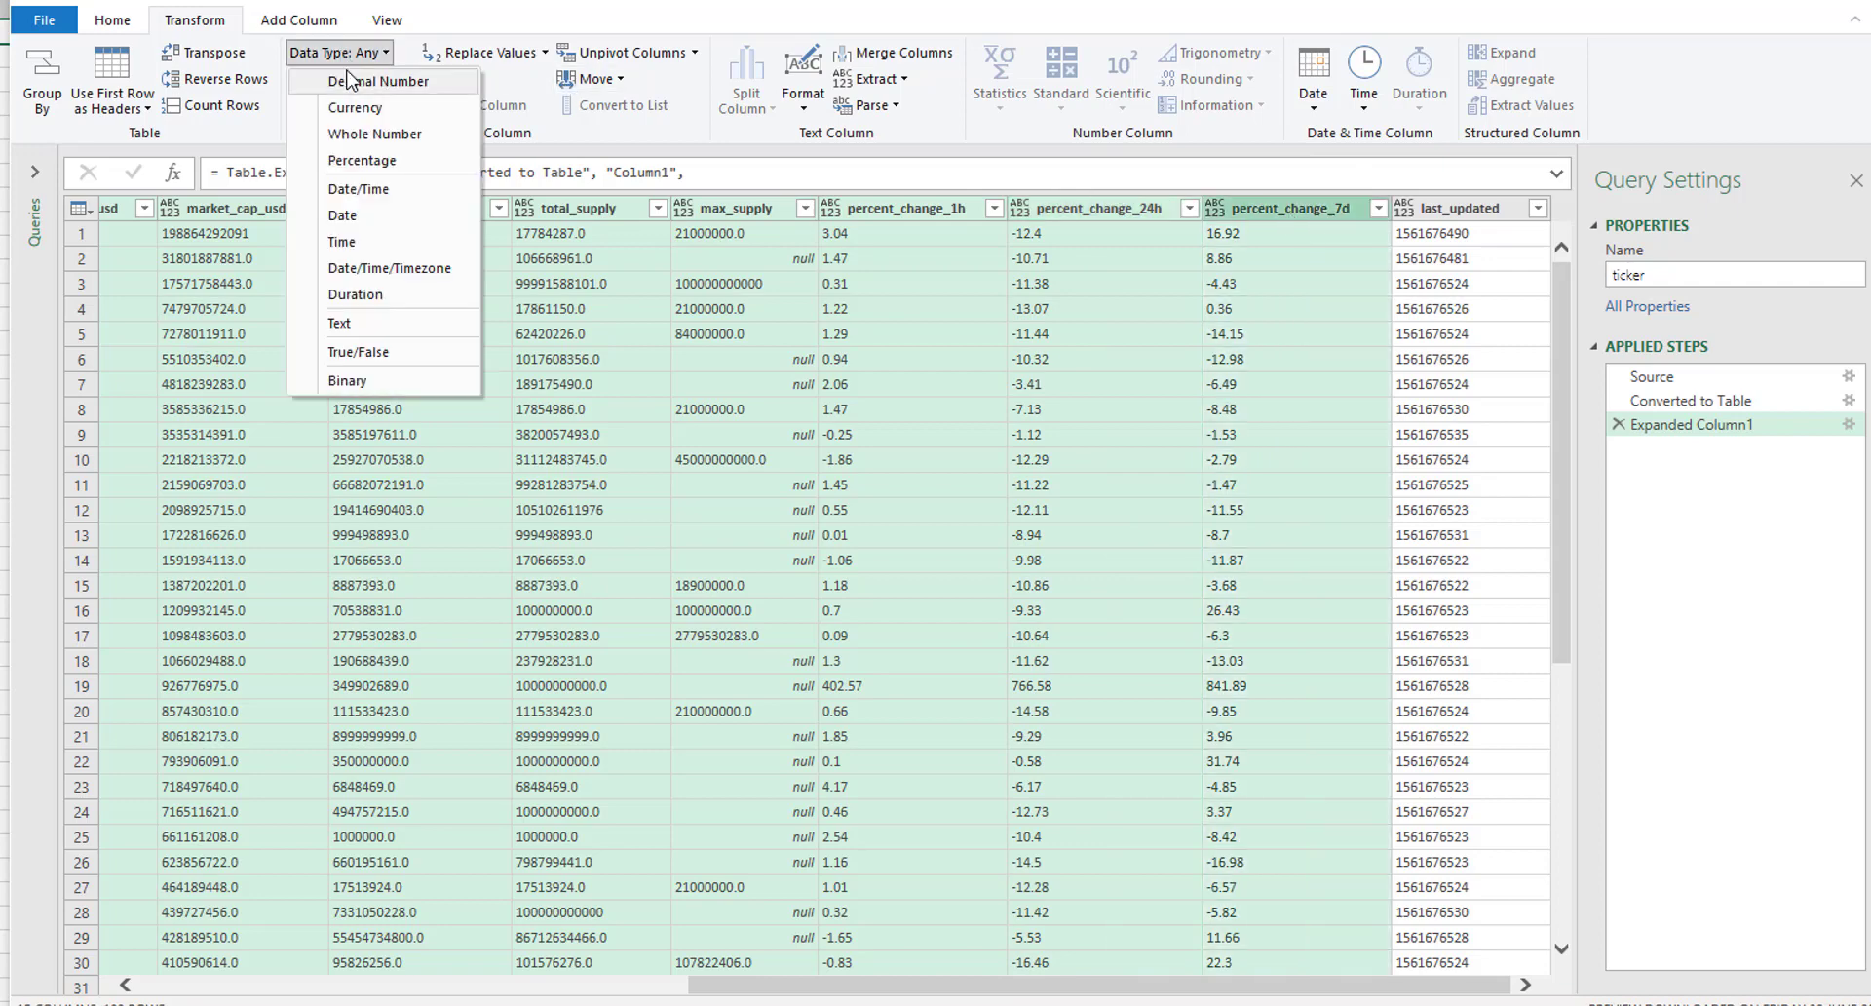
left_click(349, 80)
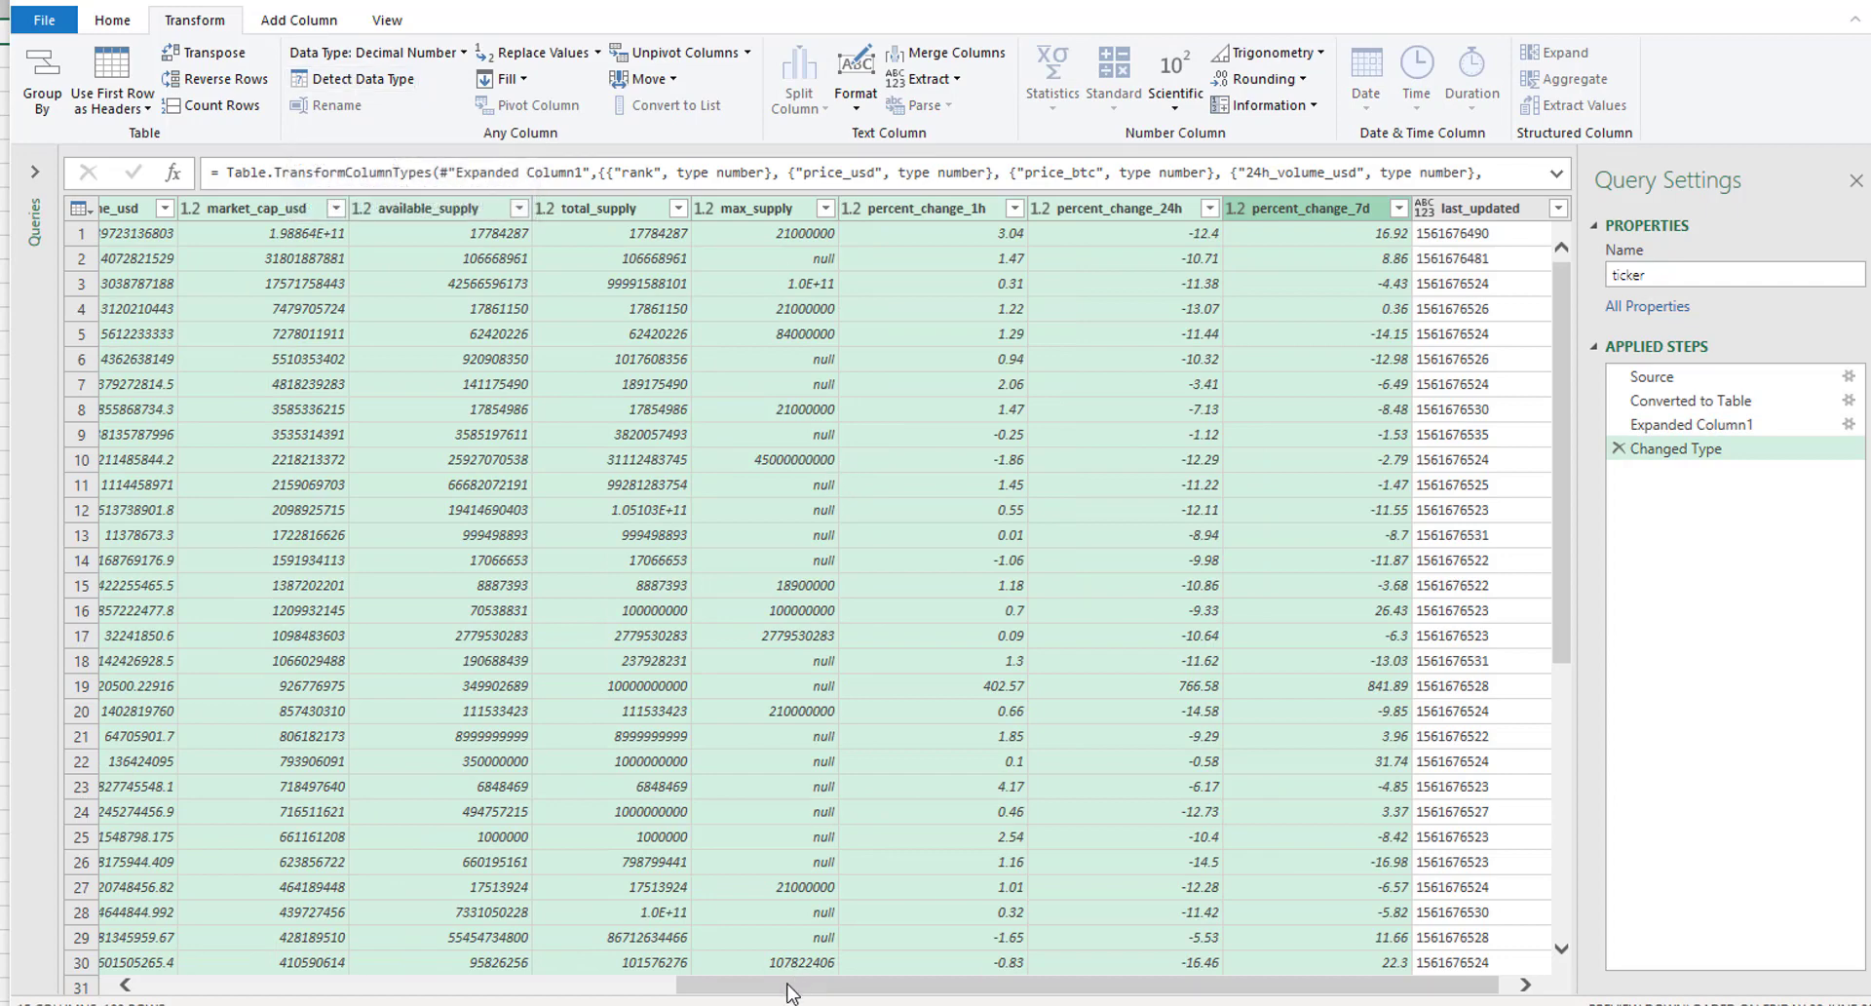
left_click_drag(790, 992, 56, 955)
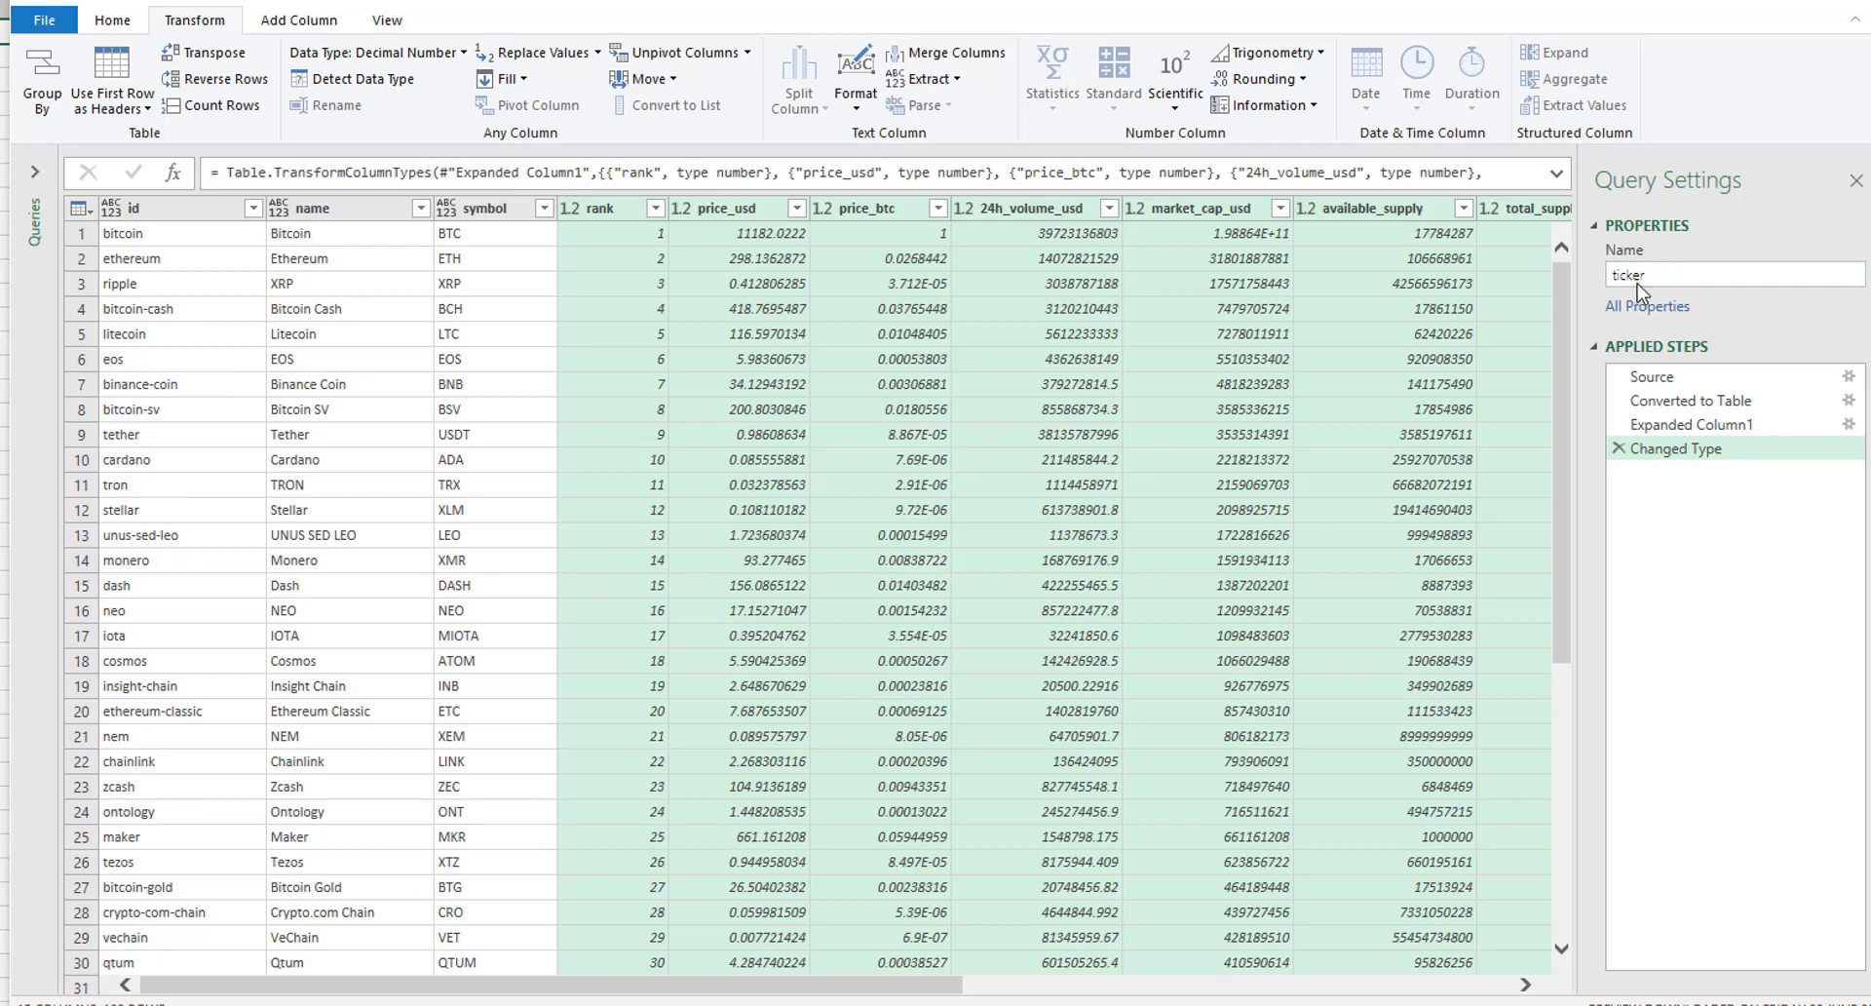
Close the query editor and load the ticker query as Only Create Connection, without adding it to the Data Model
left_click(34, 171)
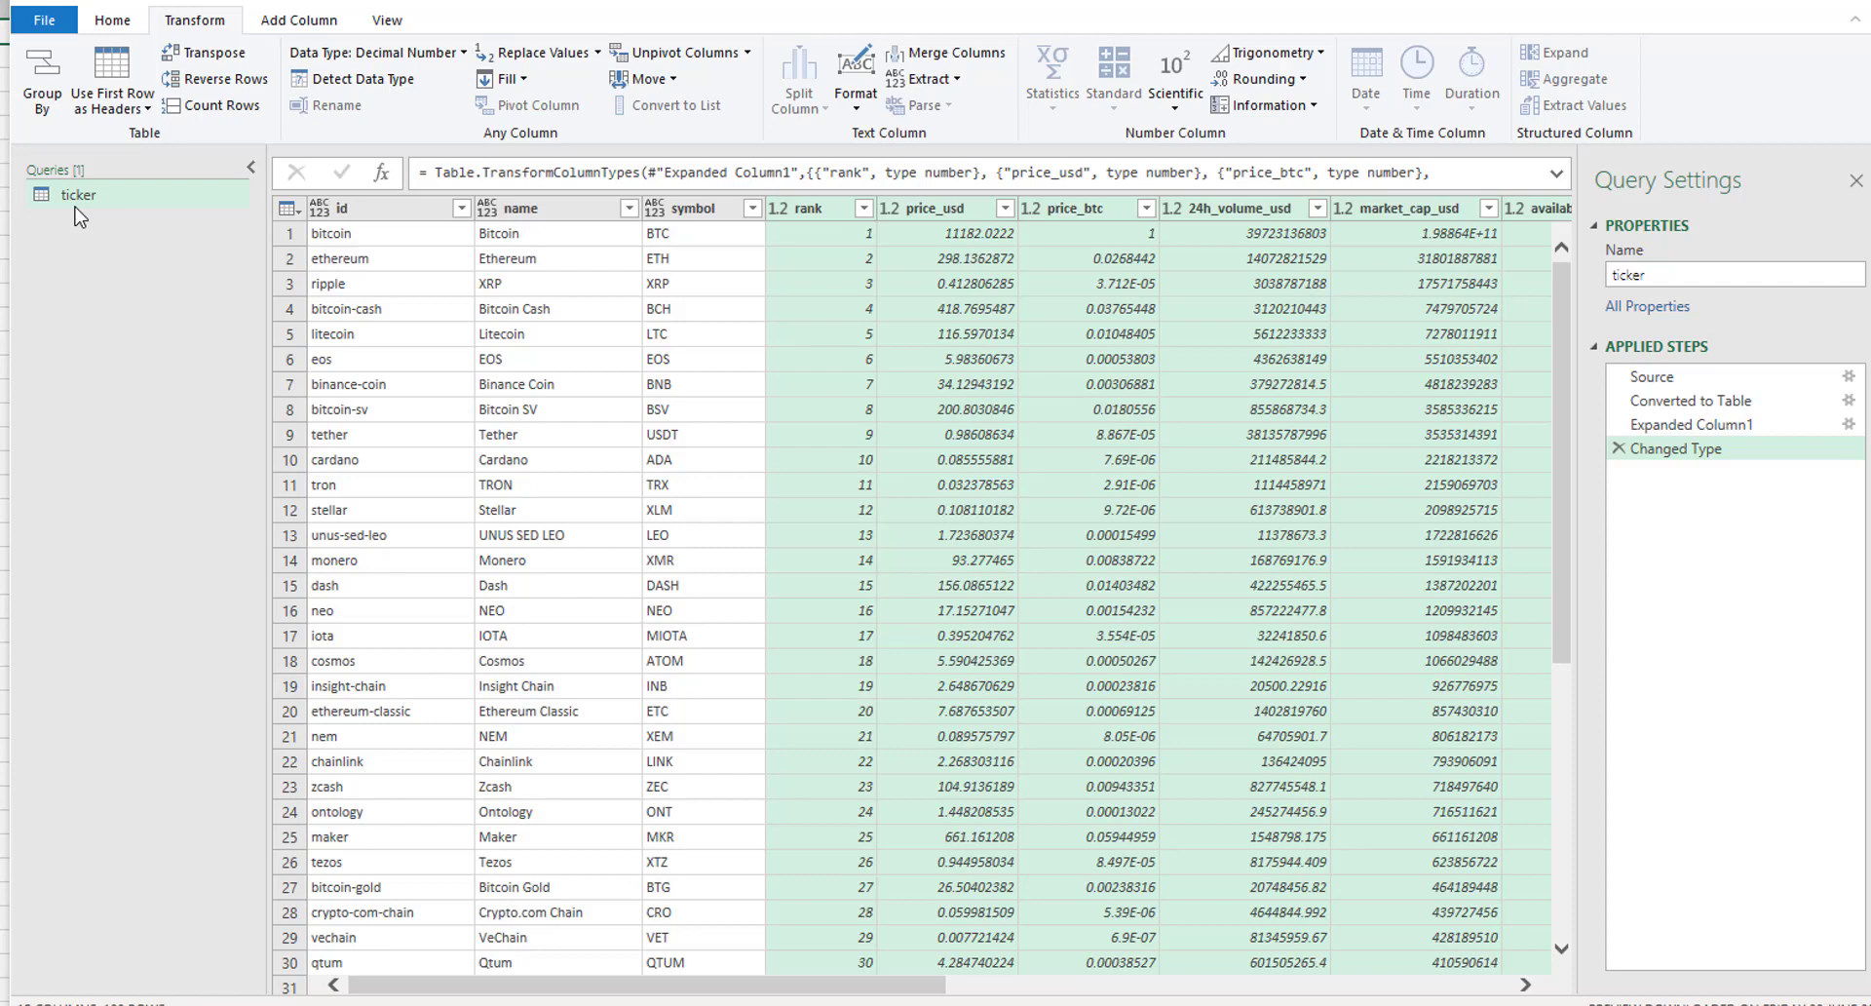
left_click(42, 29)
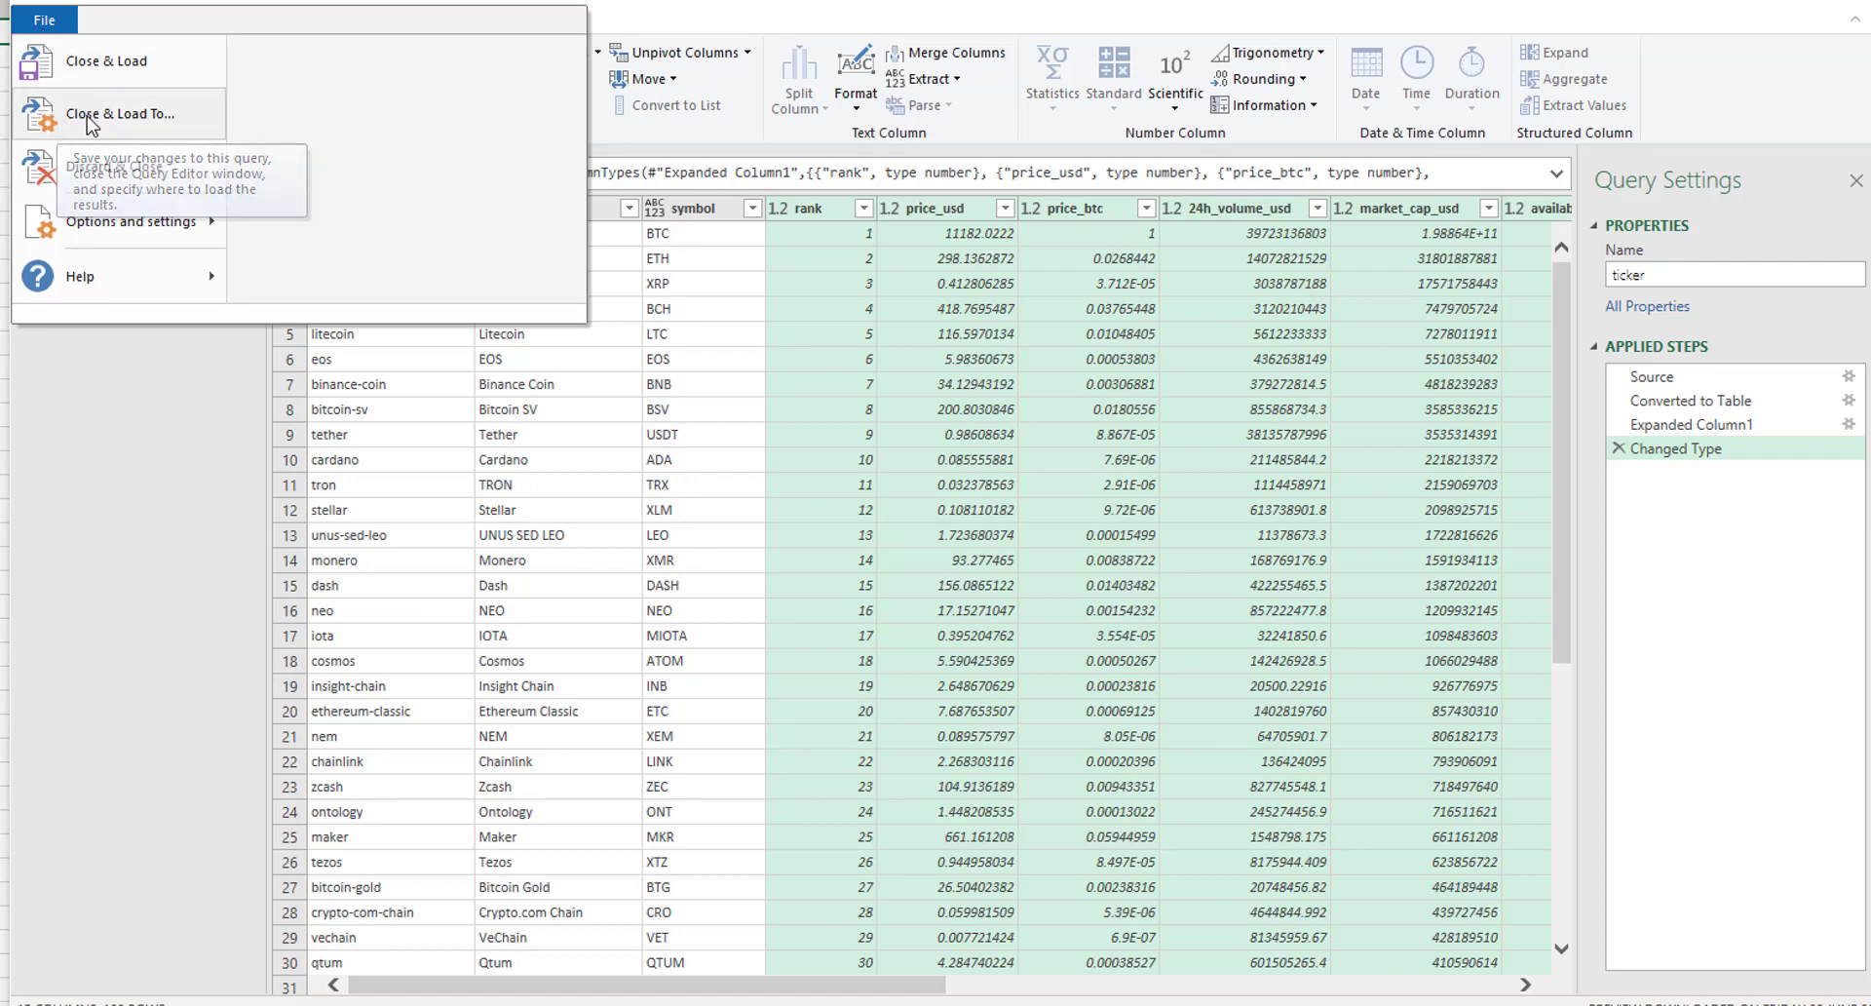
key("Escape")
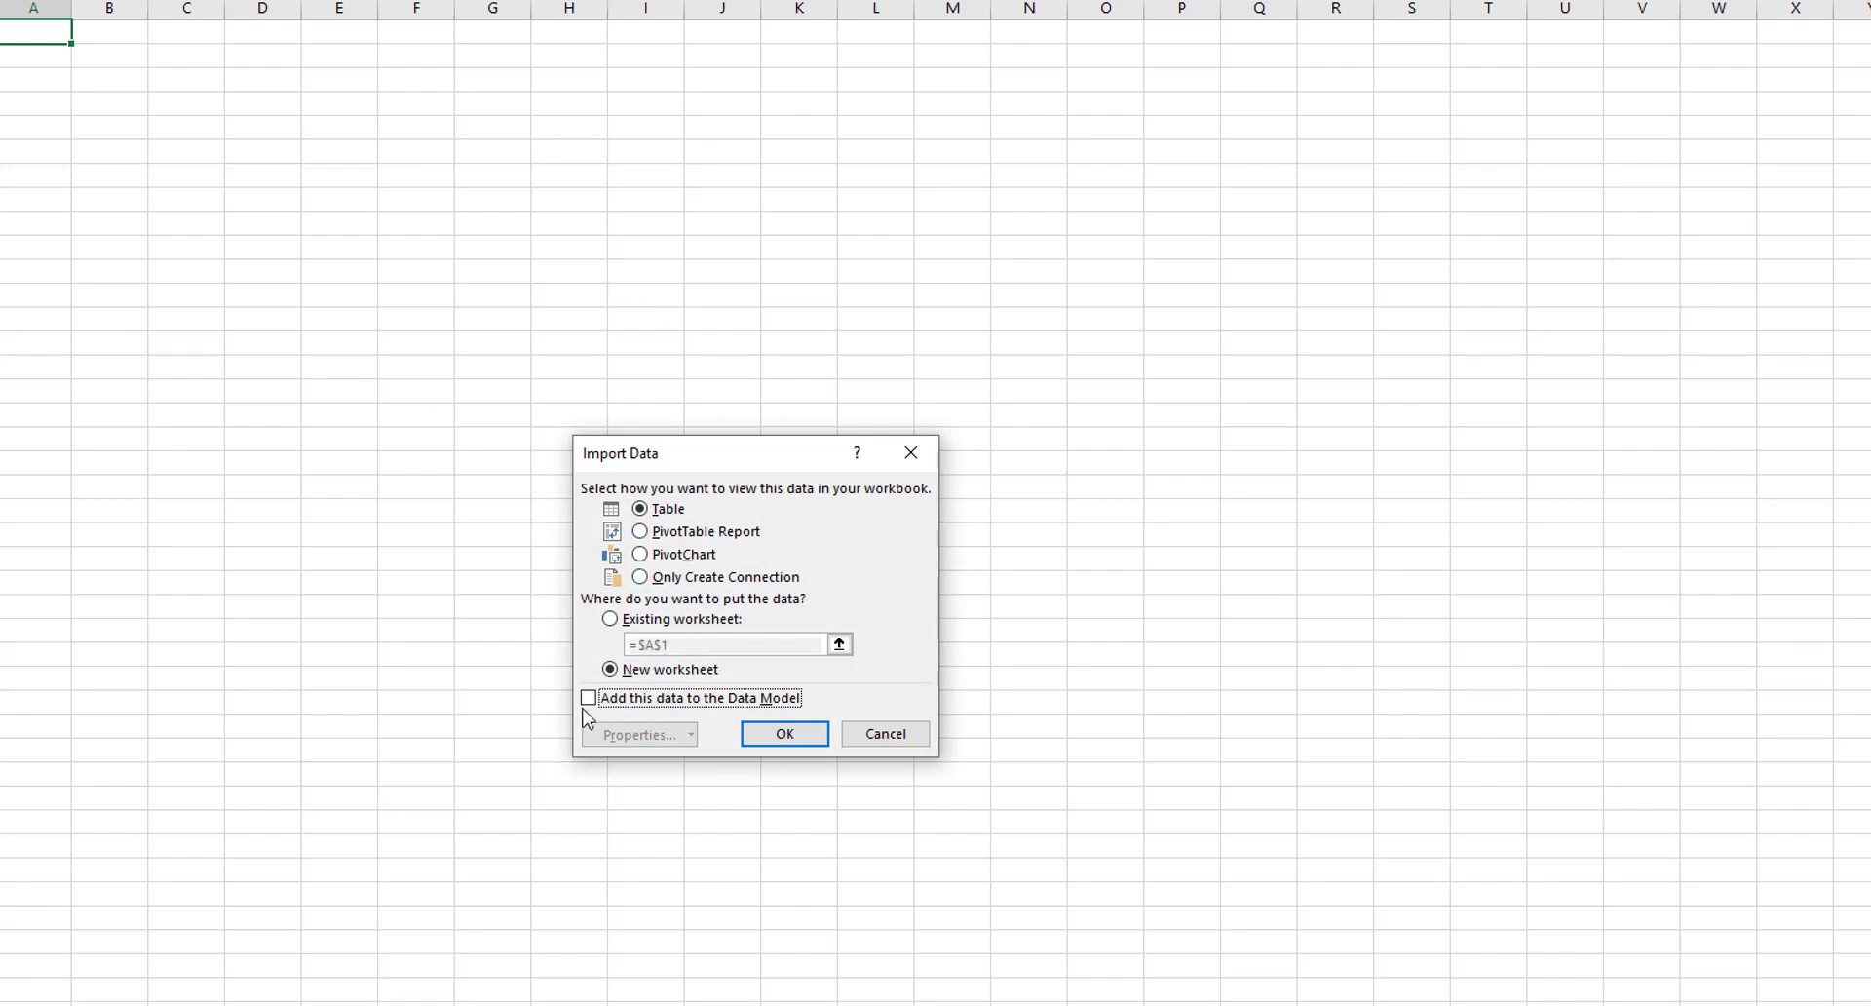
left_click(641, 578)
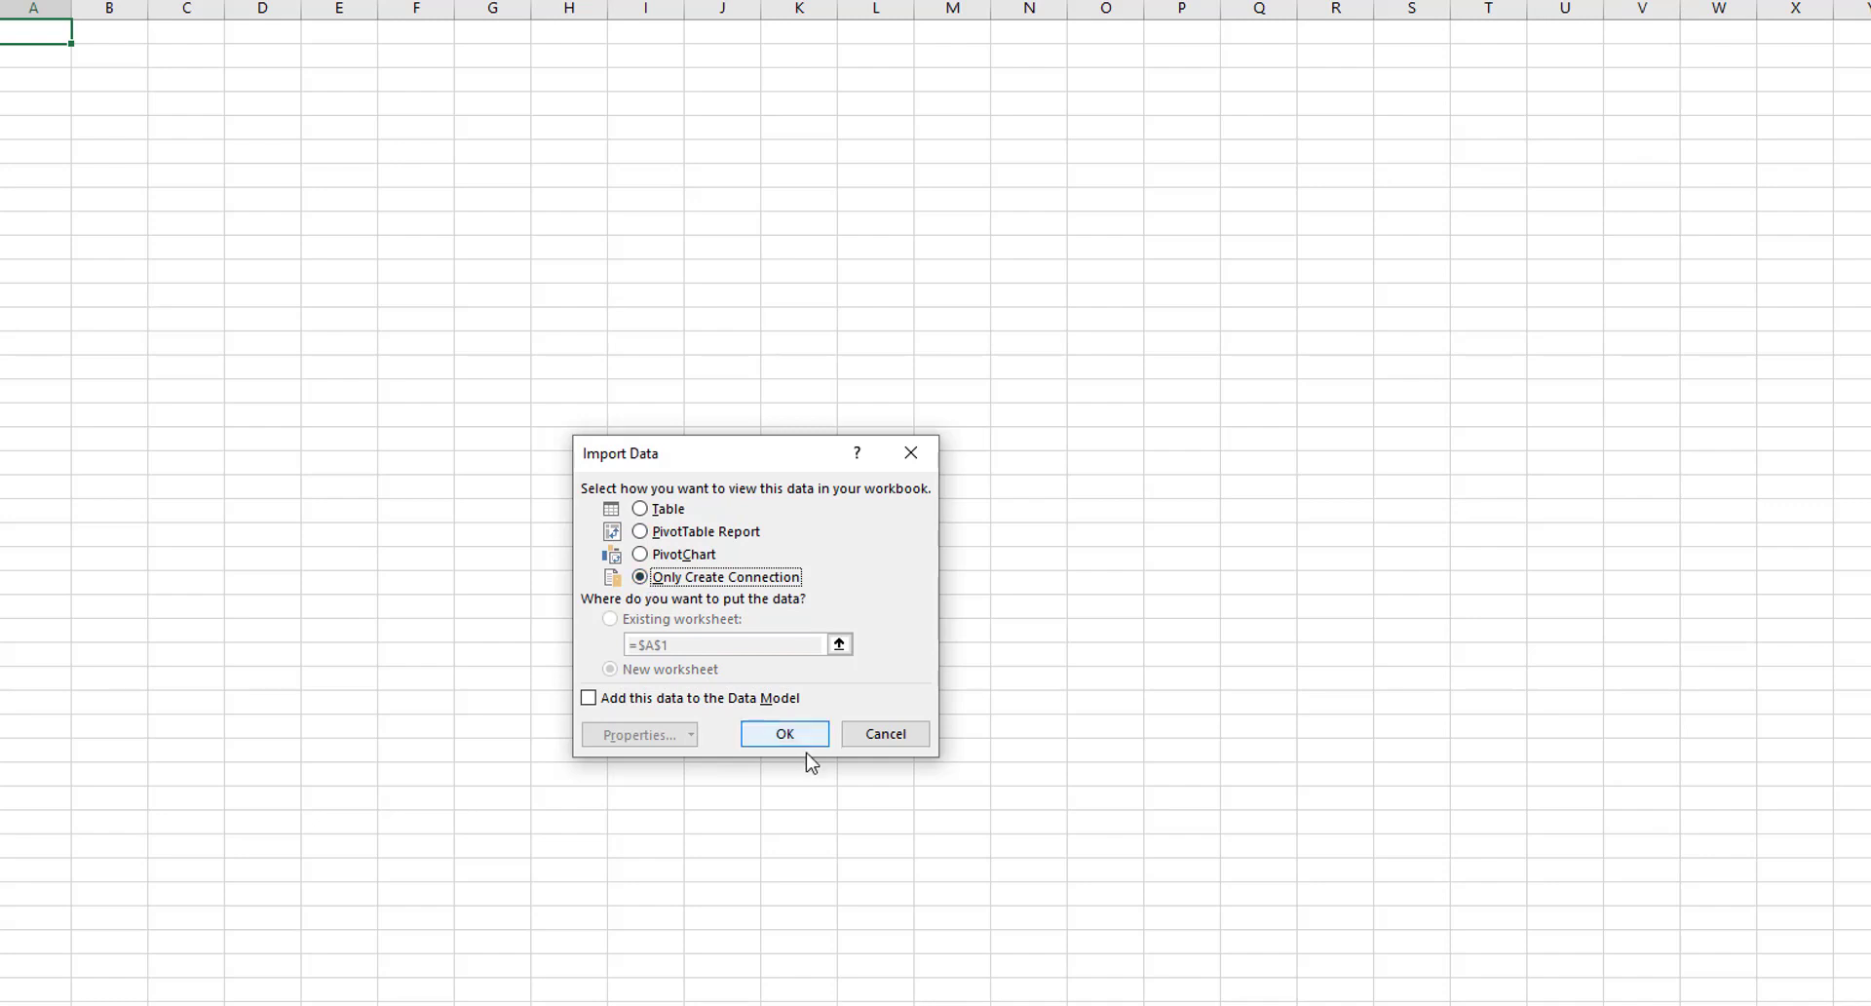
left_click(785, 737)
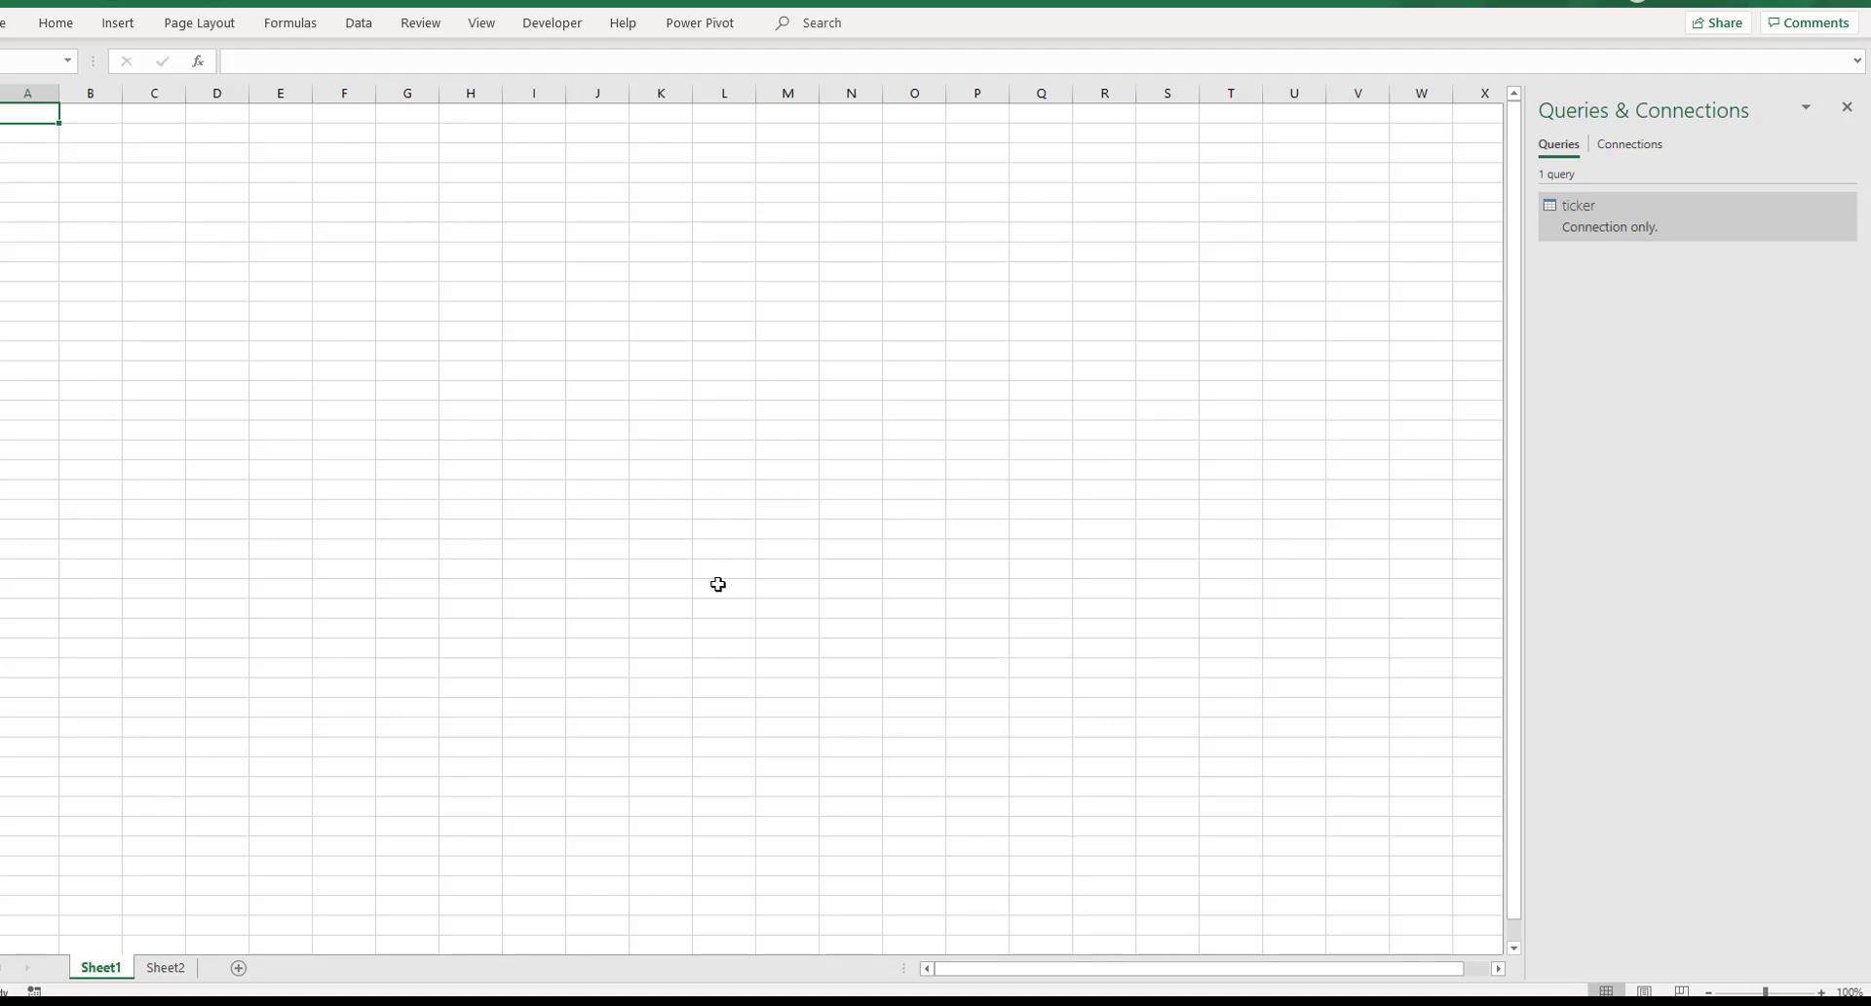
Switch to the browser and open the Historical Data page for Bitcoin on coinmarketcap.com
left_click(612, 1002)
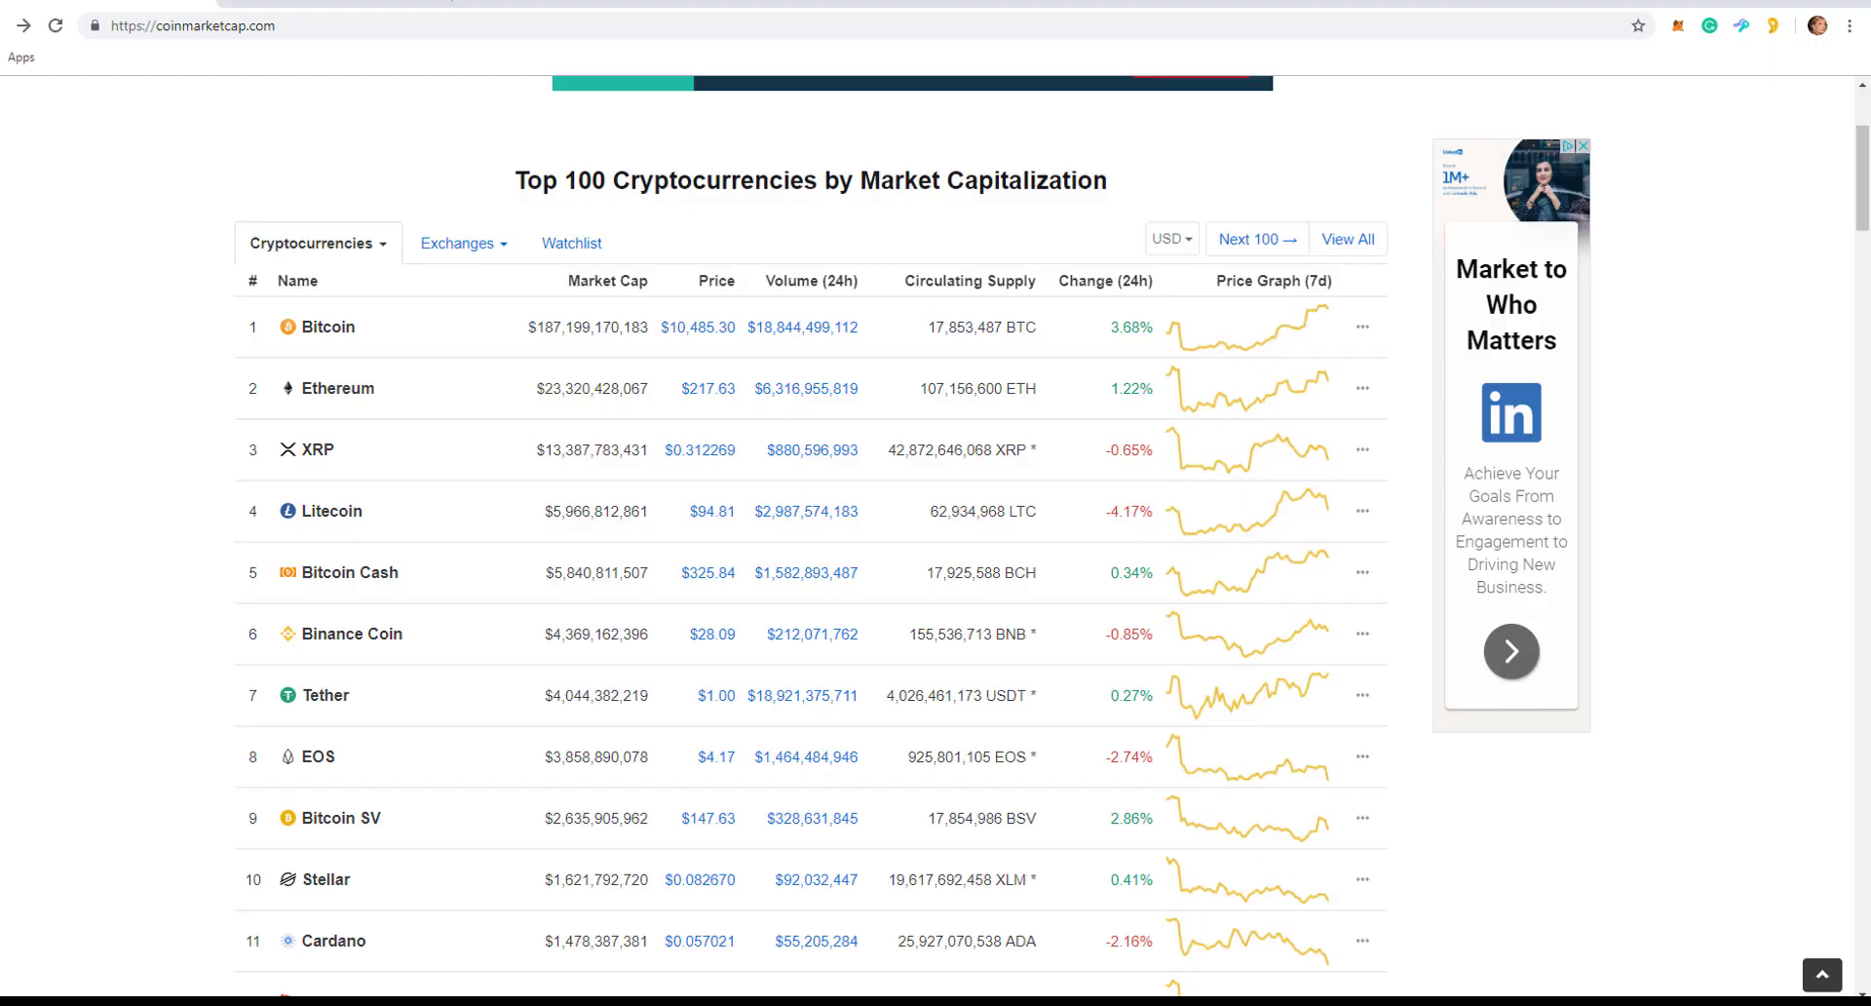
left_click(338, 336)
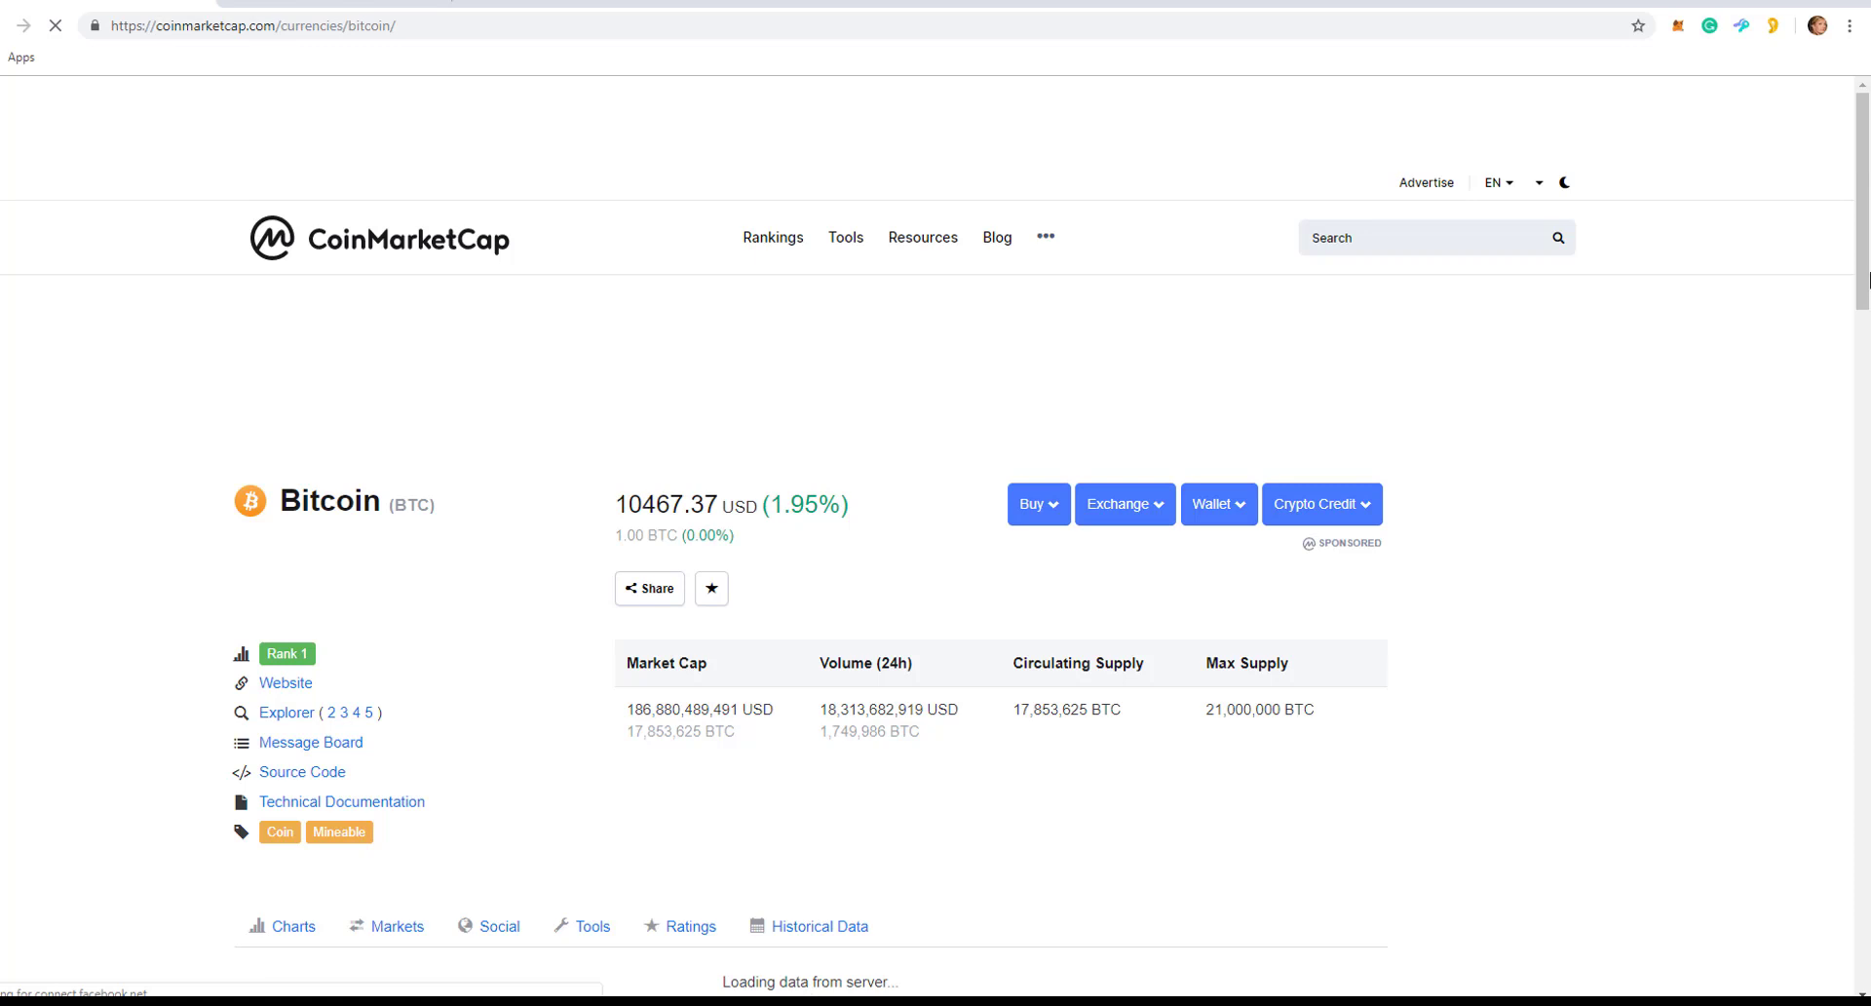
scroll(835, 772, "down", 7)
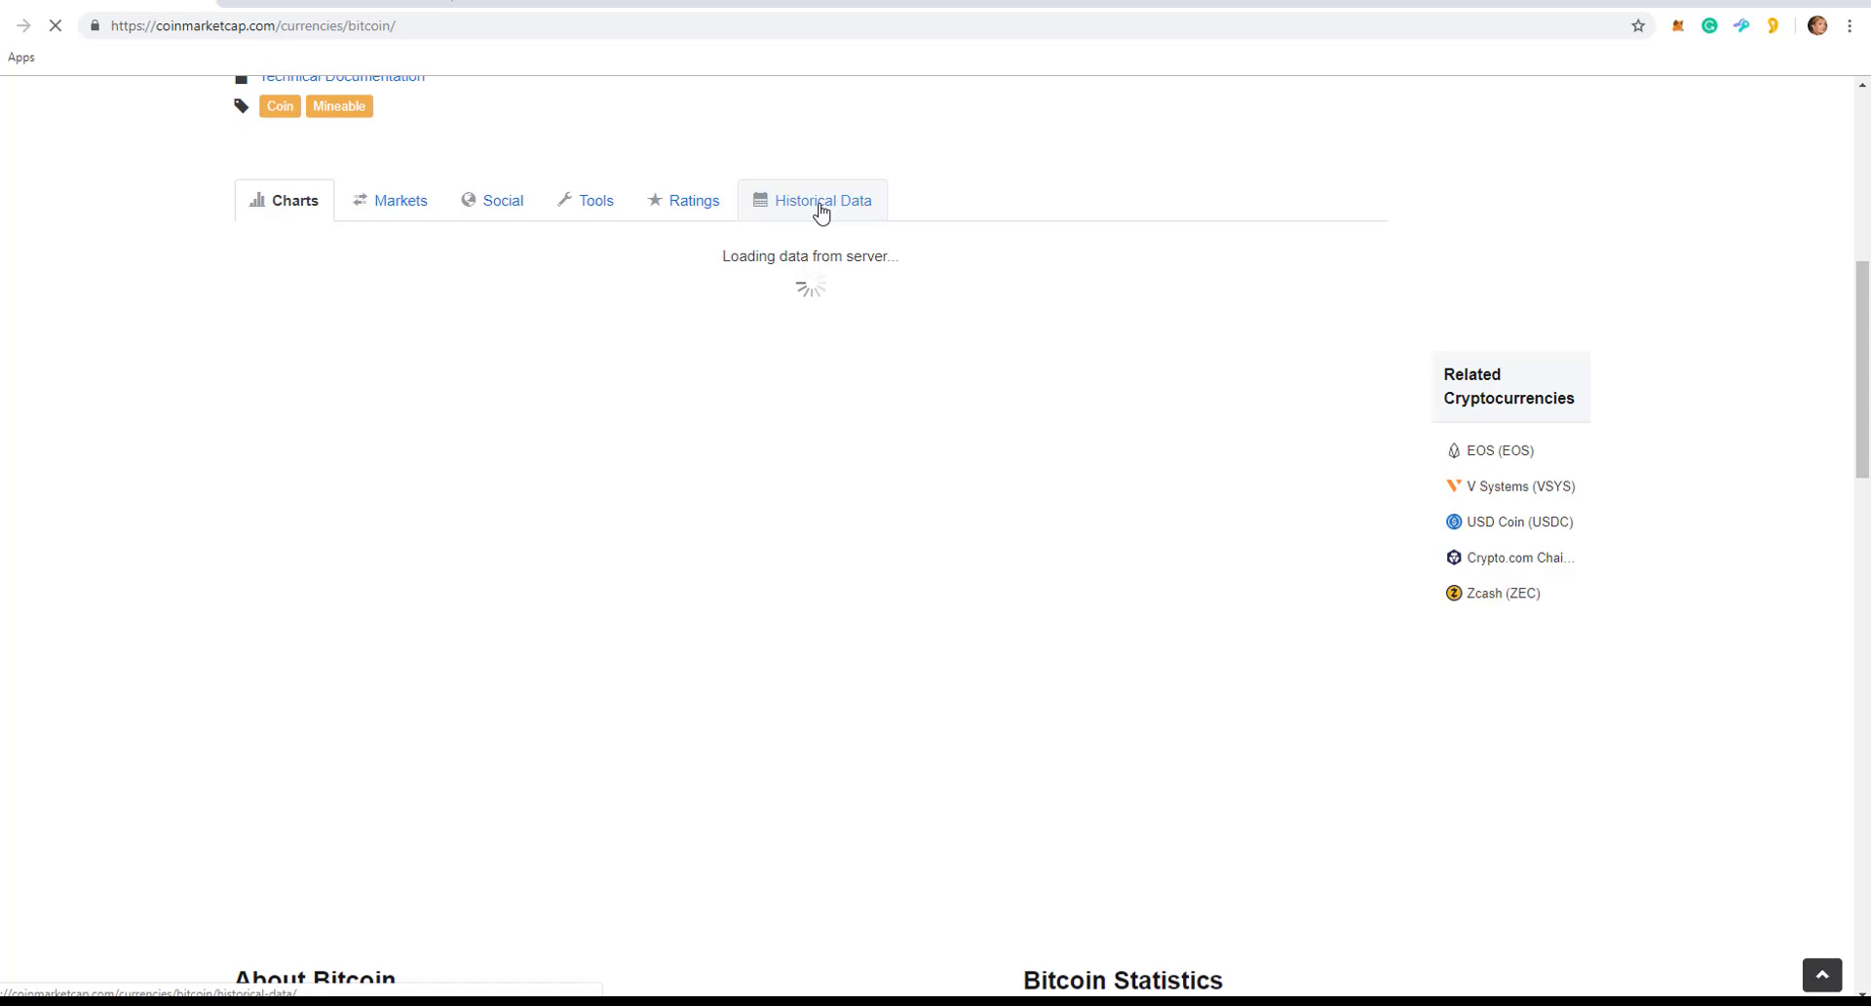
left_click(821, 210)
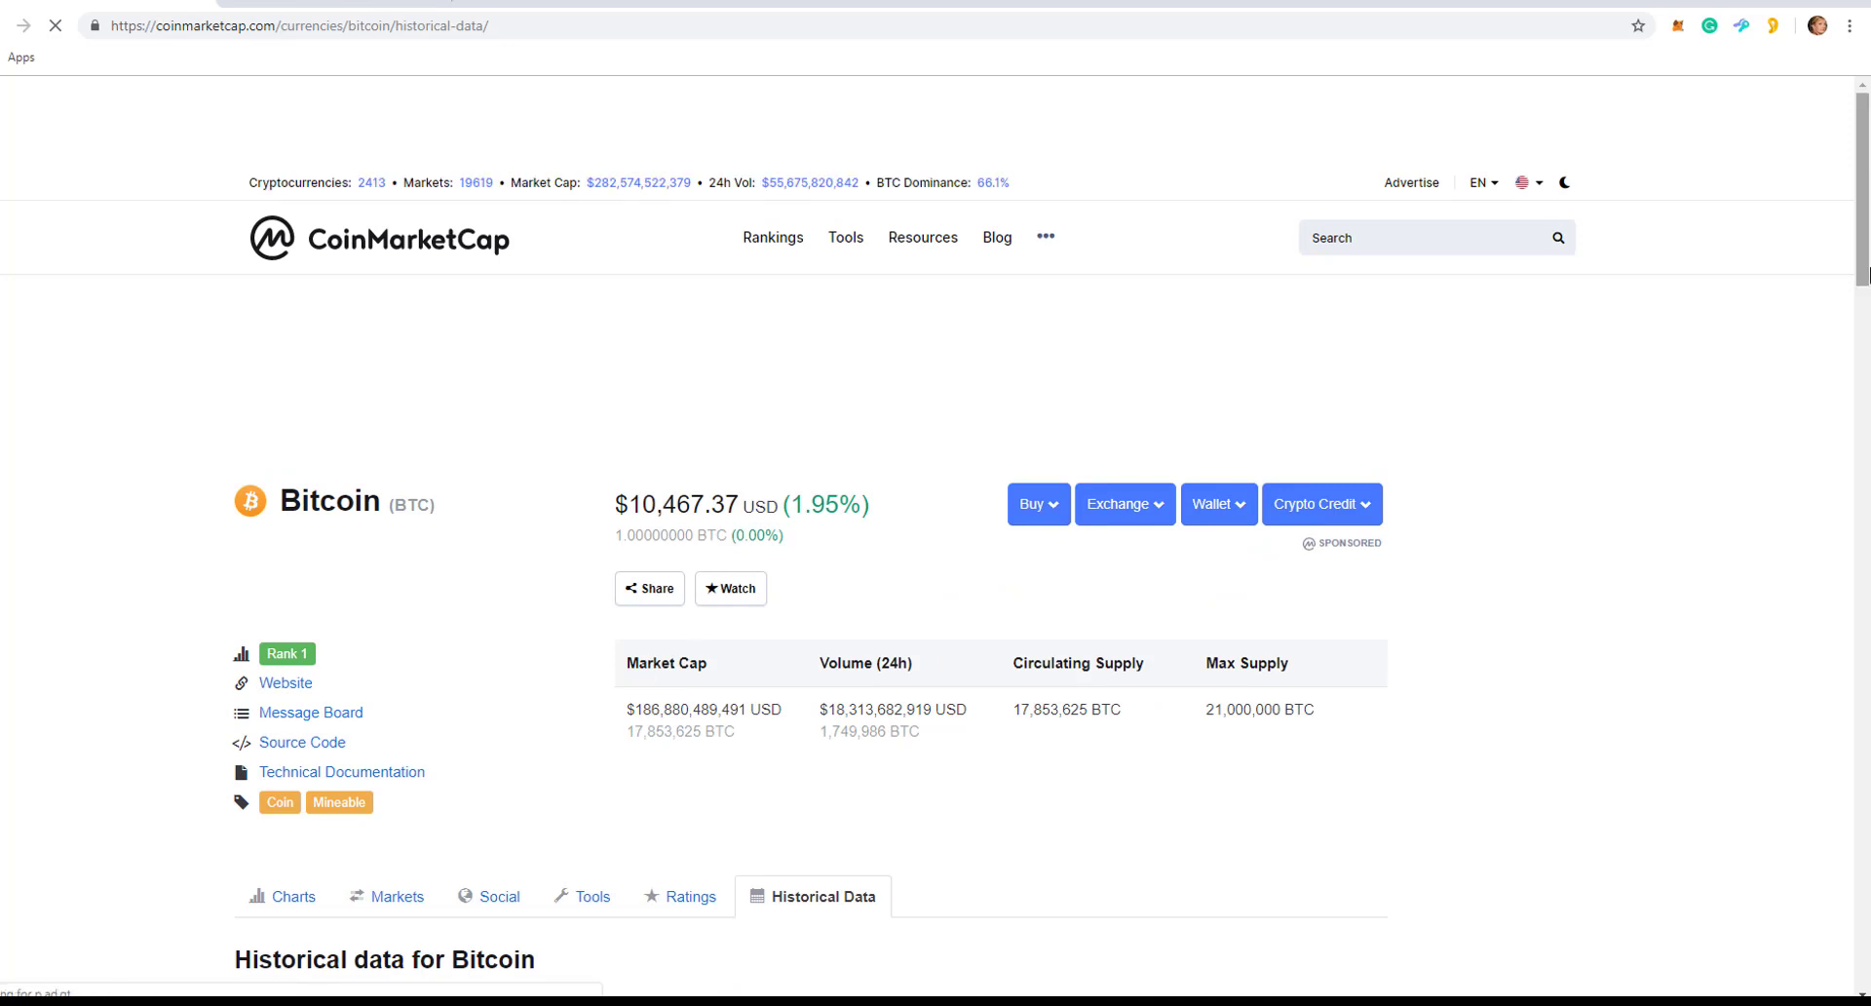
scroll(632, 666, "down", 5)
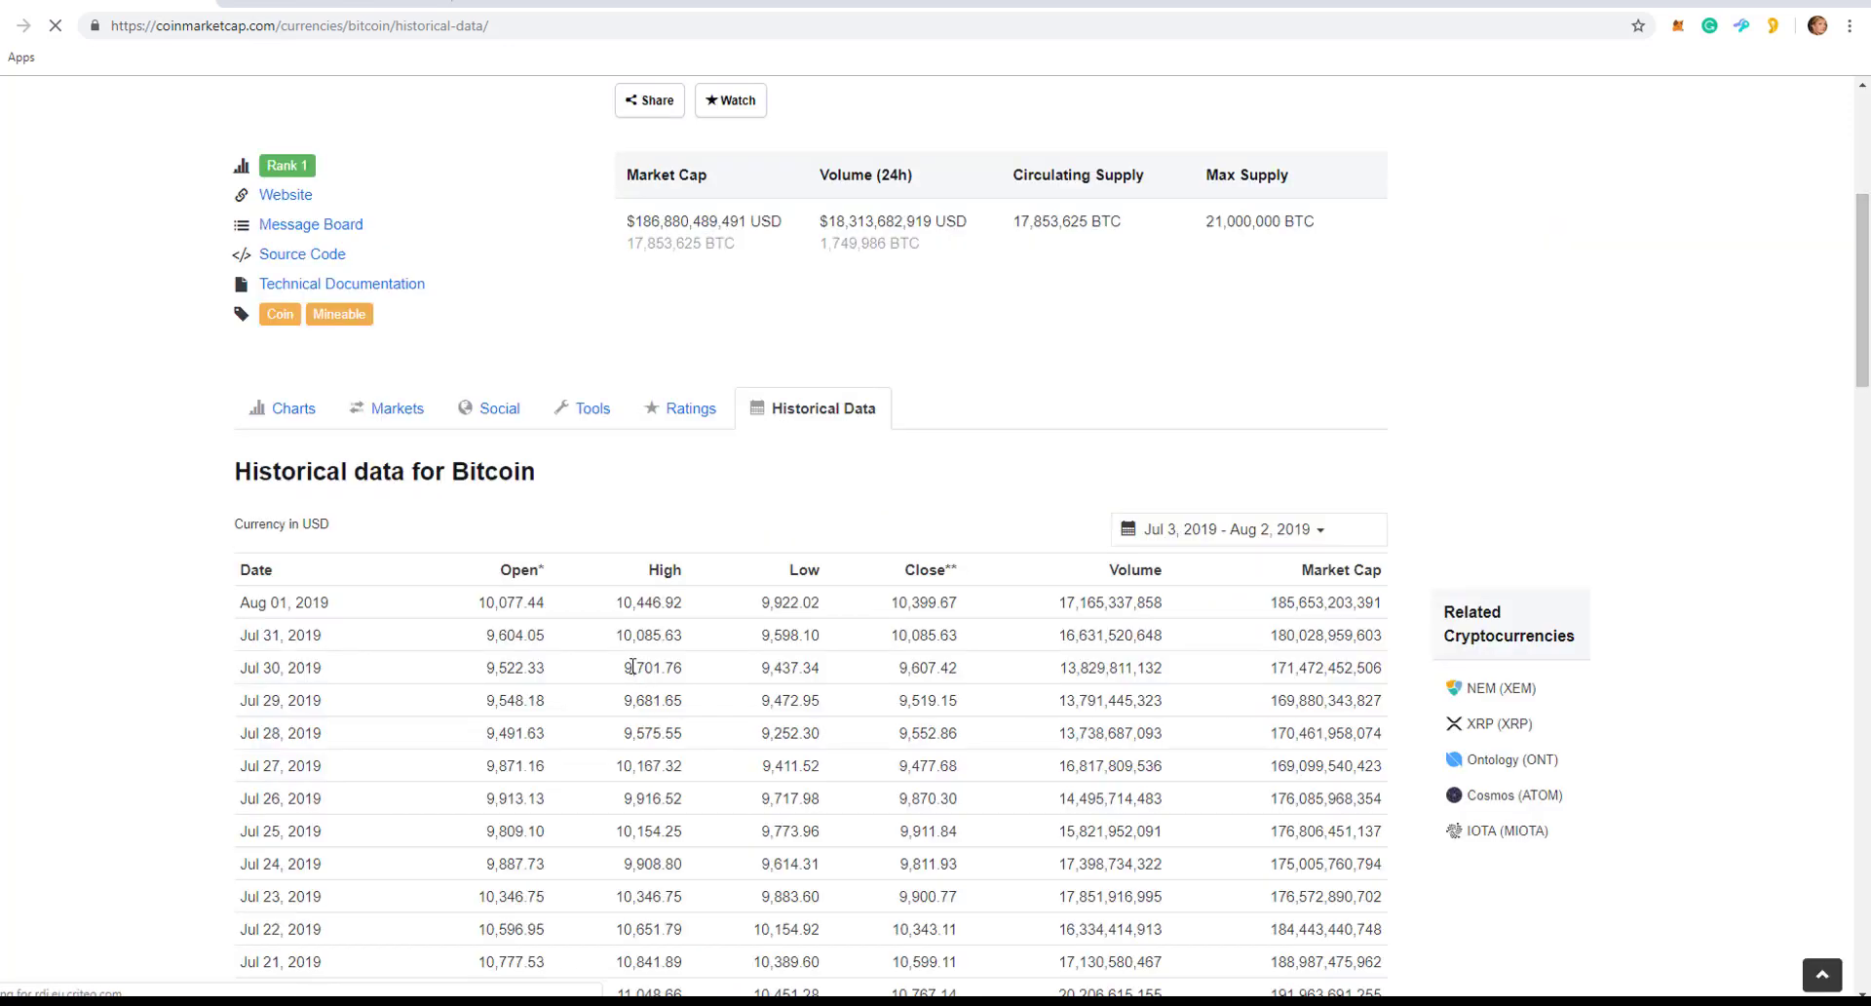
left_click_drag(210, 499, 269, 82)
left_click_drag(140, 198, 157, 168)
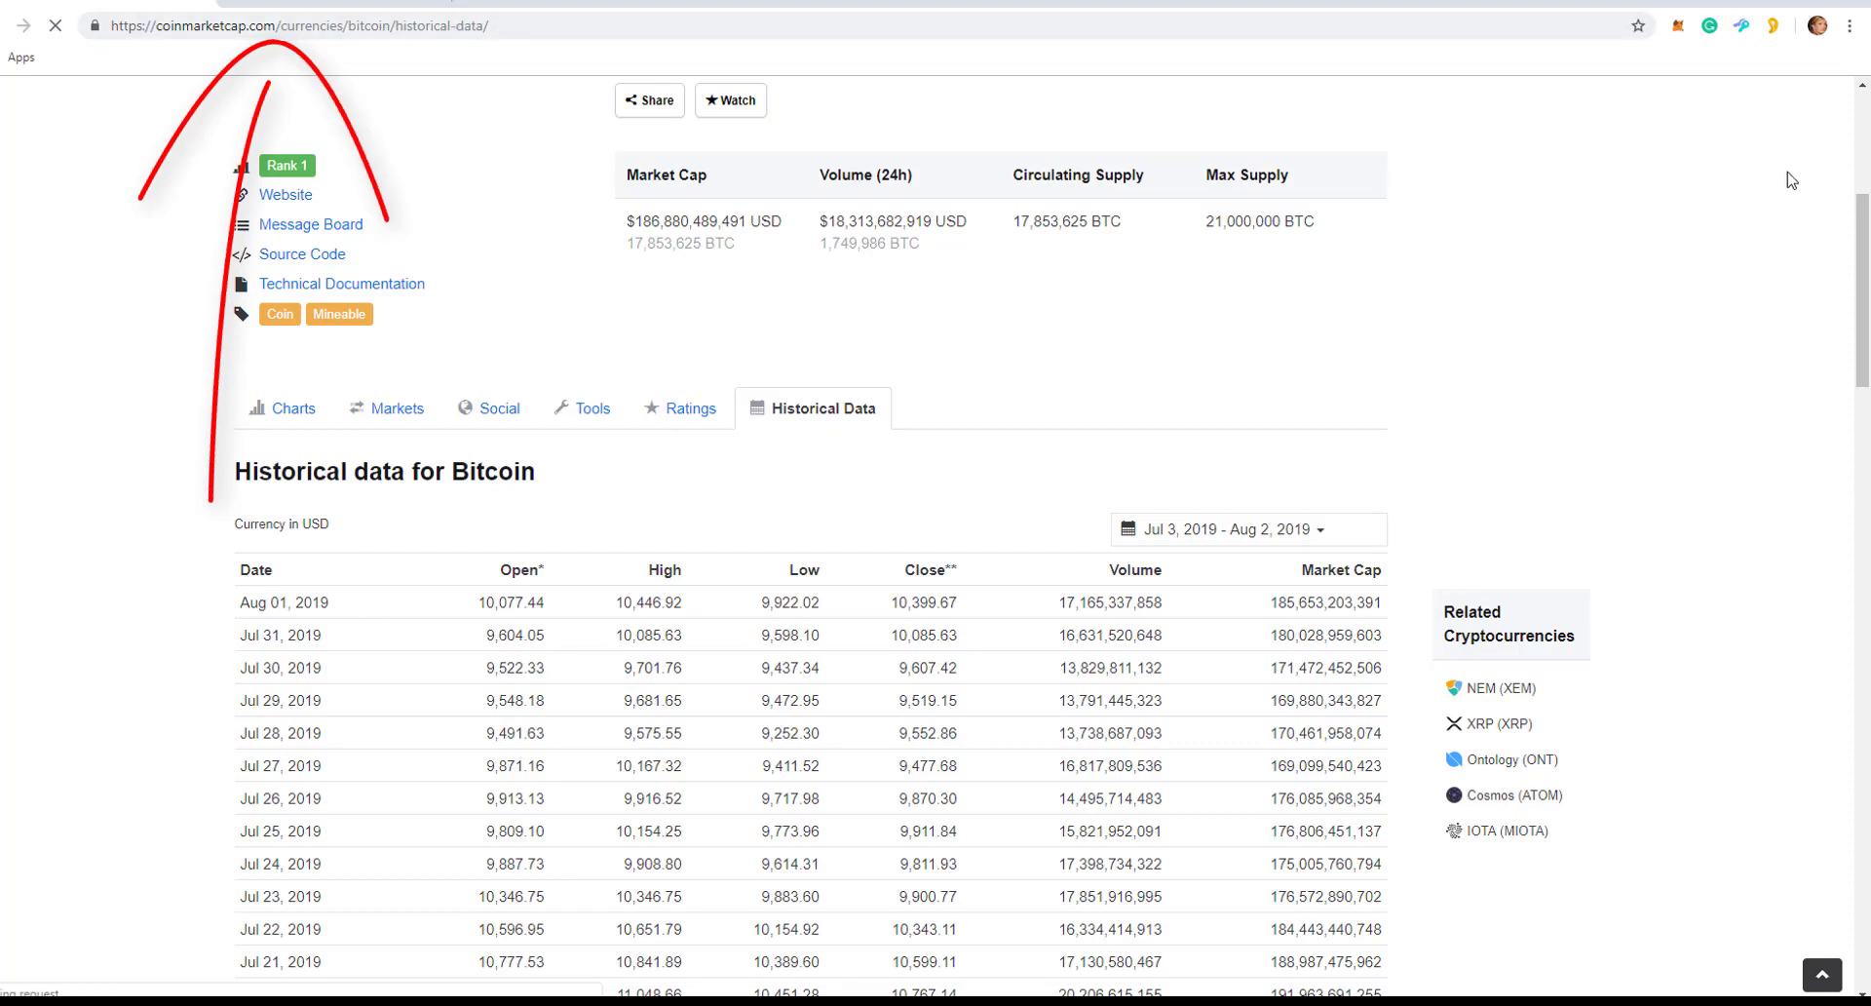
Set the Bitcoin historical data range to Last 12 Months and copy the full address of the resulting page
scroll(1765, 168, "down", 10)
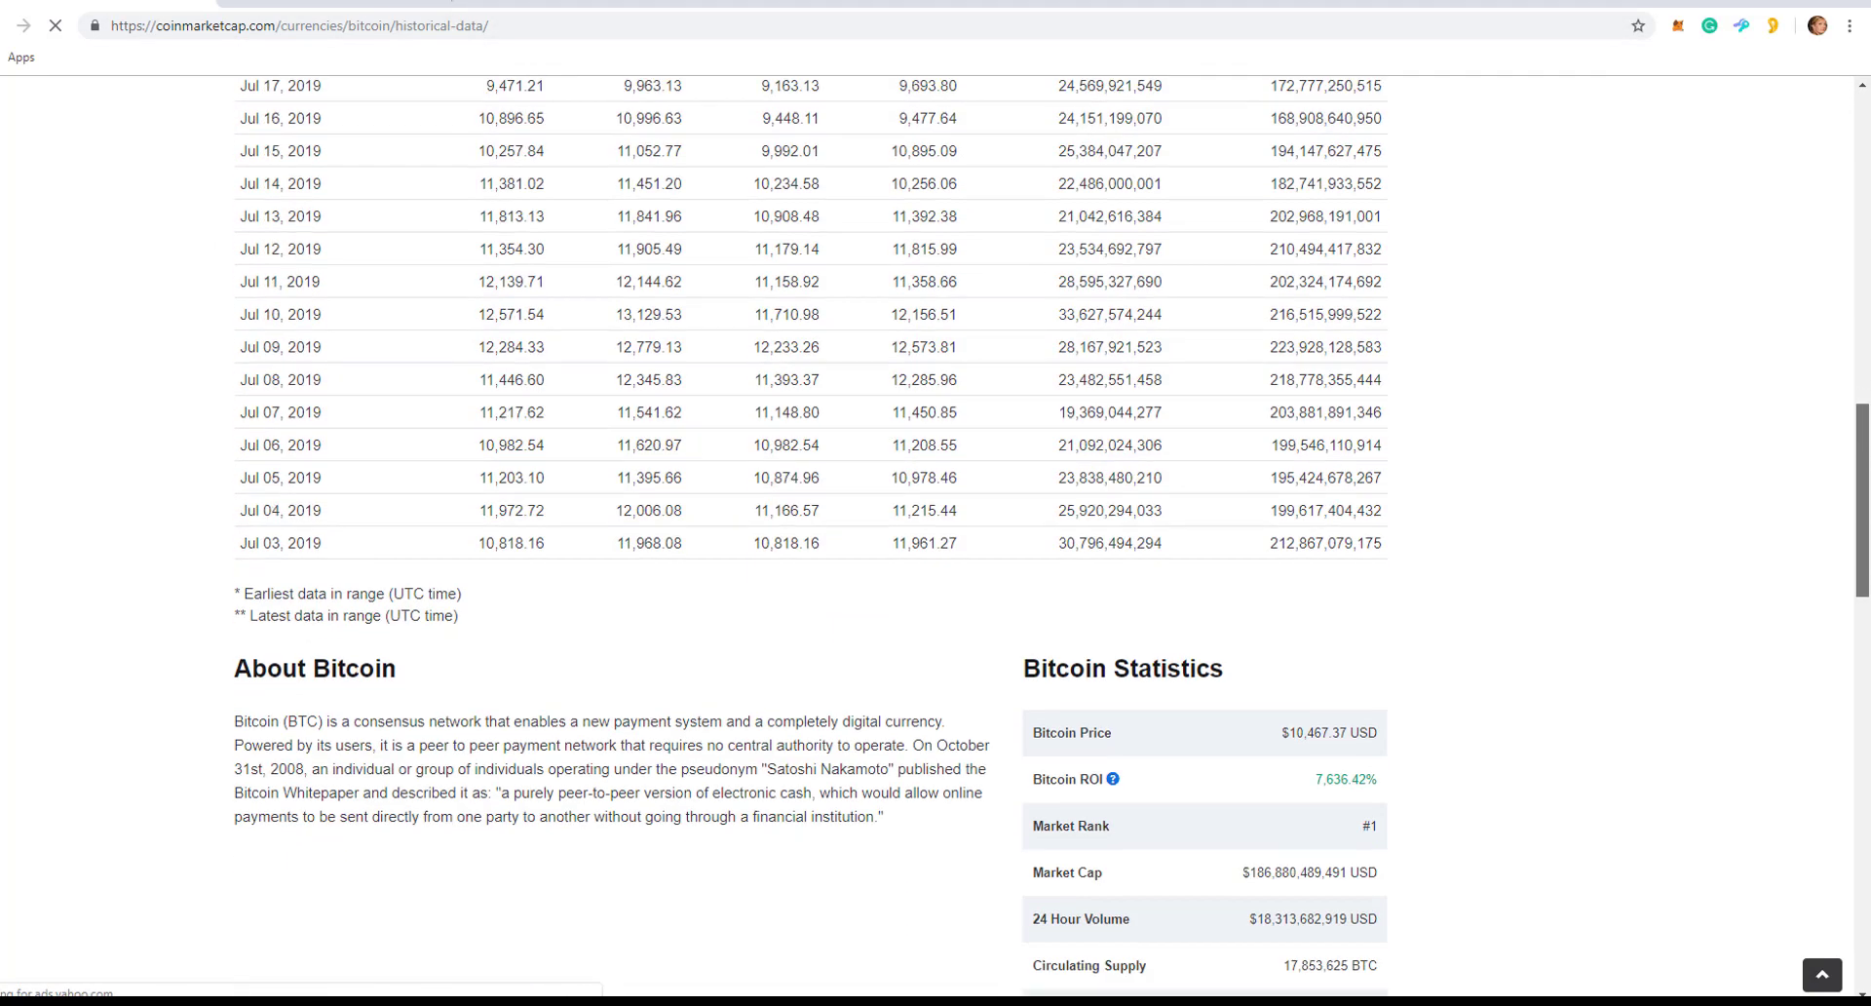
scroll(1866, 227, "up", 10)
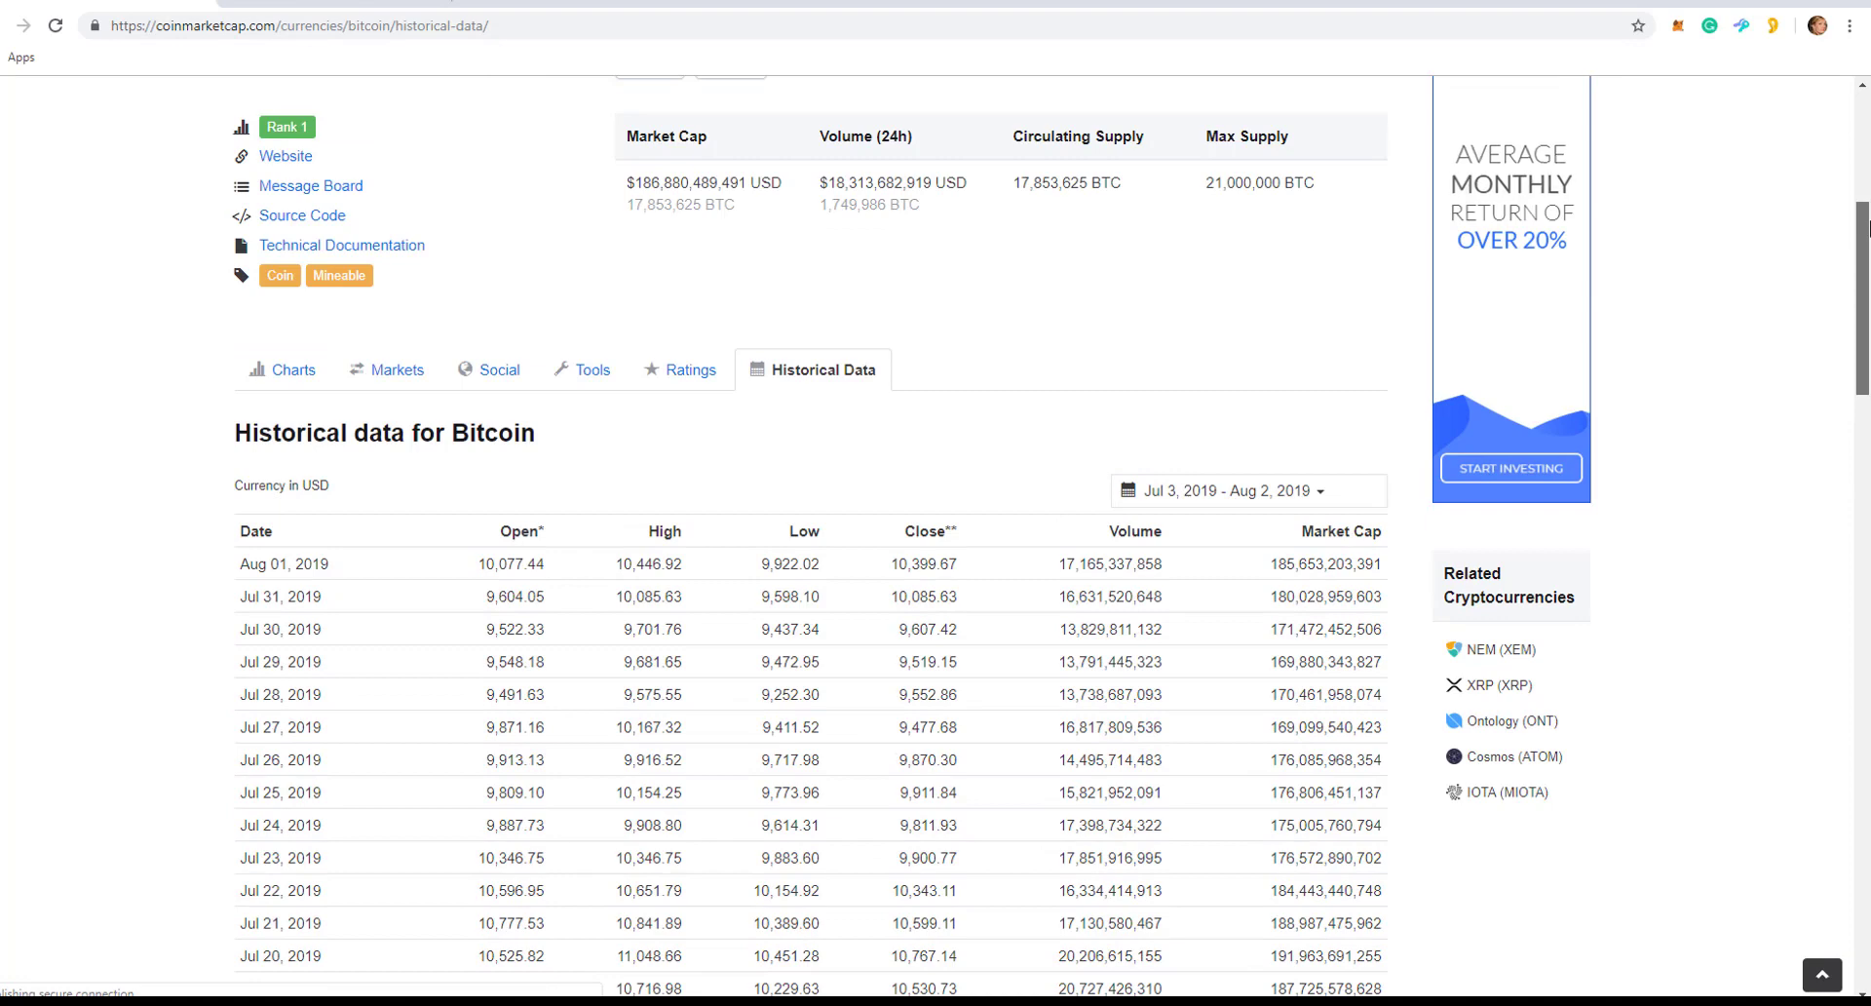
left_click_drag(1866, 227, 1866, 170)
scroll(1866, 307, "down", 1)
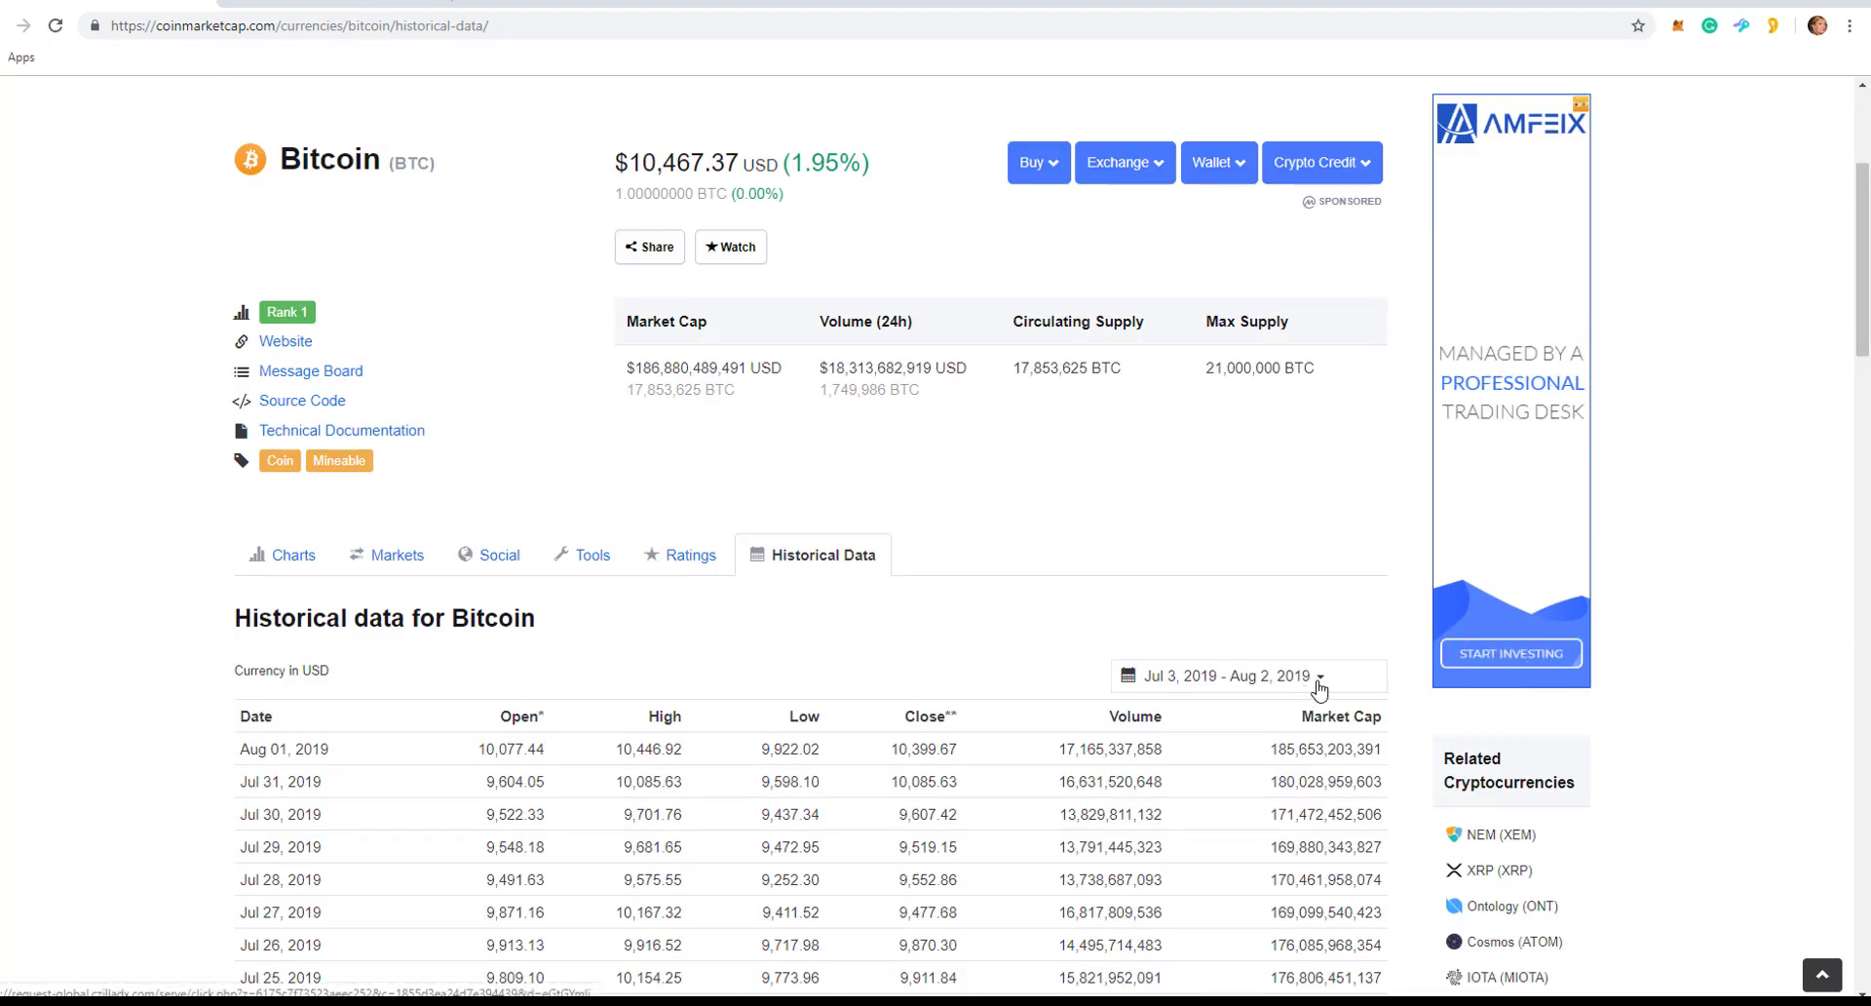
left_click(1321, 679)
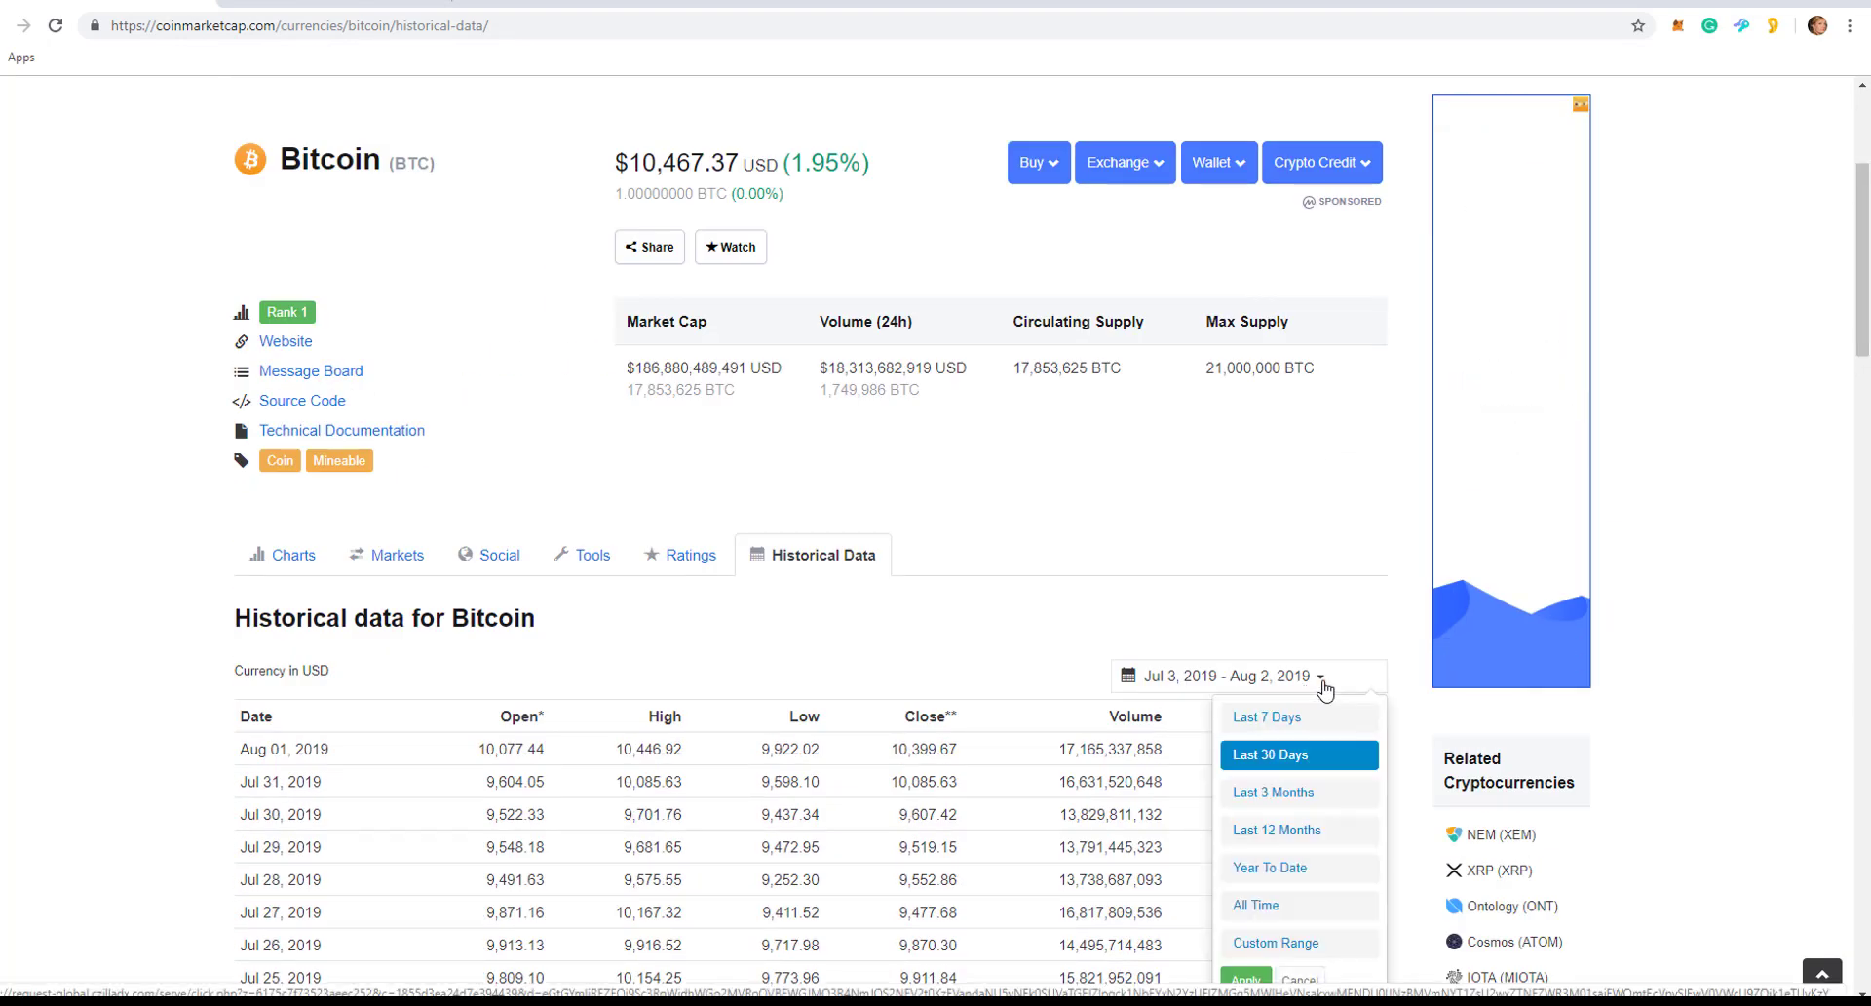
left_click(1263, 844)
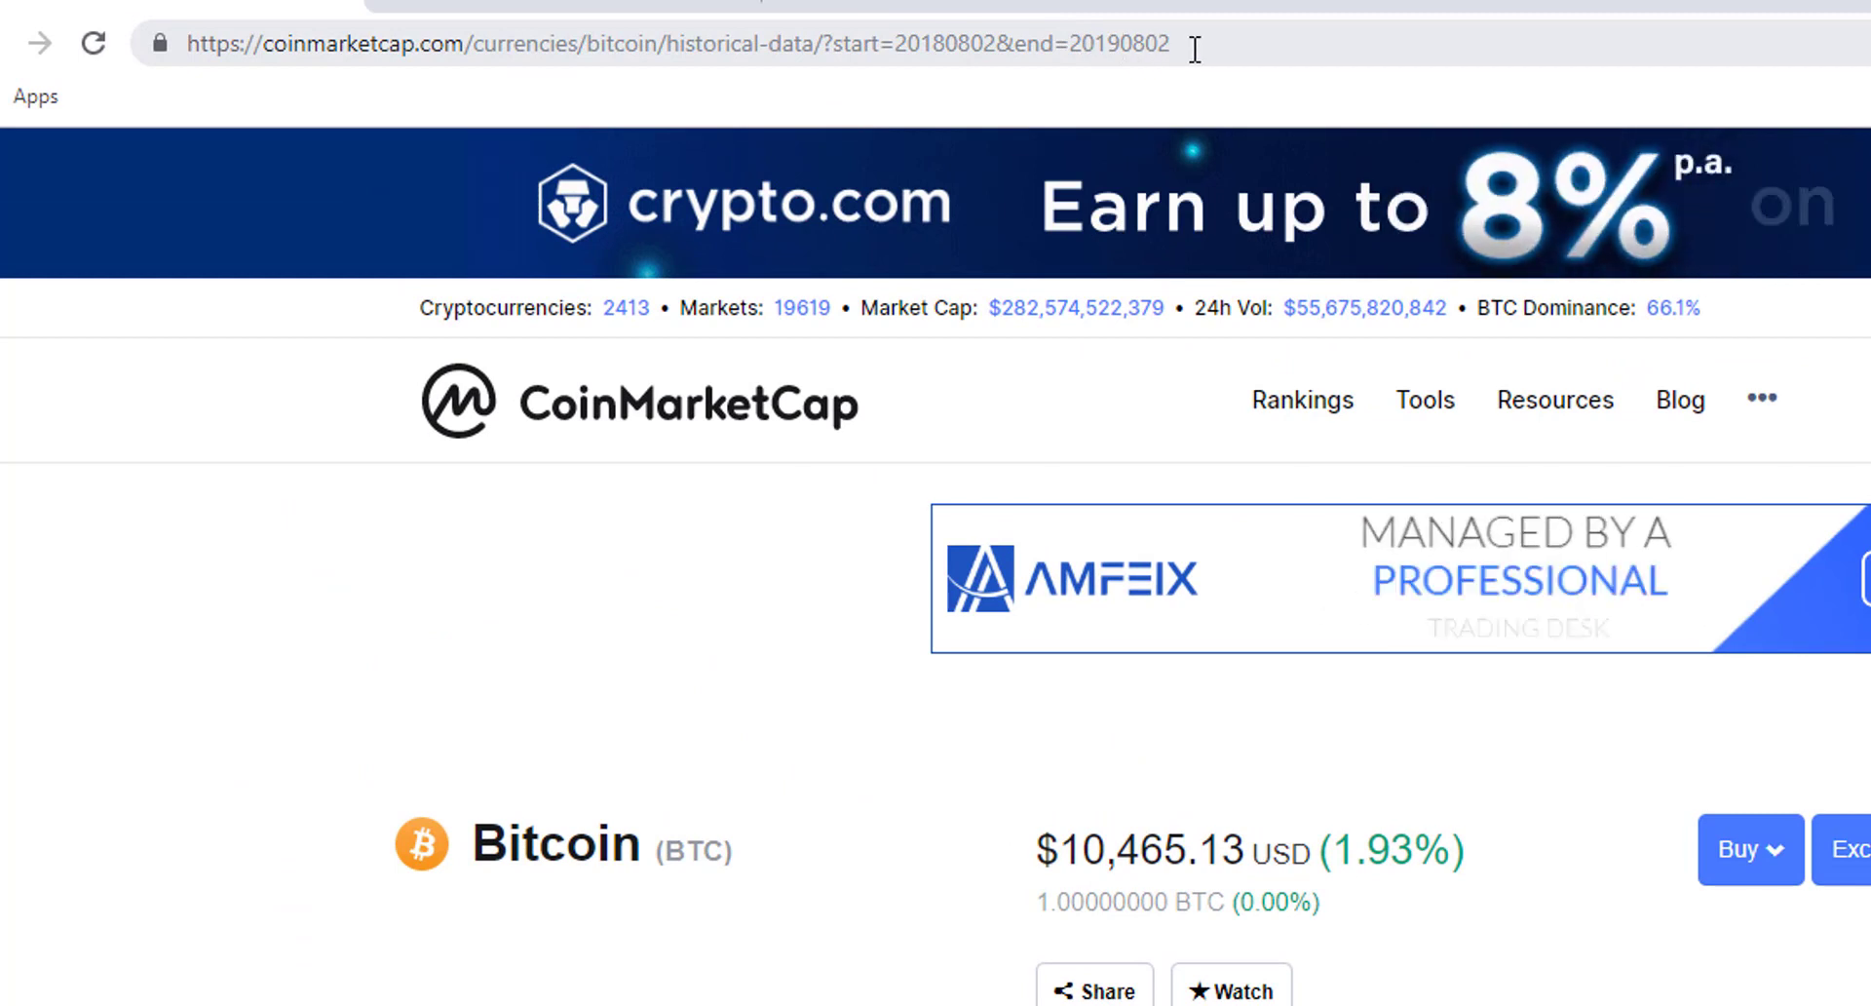
left_click_drag(1193, 44, 155, 39)
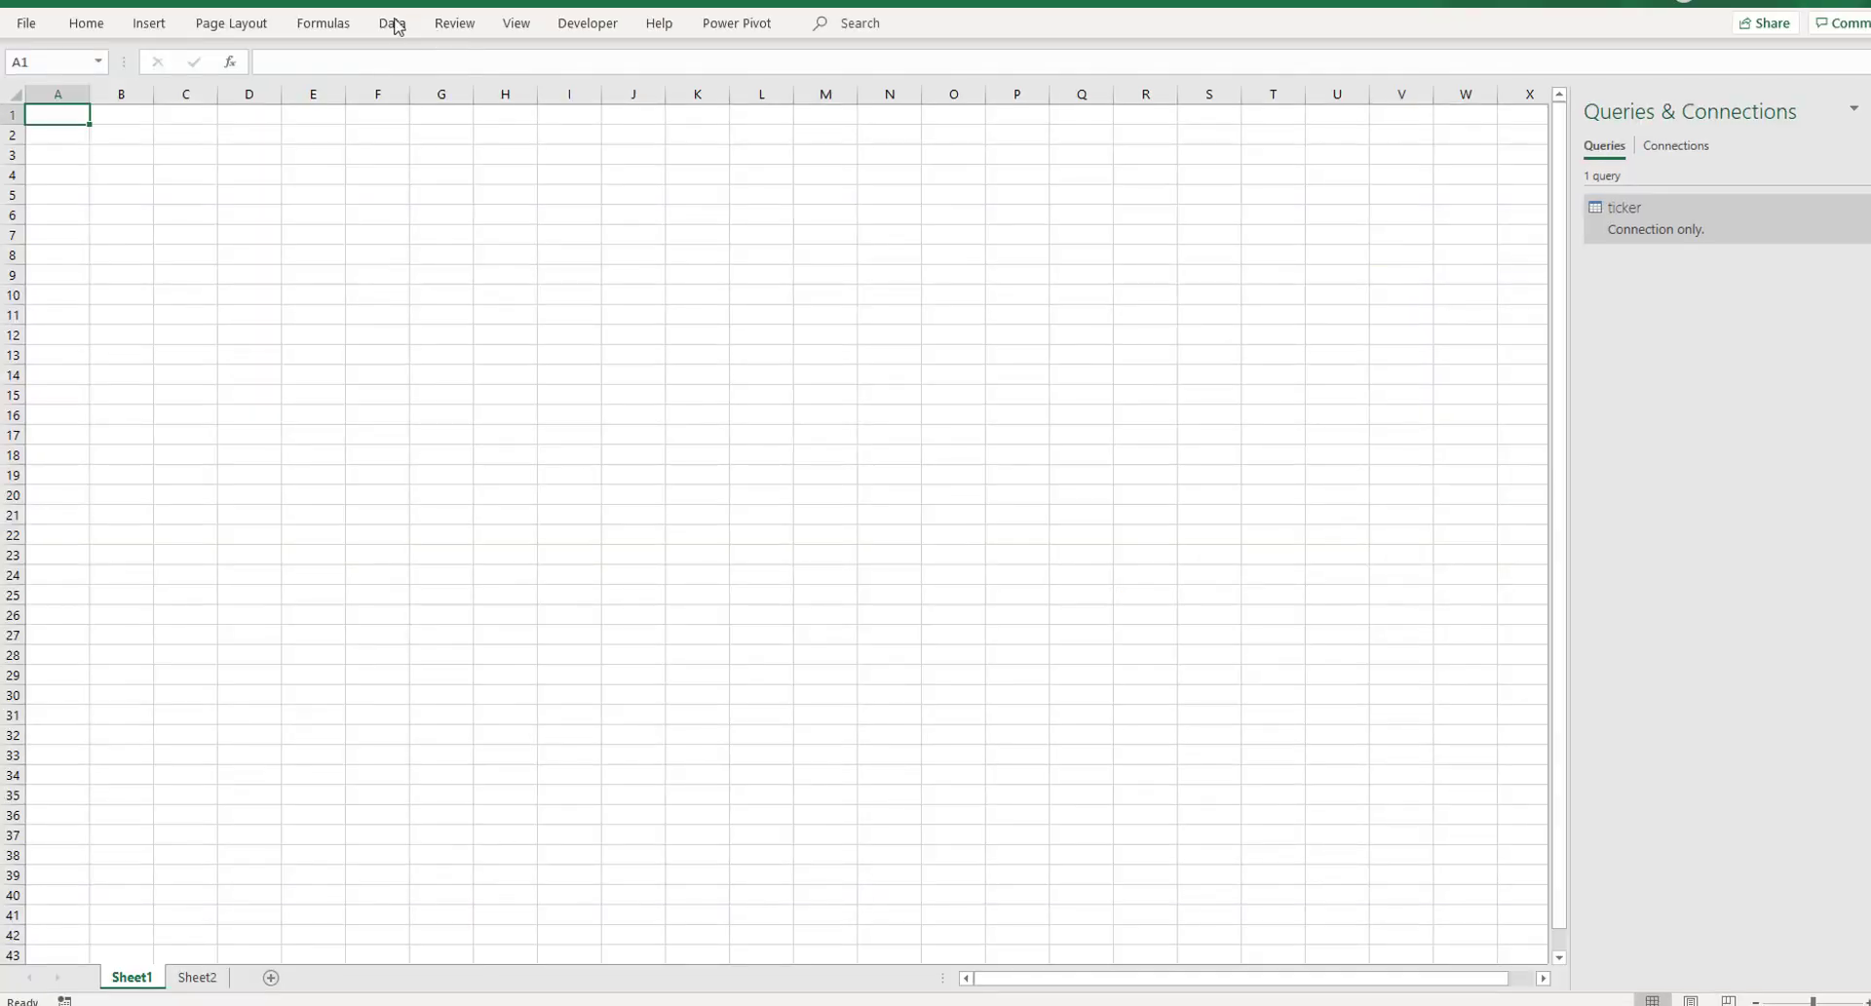
left_click(392, 23)
left_click(118, 110)
type("ap.com/currencies/bitcoin/historical-data/?start=20180802&end=20190802")
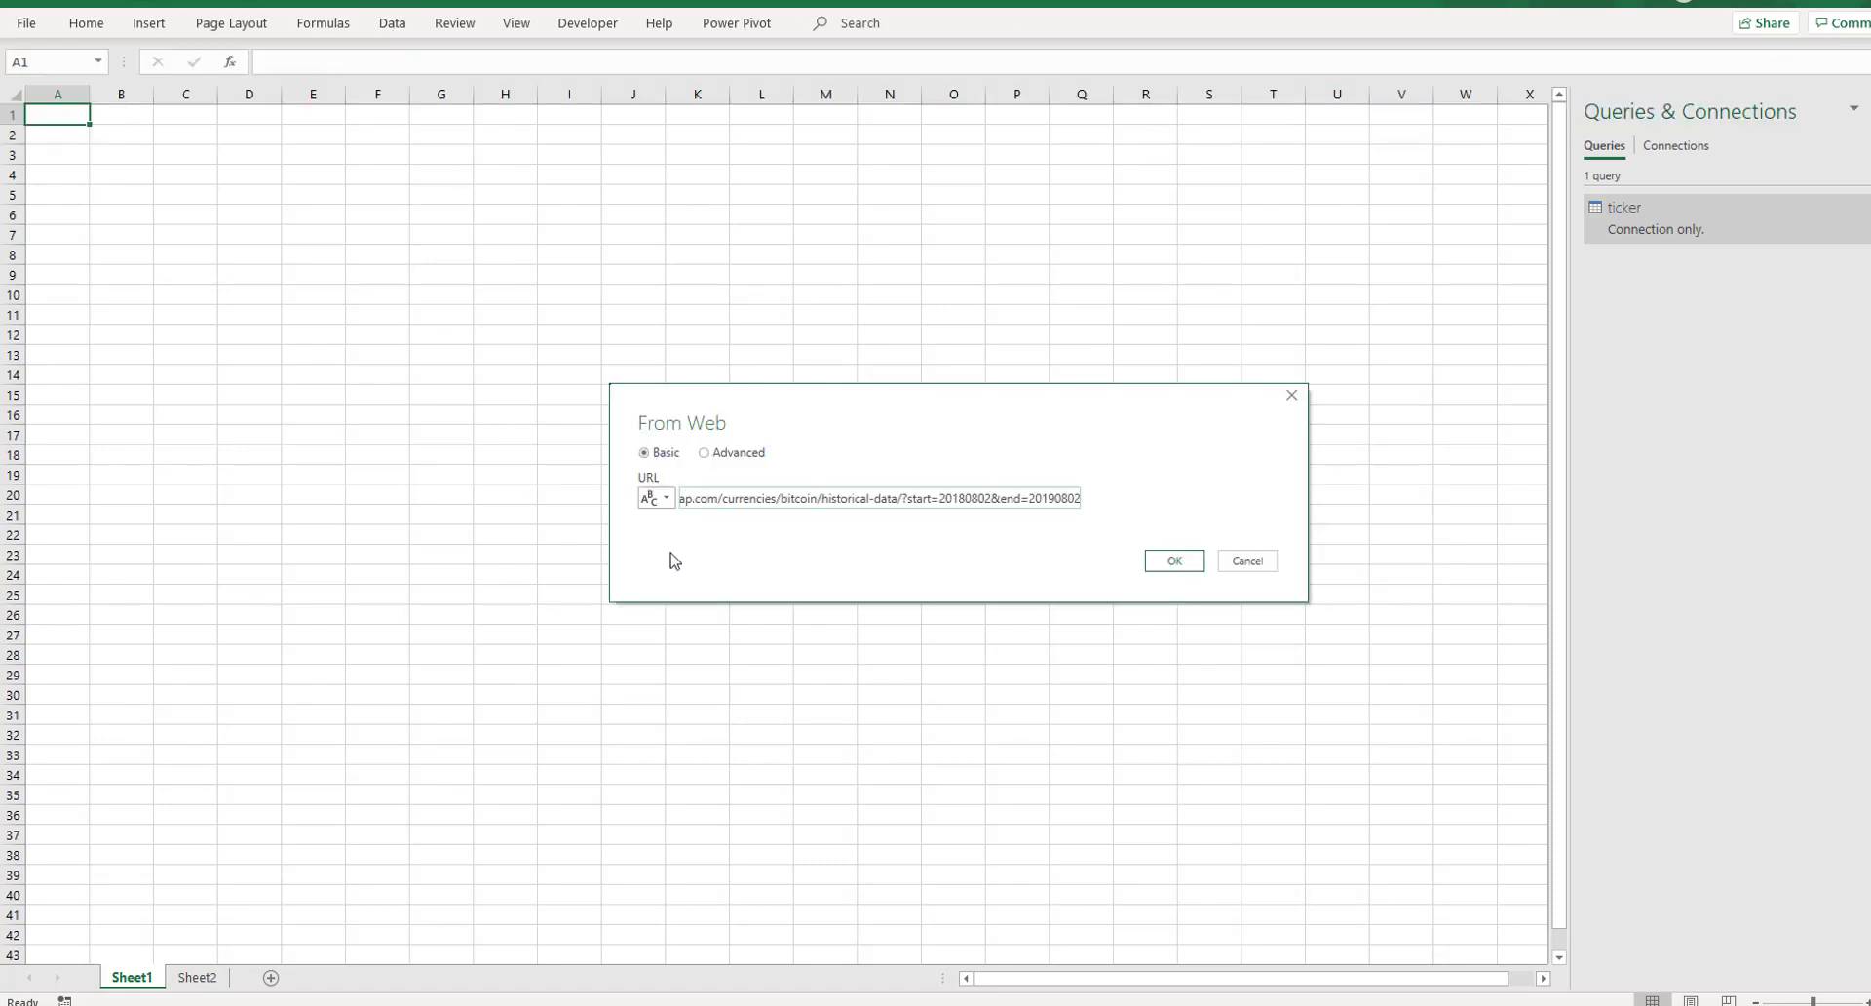
left_click(1164, 565)
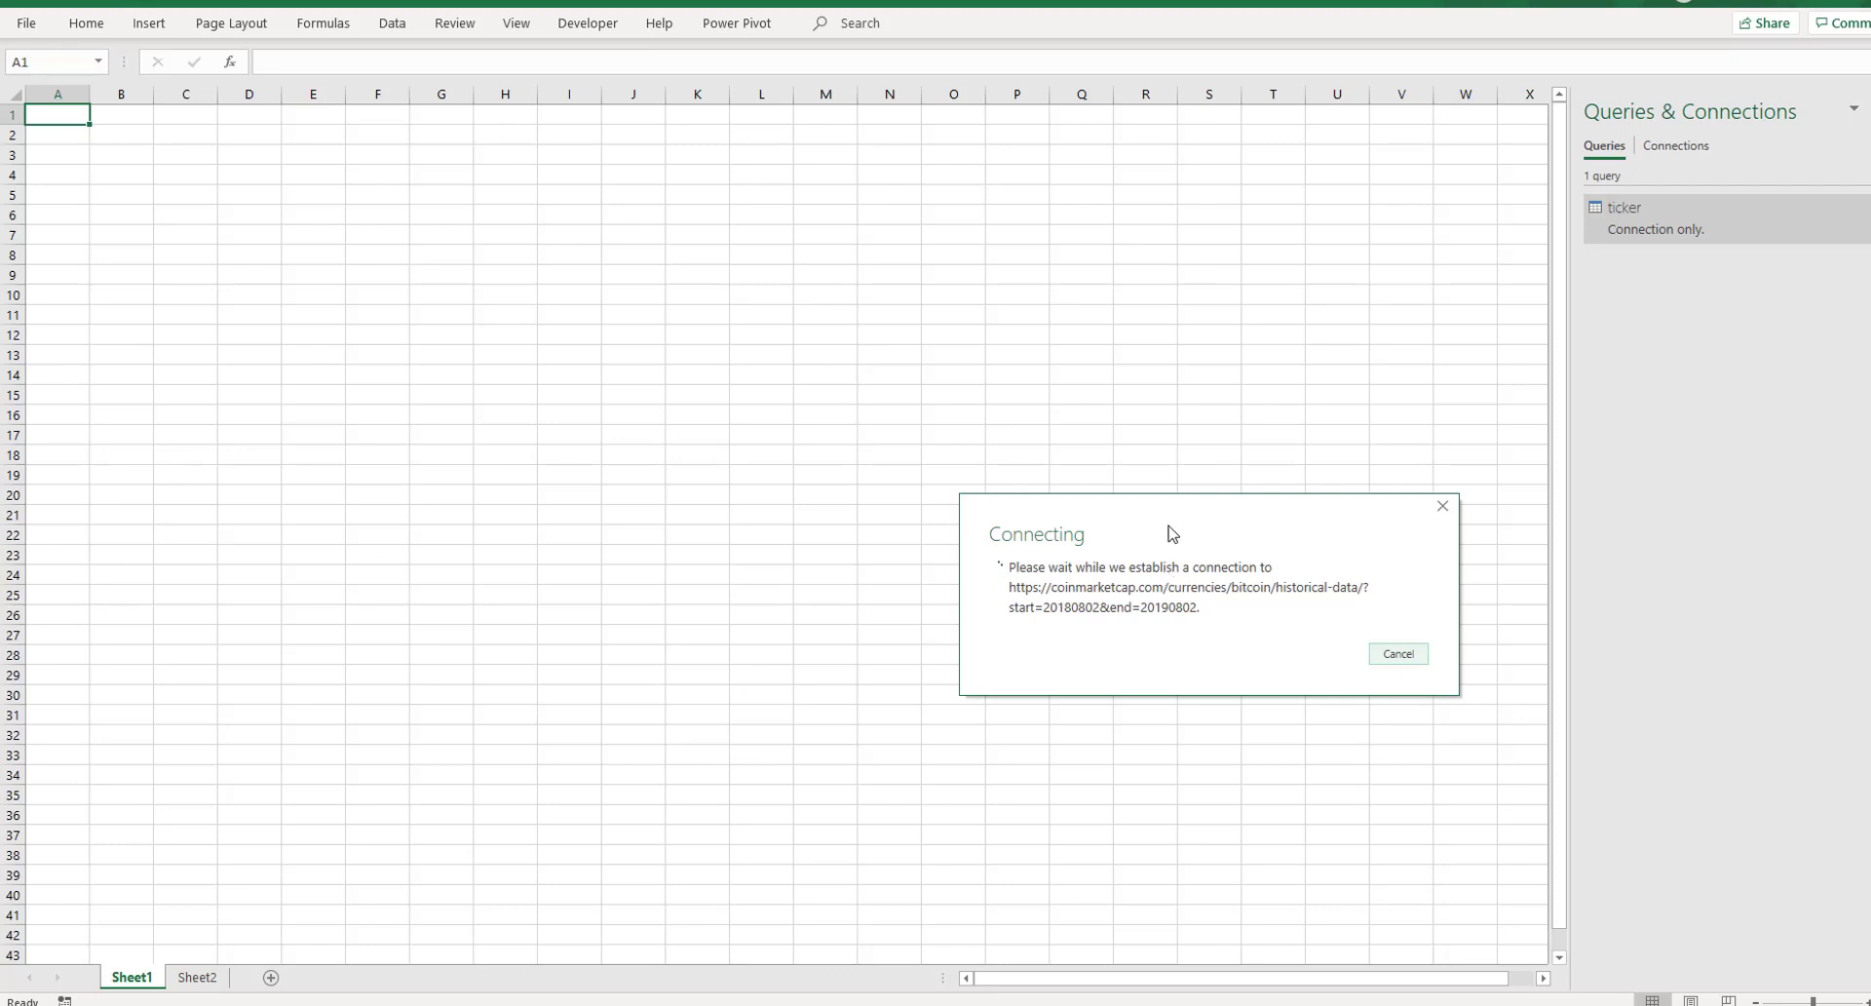
left_click_drag(1171, 533, 955, 377)
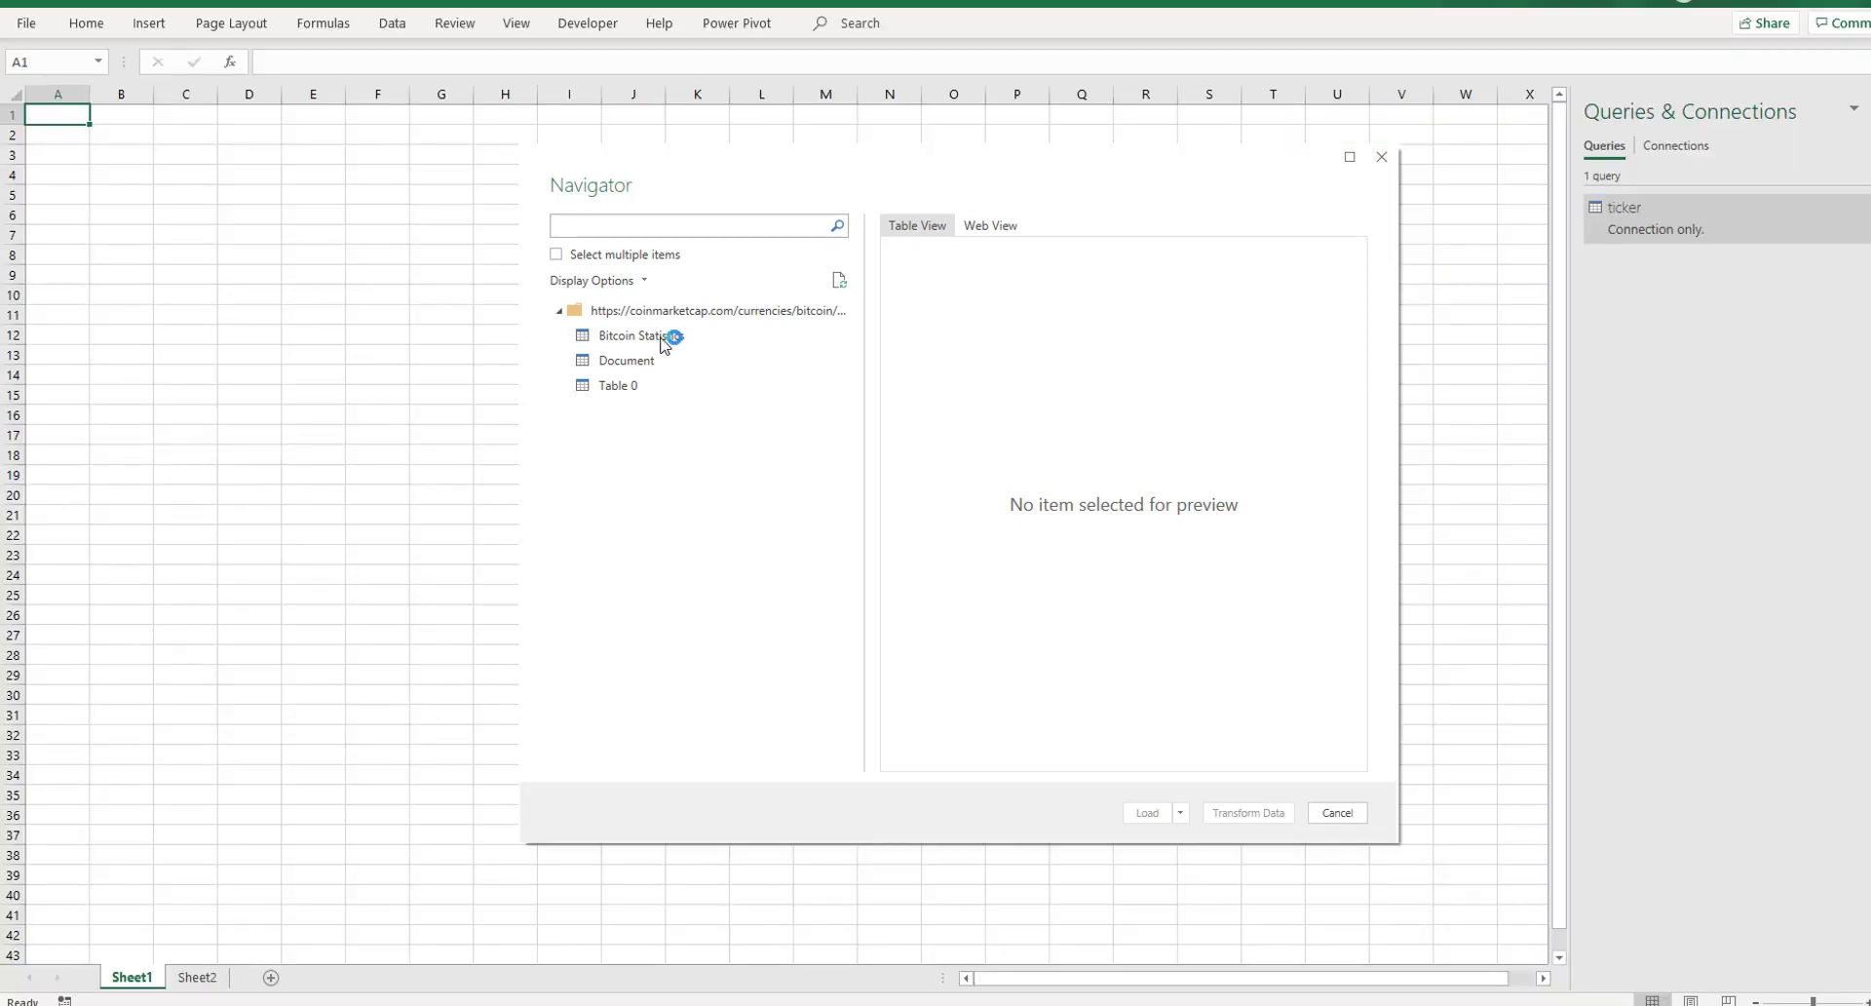
Preview Table 0 from the web source, open it in the Power Query Editor for transformation, and show the list of queries
left_click(636, 341)
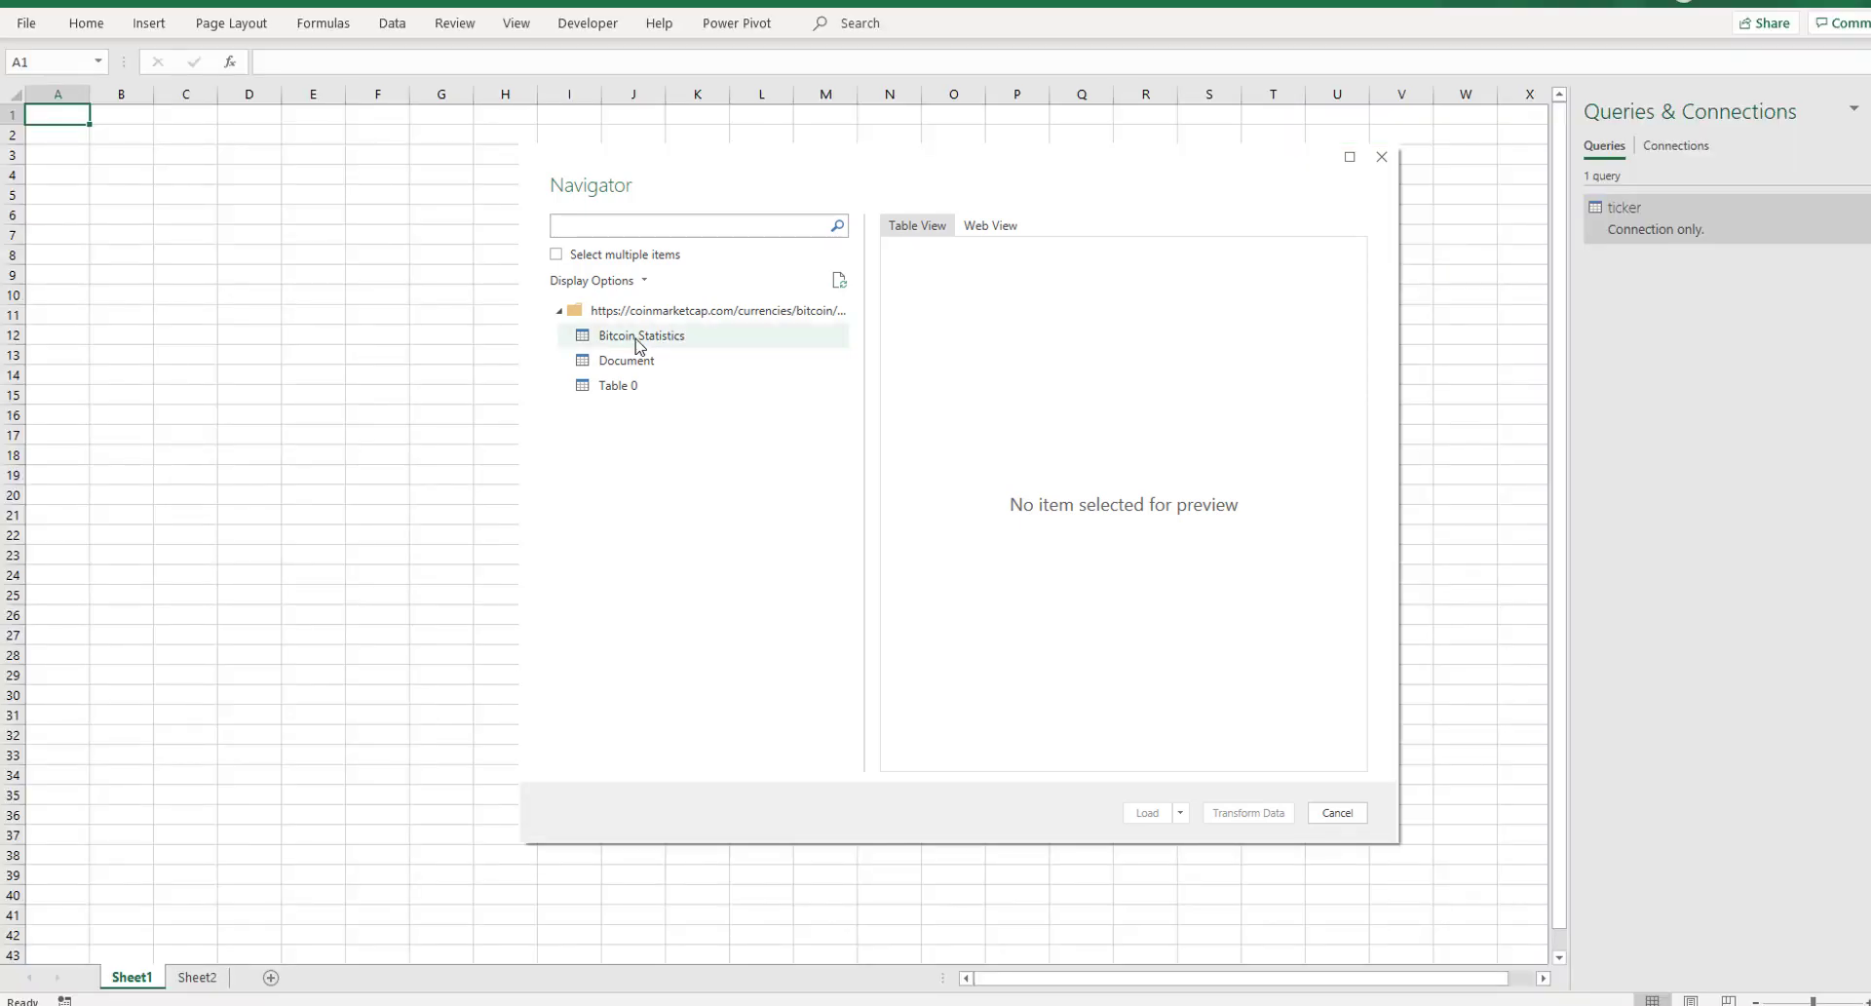
left_click(621, 387)
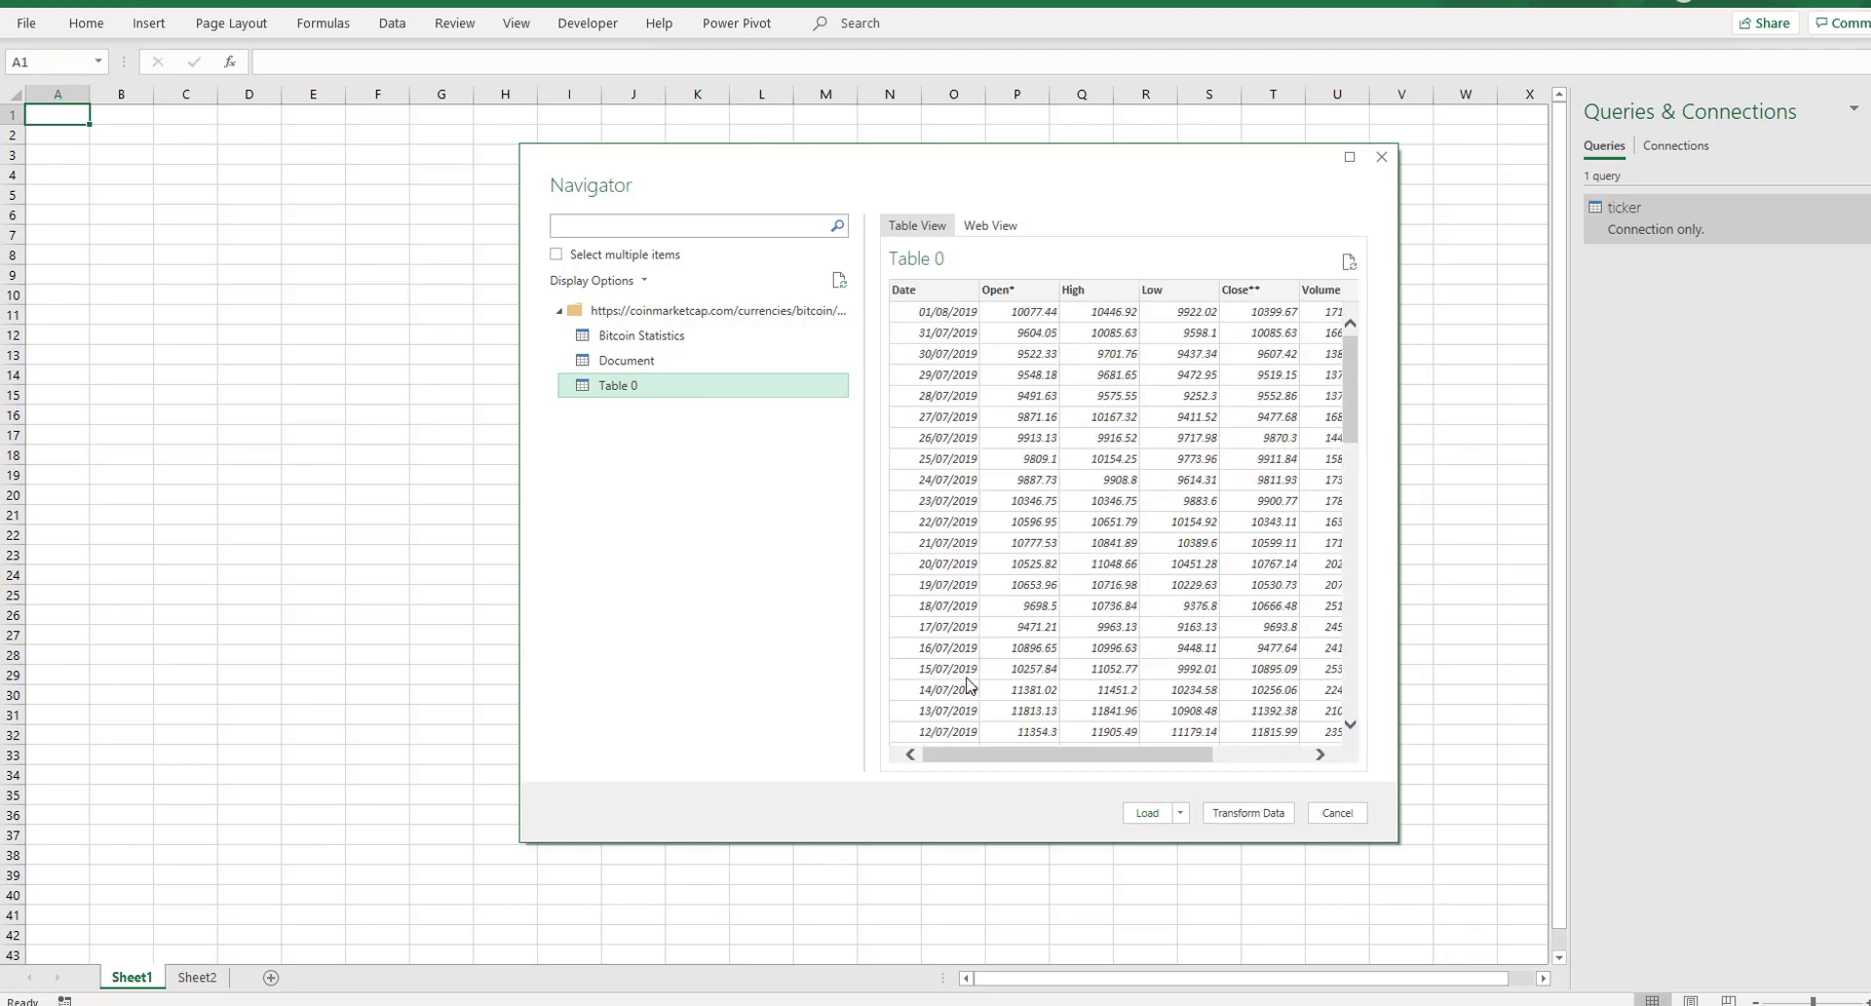
mouse_move(976, 752)
left_mouse_down()
mouse_move(1138, 769)
mouse_move(976, 766)
left_mouse_up()
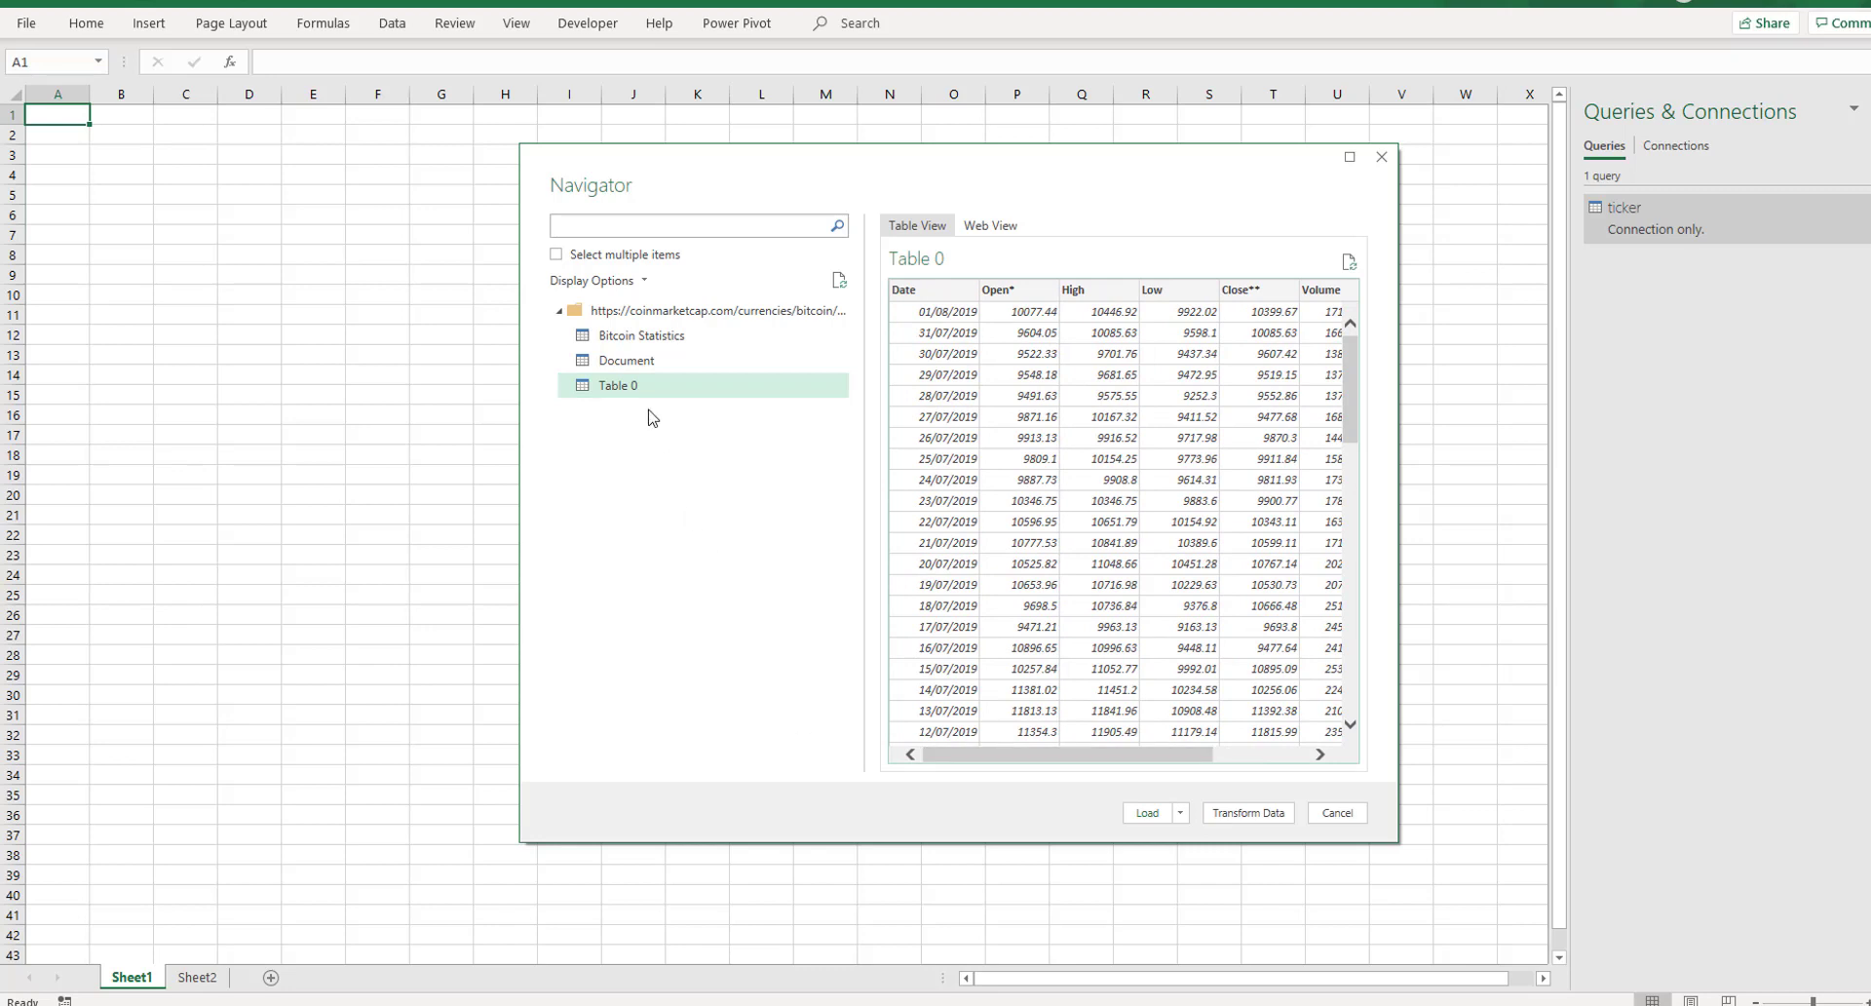
left_click(1243, 817)
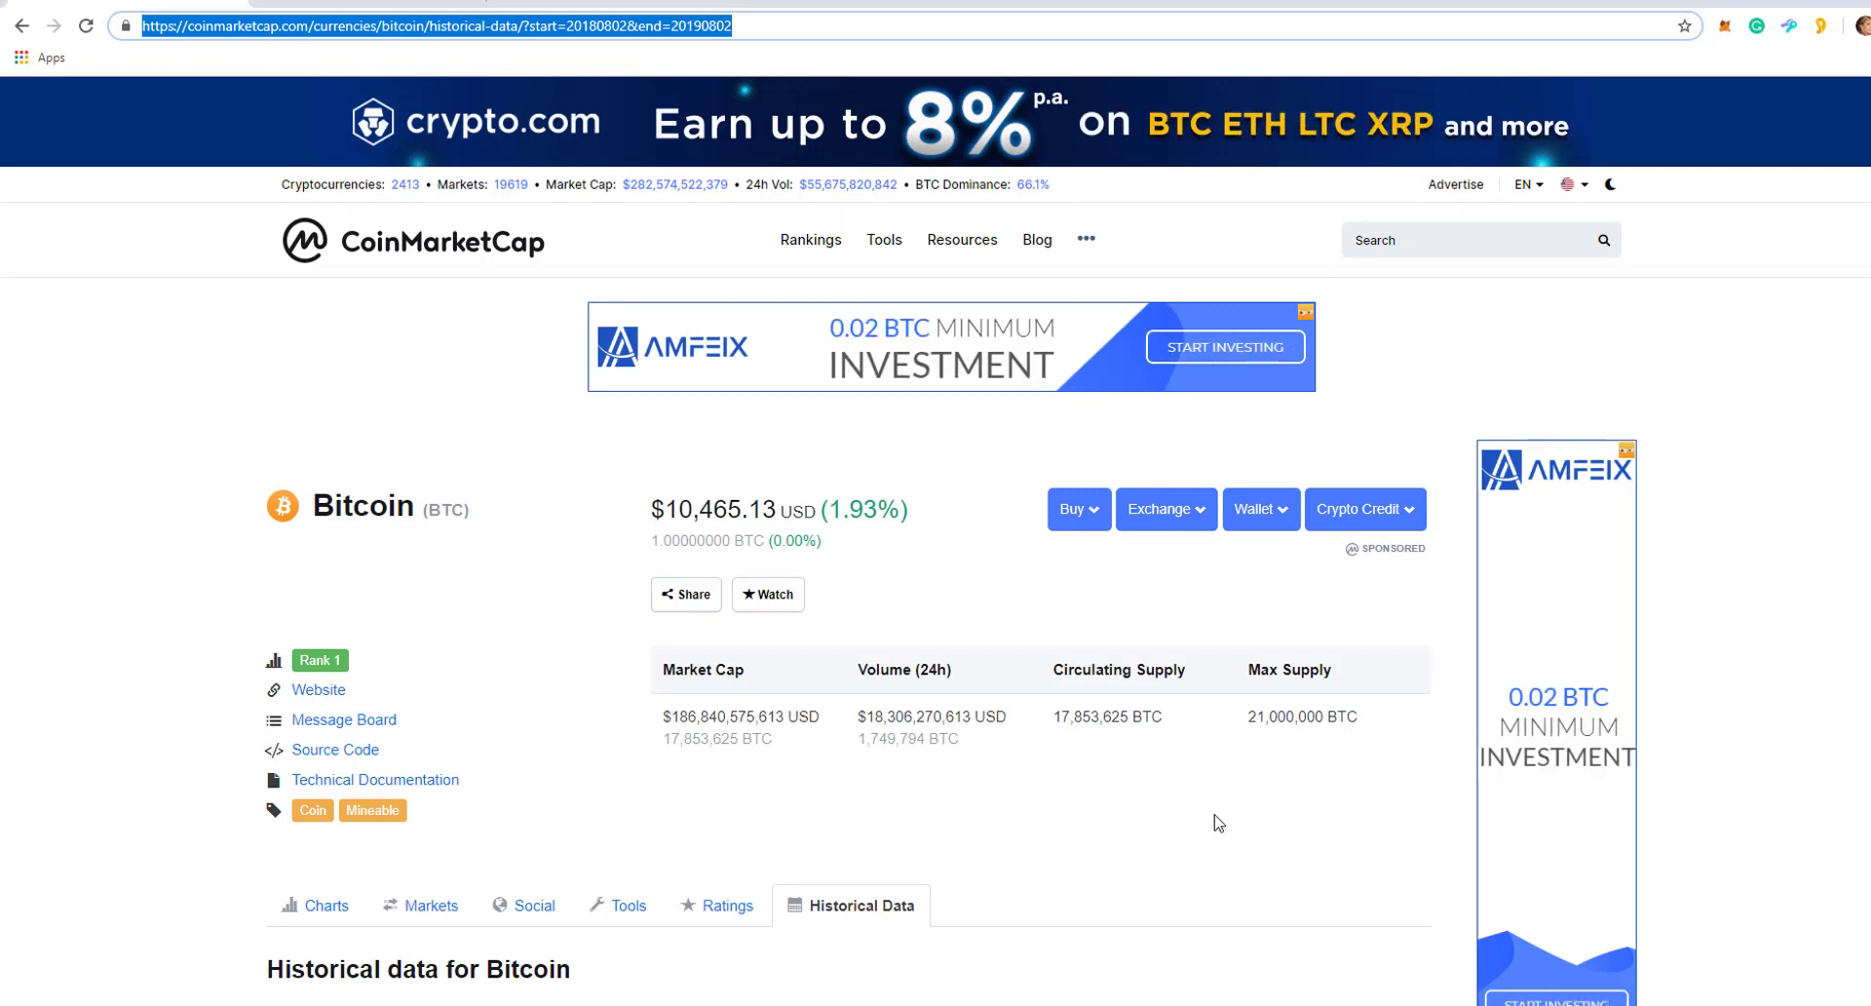
key("alt+Tab")
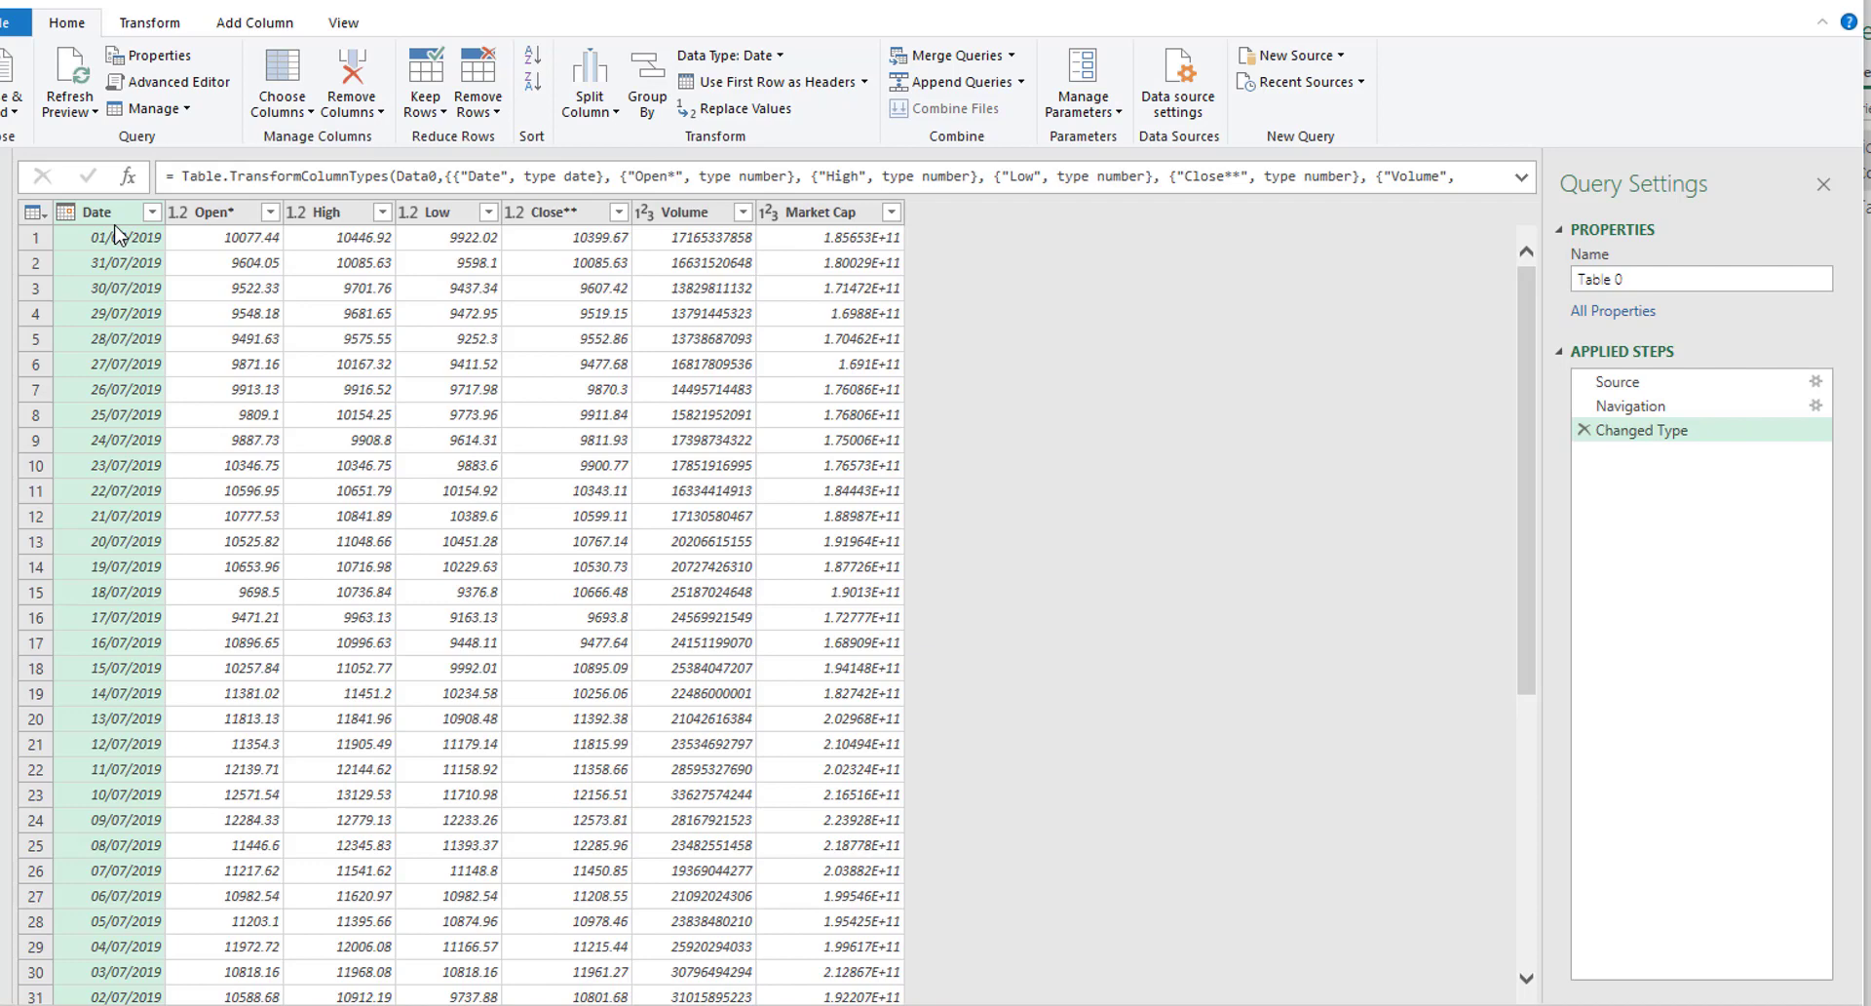
left_click(3, 171)
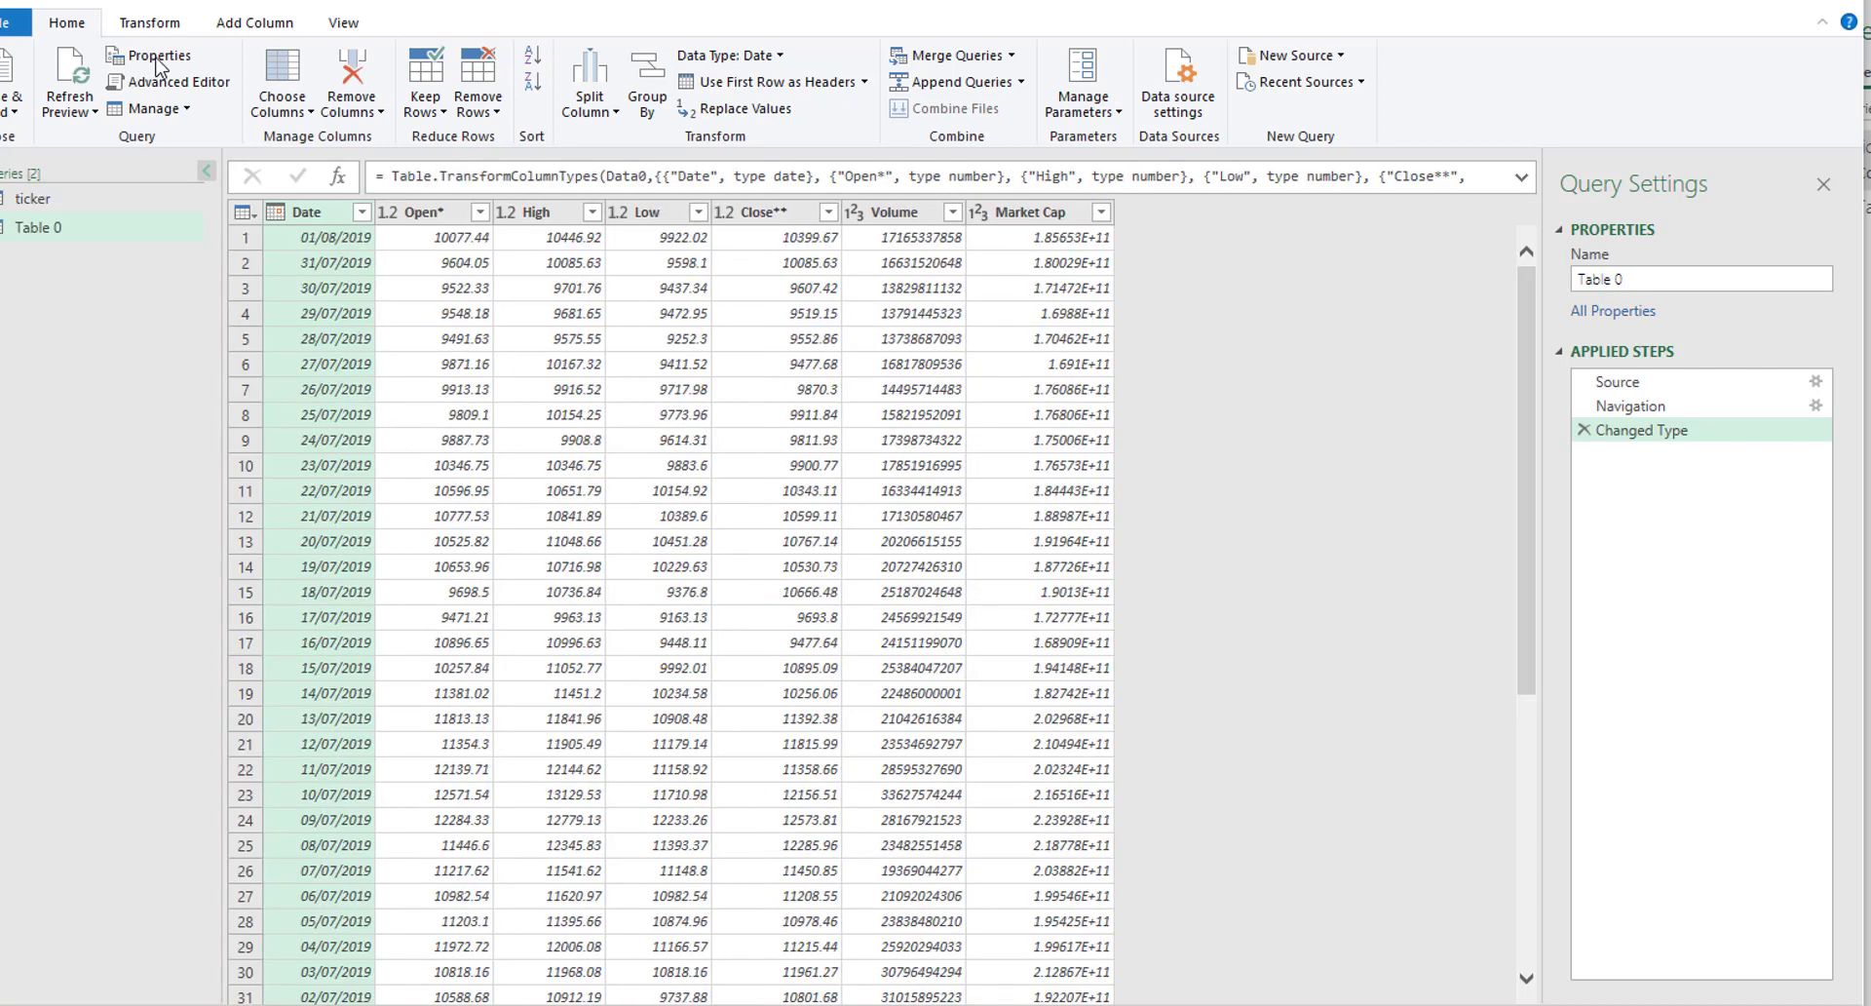
Start a new query parameter named enddate with the description "end date in text format YYYYMMDD"
left_click(1084, 117)
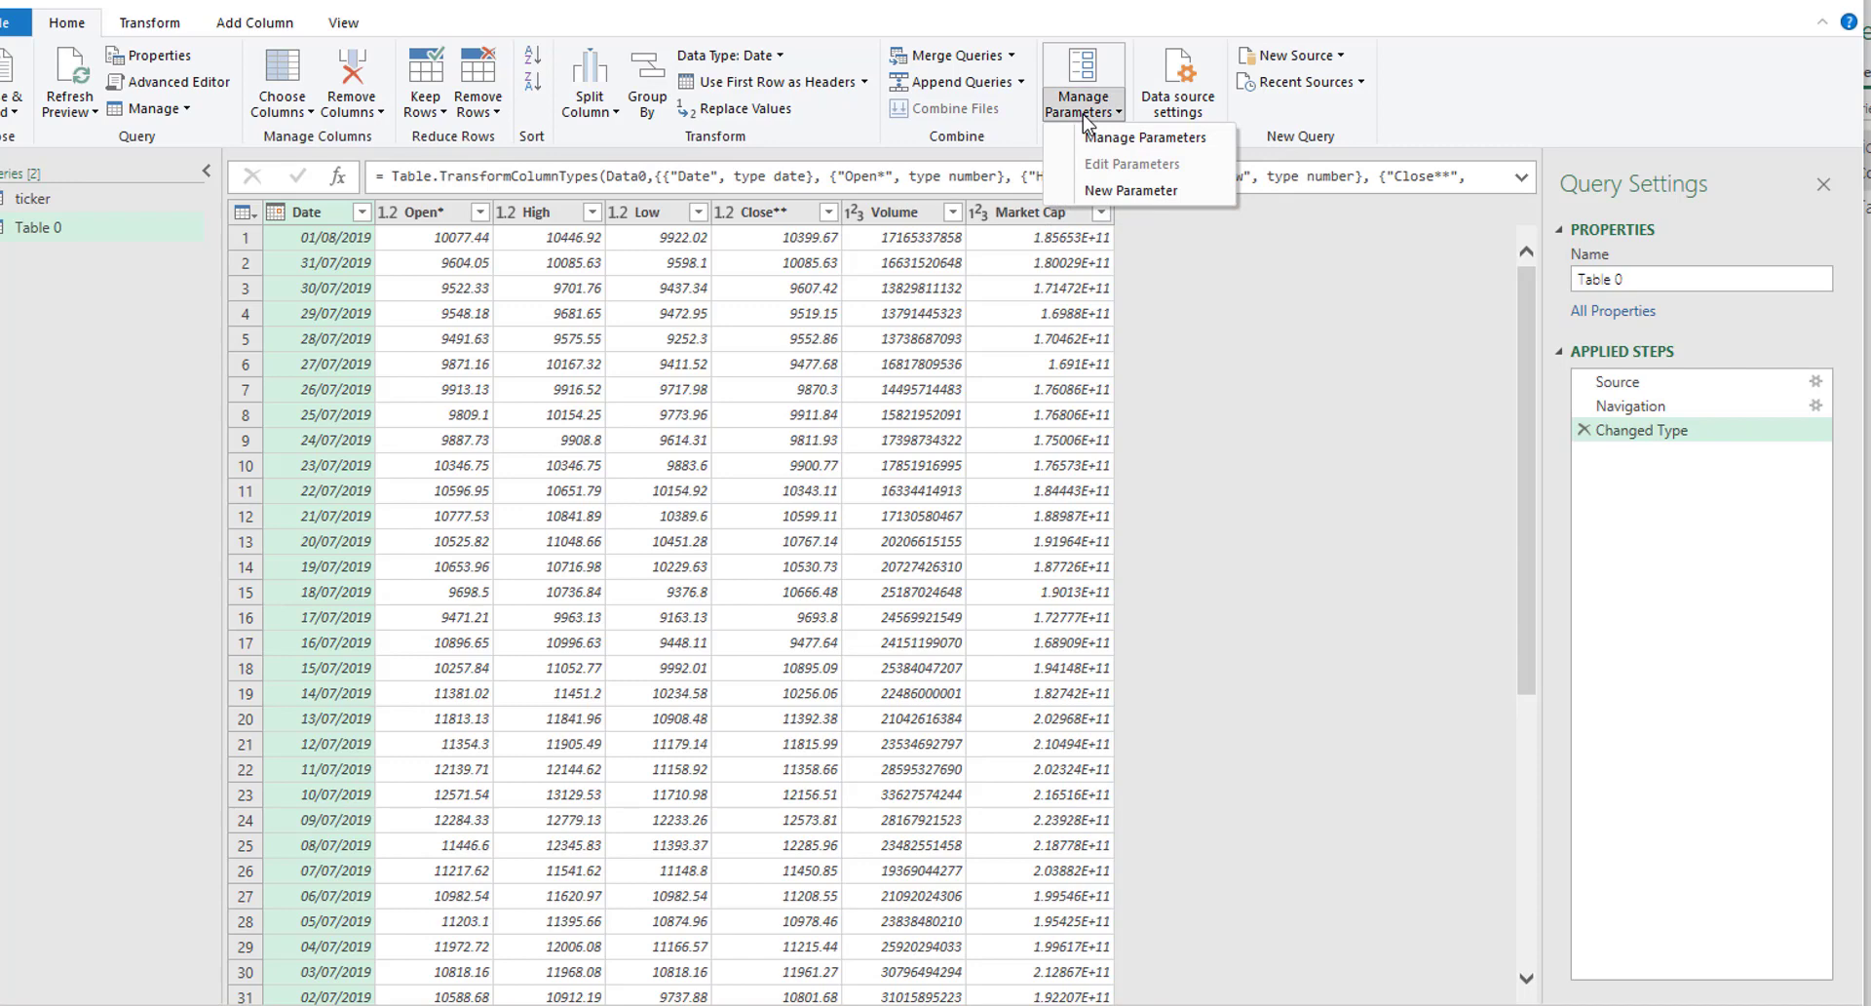
left_click(1109, 187)
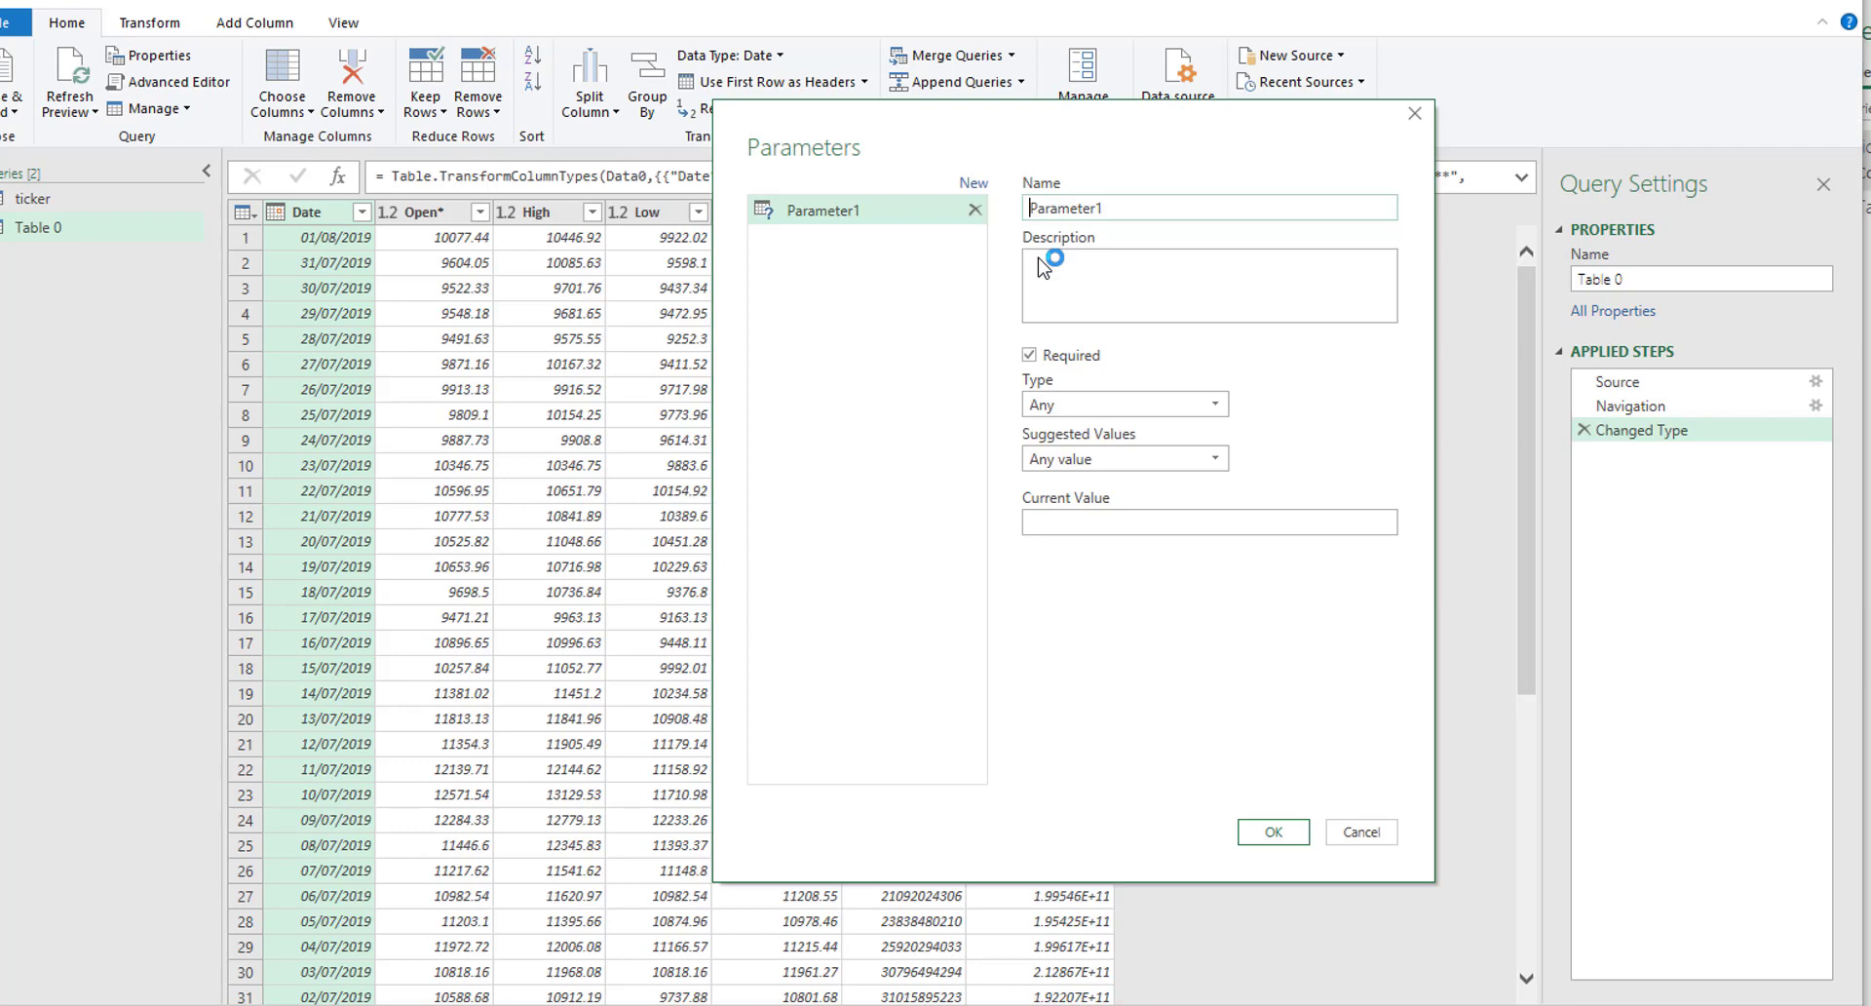
double_click(1131, 208)
type("end")
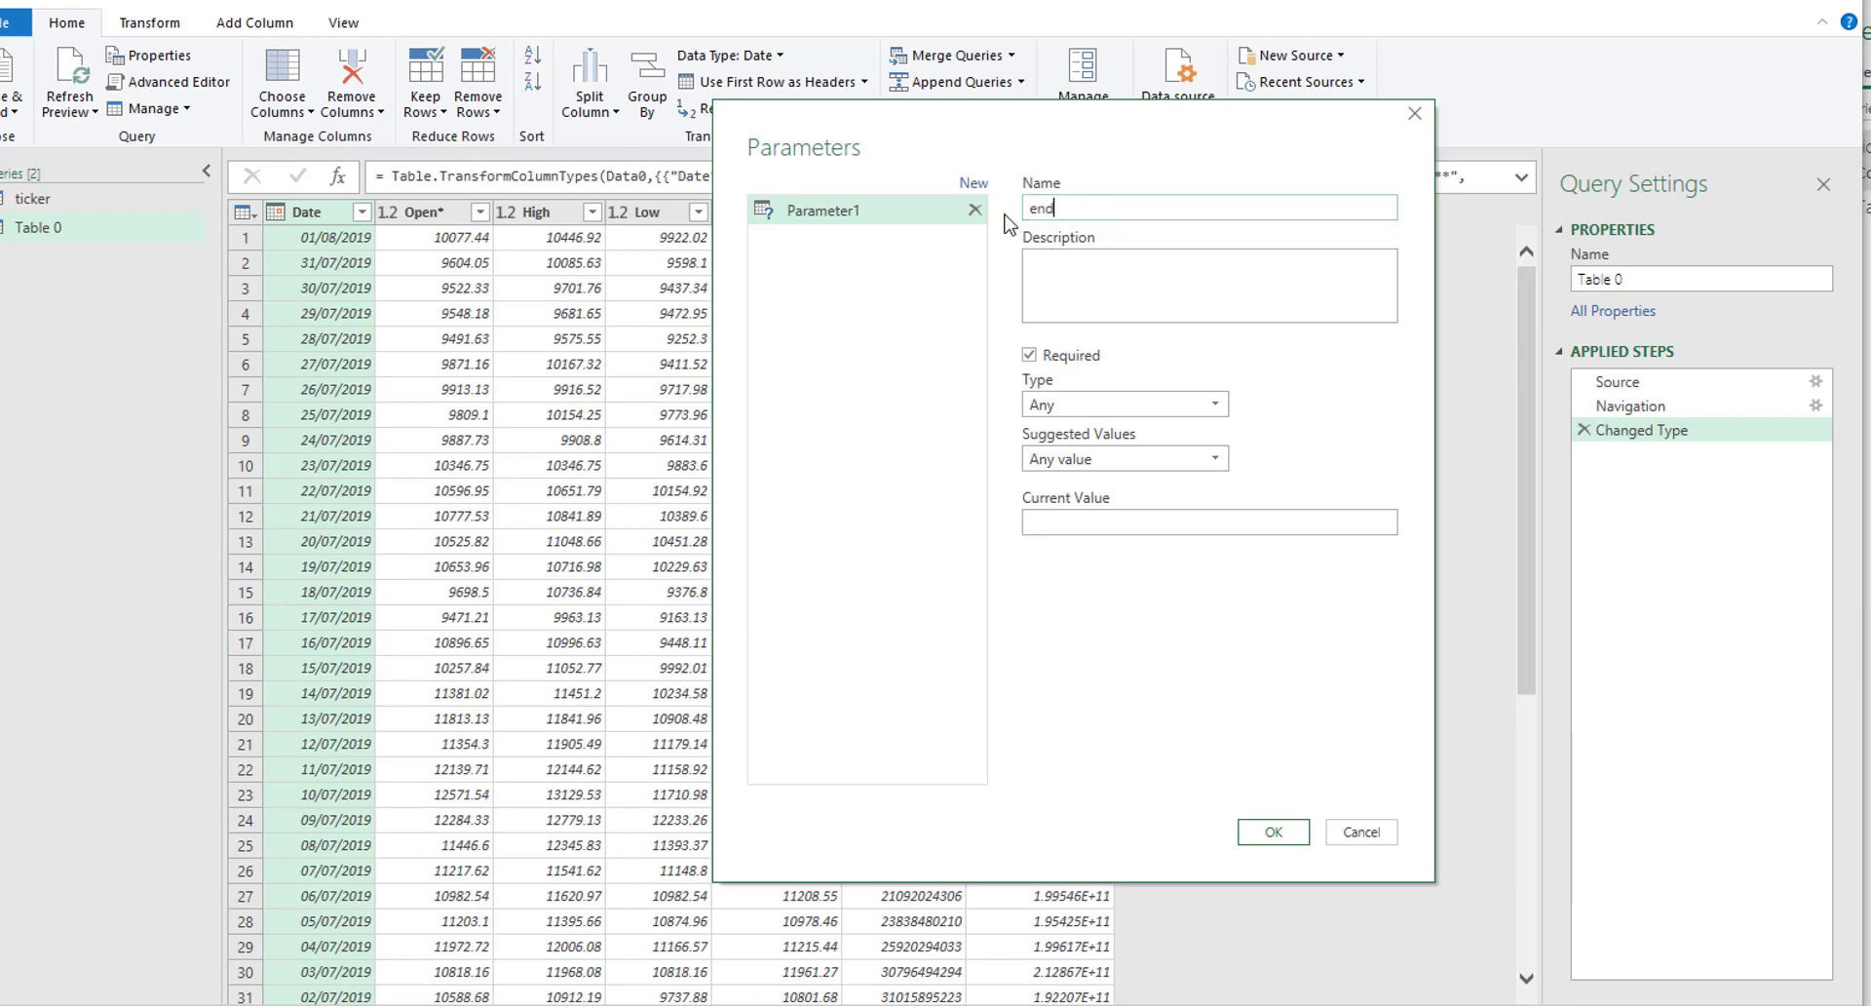
type("date")
left_click(1055, 270)
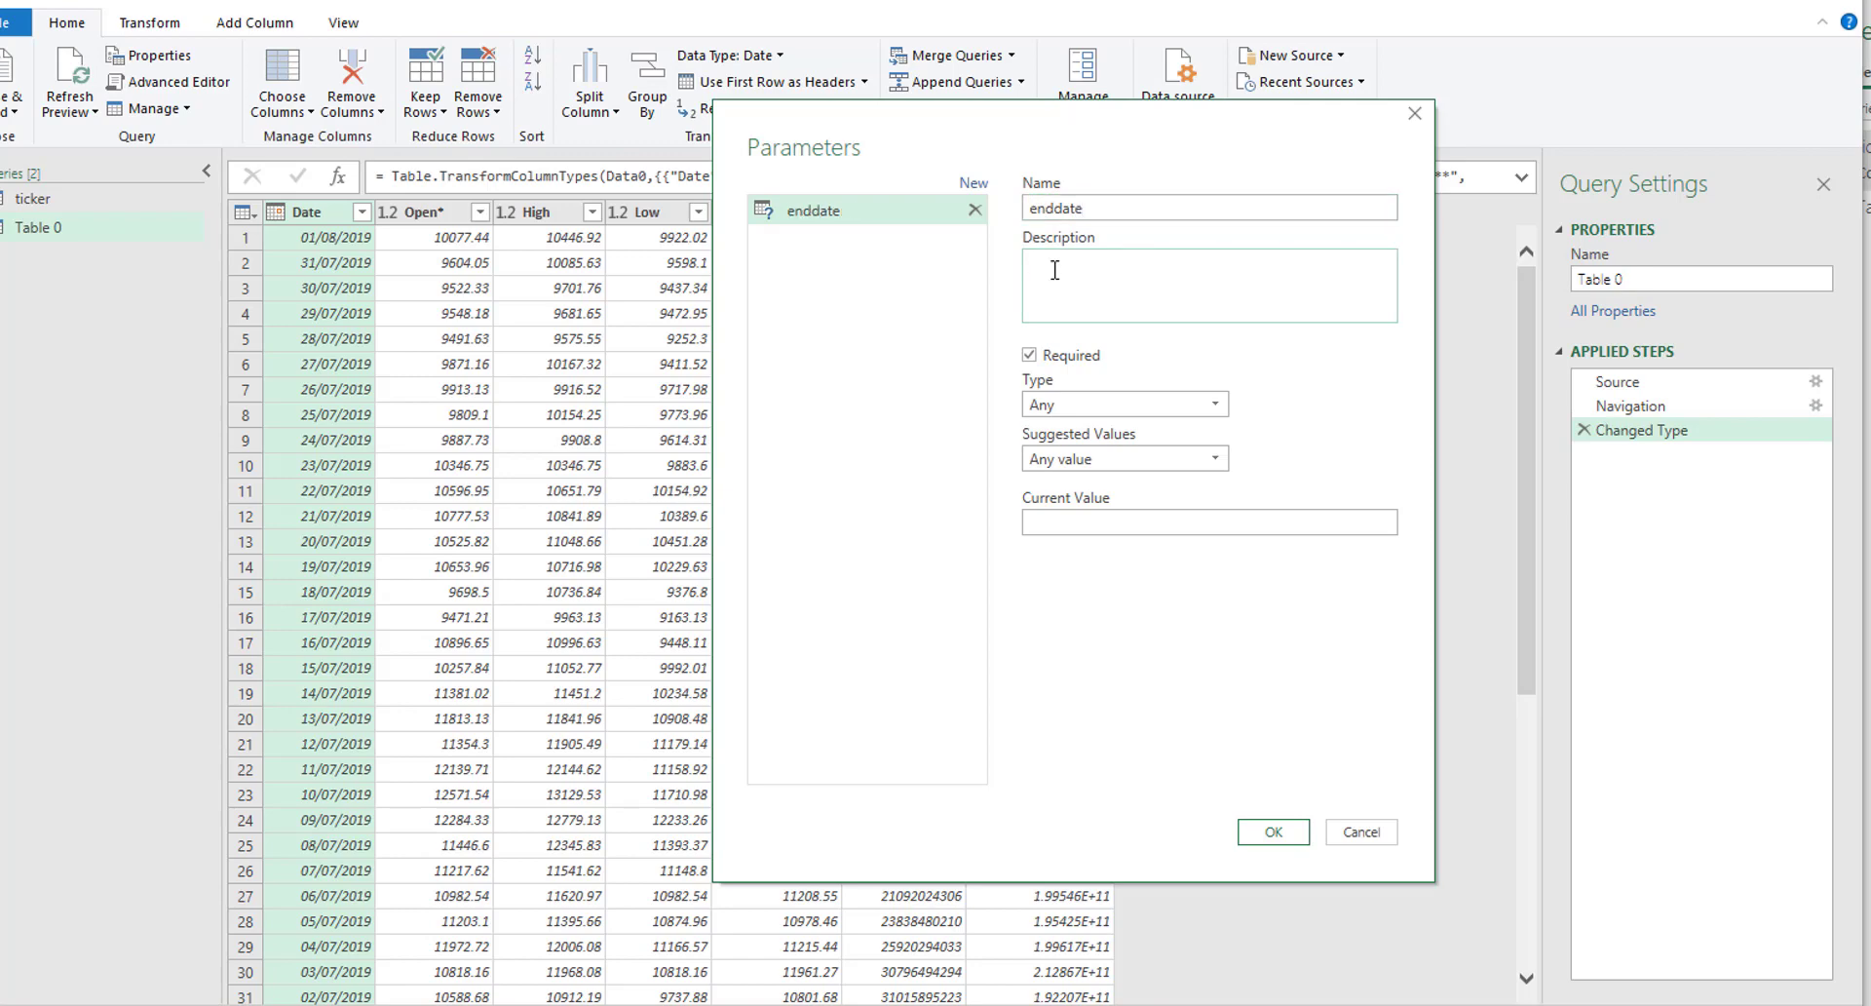
type("end date in text format YYYYMMDD")
Set the enddate parameter's type to Text, suggested values to Any value and current value to 20190725, and create it
left_click(1142, 406)
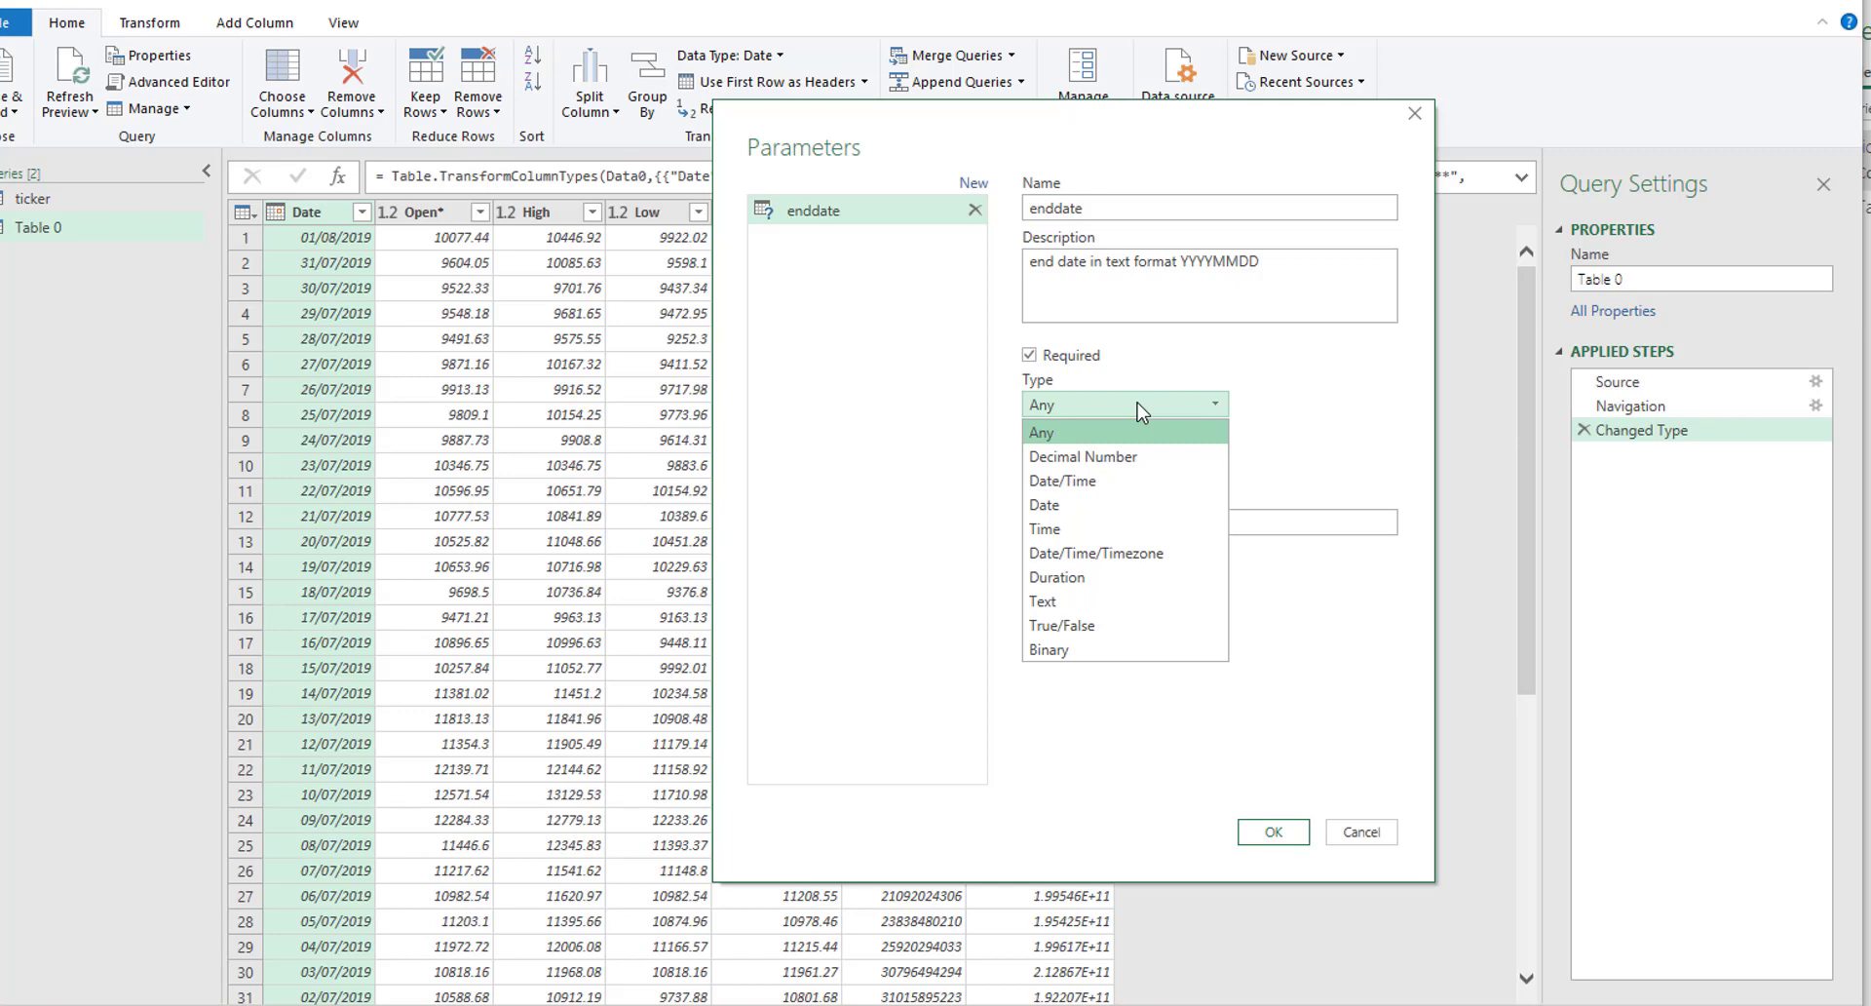
left_click(1058, 604)
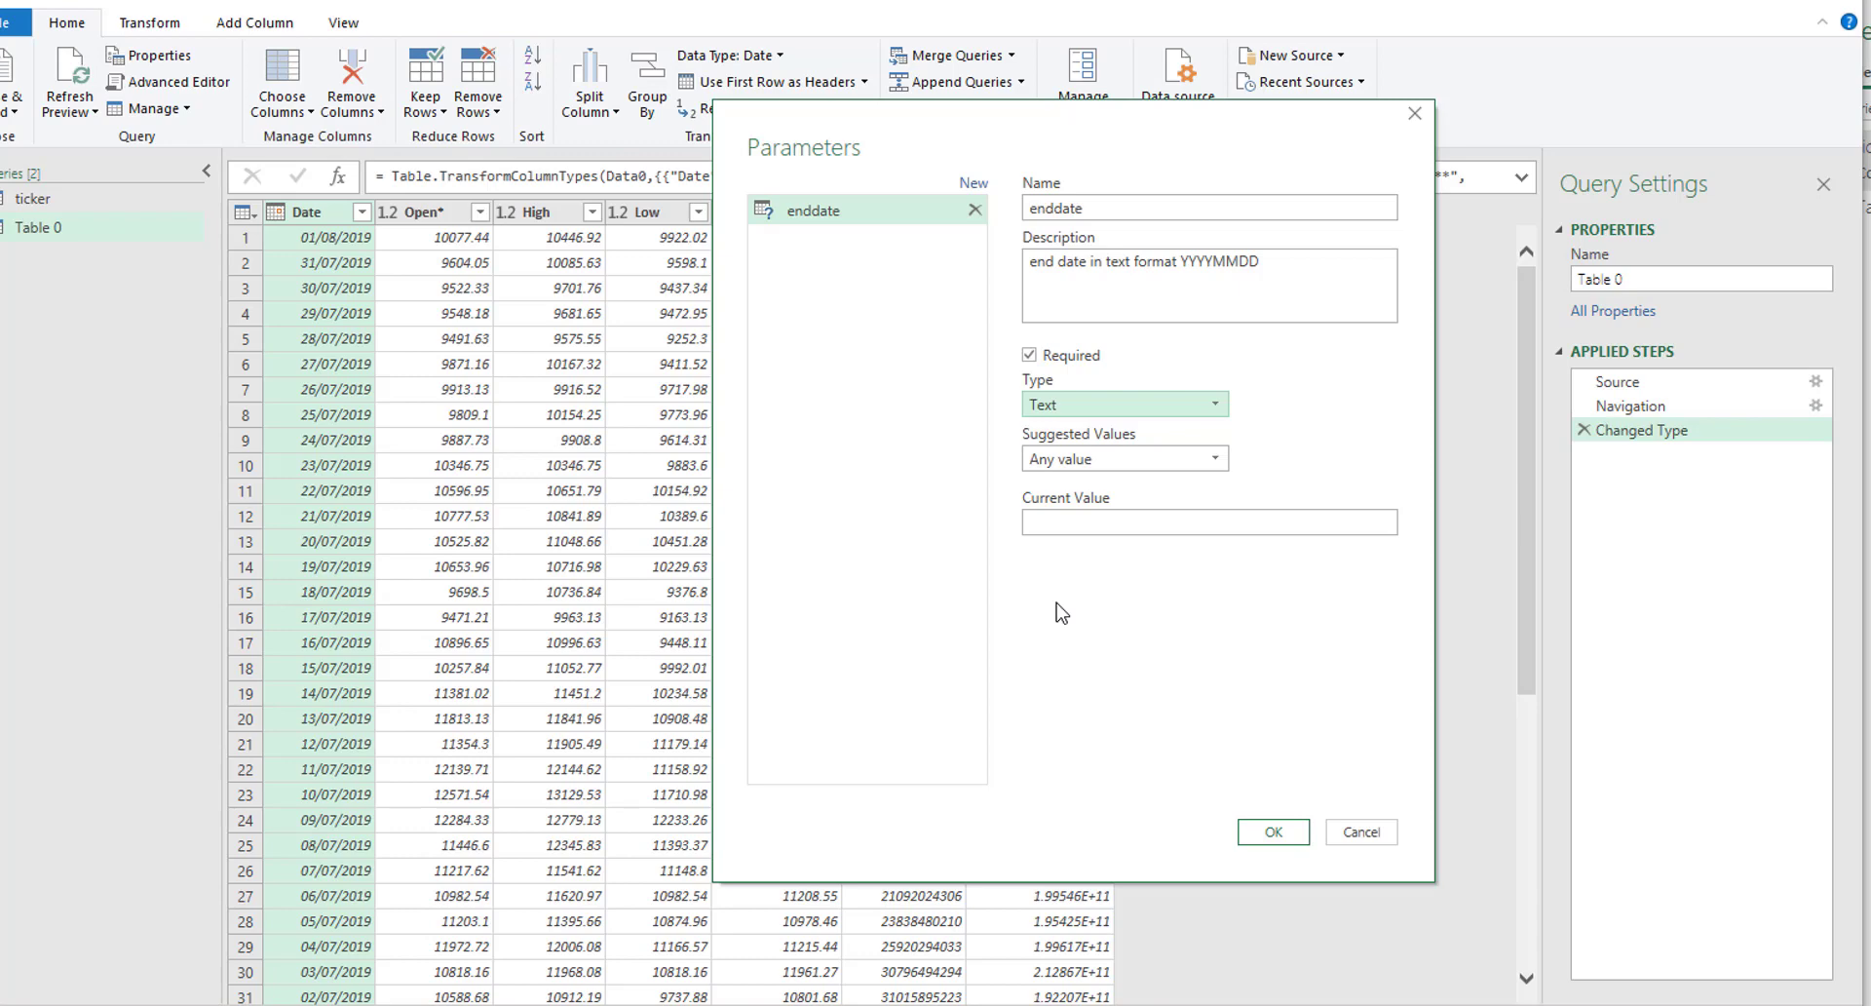
left_click(1060, 470)
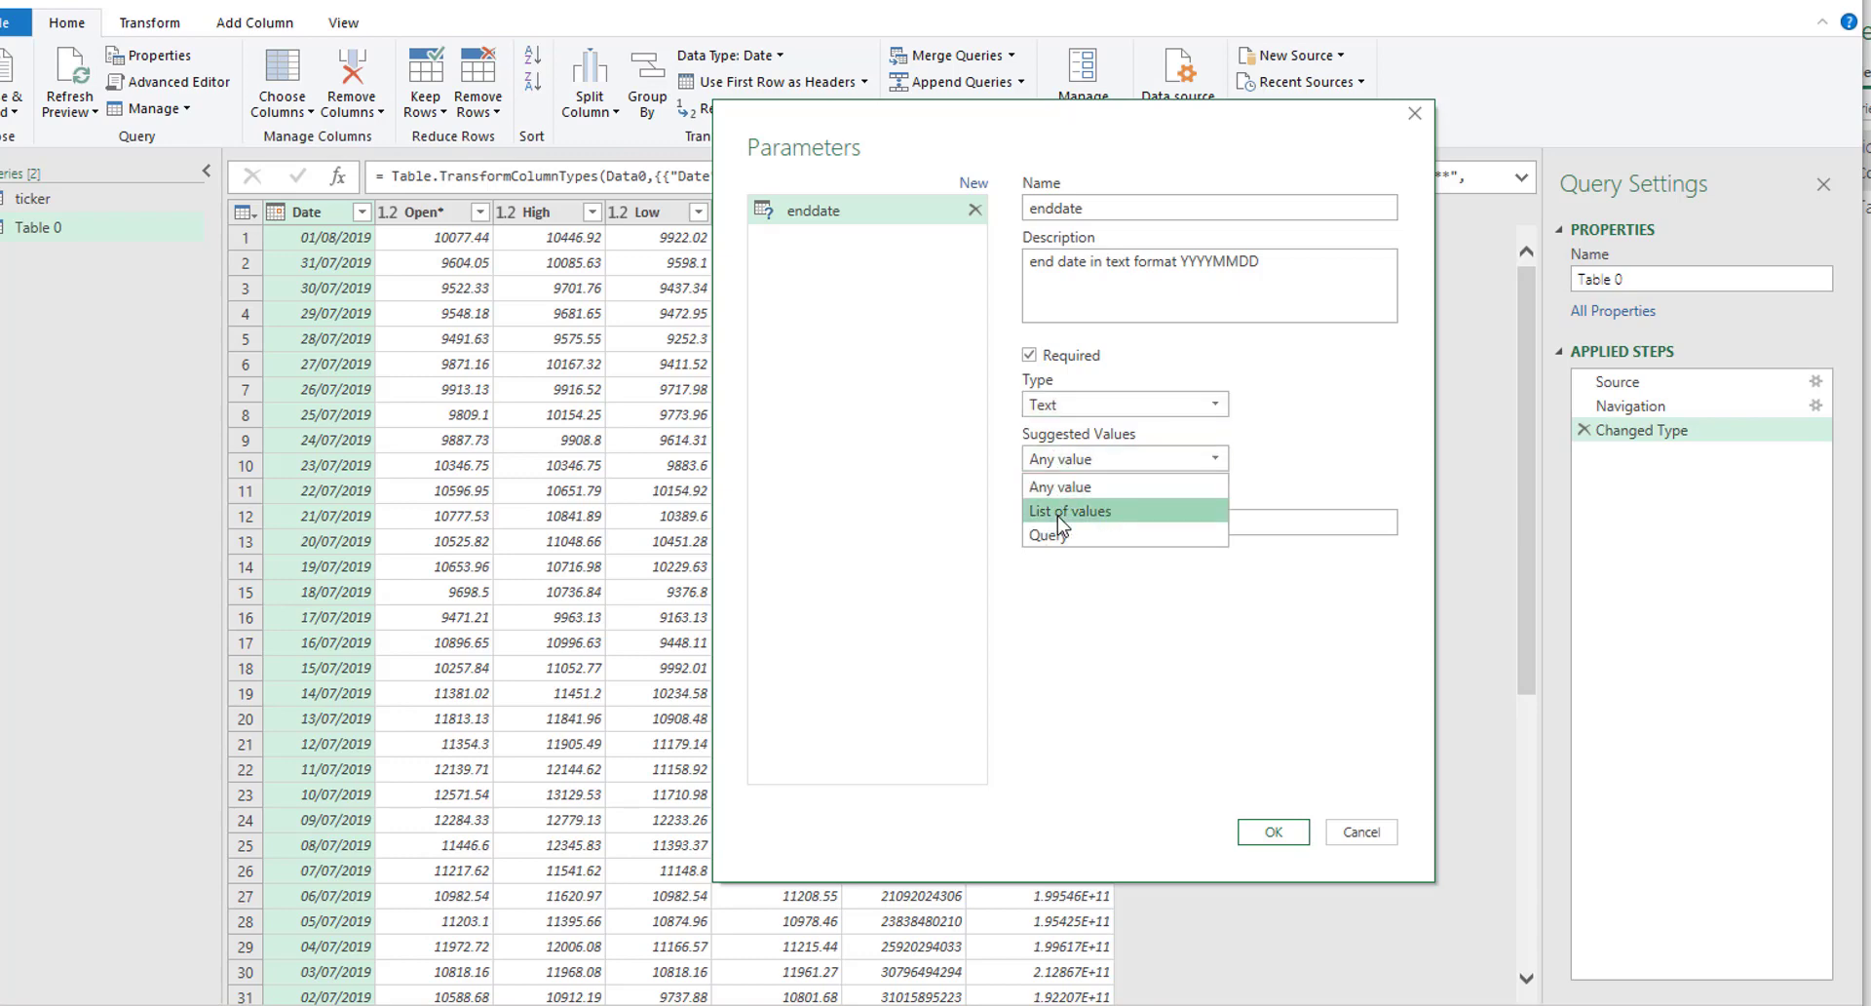
left_click(1060, 487)
left_click(1049, 521)
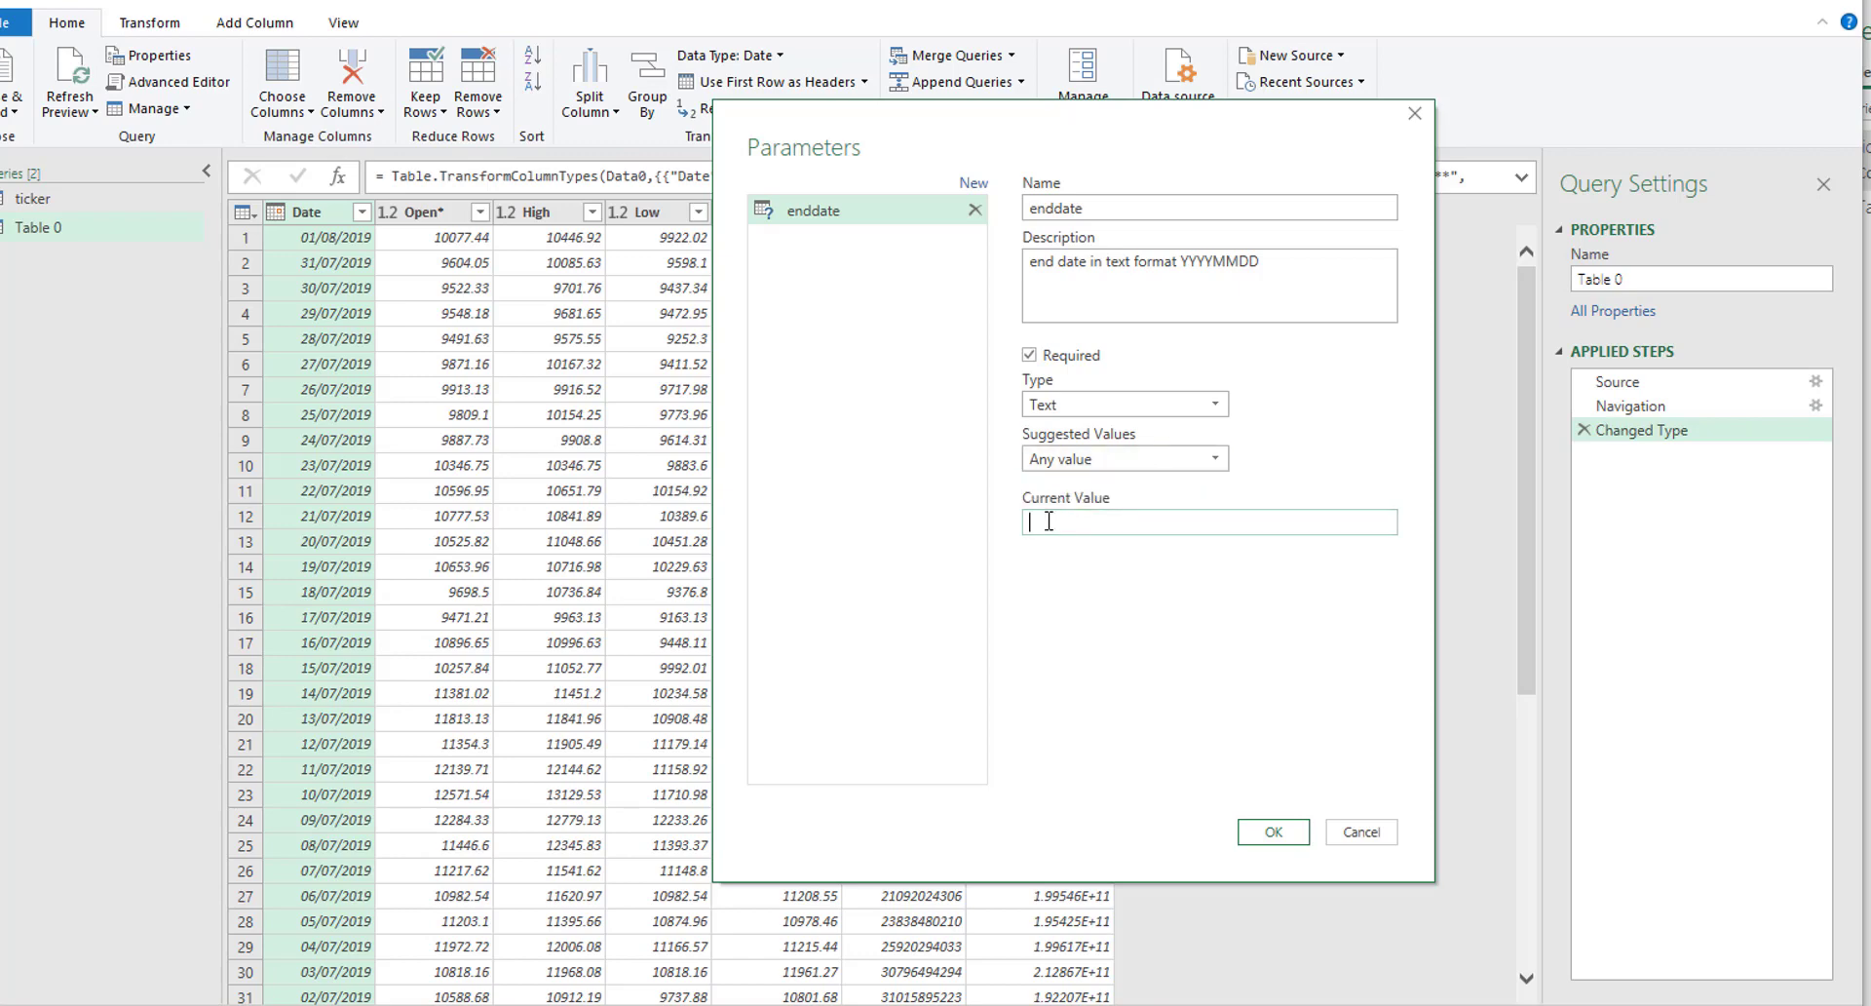
type("20190725")
left_click(1274, 841)
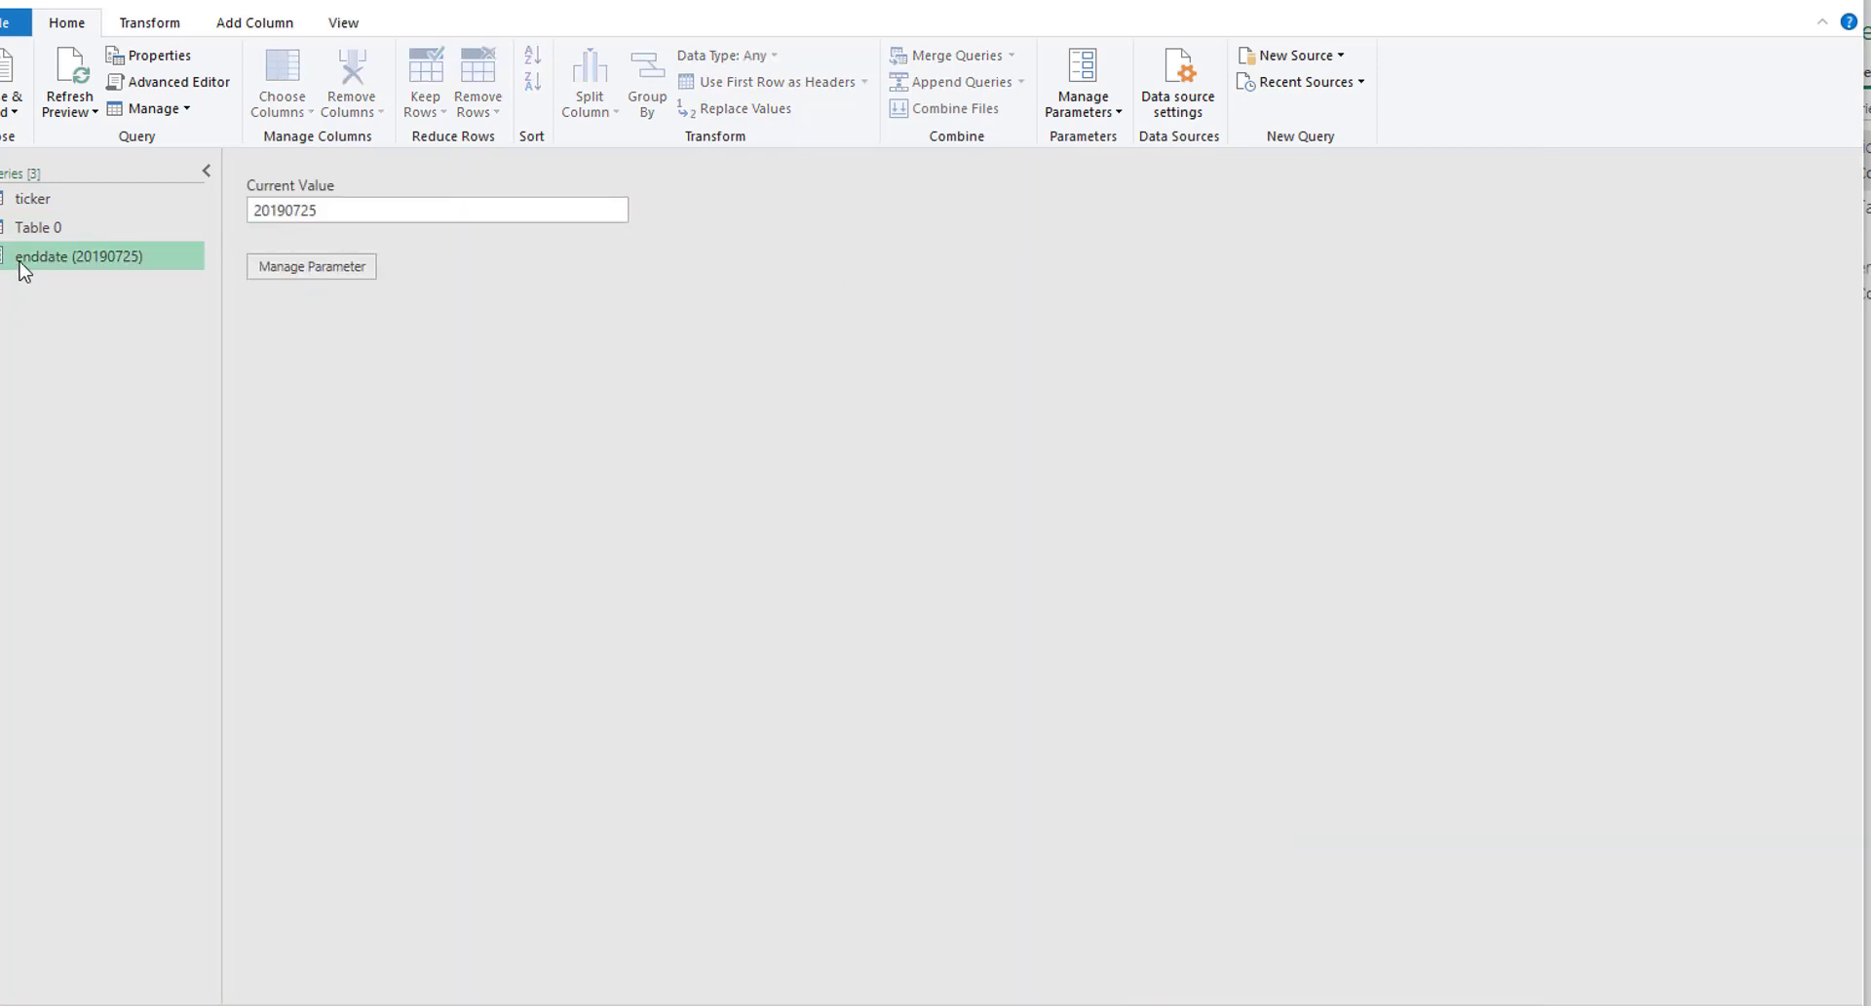
Rename the Table 0 query as Bitcoin
mouse_move(45, 269)
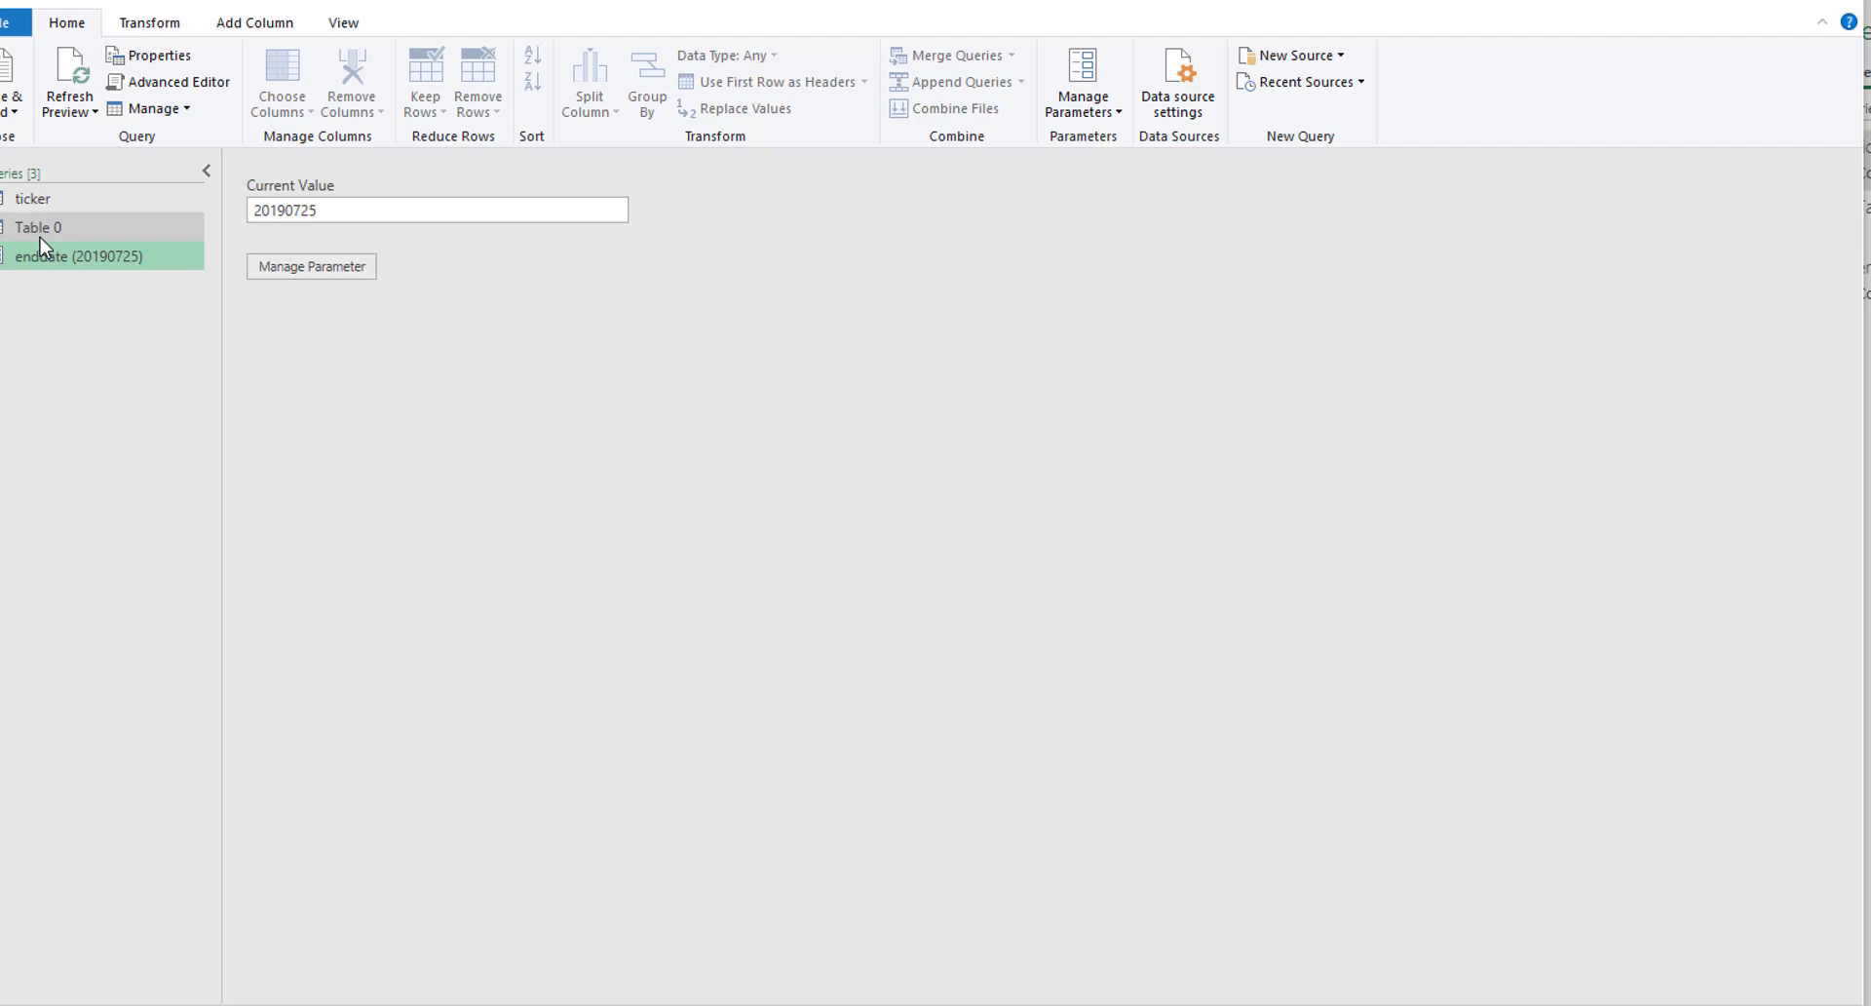
left_click(40, 238)
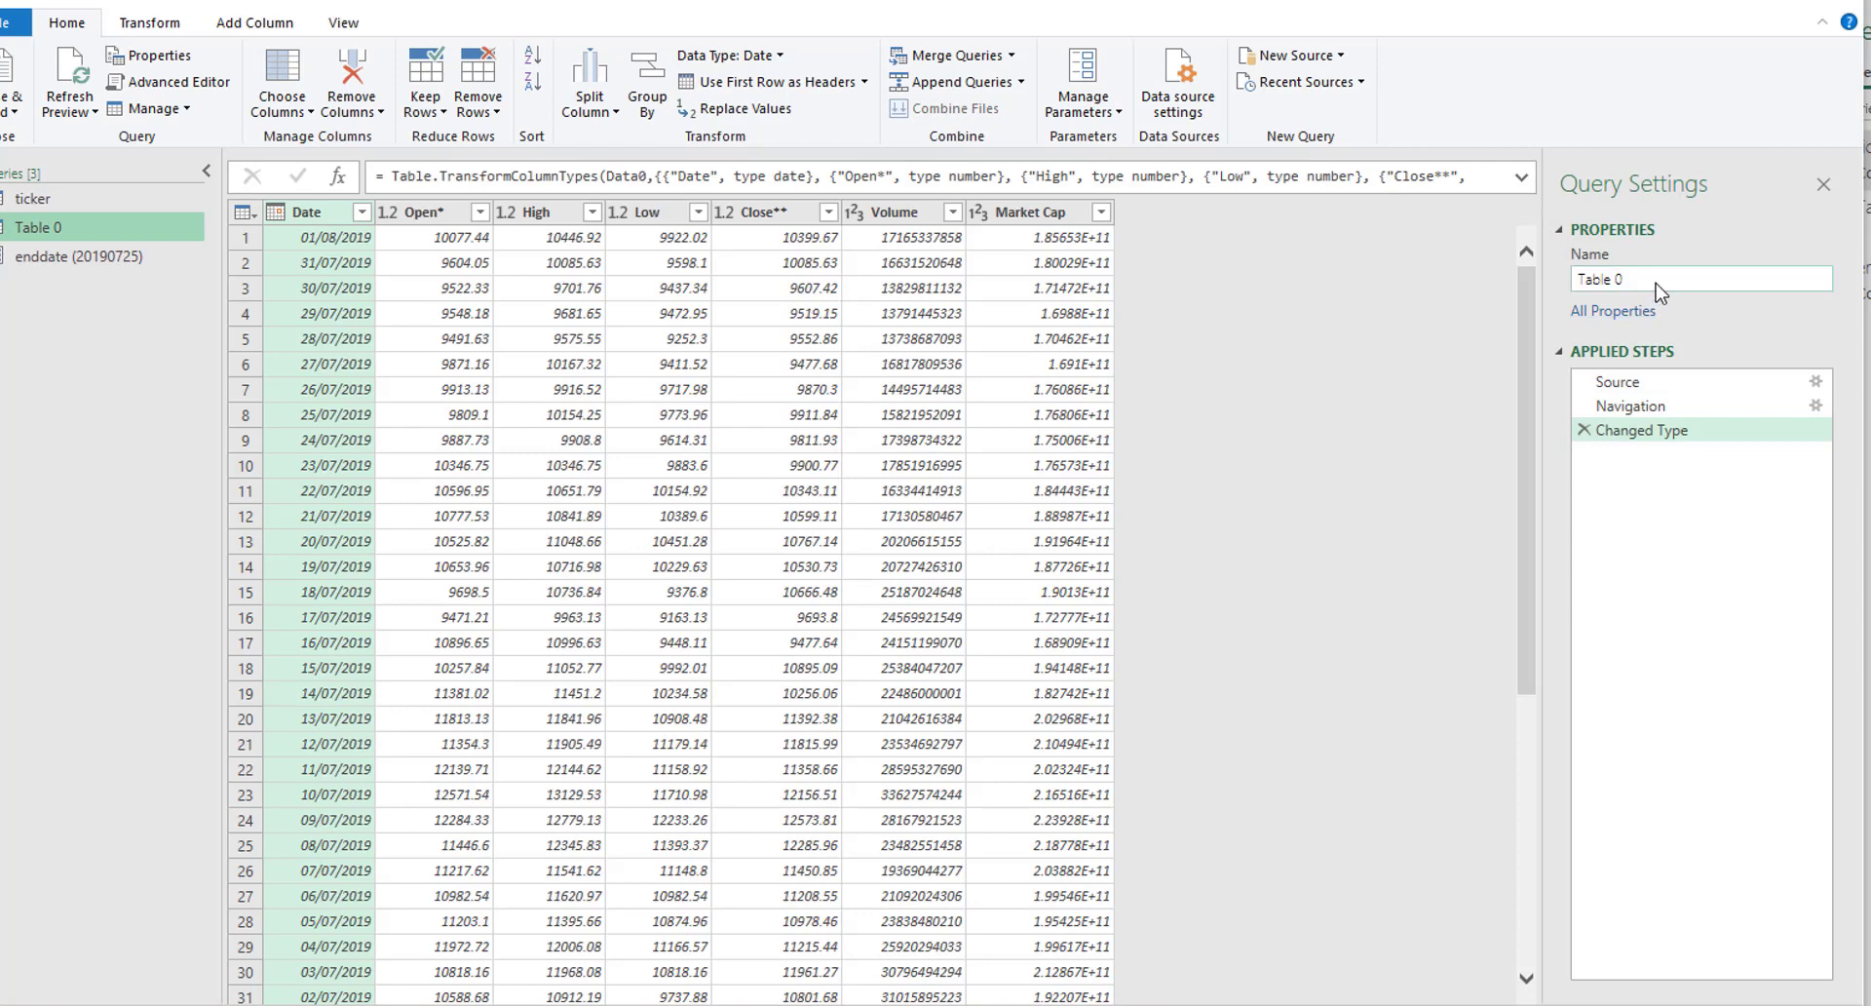
left_click_drag(1655, 281, 1476, 300)
type("Bitoc")
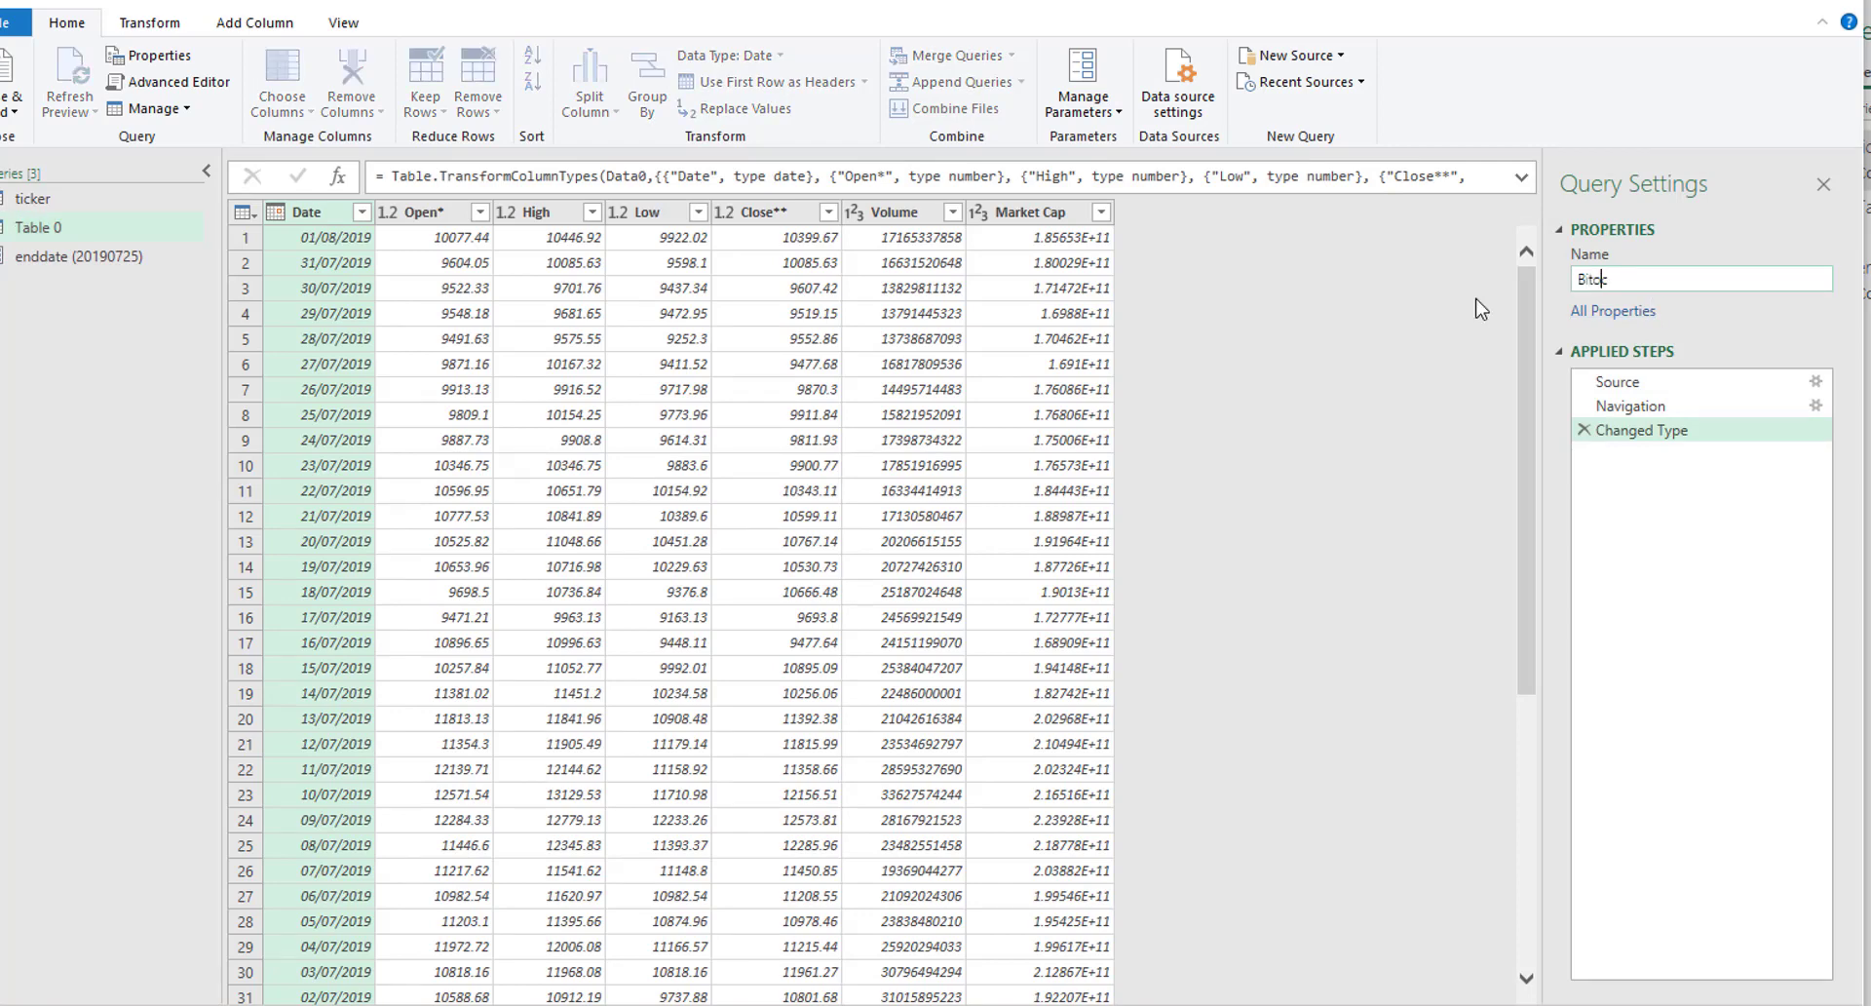
key("BackSpace")
key("BackSpace")
key("BackSpace")
type("tcoin")
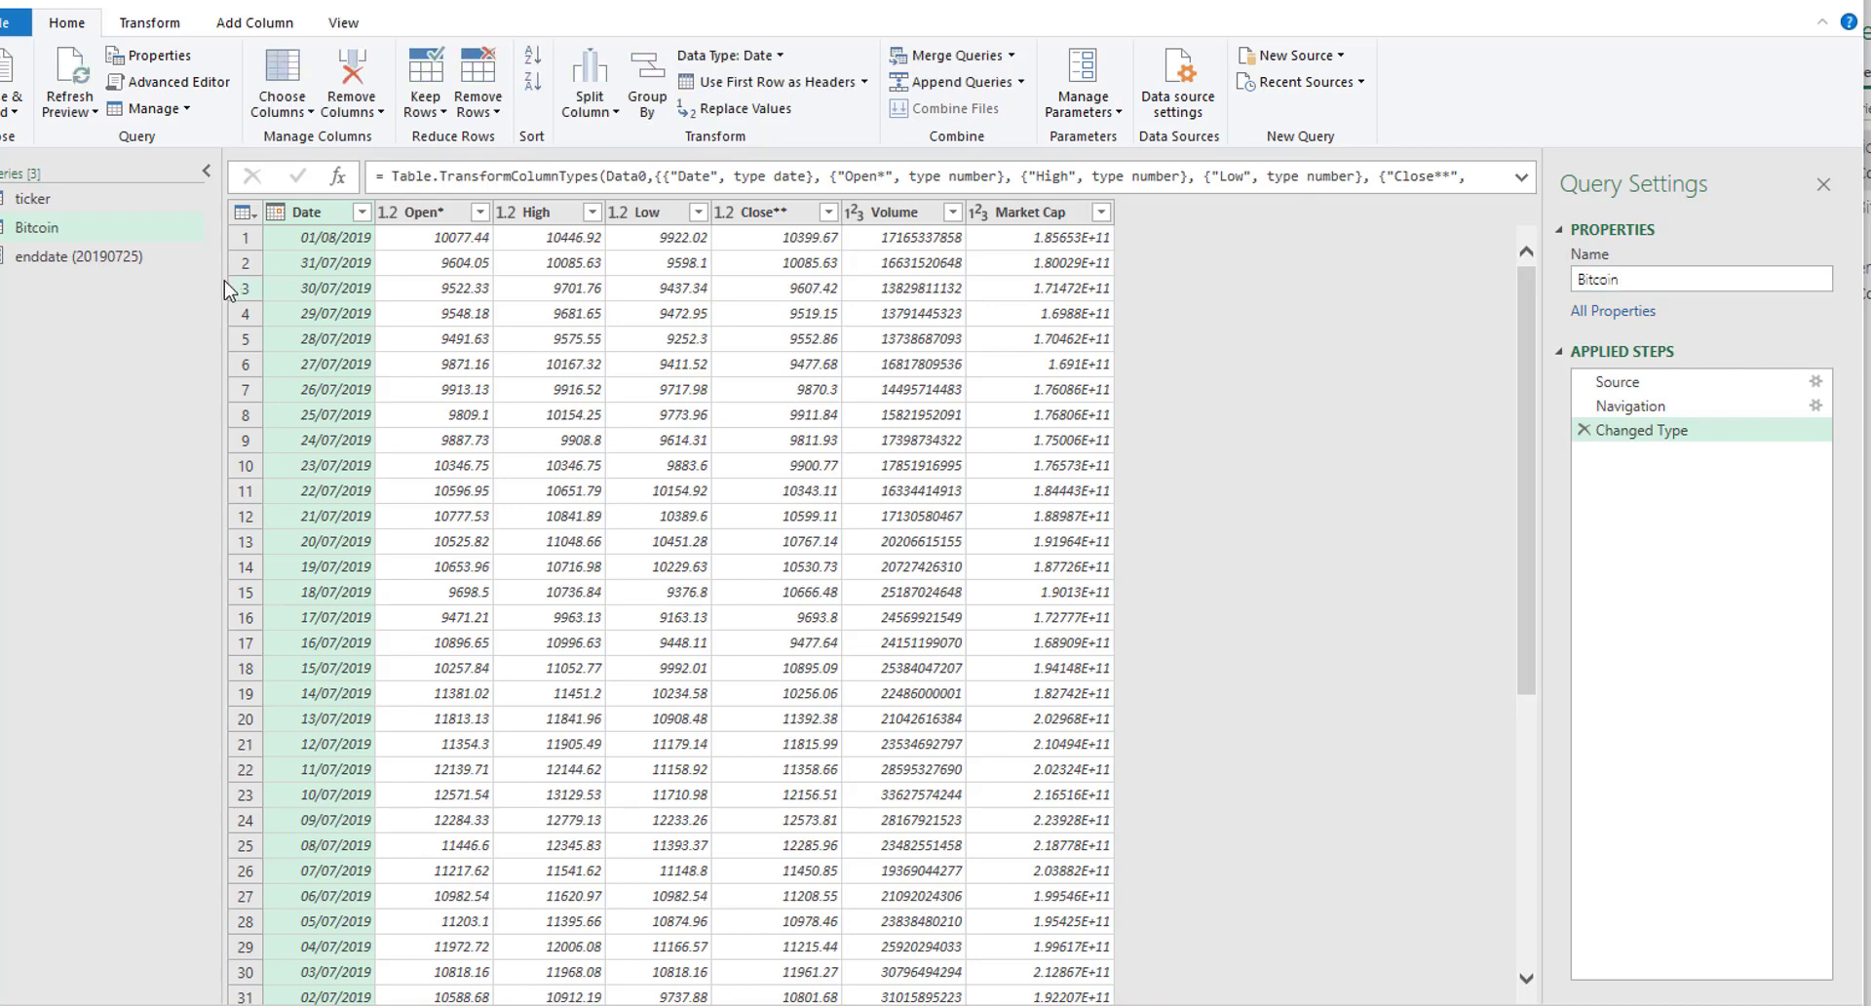
Examine the hard-coded end date in the Bitcoin query's source URL in the Advanced Editor, and leave the code unedited
left_click(341, 23)
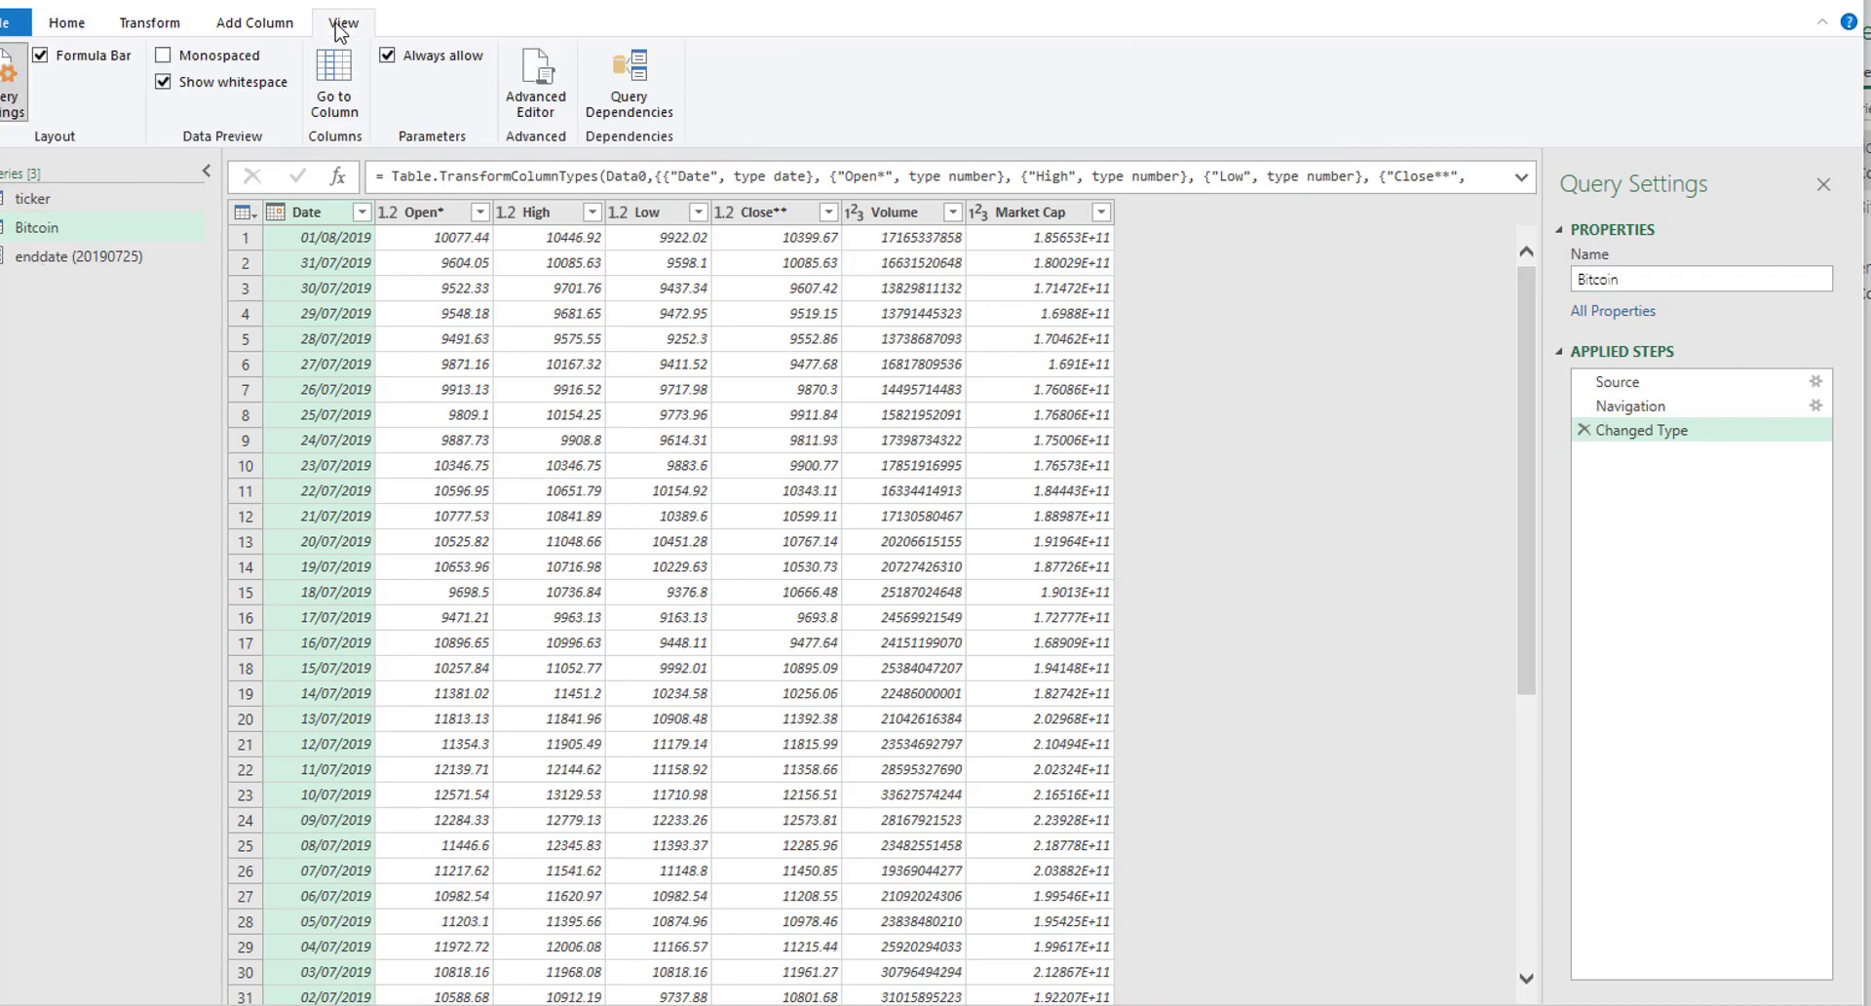
left_click(545, 107)
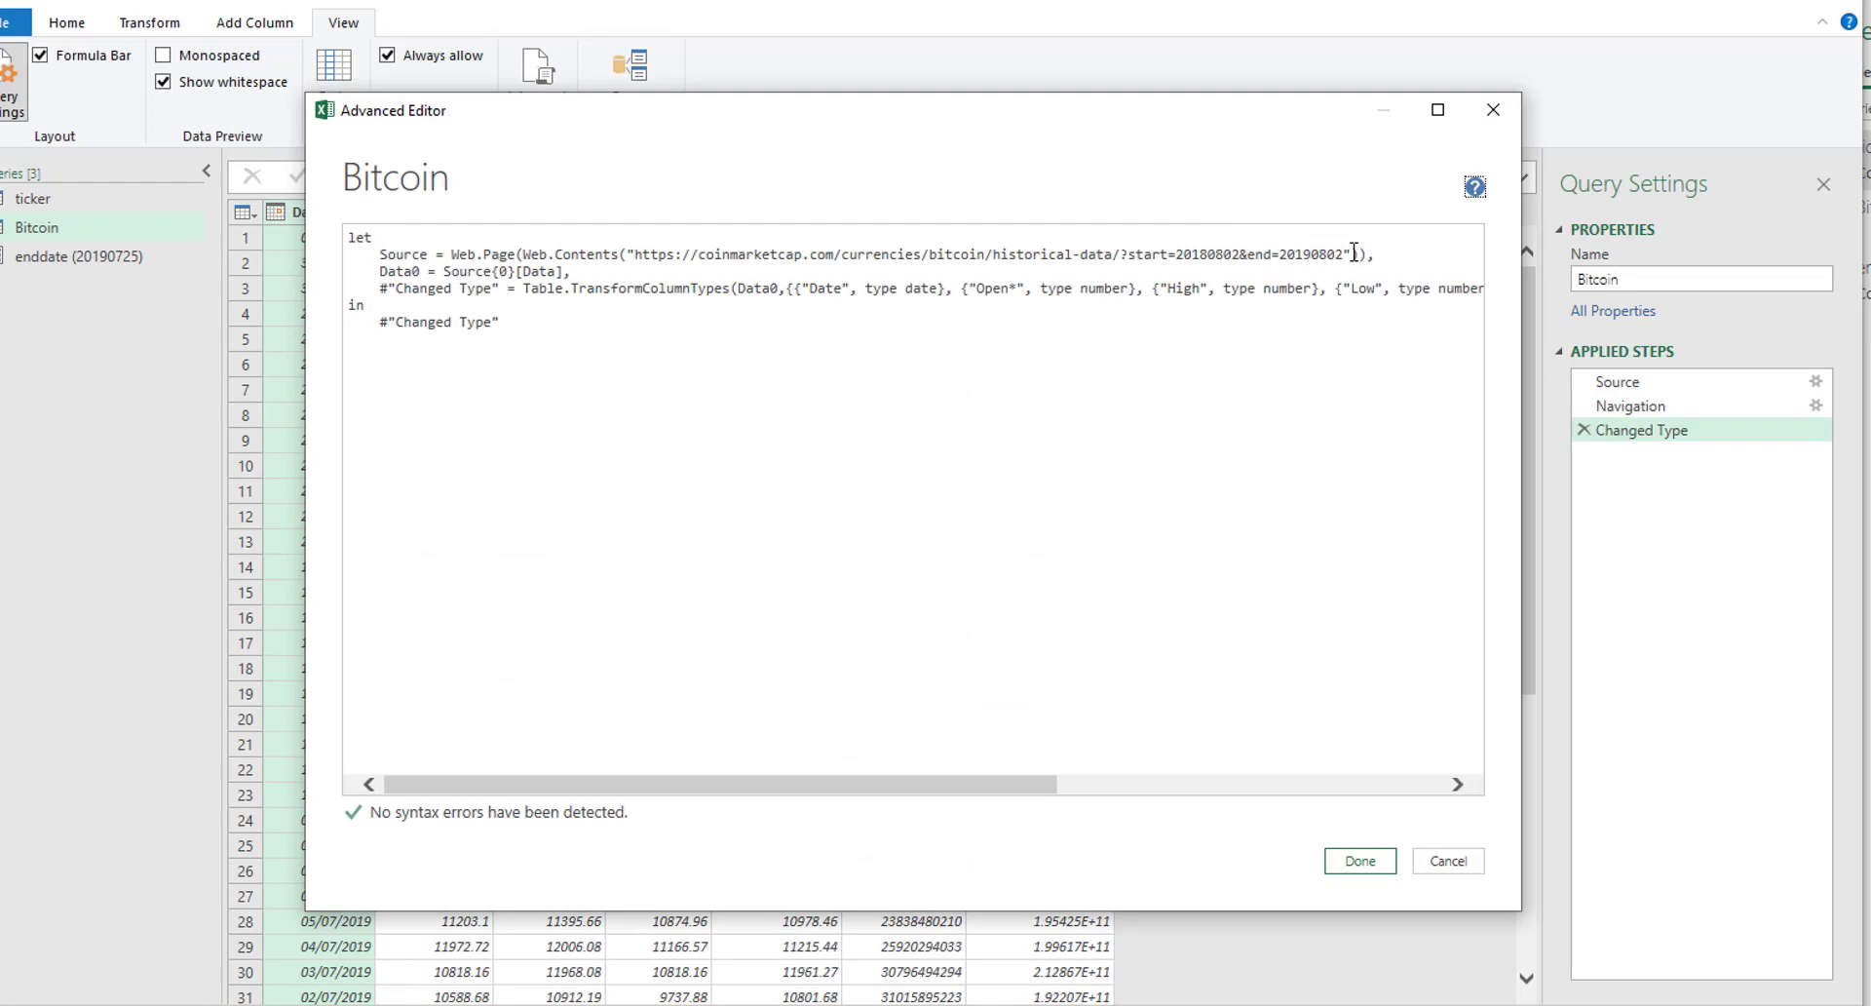
left_click_drag(1343, 254, 1284, 252)
left_click(1438, 862)
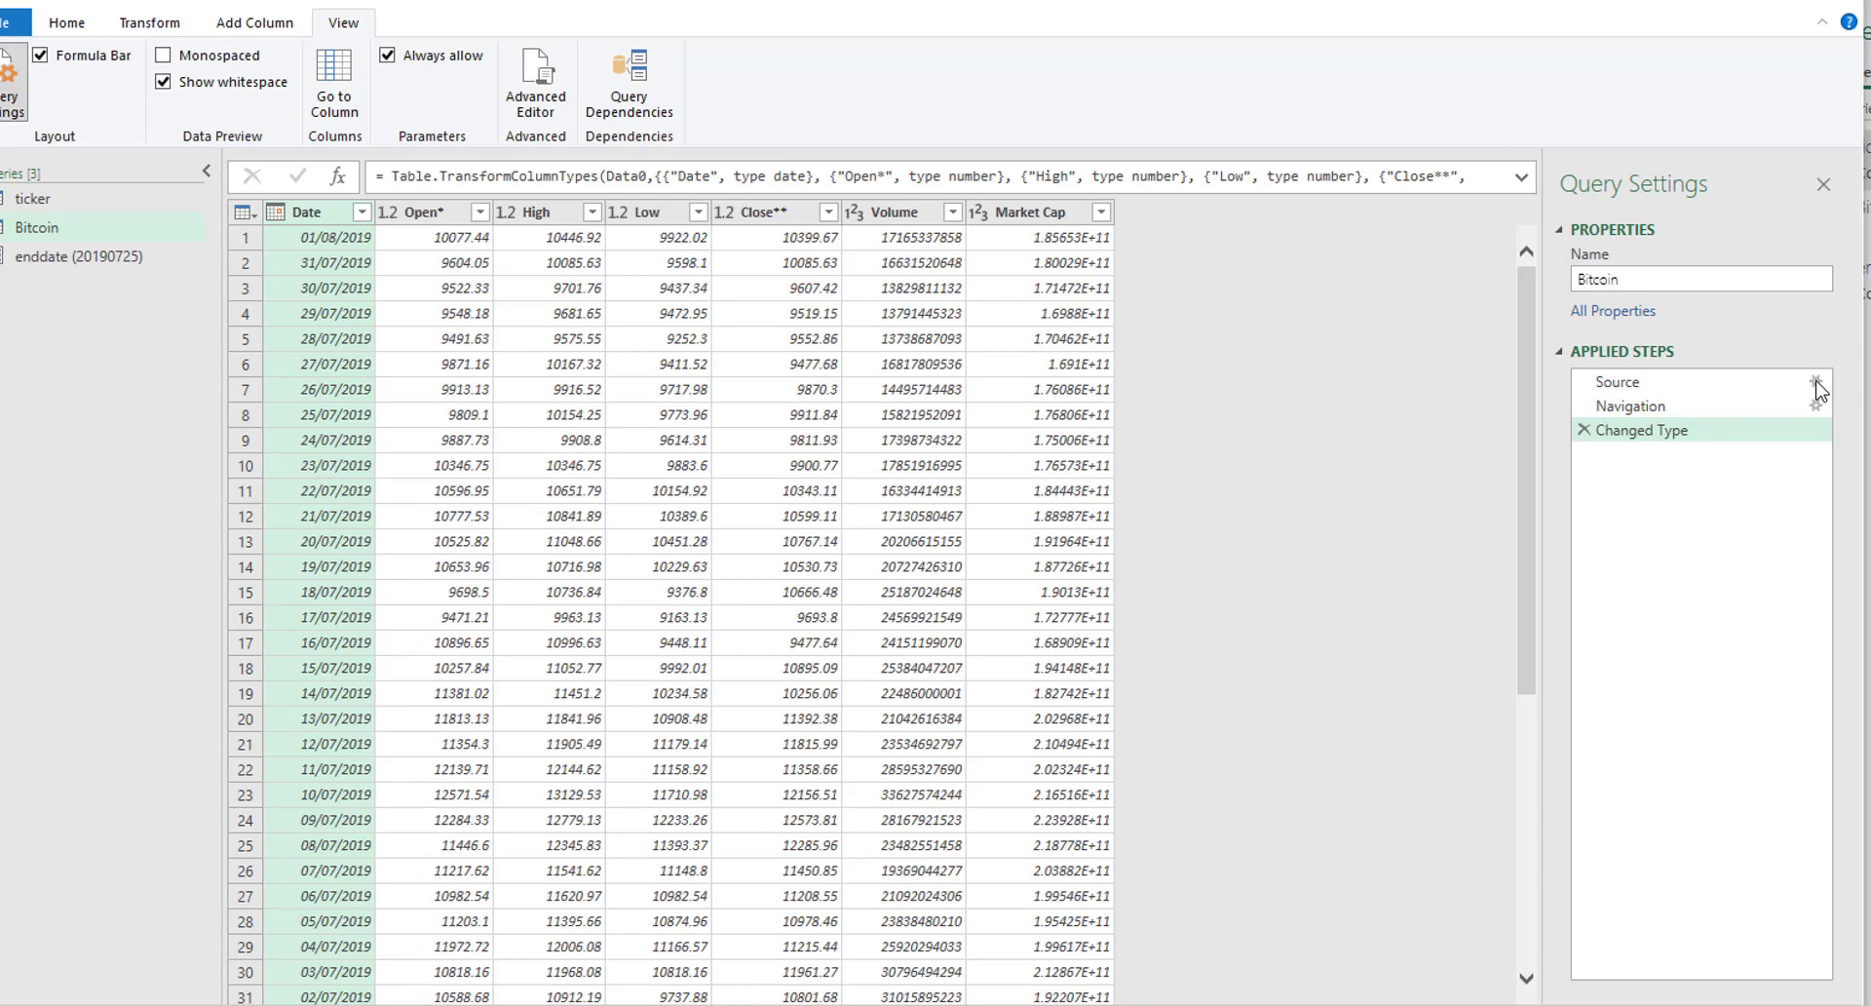
Edit the Bitcoin query's Source step with advanced URL parts and remove the fixed date after "end=" from the first part
left_click(1816, 384)
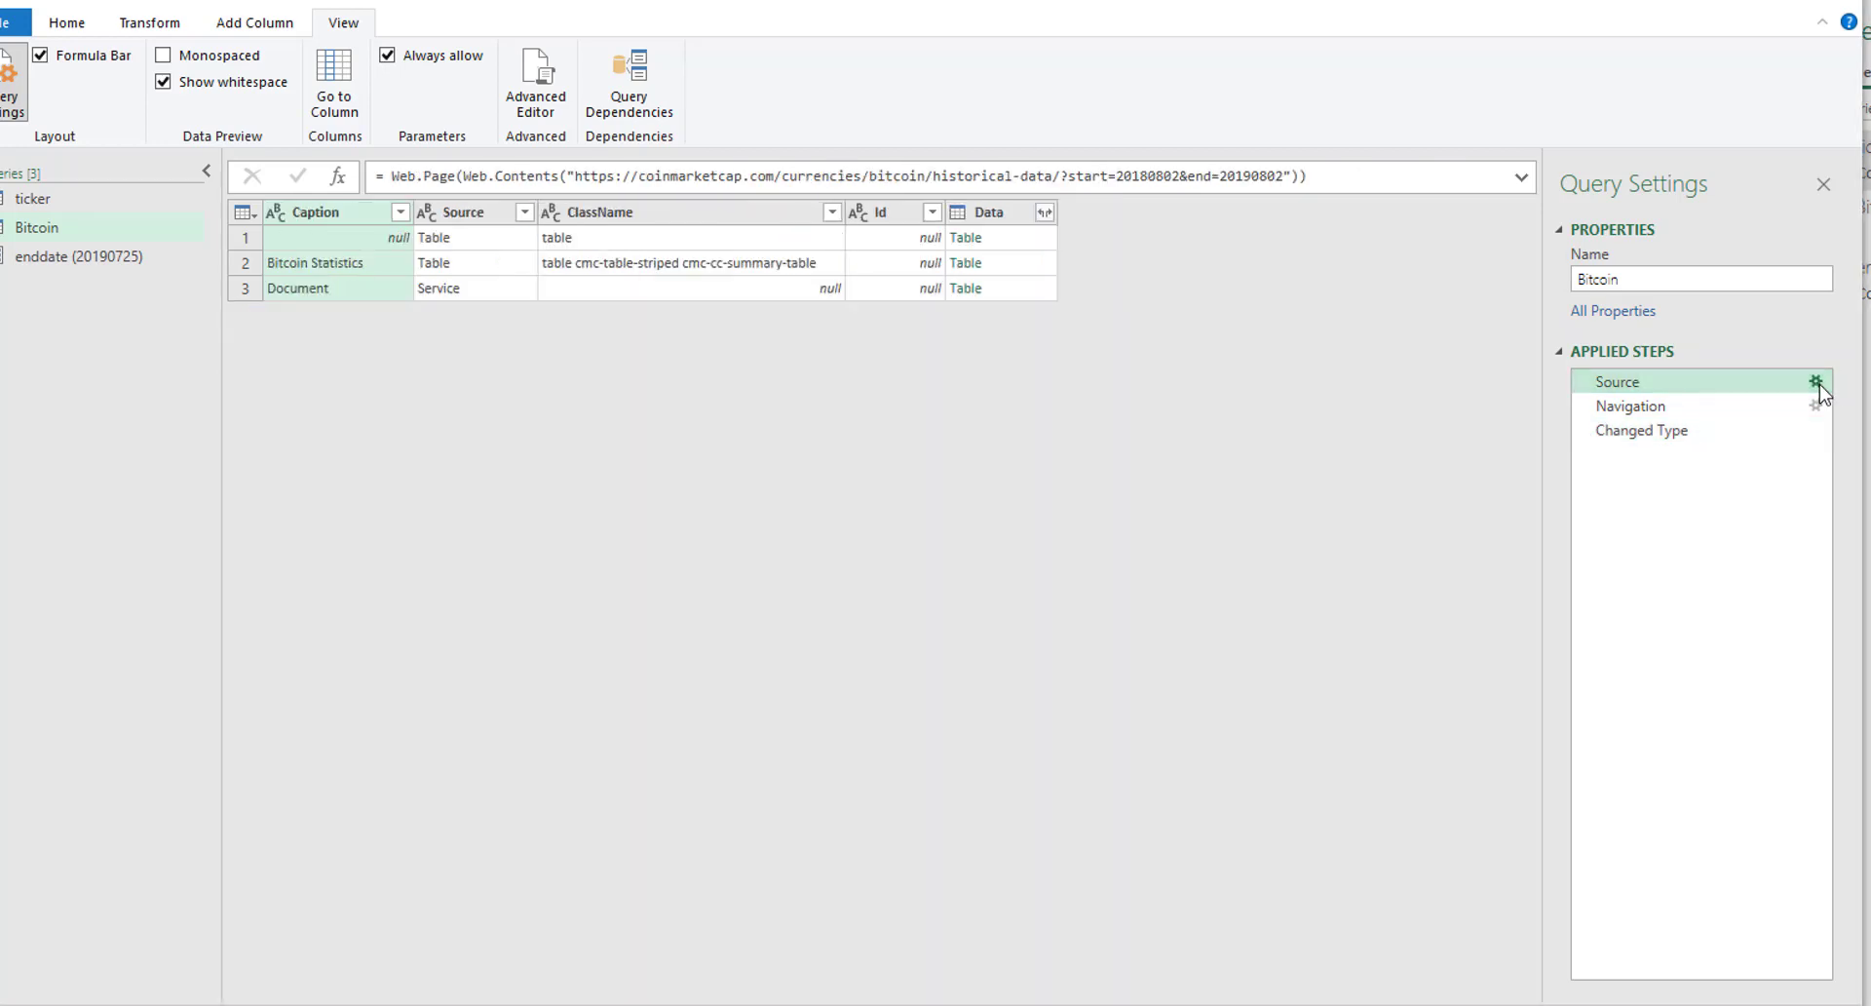
left_click(1816, 382)
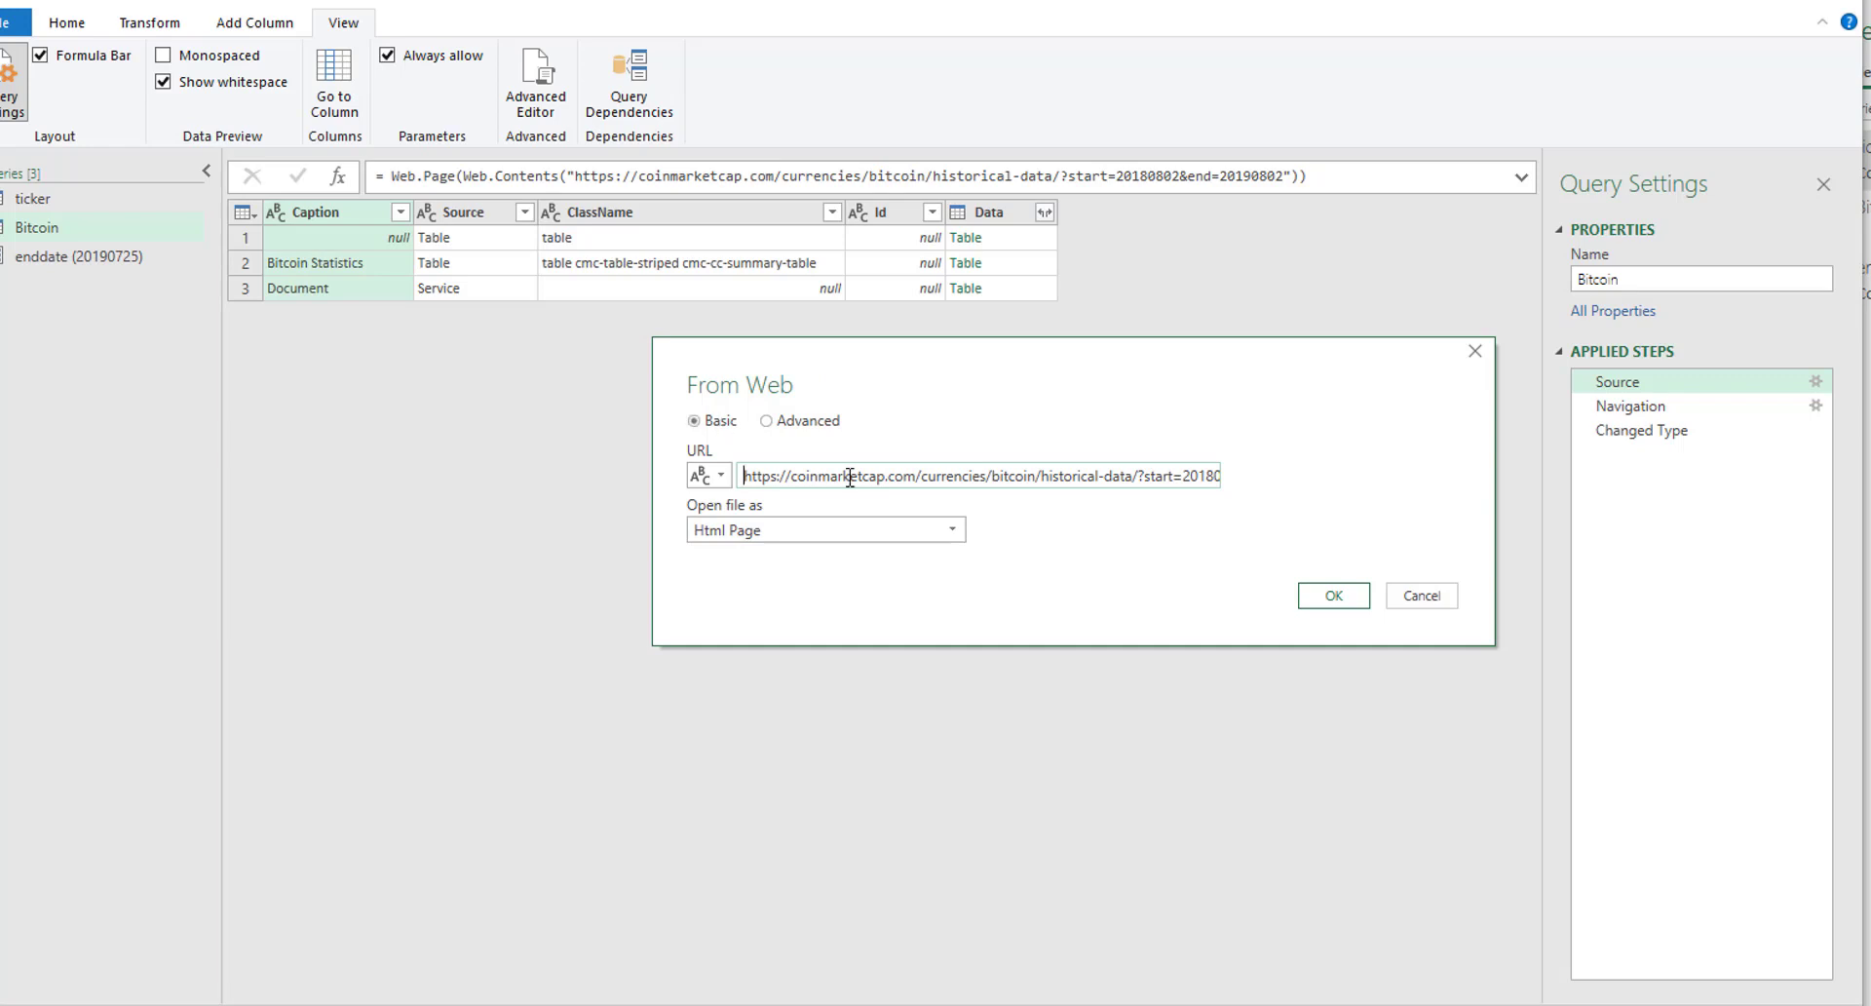
left_click(766, 421)
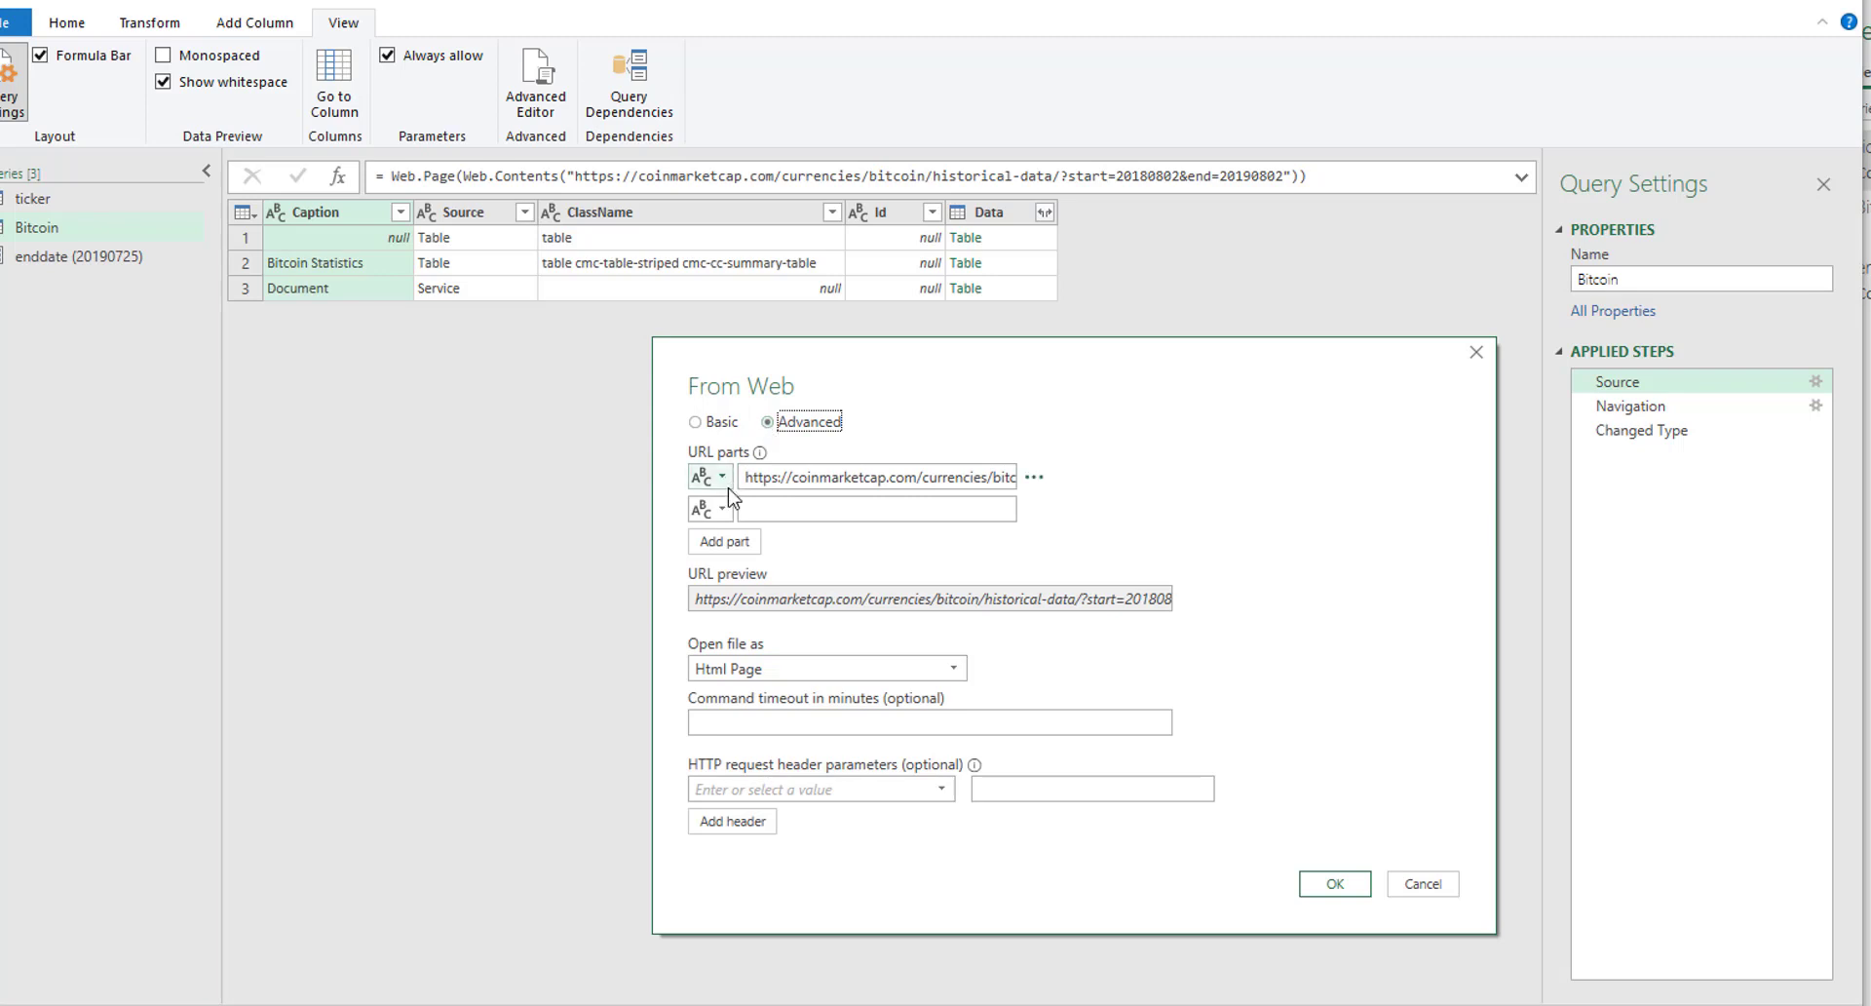
left_click_drag(743, 476, 1155, 474)
left_click(953, 478)
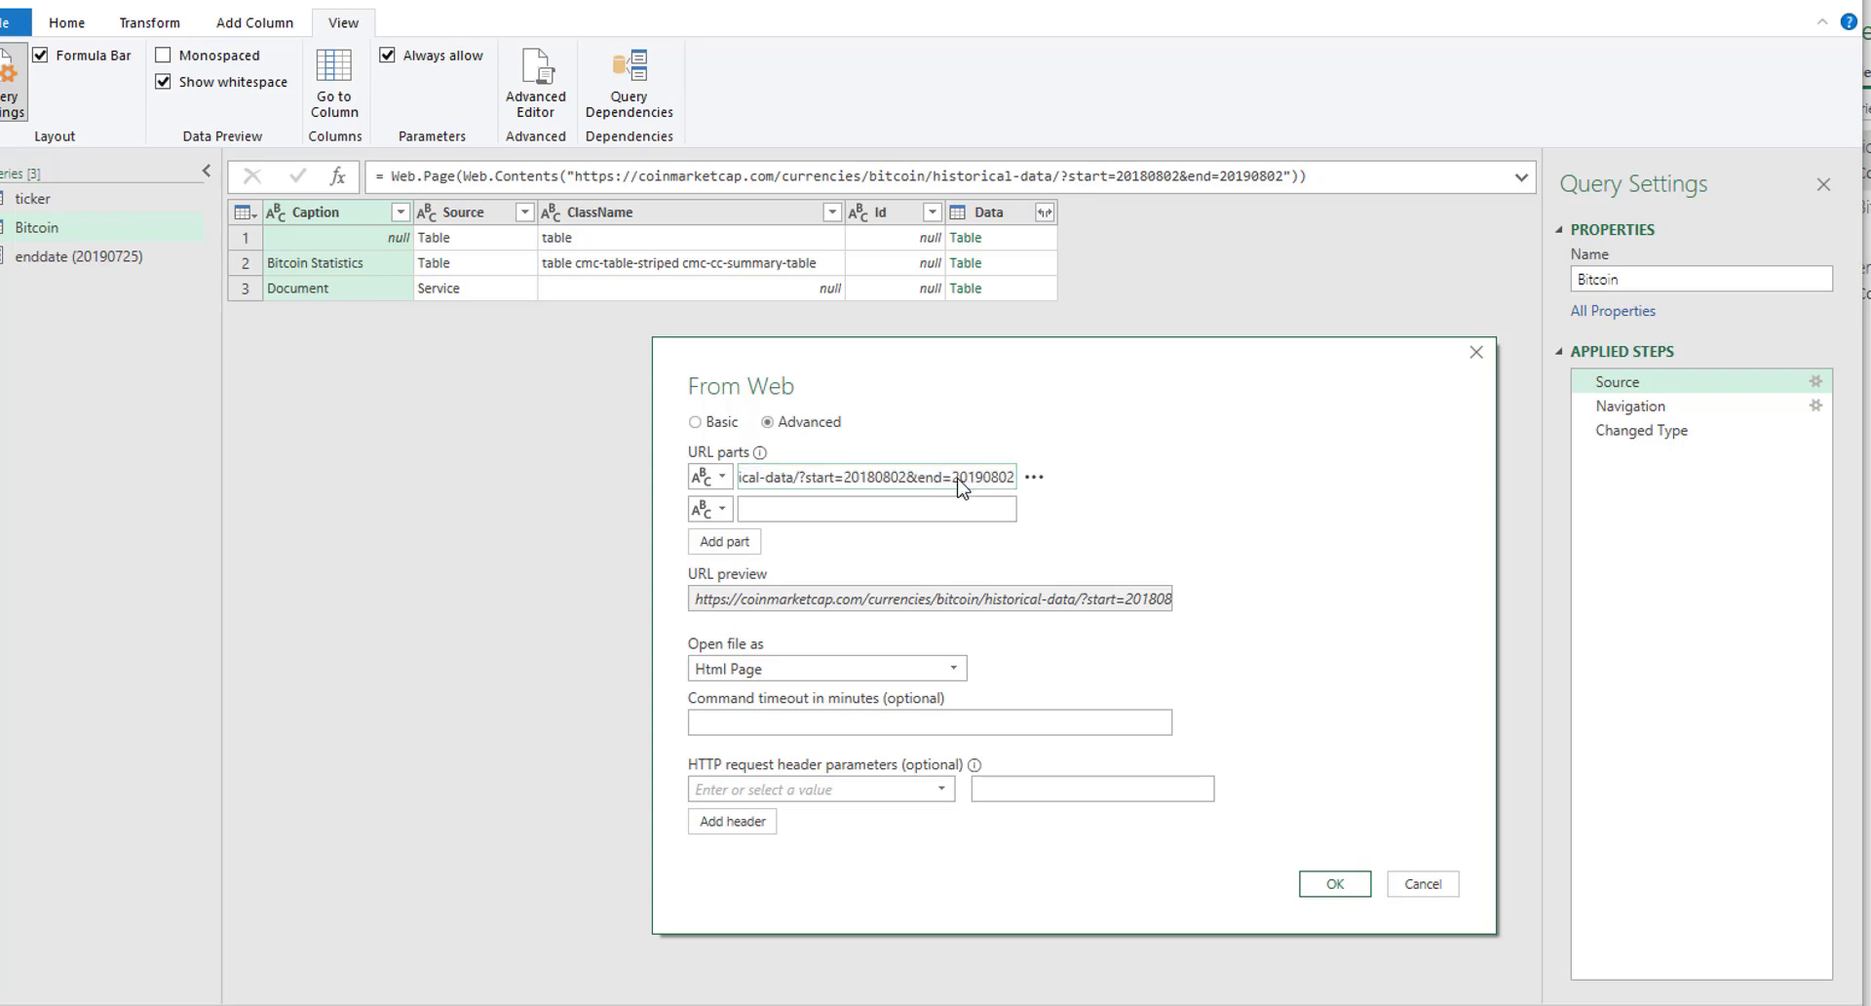
left_click_drag(953, 478, 1045, 484)
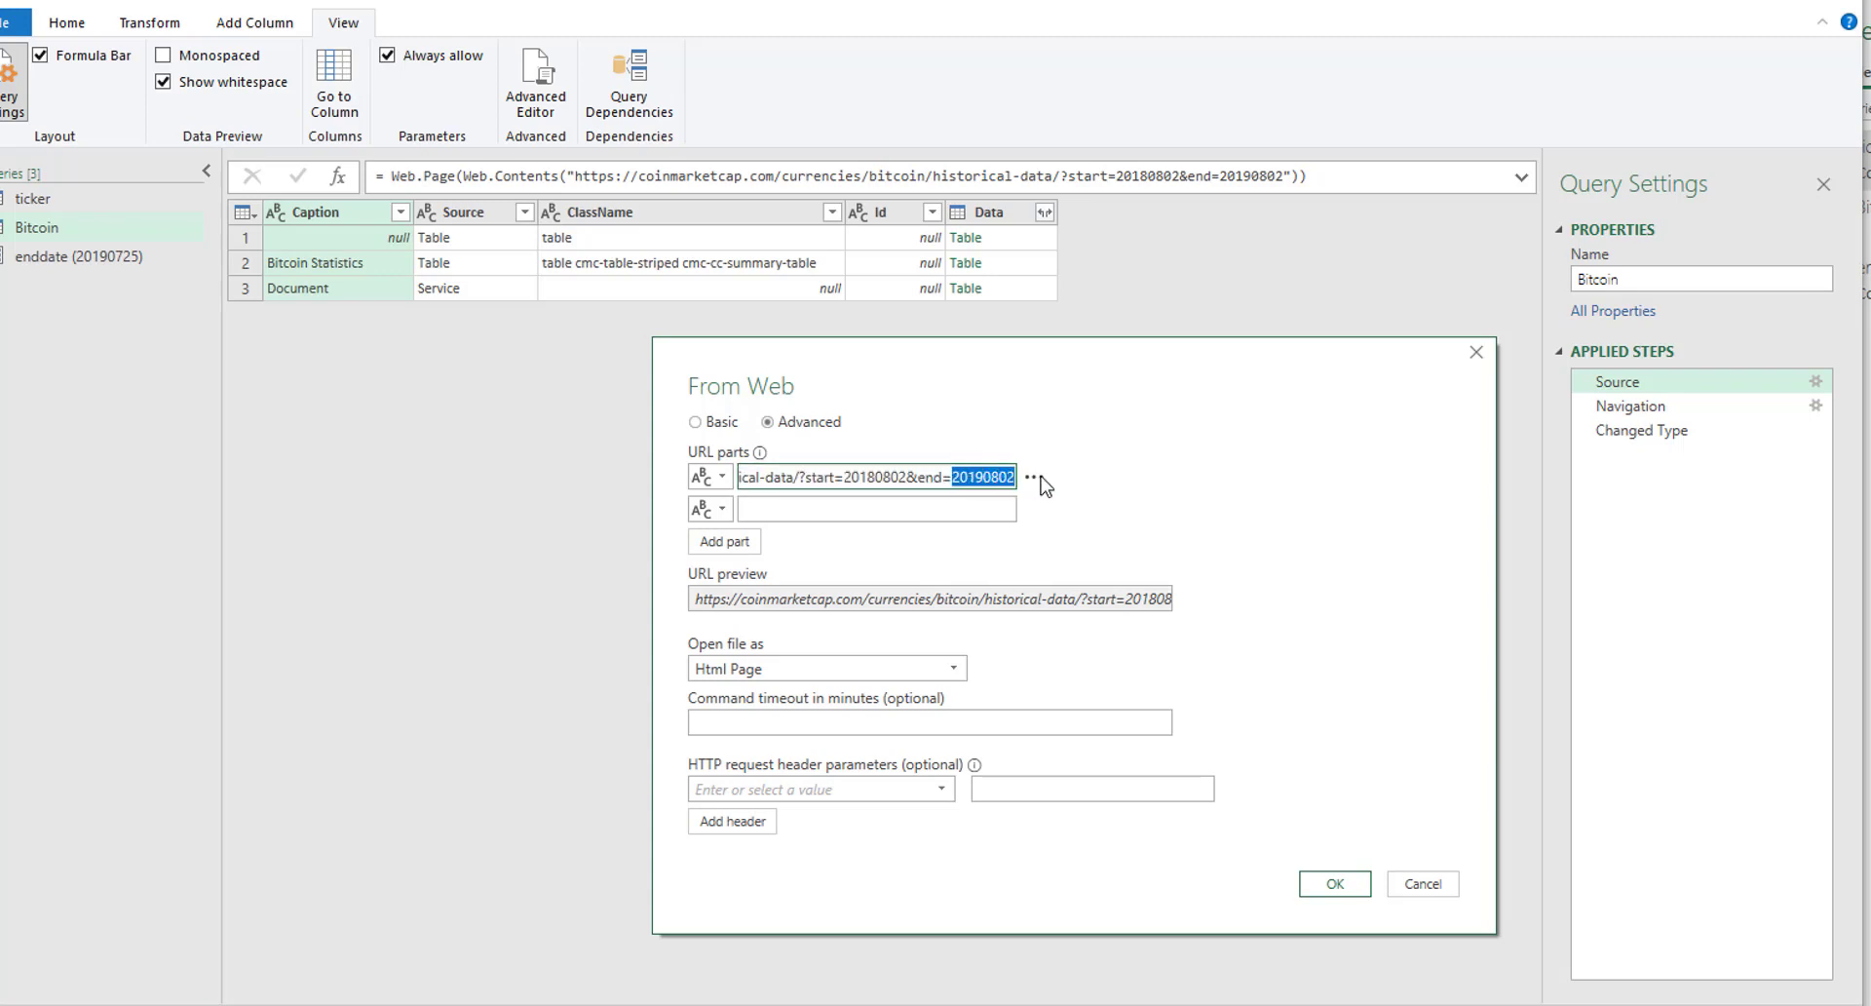
key("BackSpace")
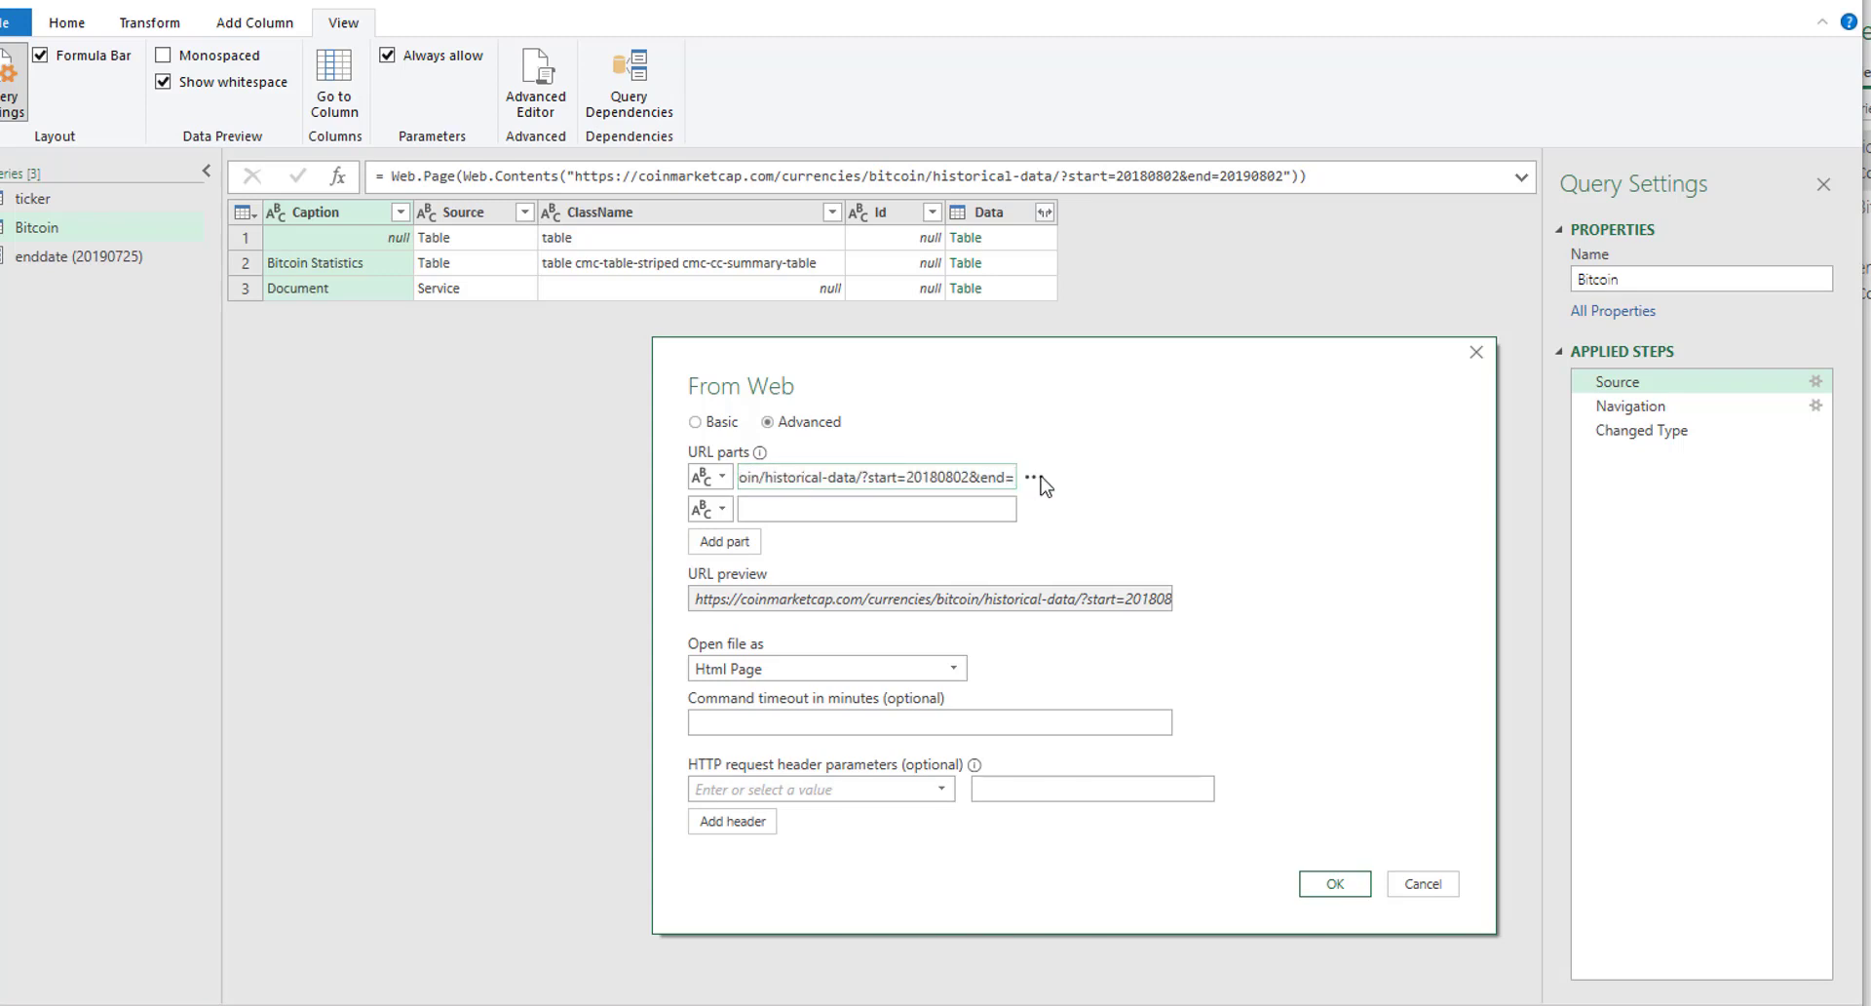
Use the enddate parameter as the second URL part, apply the source change, and show the Changed Type step's data
left_click(833, 506)
left_click(722, 512)
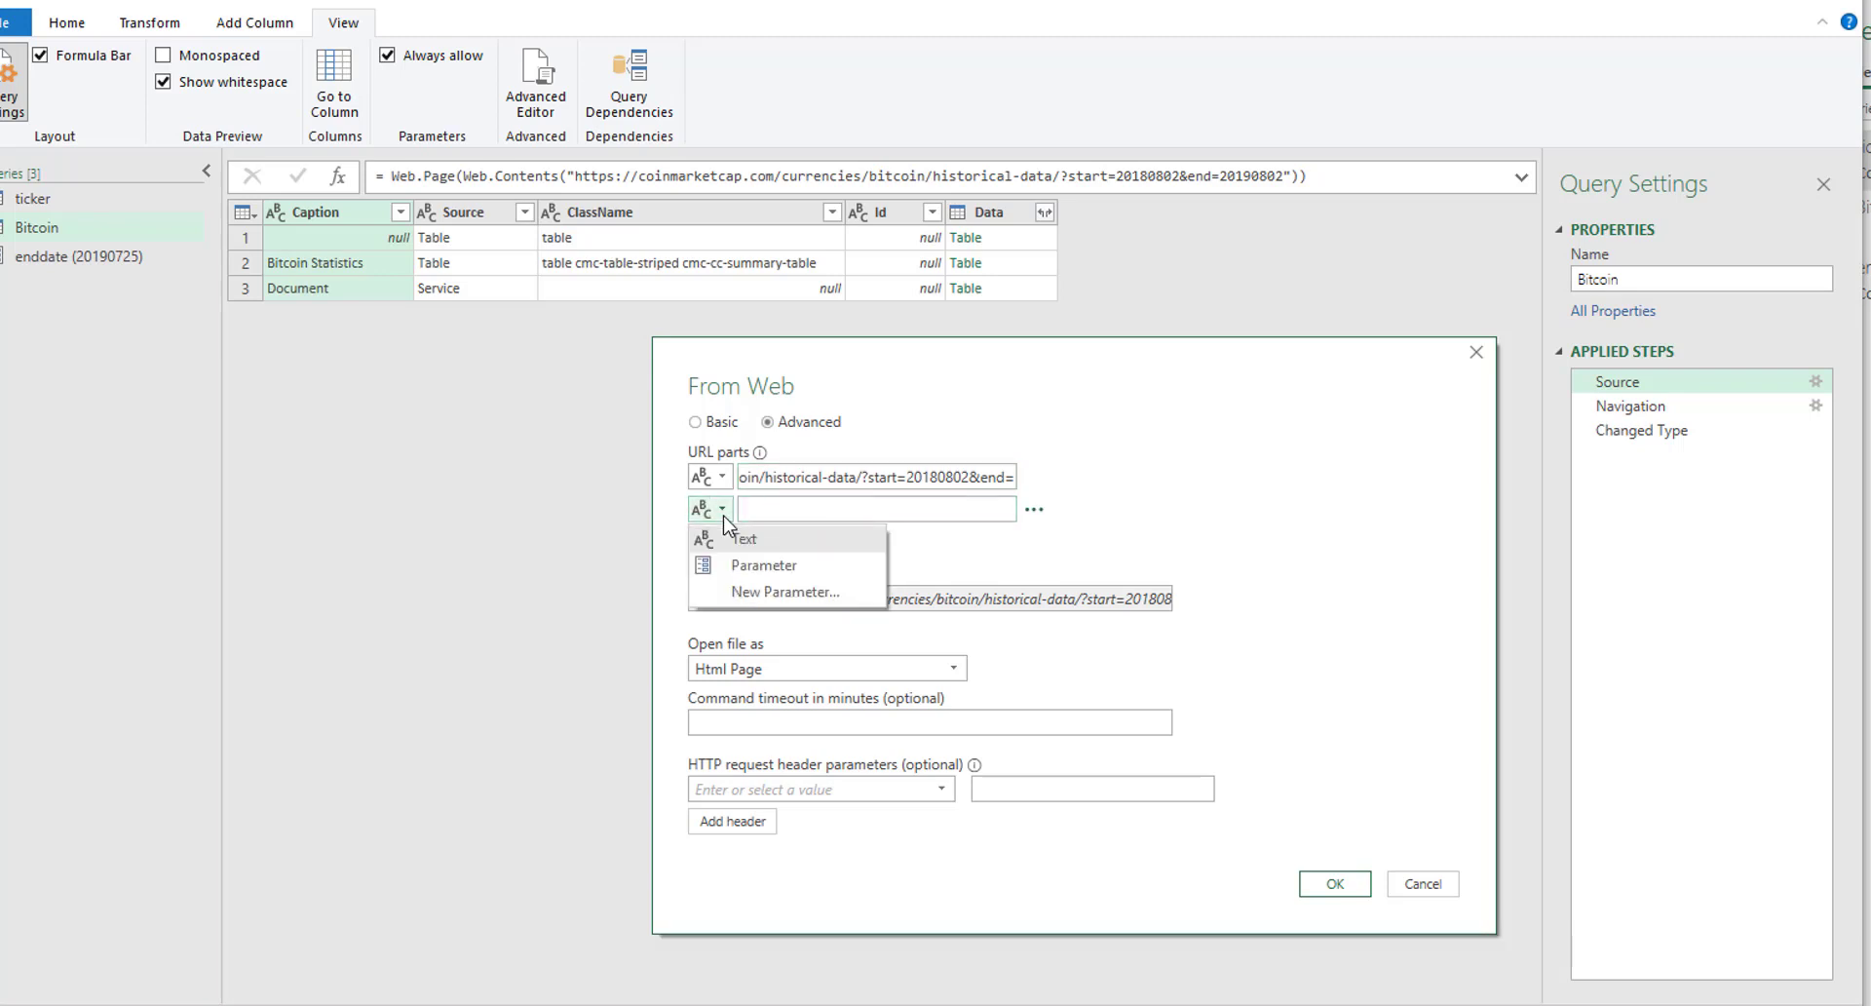
left_click(736, 567)
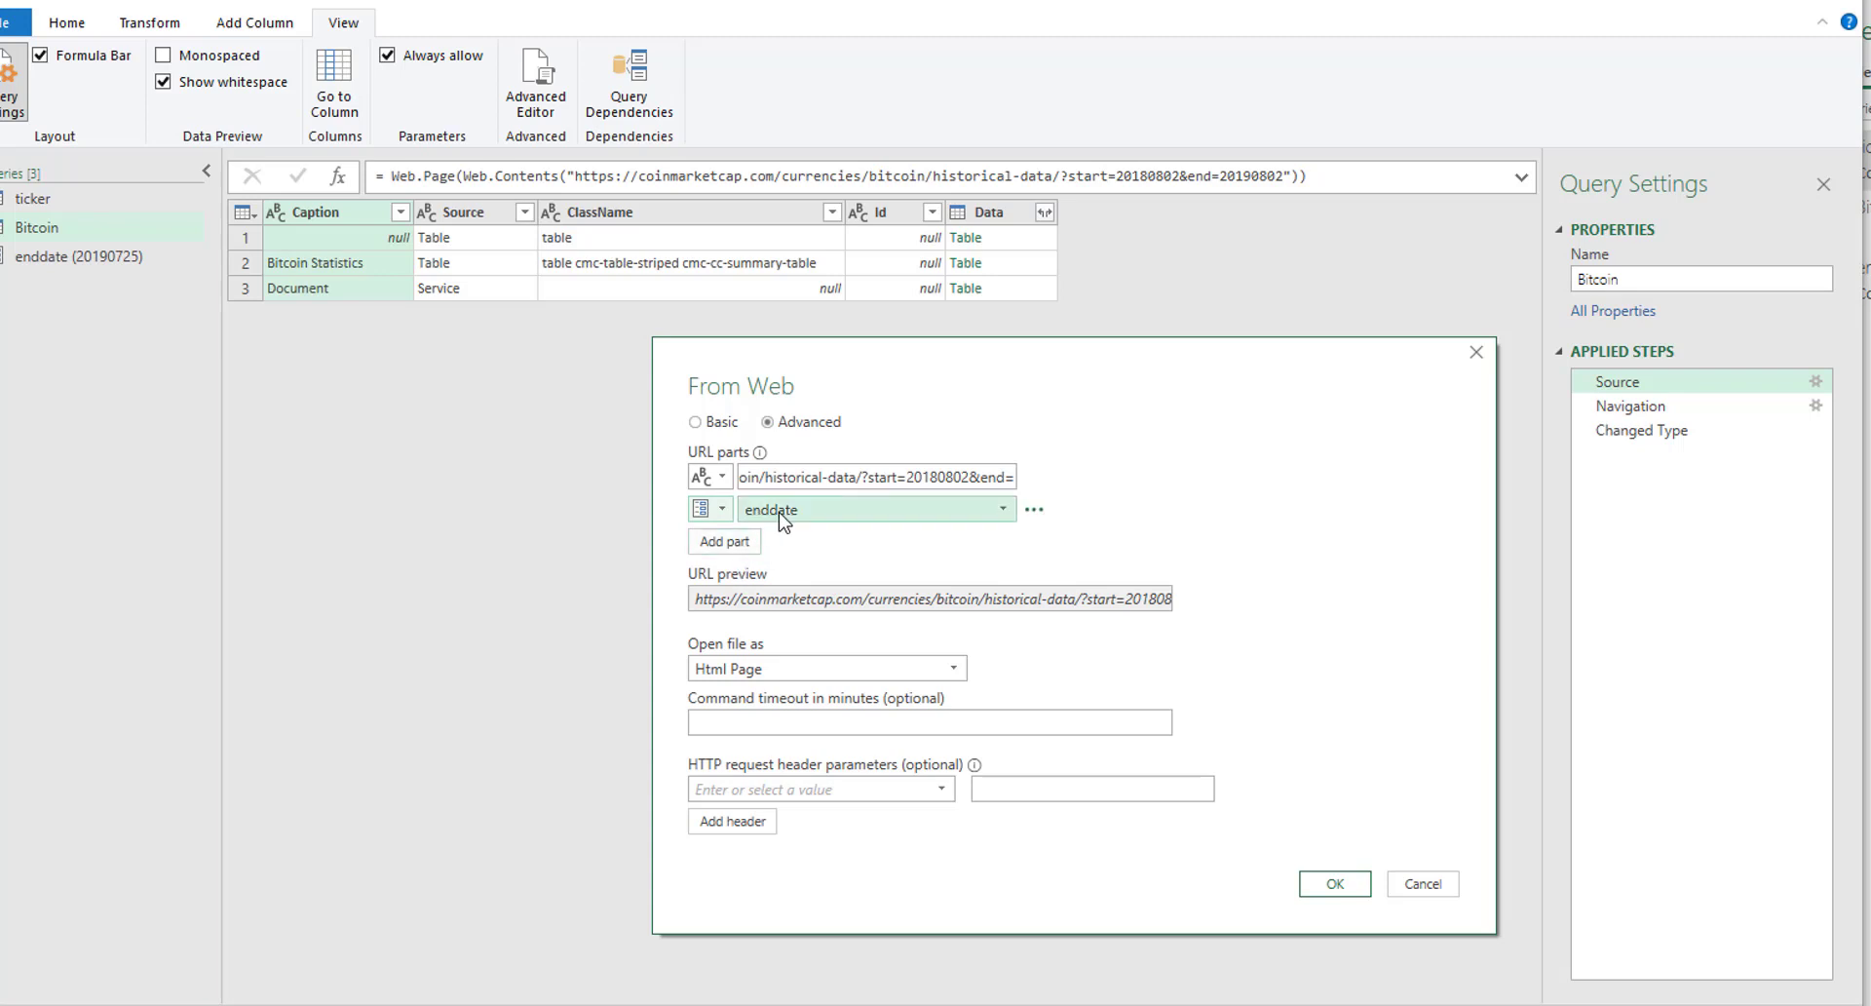
left_click(1337, 884)
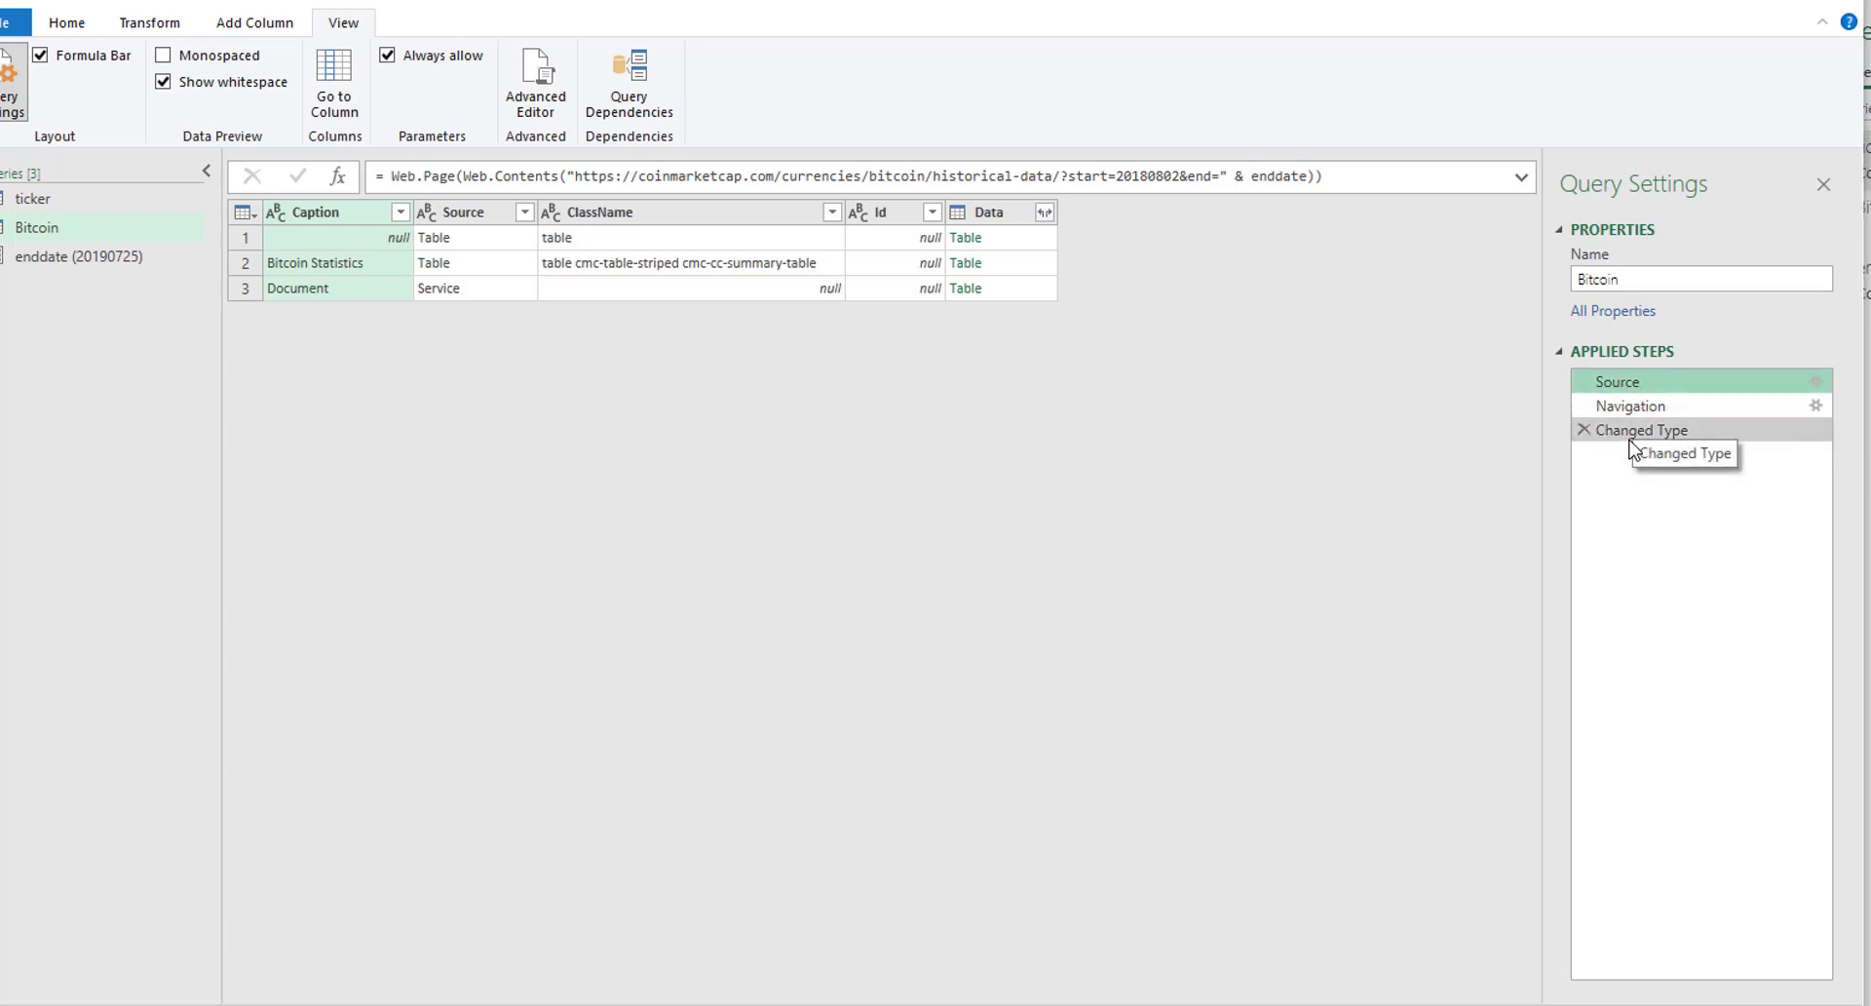
left_click(1627, 434)
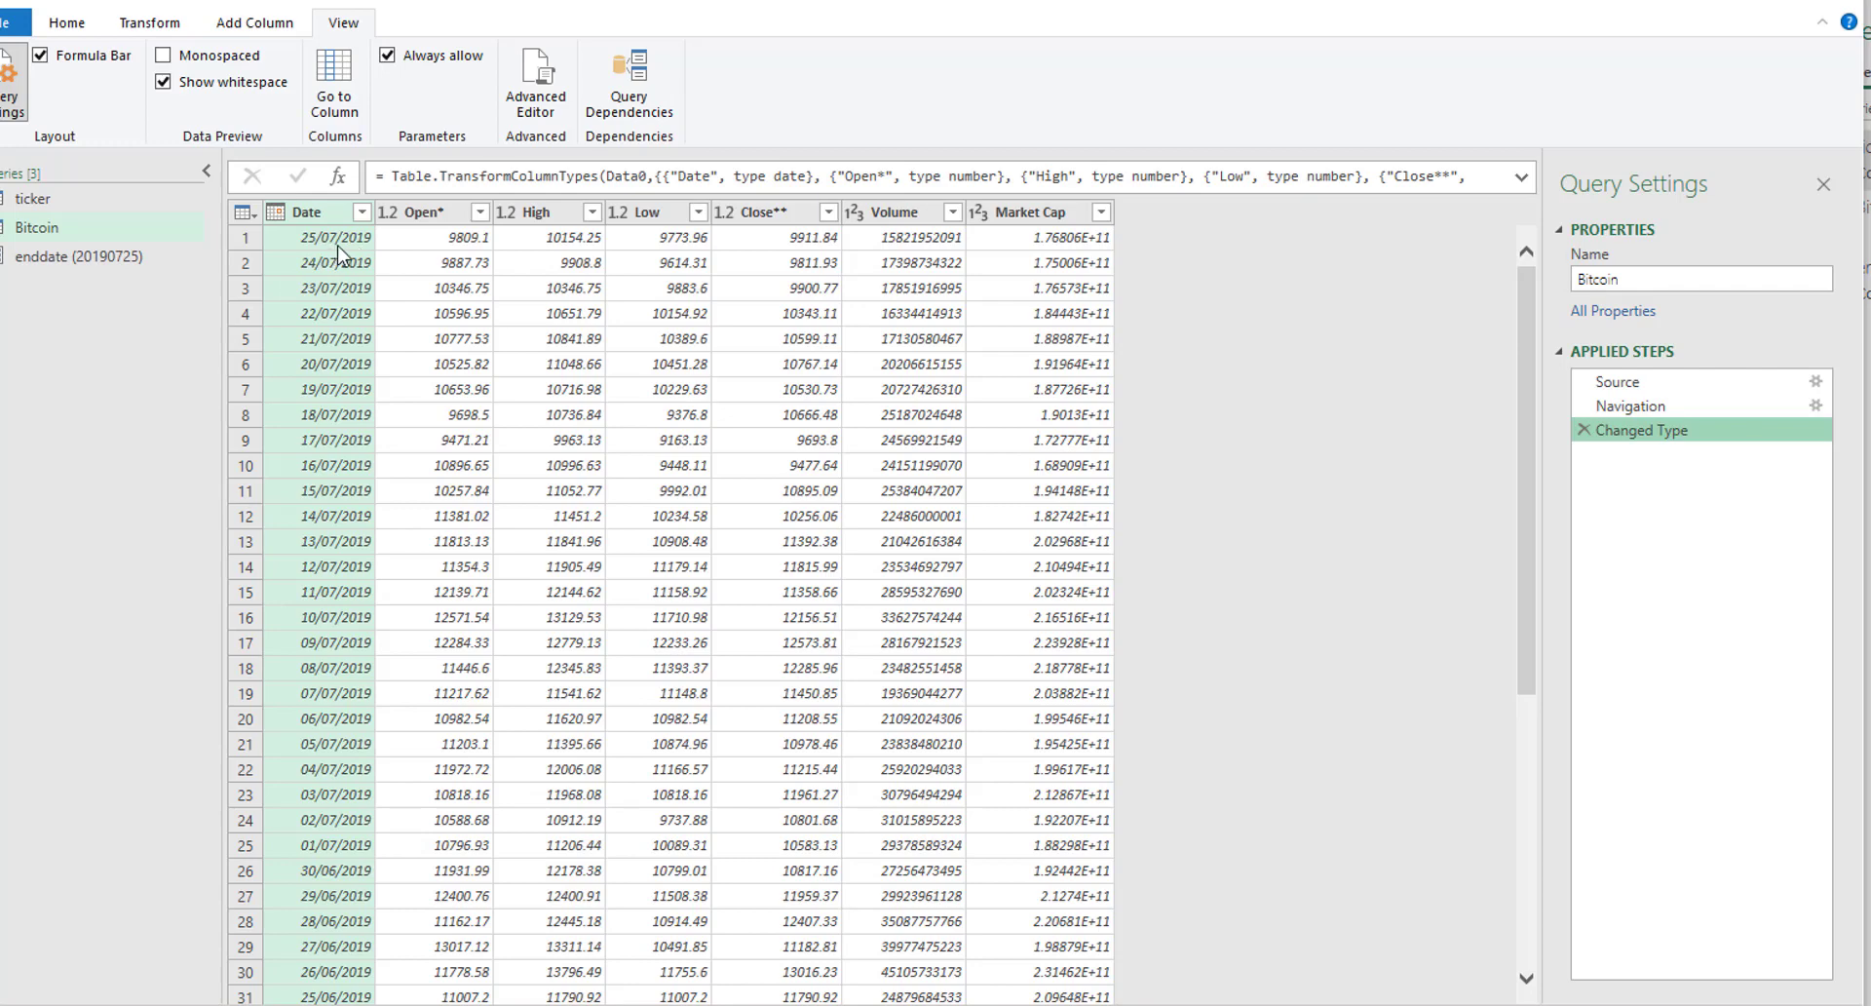
Set the enddate parameter's current value to 20190726 and show the Bitcoin query with the new end date
left_click(49, 257)
double_click(48, 255)
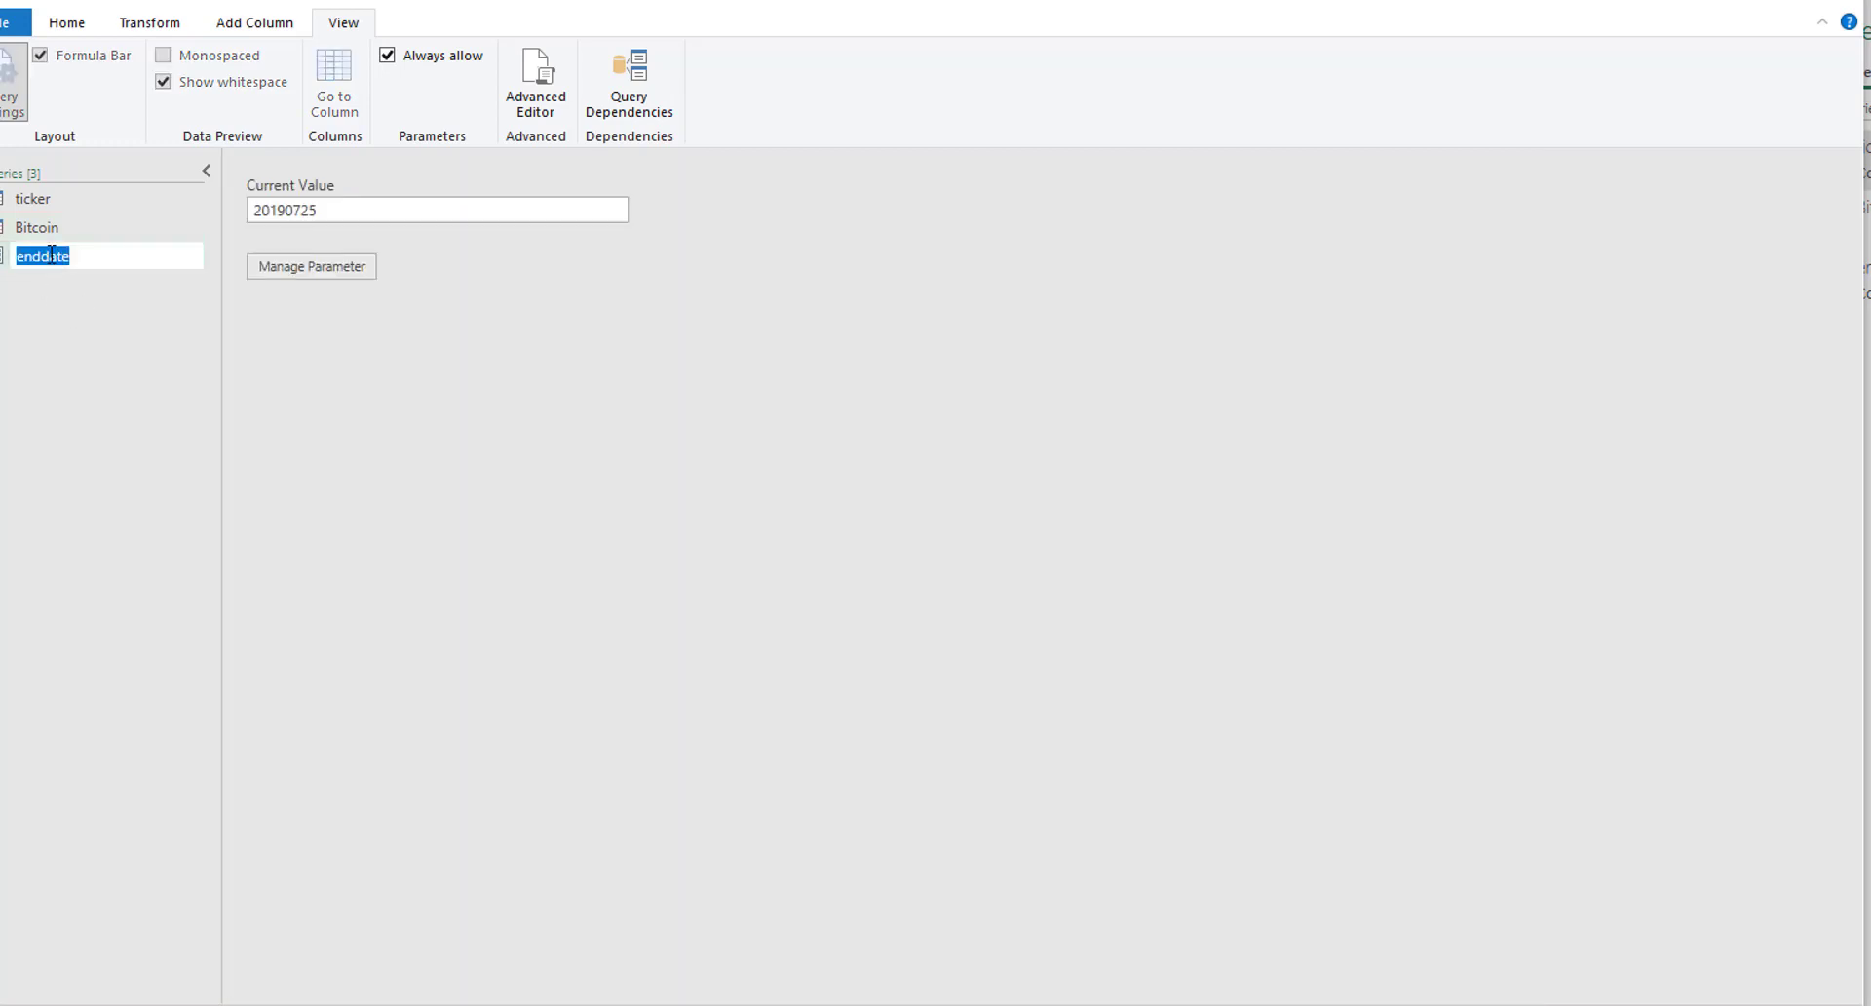
left_click(321, 211)
key("BackSpace")
key("BackSpace")
type("26")
key("Return")
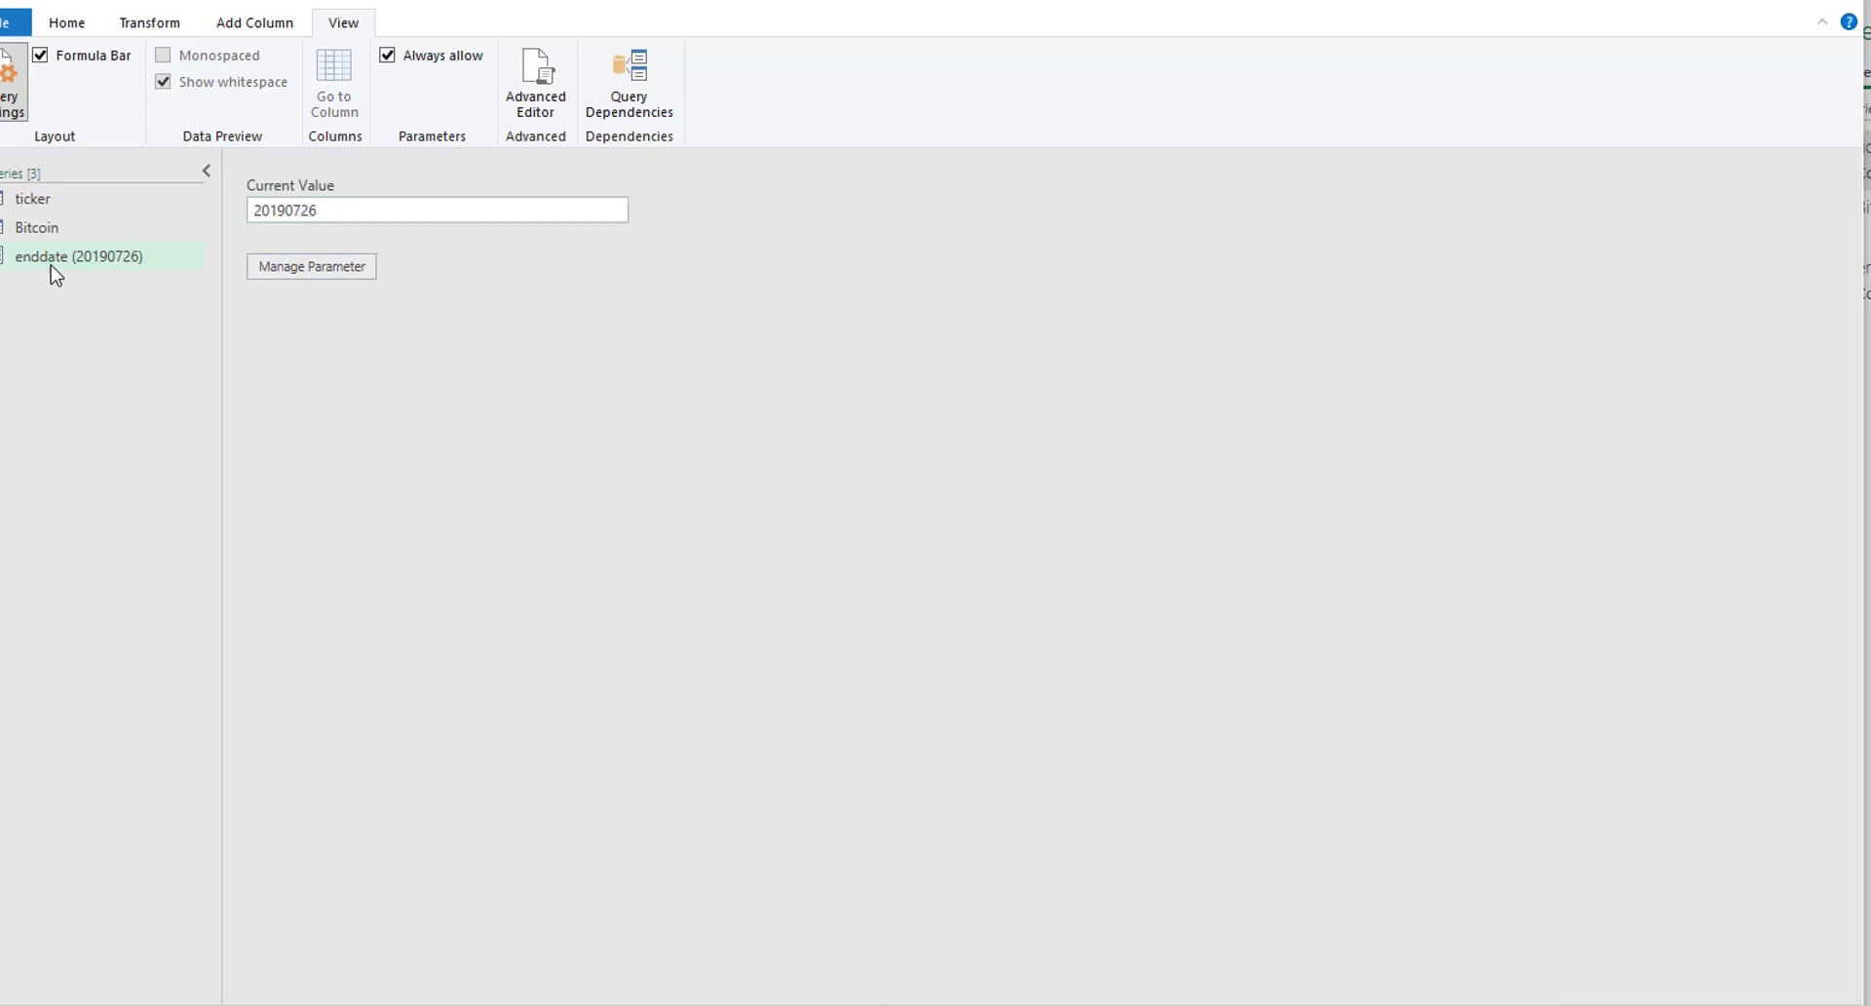
left_click(37, 226)
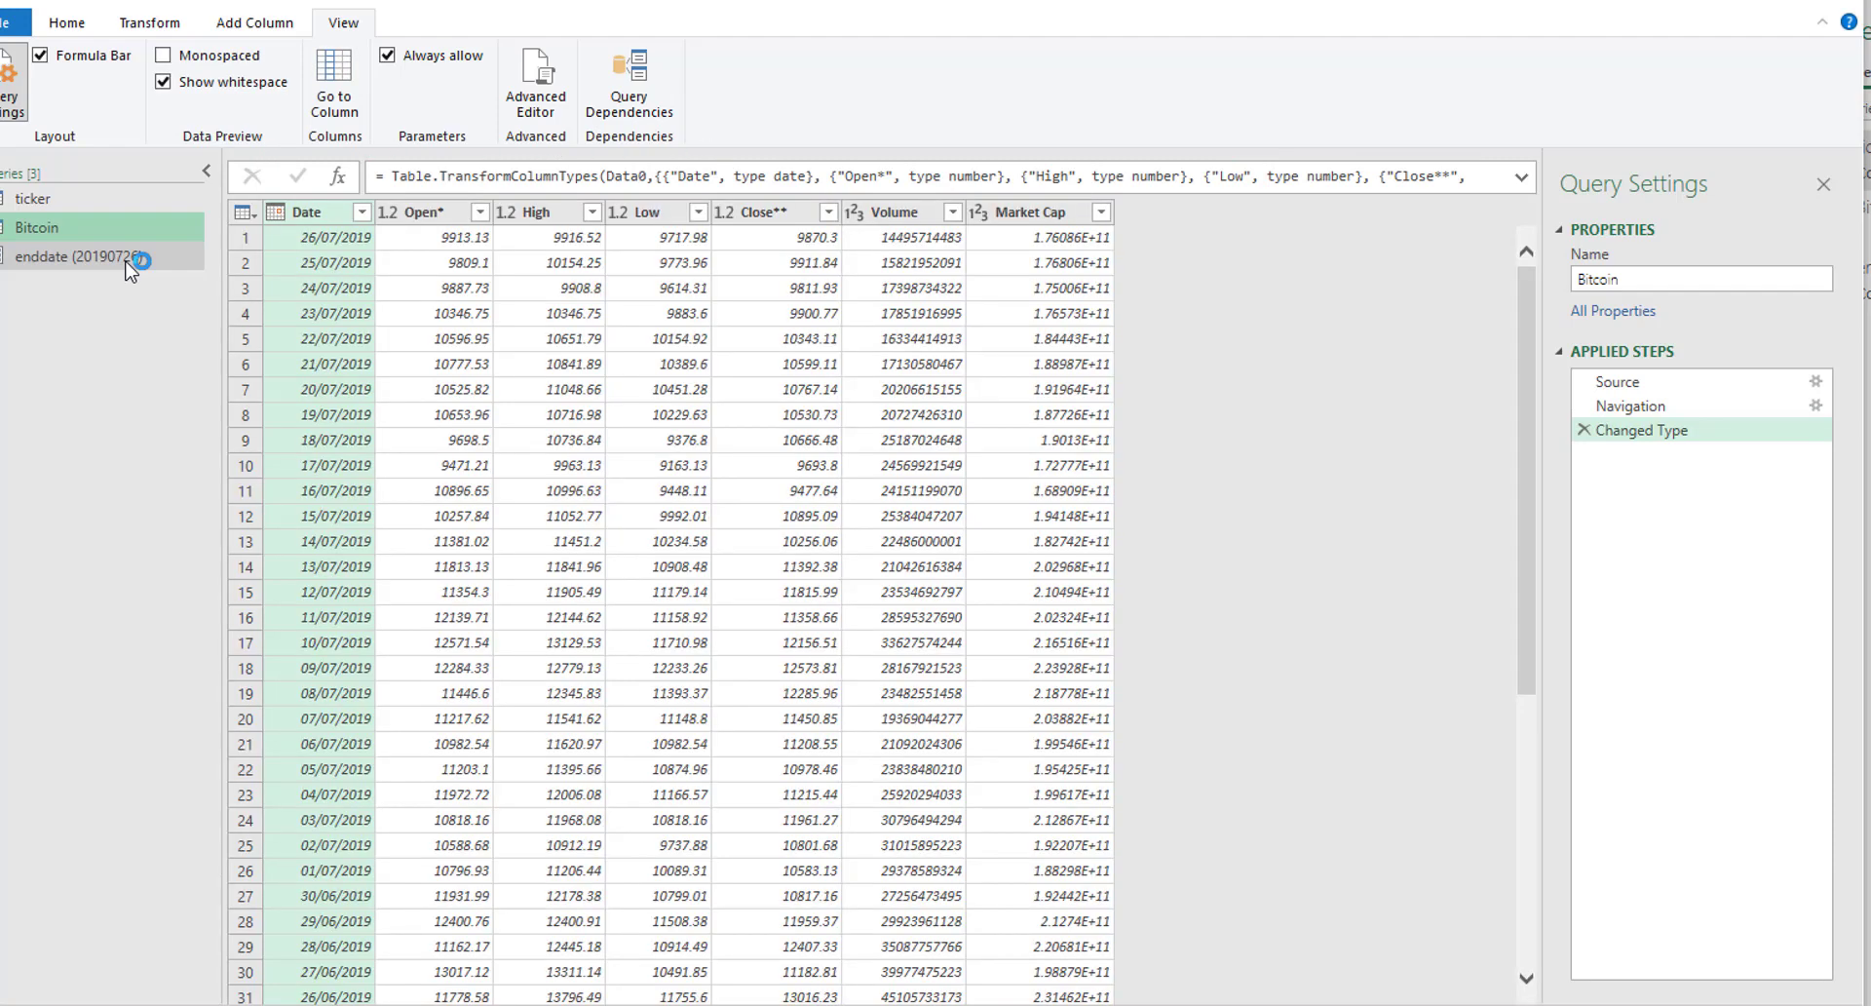
Add a custom column named coin to the Bitcoin query with the formula = "Bitcoin"
left_click(226, 29)
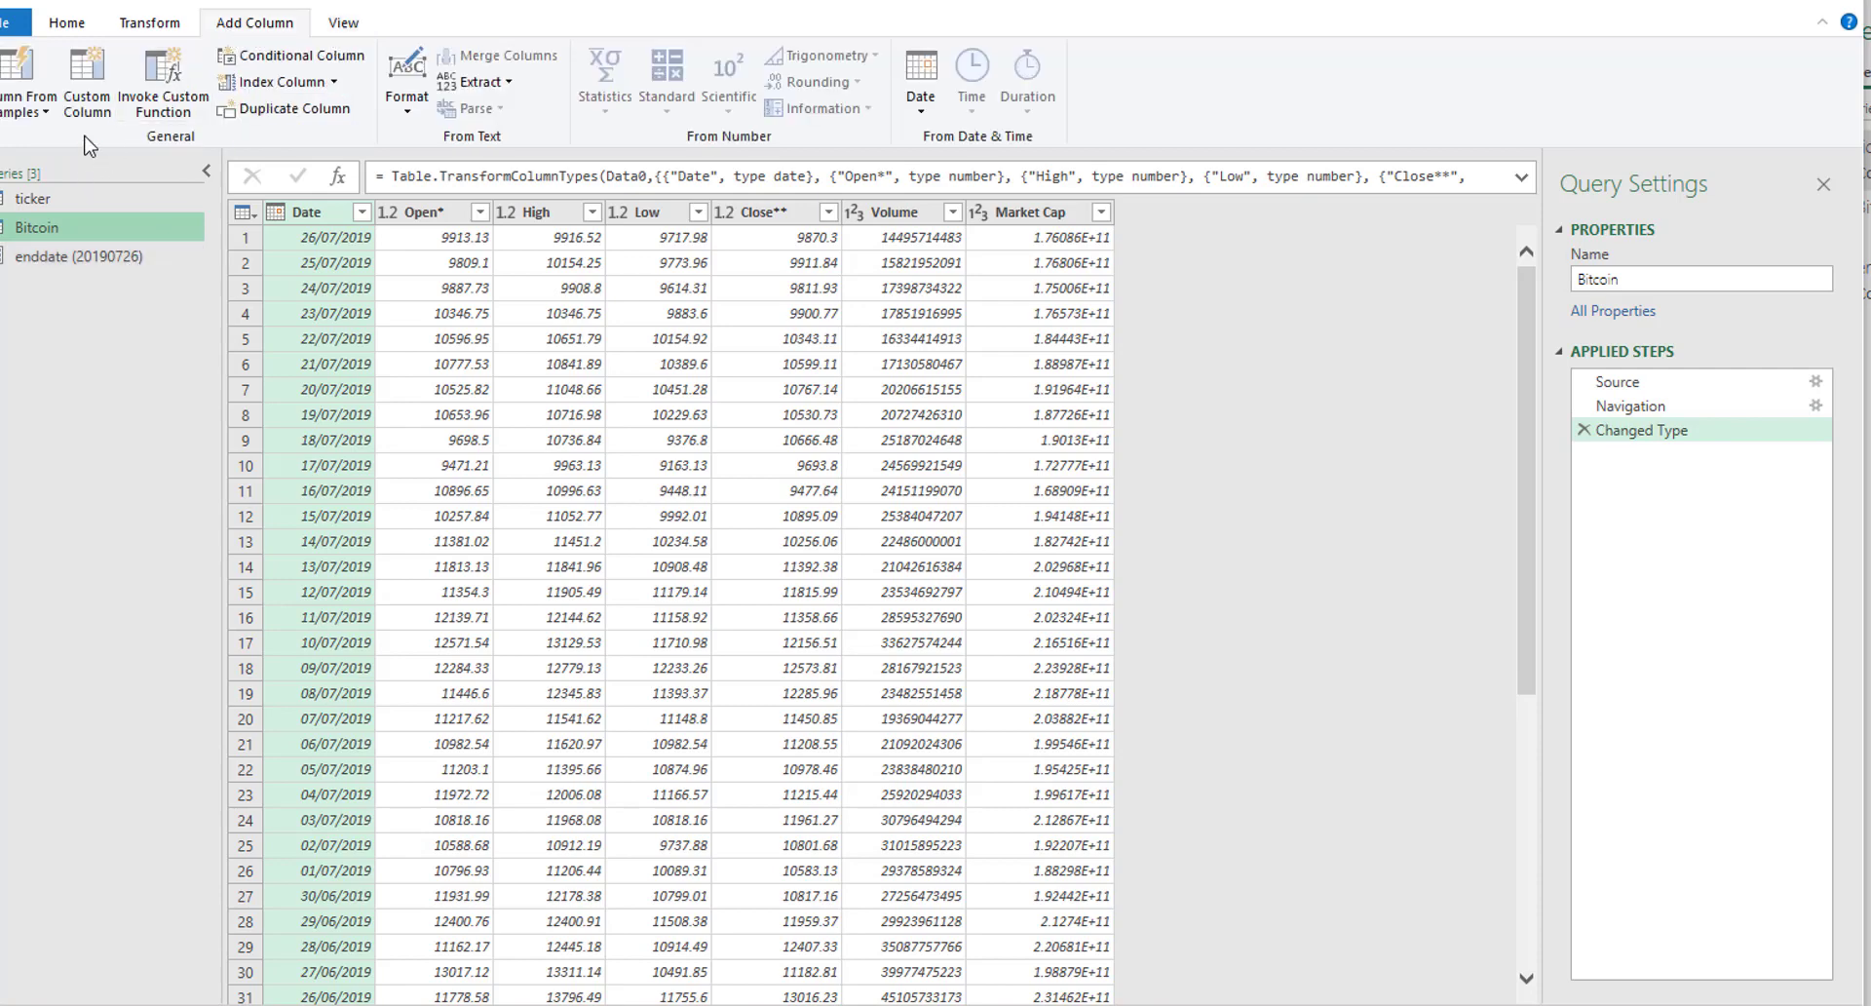
left_click(88, 99)
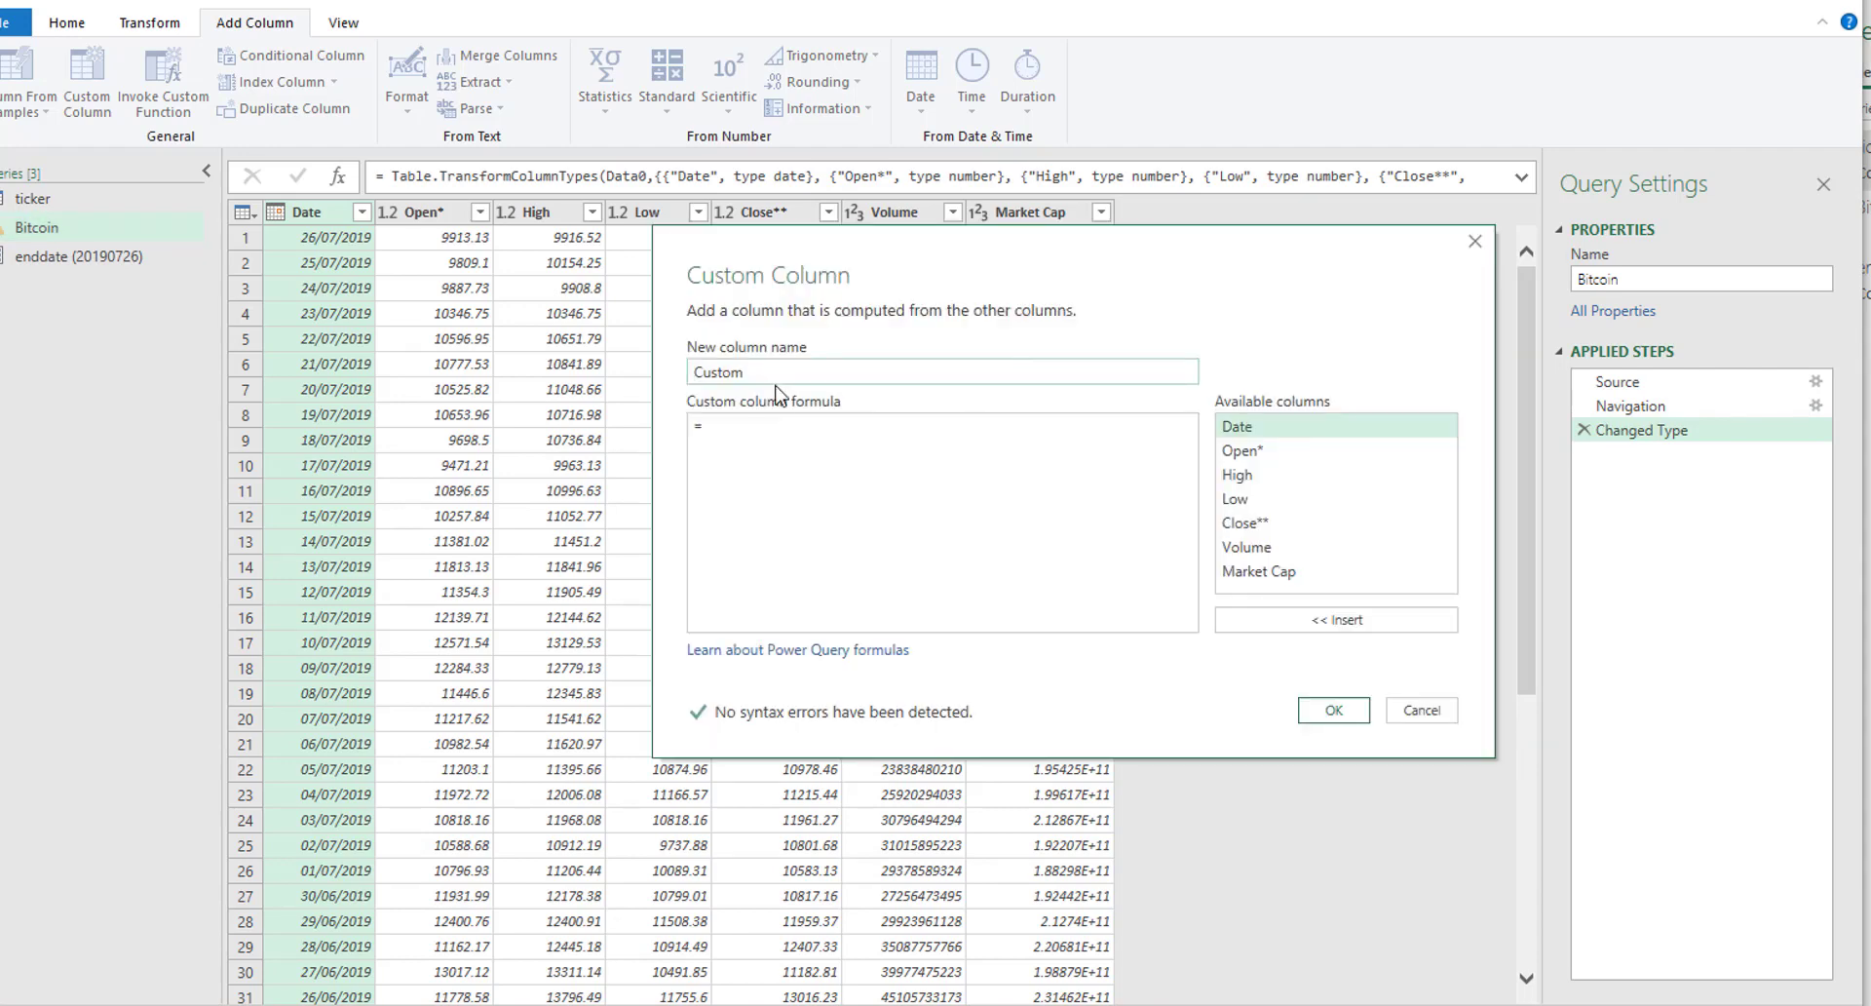
double_click(769, 365)
type("coin")
left_click(725, 420)
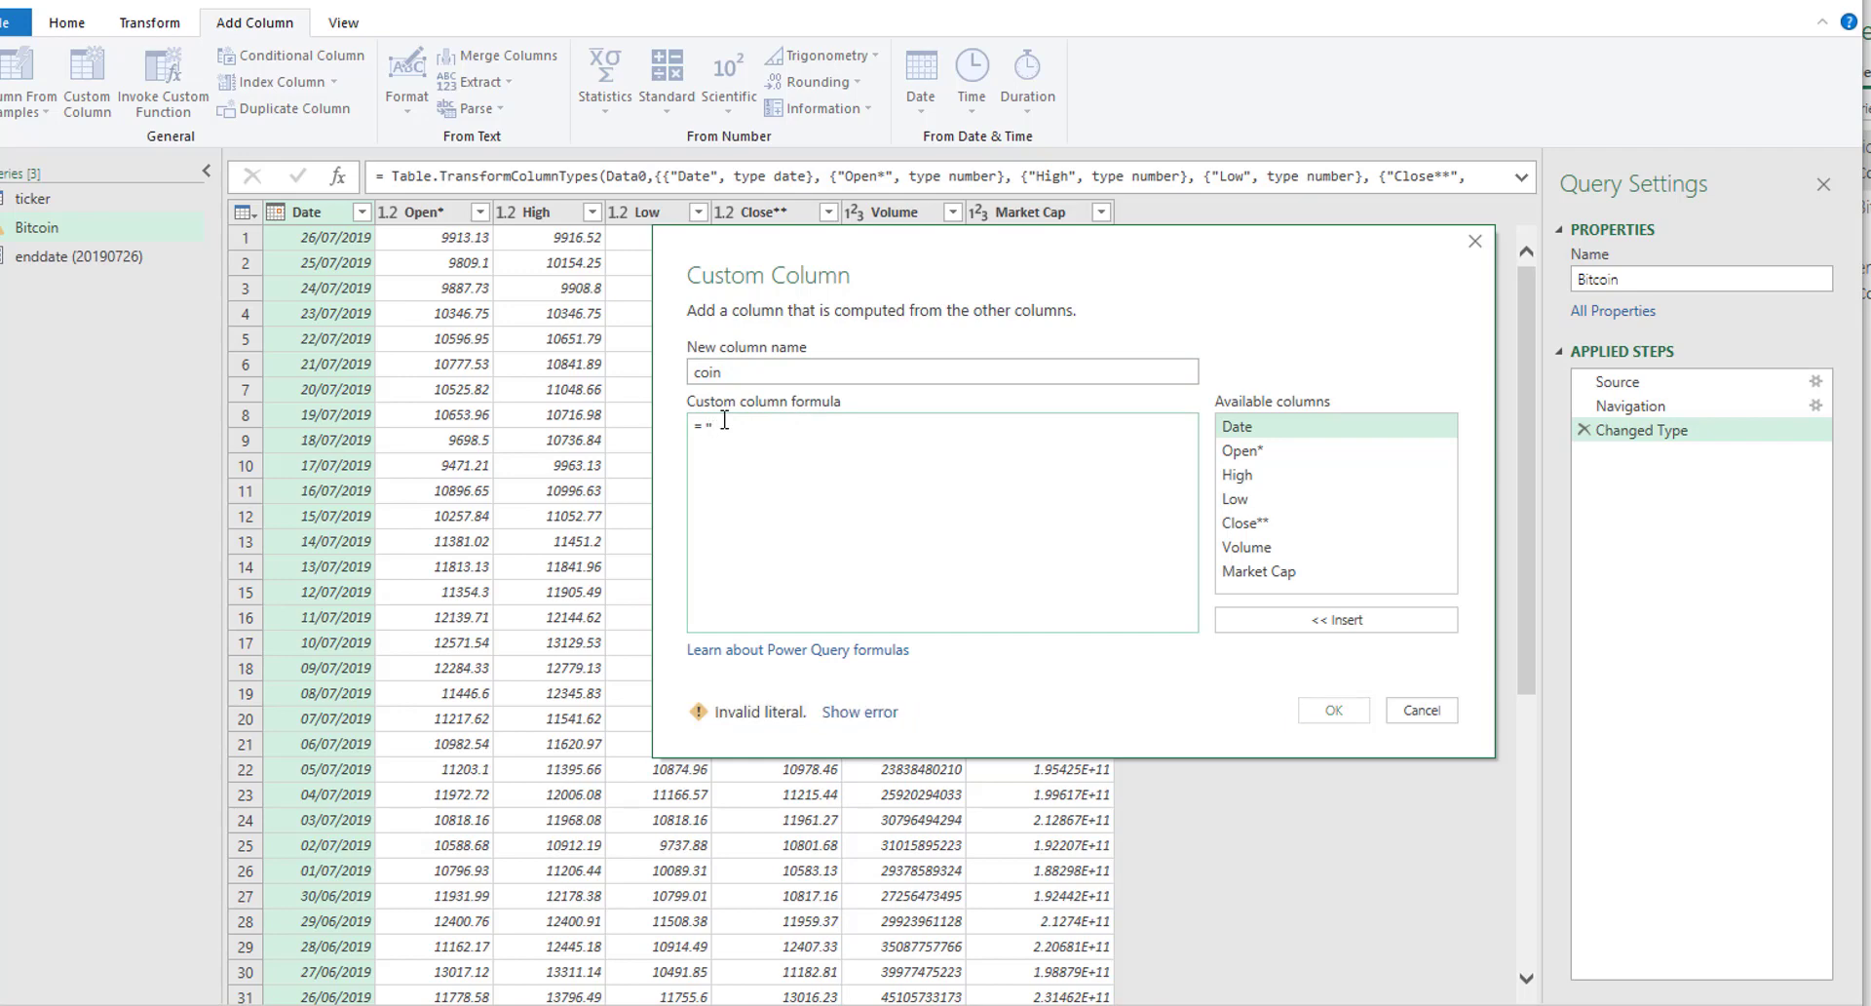
type("\"Bitcoin\"")
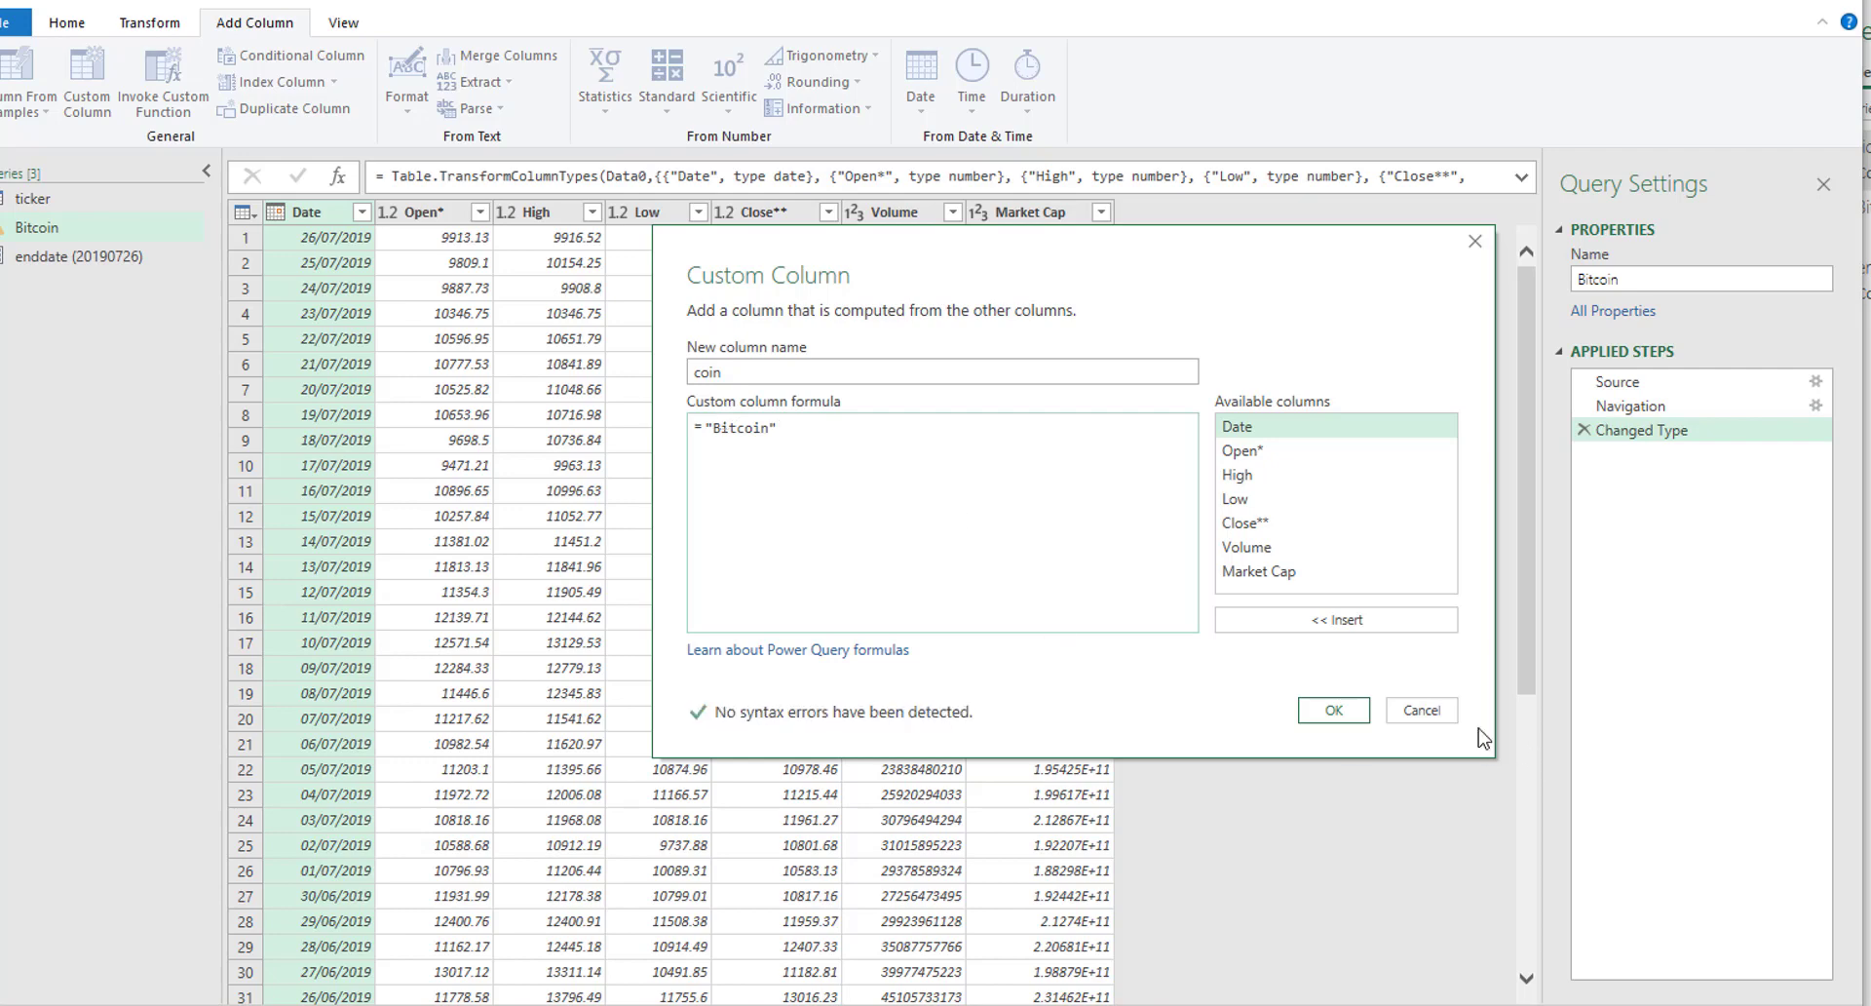
left_click(1334, 714)
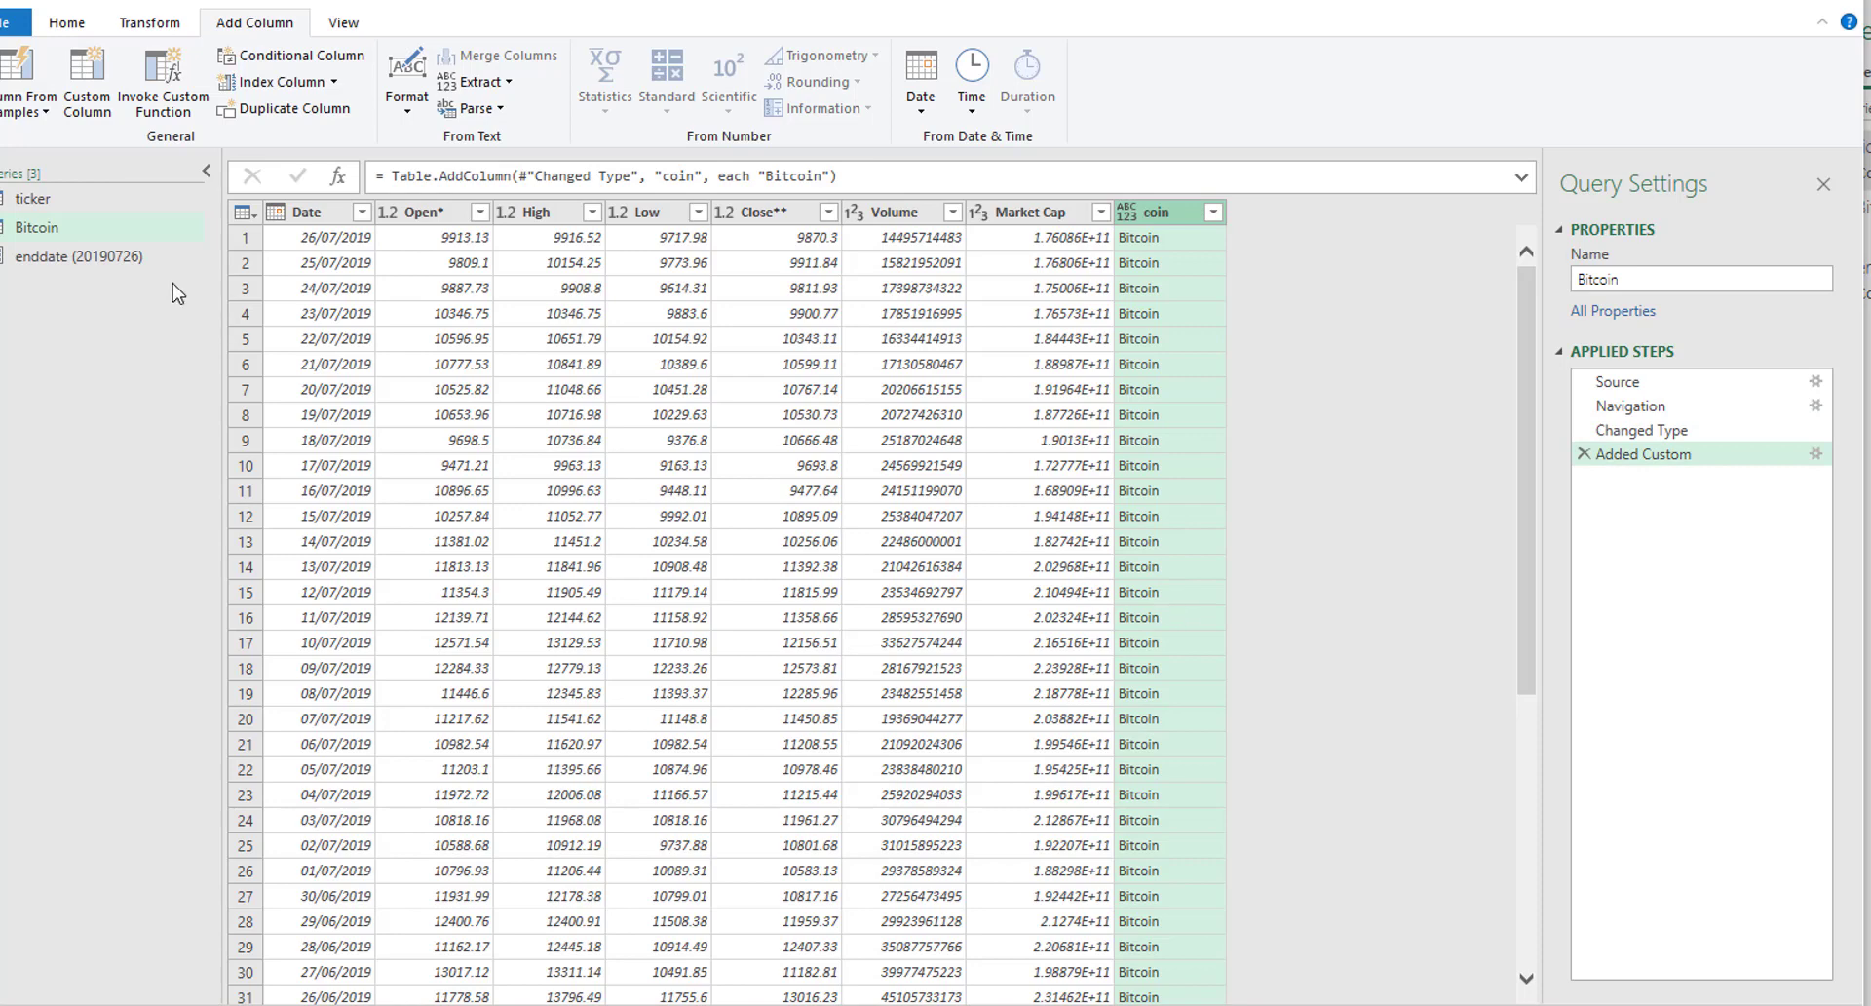
Duplicate the Bitcoin query and rename the copy as EOS
right_click(41, 236)
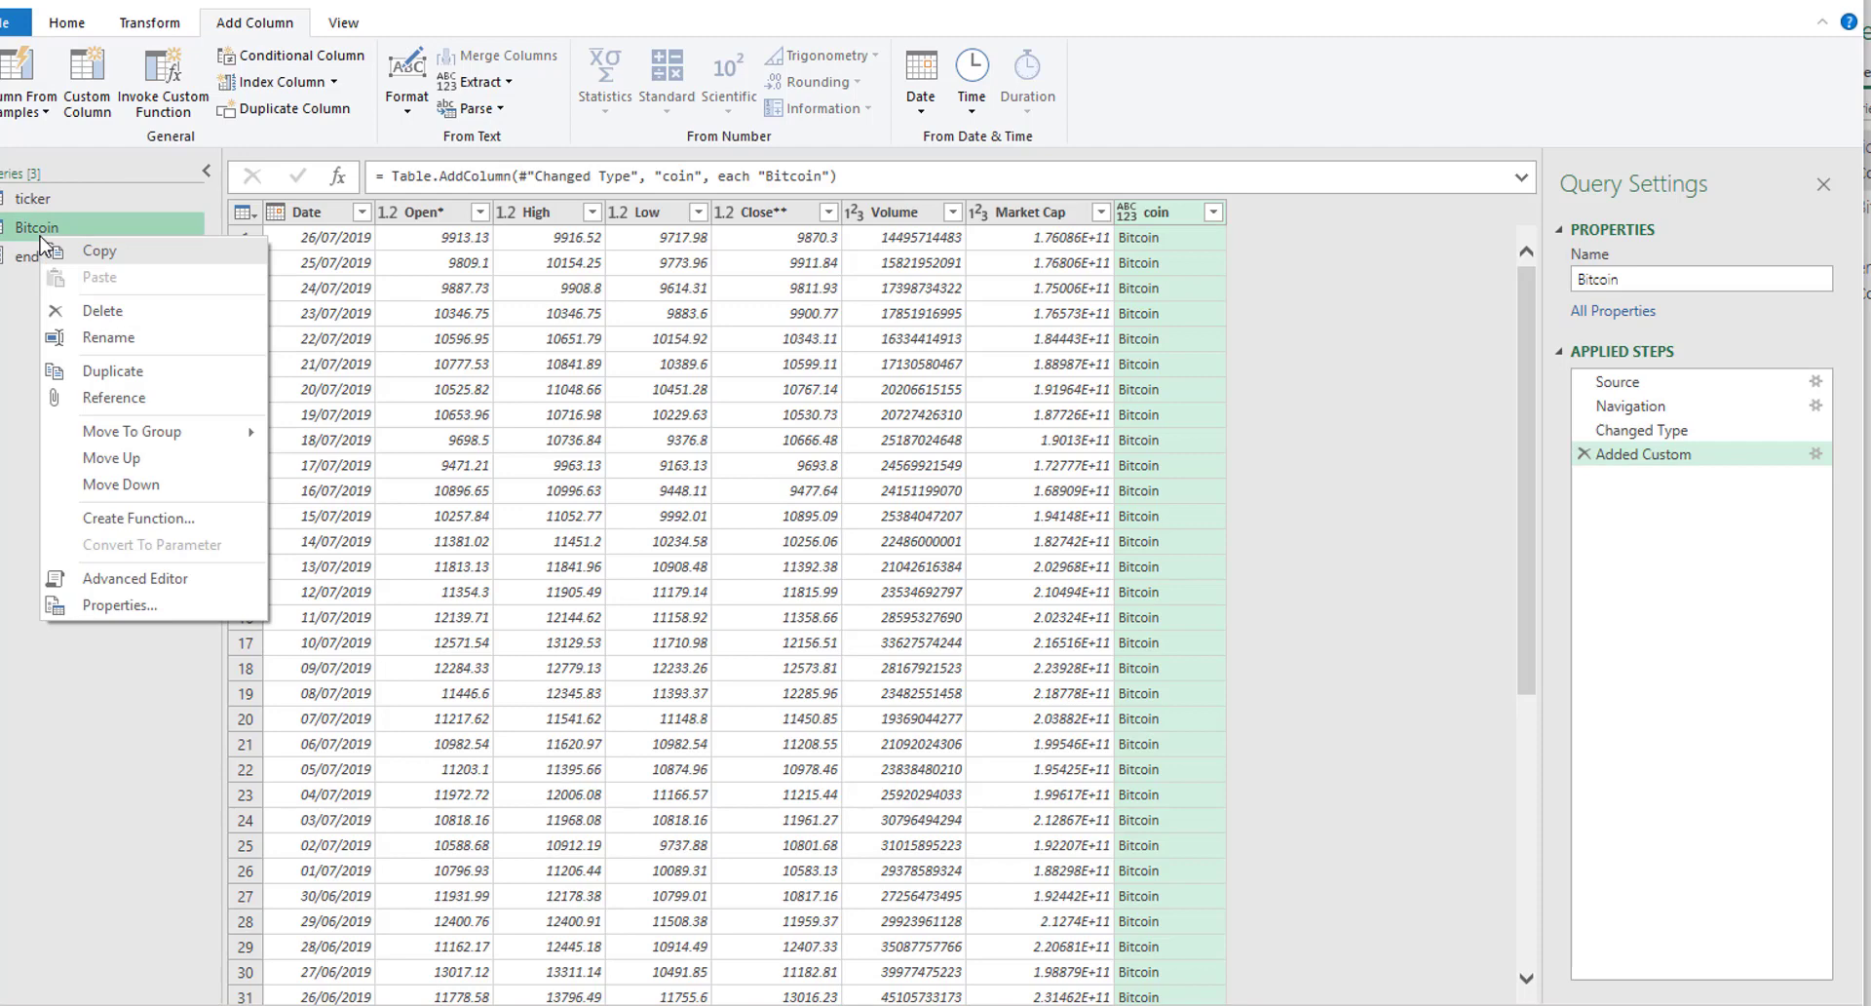
left_click(108, 370)
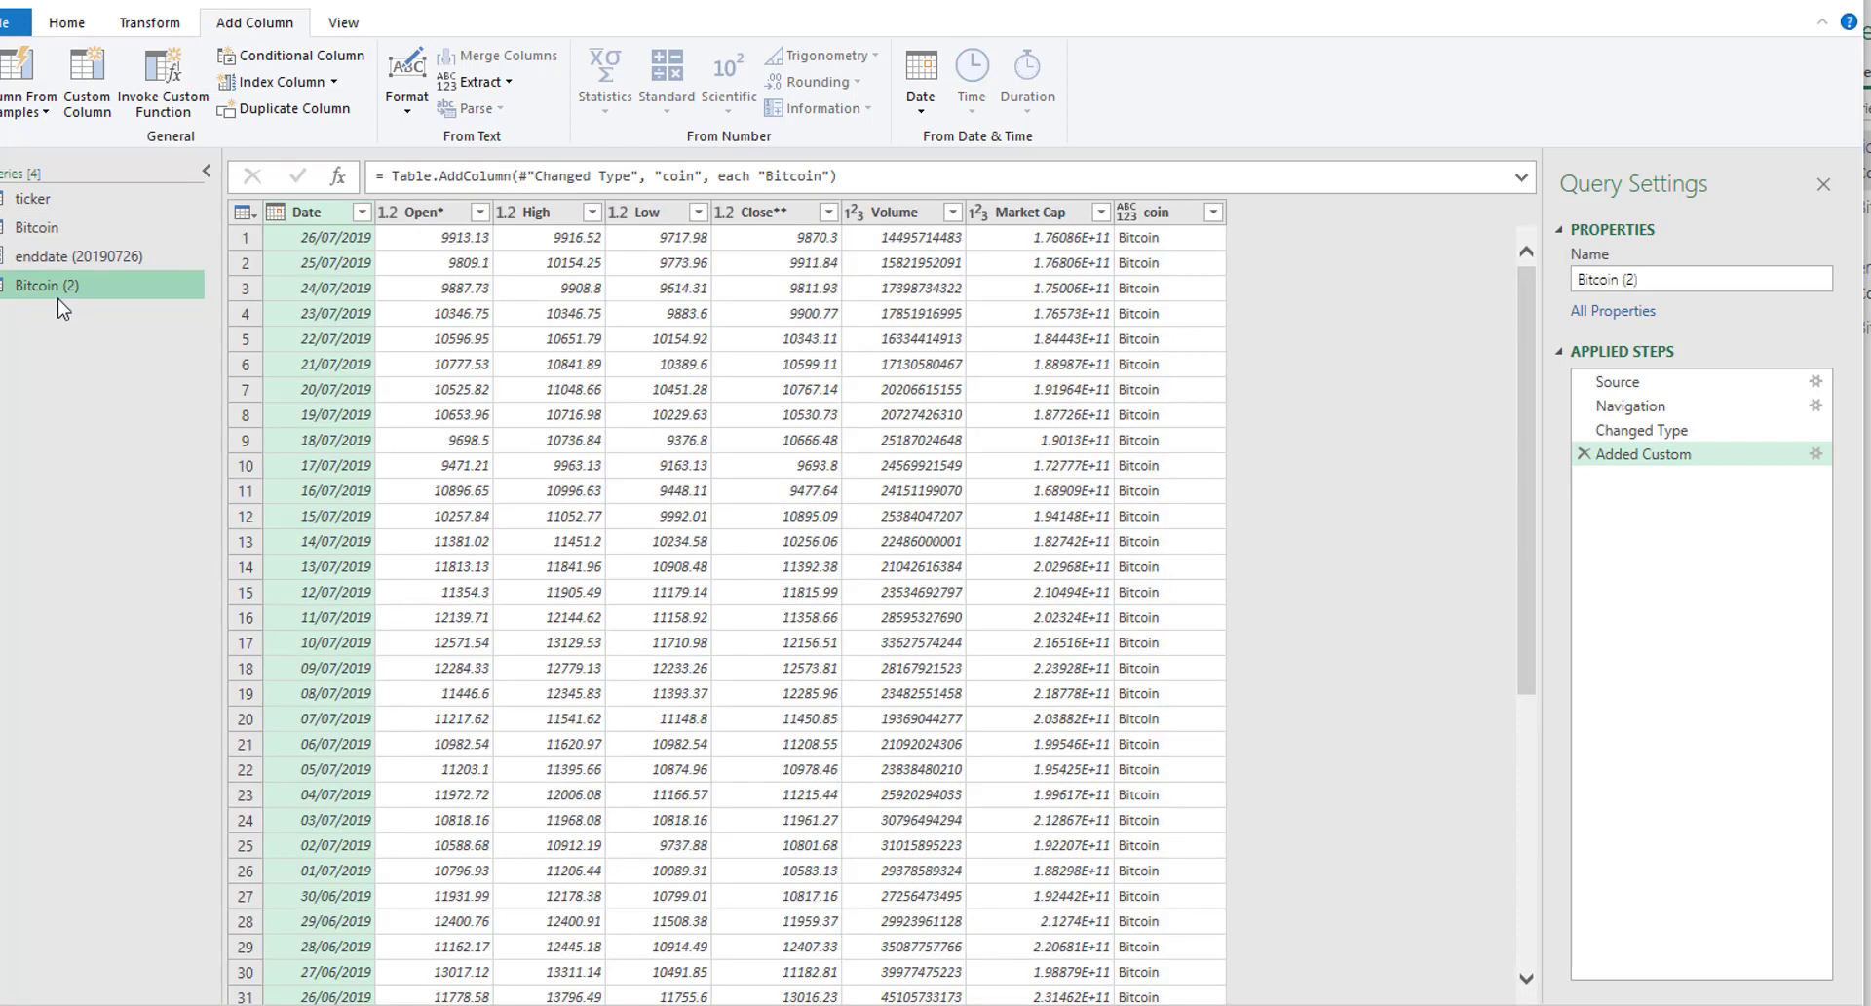
left_click(1653, 280)
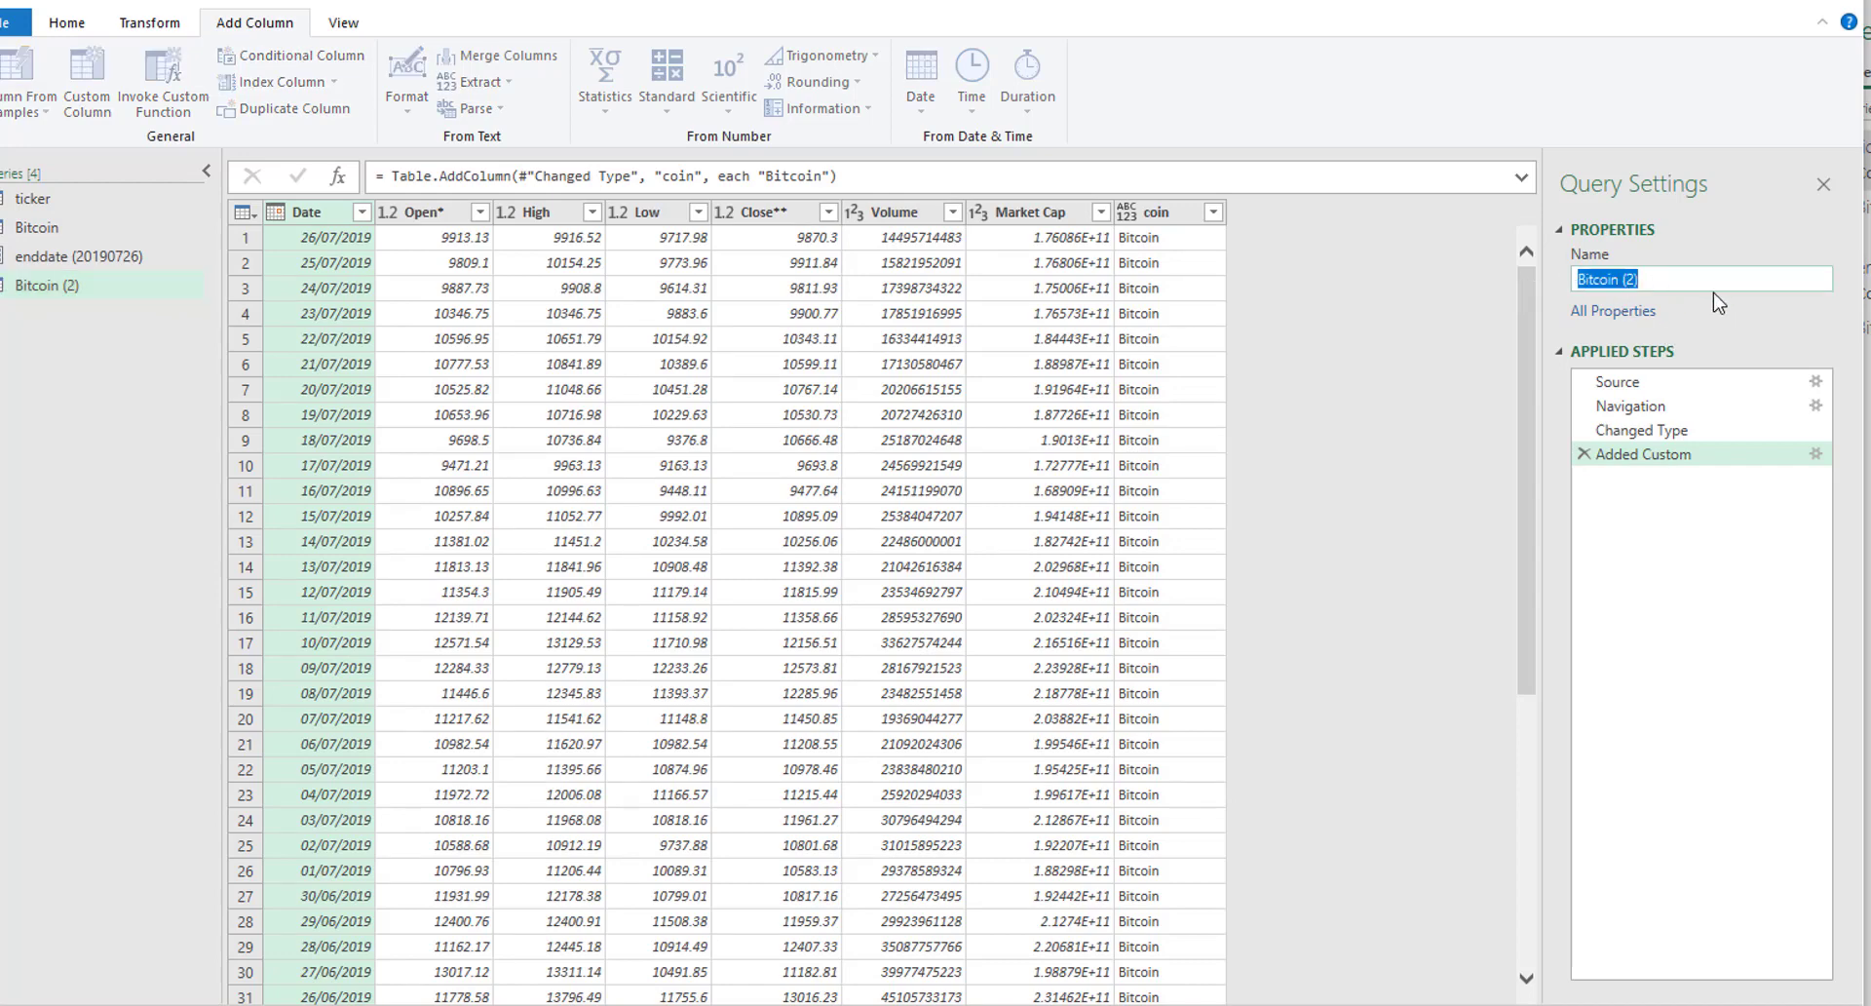
left_click(1649, 279)
key("ctrl+a")
type("EOS")
left_click(1828, 448)
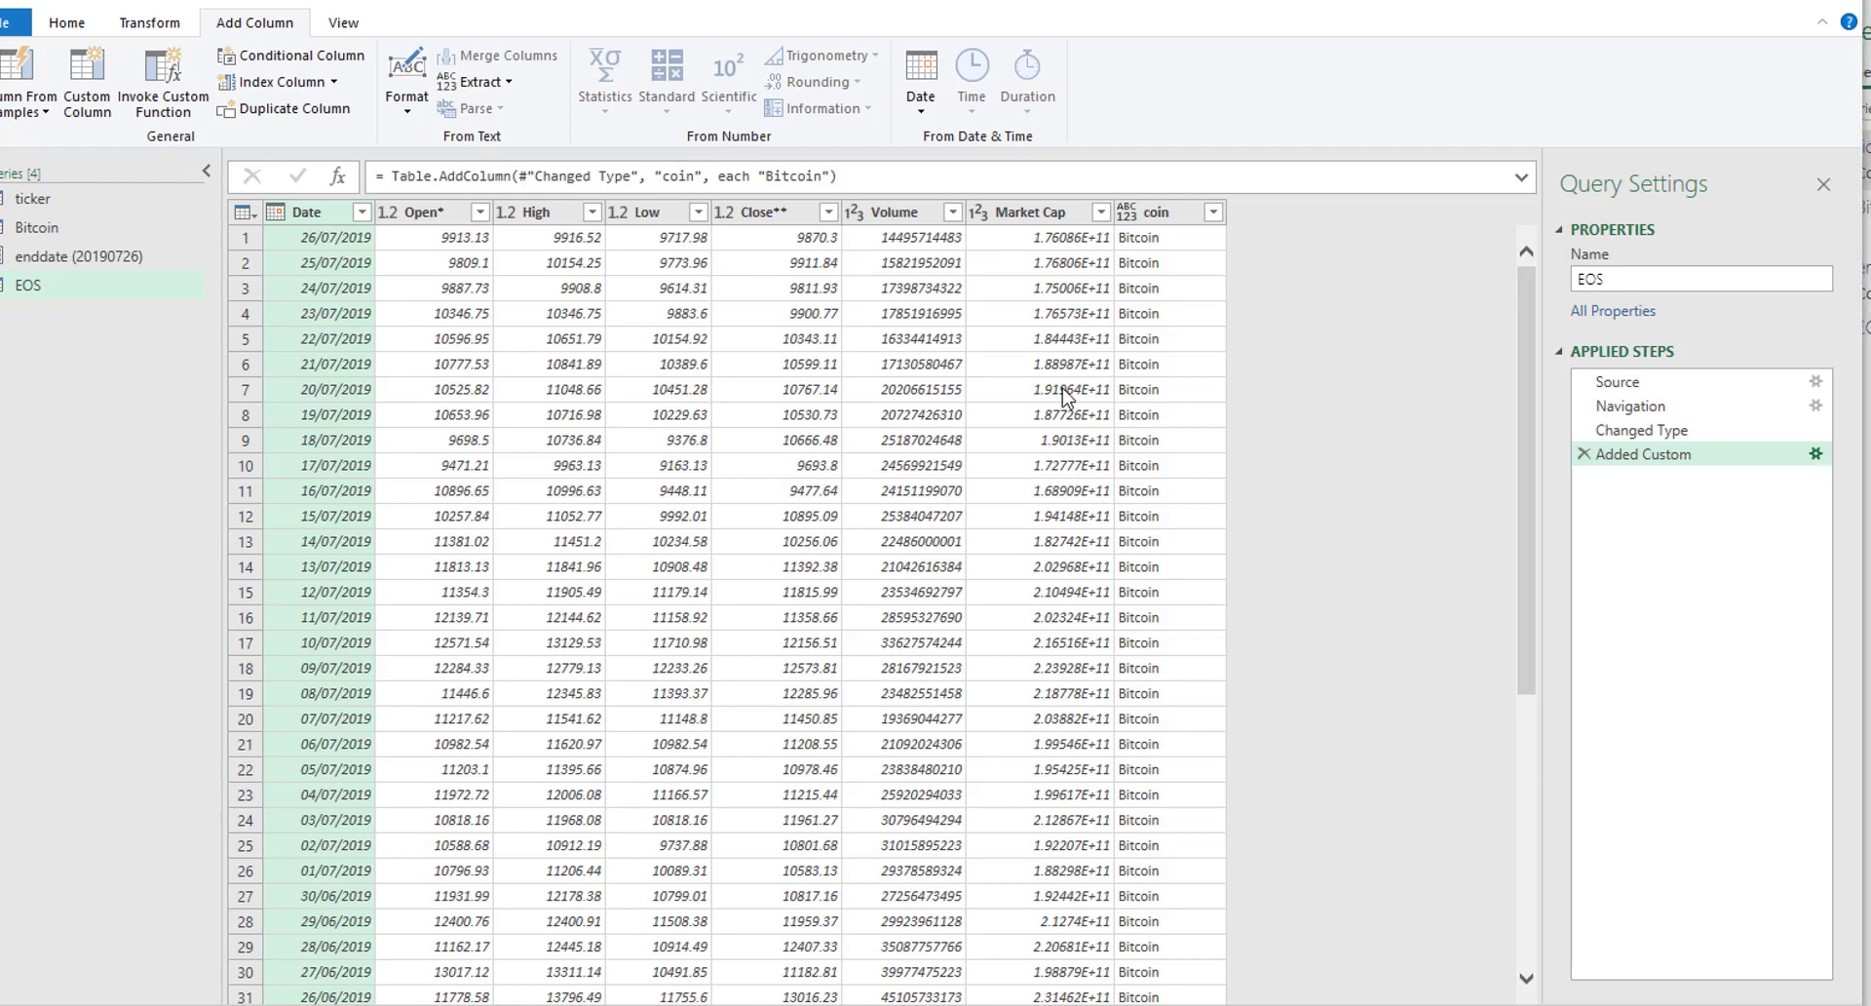
Change the coin column's formula in the EOS query to = "EOS"
left_click(1815, 455)
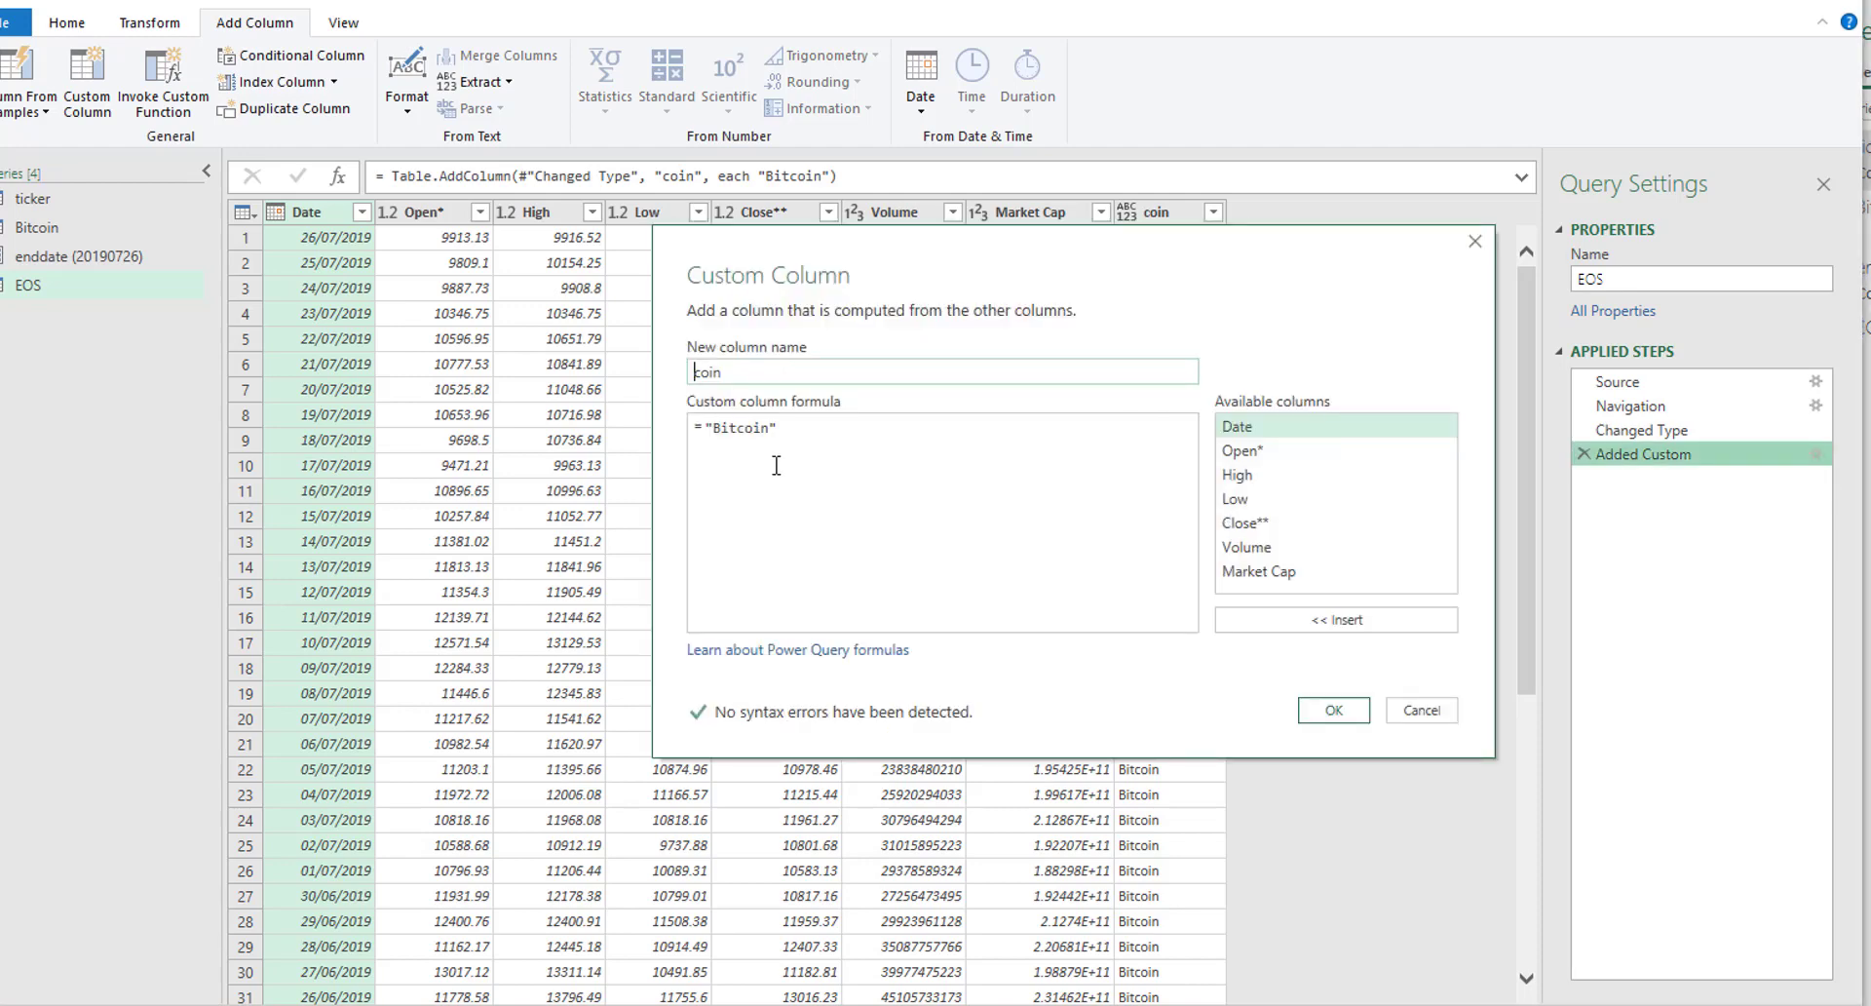
left_click(768, 429)
double_click(737, 429)
type("EOS")
left_click(1332, 709)
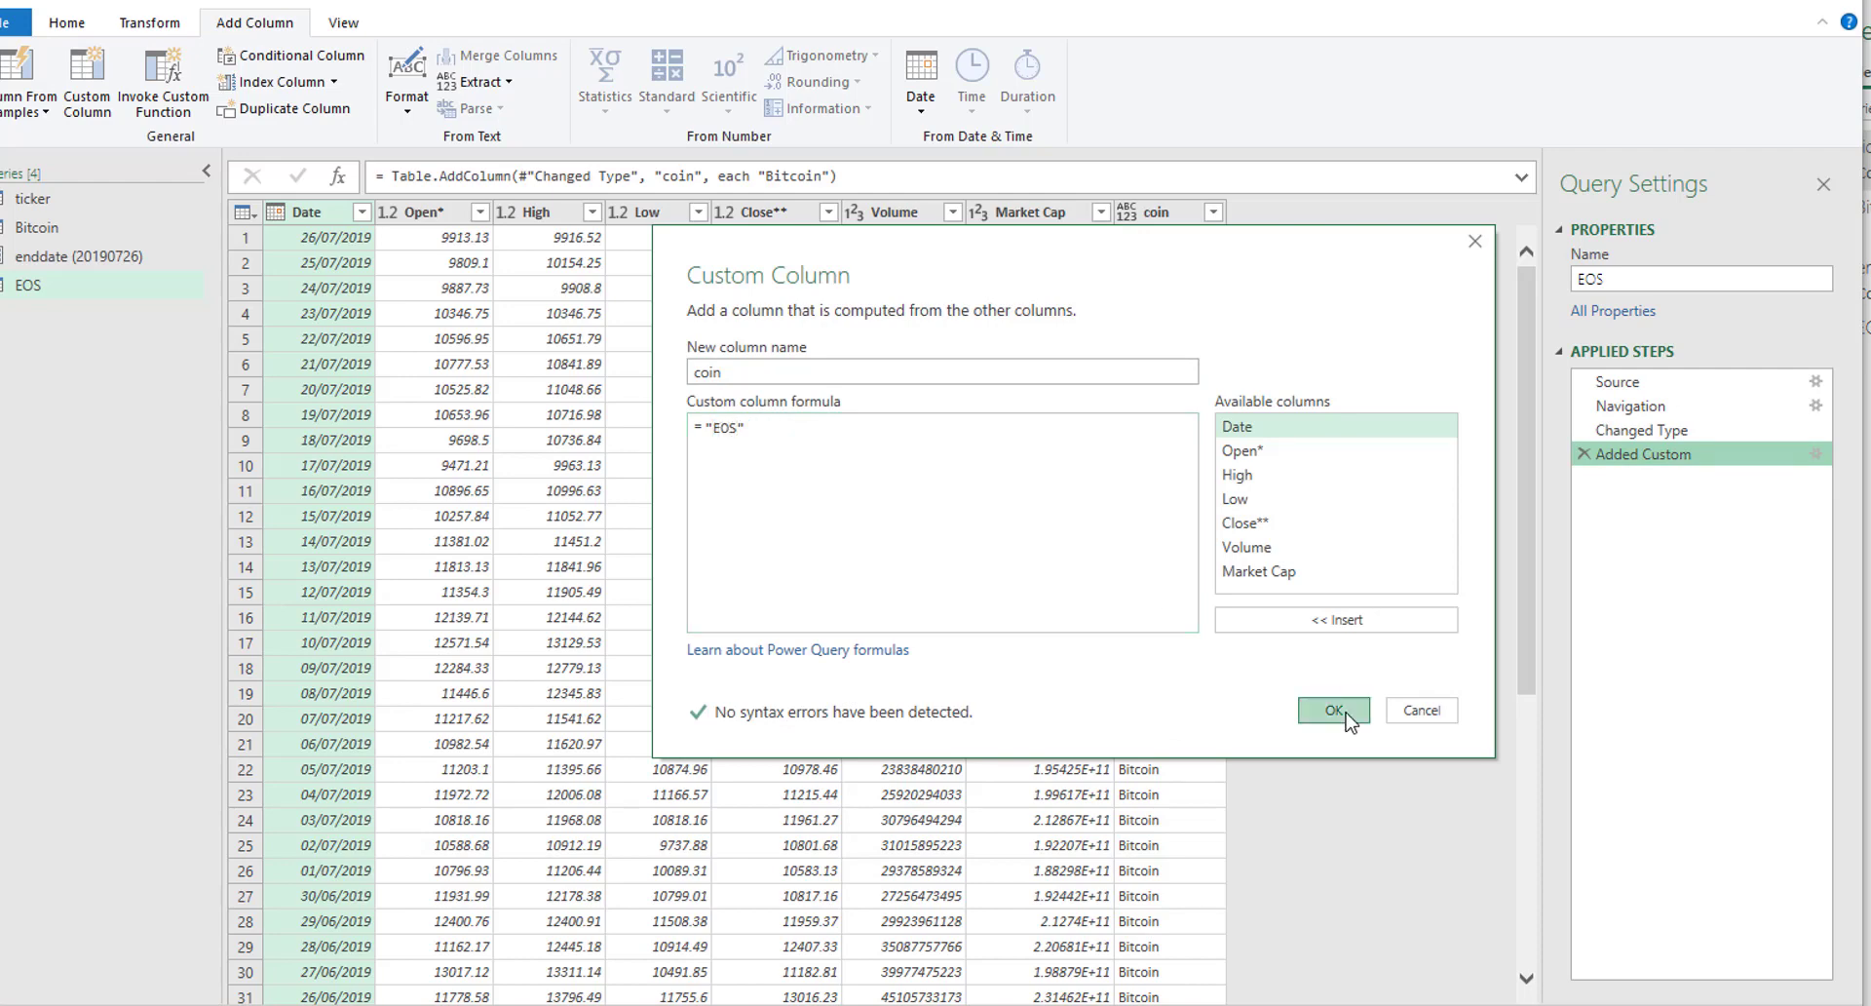
Replace the currency name in the EOS query's source URL with EOS, keeping the enddate part, and apply the change
left_click(1683, 382)
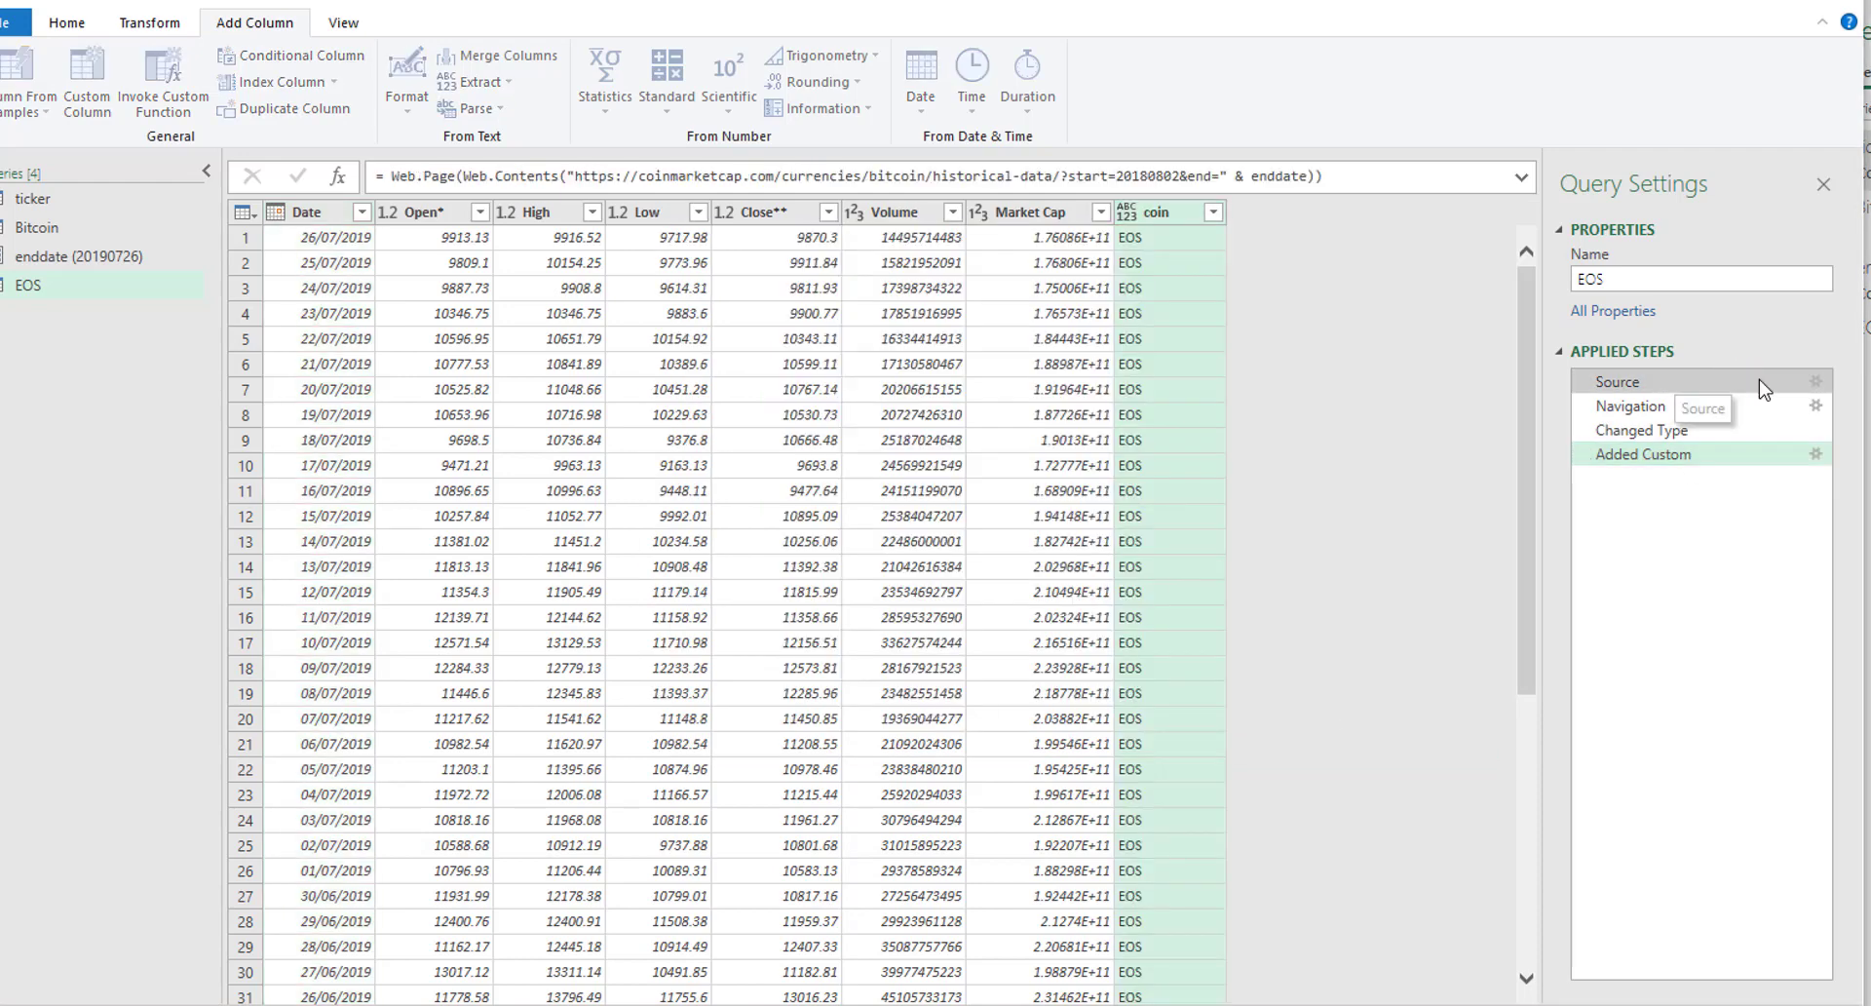
left_click(1815, 382)
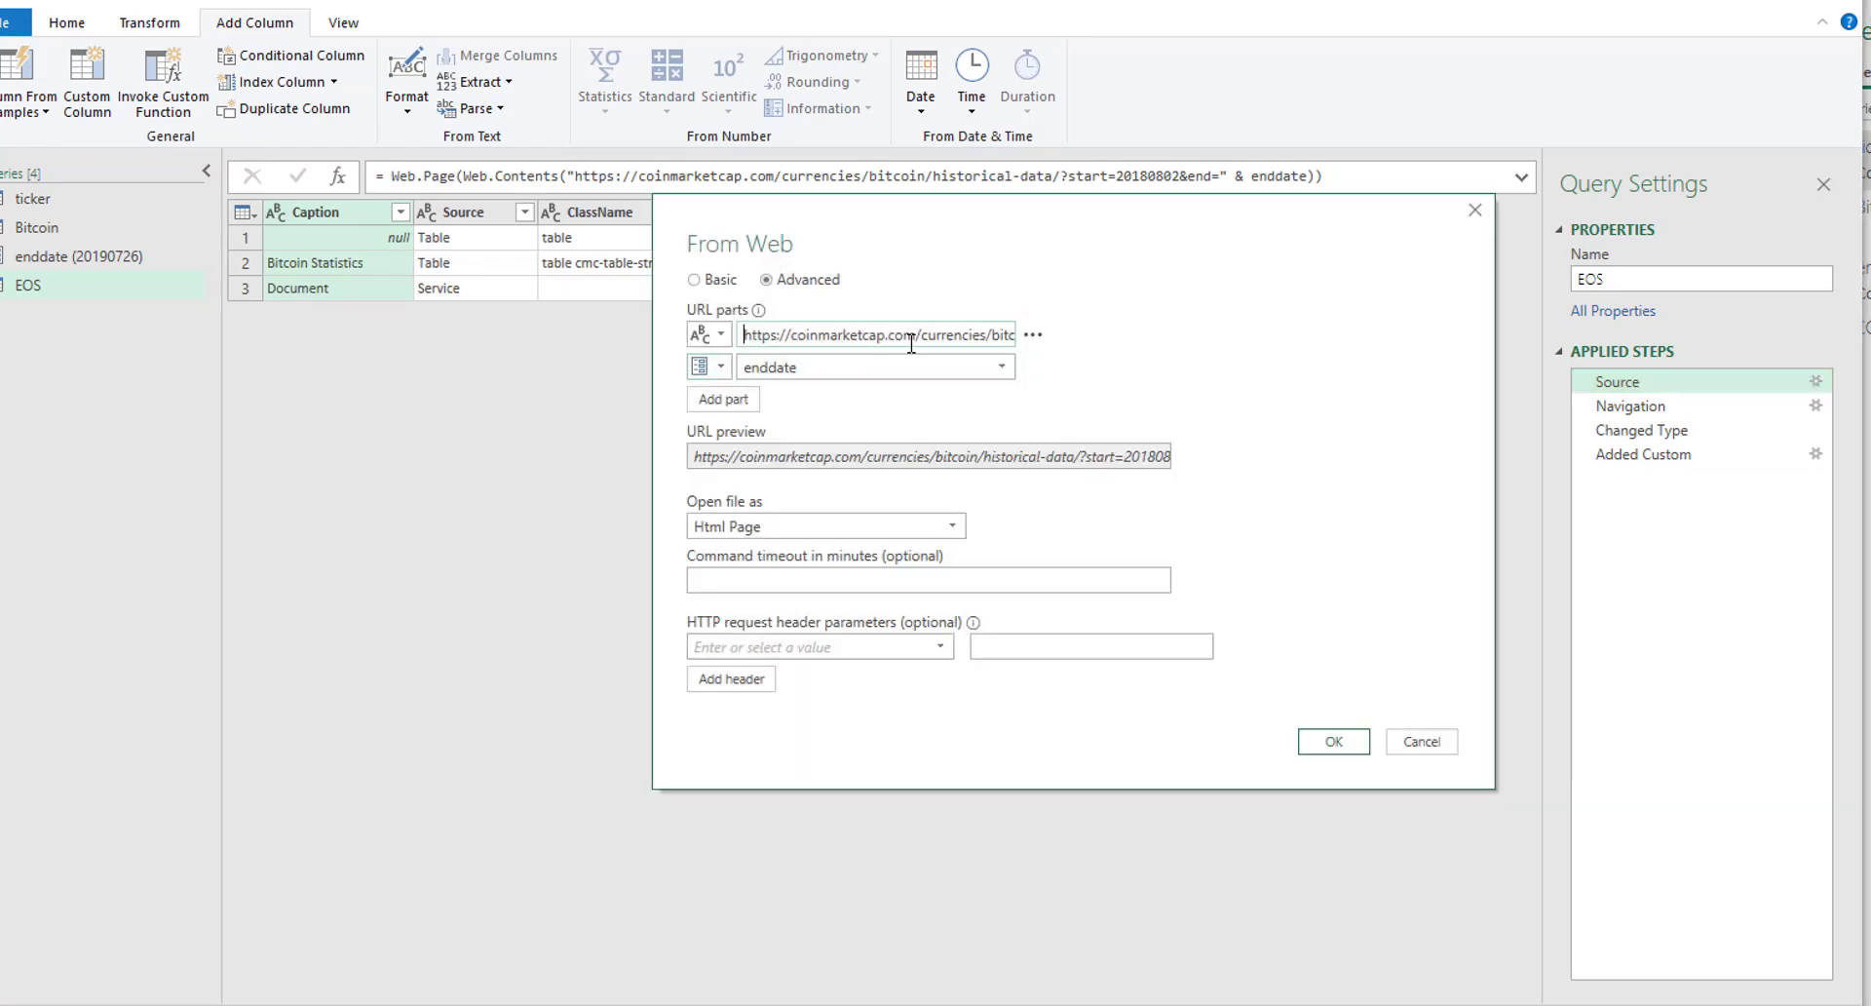
key("Right")
key("Right")
key("Right")
key("Right")
key("Right")
key("Right")
key("Right")
key("Right")
key("Right")
key("Right")
key("Right")
key("Right")
key("Right")
key("Right")
key("Right")
key("Right")
key("Right")
key("Right")
key("Right")
key("Right")
key("Right")
key("Right")
key("Right")
key("Right")
key("BackSpace")
key("BackSpace")
key("BackSpace")
key("BackSpace")
key("BackSpace")
key("BackSpace")
key("BackSpace")
type("EOS")
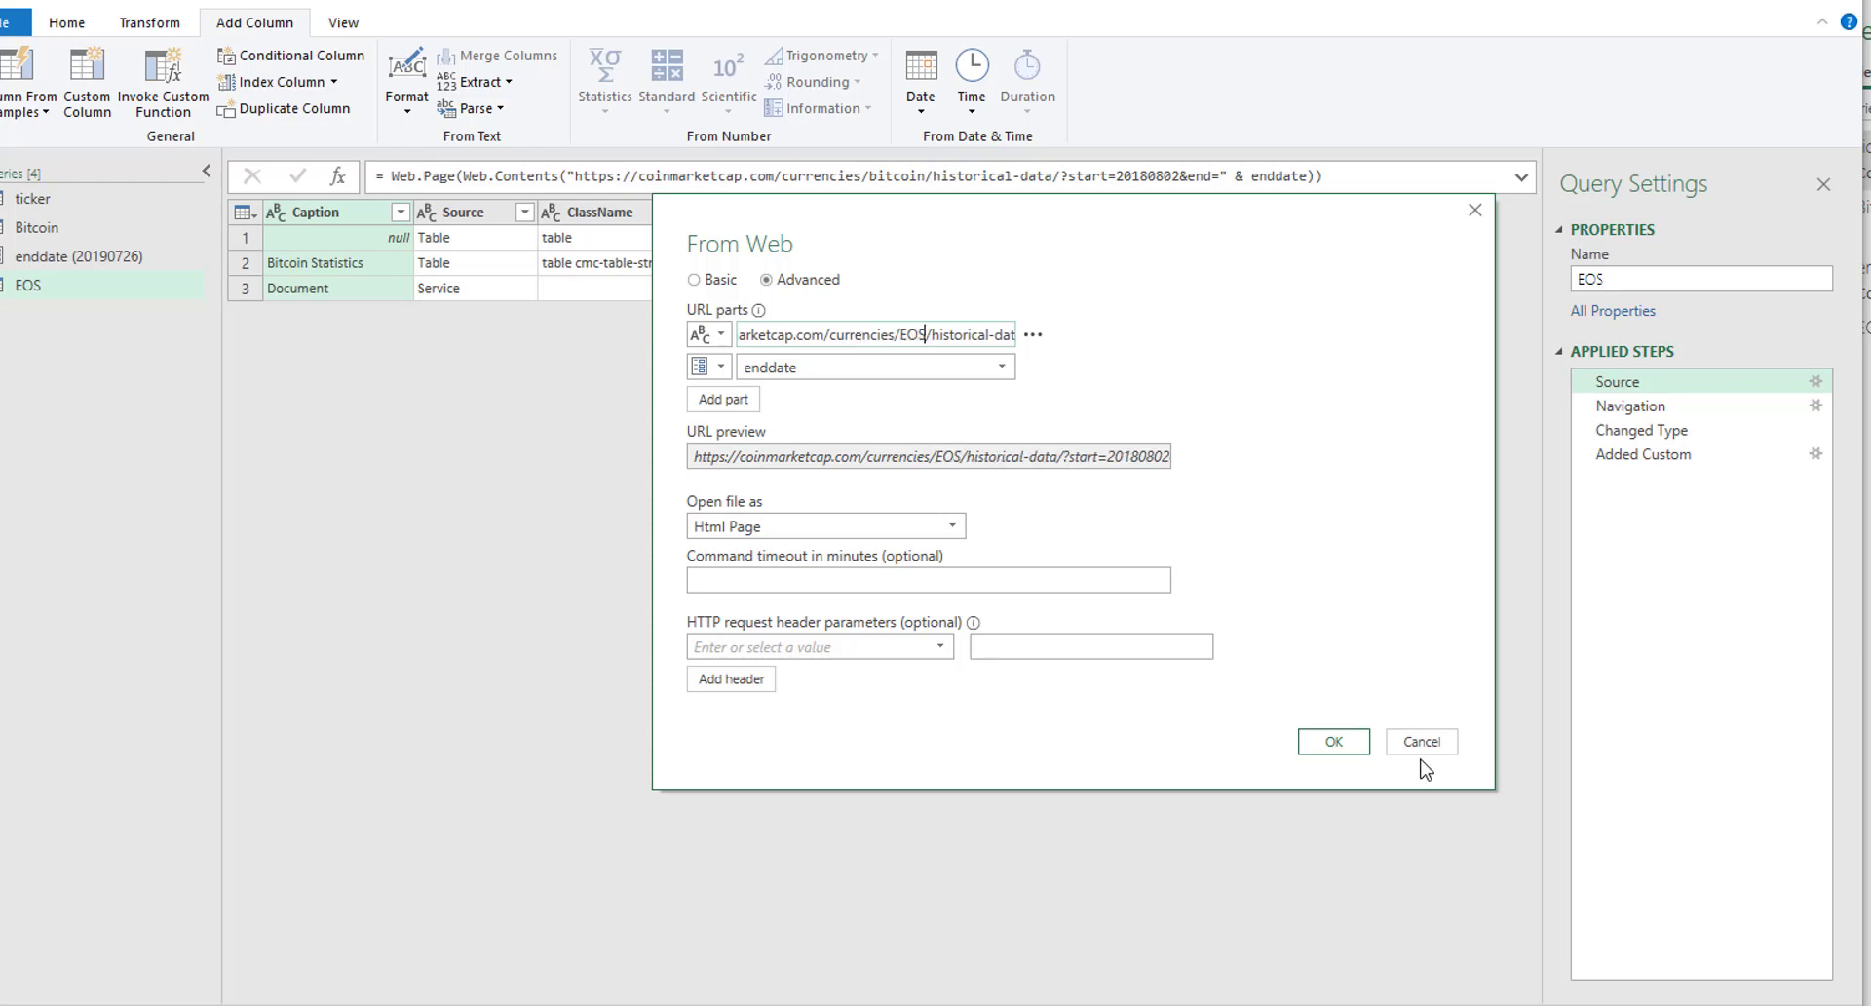
left_click(1337, 740)
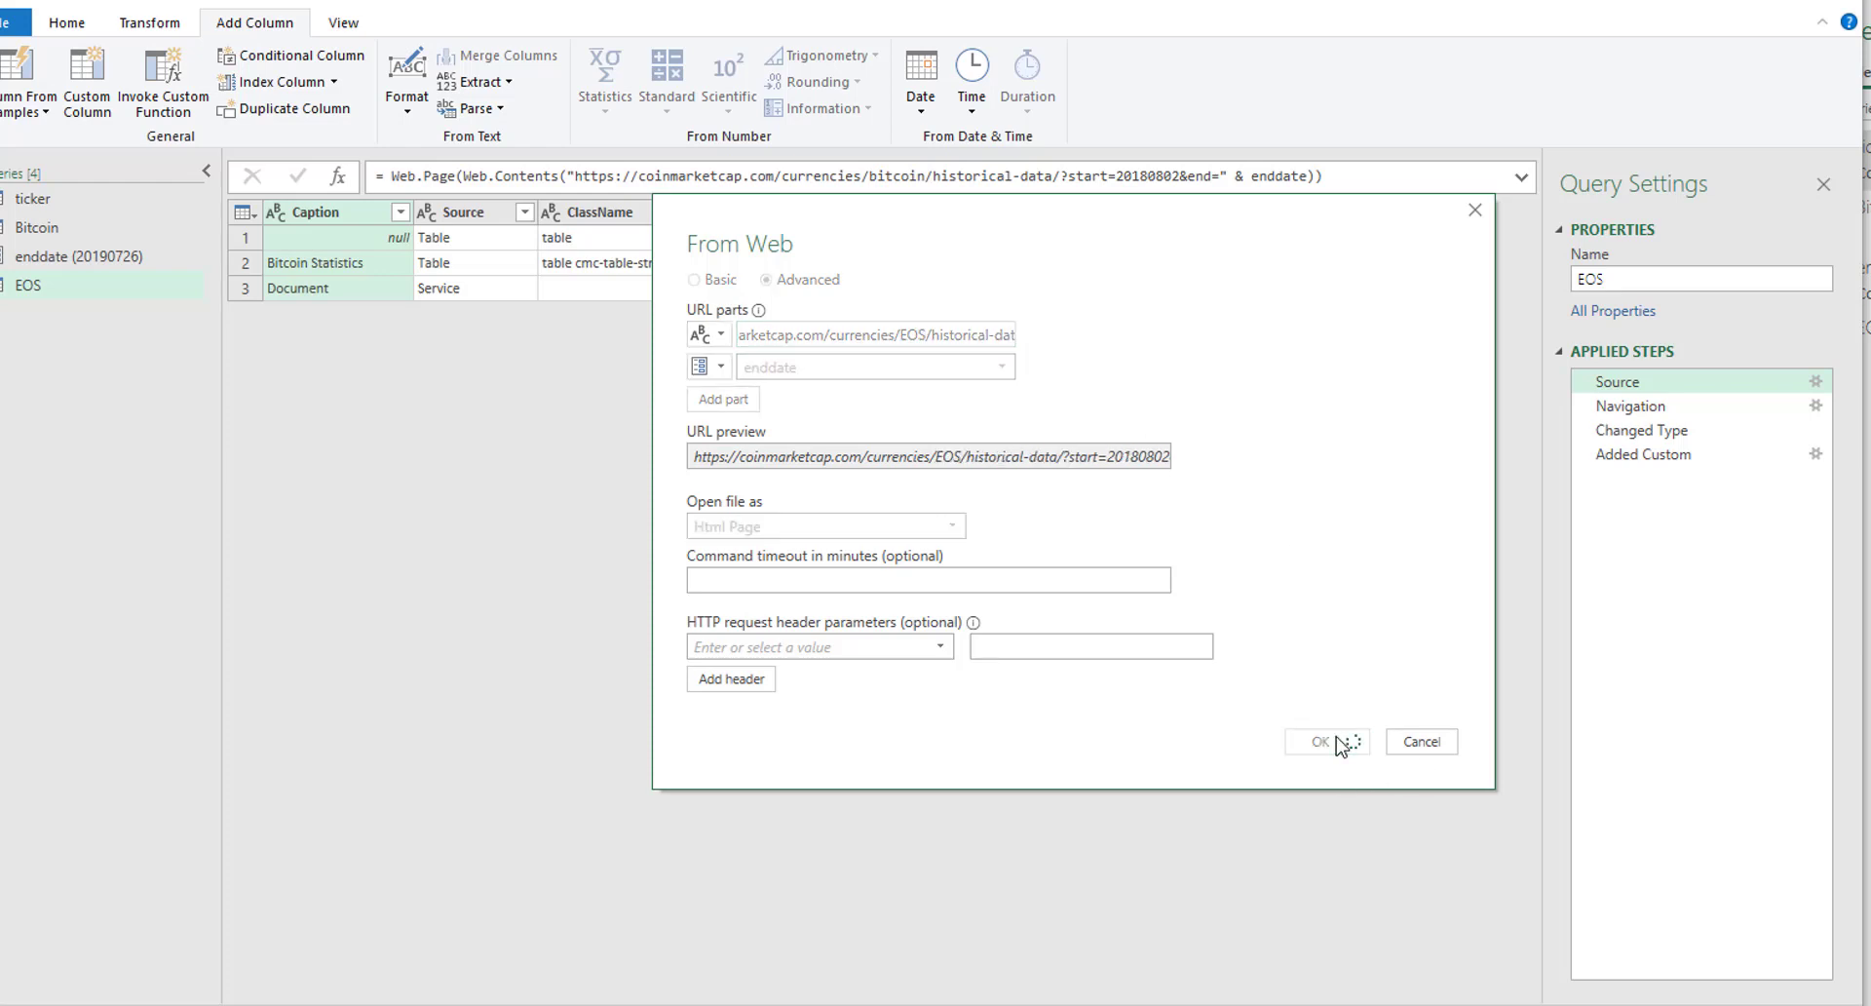
Duplicate the EOS query and rename the copy as litecoin
right_click(28, 297)
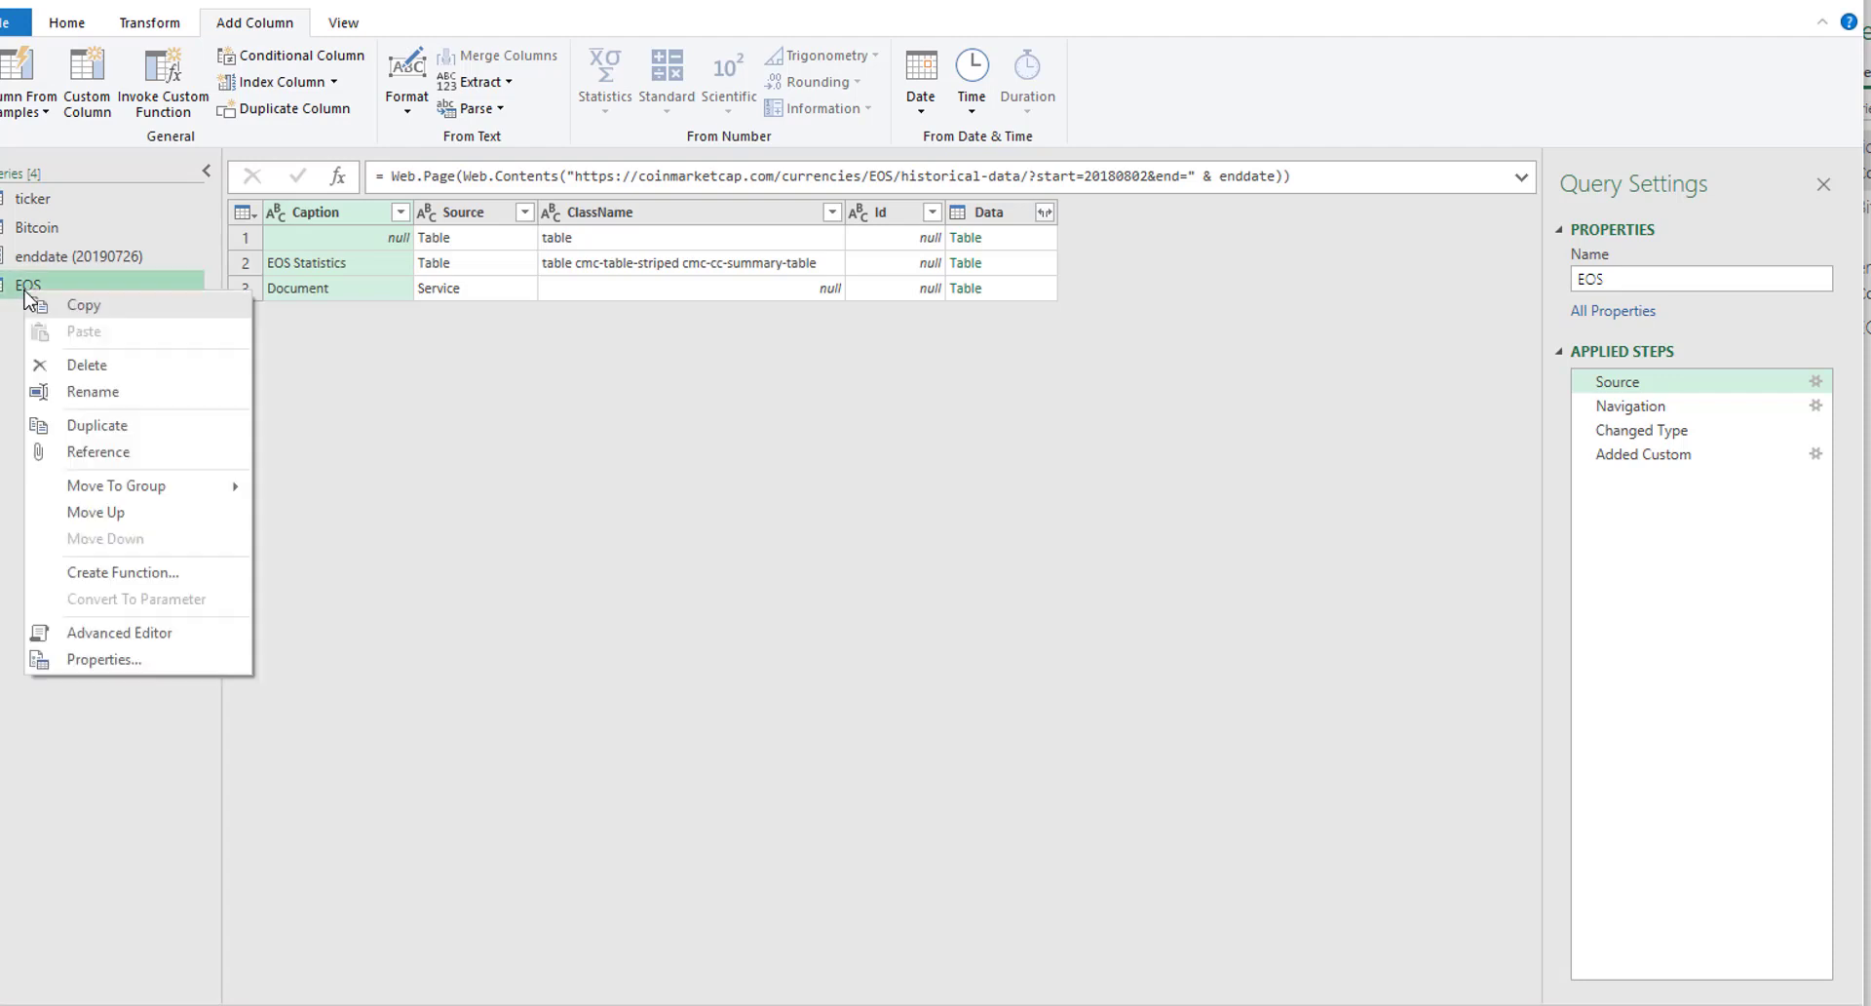
left_click(95, 426)
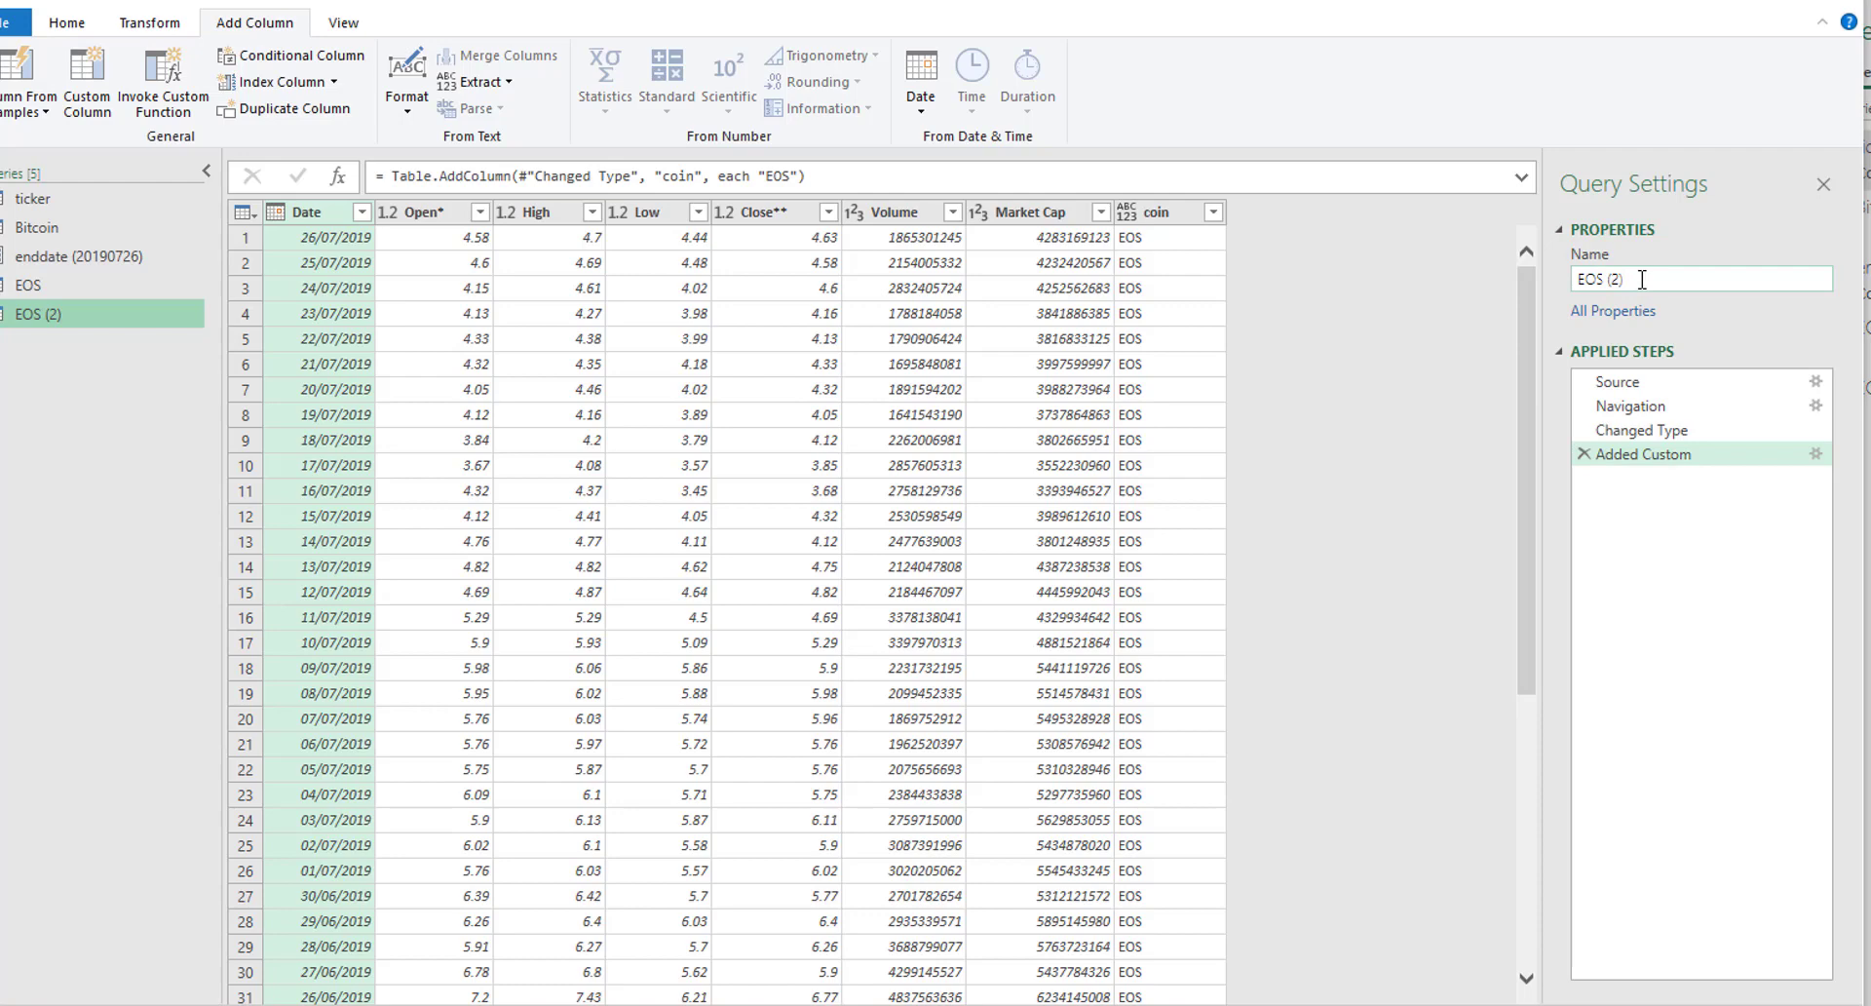
left_click(1641, 279)
type("lt")
key("BackSpace")
key("BackSpace")
key("BackSpace")
key("BackSpace")
key("BackSpace")
key("BackSpace")
key("BackSpace")
key("BackSpace")
key("BackSpace")
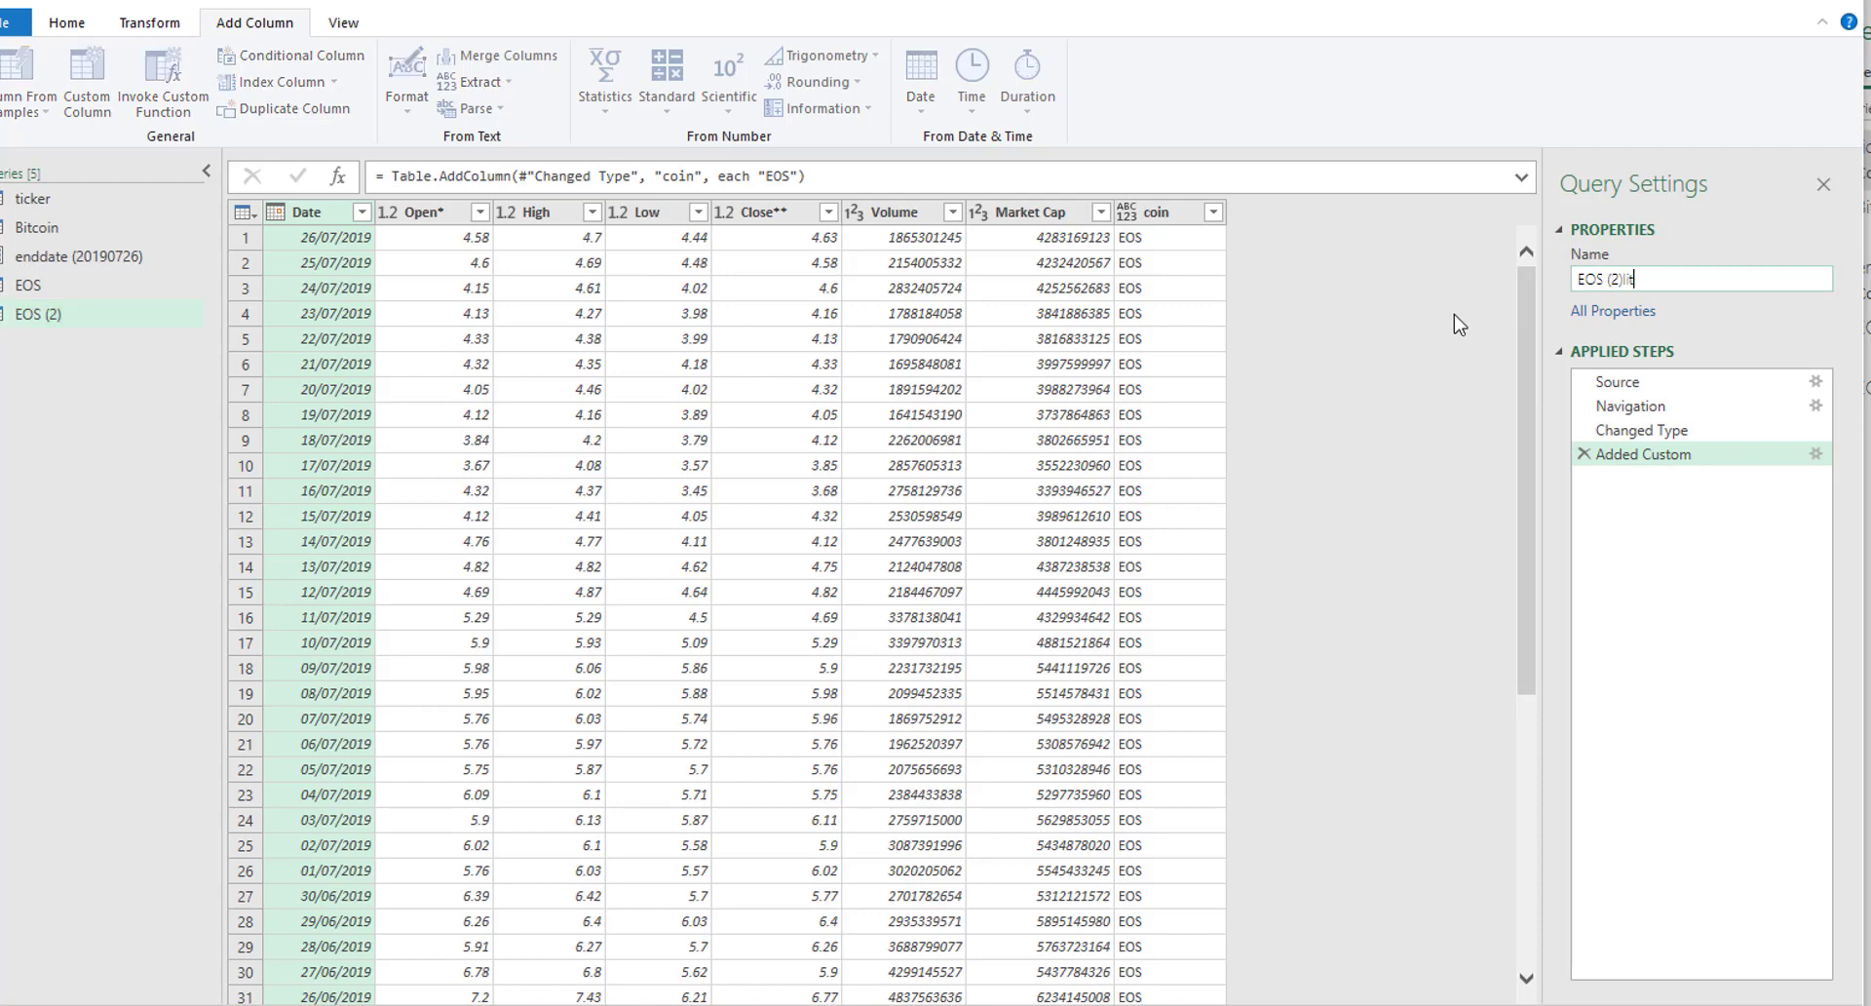
type("litecoin")
key("Return")
In the litecoin query, set the coin column's value to "litecoin" and replace the currency name in the source URL with litecoin
double_click(773, 177)
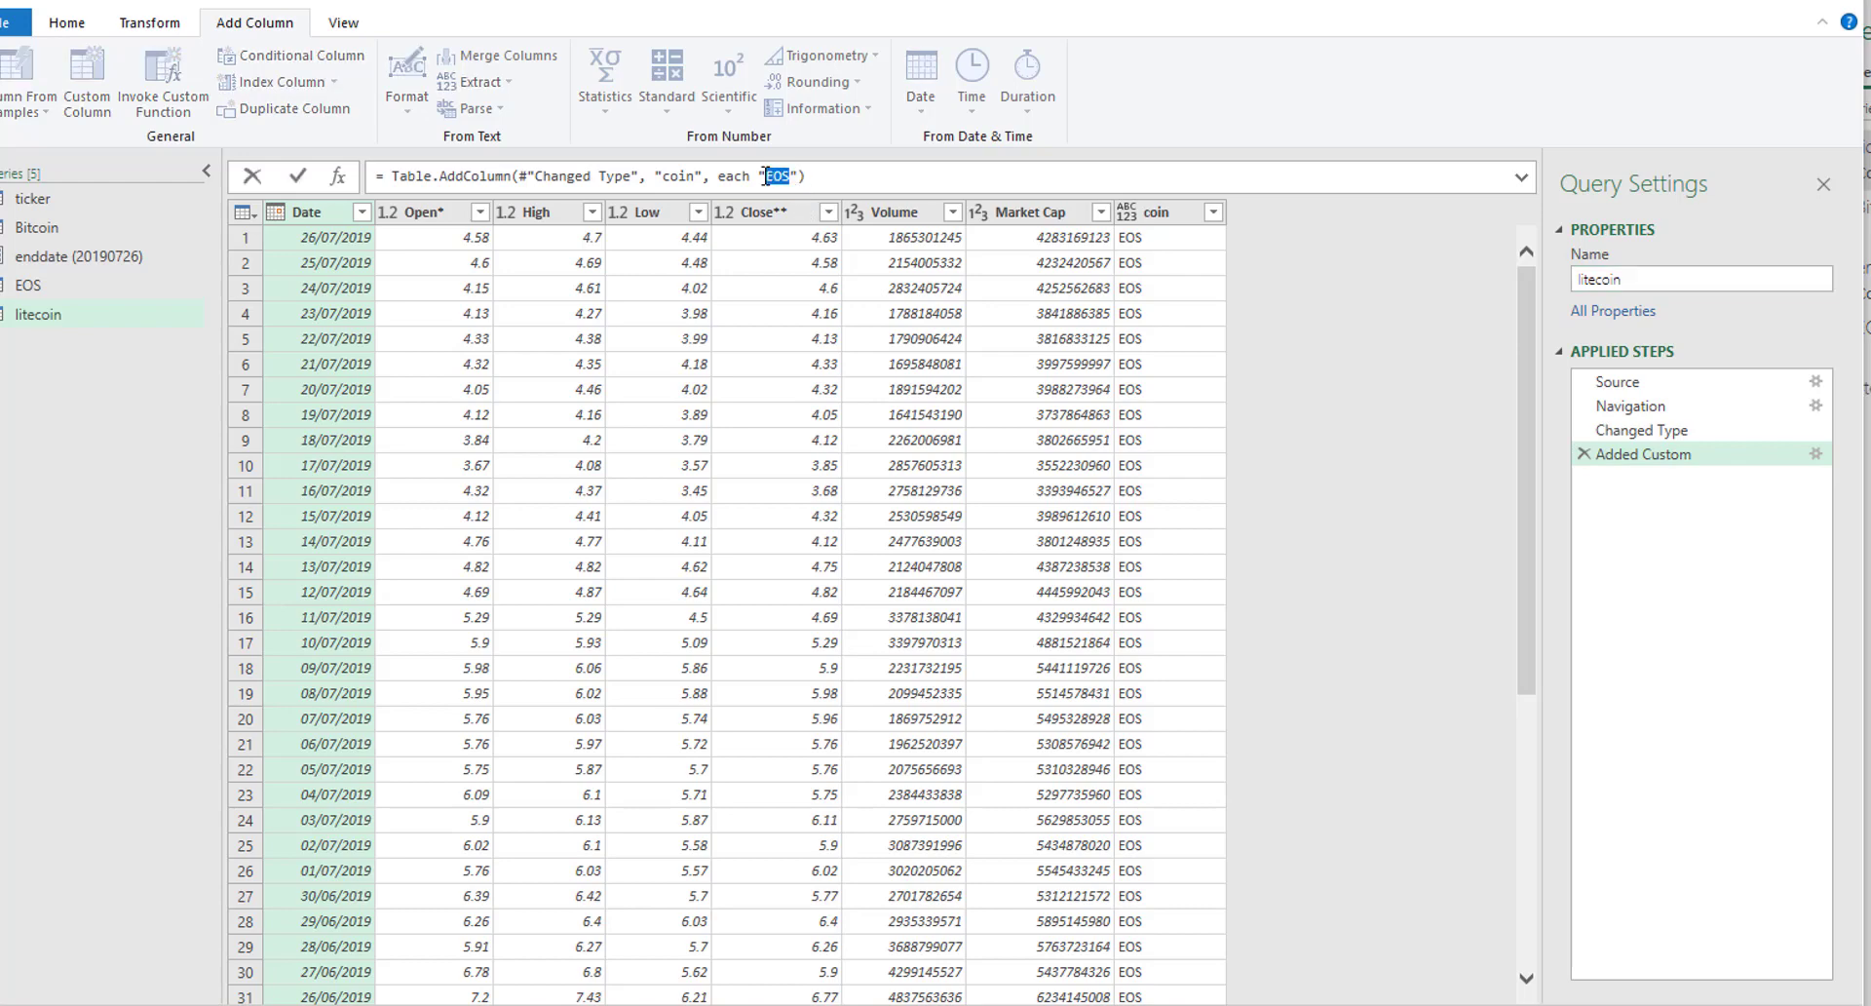
type("litecoin")
left_click(1622, 382)
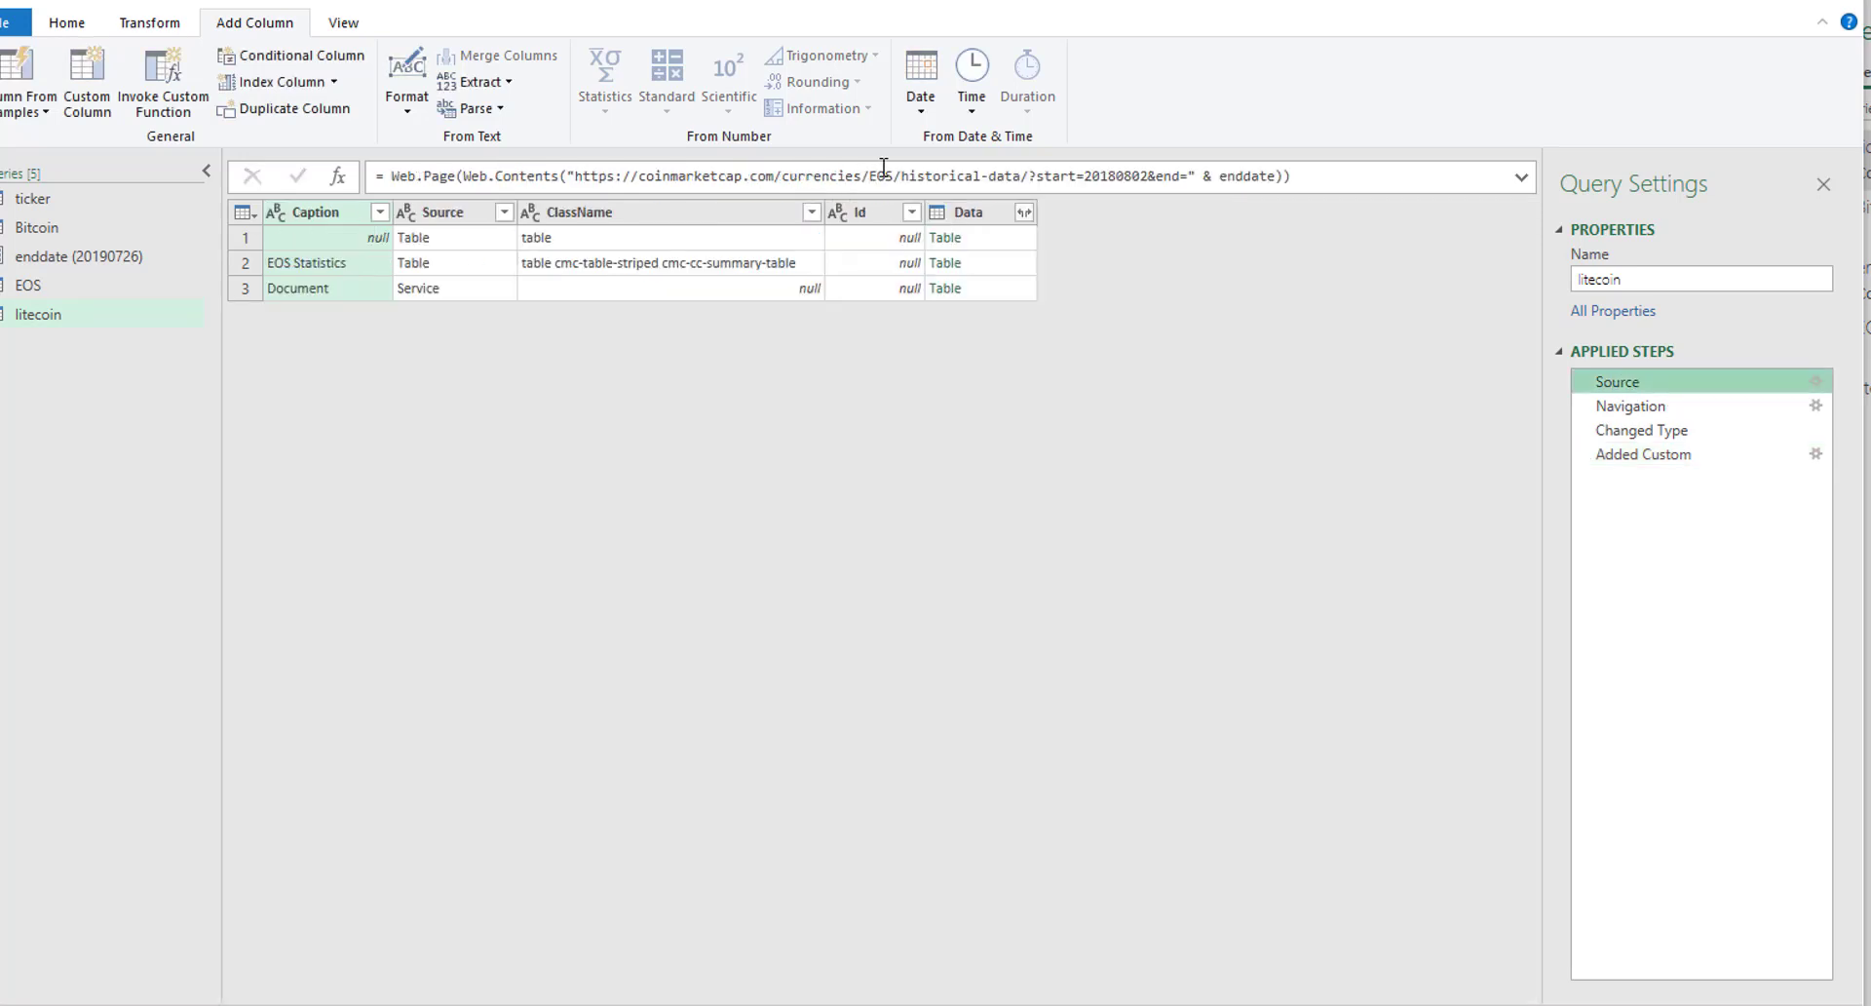
left_click_drag(893, 176, 874, 177)
double_click(880, 178)
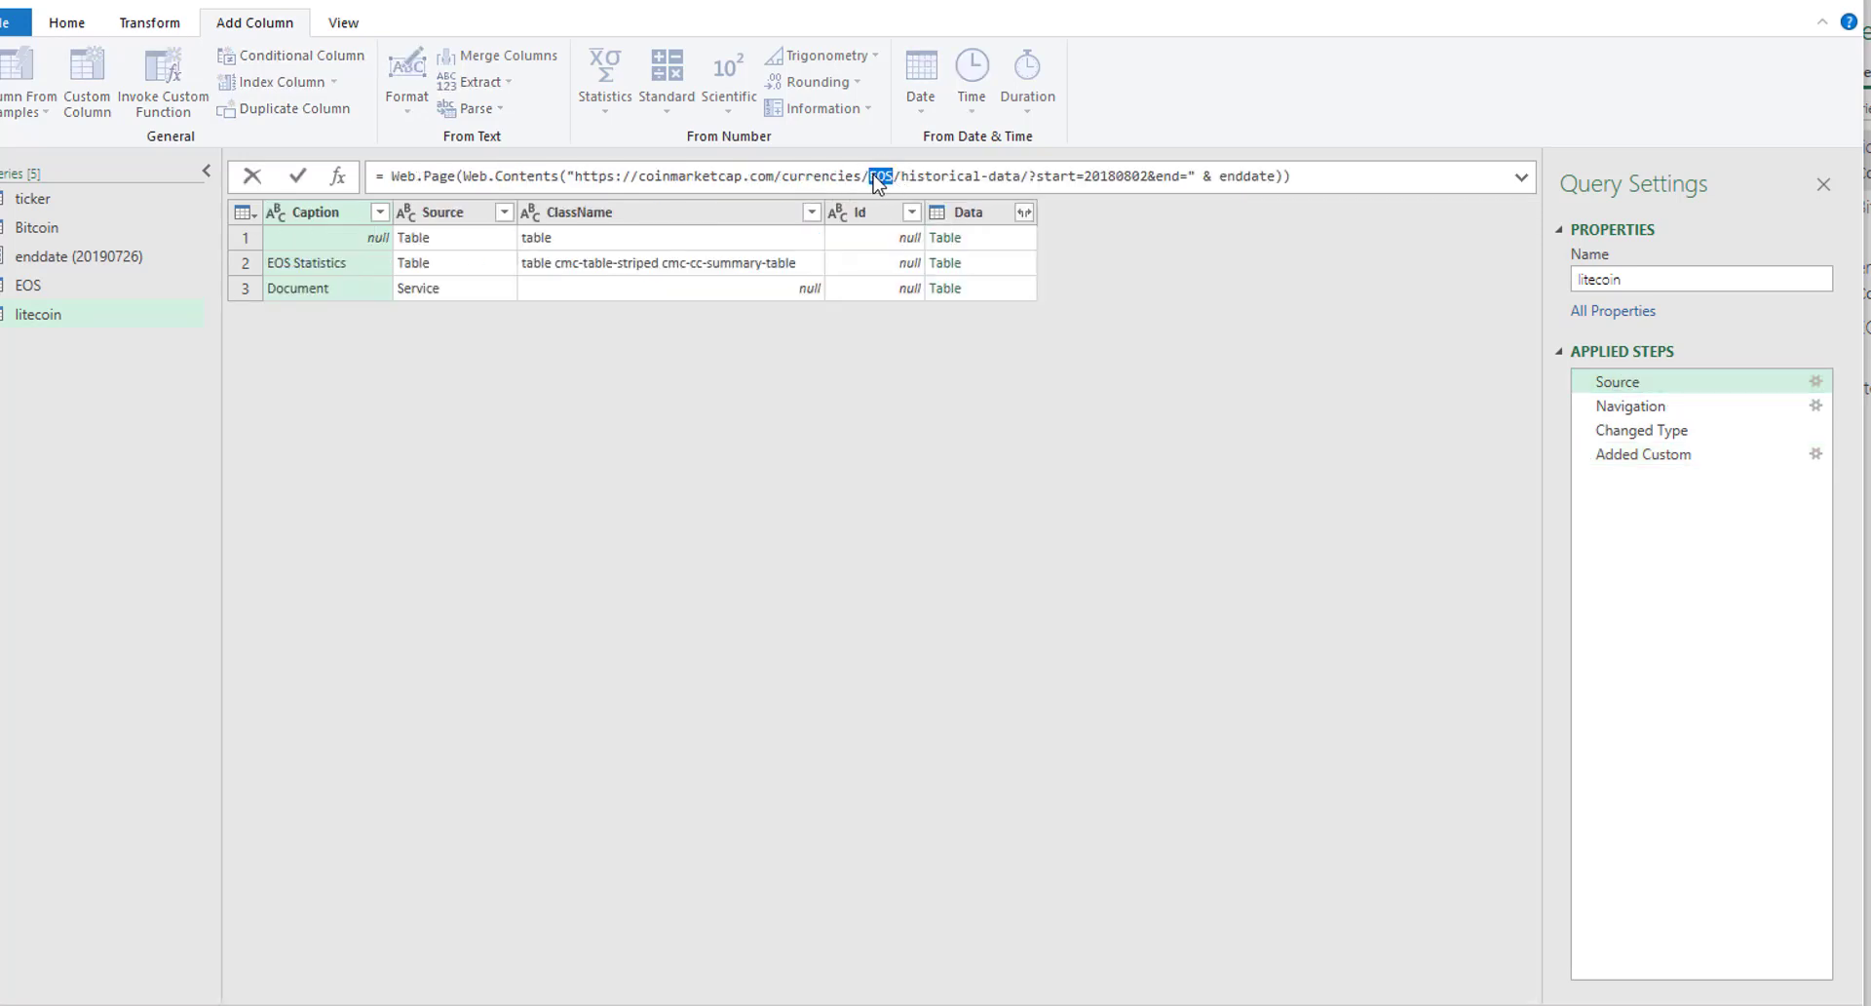
type("litecoin")
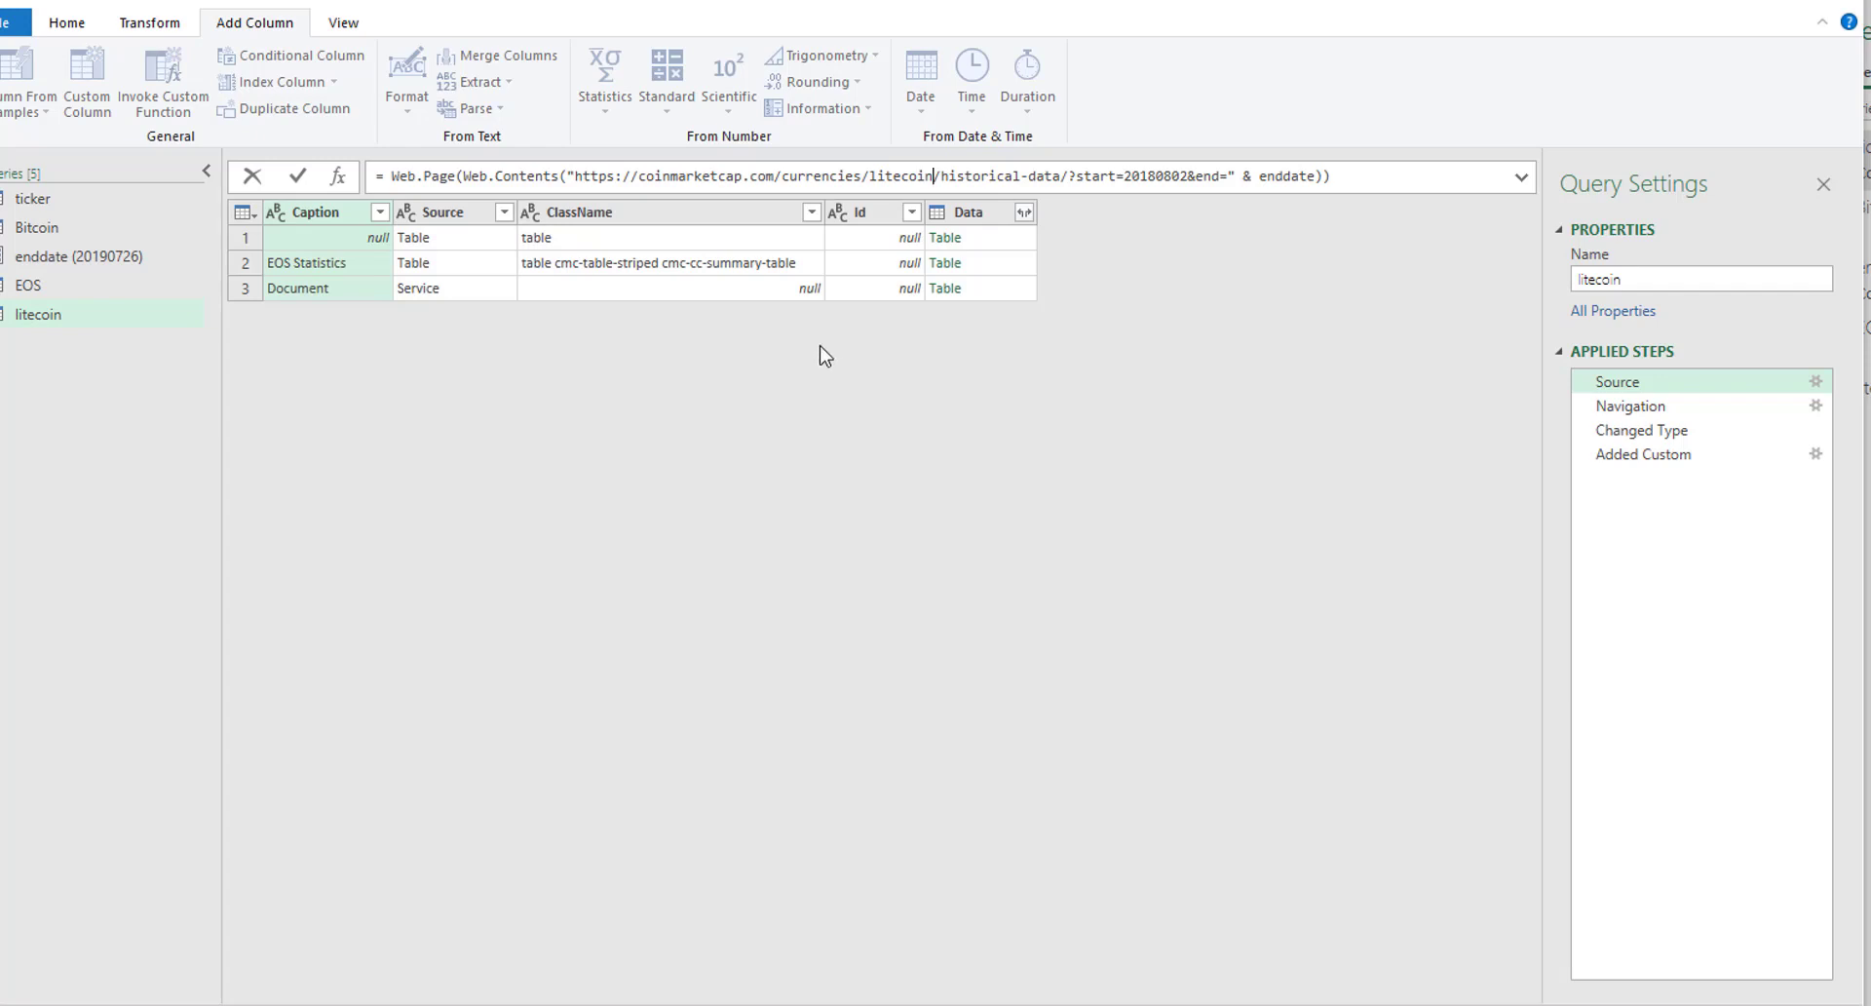
left_click(1672, 458)
left_click(1635, 454)
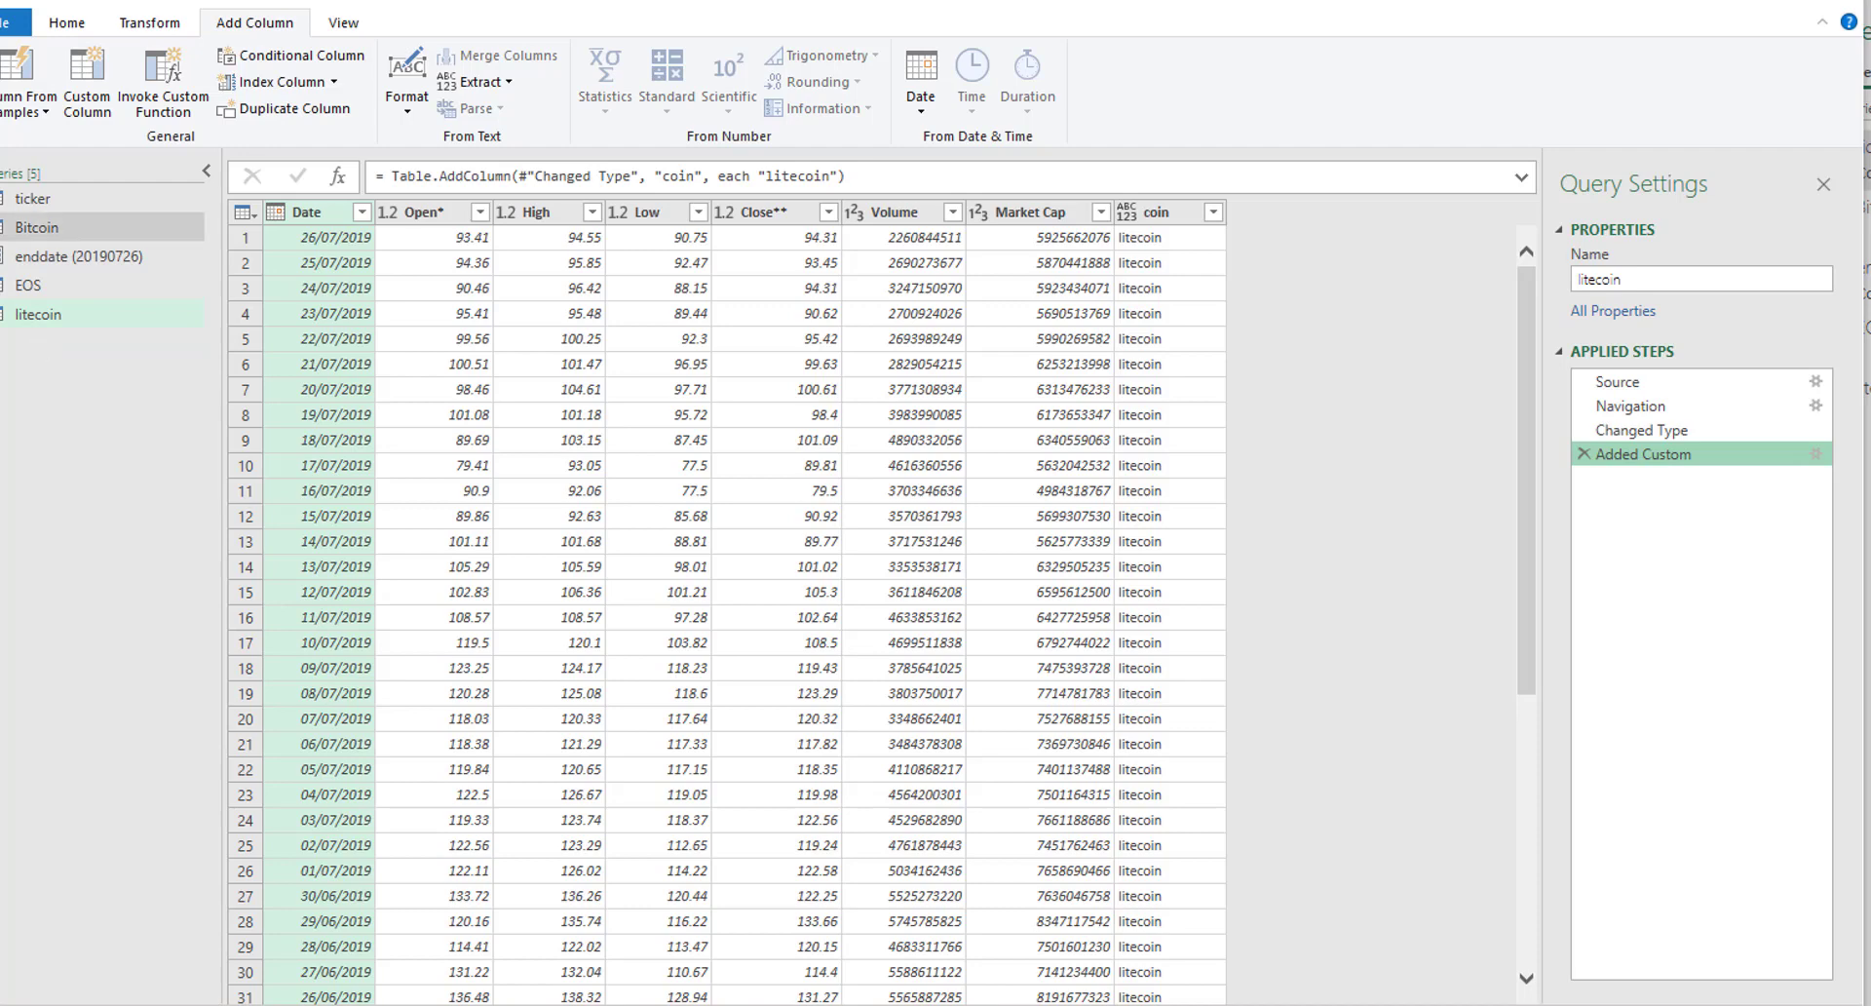
Append the litecoin, EOS and Bitcoin queries as a new query using the three or more tables option
left_click(166, 24)
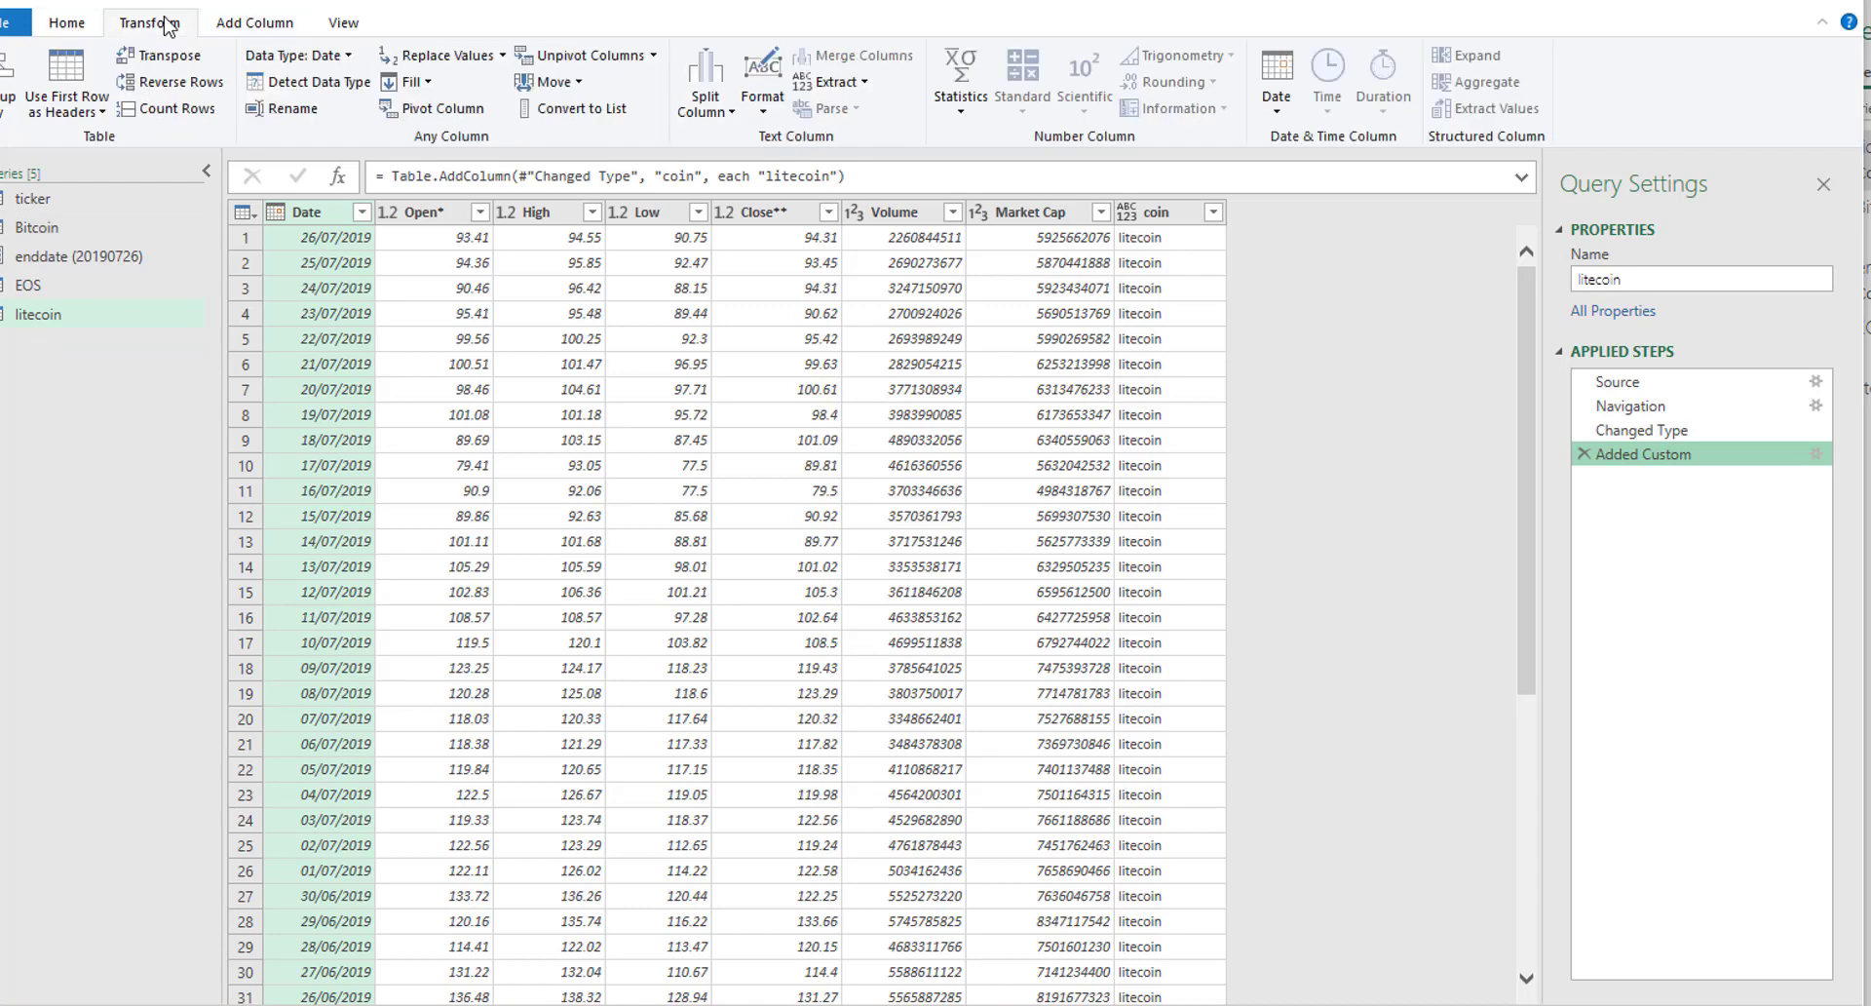
left_click(62, 25)
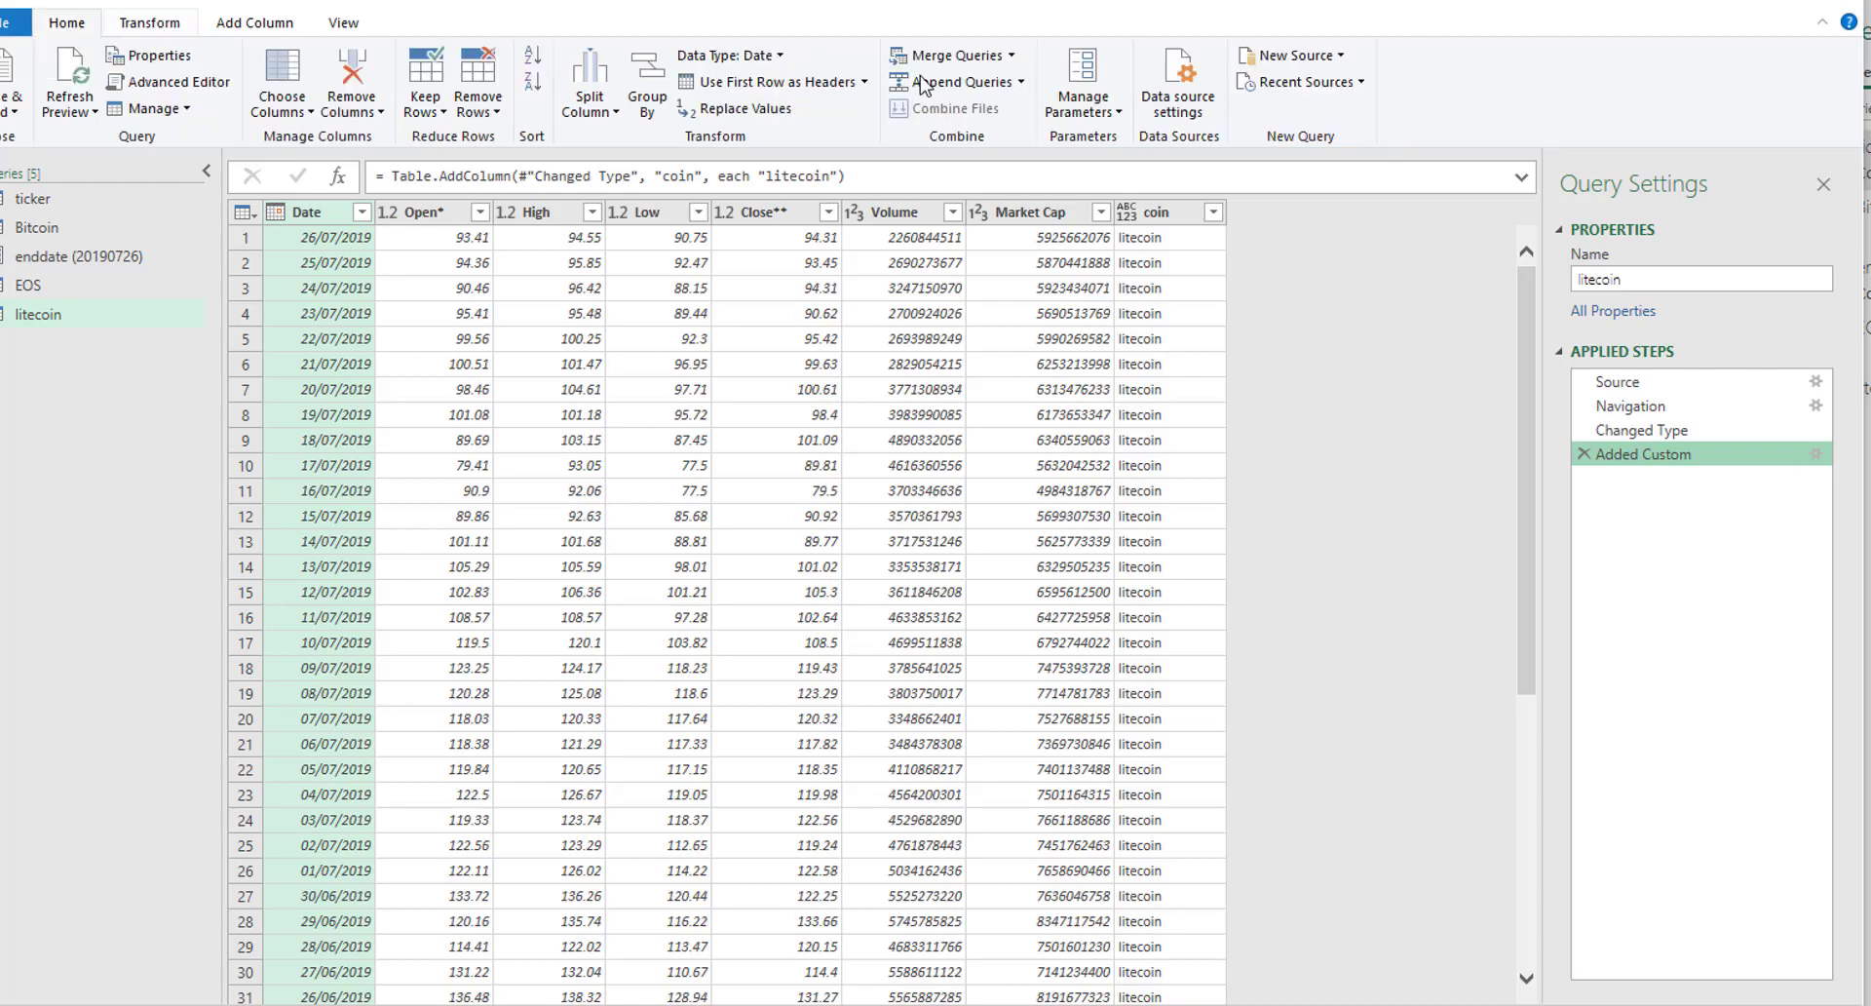
left_click(1023, 87)
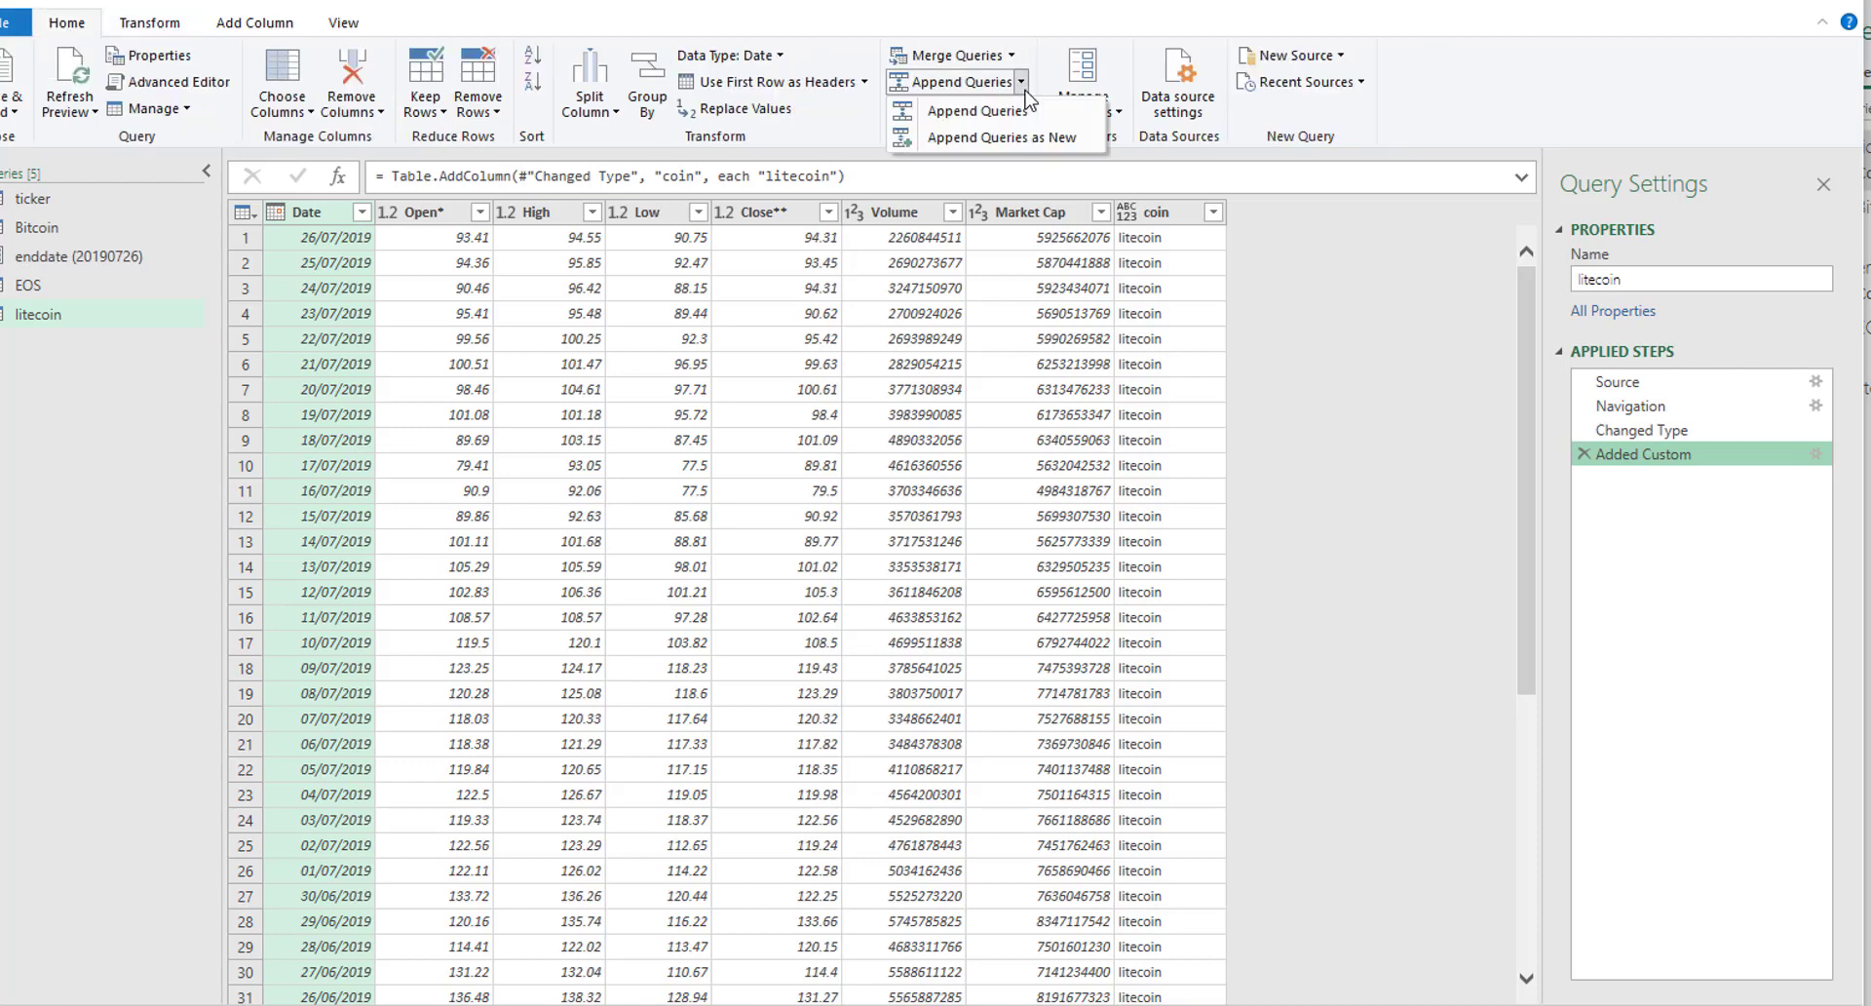
left_click(1021, 138)
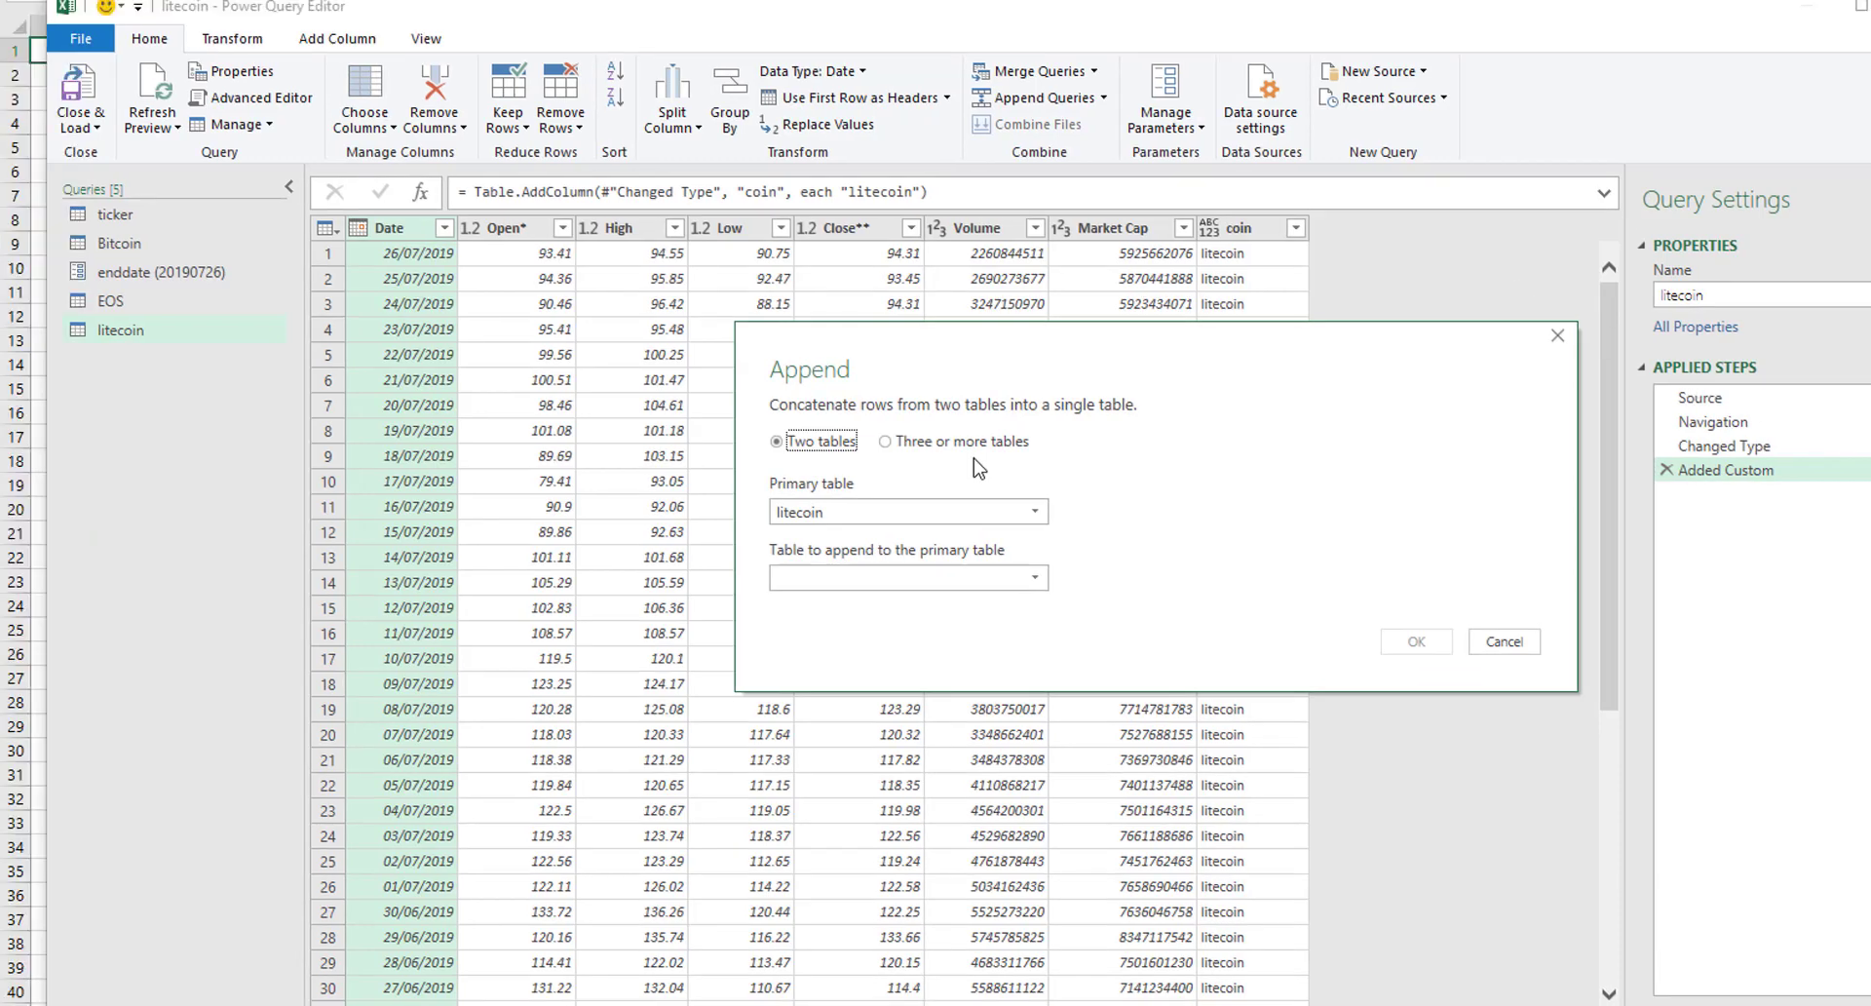
left_click(892, 437)
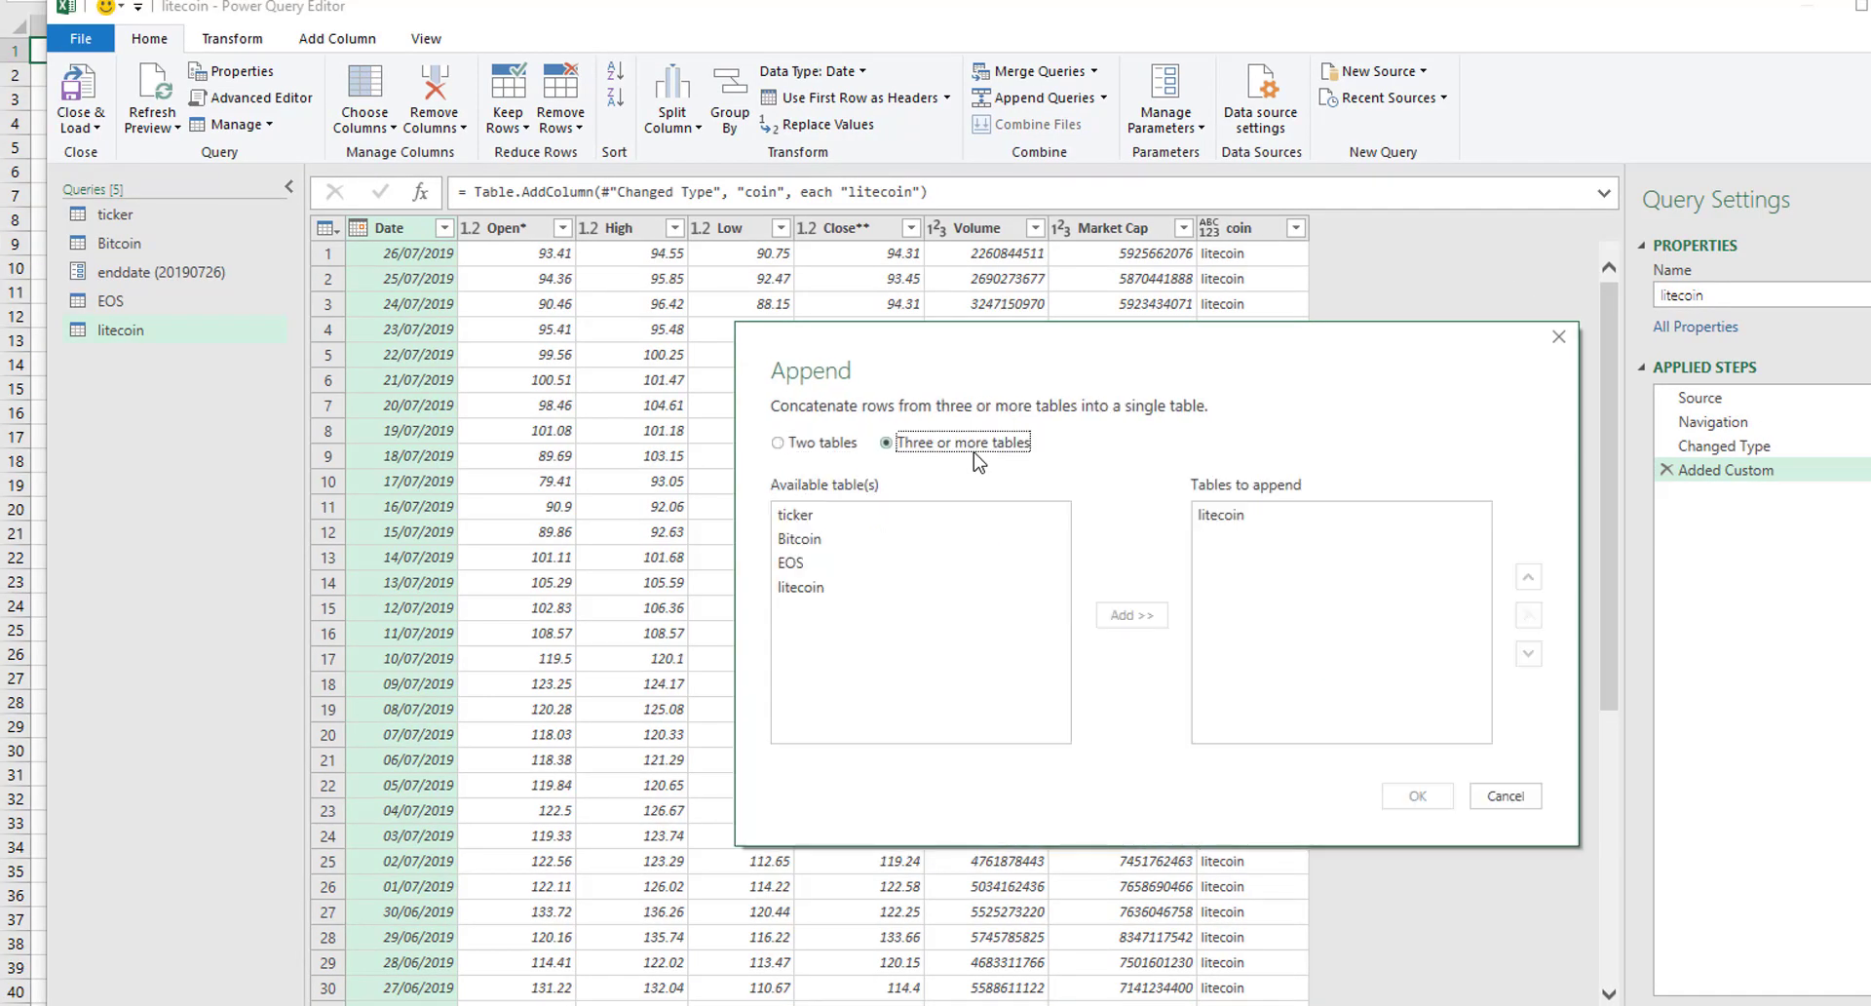
left_click(816, 565)
left_click(1130, 615)
left_click(818, 563)
left_click(814, 539)
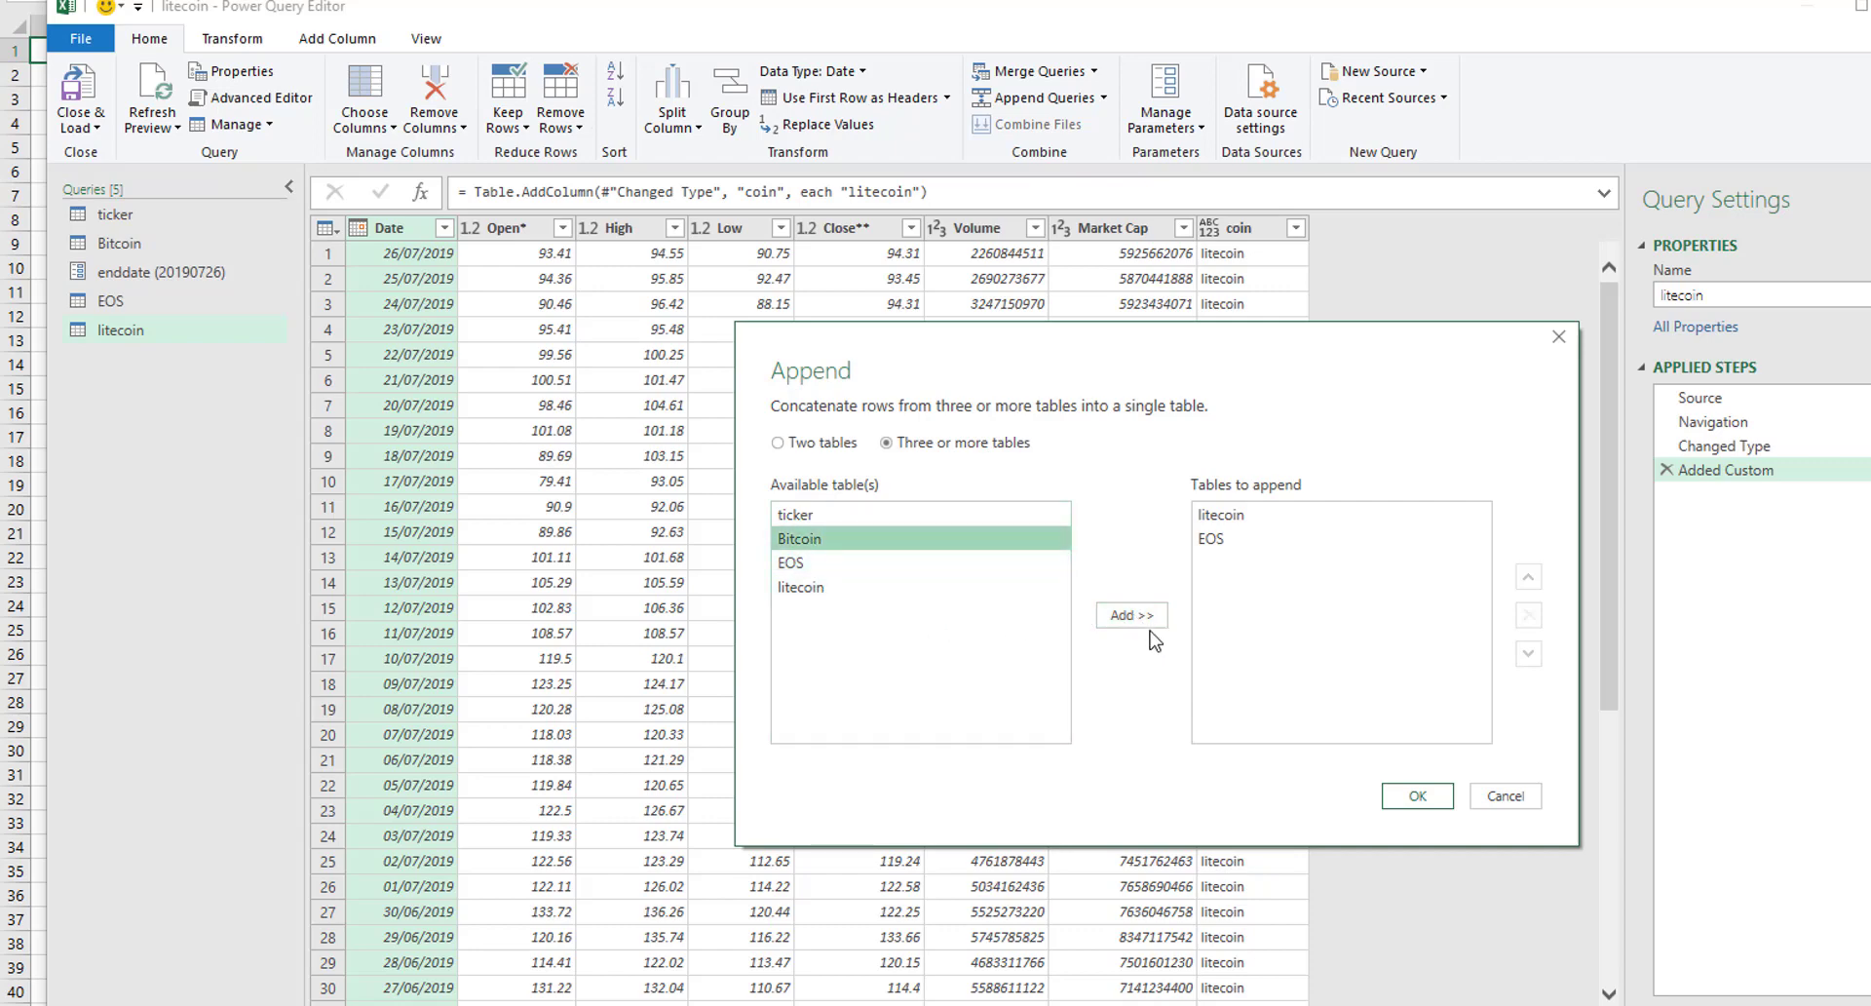
left_click(1131, 614)
left_click(1427, 797)
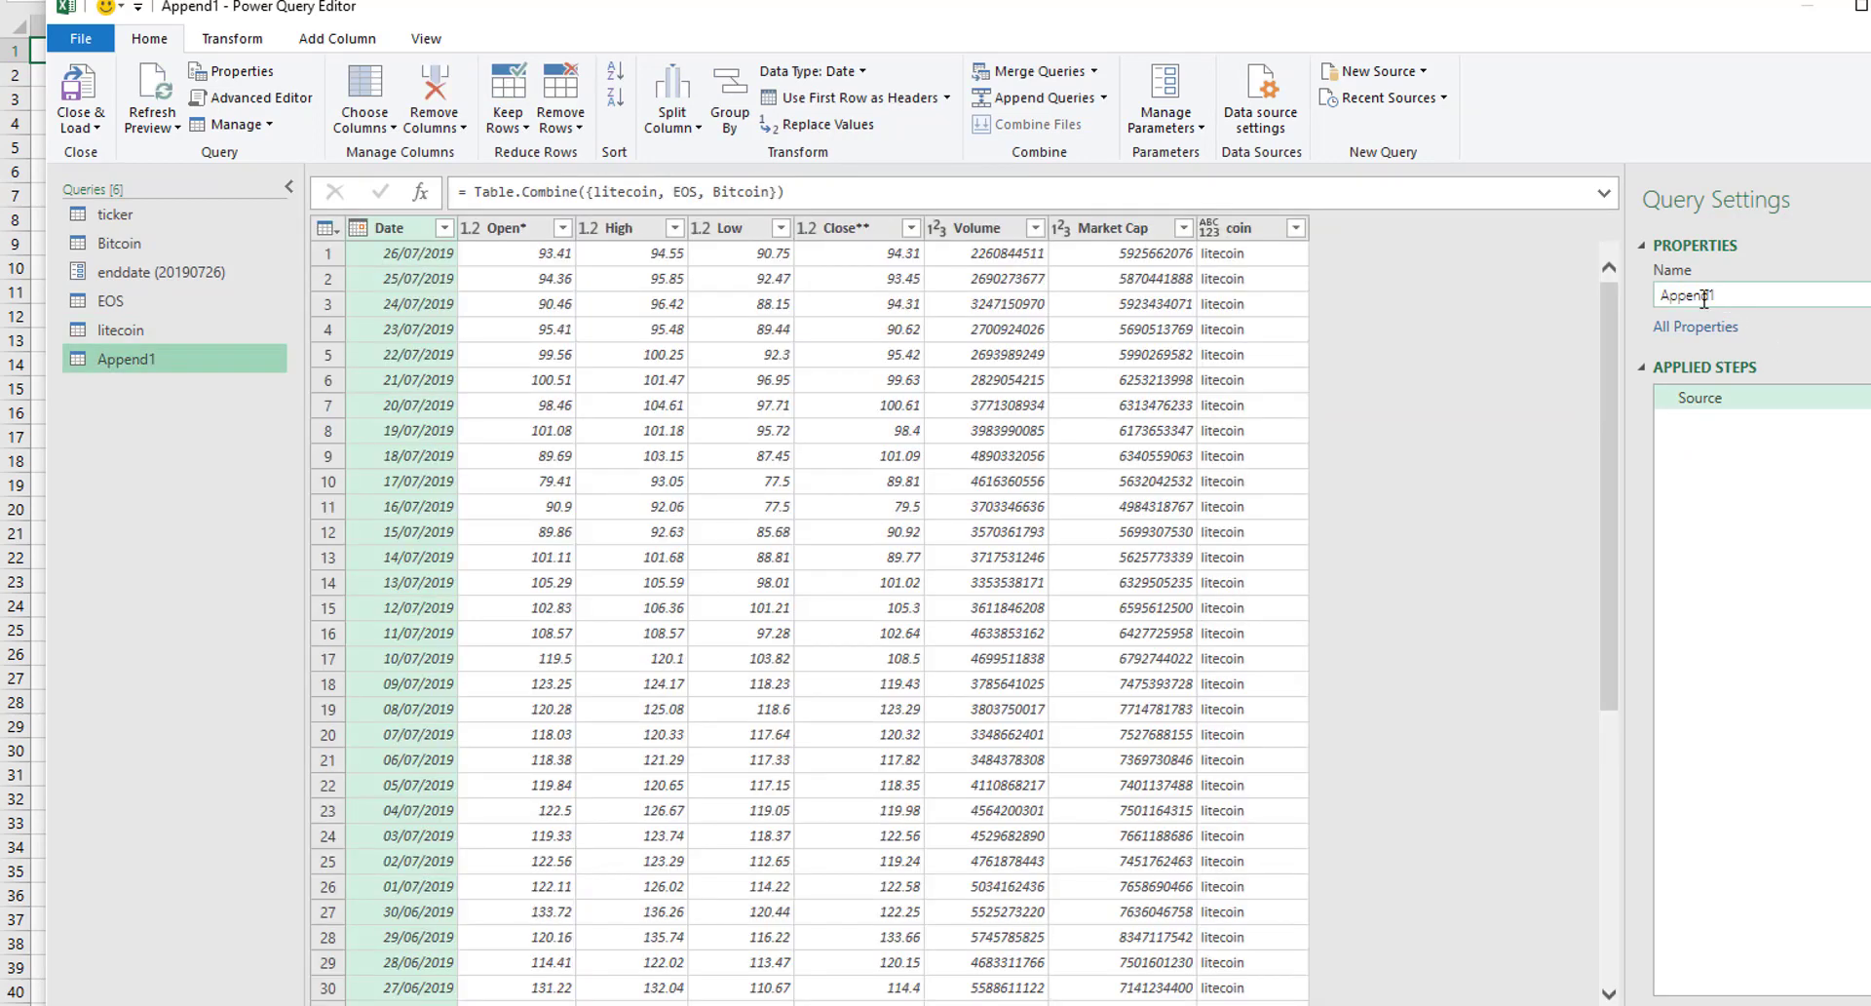
Rename the appended query as historic
double_click(1727, 295)
type("histor")
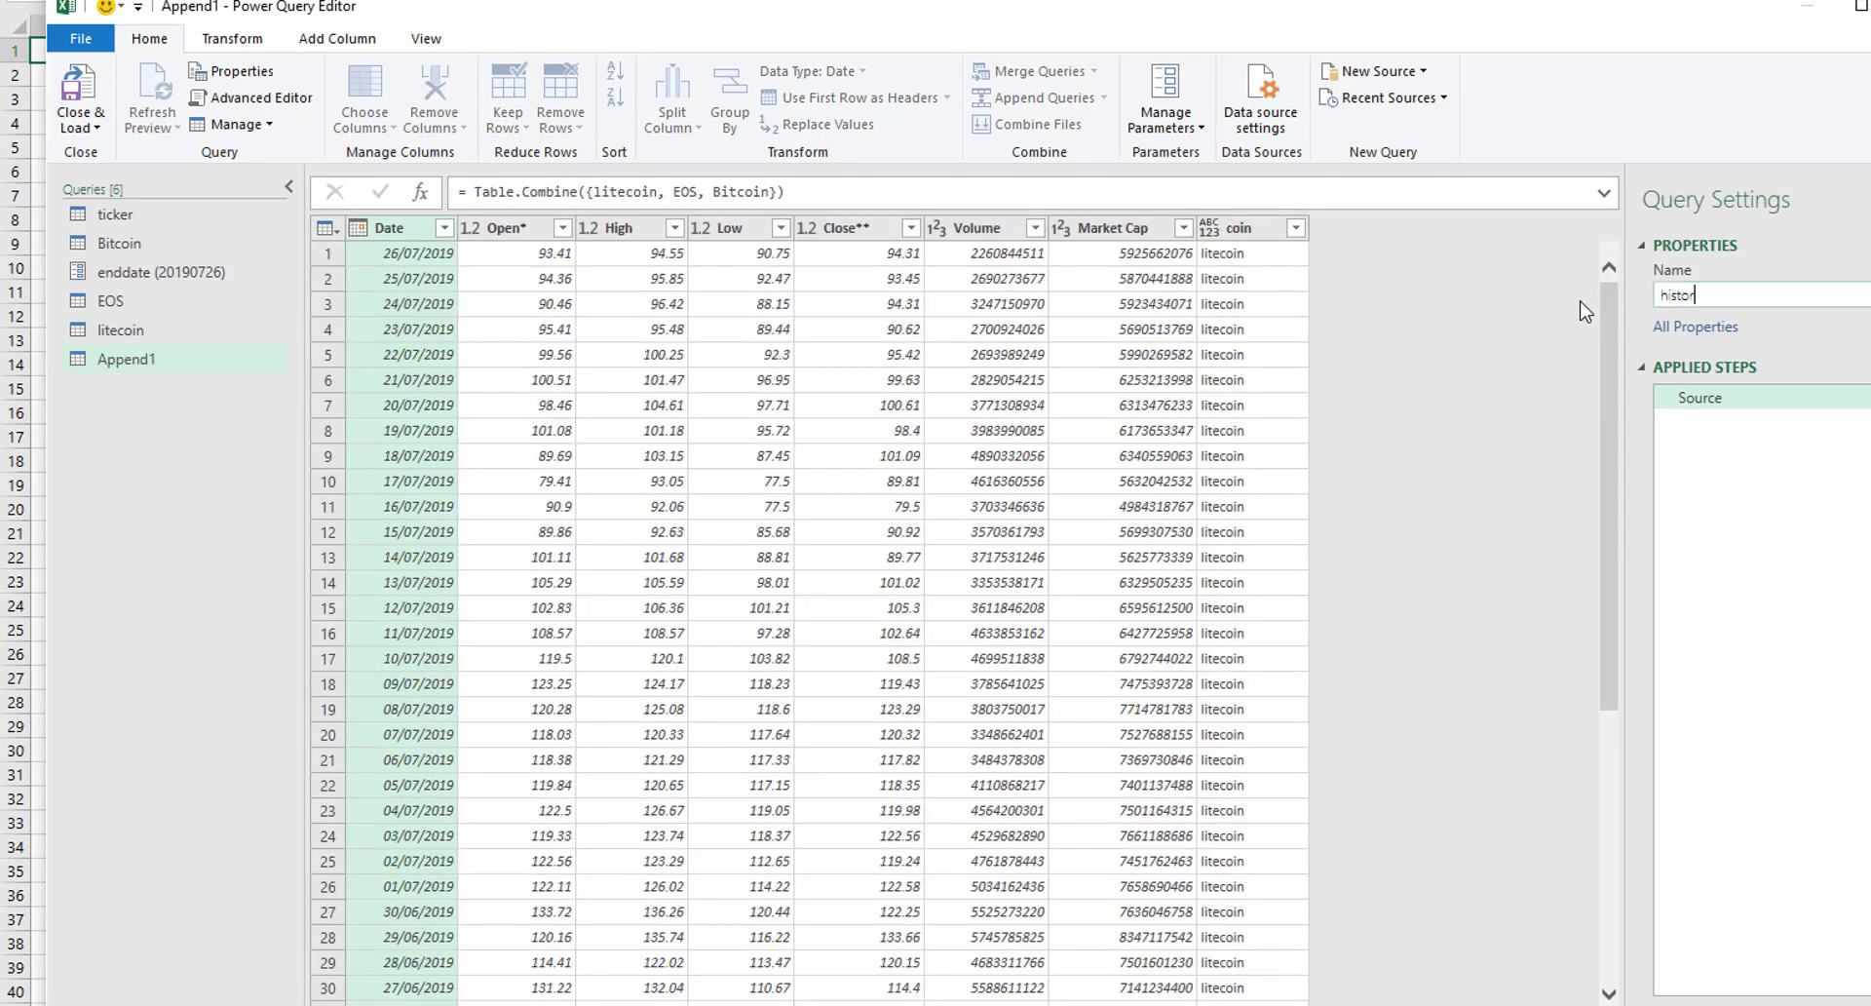
type("ic")
left_click(86, 128)
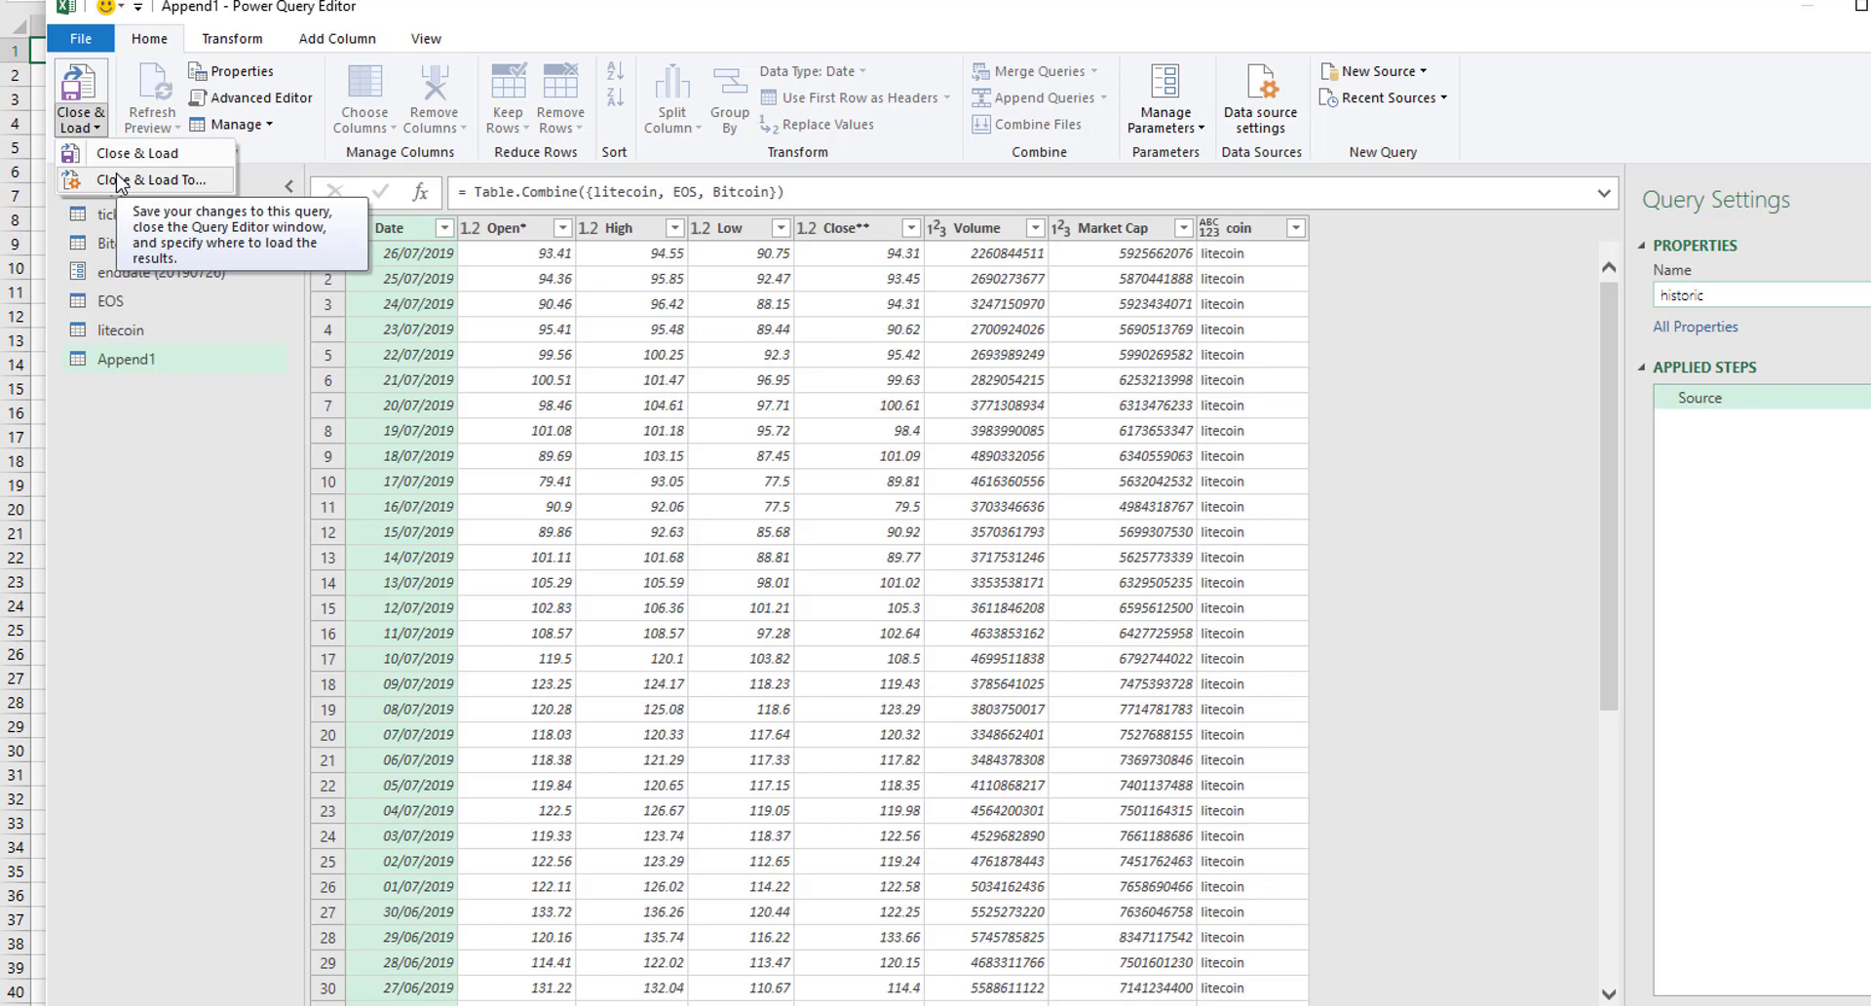
left_click(99, 622)
left_click(1786, 535)
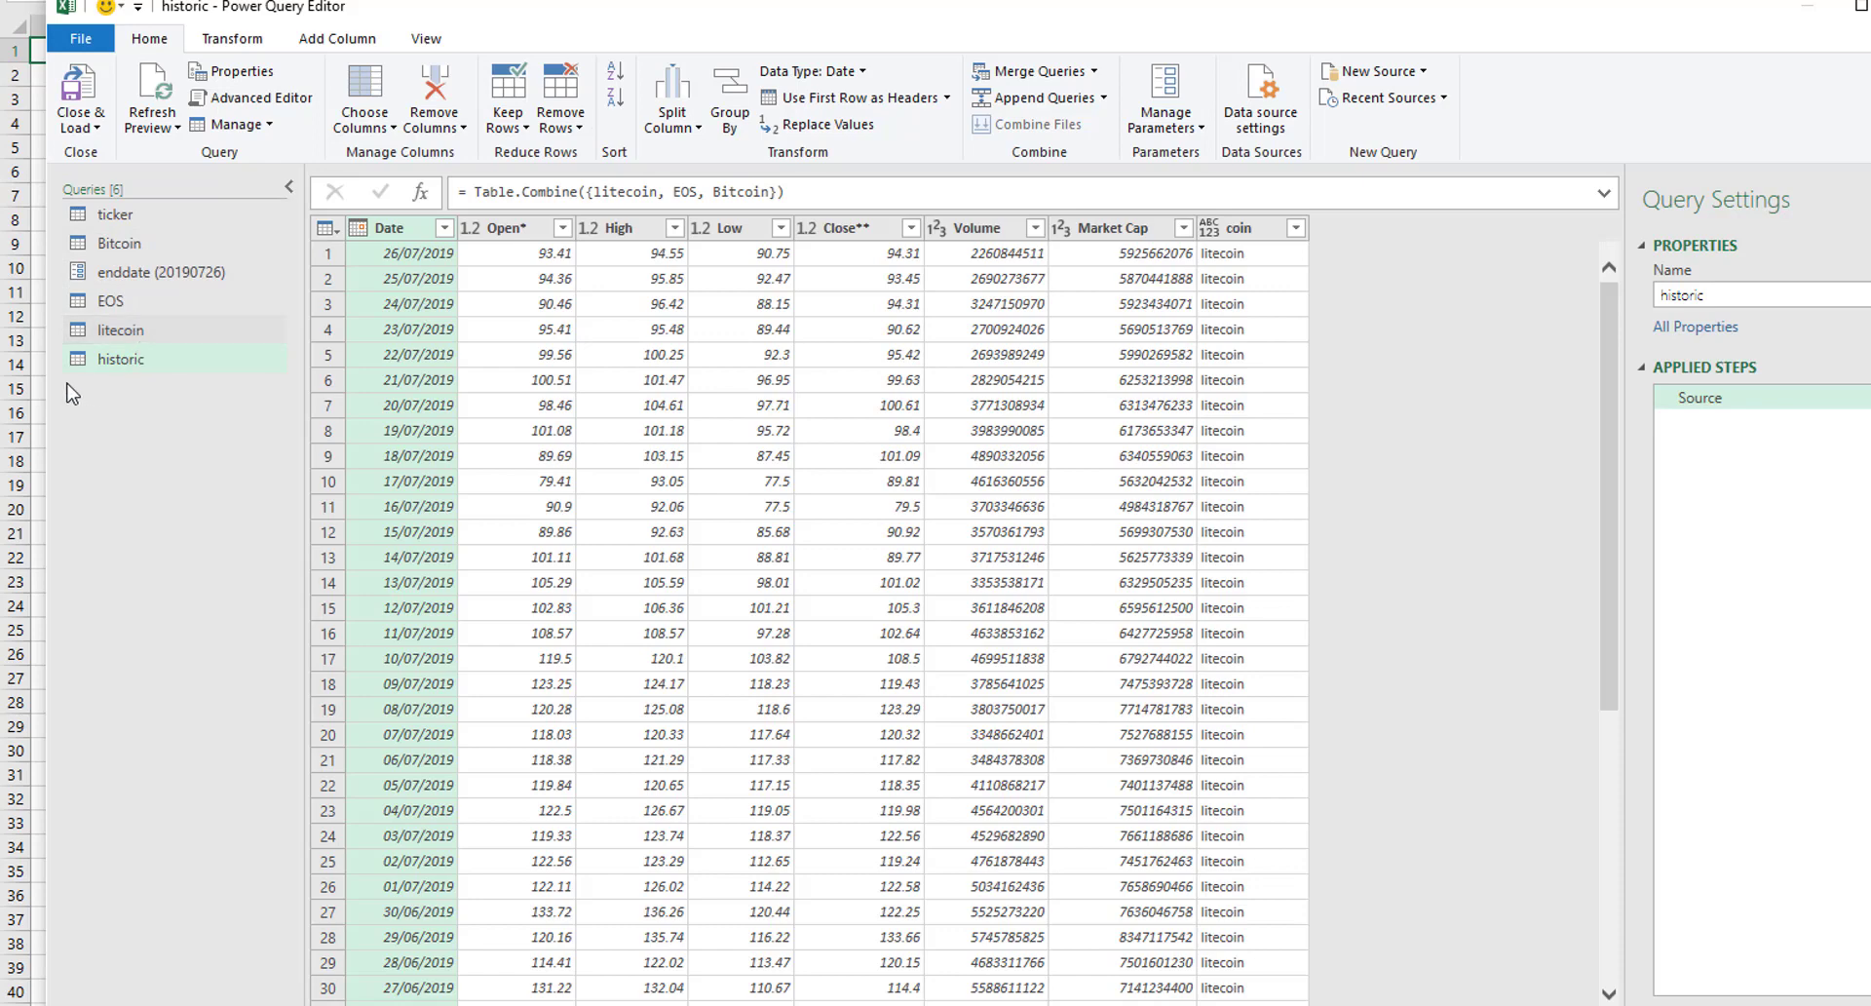
Close the query editor and load the new queries as Only Create Connection
left_click(76, 126)
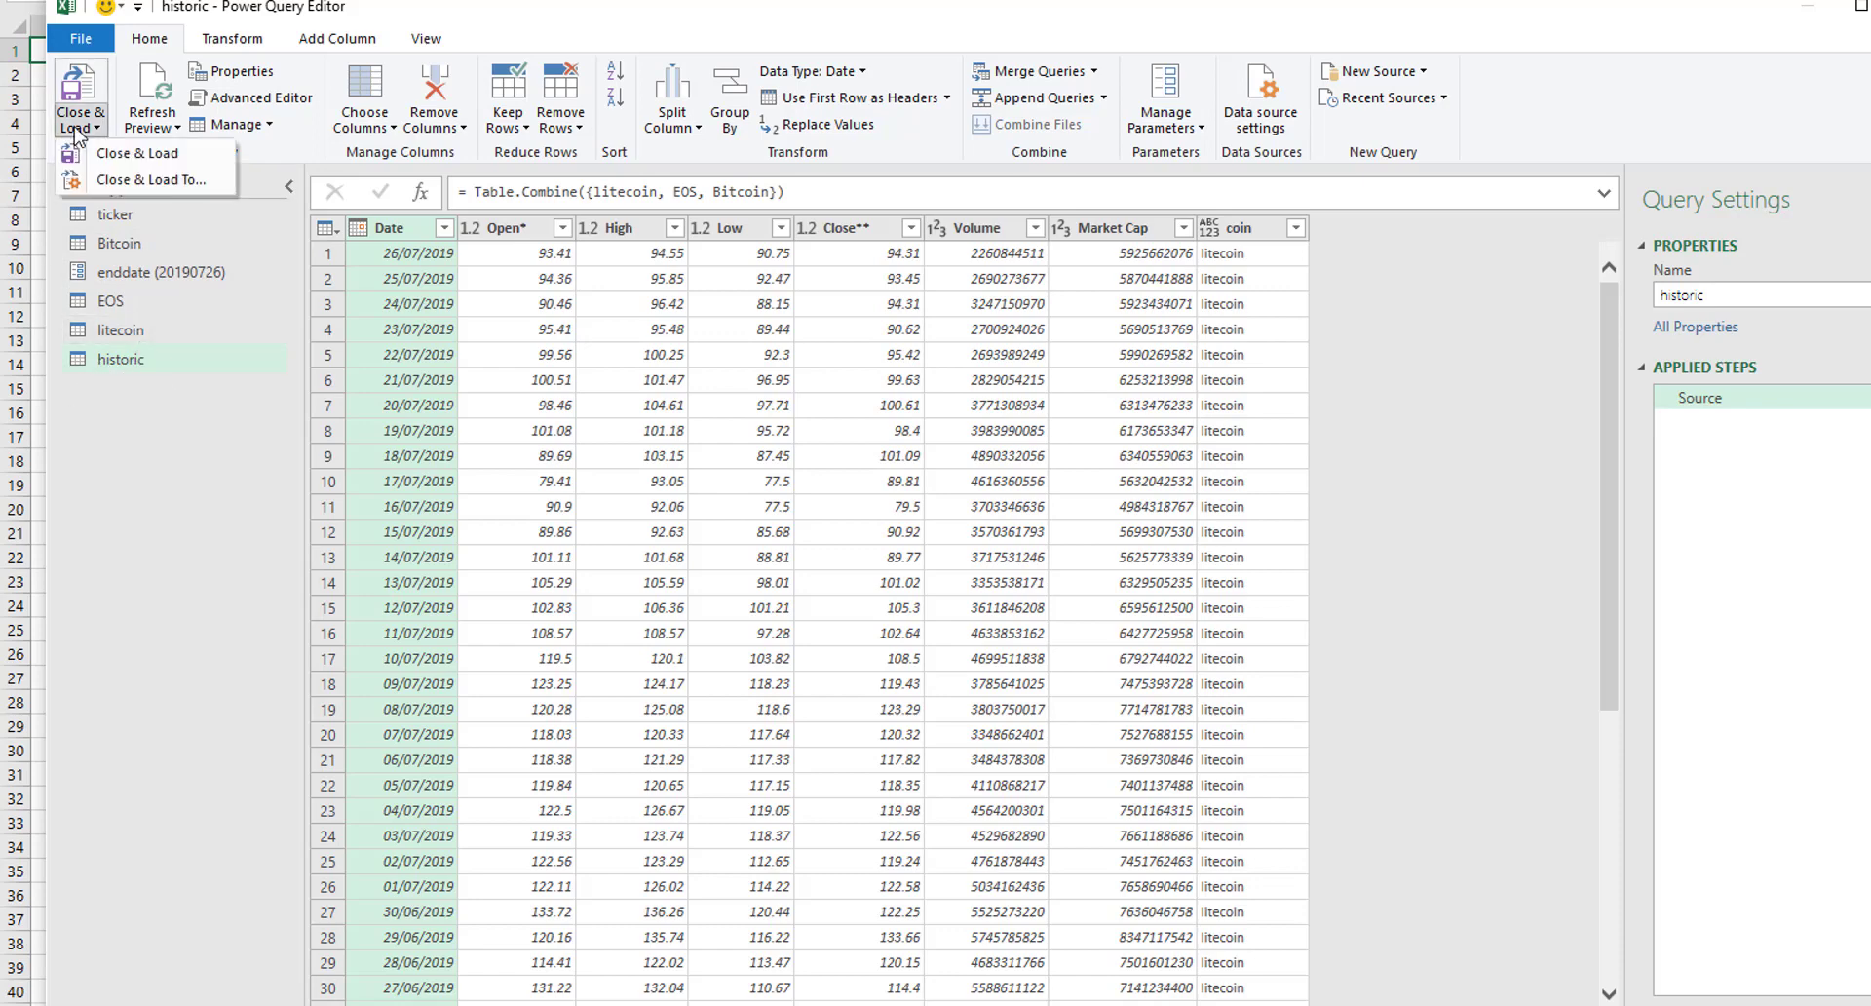
left_click(107, 181)
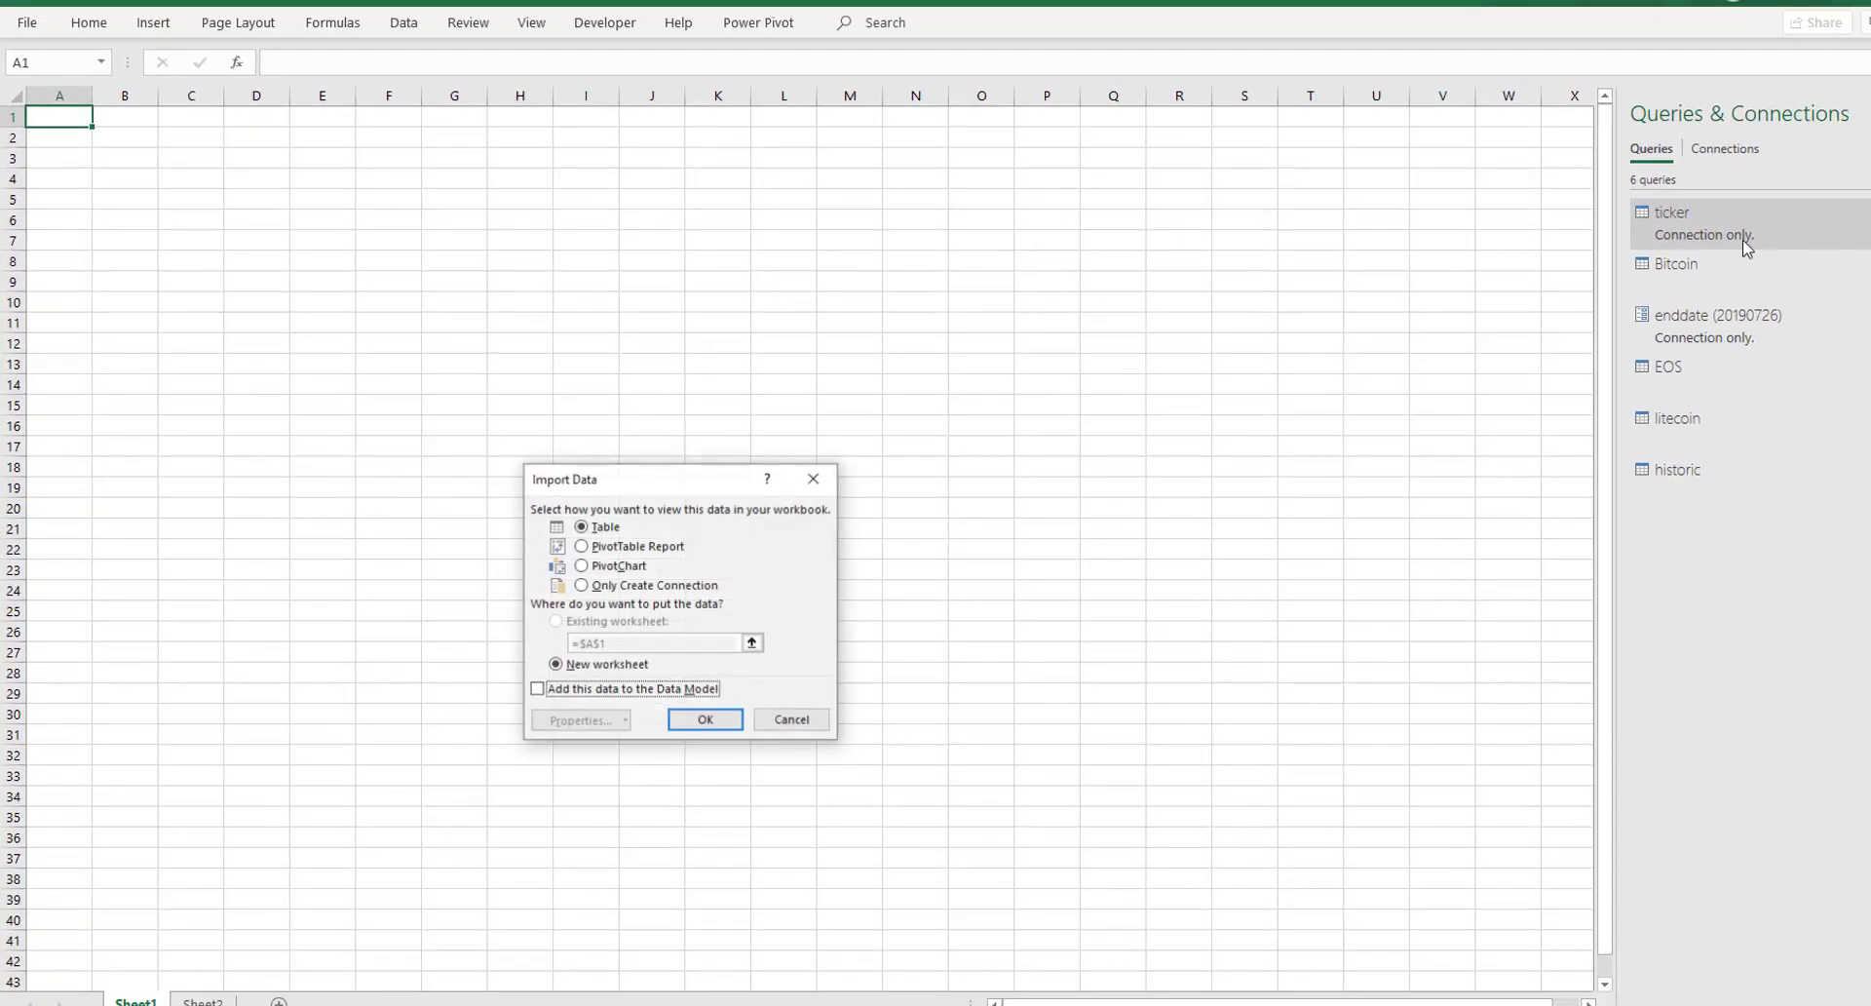
left_click(582, 588)
left_click(715, 723)
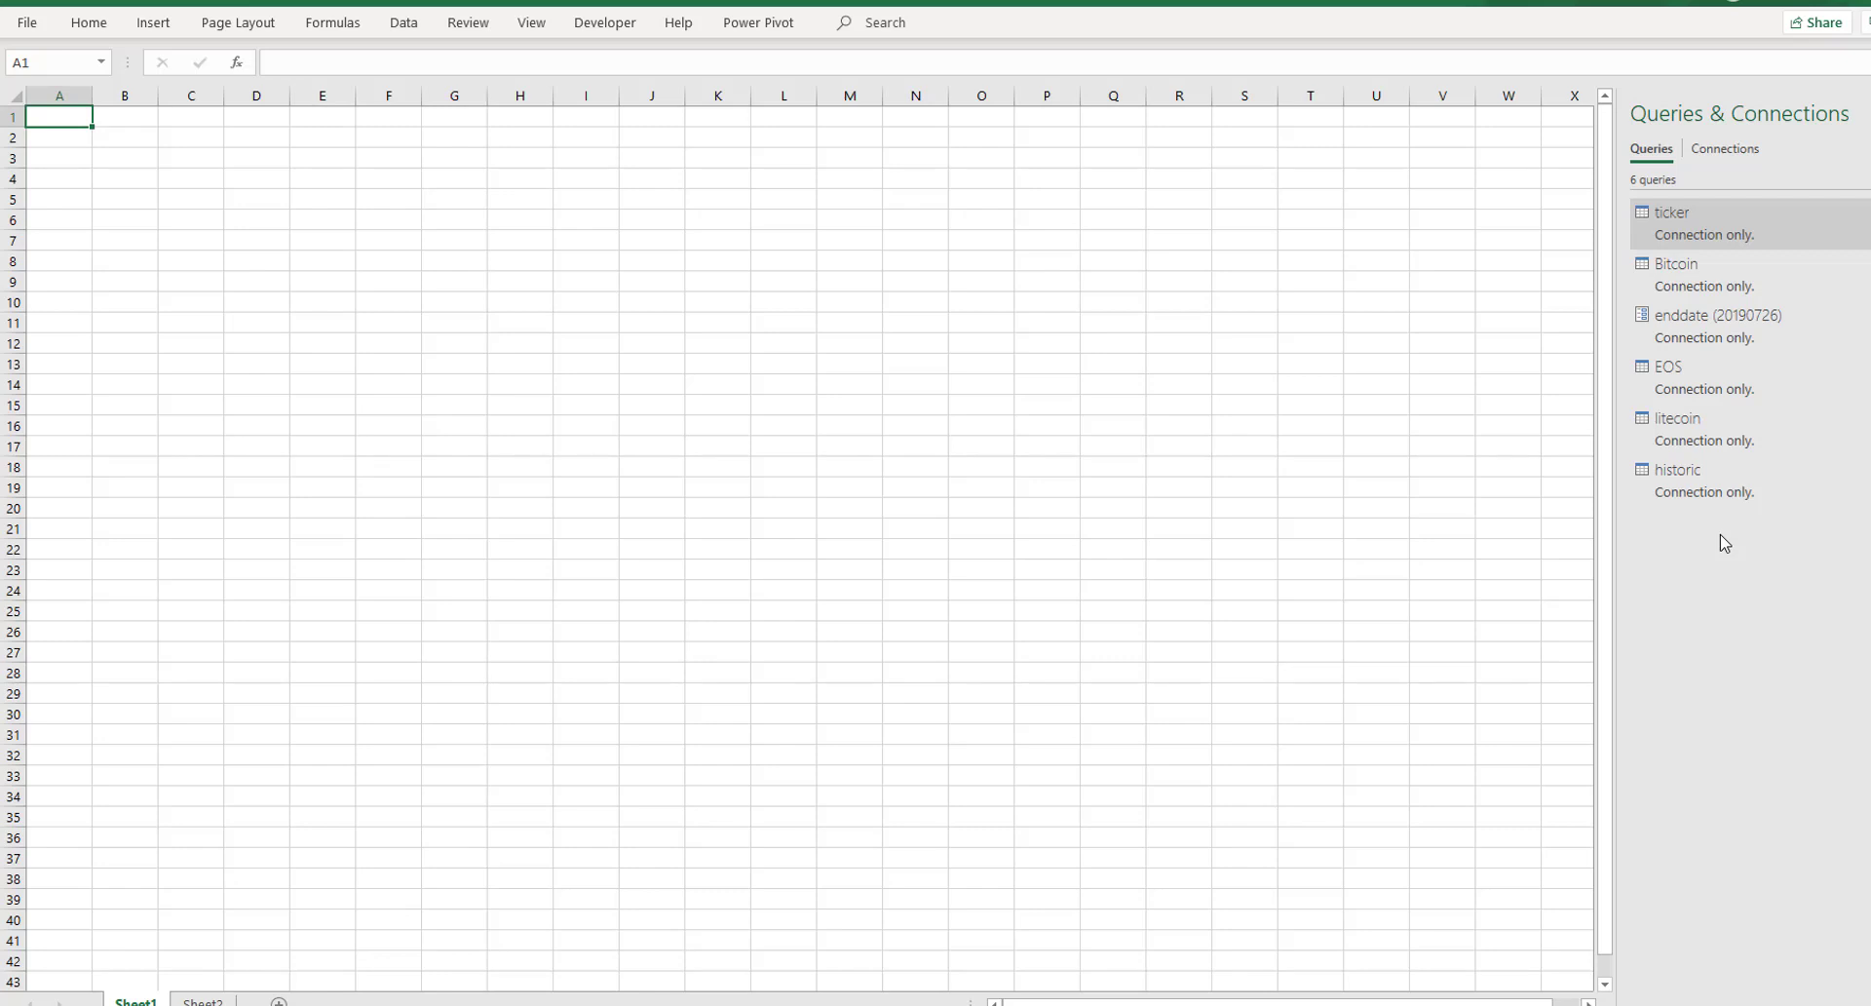
Change the historic query's load settings to add its data to the Data Model, keeping it connection only
left_click(1692, 497)
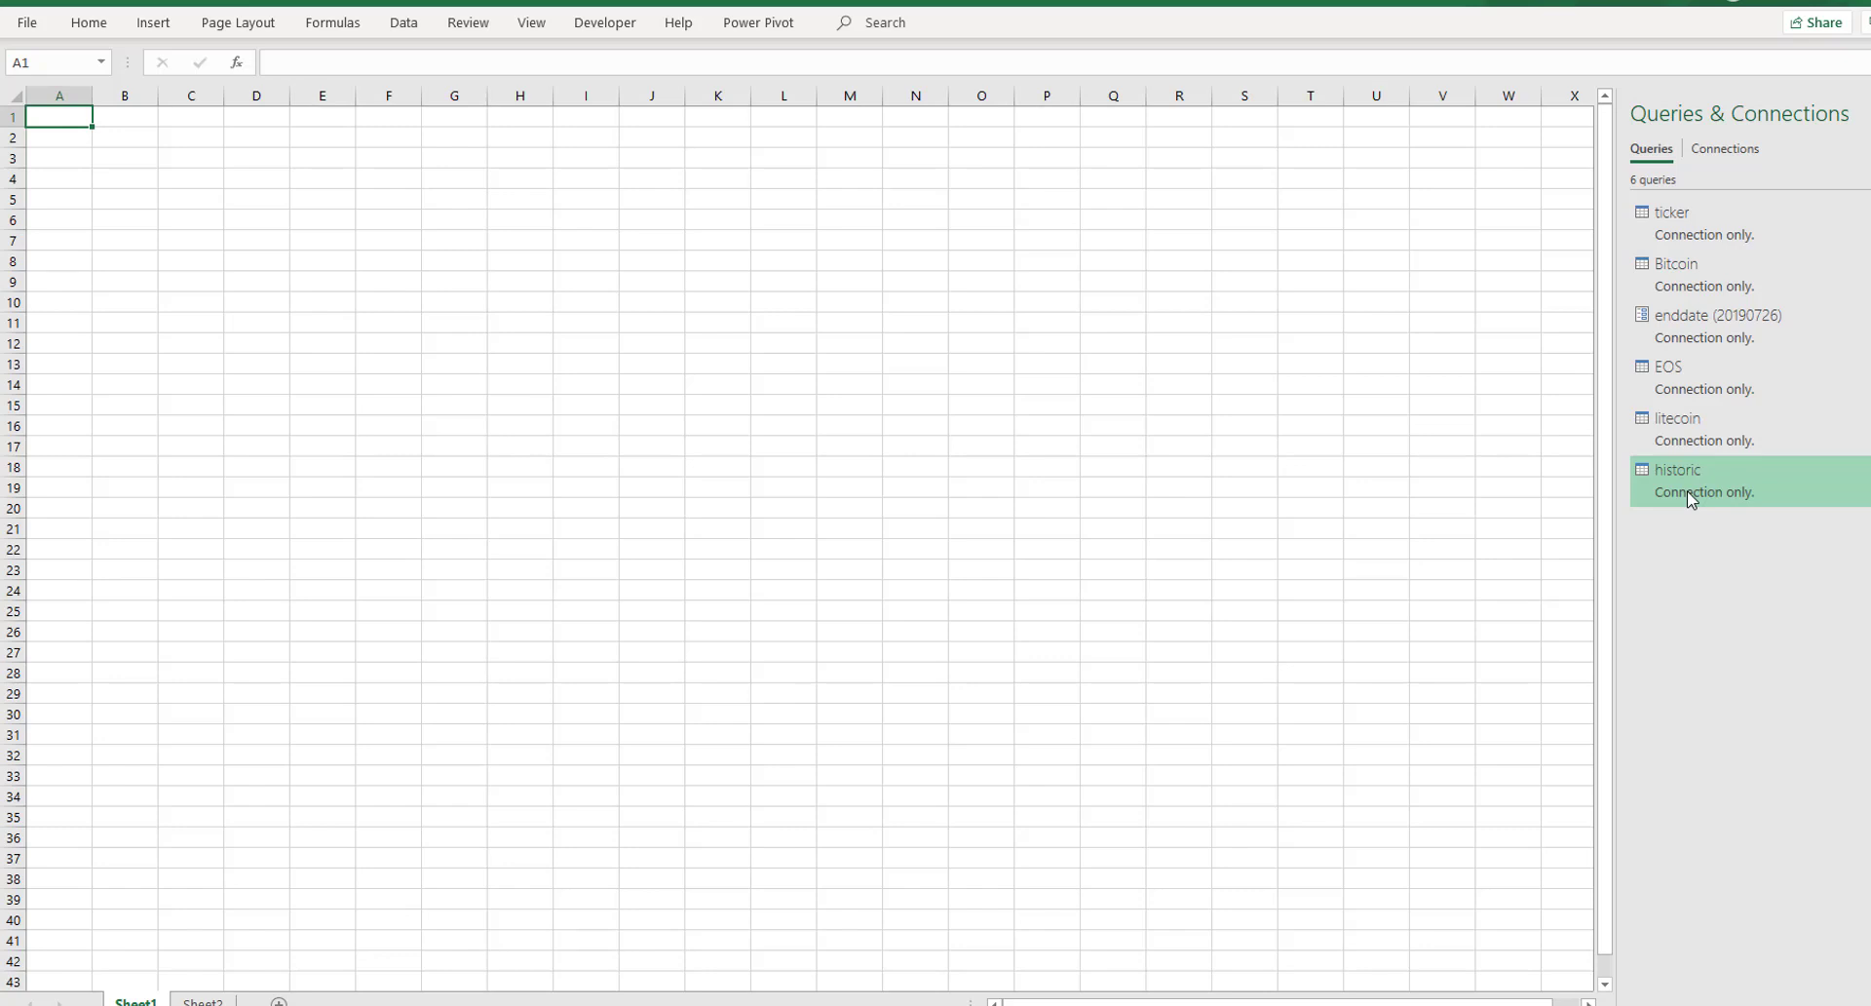
right_click(1692, 499)
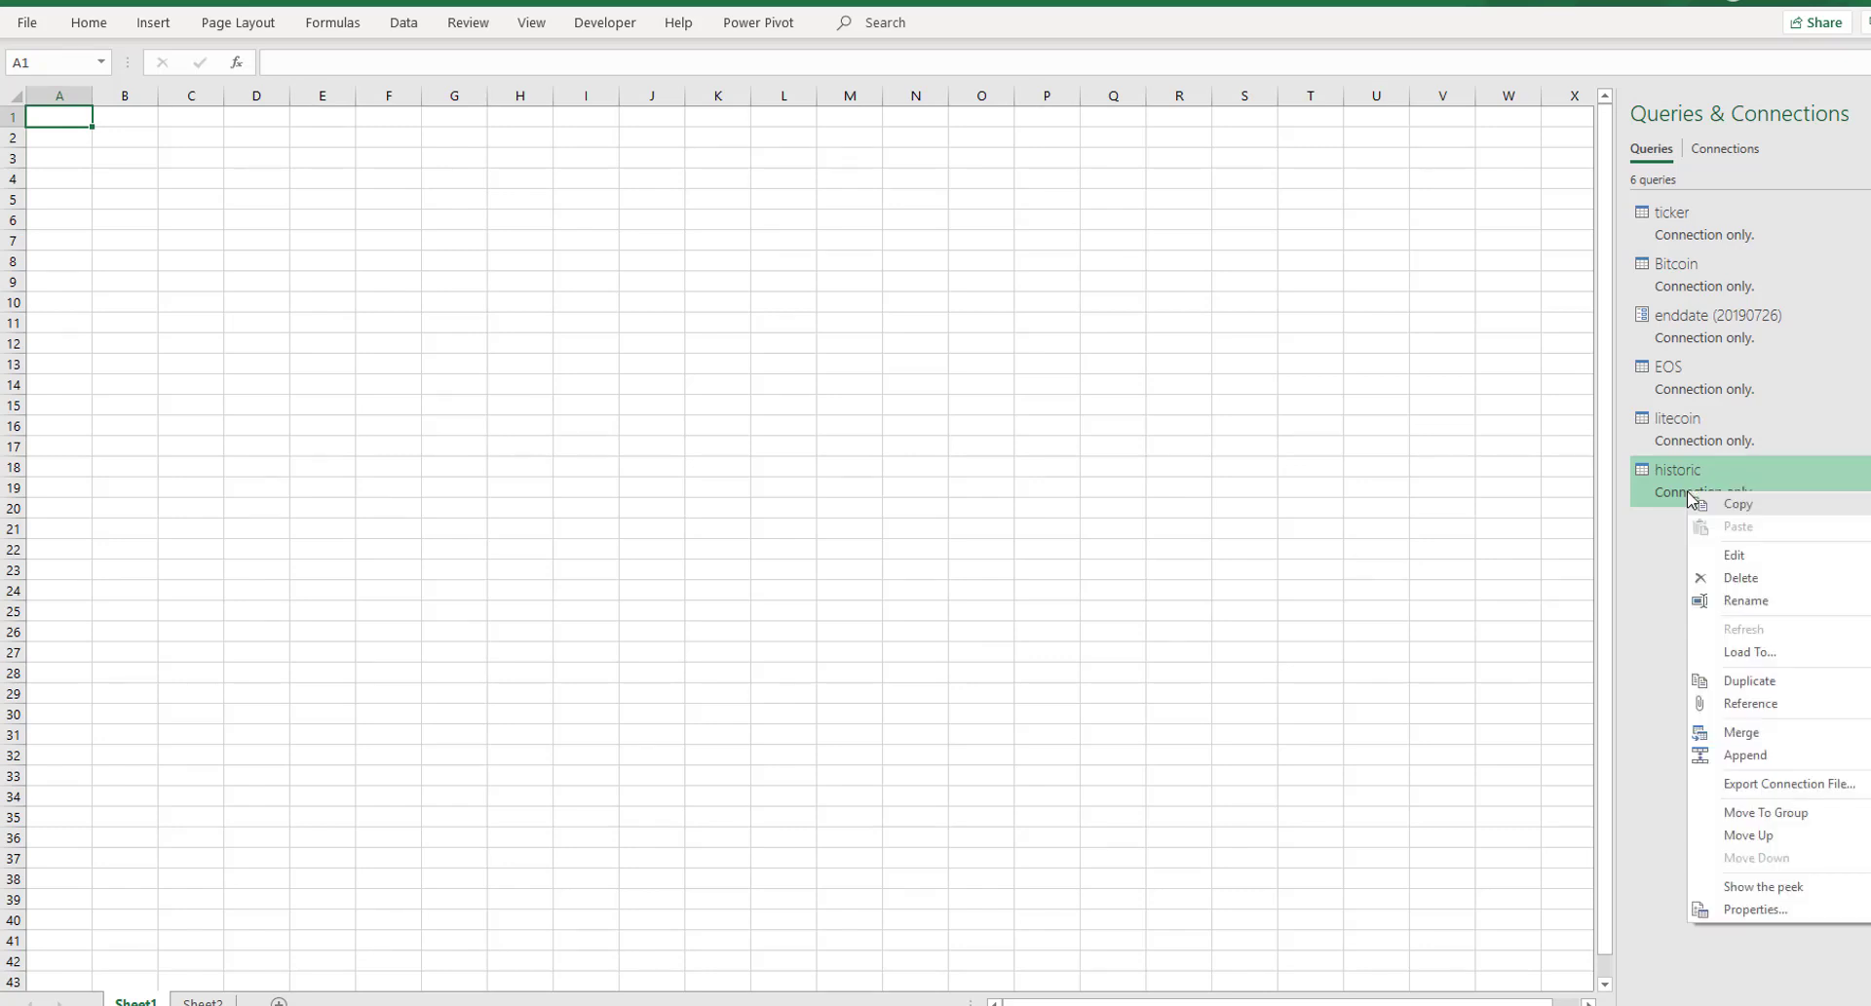
left_click(1738, 653)
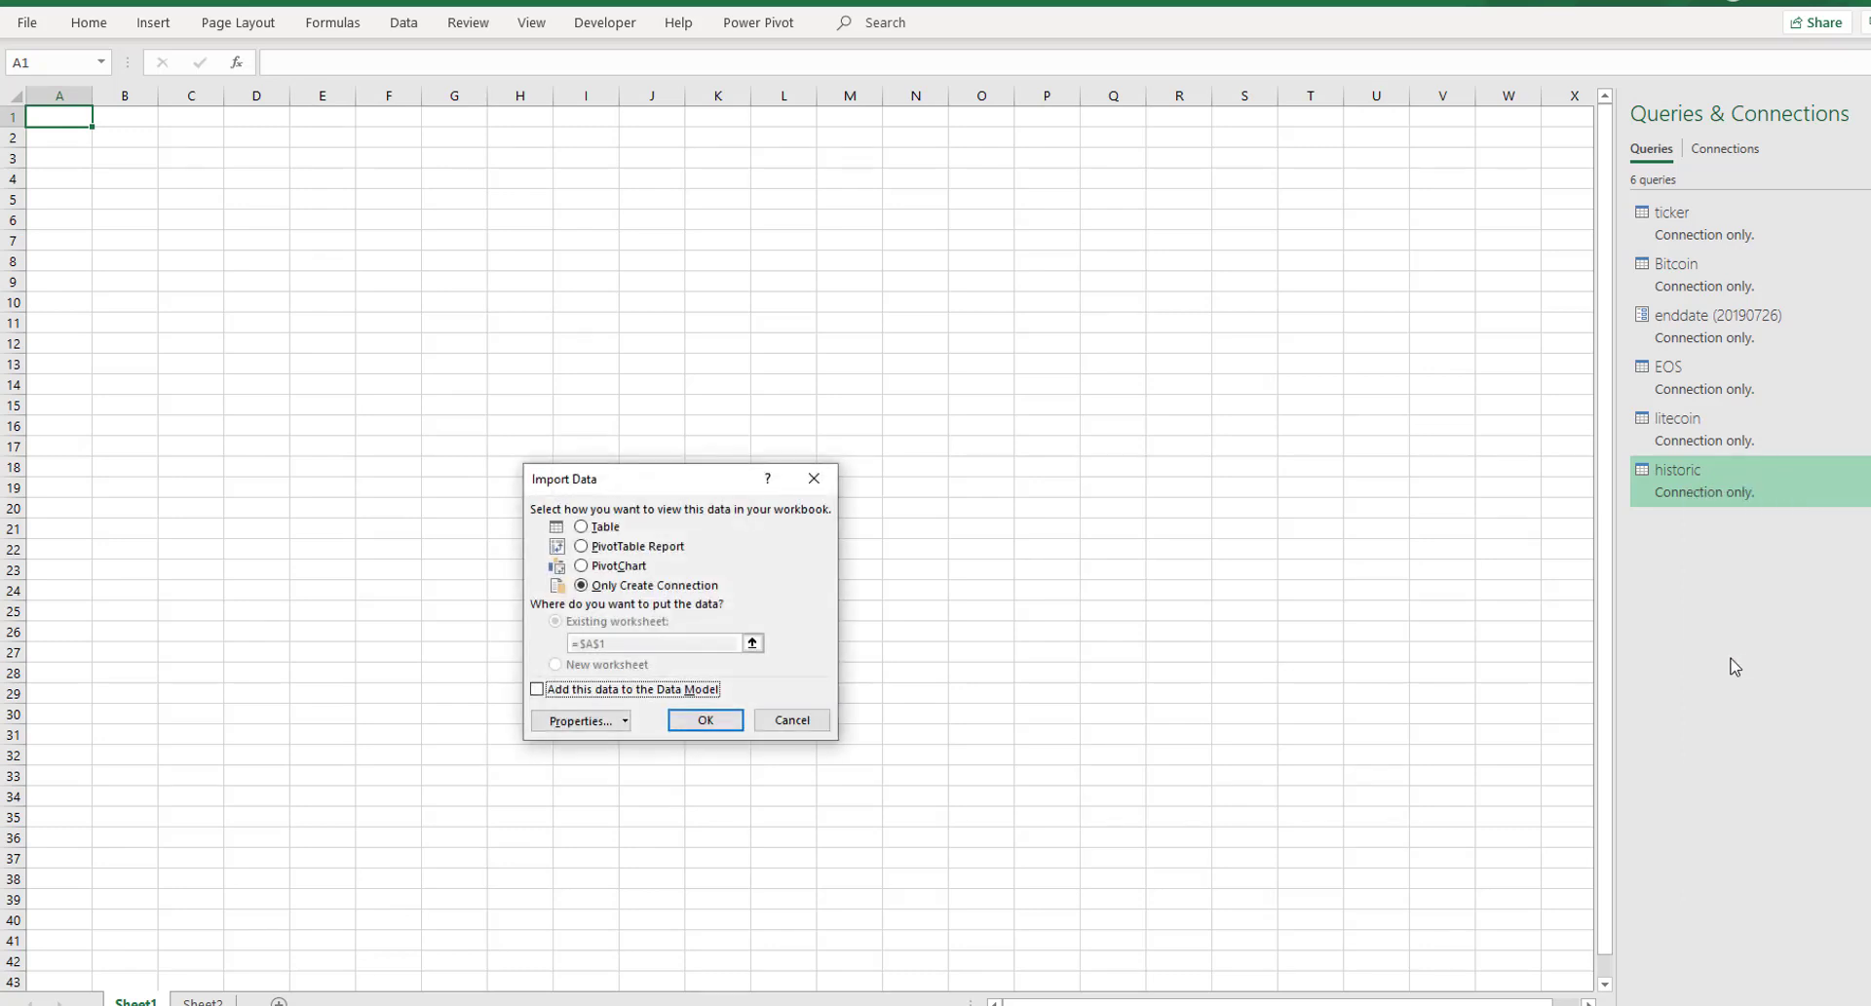
left_click(541, 691)
left_click(703, 722)
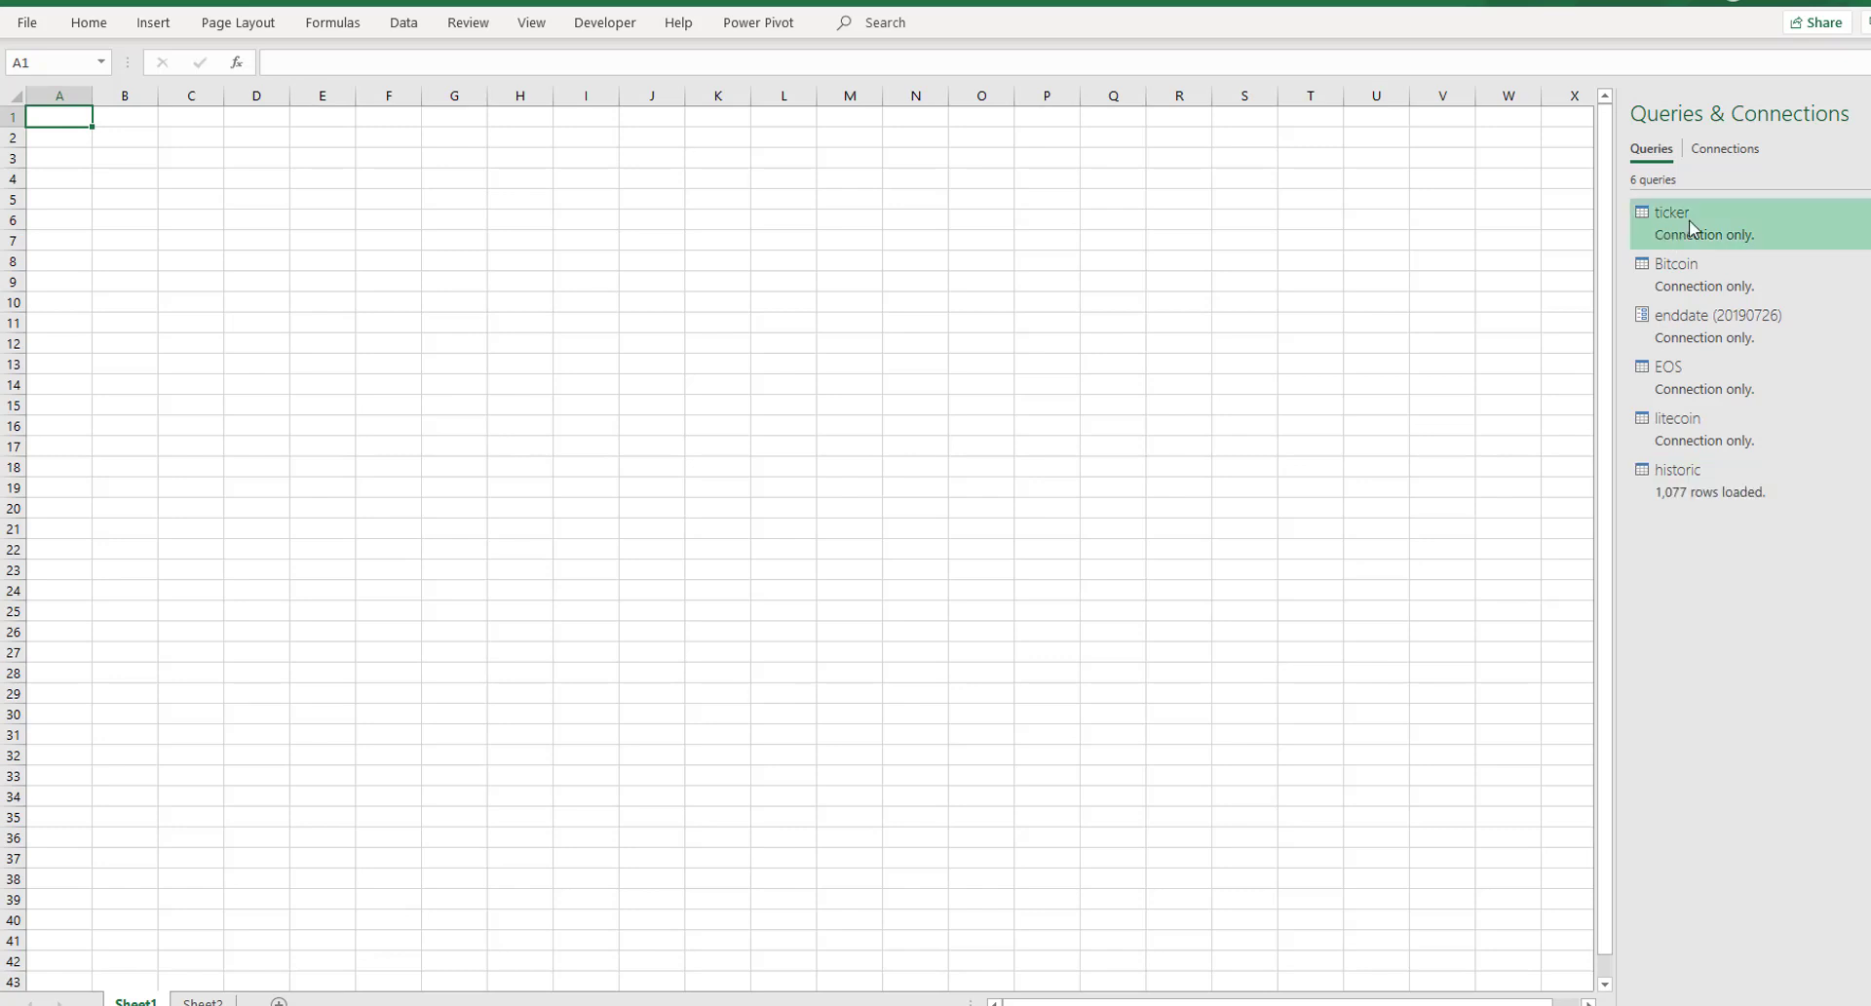
Change the ticker query's load settings to add its data to the Data Model, keeping it connection only
right_click(1734, 242)
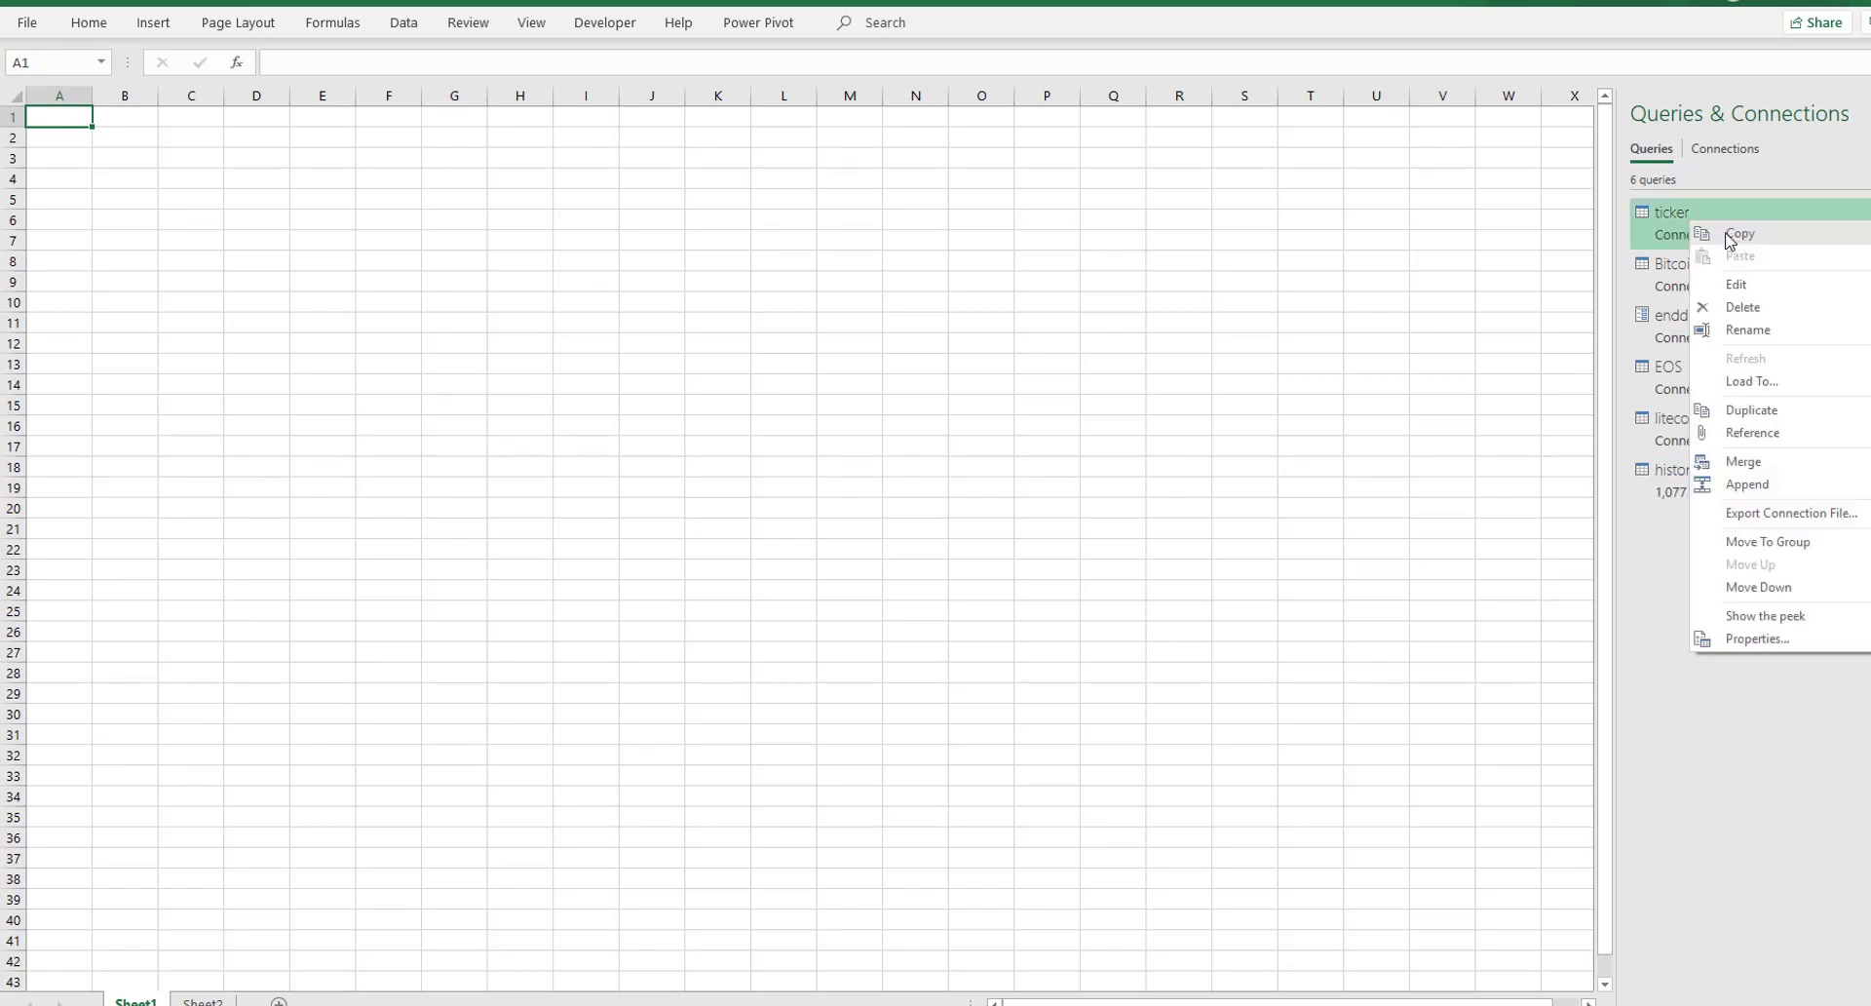
left_click(1762, 383)
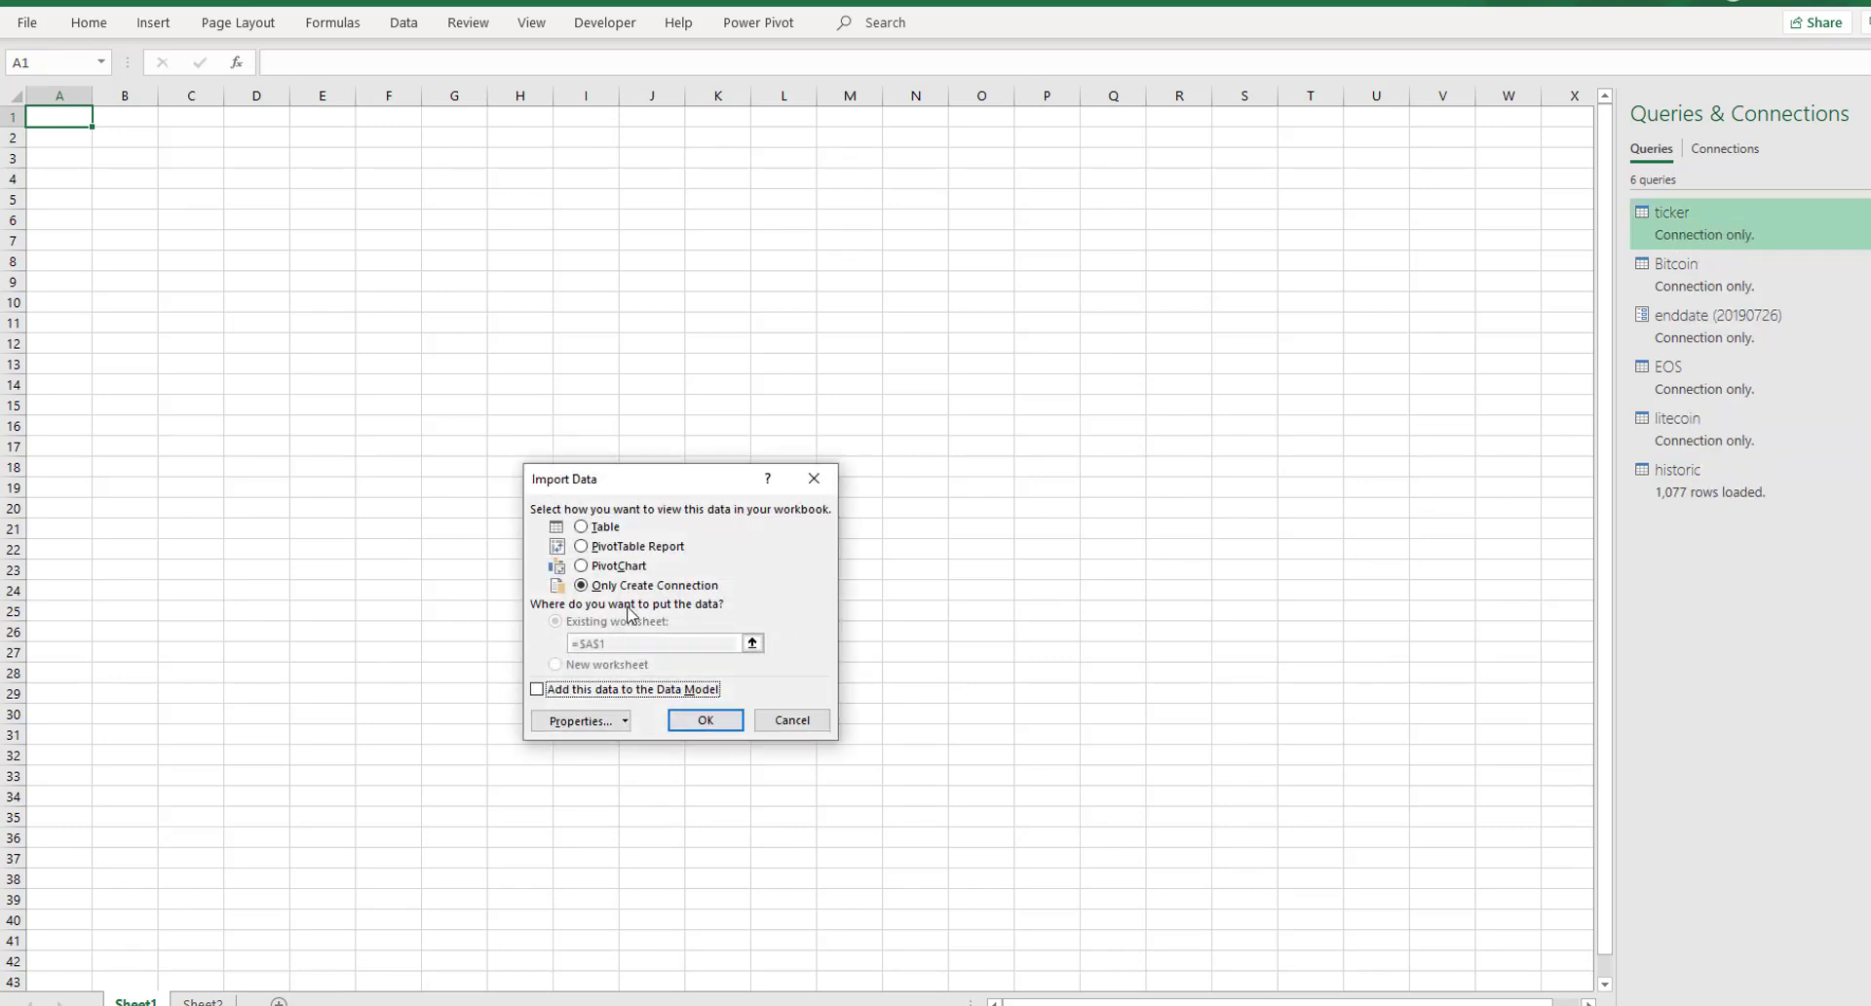
left_click(537, 689)
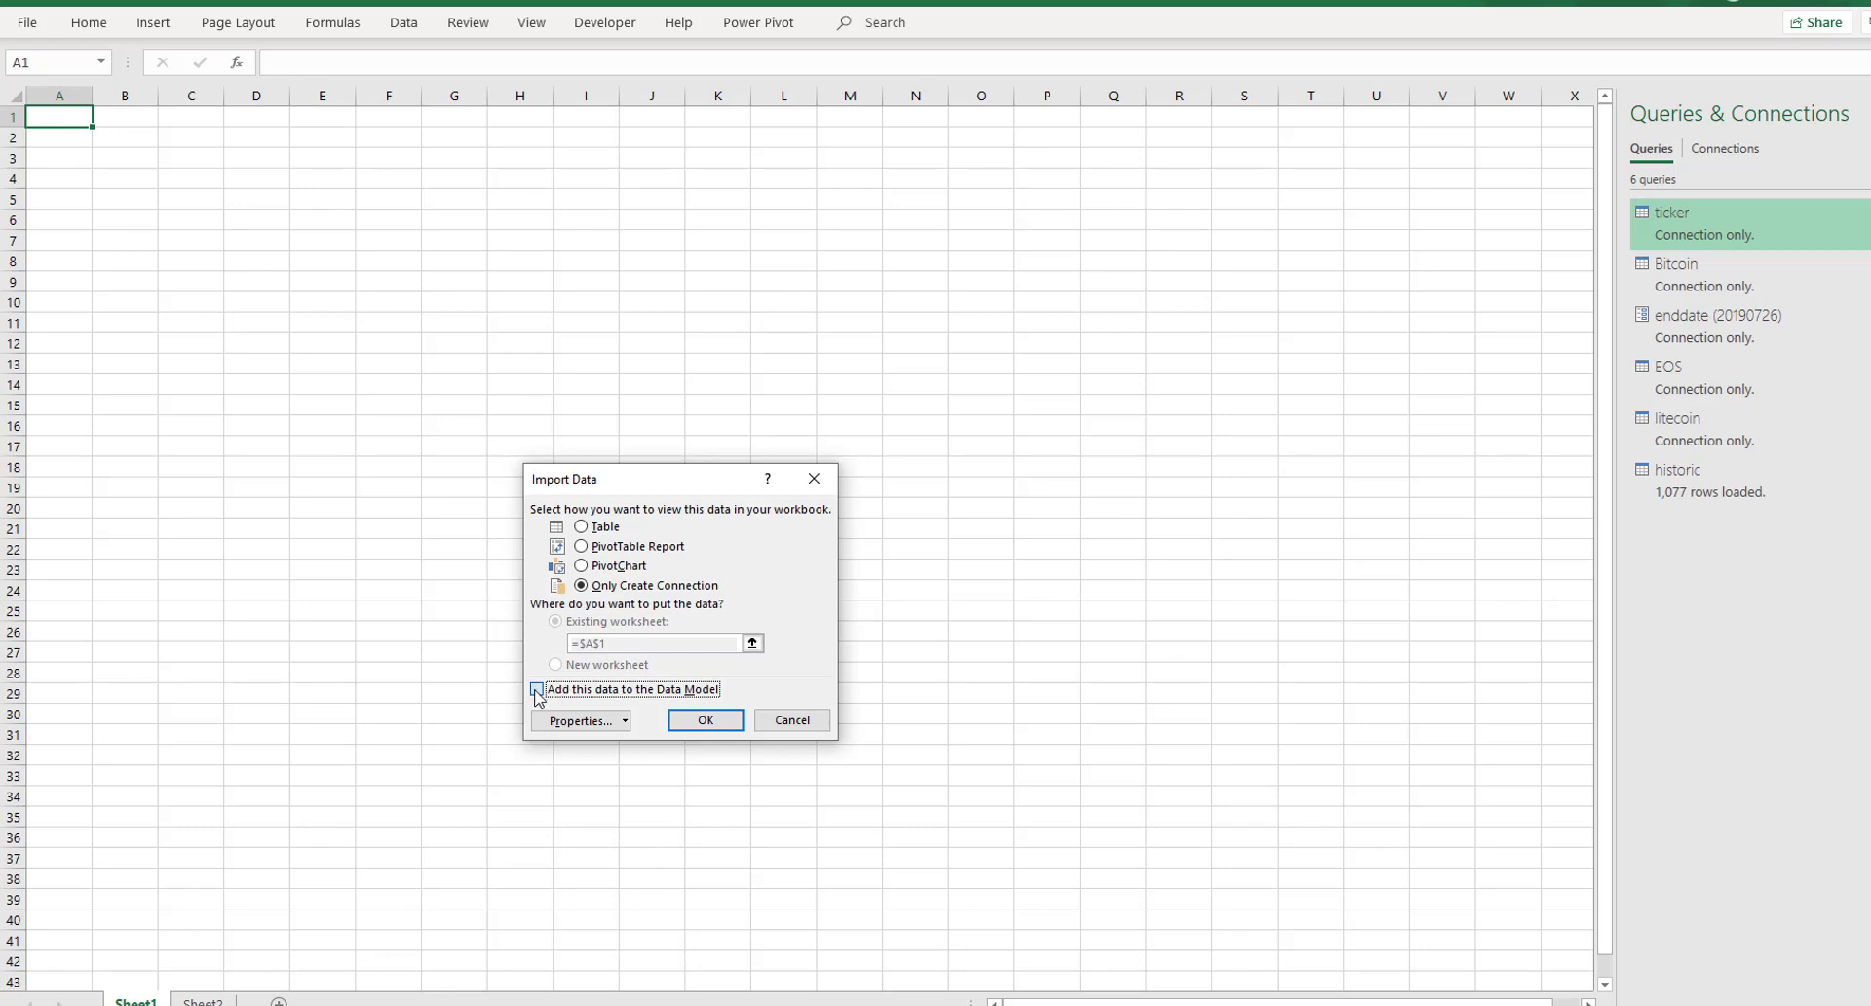
left_click(721, 726)
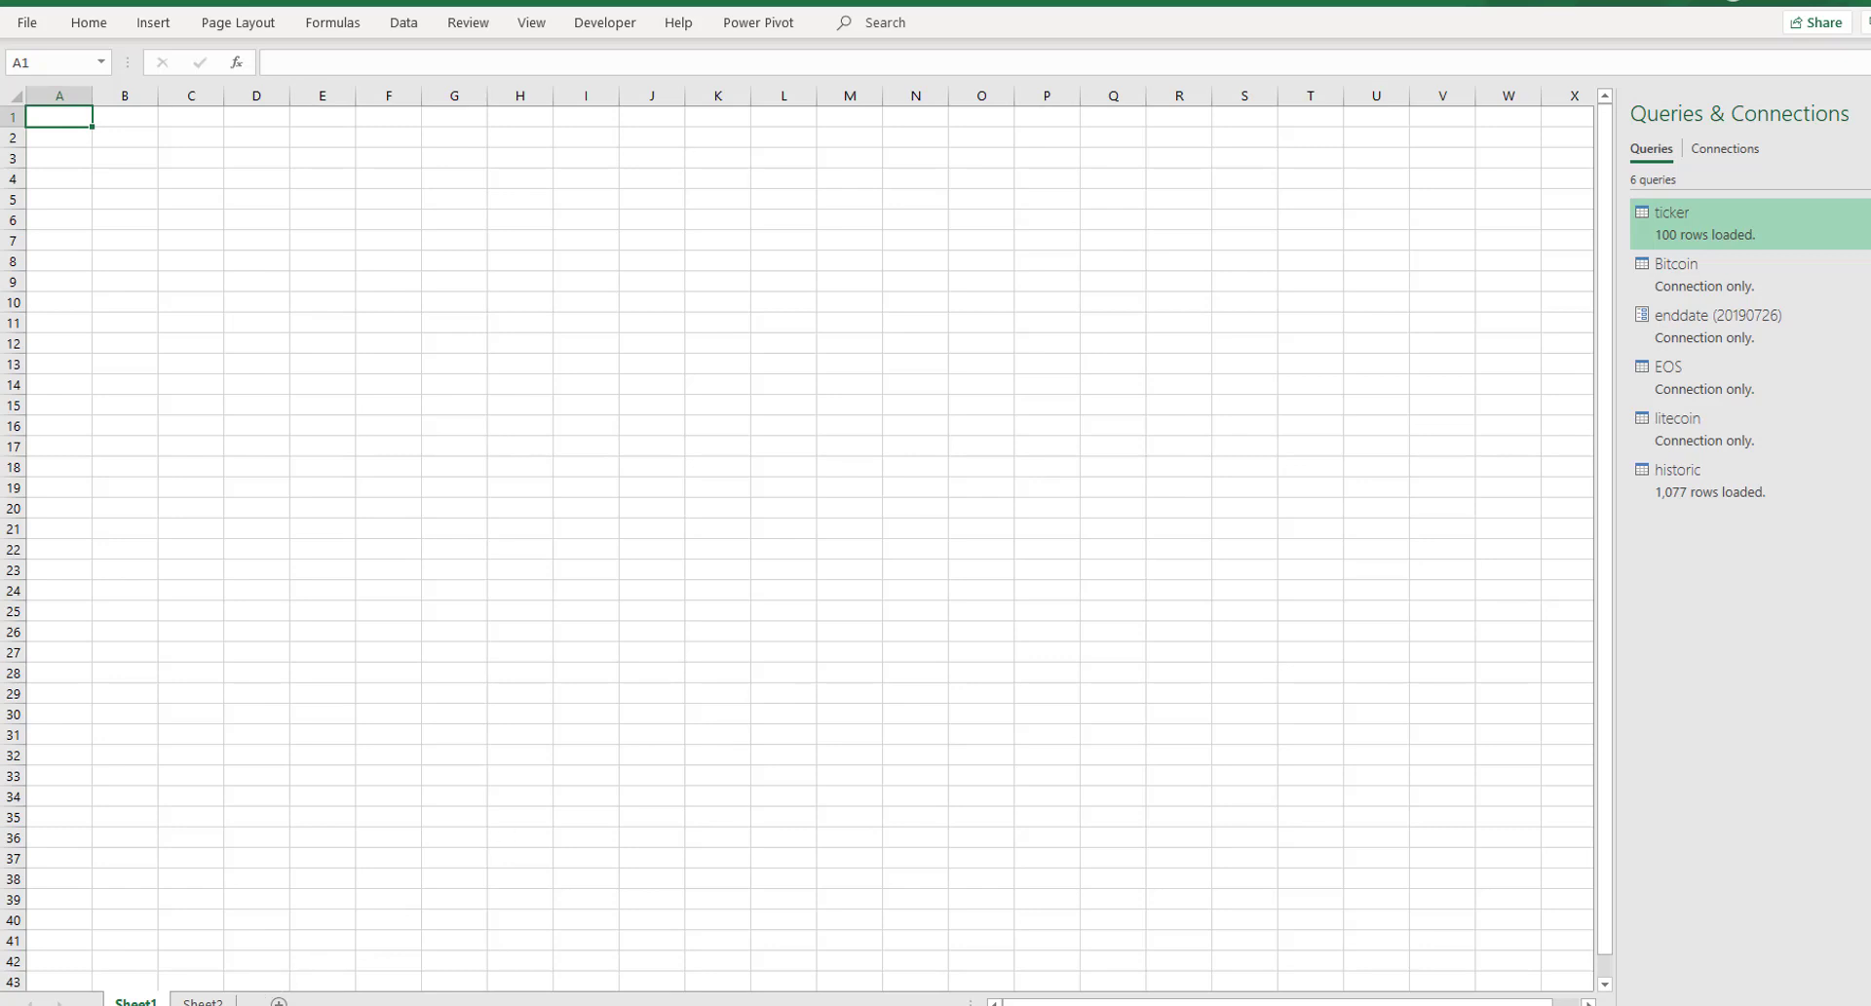
Widen column A on Sheet2 slightly and add the coins table there to the Data Model
left_click(202, 1000)
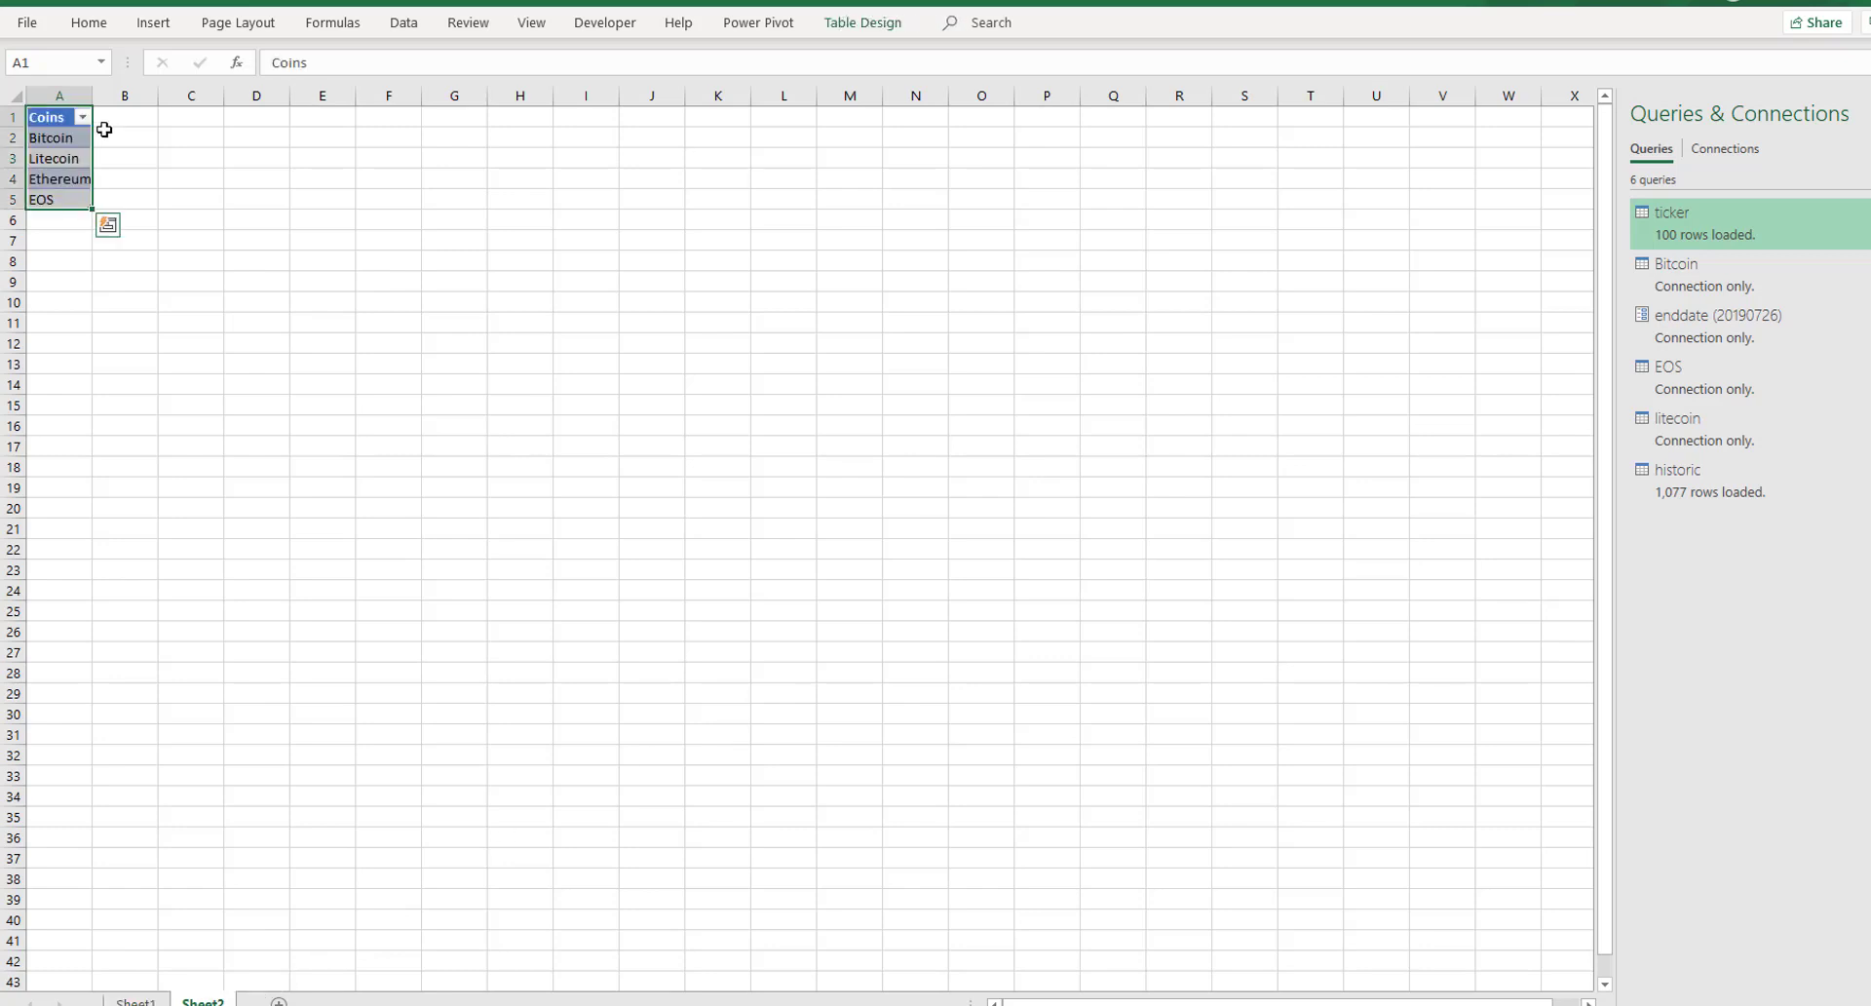
left_click_drag(87, 97, 105, 97)
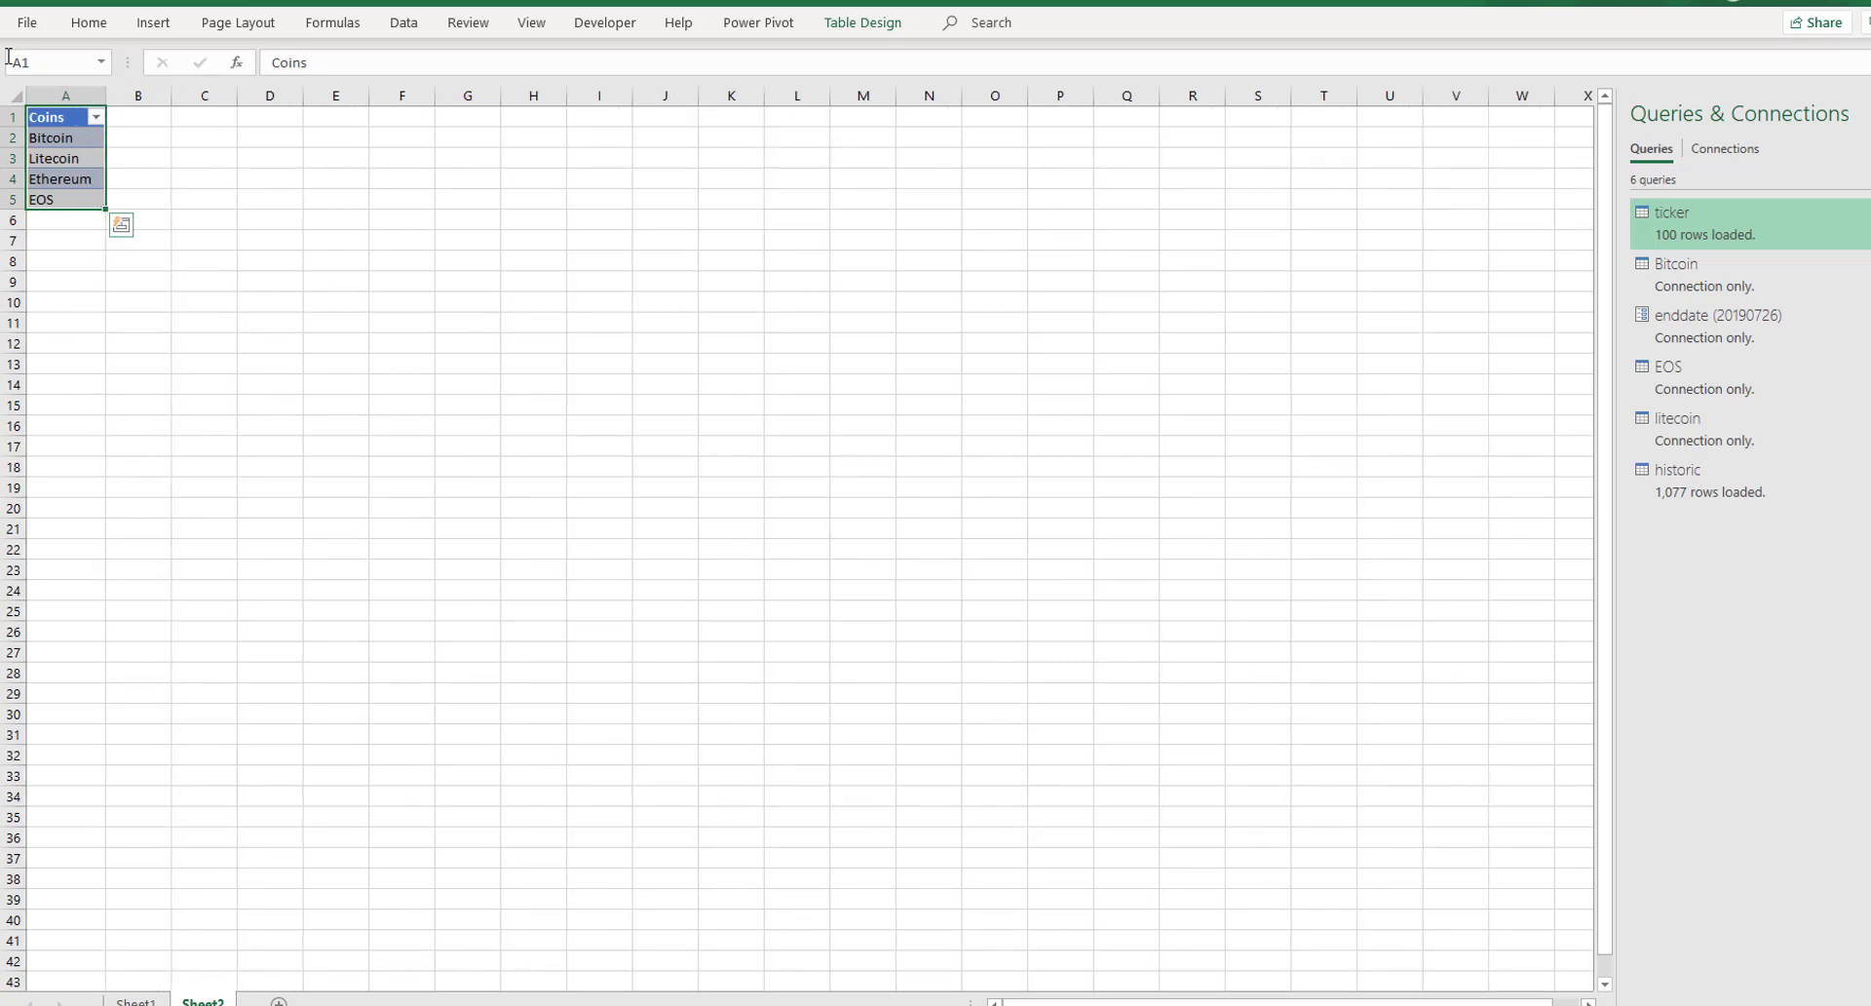
left_click_drag(64, 114, 59, 192)
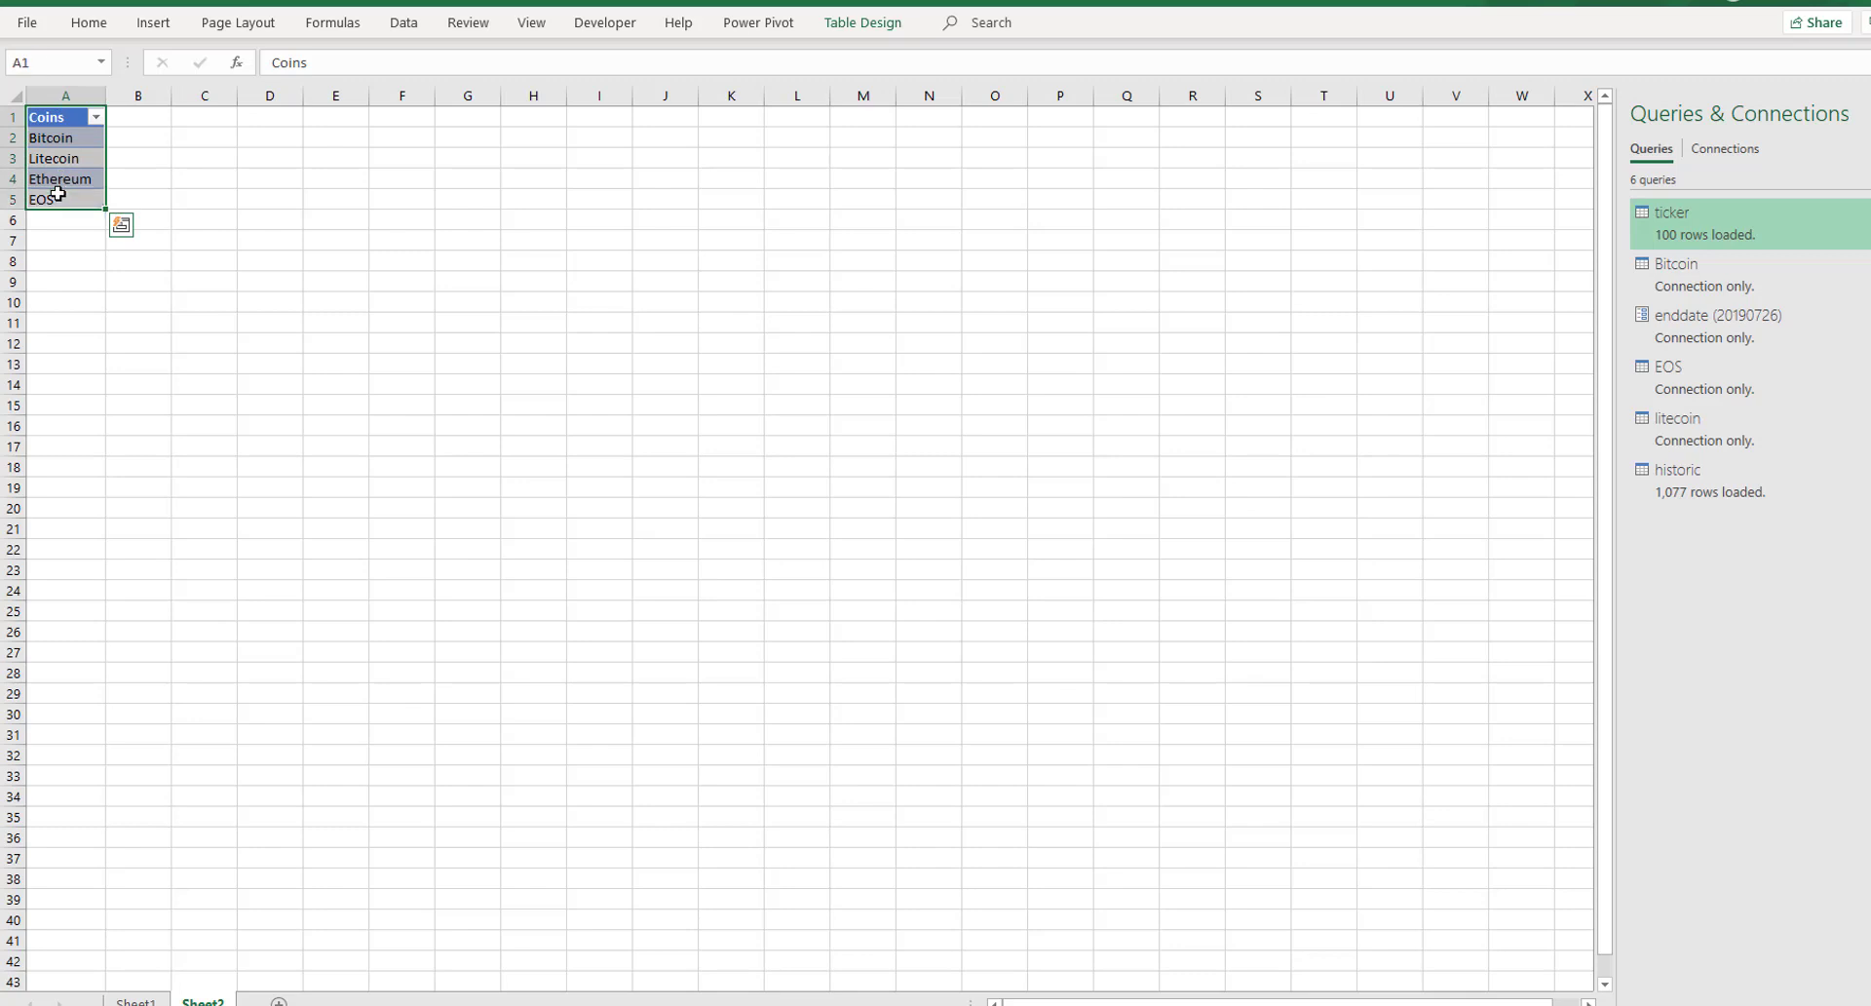
left_click(866, 24)
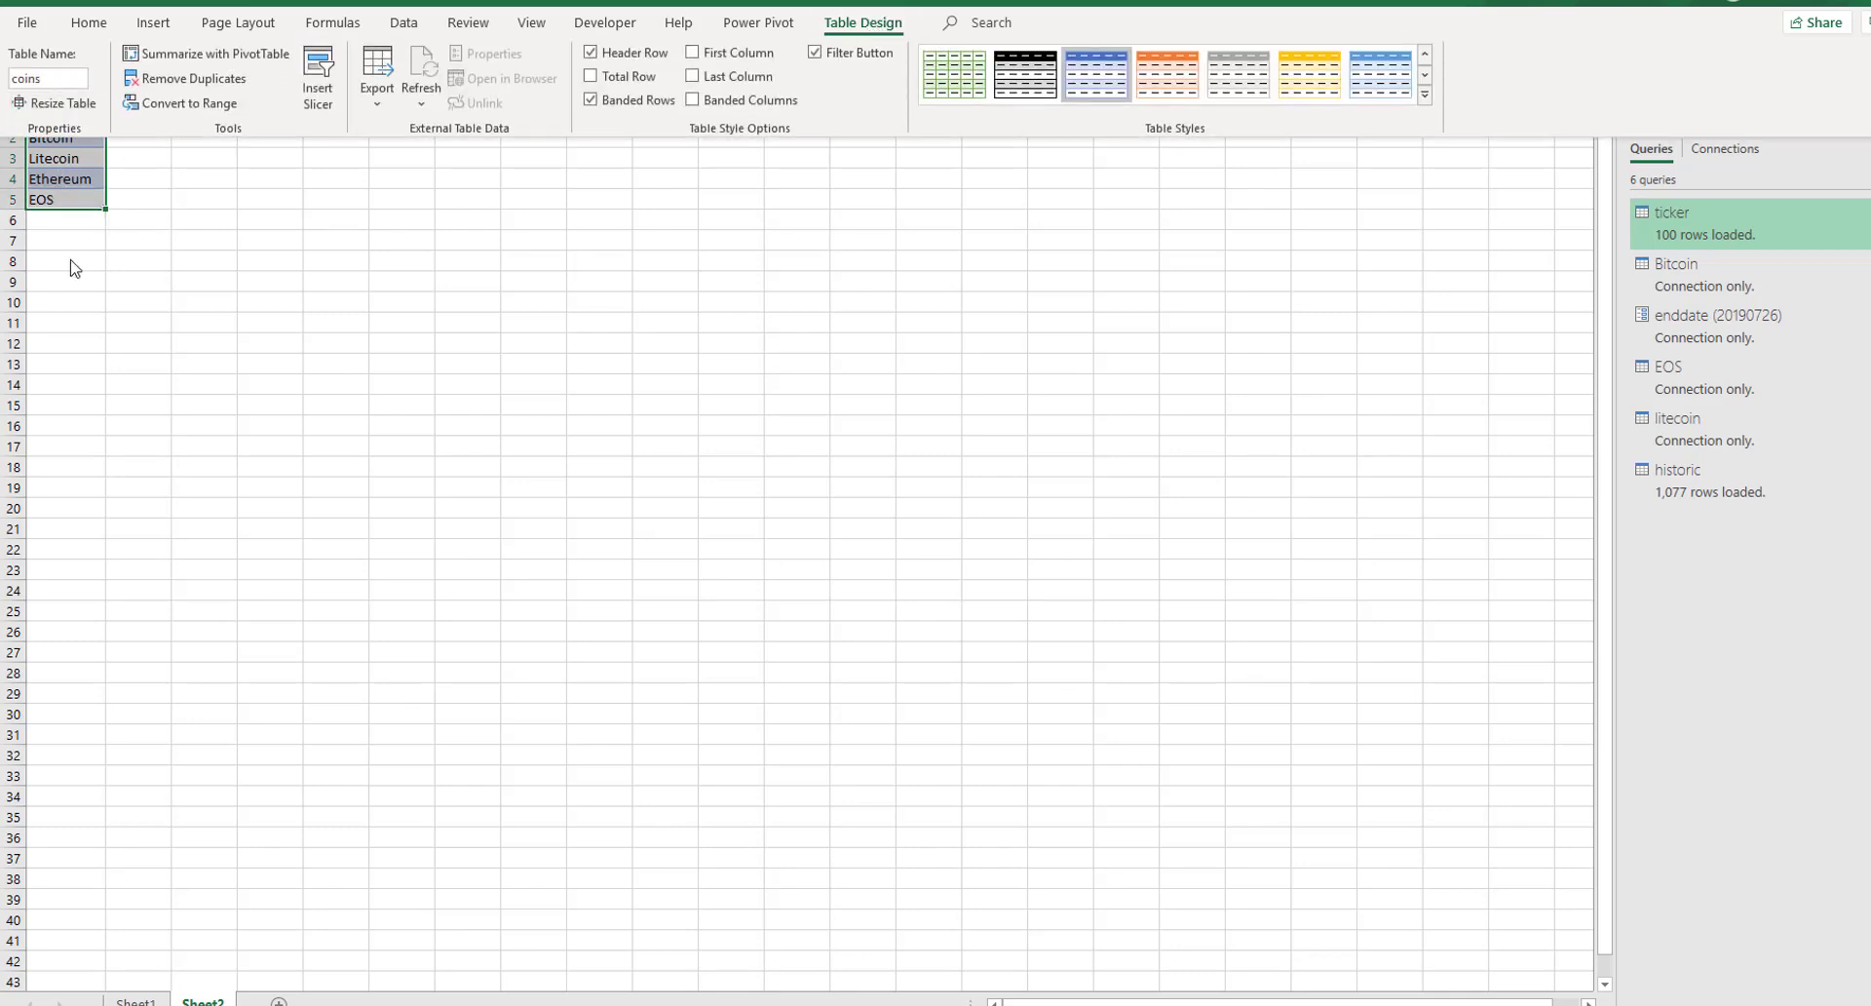
key("Escape")
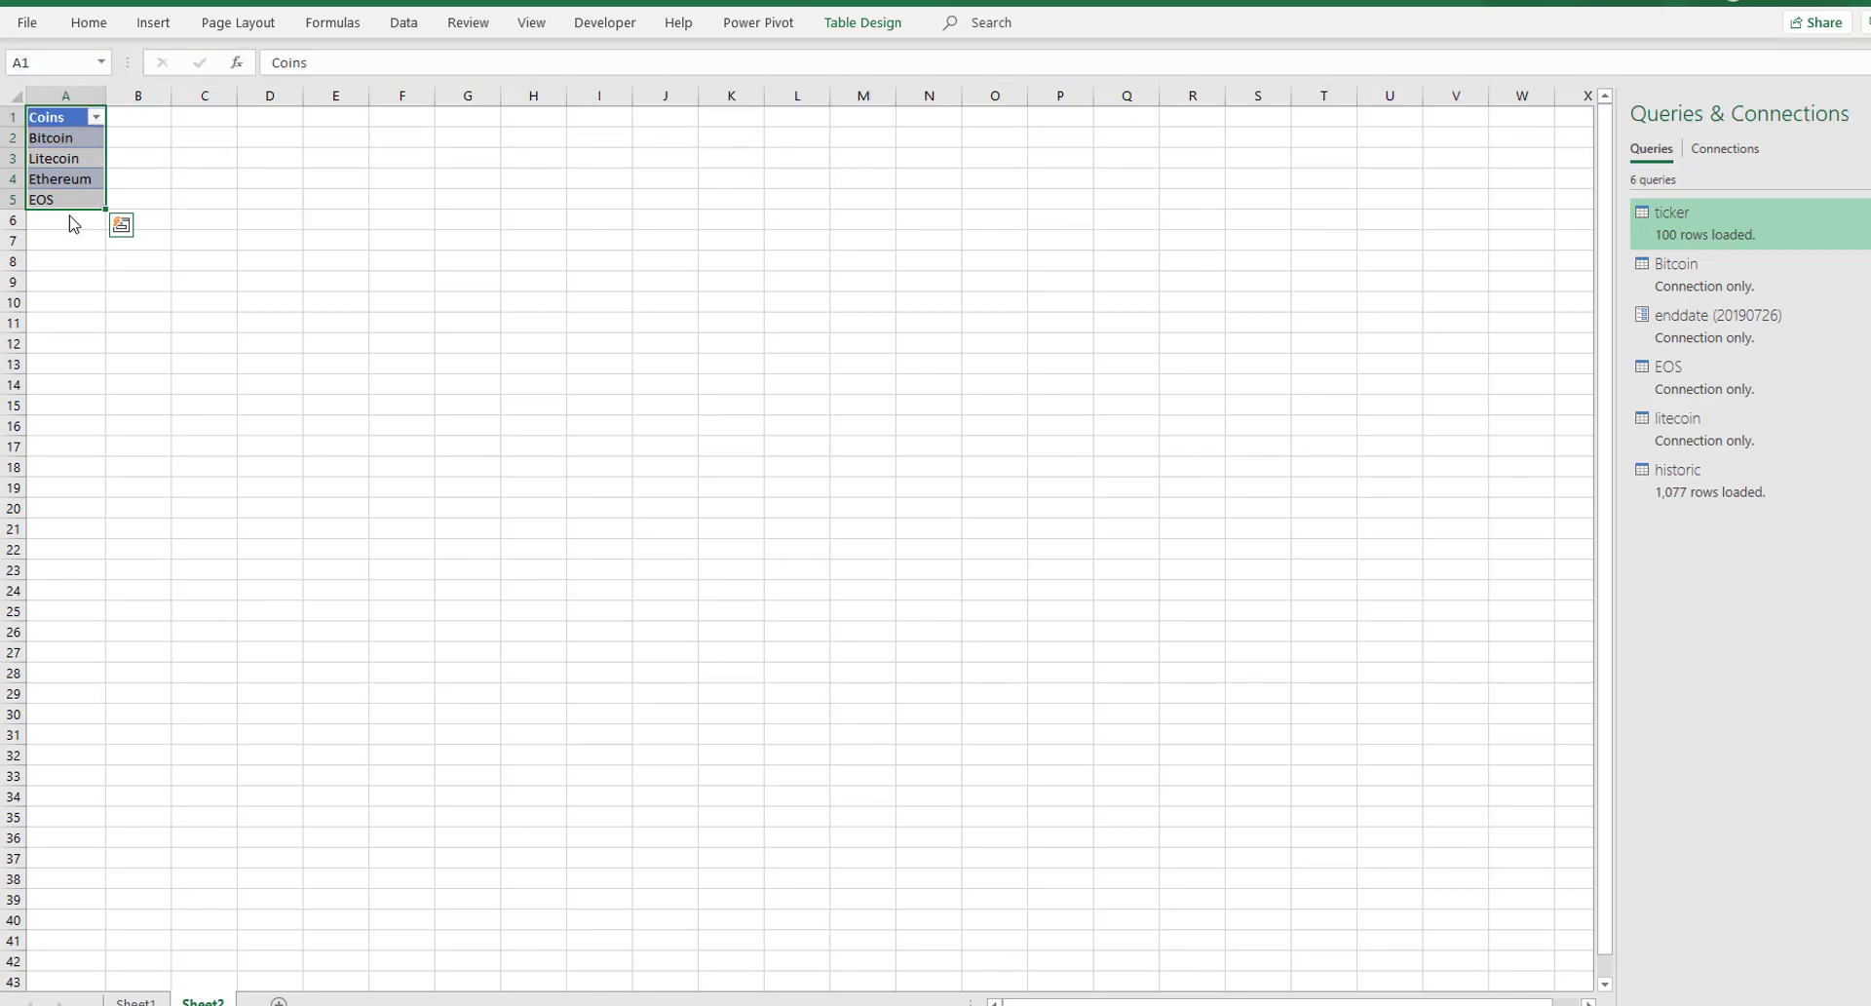
left_click(758, 25)
left_click(220, 106)
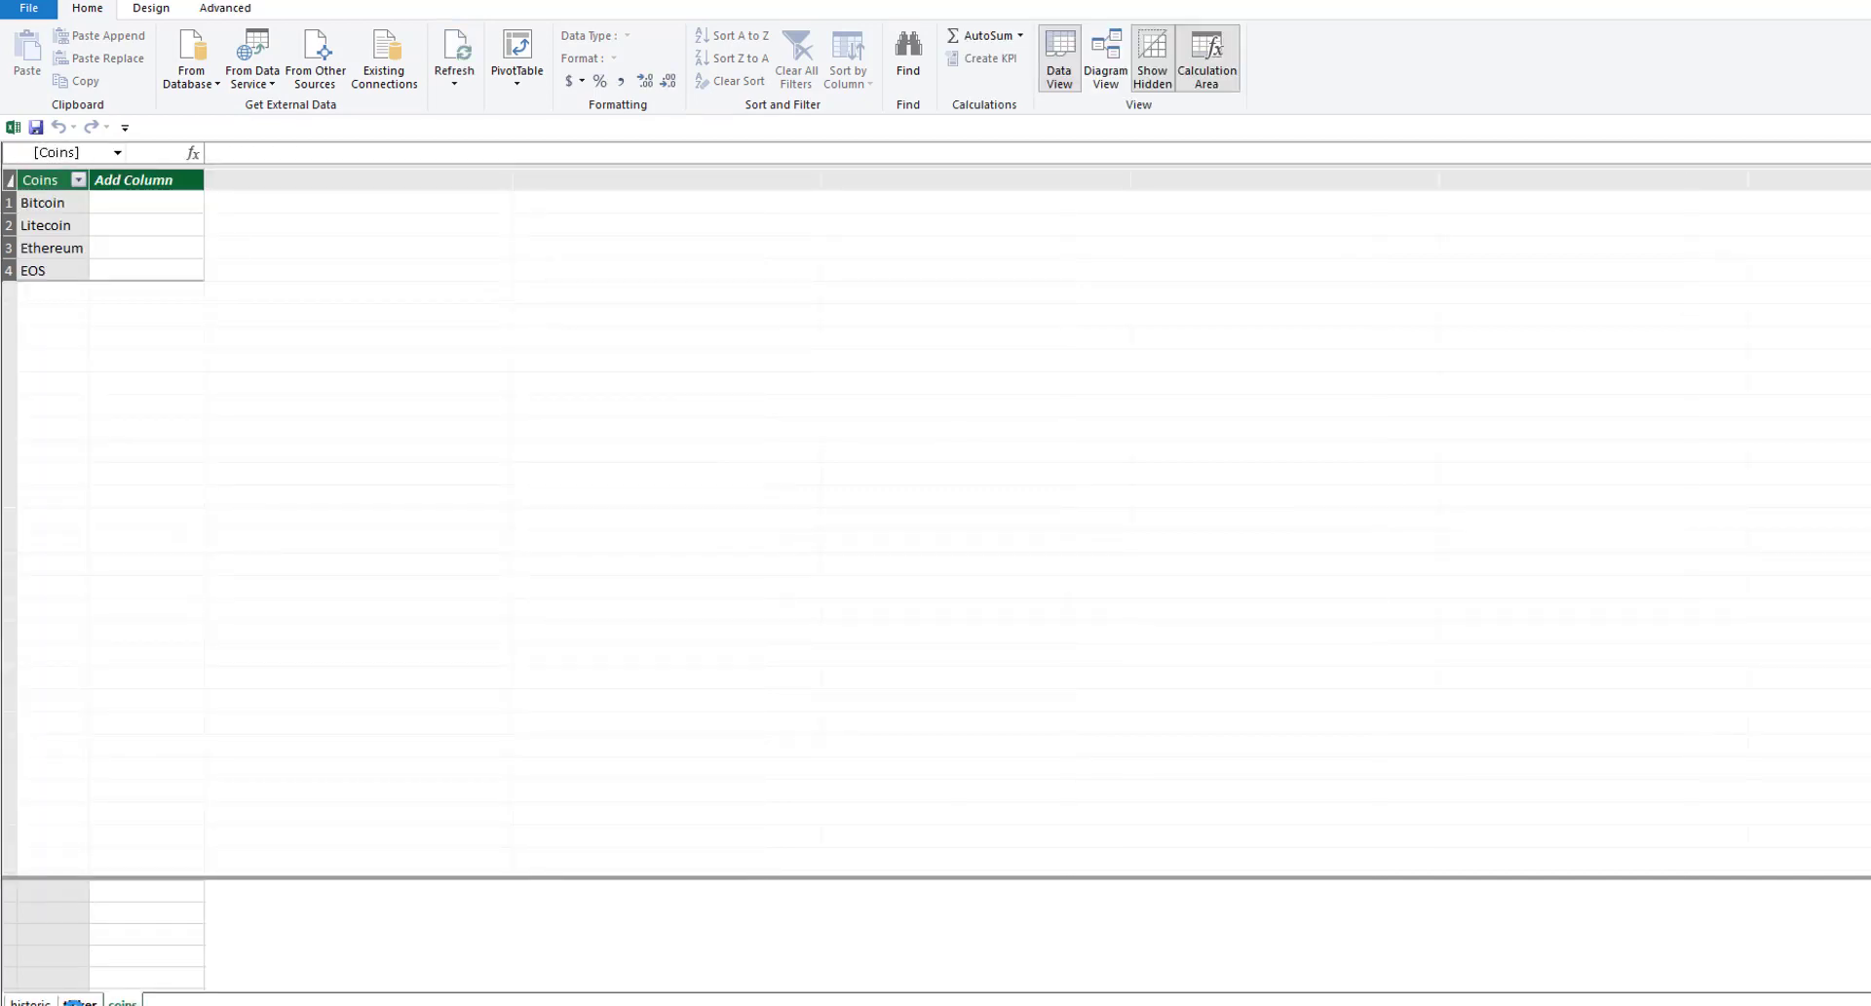
Arrange the three tables in the diagram and relate the Coins column to coin in historic and symbol in ticker
left_click(1112, 65)
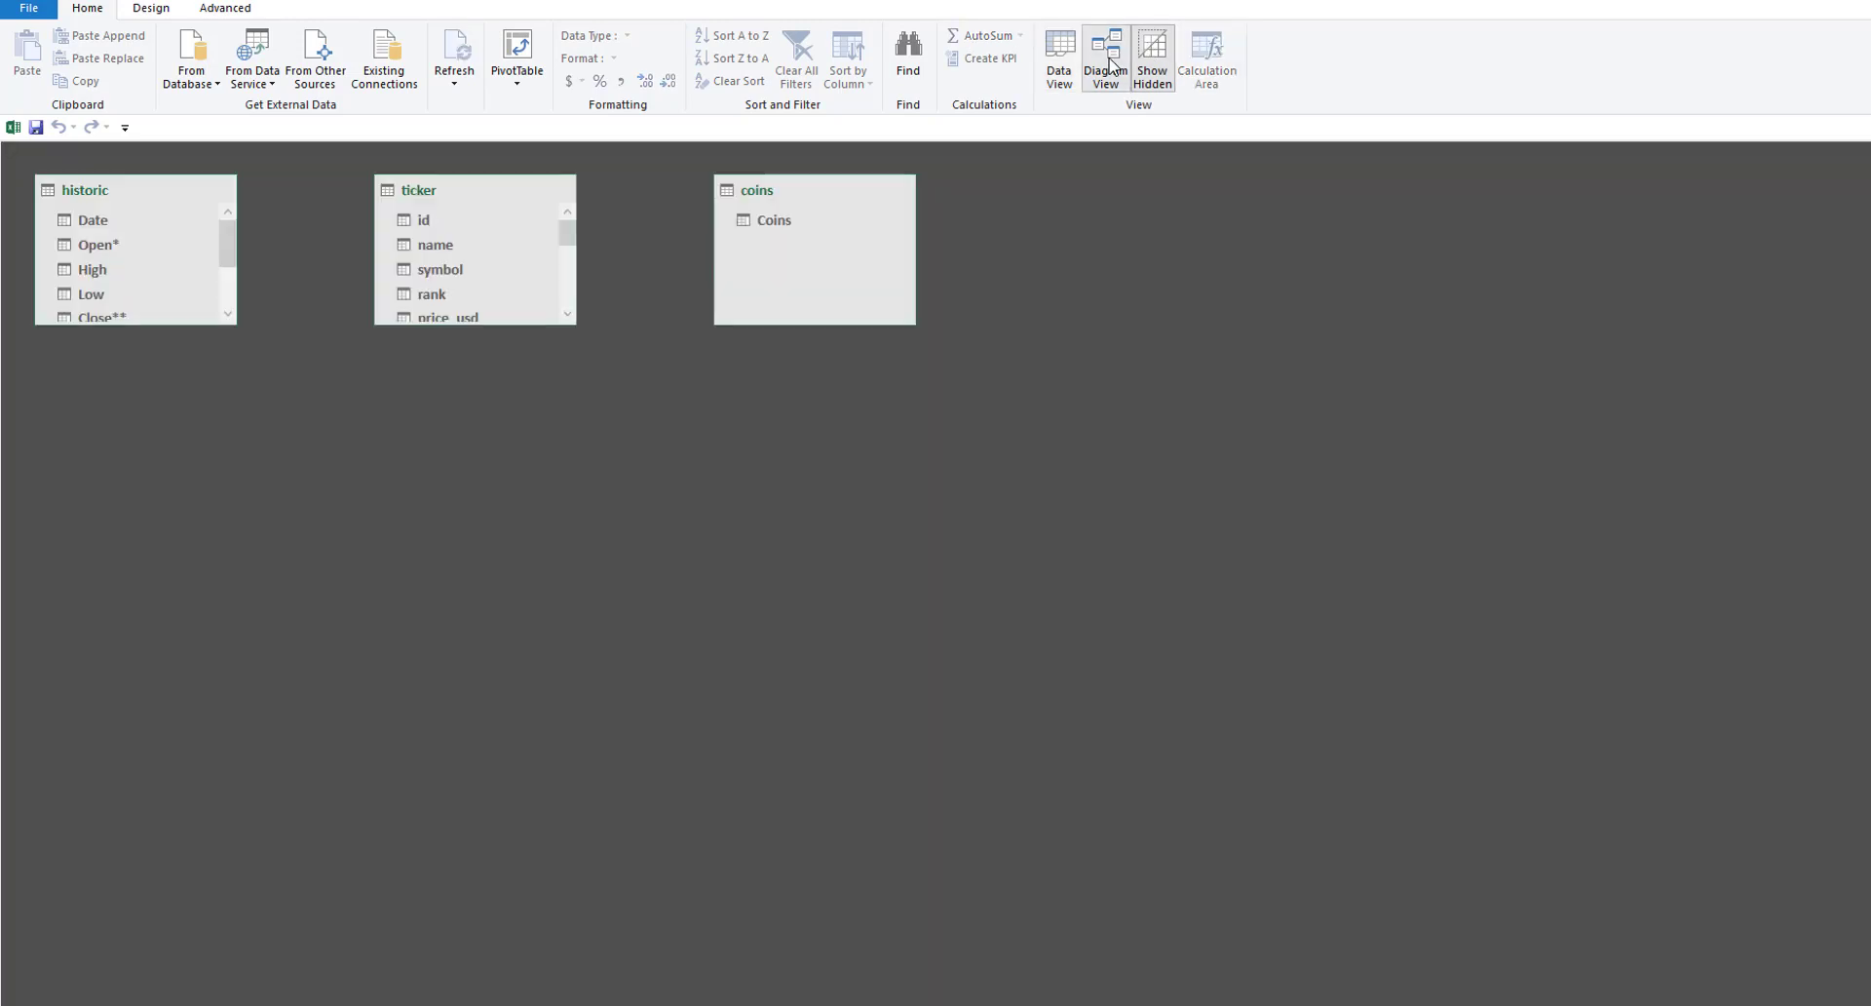
left_click_drag(158, 187, 183, 493)
left_click_drag(492, 200, 588, 518)
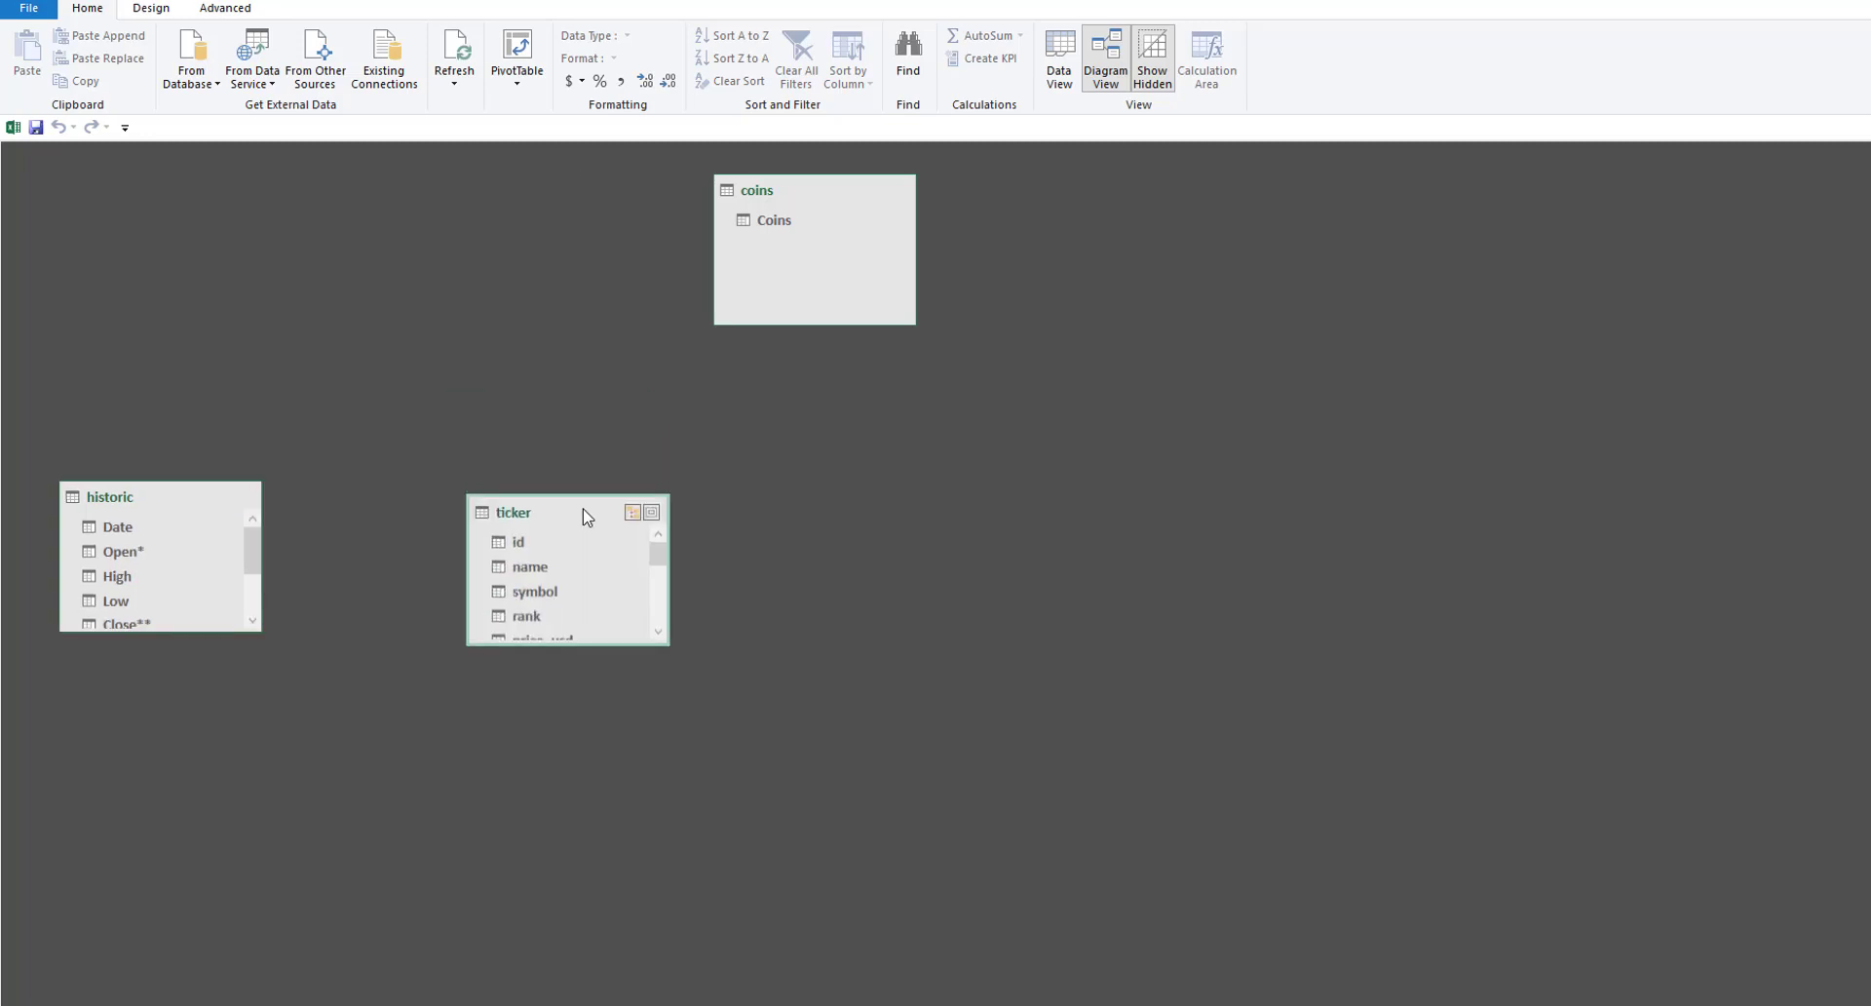
left_click_drag(818, 192, 117, 609)
left_click_drag(397, 224, 535, 587)
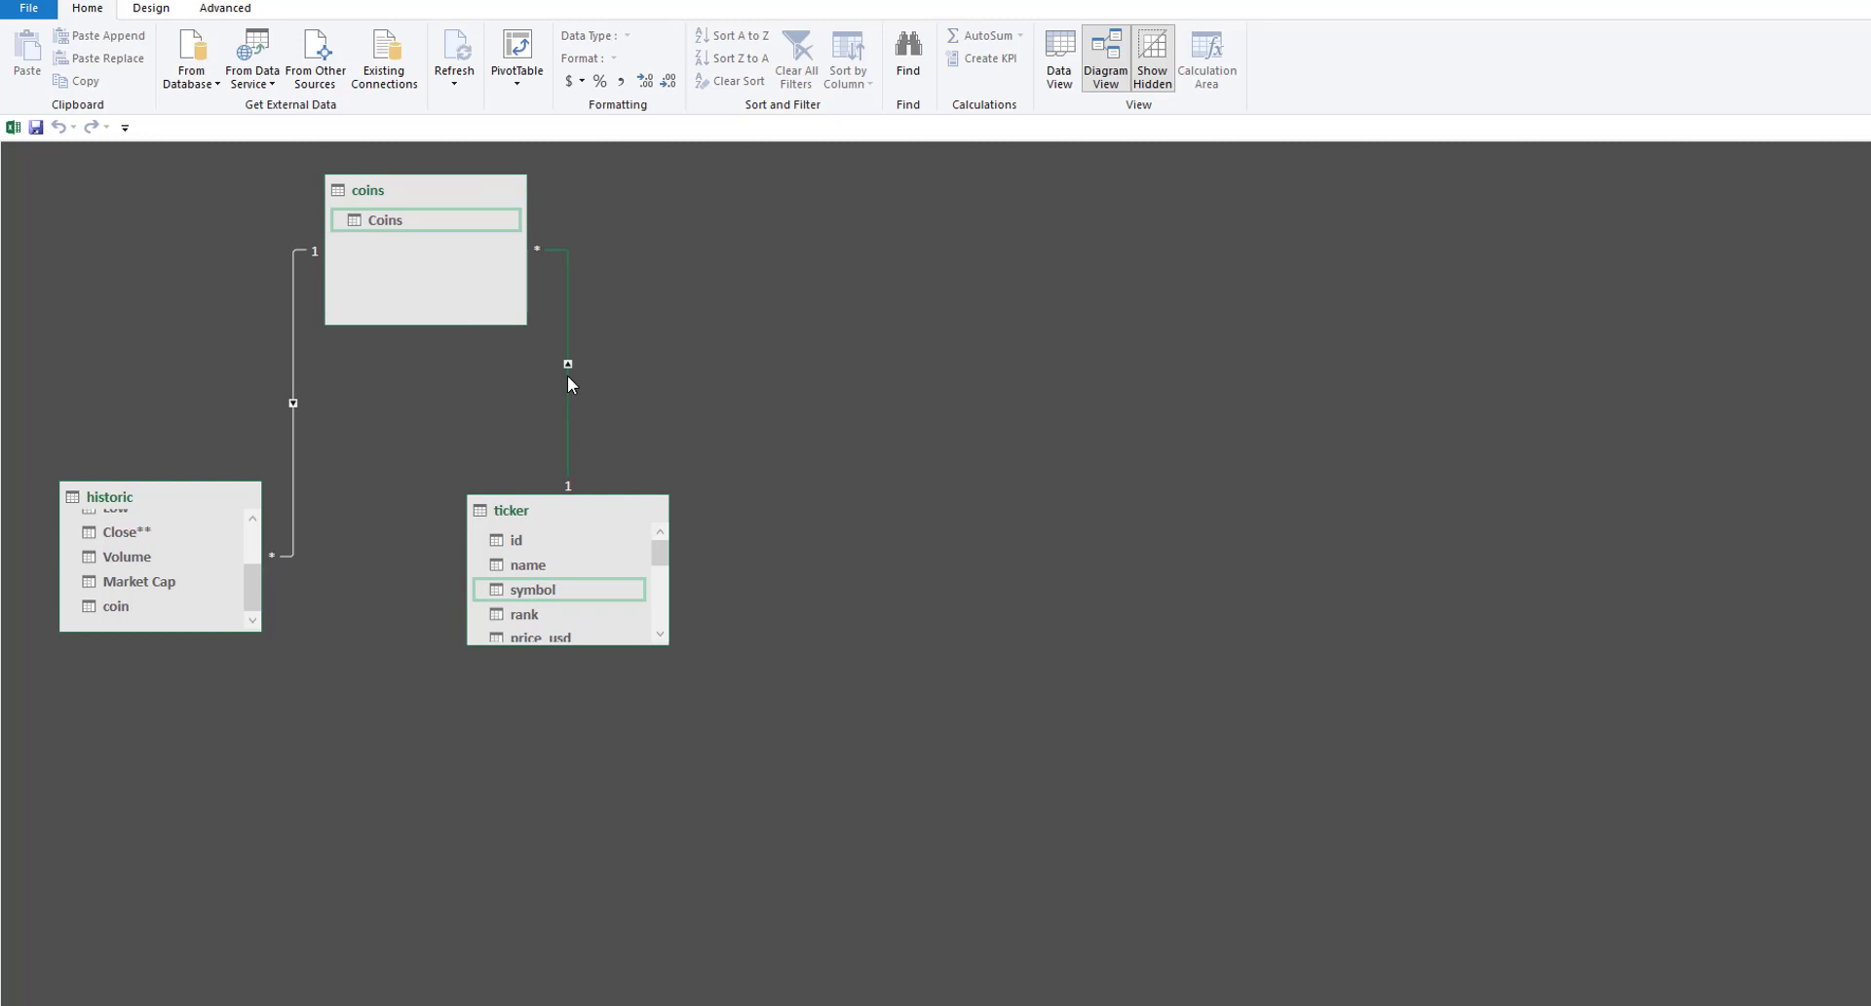
Edit the relationship between coins and ticker to match the Coins column with the name column
double_click(568, 378)
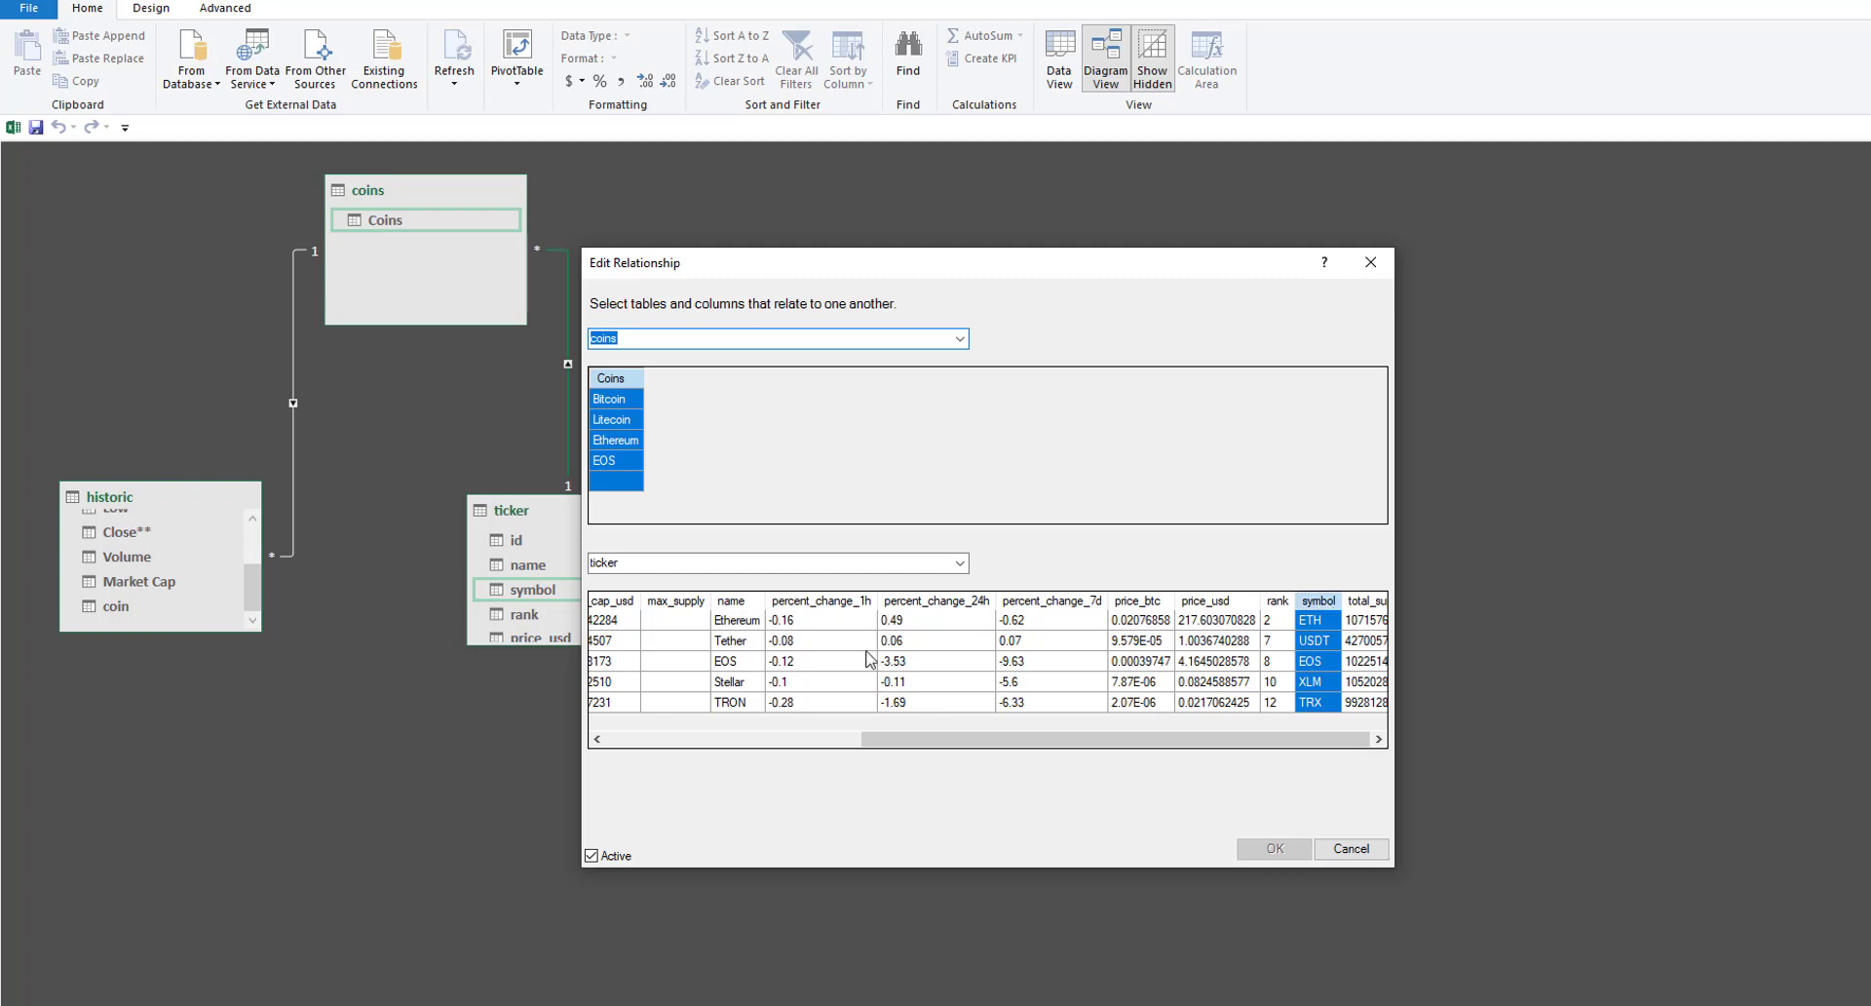
left_click(745, 603)
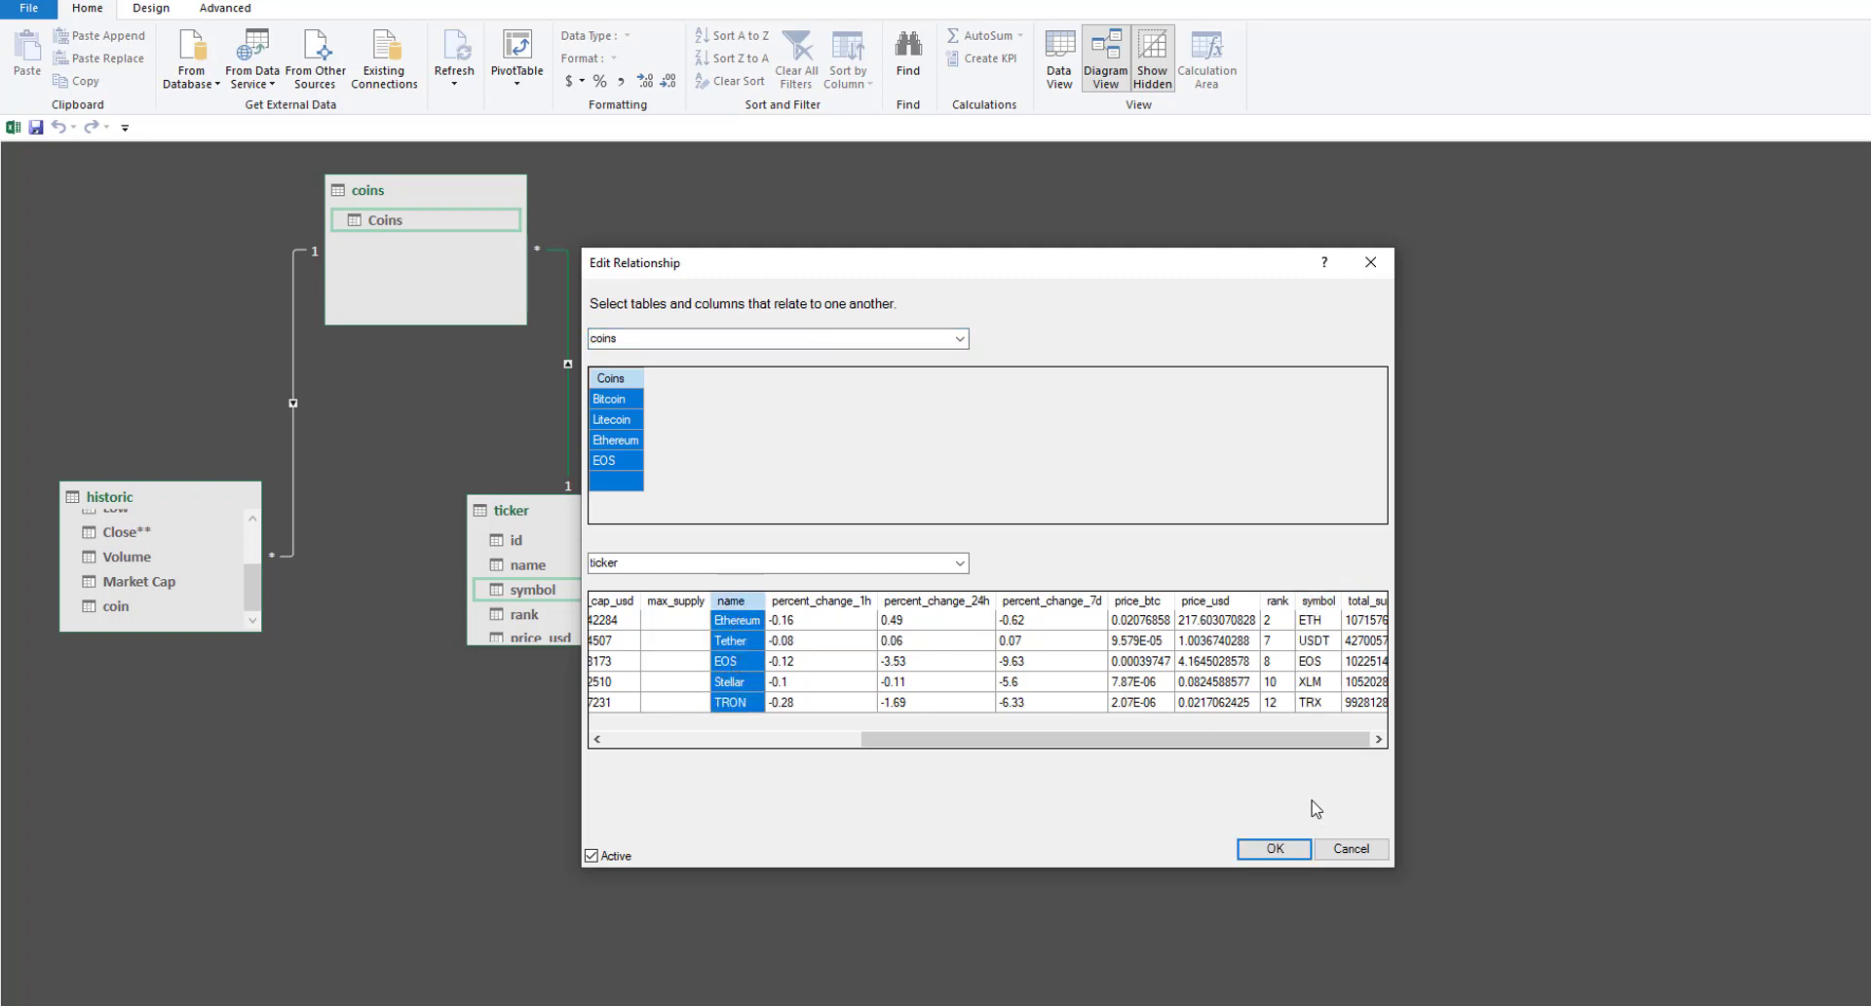
left_click(1273, 850)
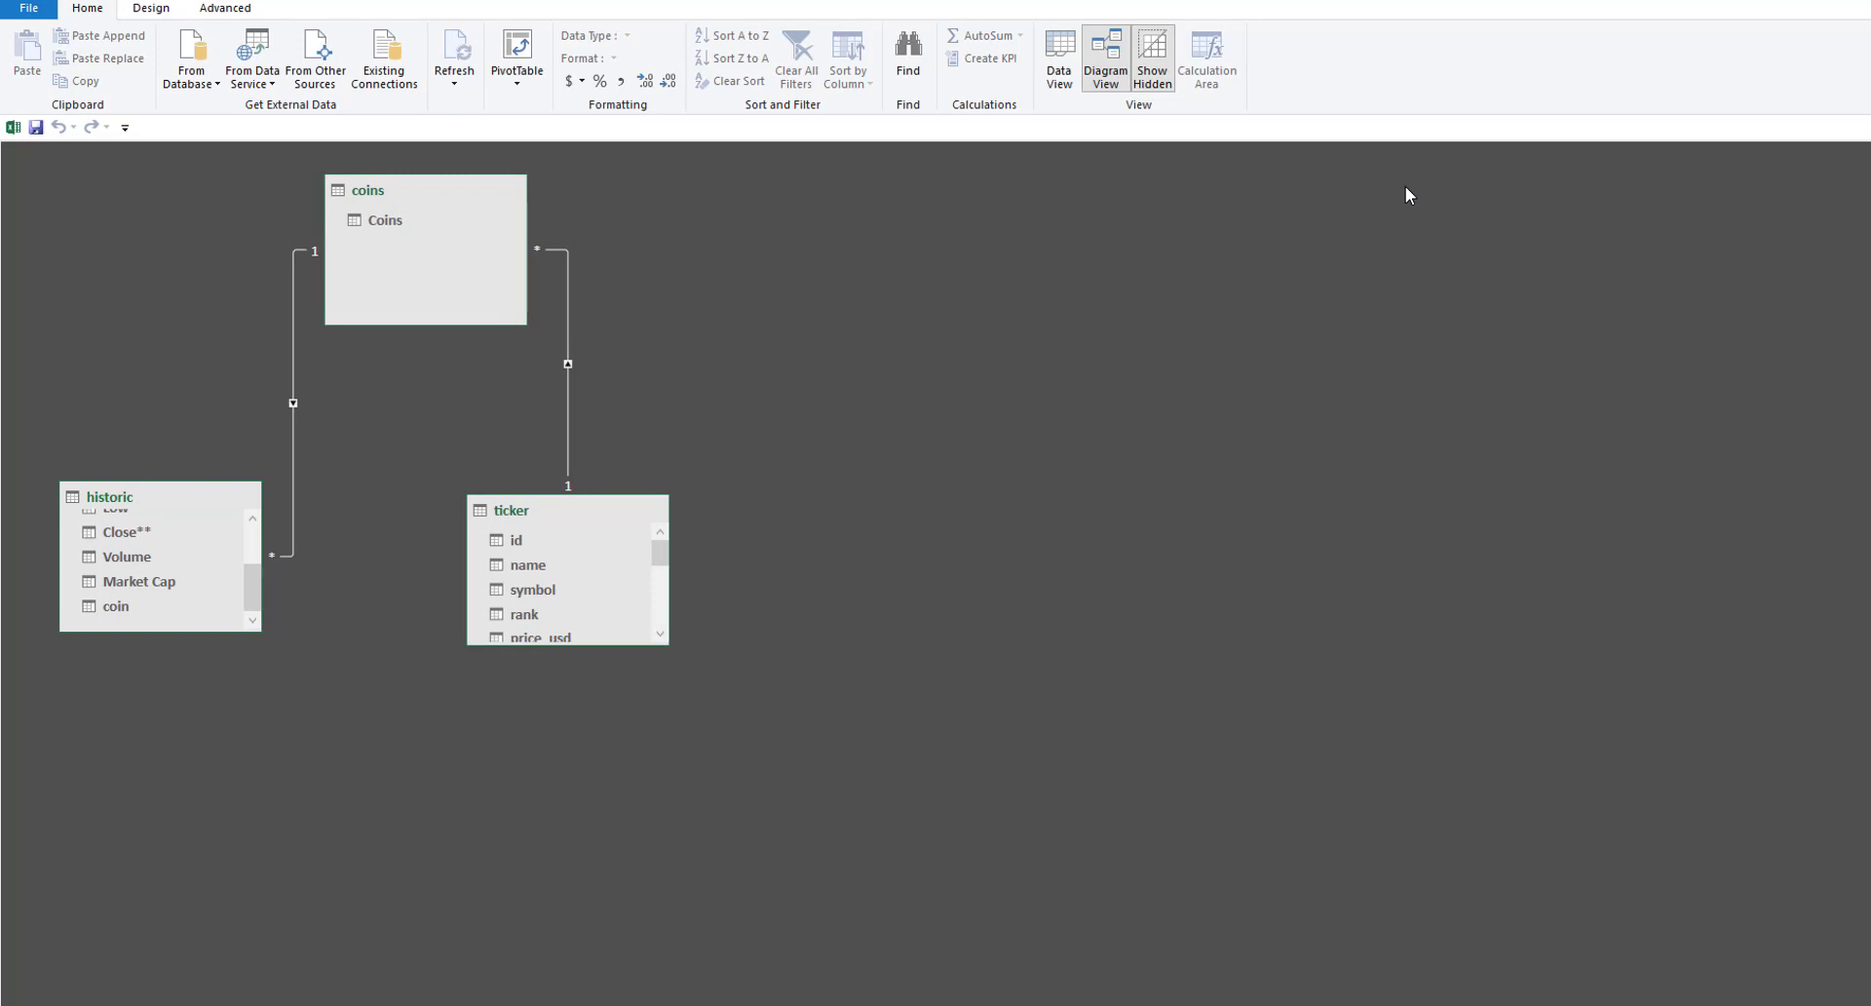
Return to the data view and insert a vertical chart and table from the data model on a new worksheet
left_click(1059, 58)
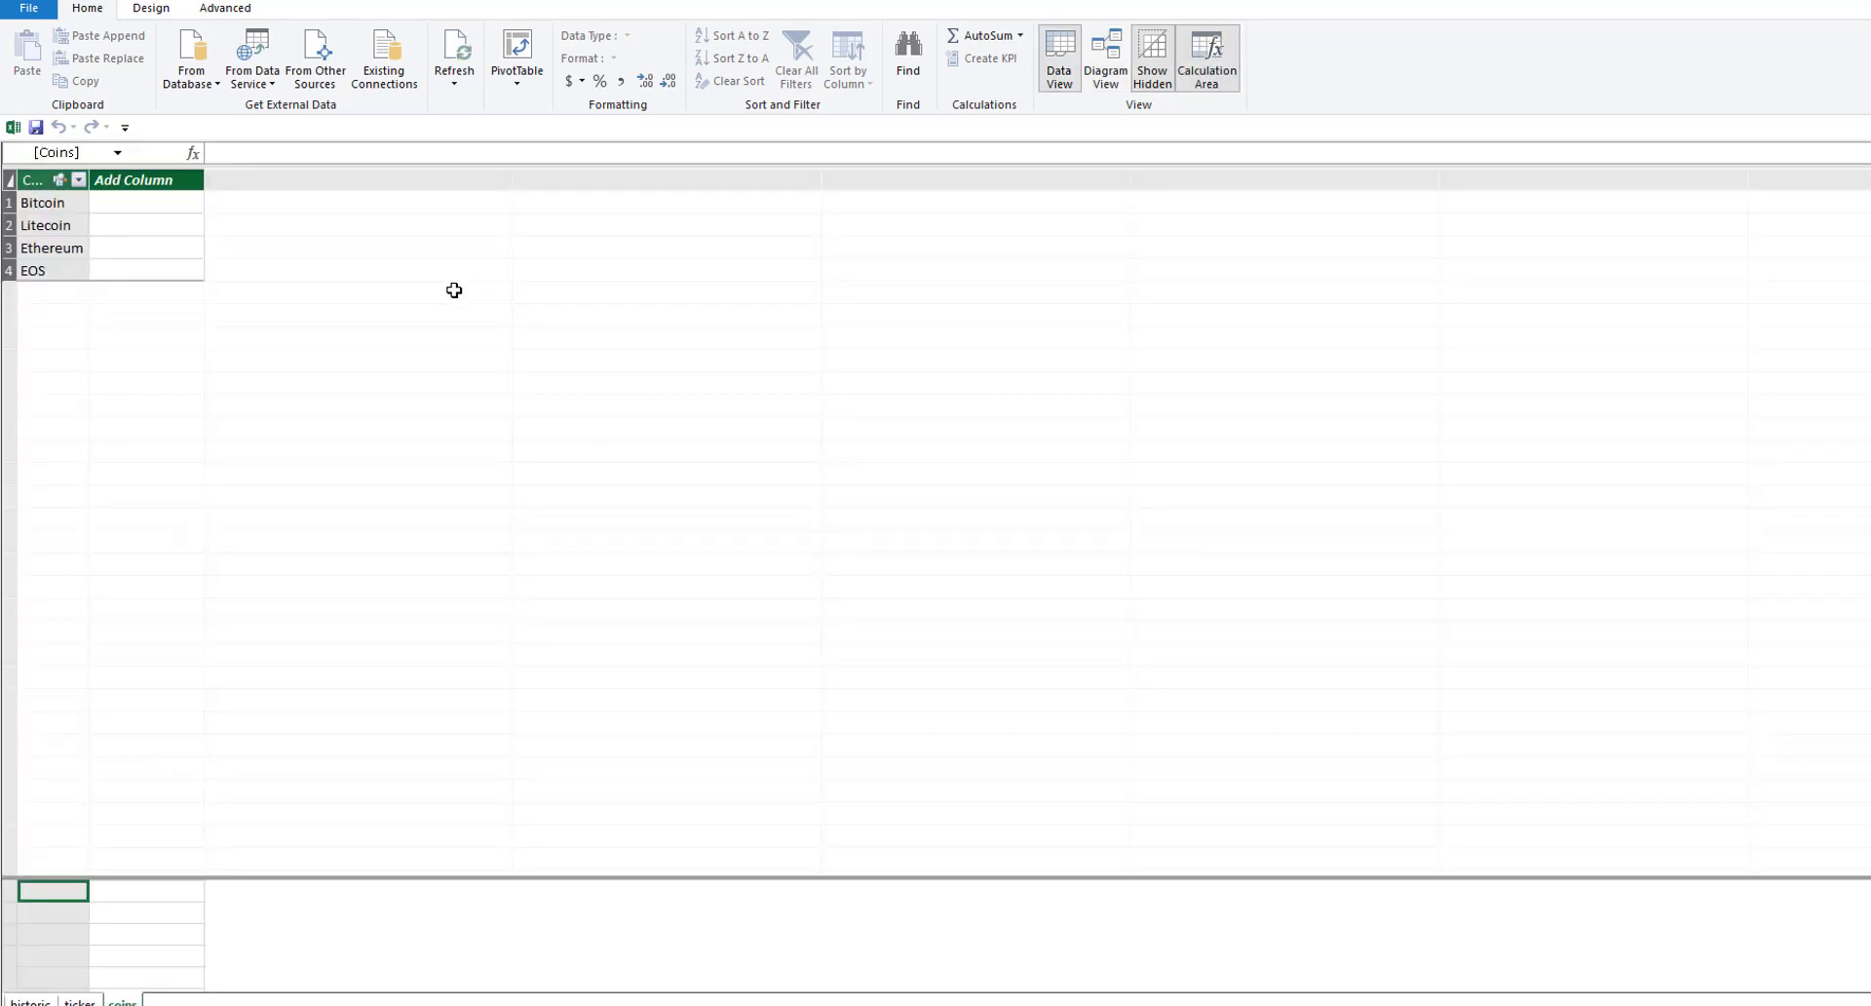
left_click(514, 78)
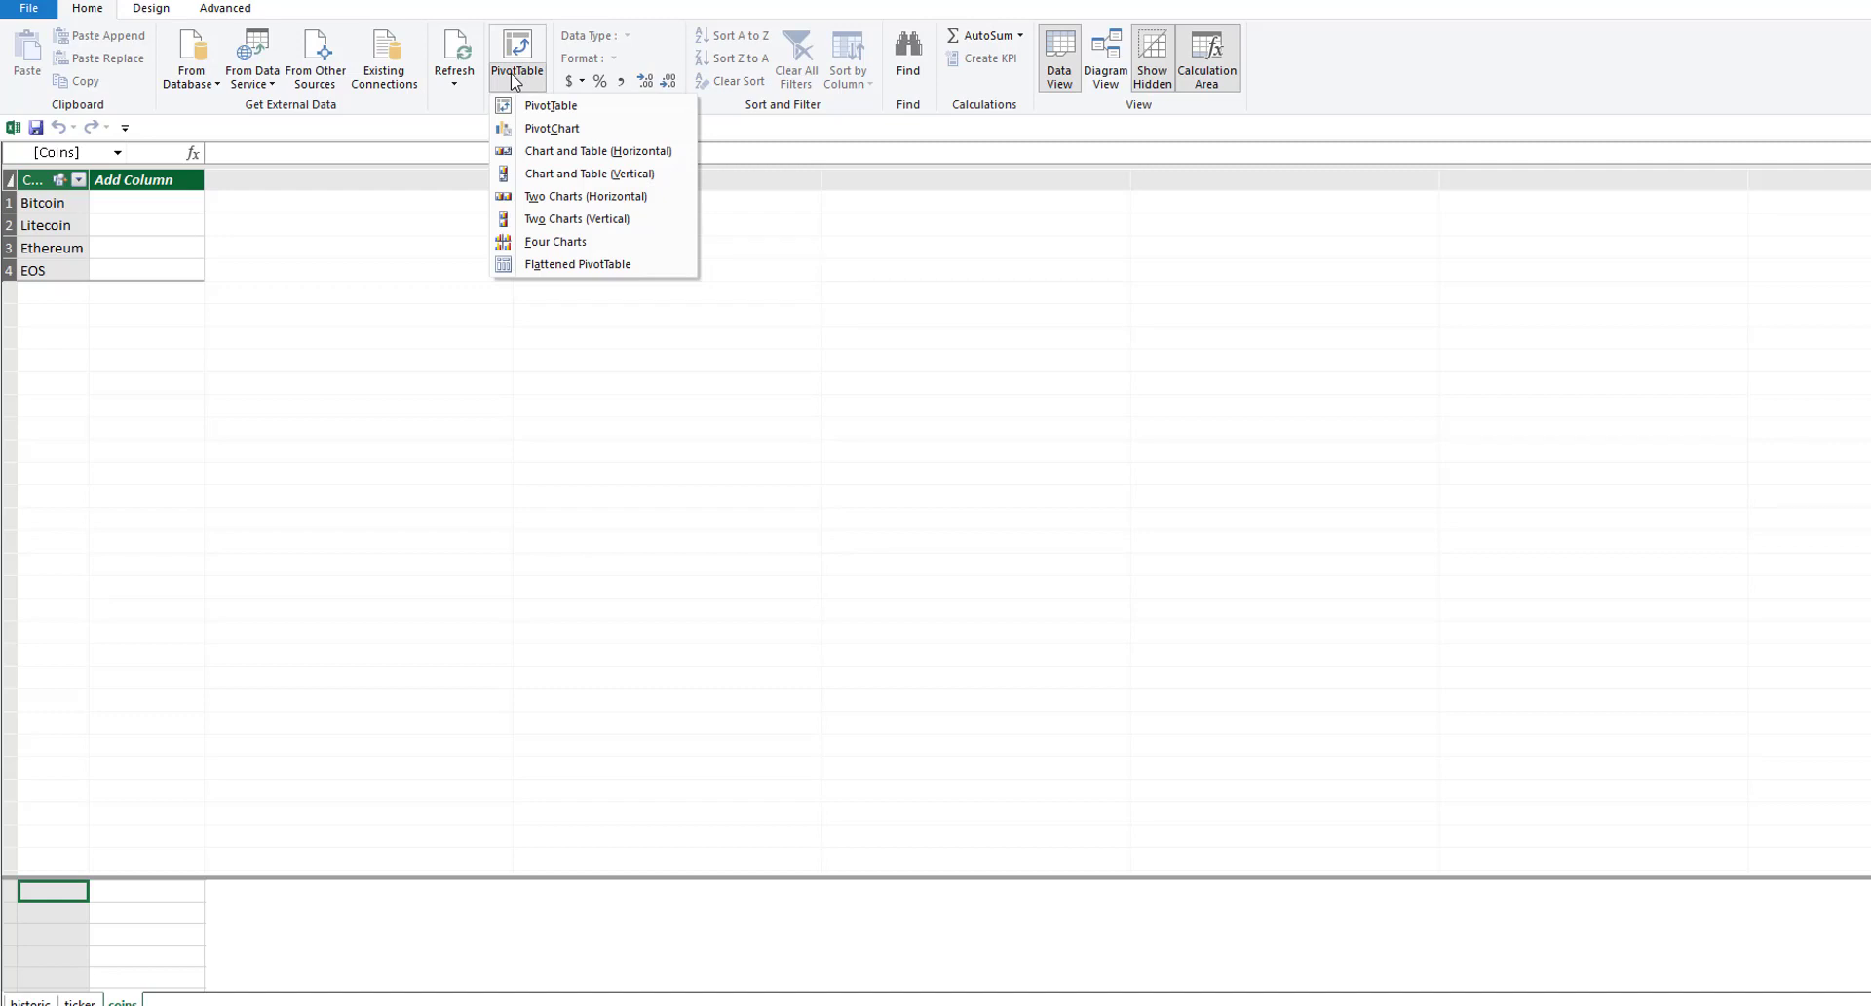
left_click(614, 175)
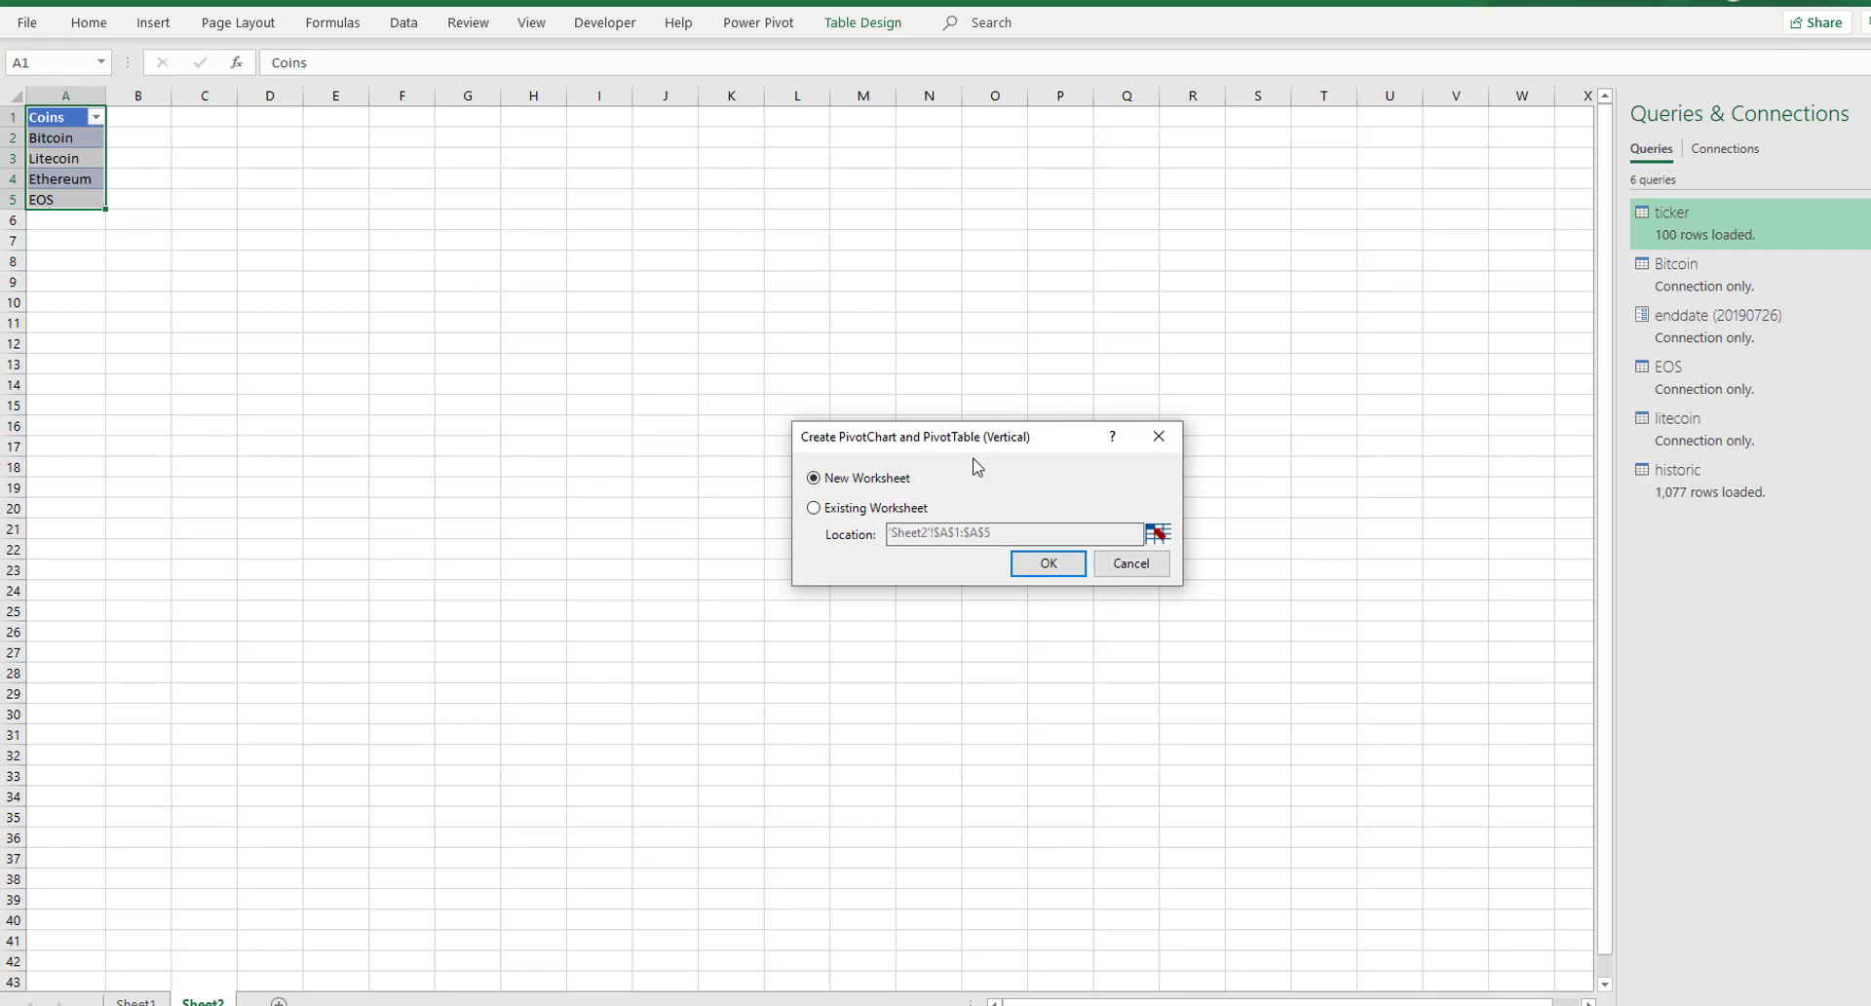
left_click(1049, 563)
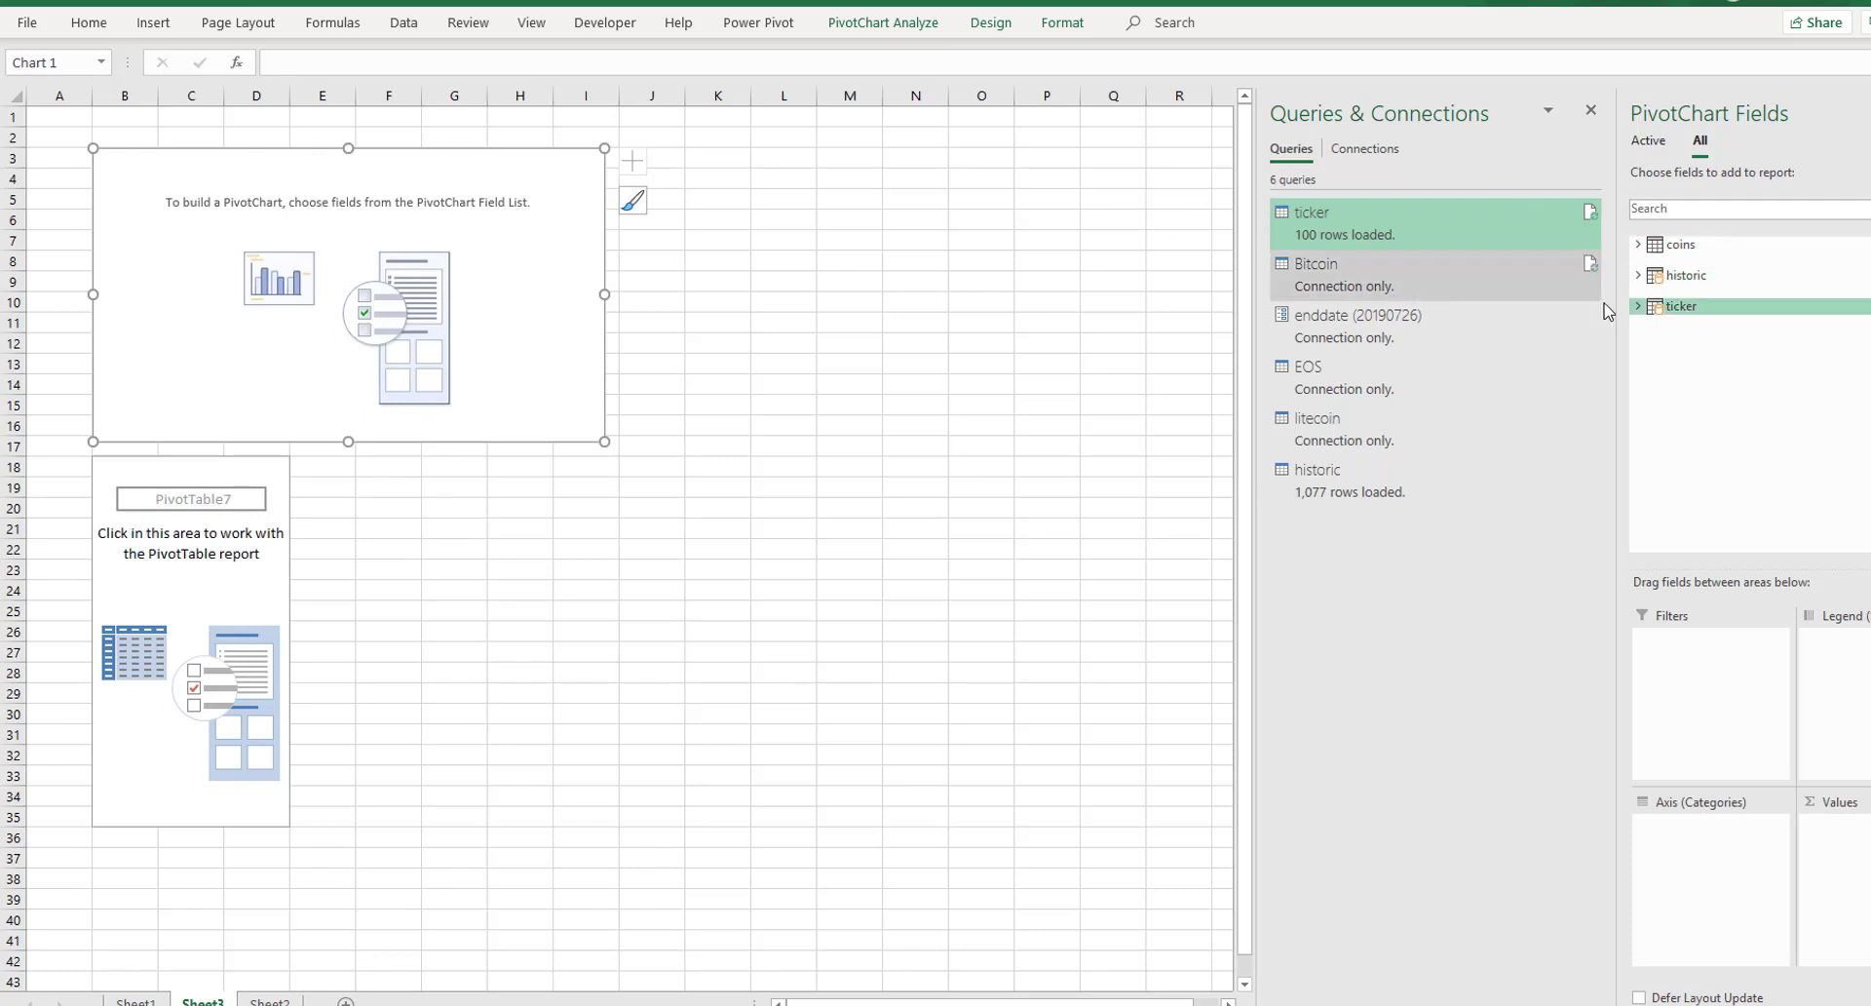
Build the PivotChart from the historic table with Date as the axis and High and Low as values
left_click(1639, 276)
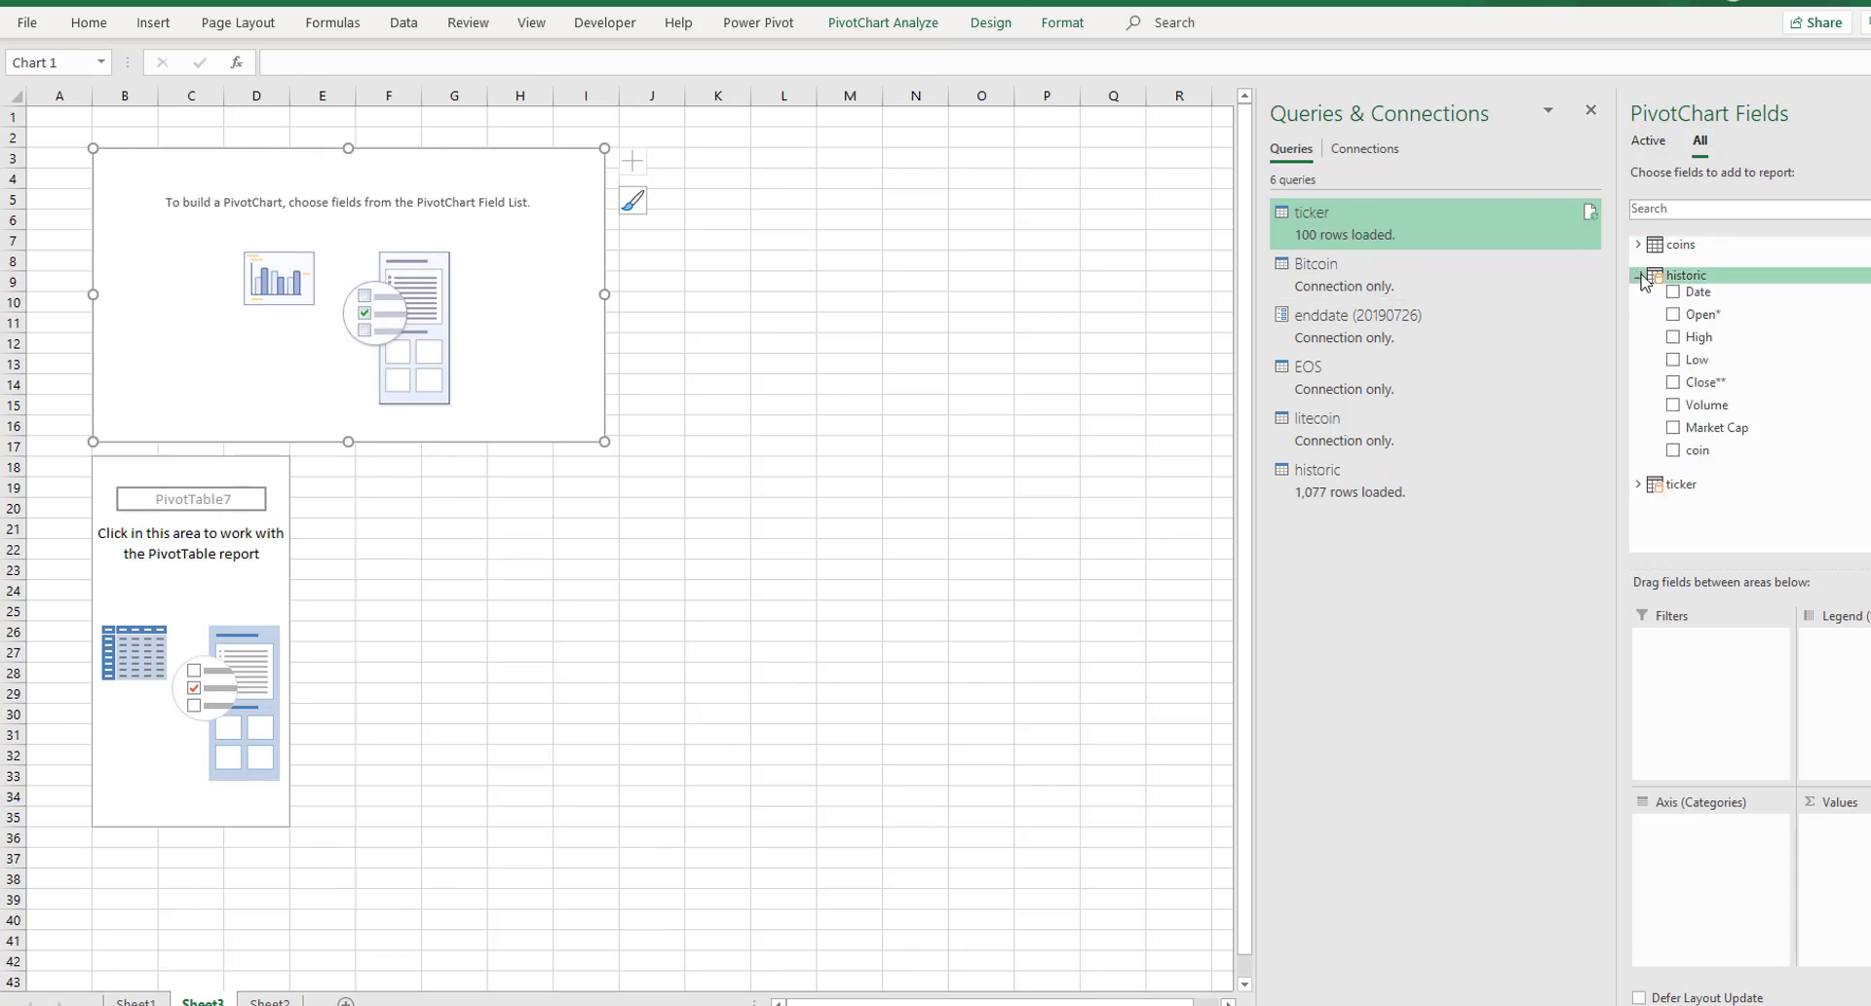
left_click(1673, 291)
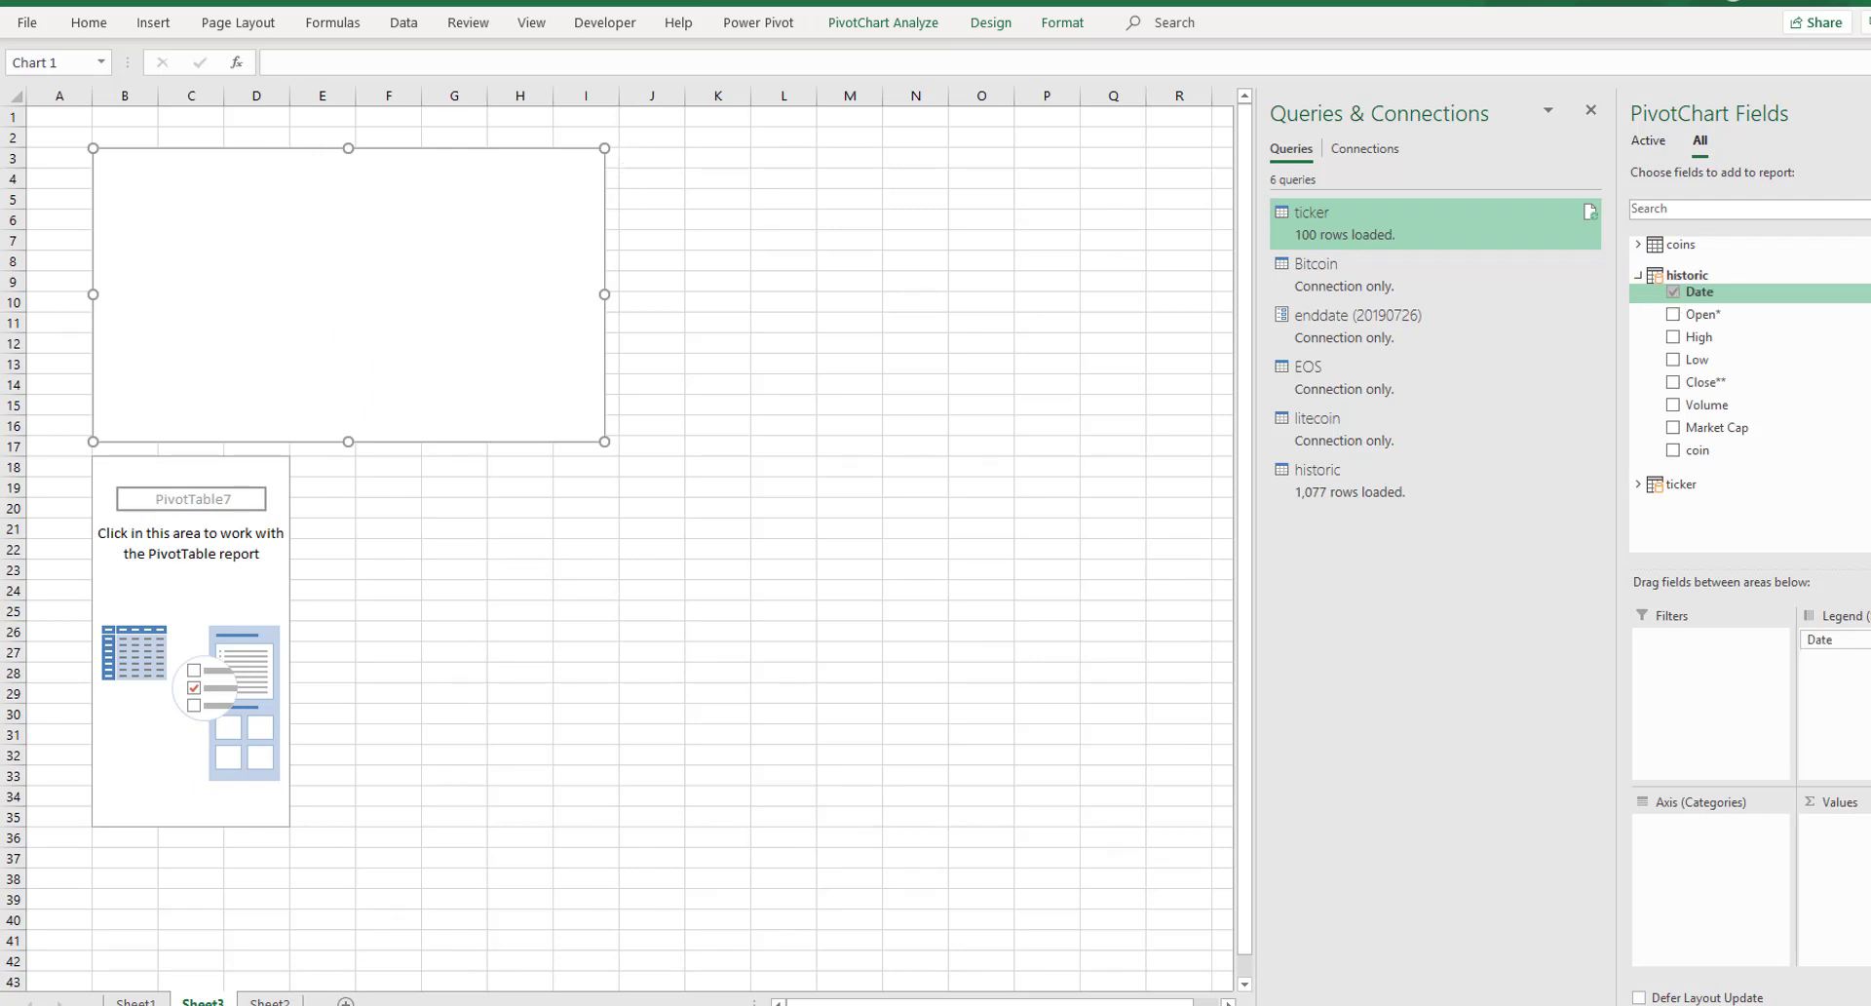
left_click_drag(1862, 647, 1695, 858)
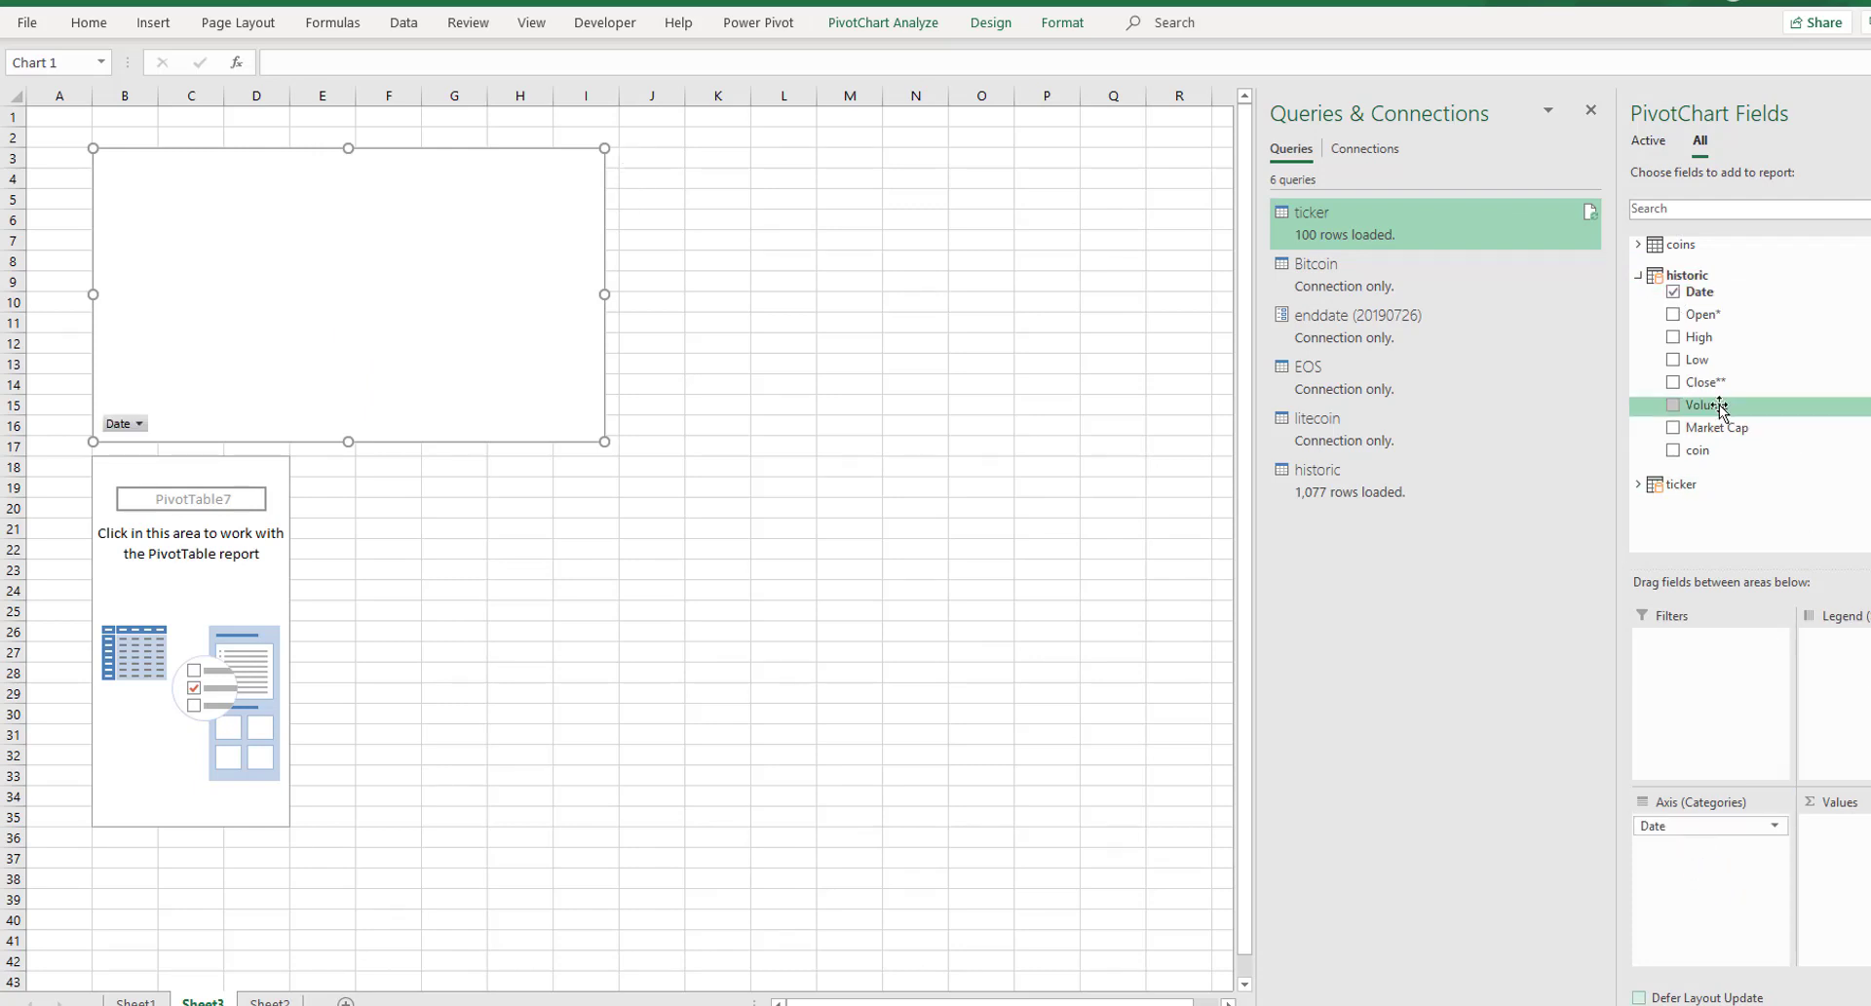
left_click(1673, 336)
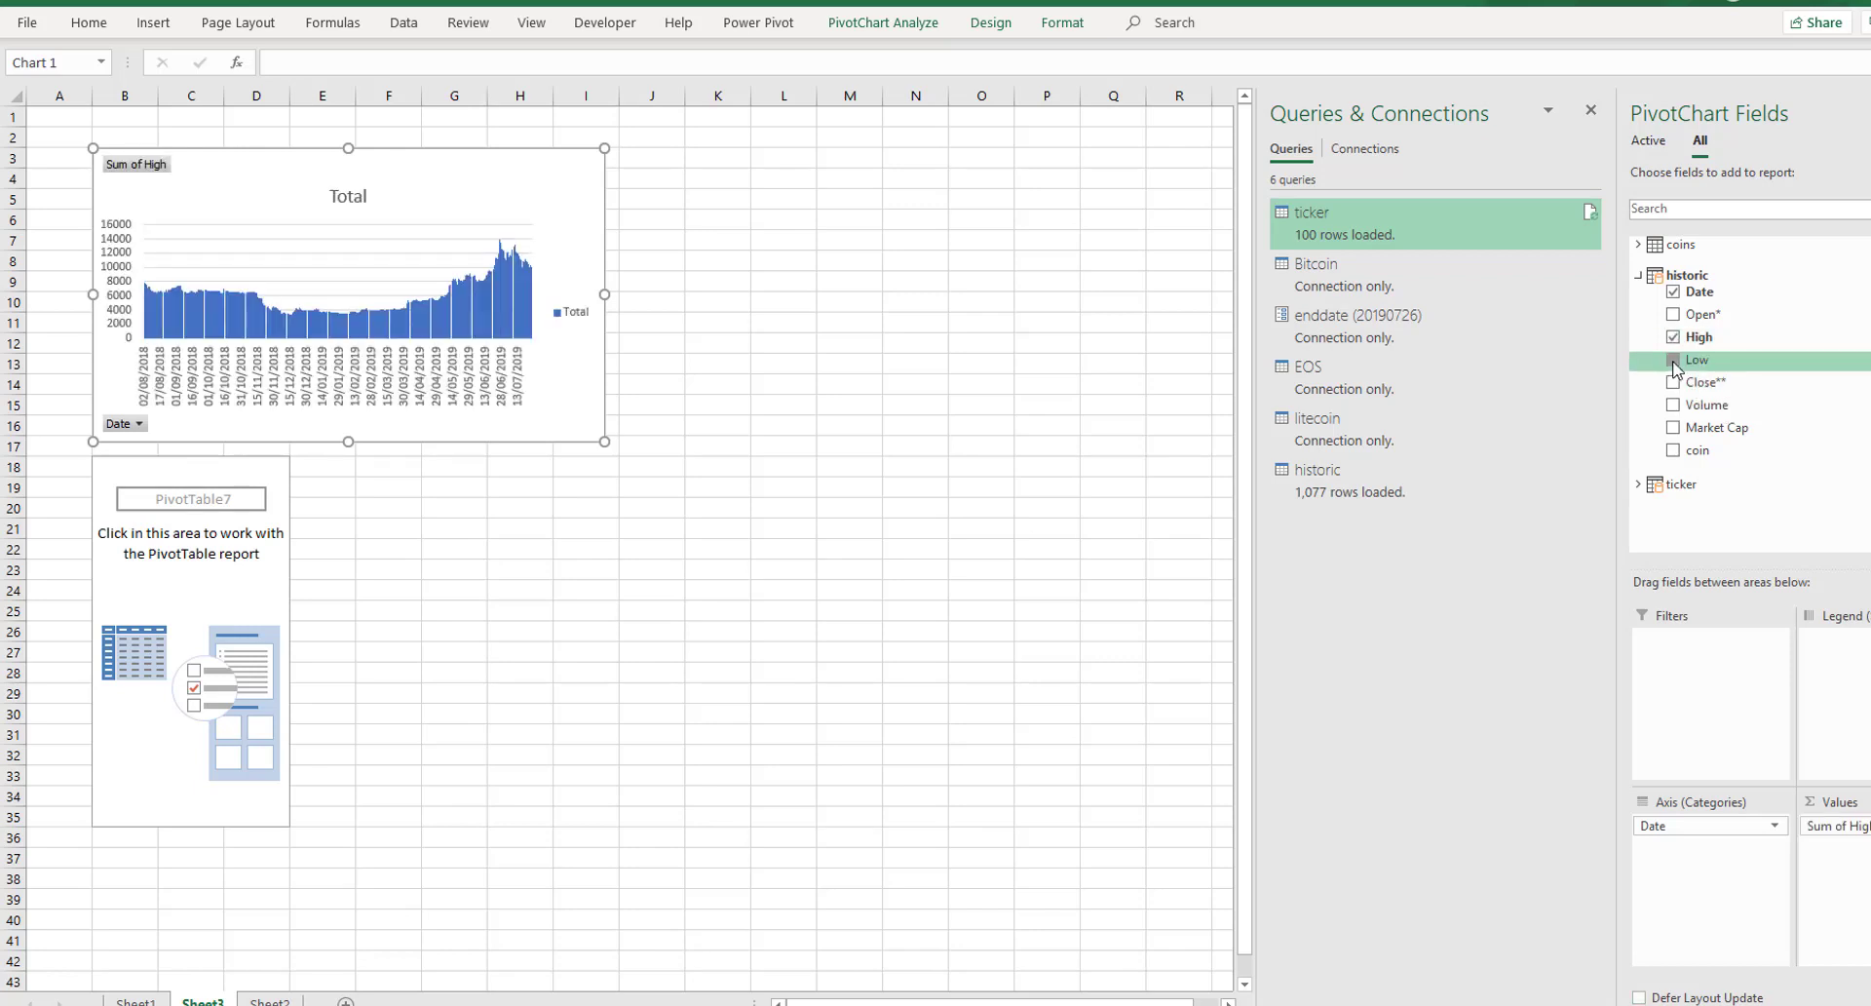
left_click(1673, 360)
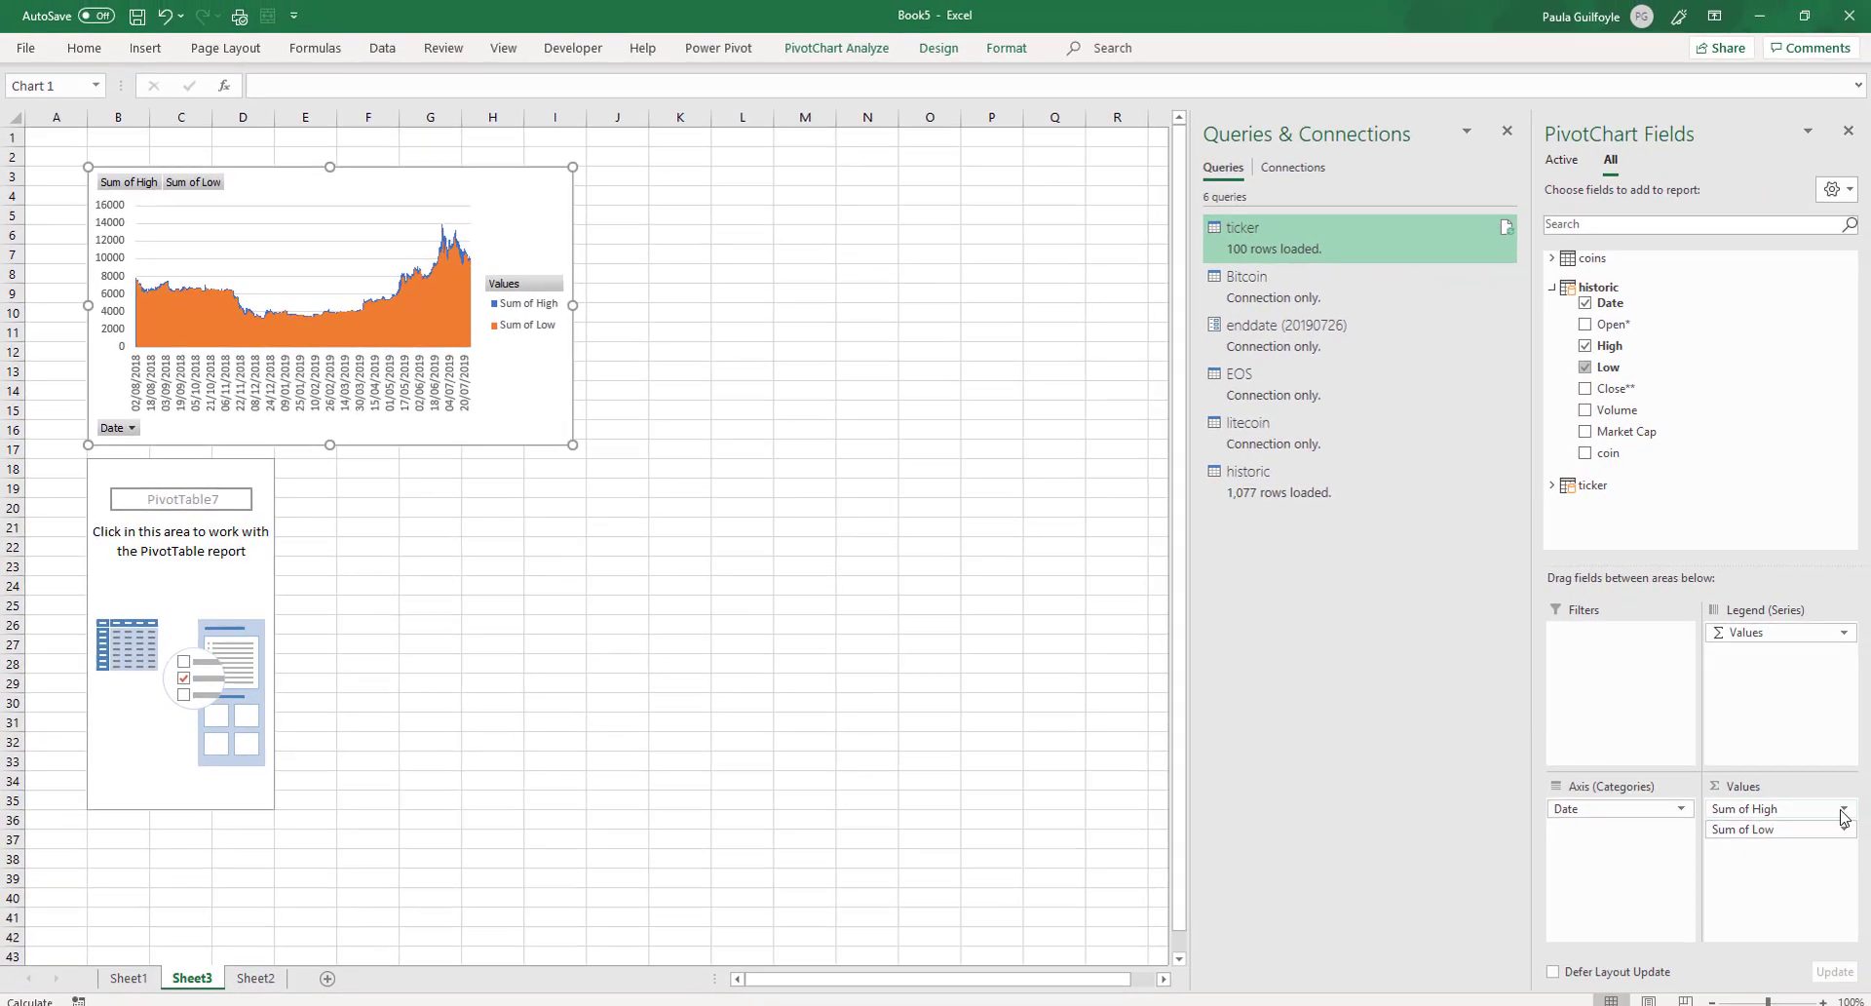
Set the custom name of the Sum of High value field to High
left_click(1842, 809)
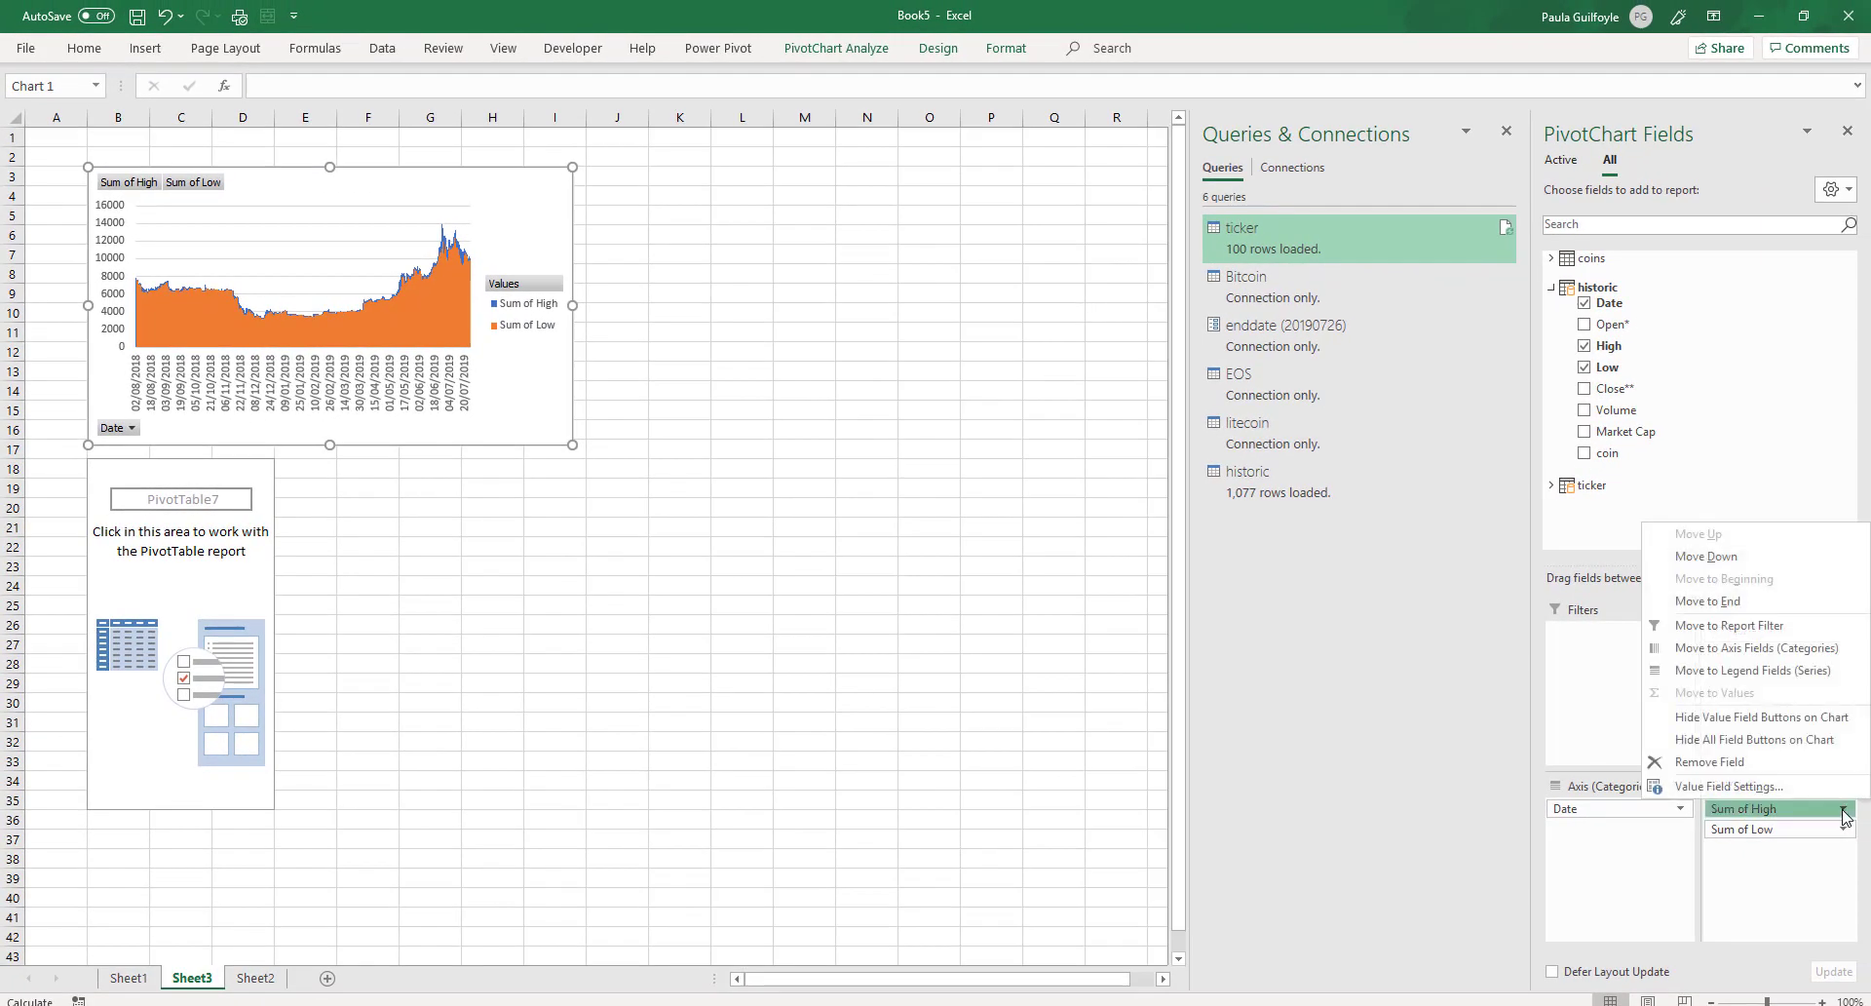
left_click(1763, 791)
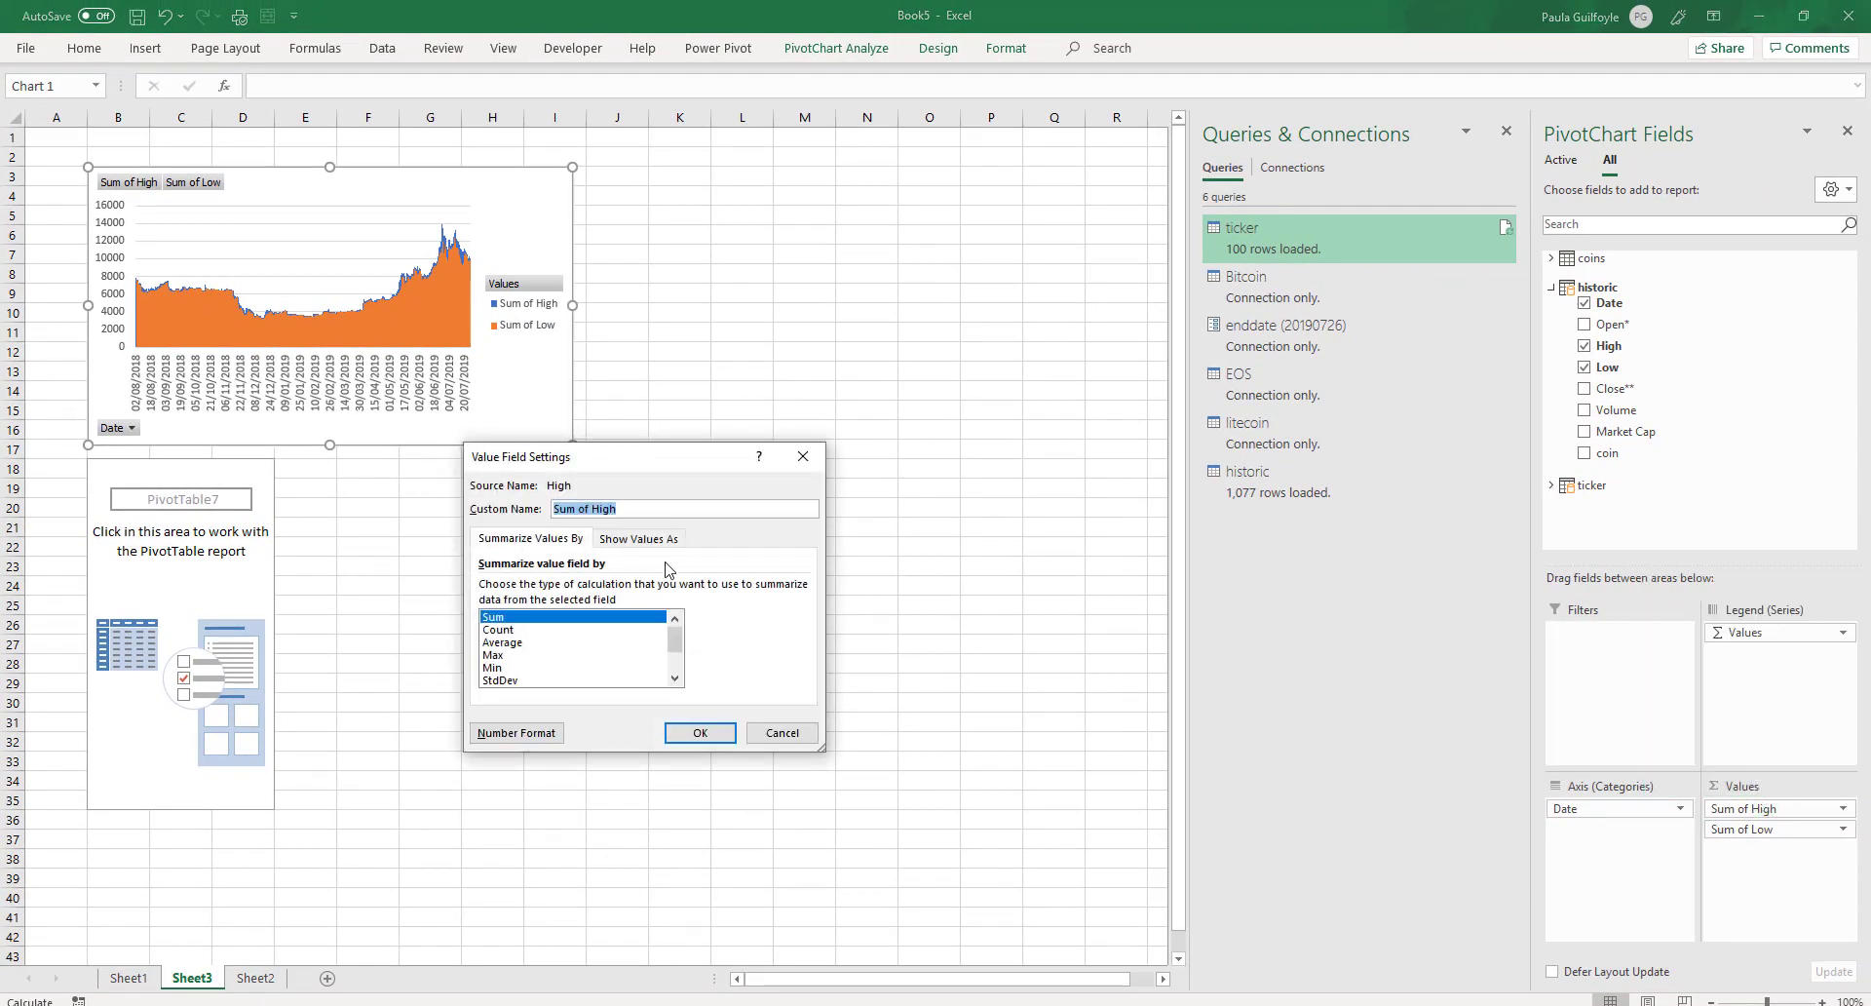
left_click_drag(588, 509, 541, 510)
key("BackSpace")
left_click(700, 733)
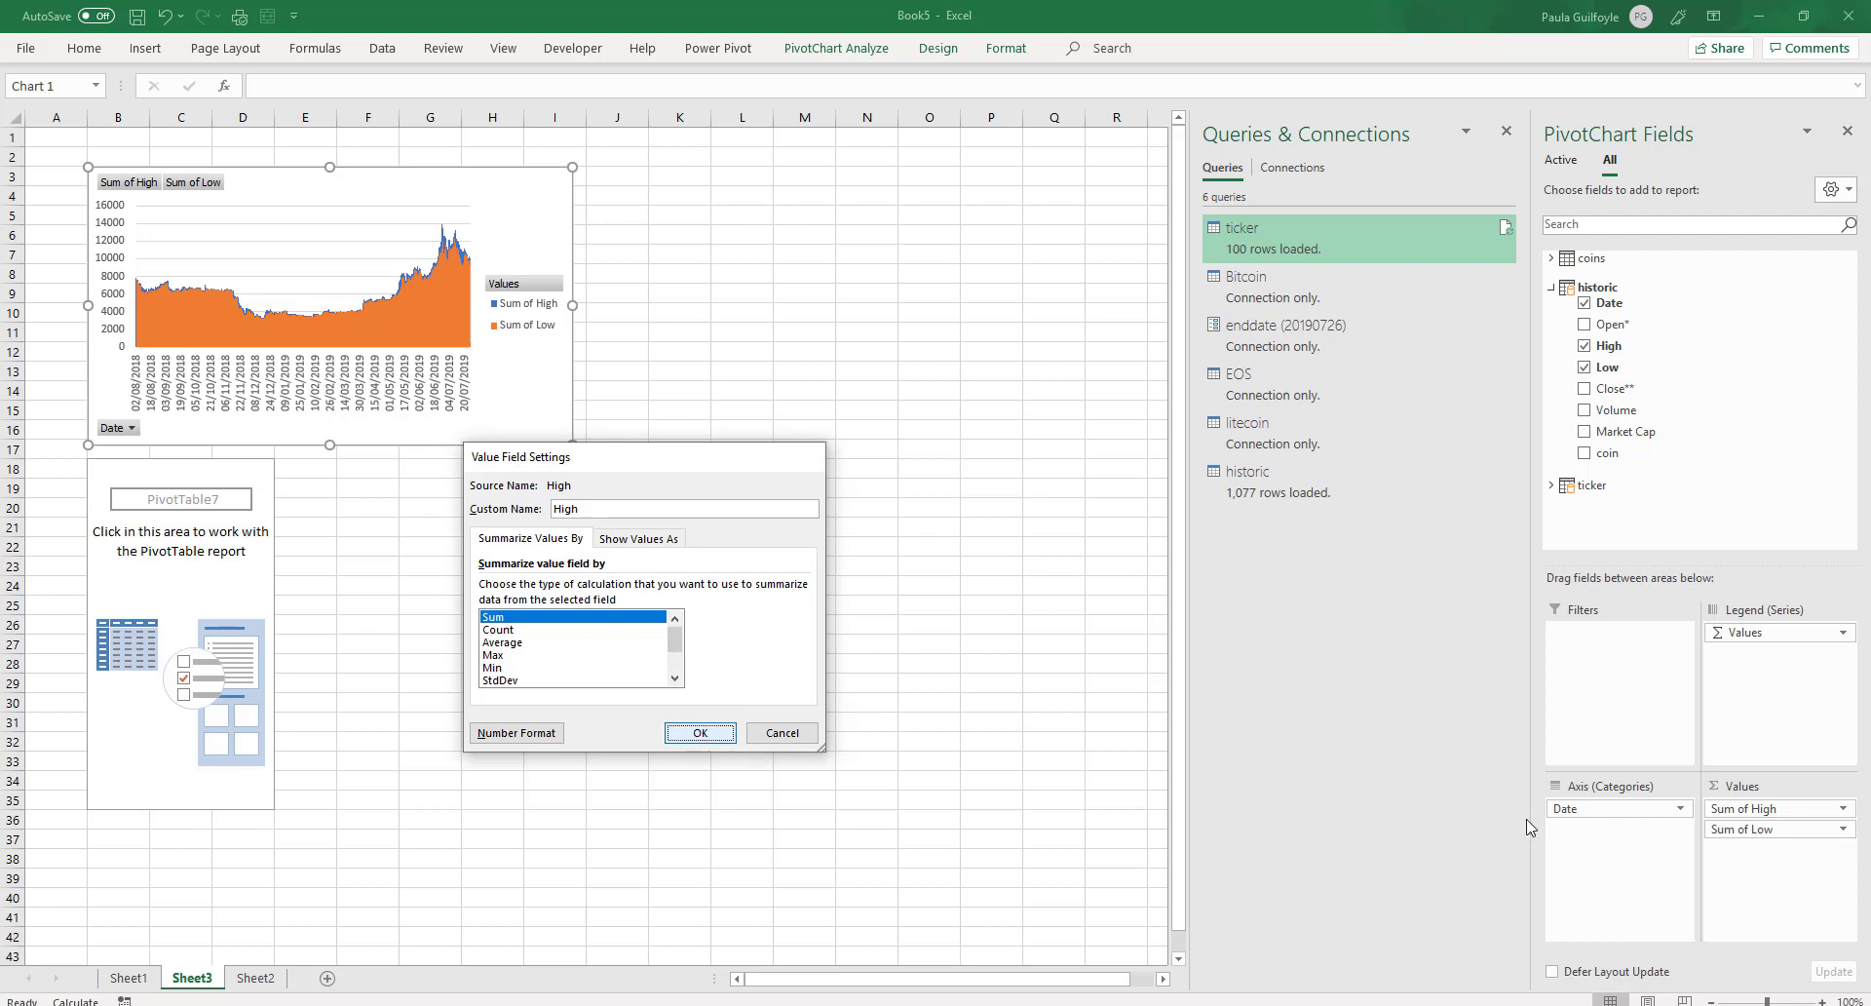
Set the custom name of the Sum of Low value field to Low
left_click(1841, 829)
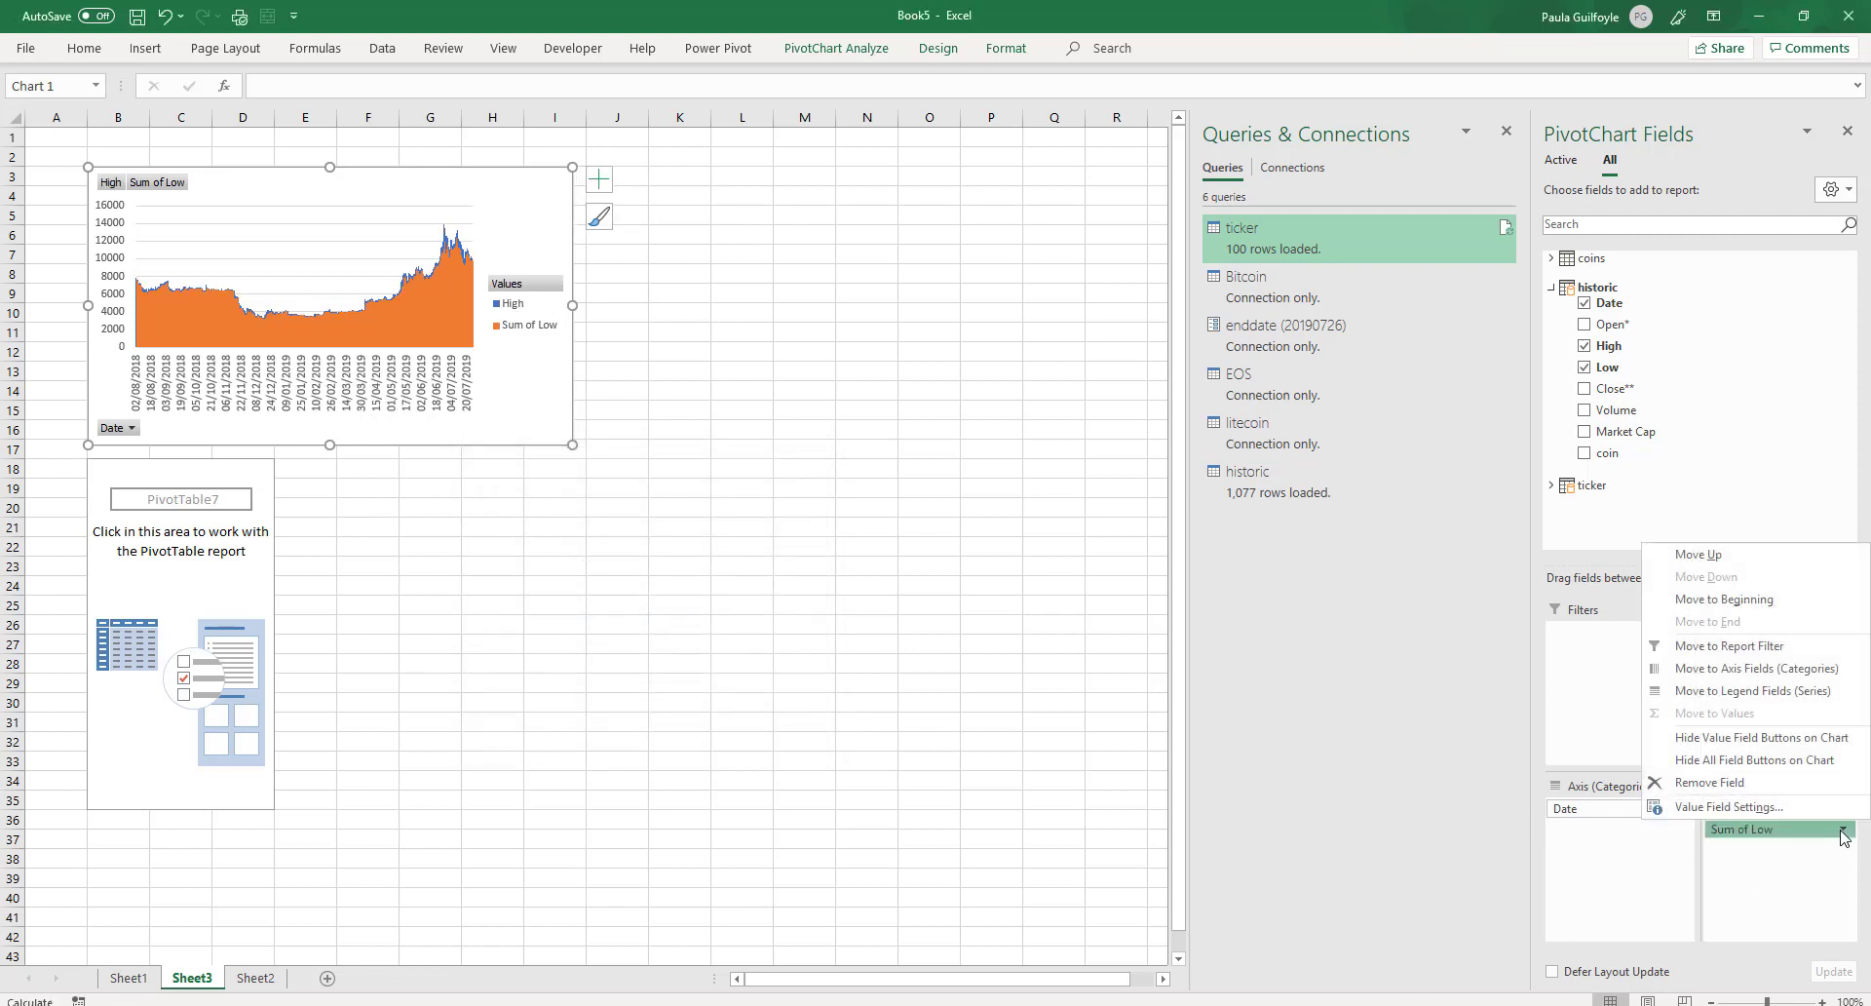
left_click(1730, 806)
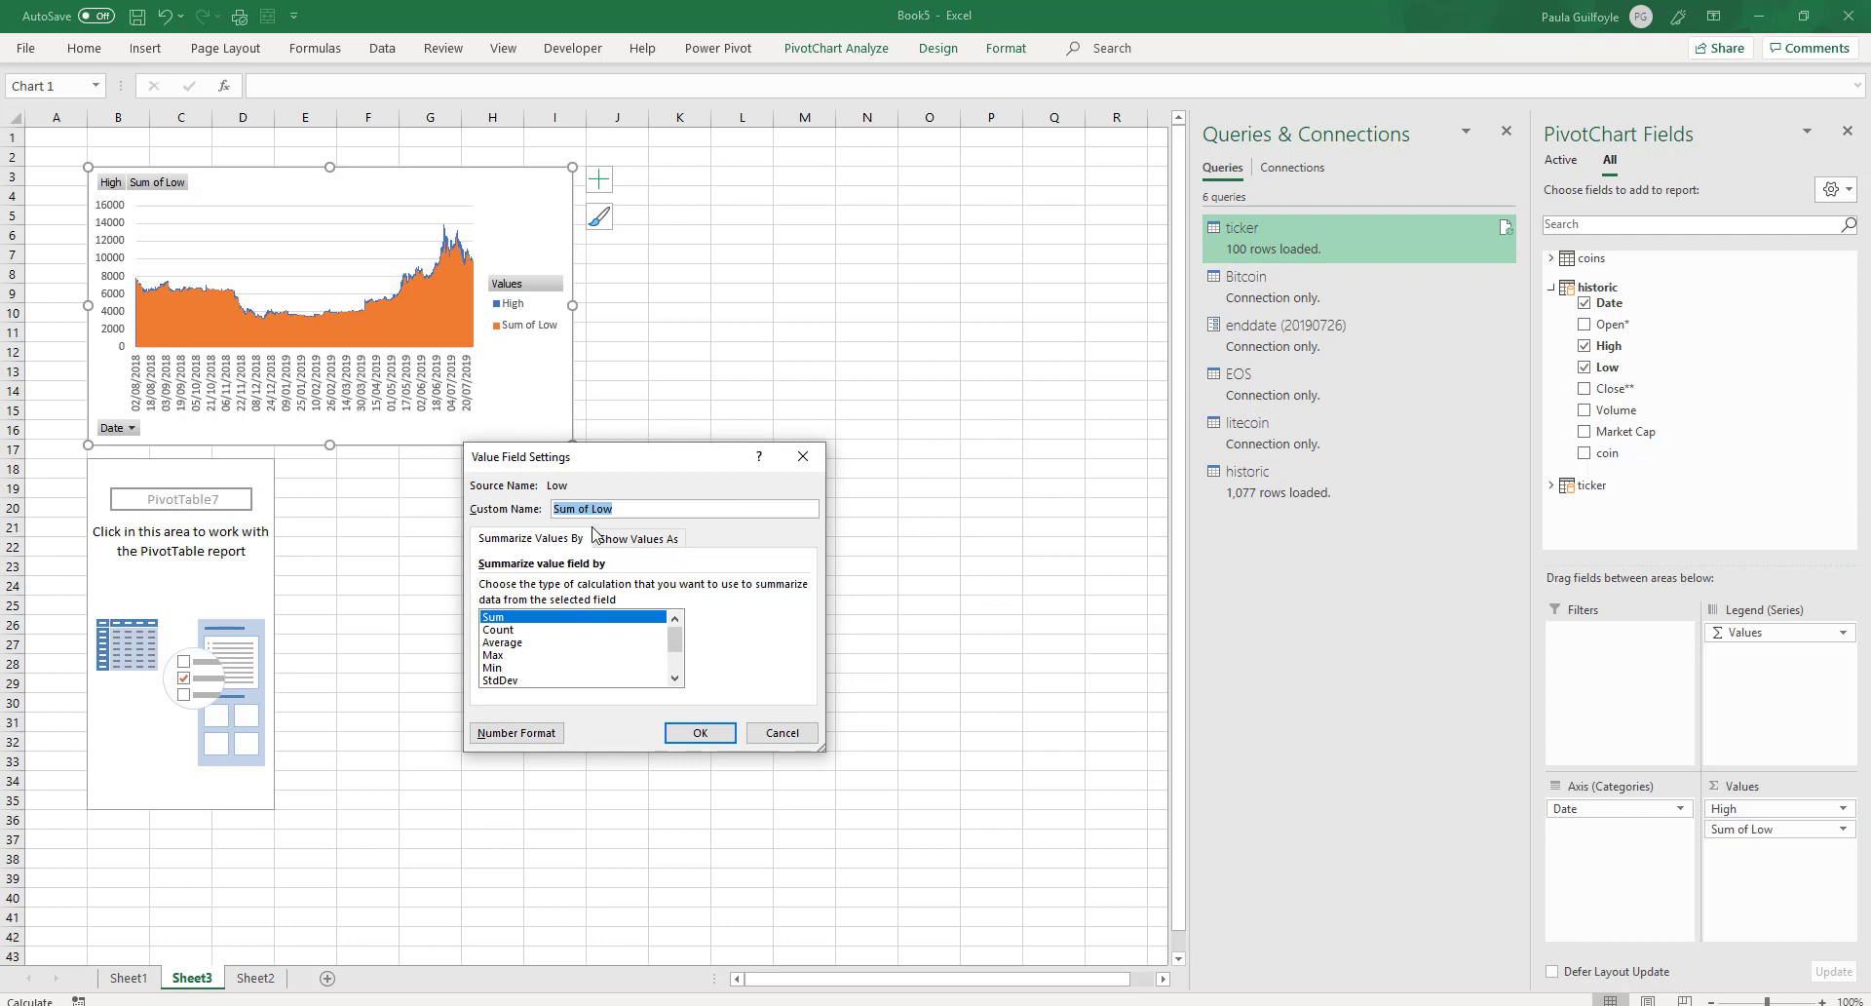
type("Low")
left_click(716, 732)
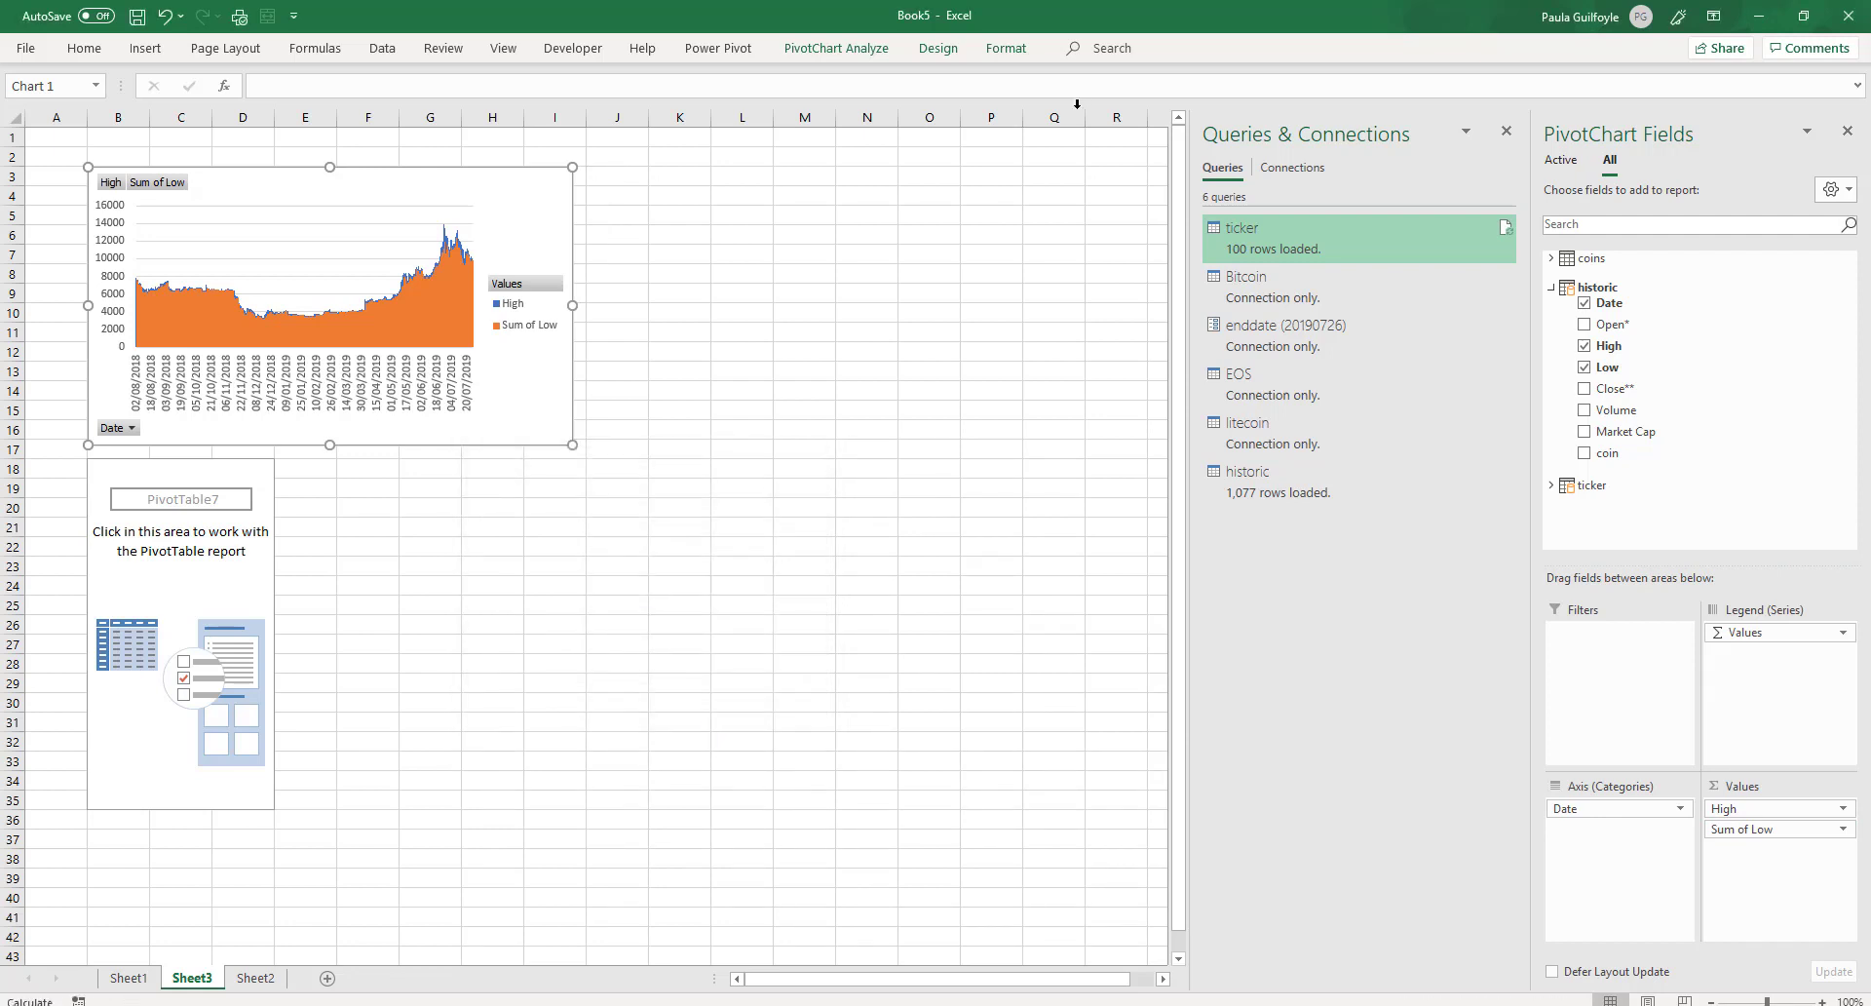
Change the PivotChart to the Line chart type and widen it to about column M
left_click(1005, 51)
left_click(937, 49)
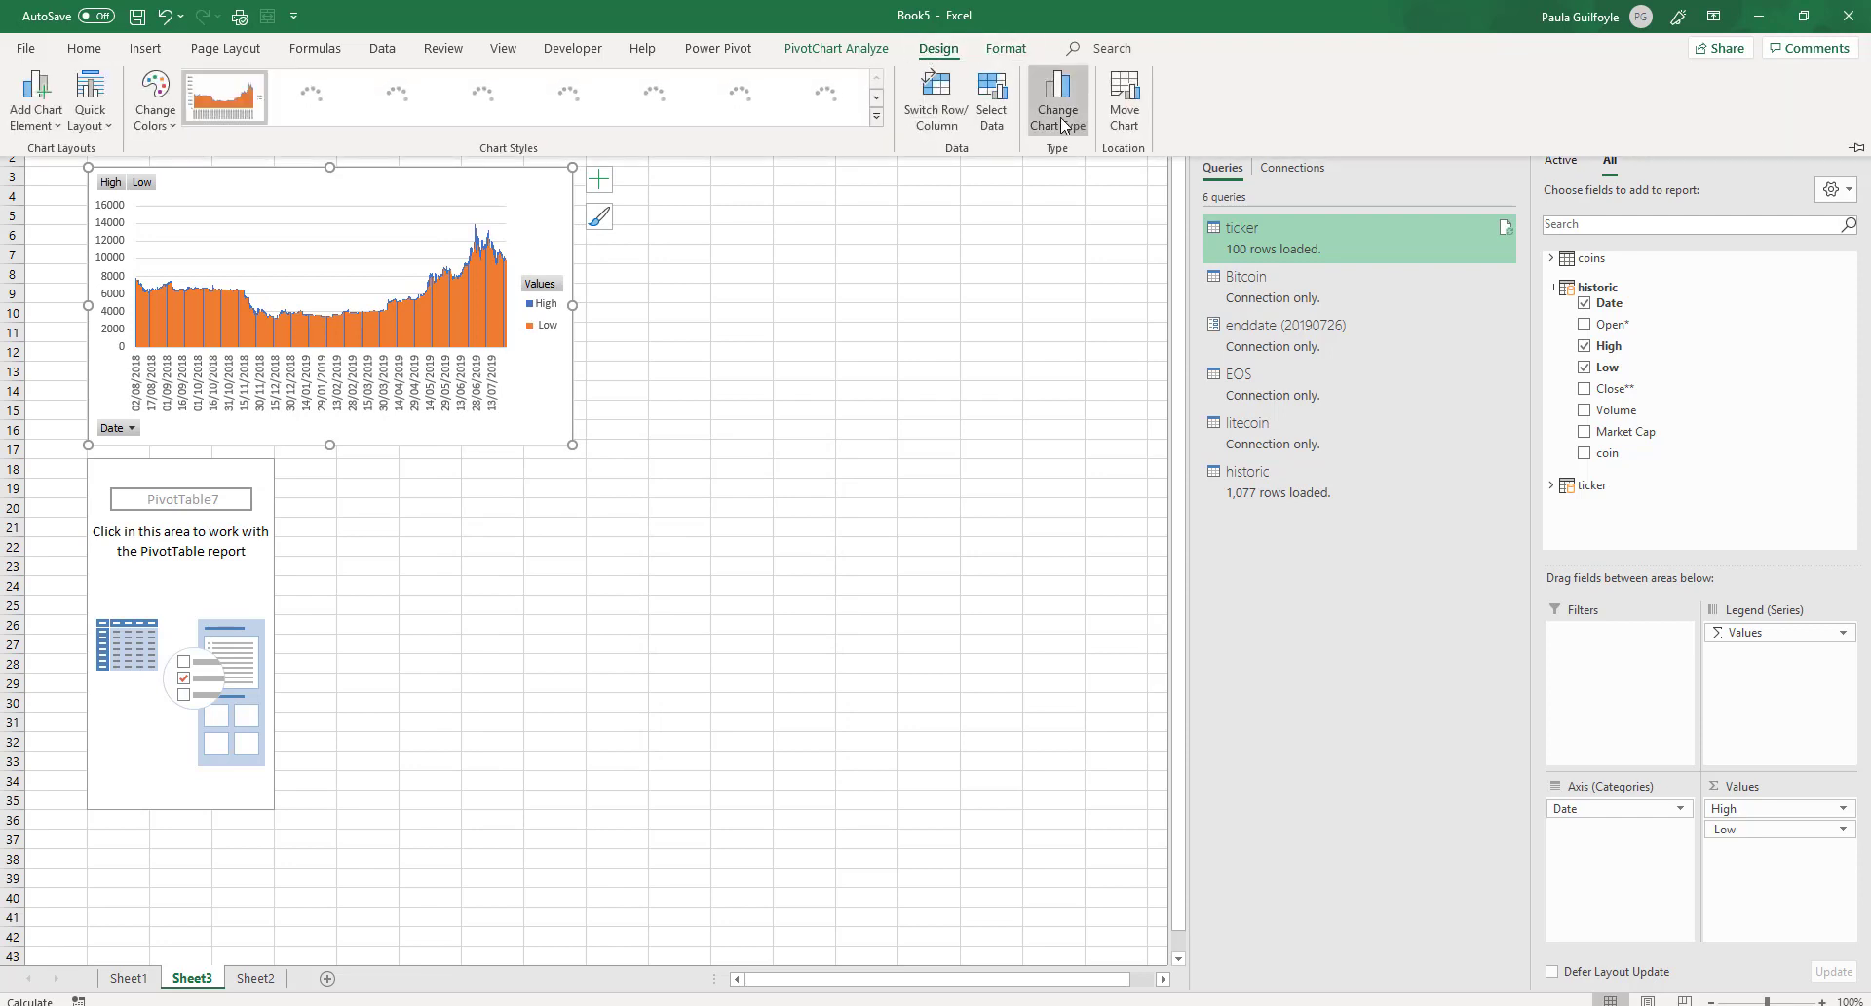
left_click(1061, 124)
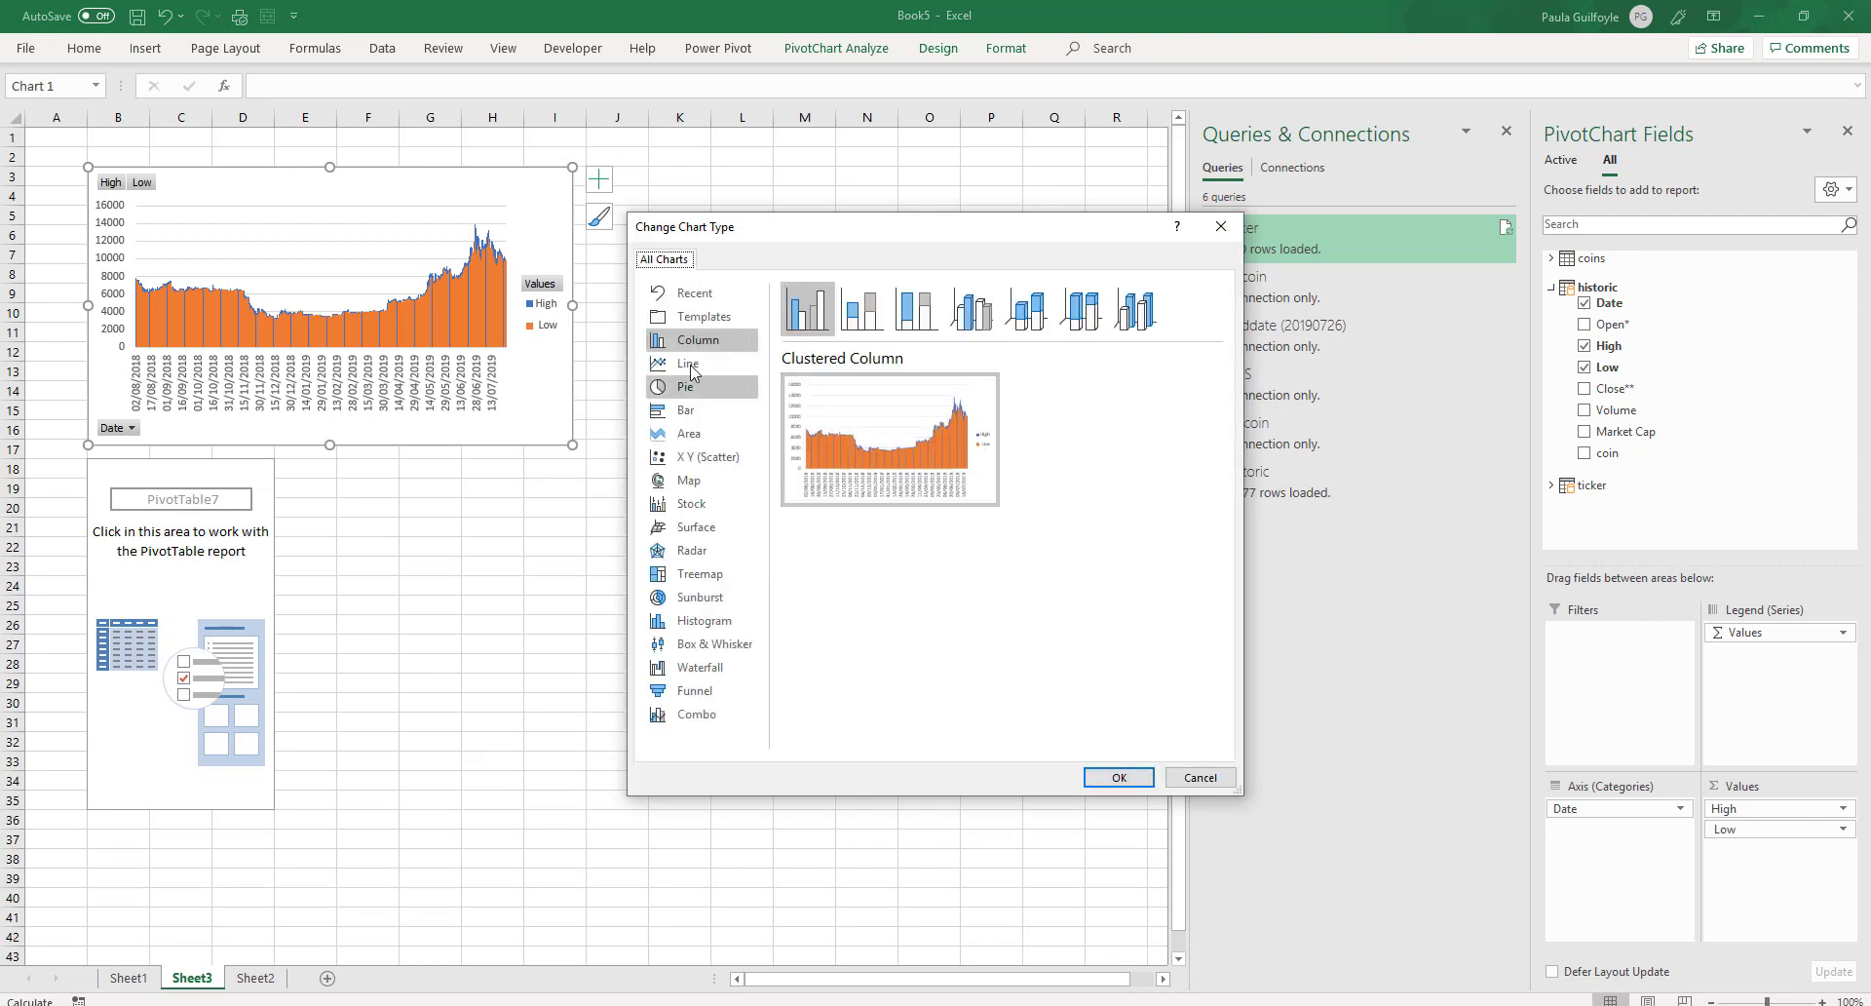
left_click(687, 364)
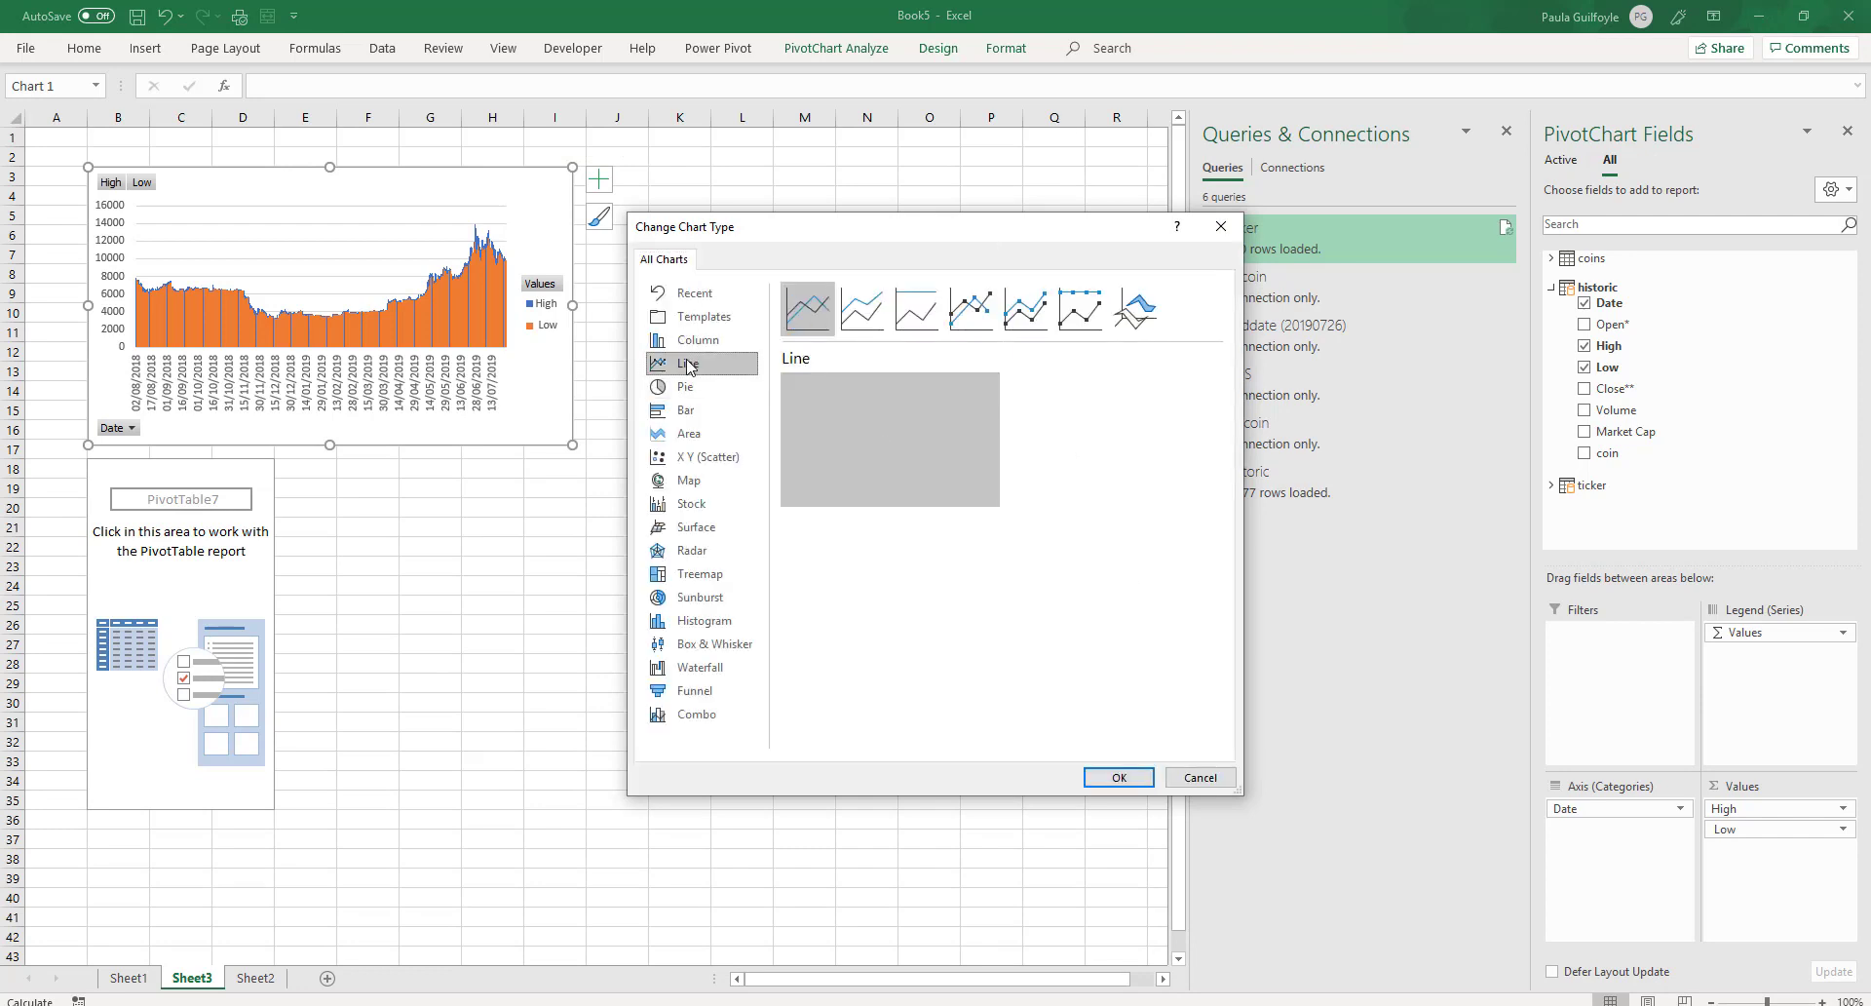
left_click(1119, 776)
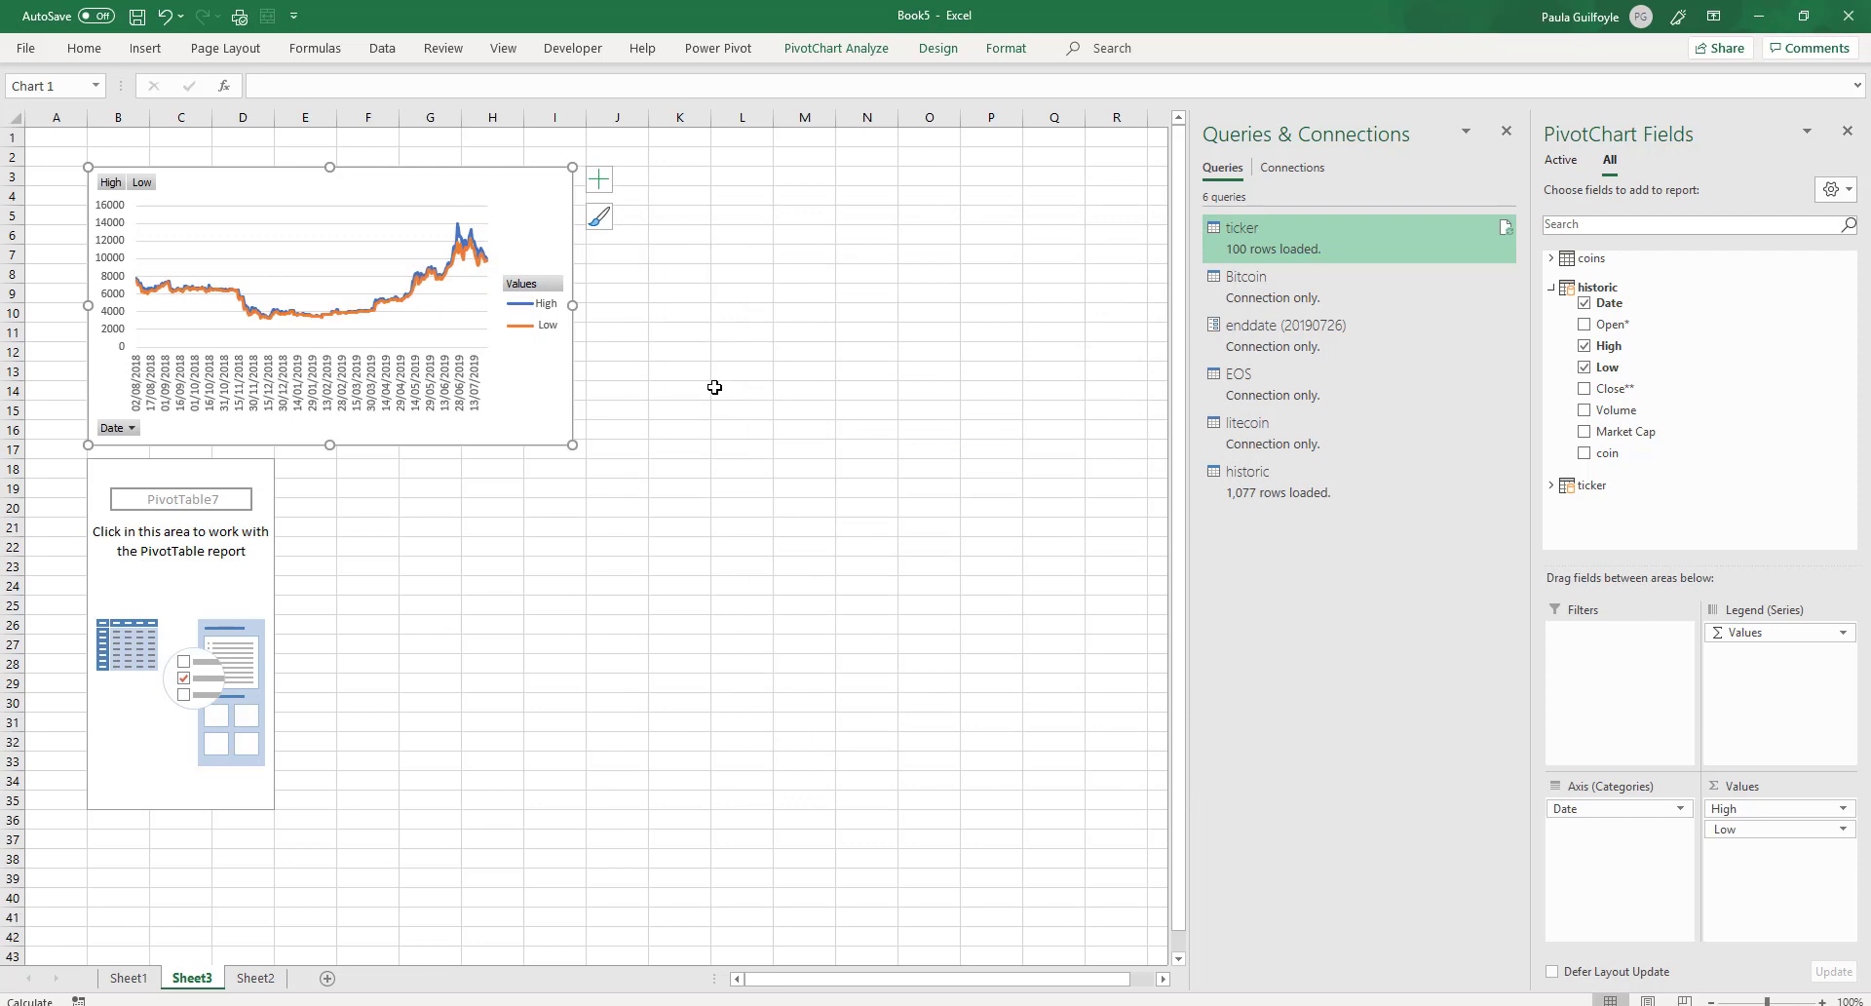
left_click_drag(575, 305, 790, 304)
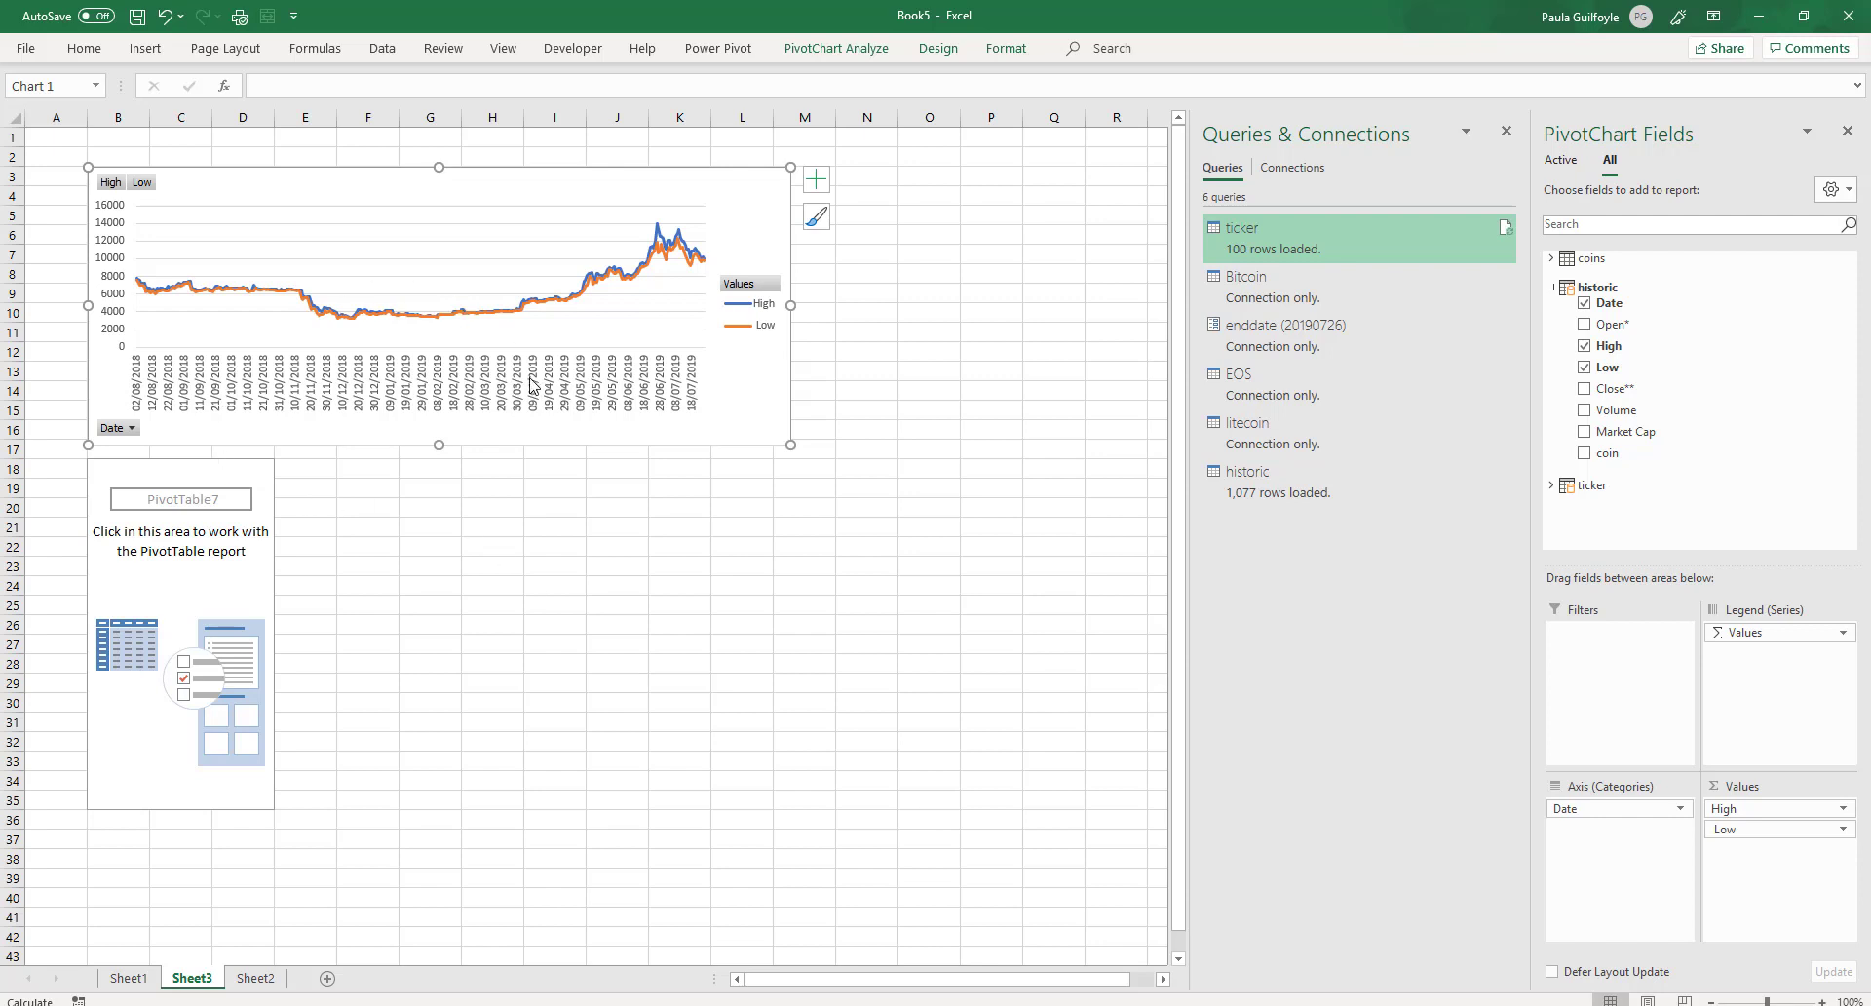
Try the Combo chart type on the High and Low PivotChart
left_click(938, 51)
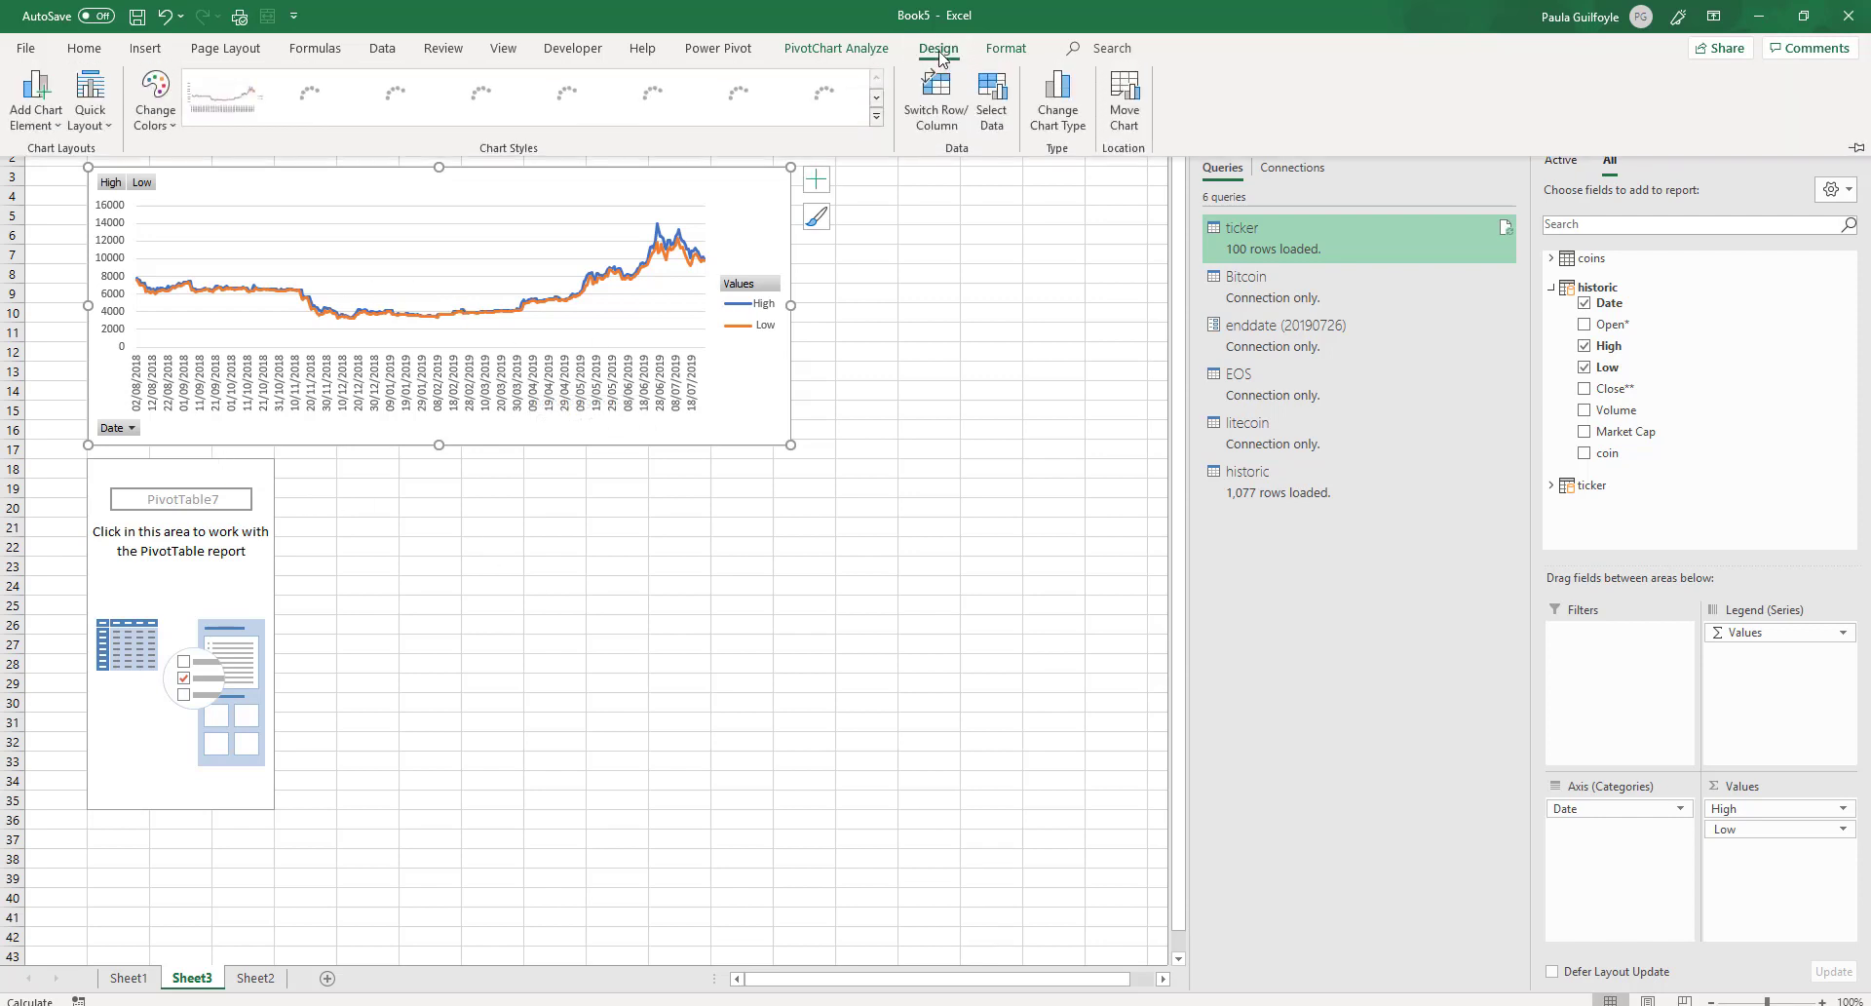
left_click(1049, 98)
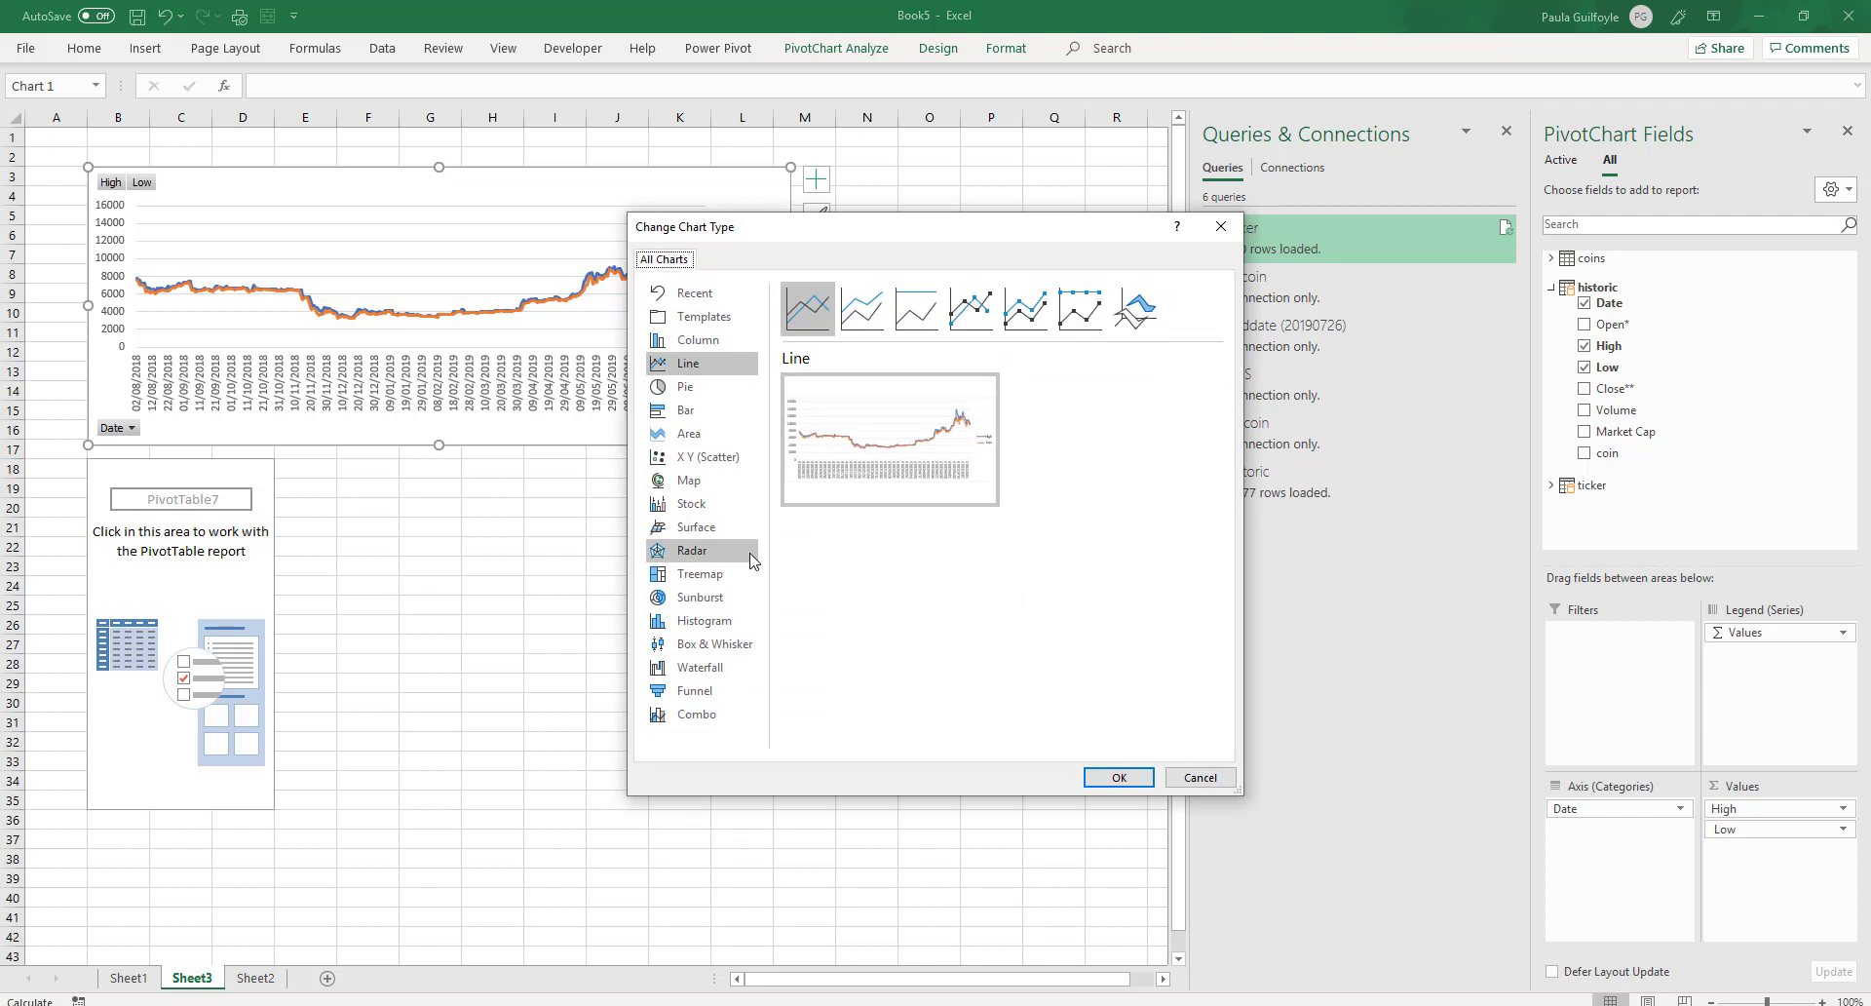
left_click(697, 714)
left_click(1119, 777)
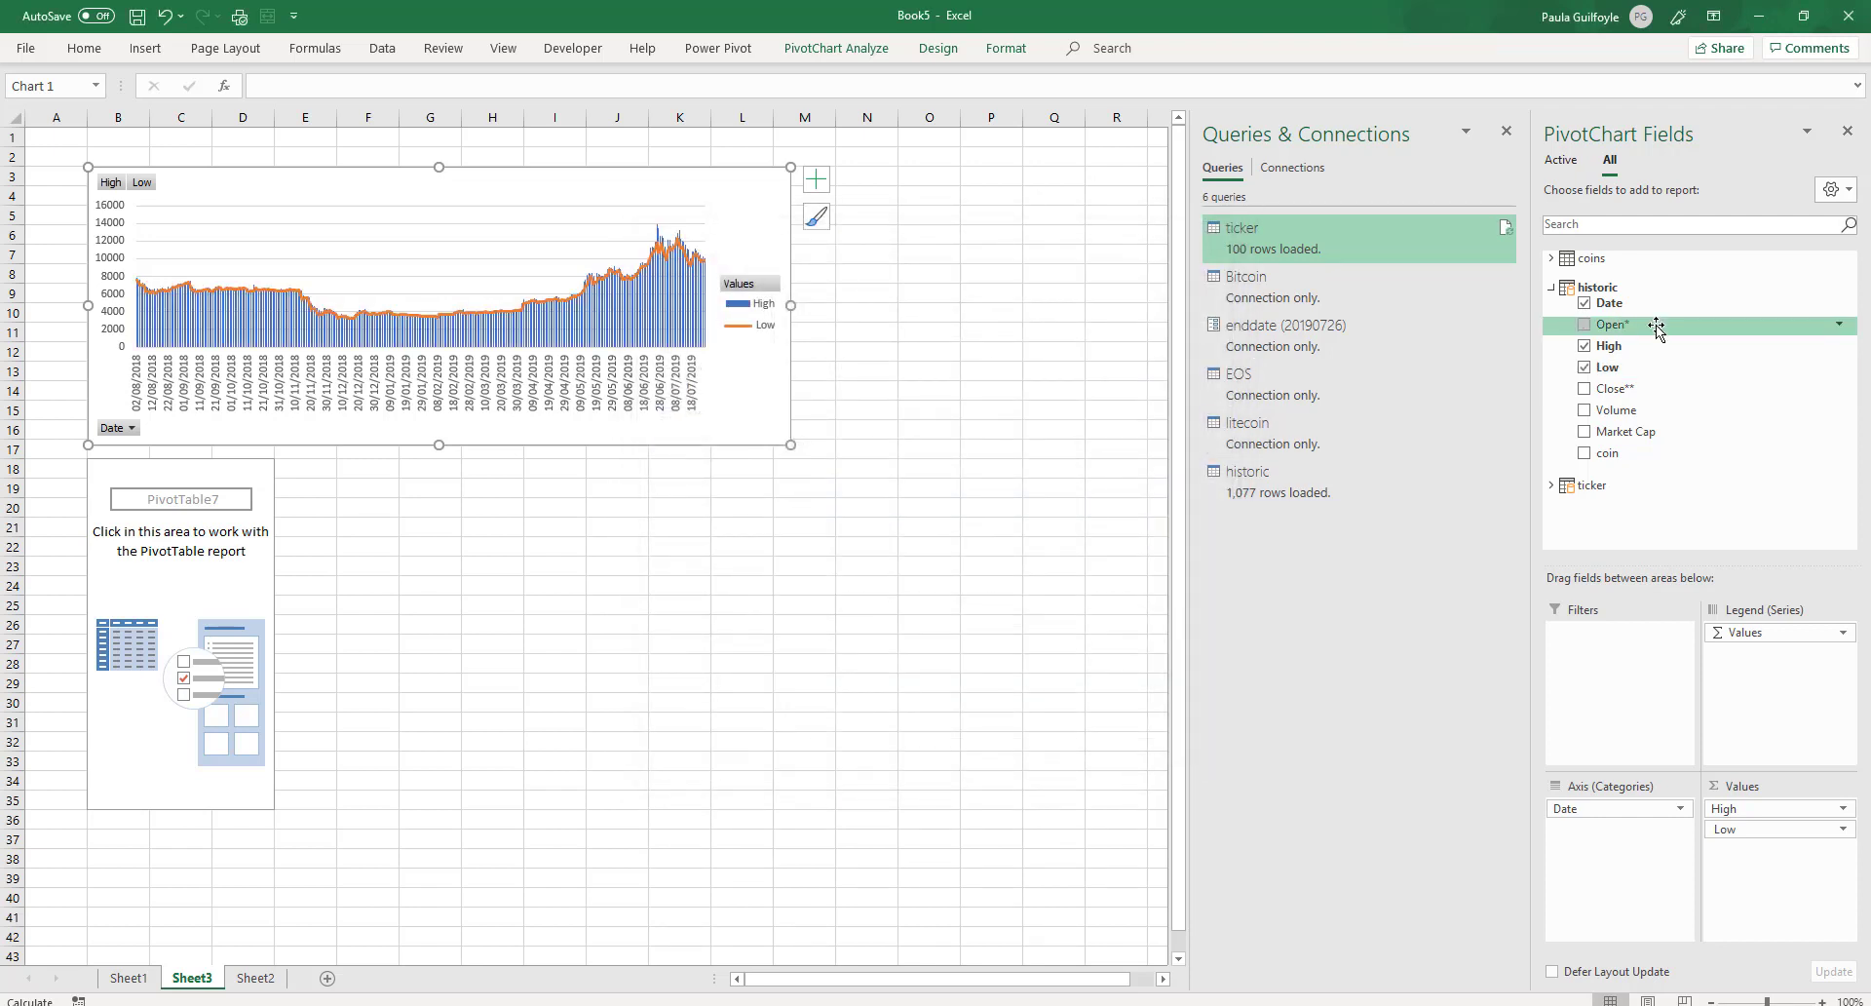
Try adding Volume from historic to the chart's values, and undo back to the line chart of High and Low
left_click(1585, 411)
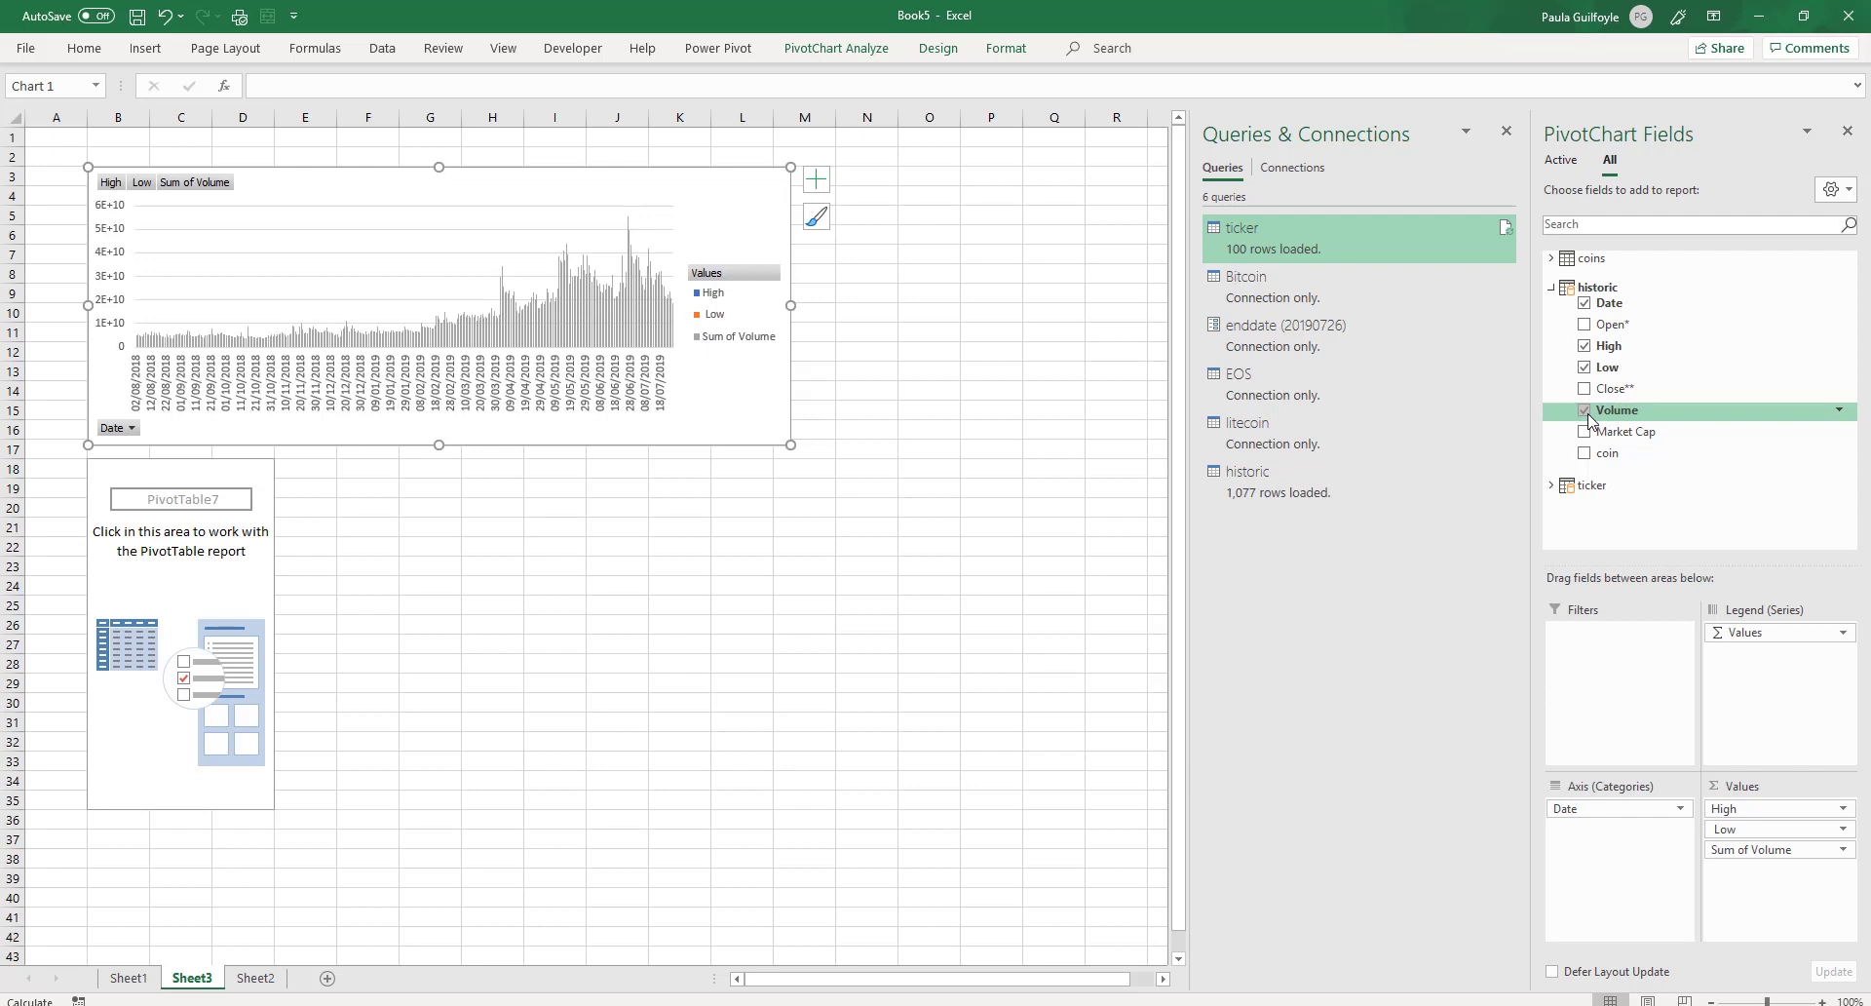
left_click(933, 51)
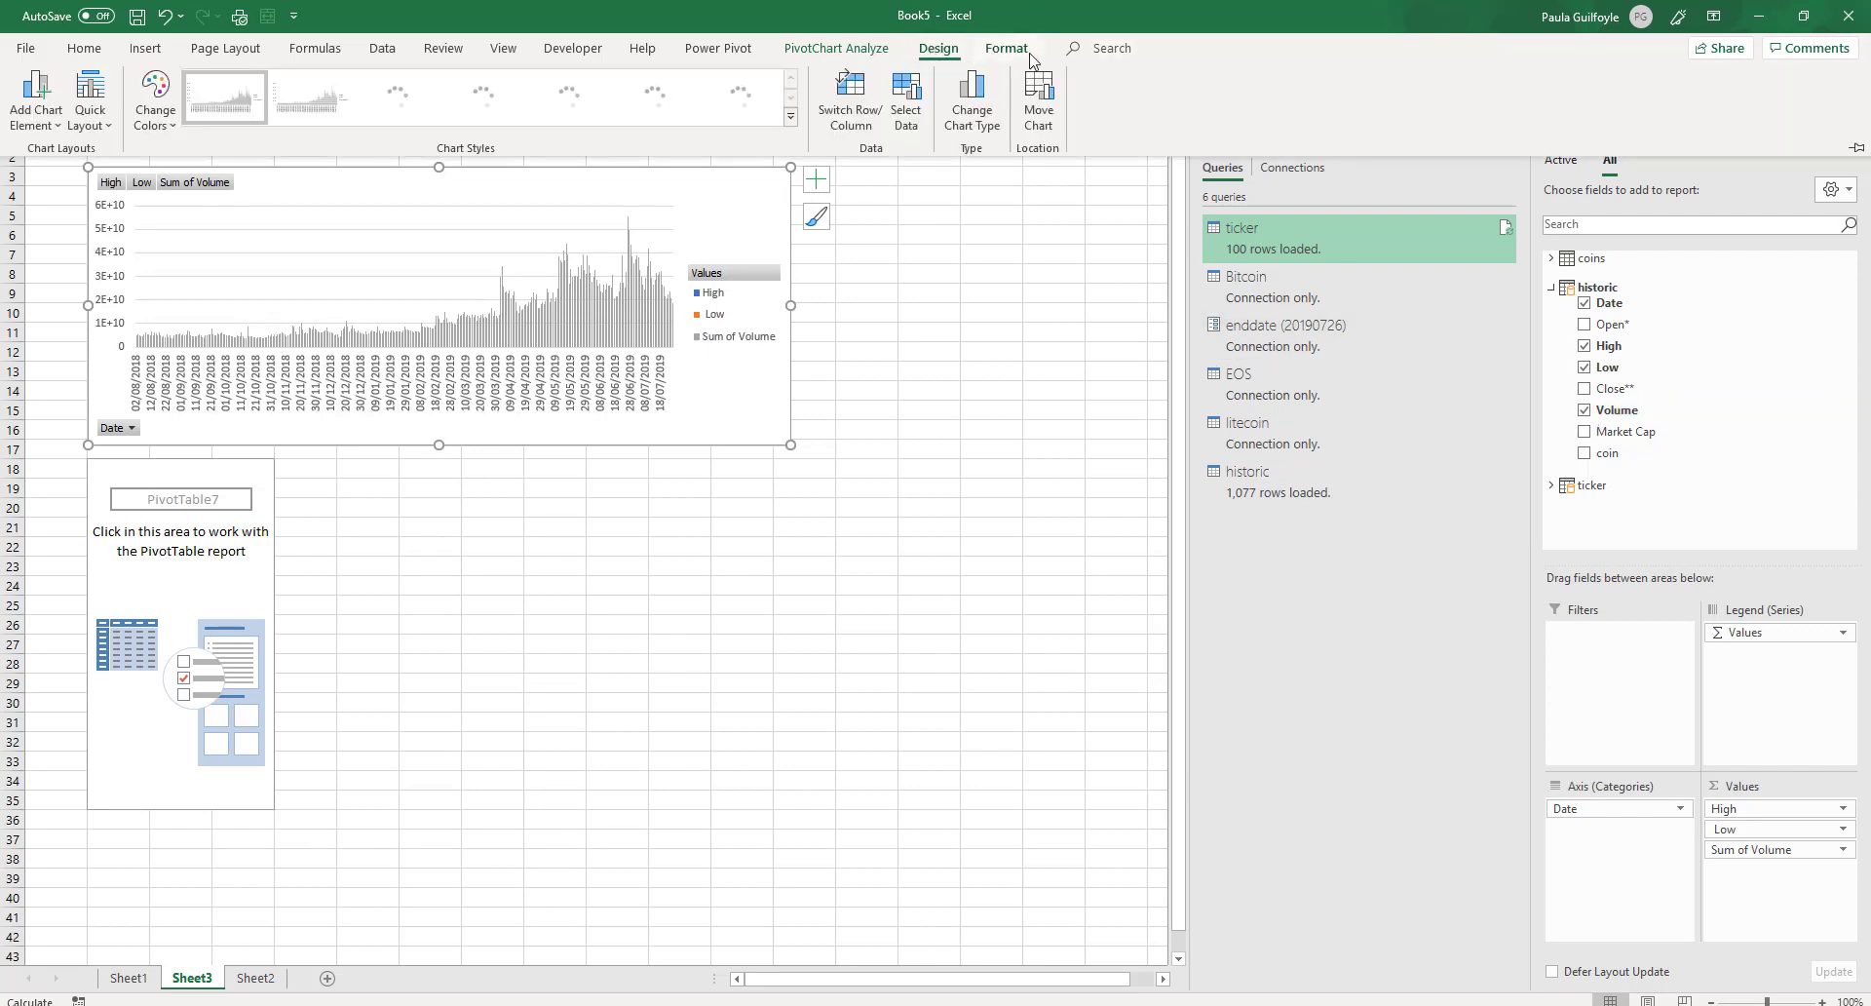
left_click(984, 104)
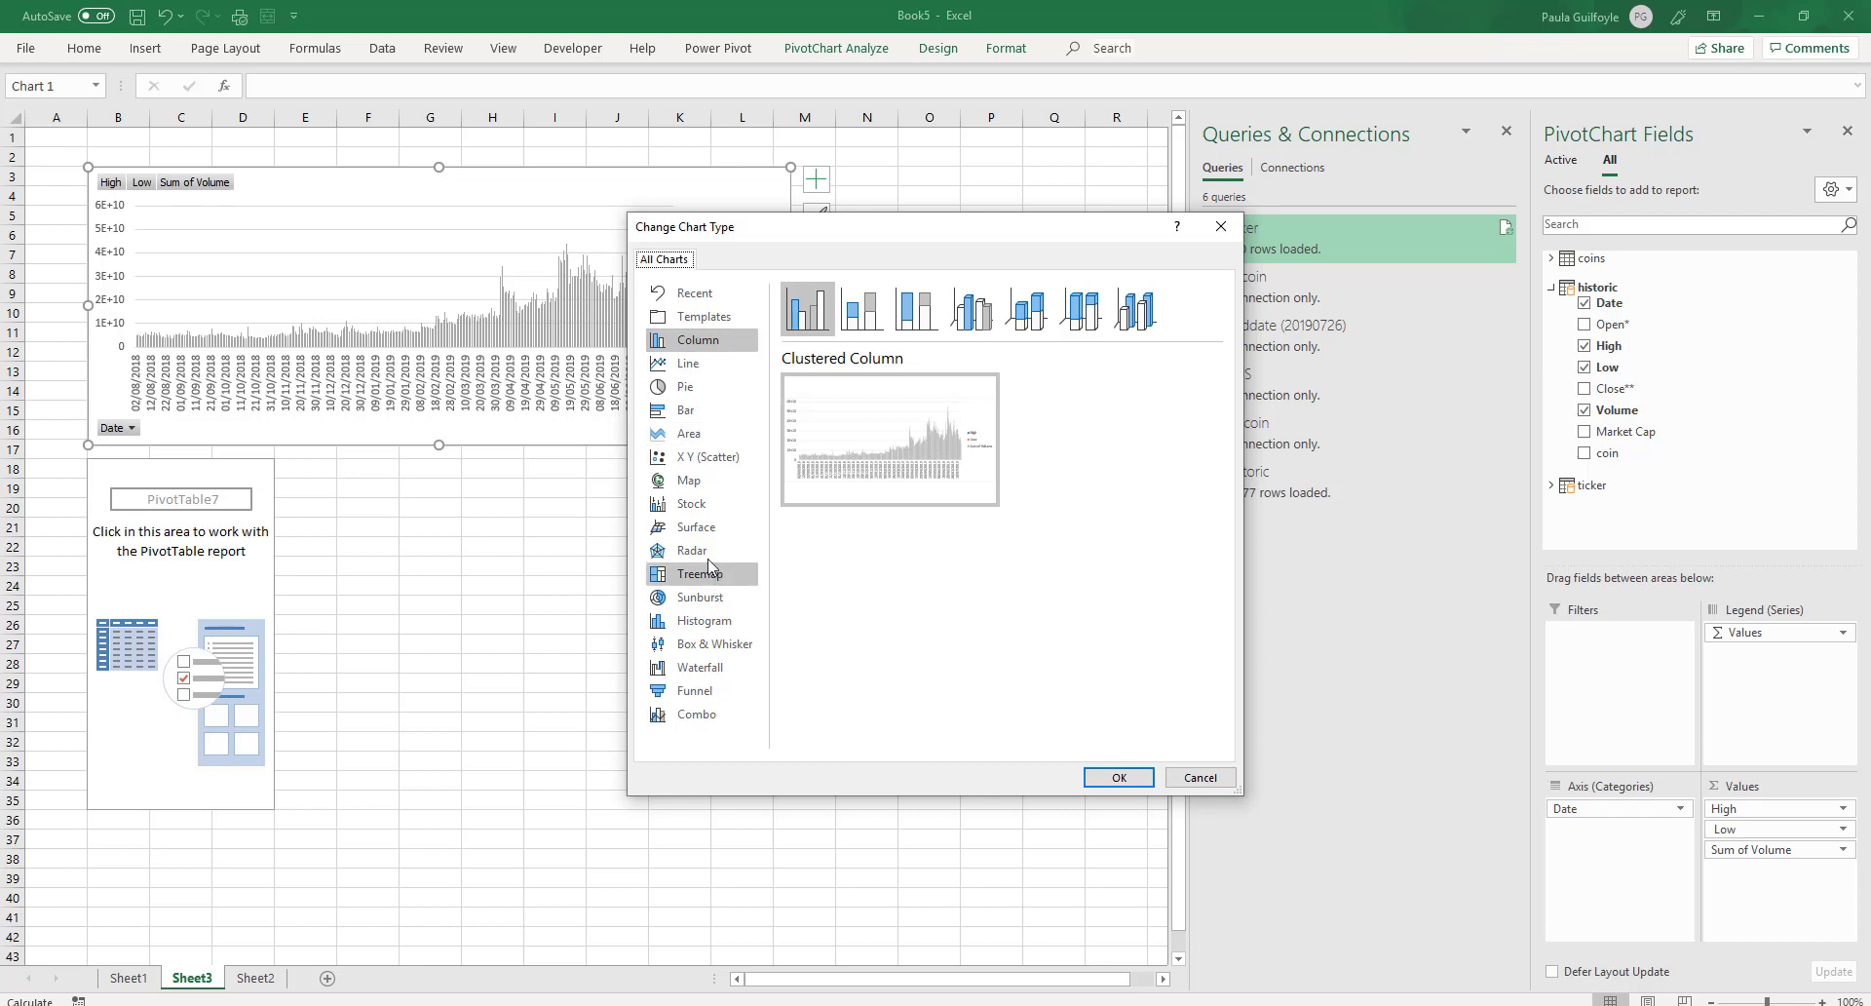
left_click(1217, 784)
left_click(167, 17)
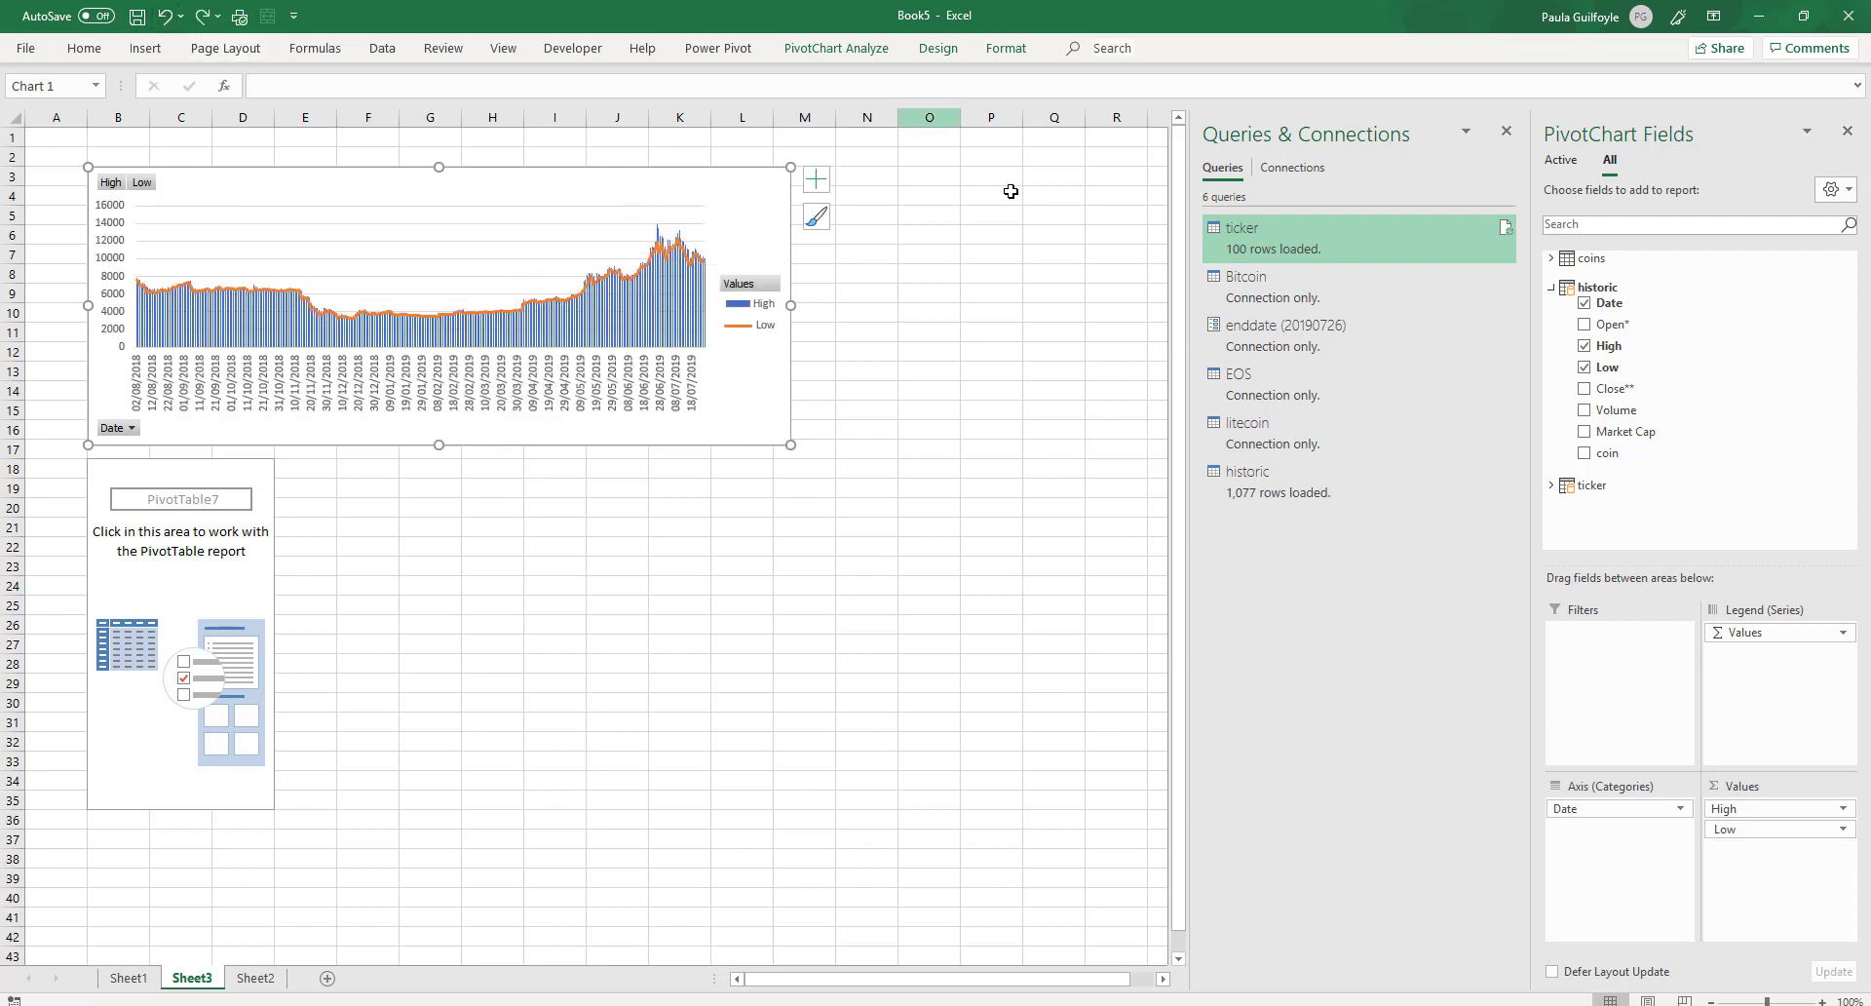
left_click(165, 17)
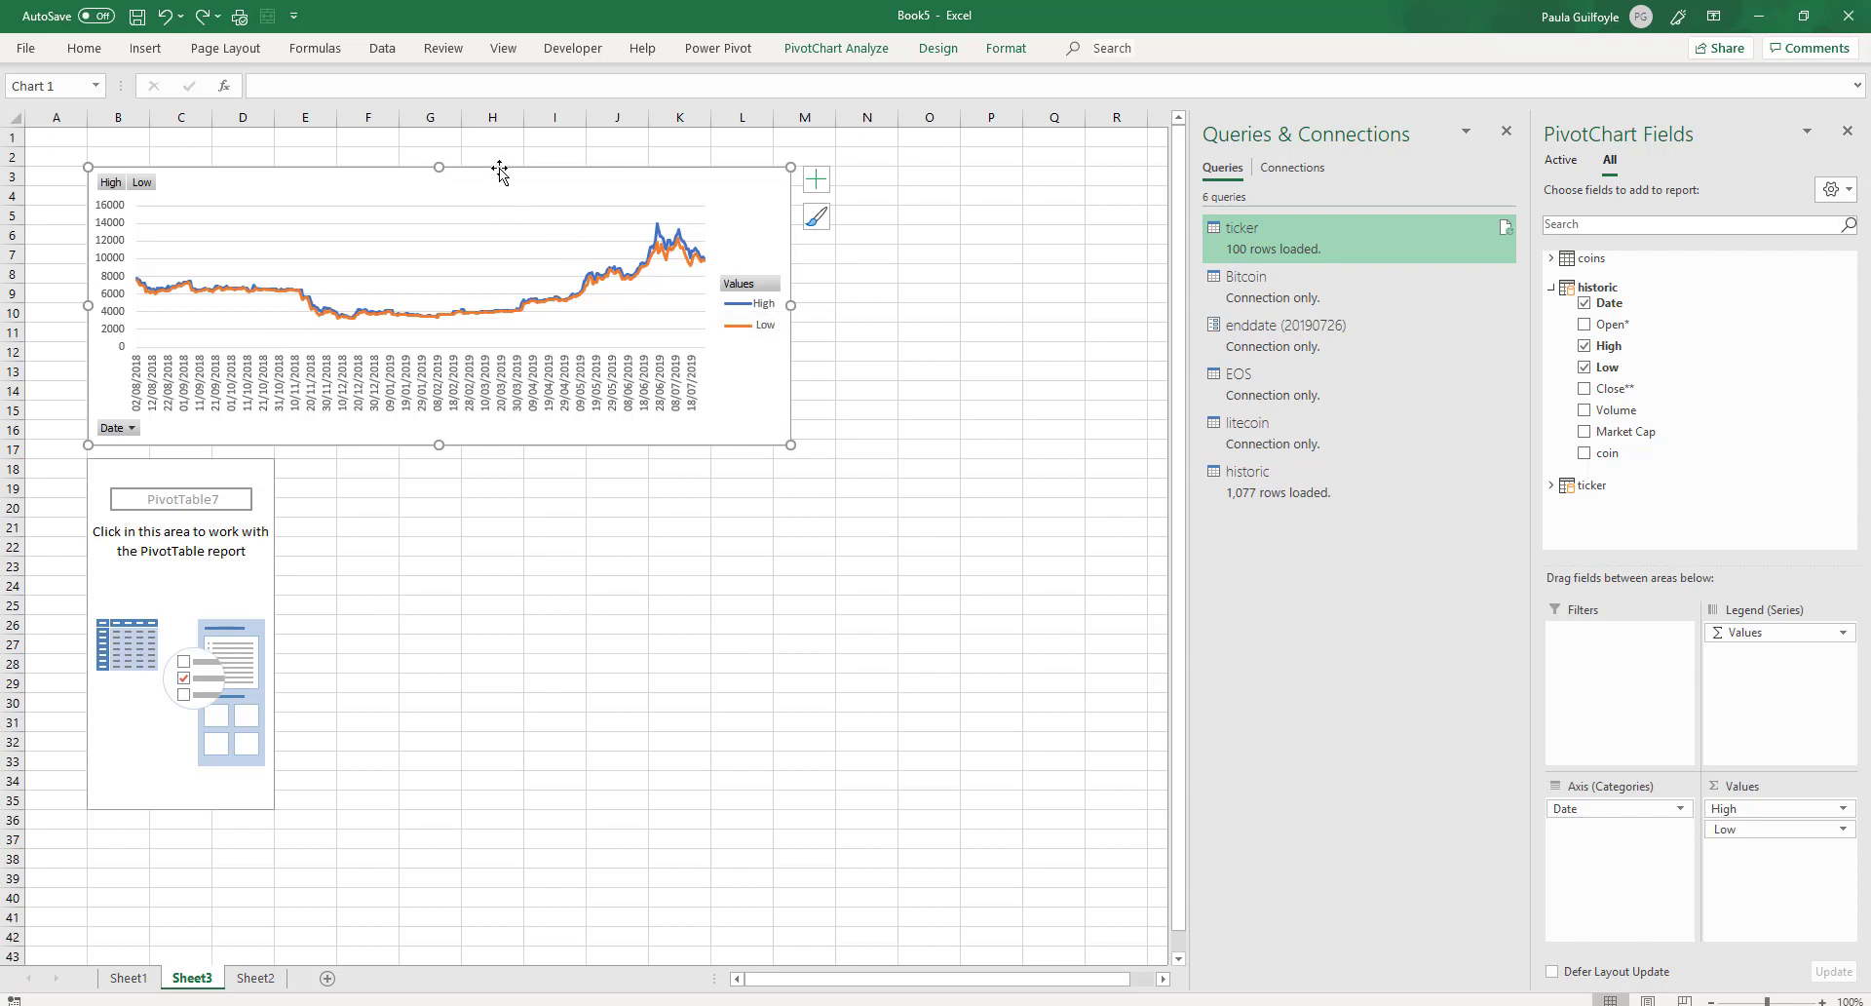
Paste a copy of the line PivotChart at cell B37, below the empty PivotTable
left_click(263, 854)
left_click(117, 837)
key("ctrl+v")
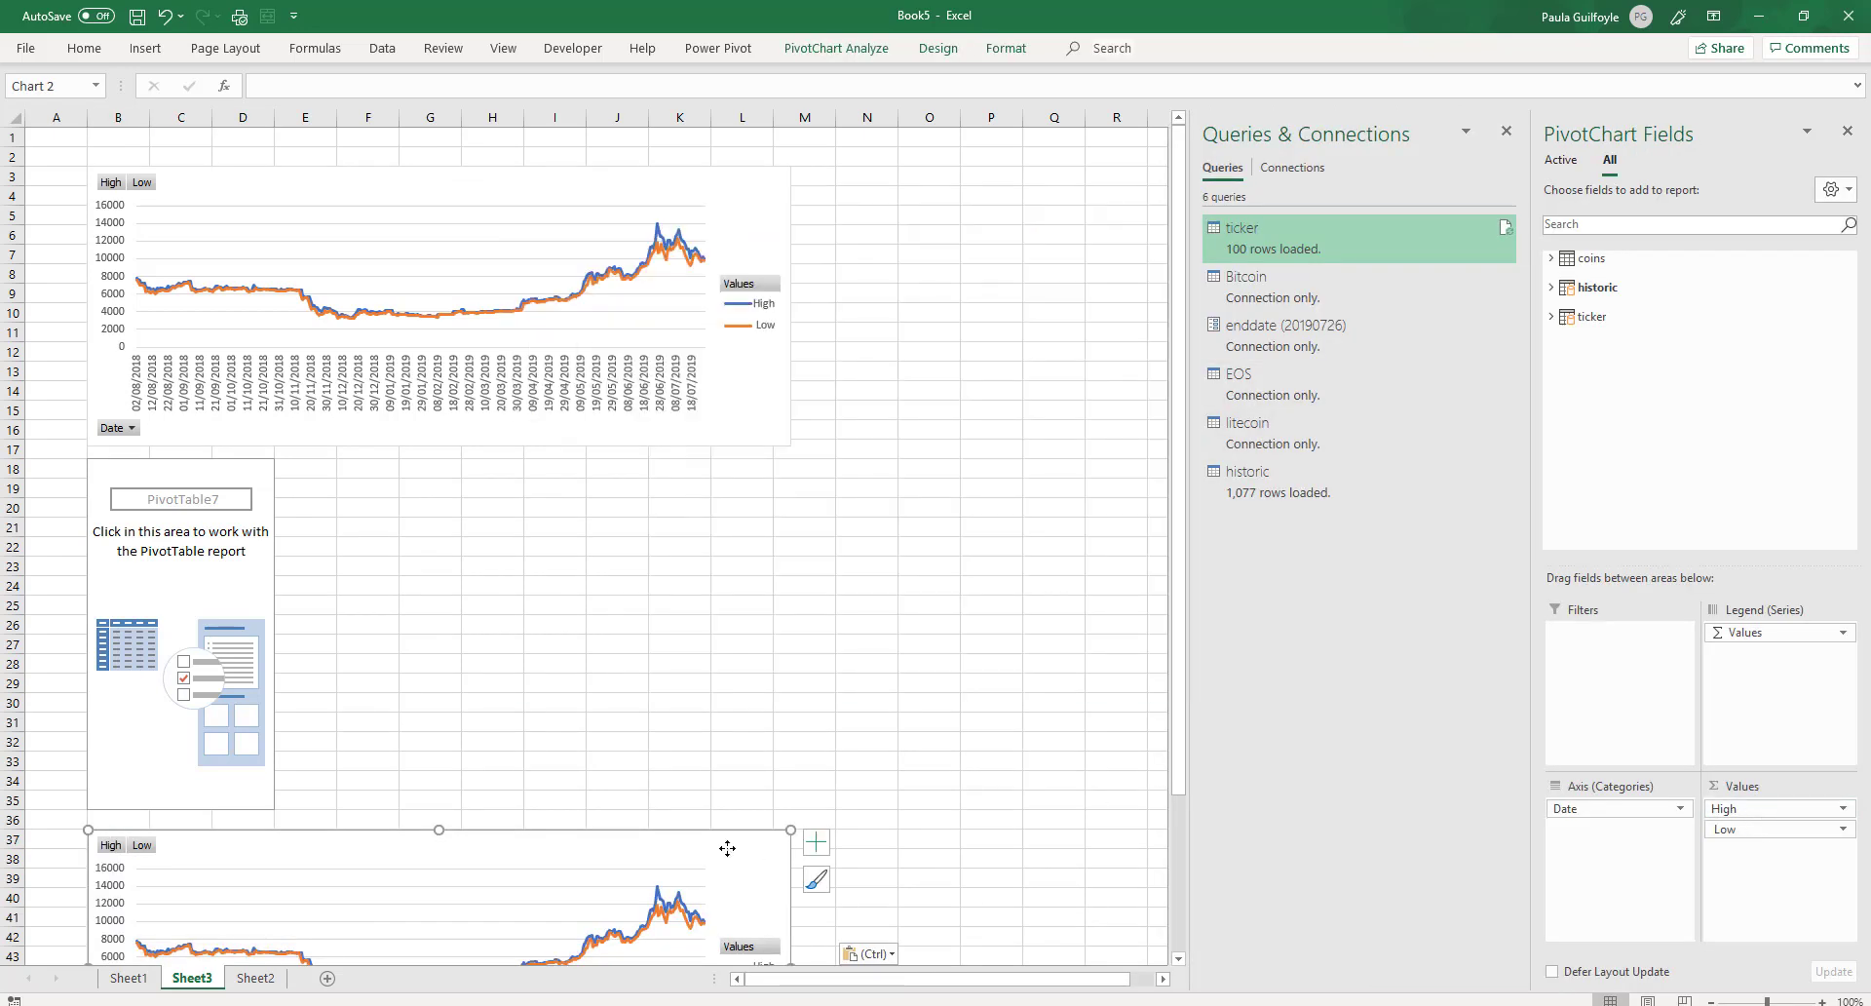
Replace High and Low with Volume from the historic table as the only value of the copied PivotChart
left_click_drag(1810, 804, 1716, 380)
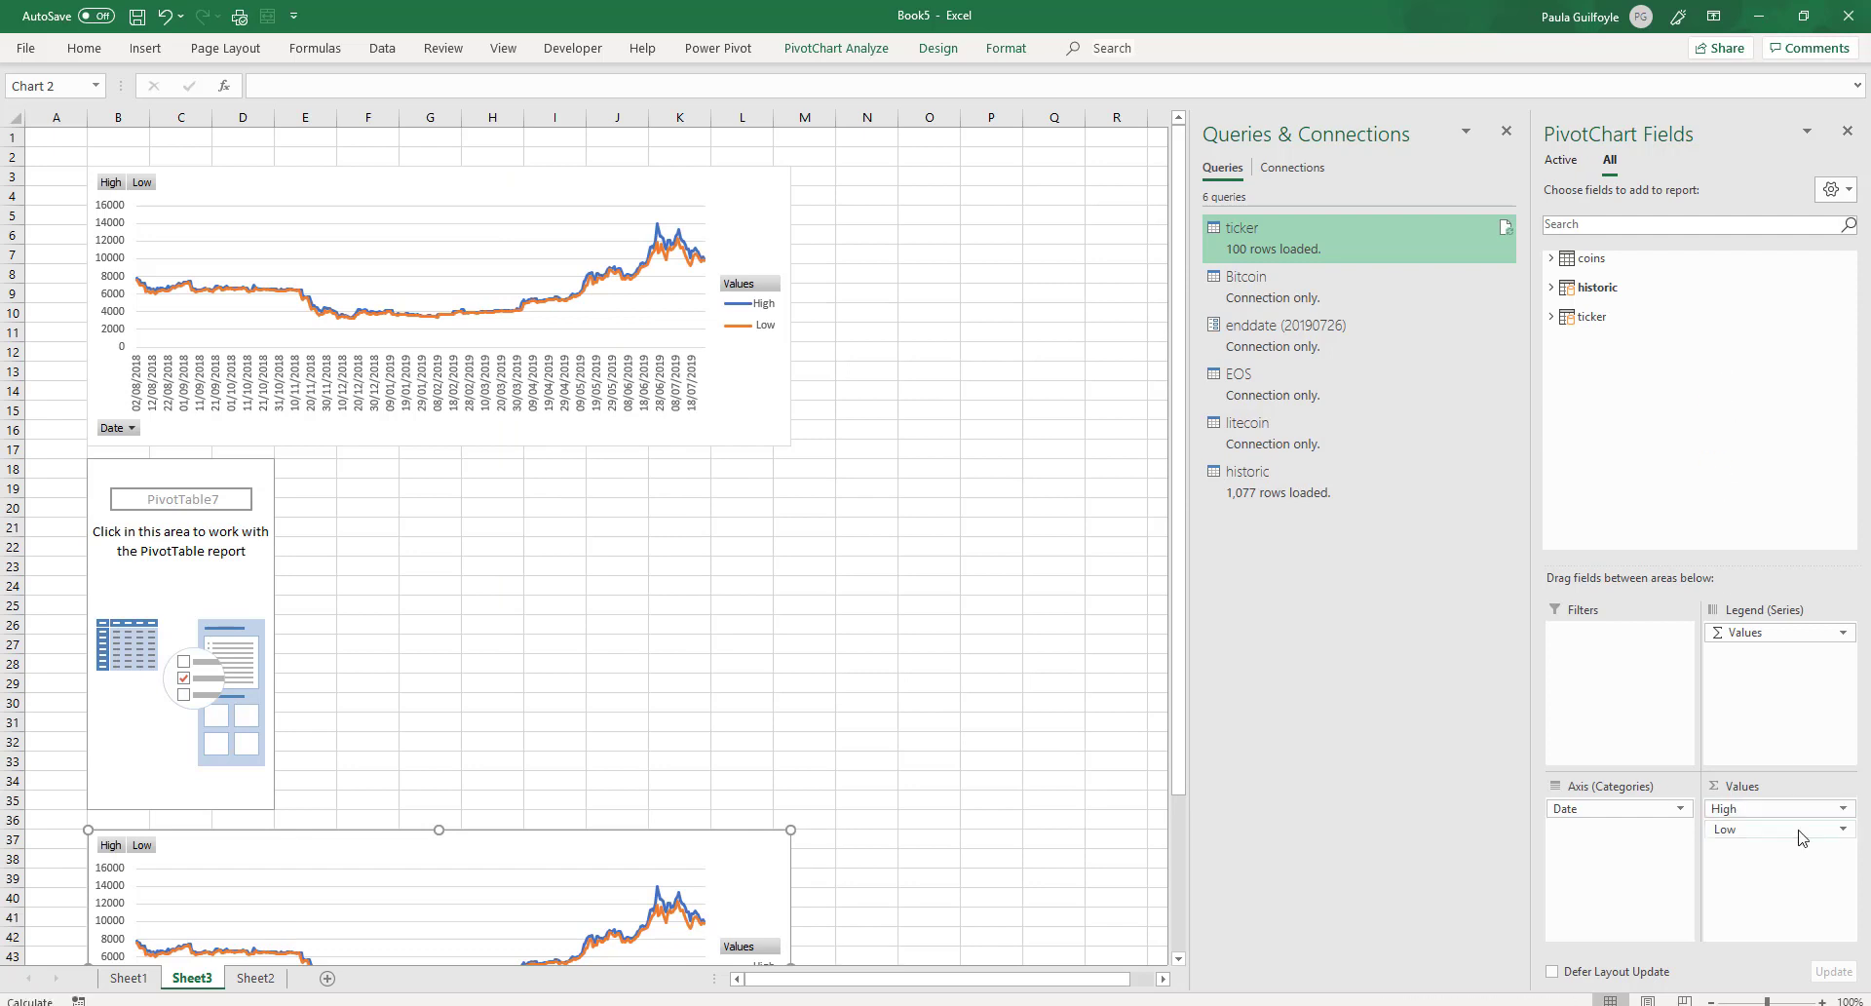
left_click_drag(1758, 816, 1712, 417)
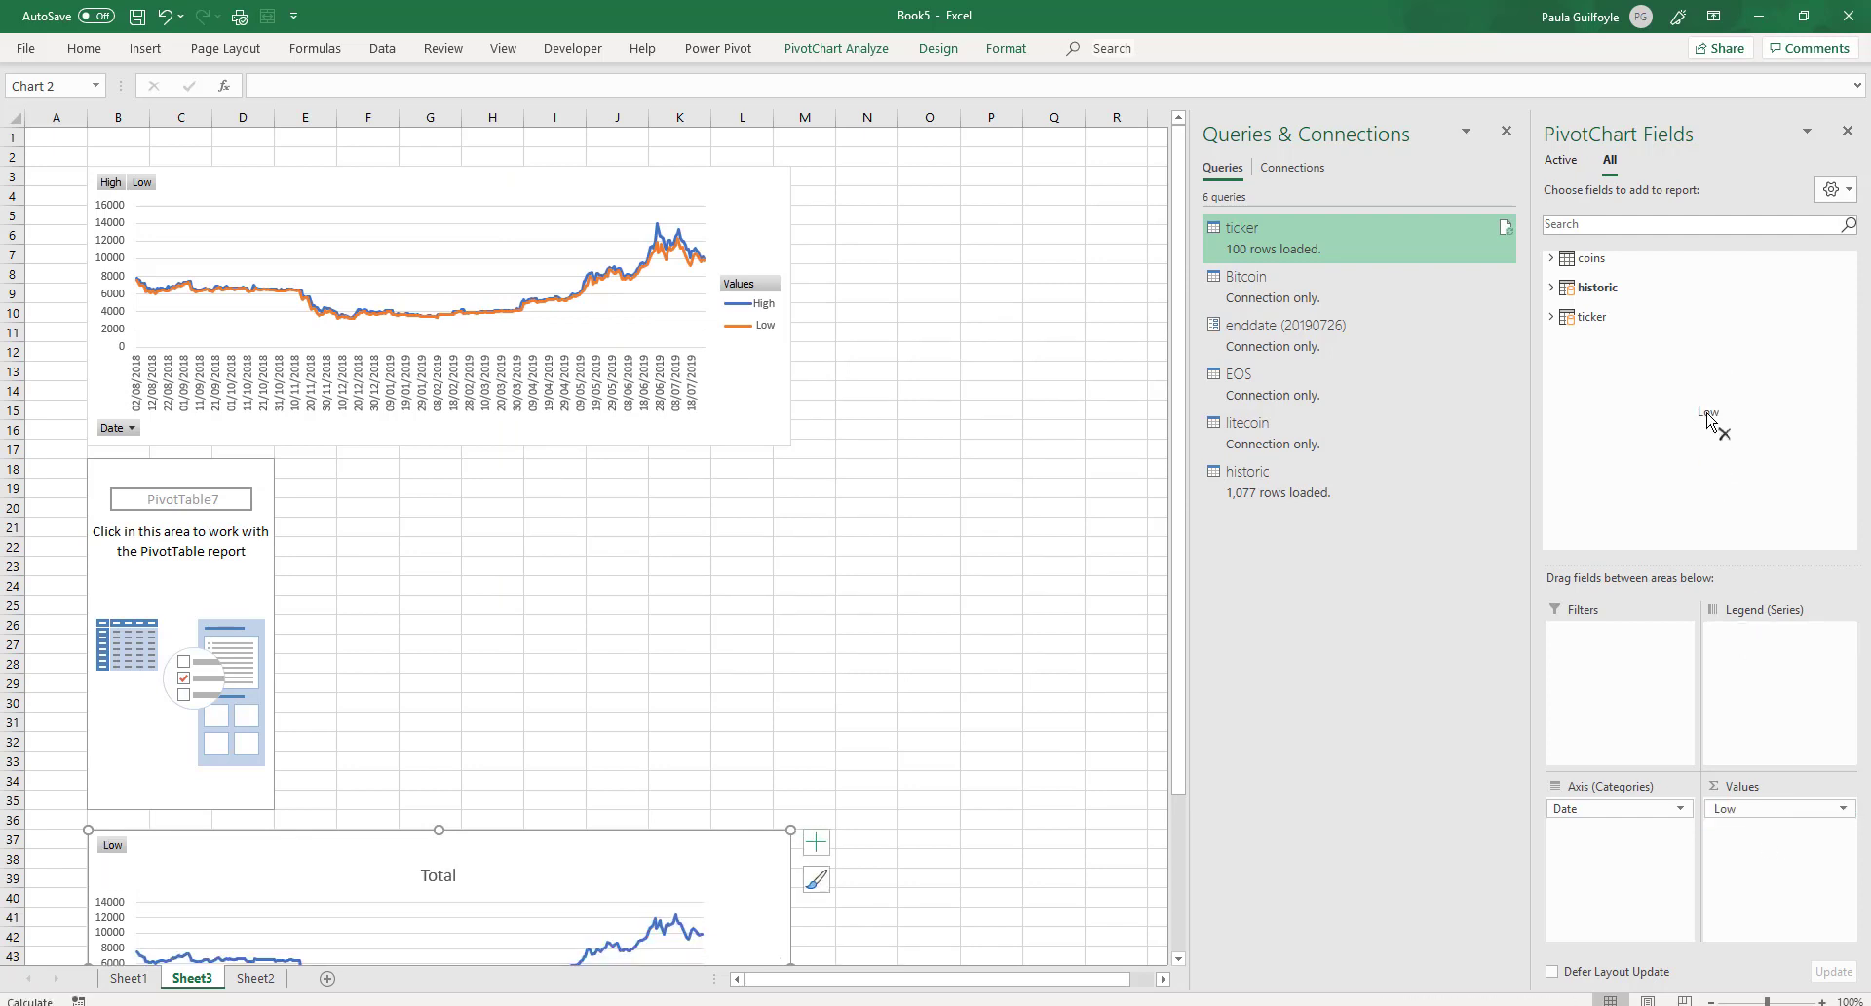
left_click(1551, 288)
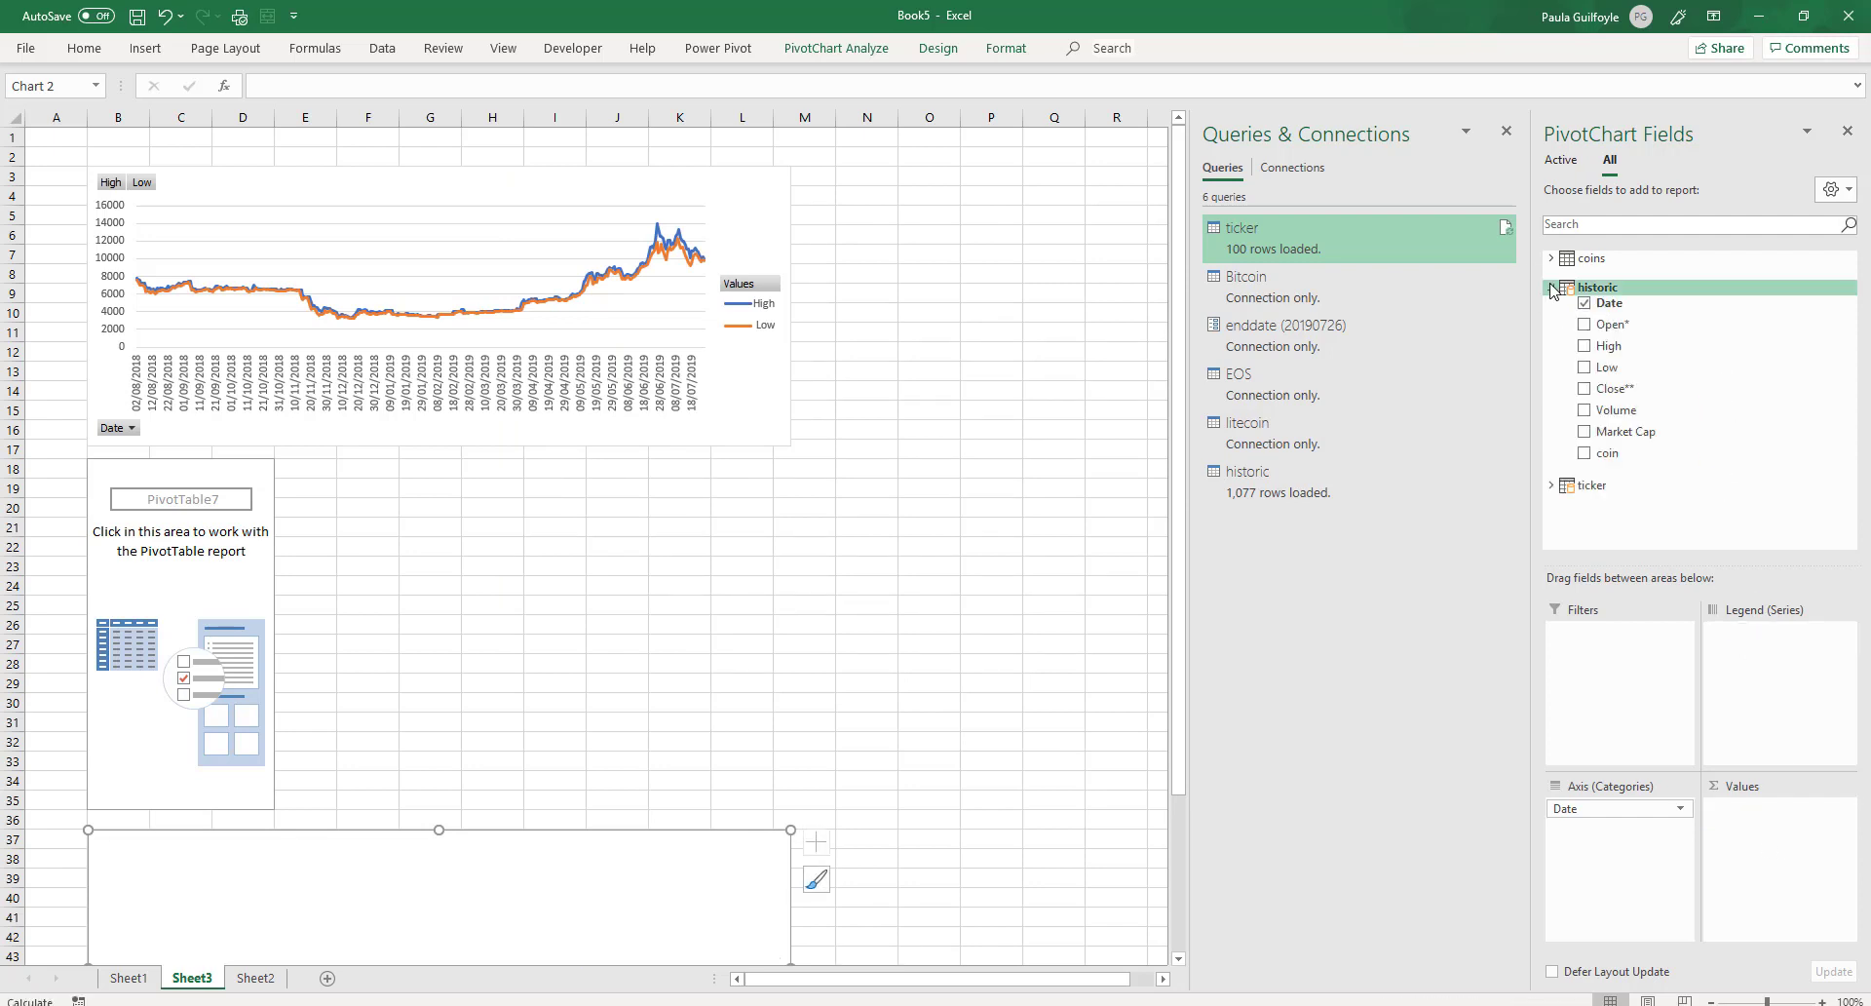
left_click(1583, 410)
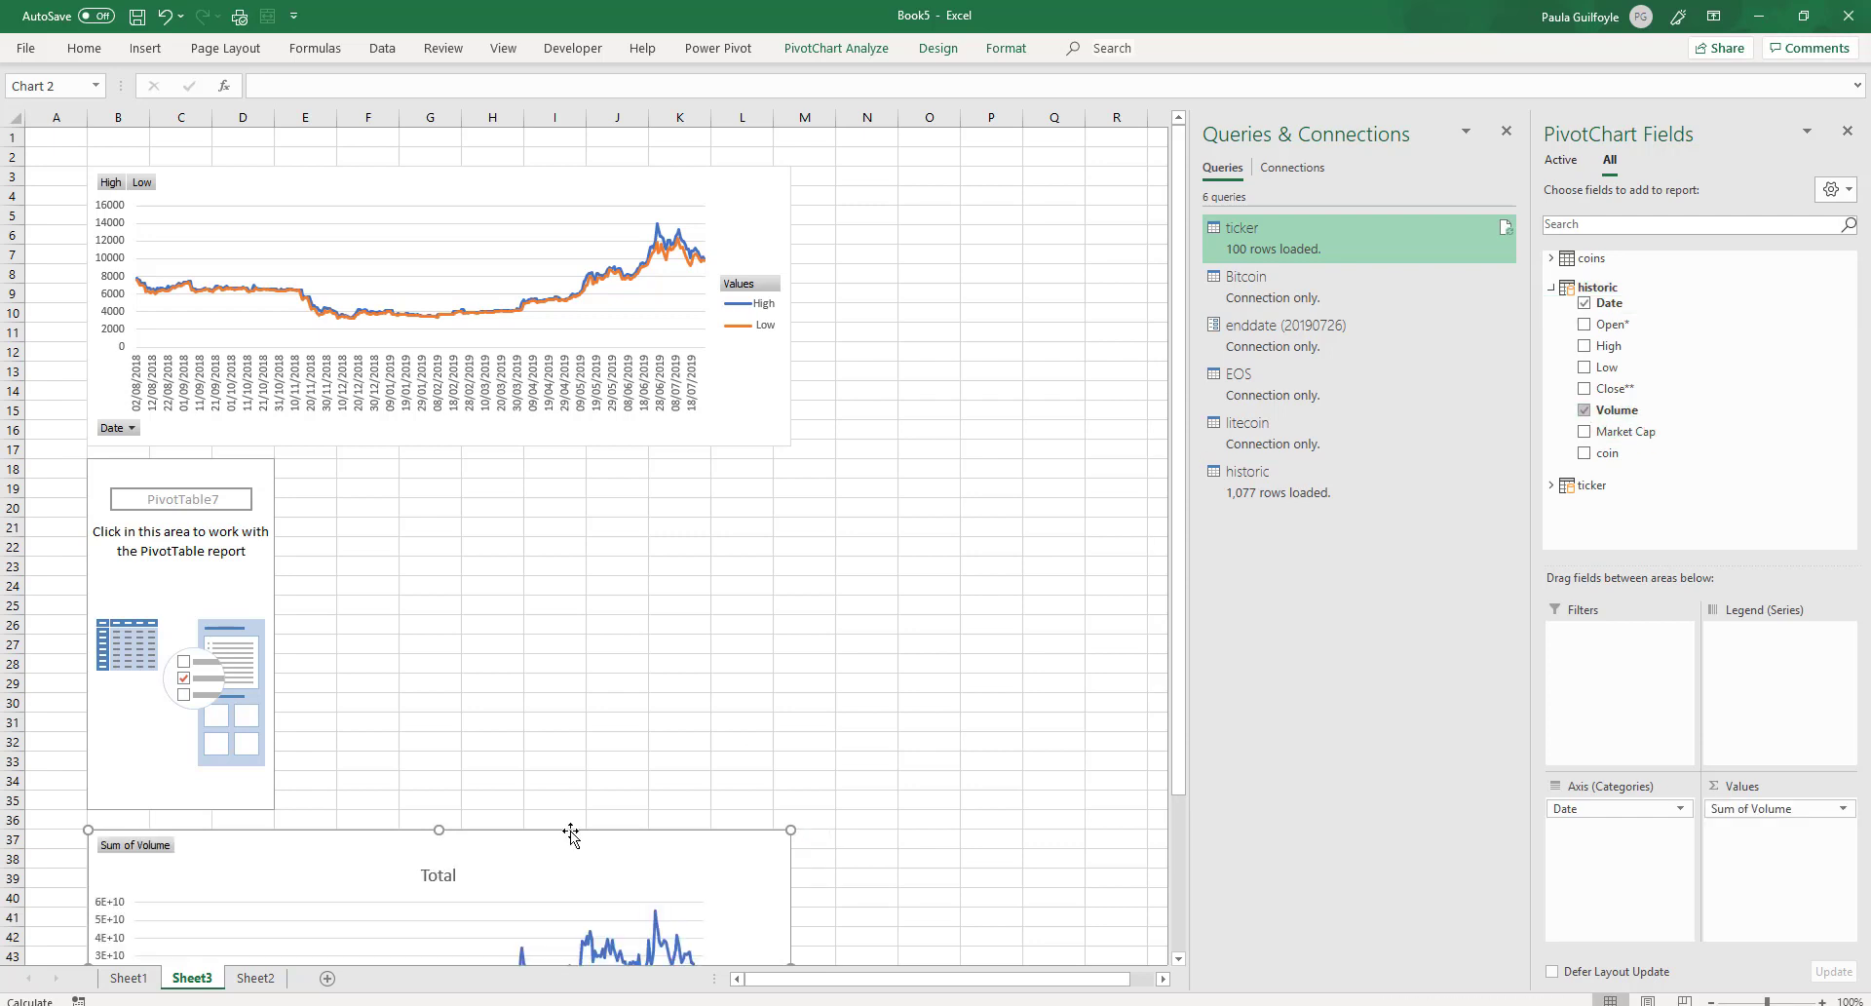
Move the Volume PivotChart beside the empty PivotTable, around H19, and change it to a Column chart
left_click(939, 47)
left_click_drag(494, 853, 861, 503)
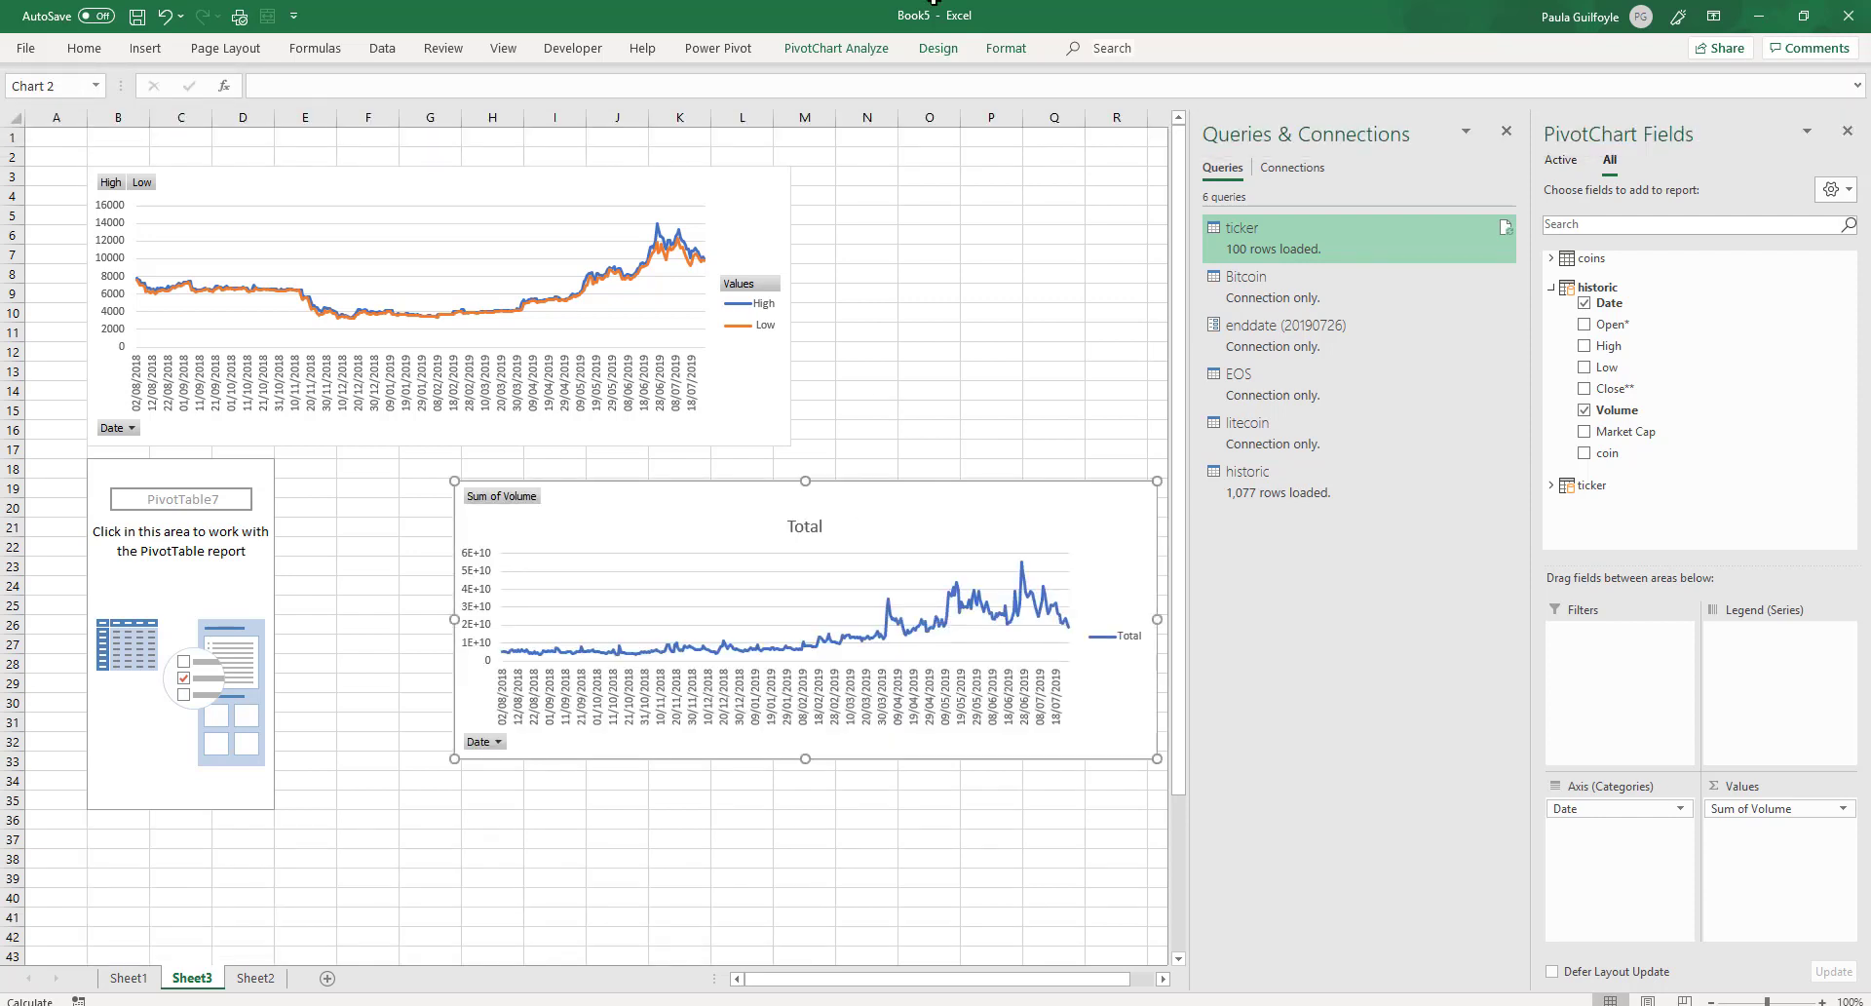
left_click(935, 48)
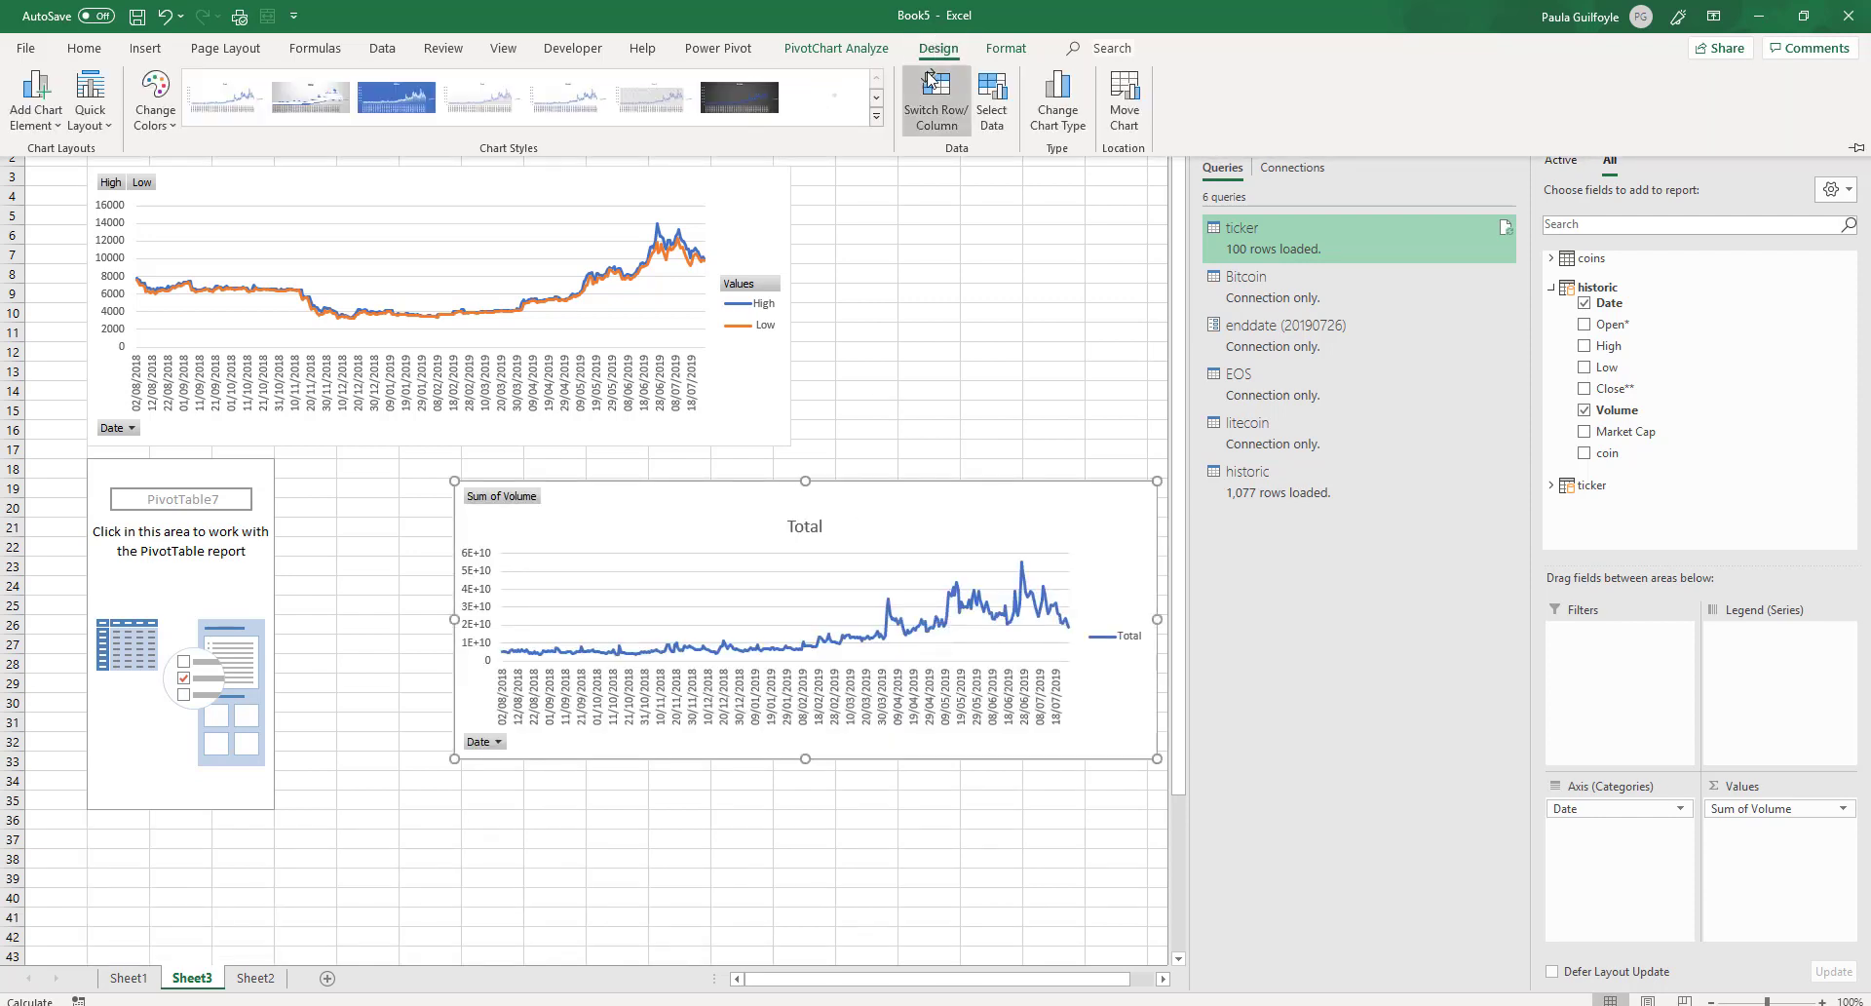
left_click(1076, 117)
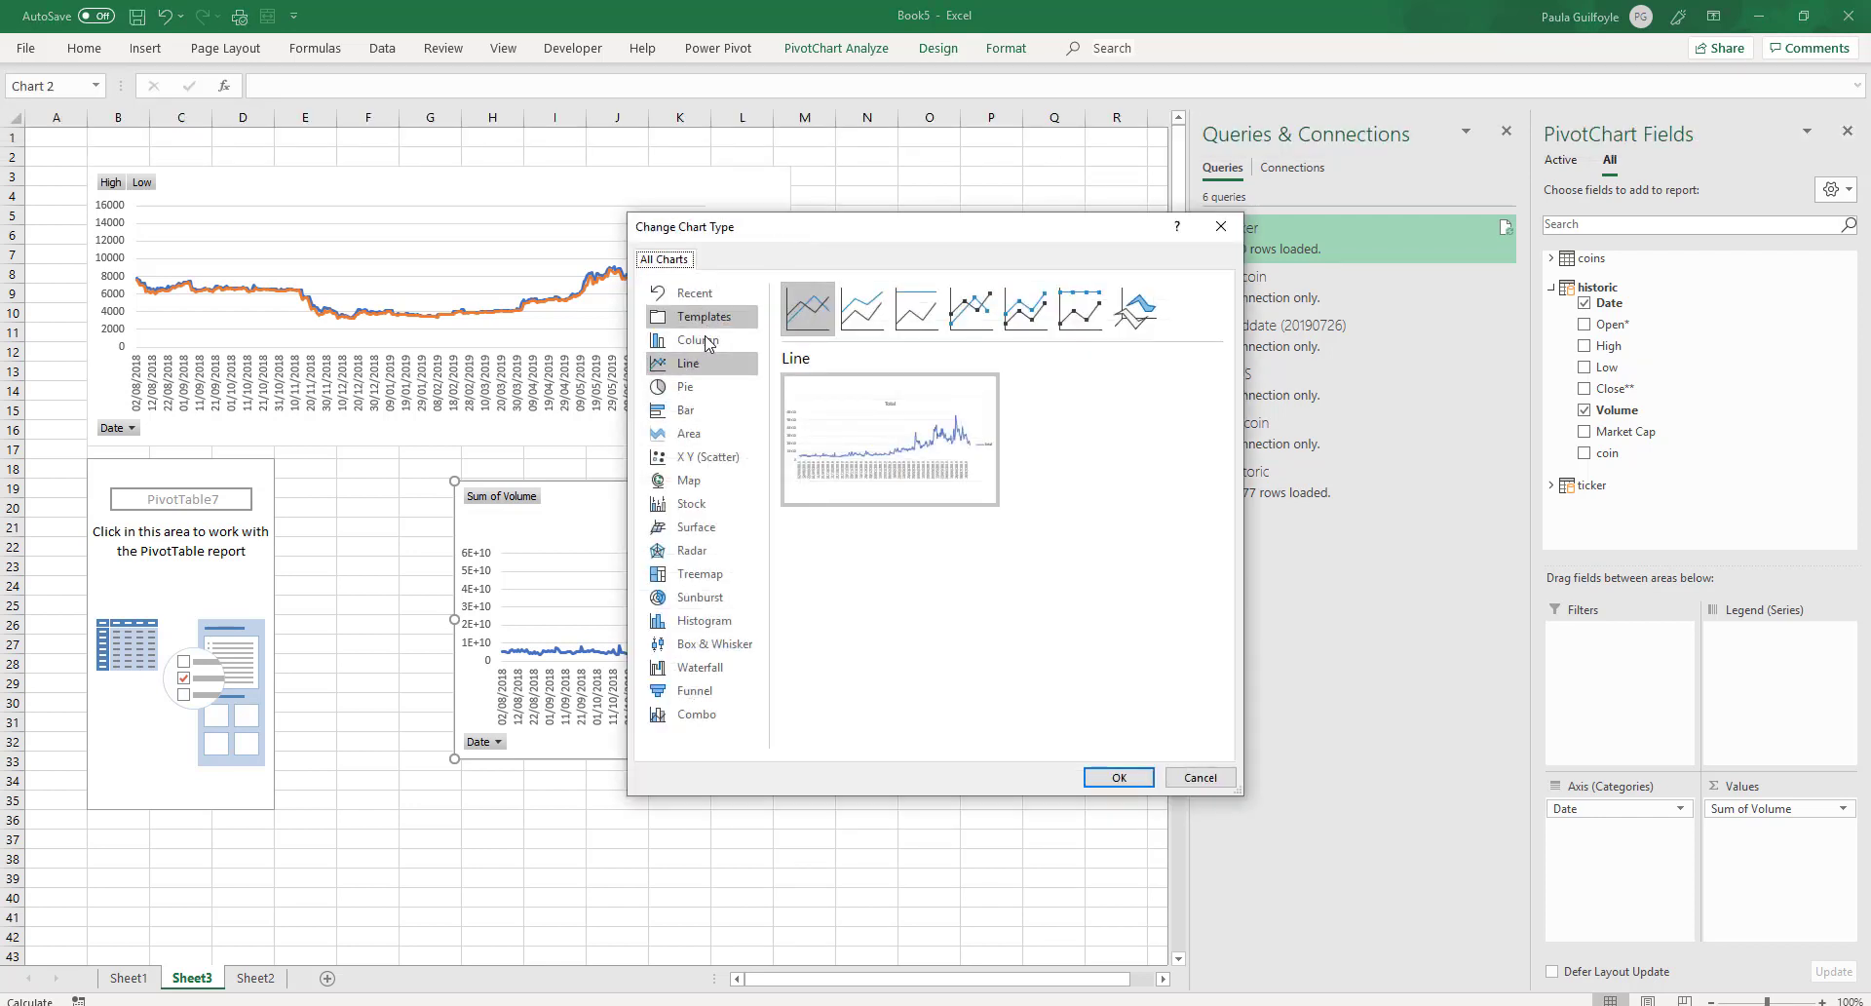
left_click(704, 340)
left_click(1119, 777)
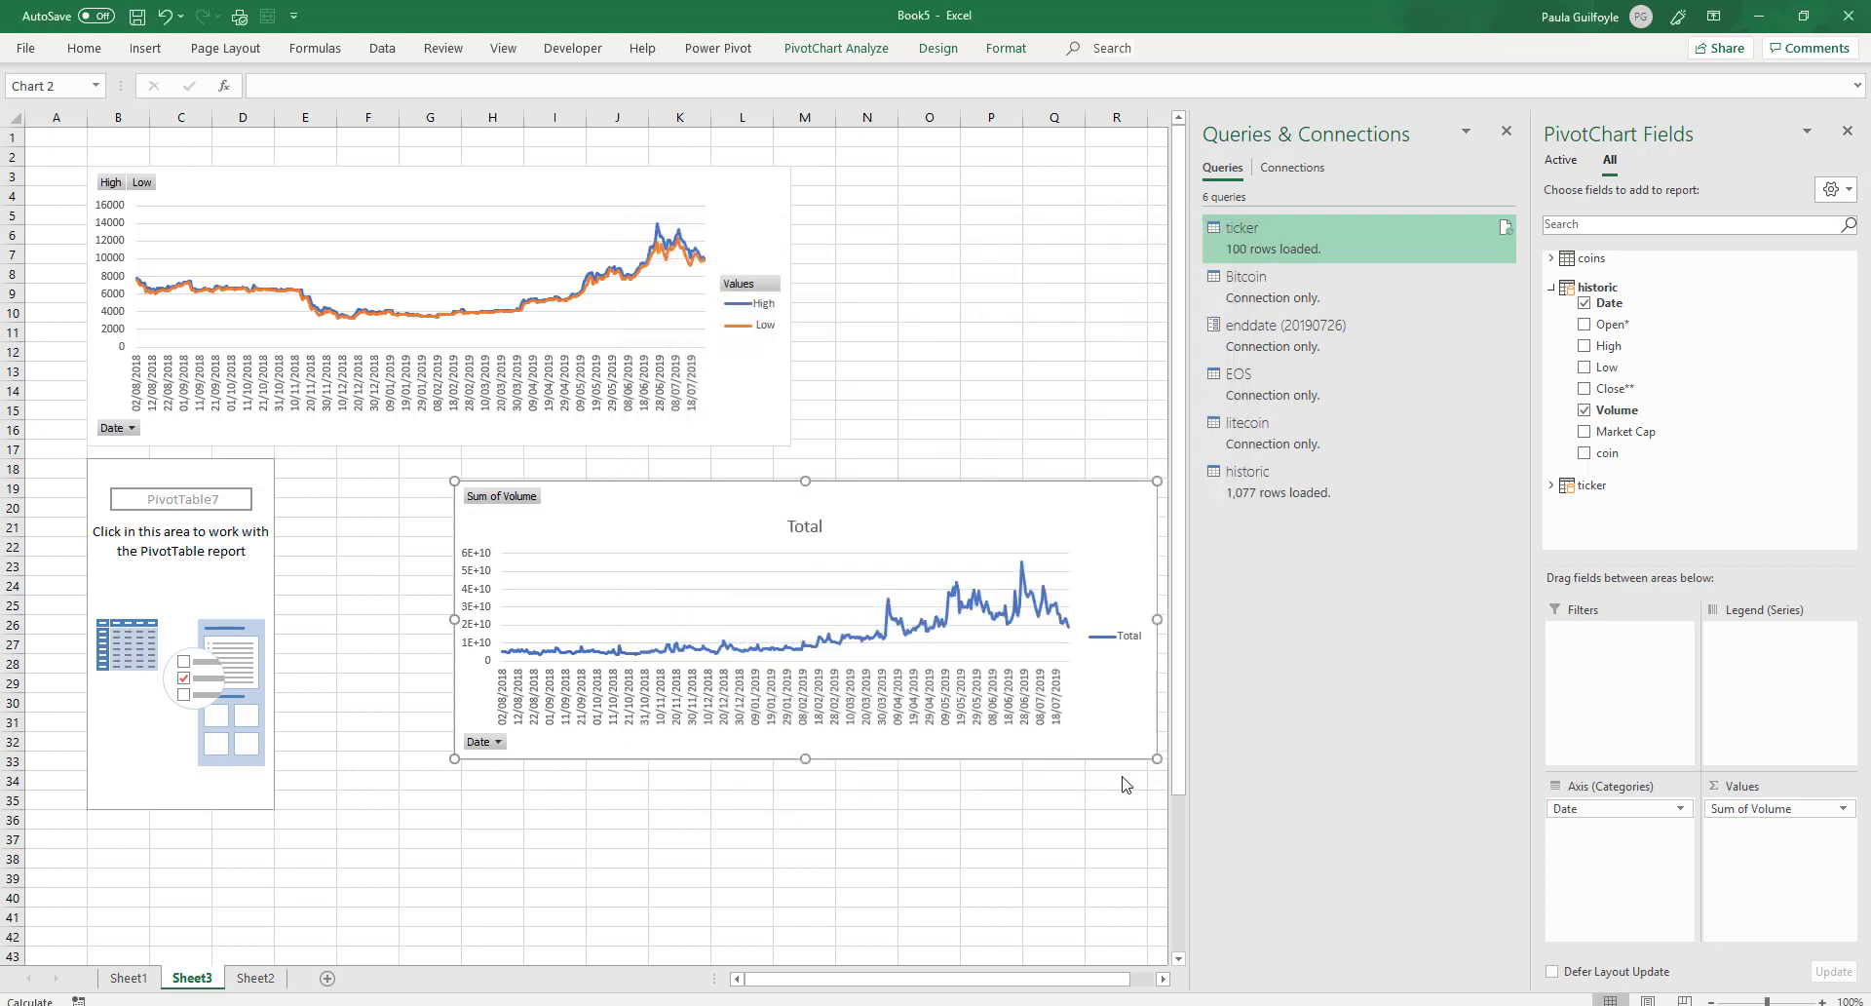
Delete the horizontal date axis and the vertical value axis from the Volume column chart
left_click(890, 698)
key("Delete")
left_click(472, 616)
key("Delete")
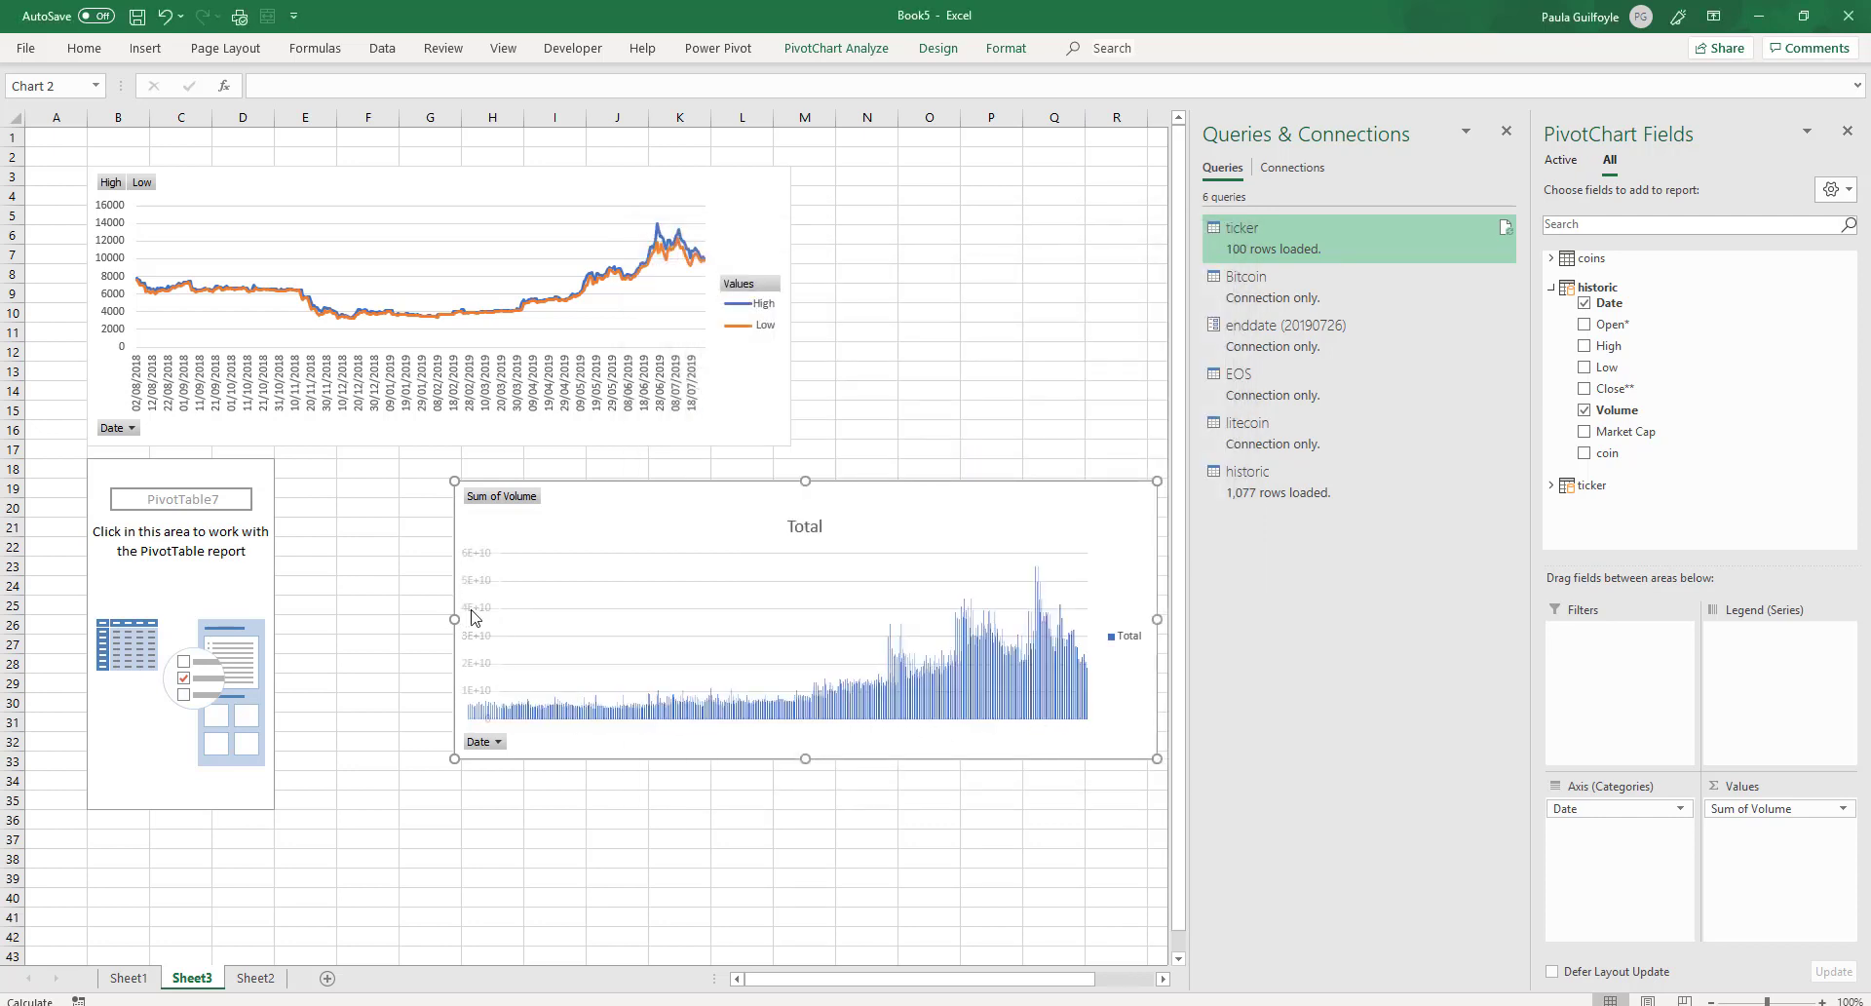
Hide the value and axis field buttons on the Volume column chart and delete its title
right_click(517, 499)
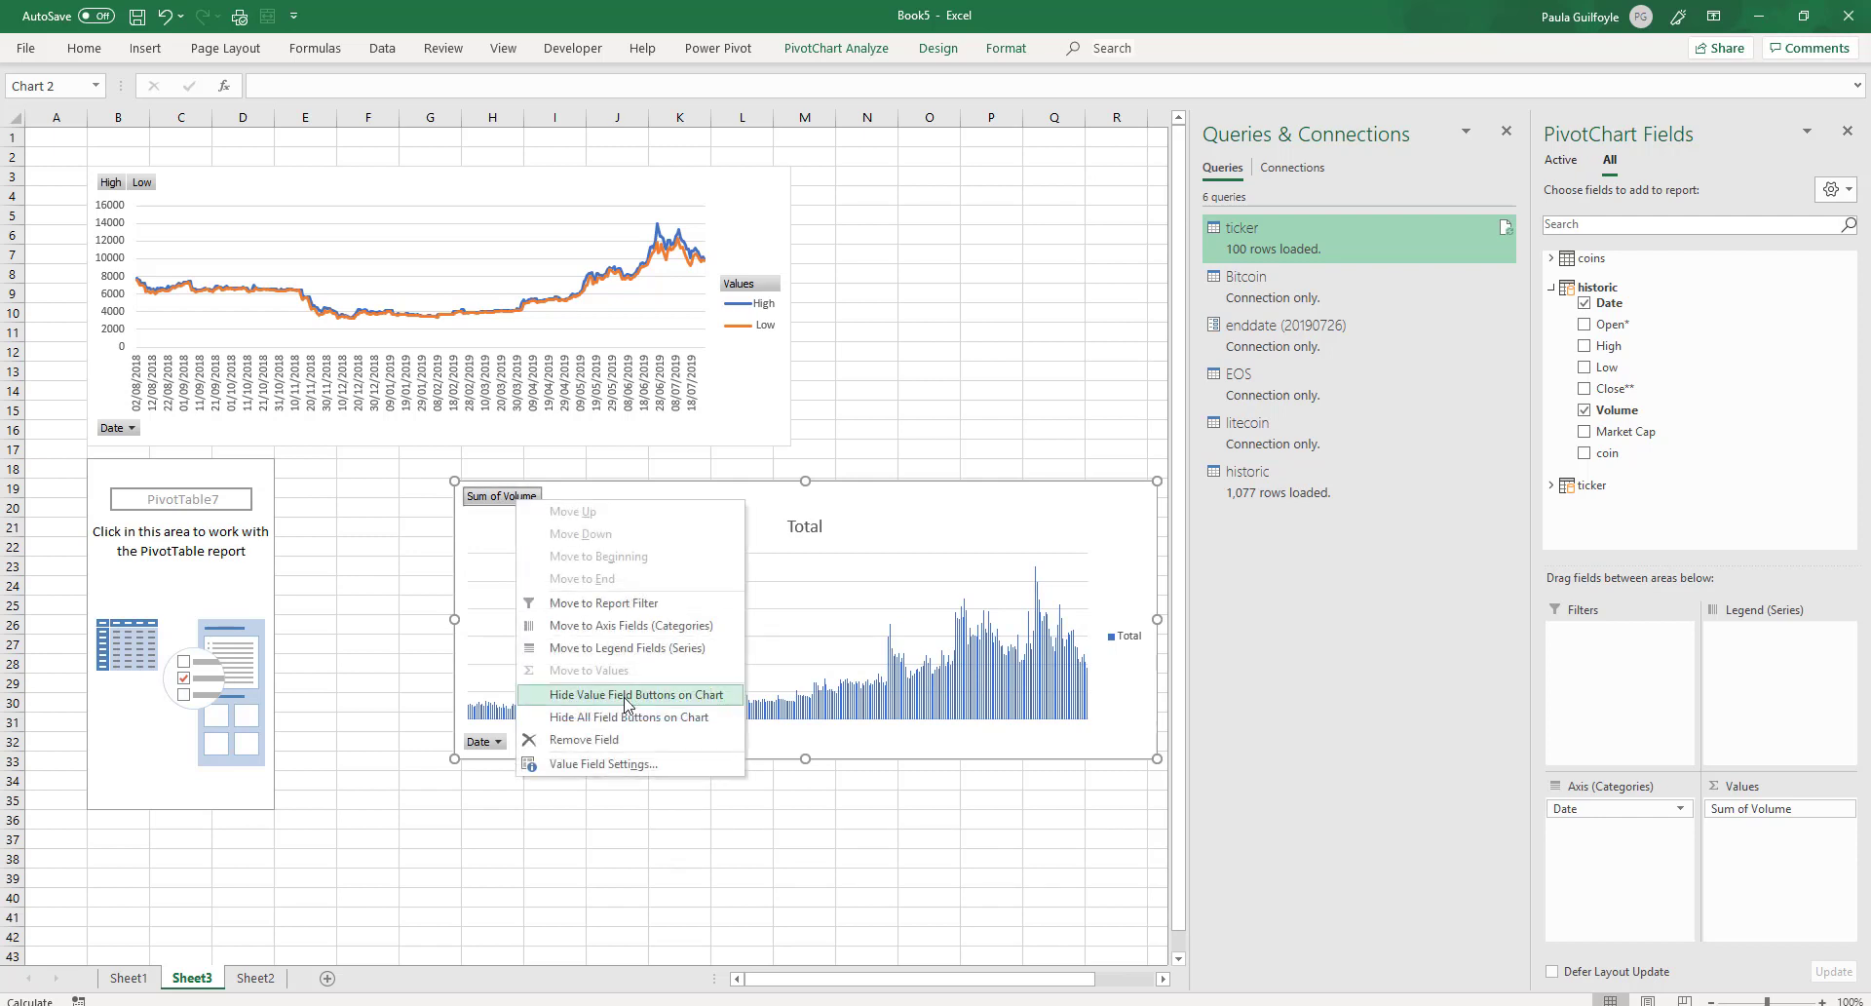
left_click(626, 695)
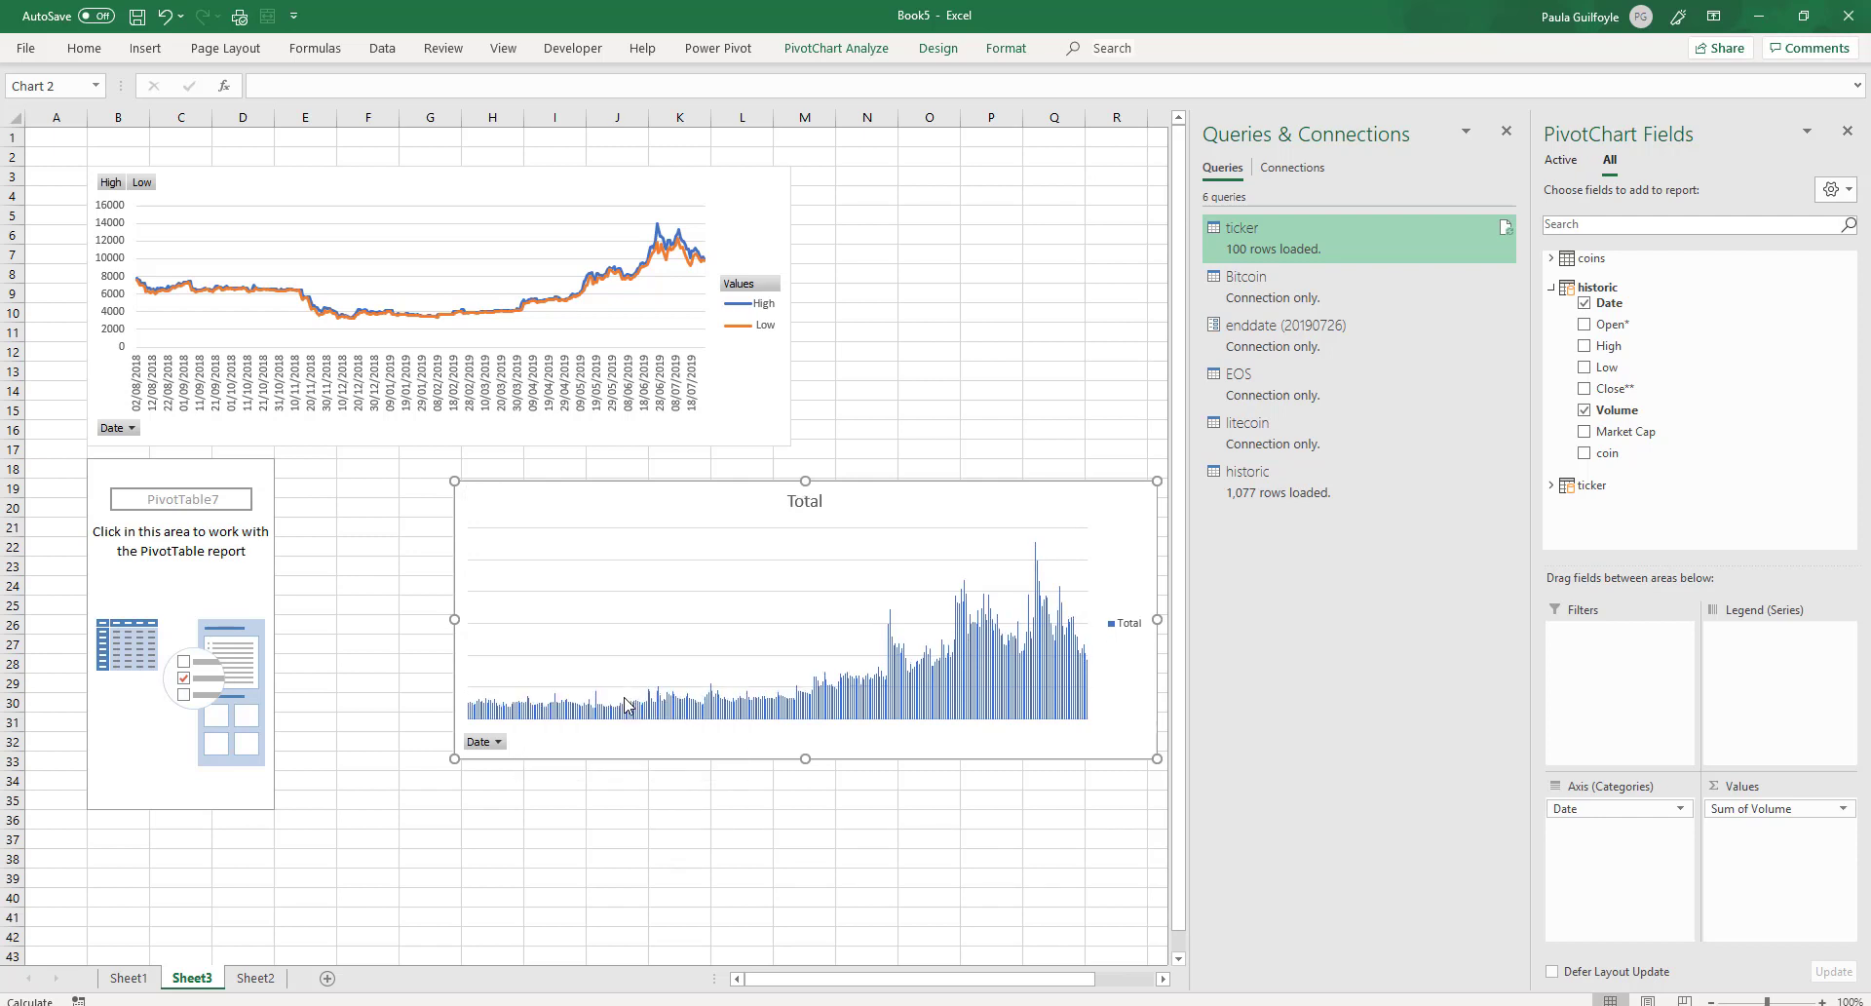
right_click(492, 746)
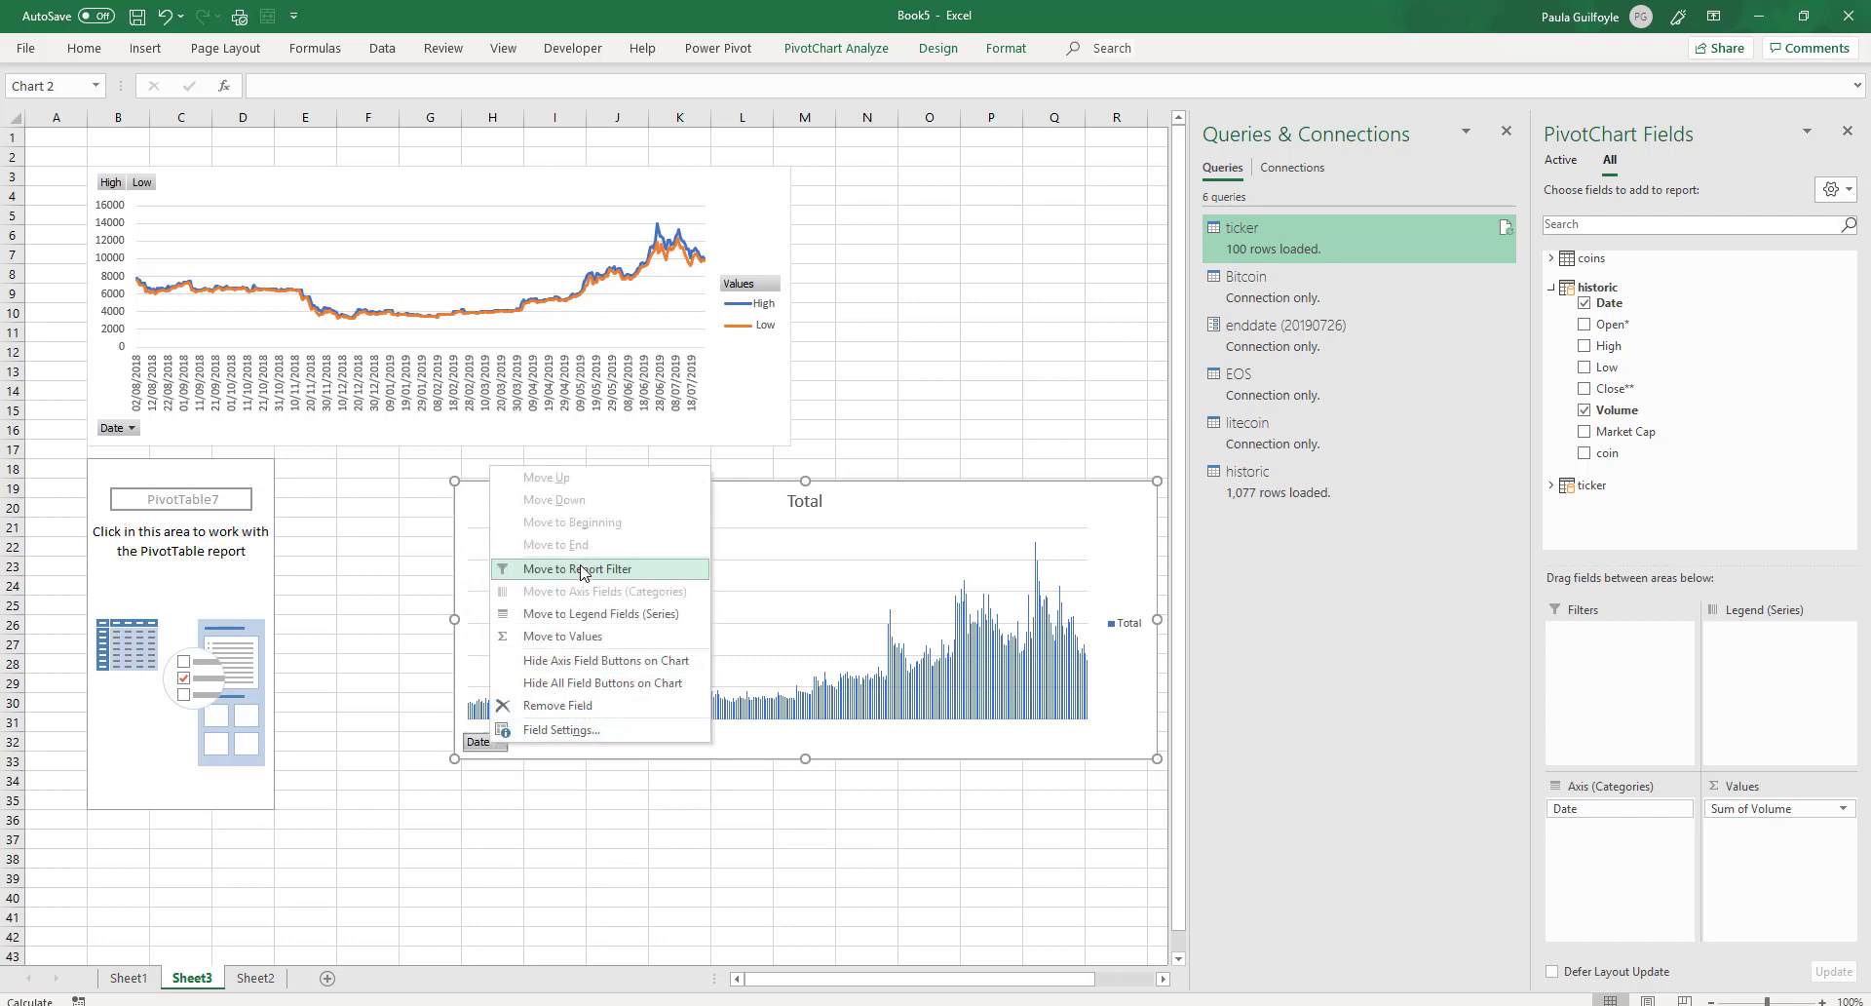
left_click(577, 659)
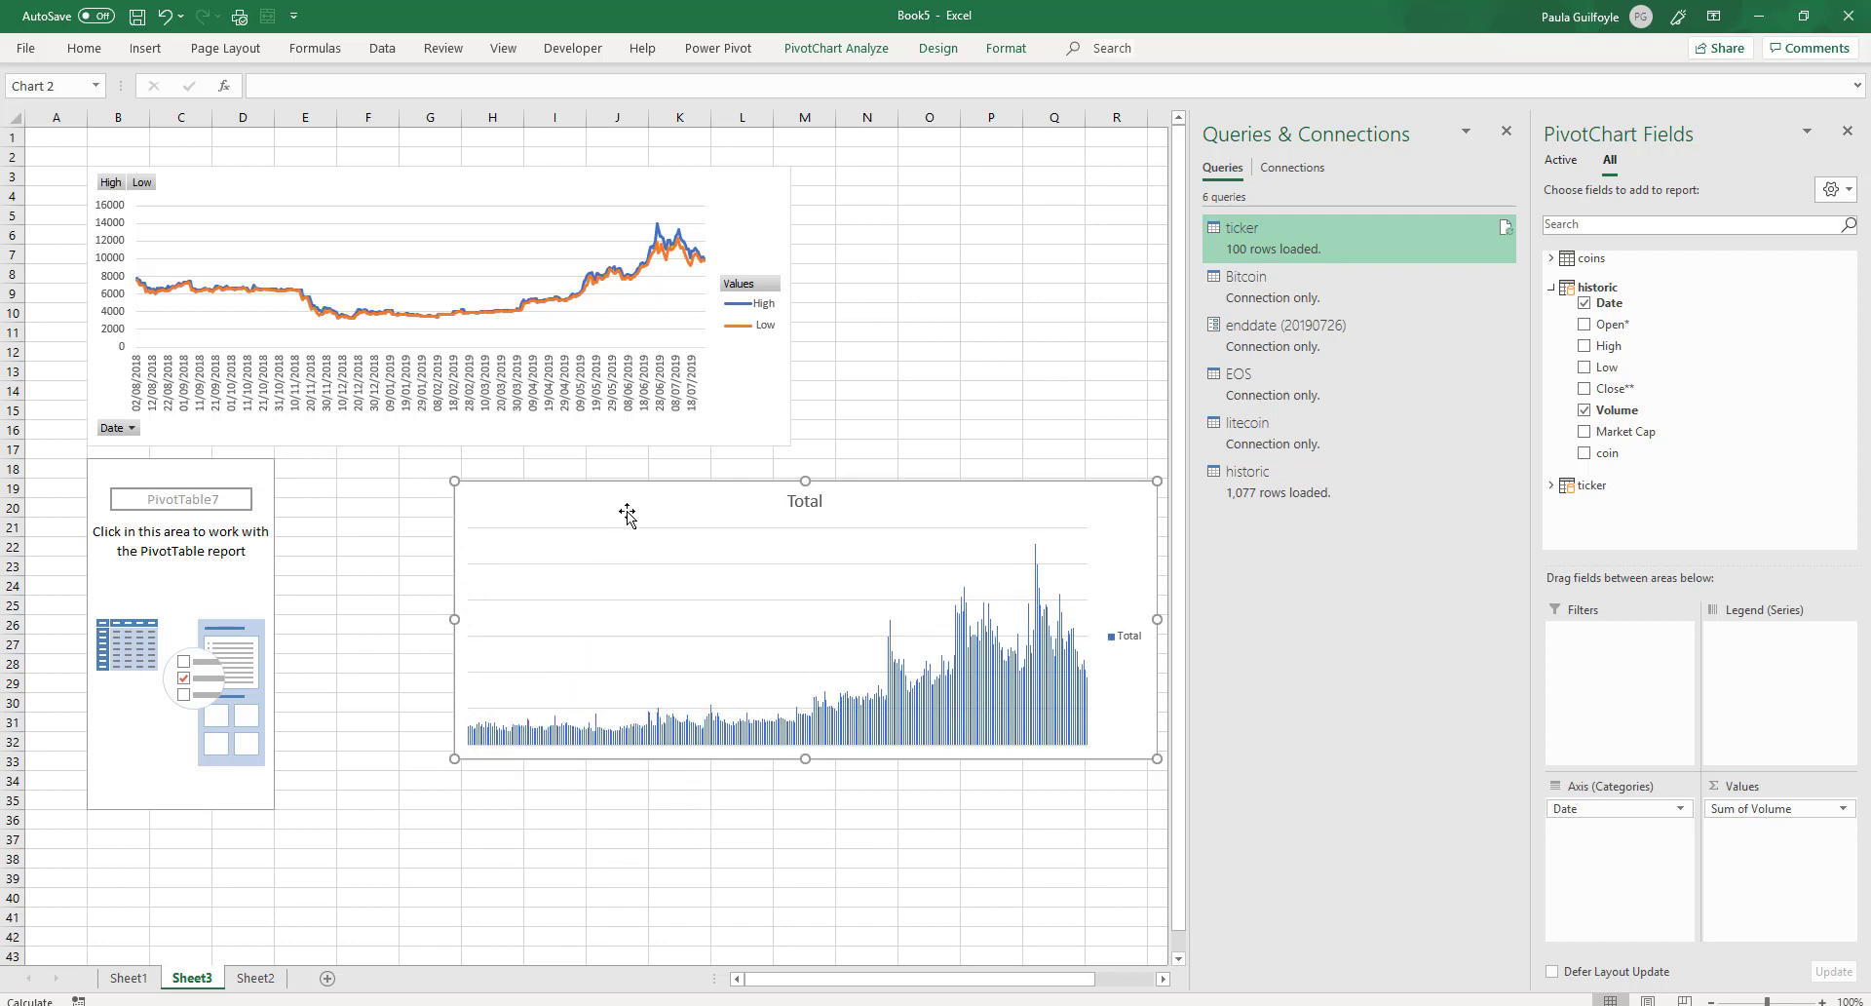
left_click(808, 504)
key("Delete")
Reduce the Volume chart's height to about eight rows and place it over the High and Low line chart
left_click_drag(804, 483, 785, 608)
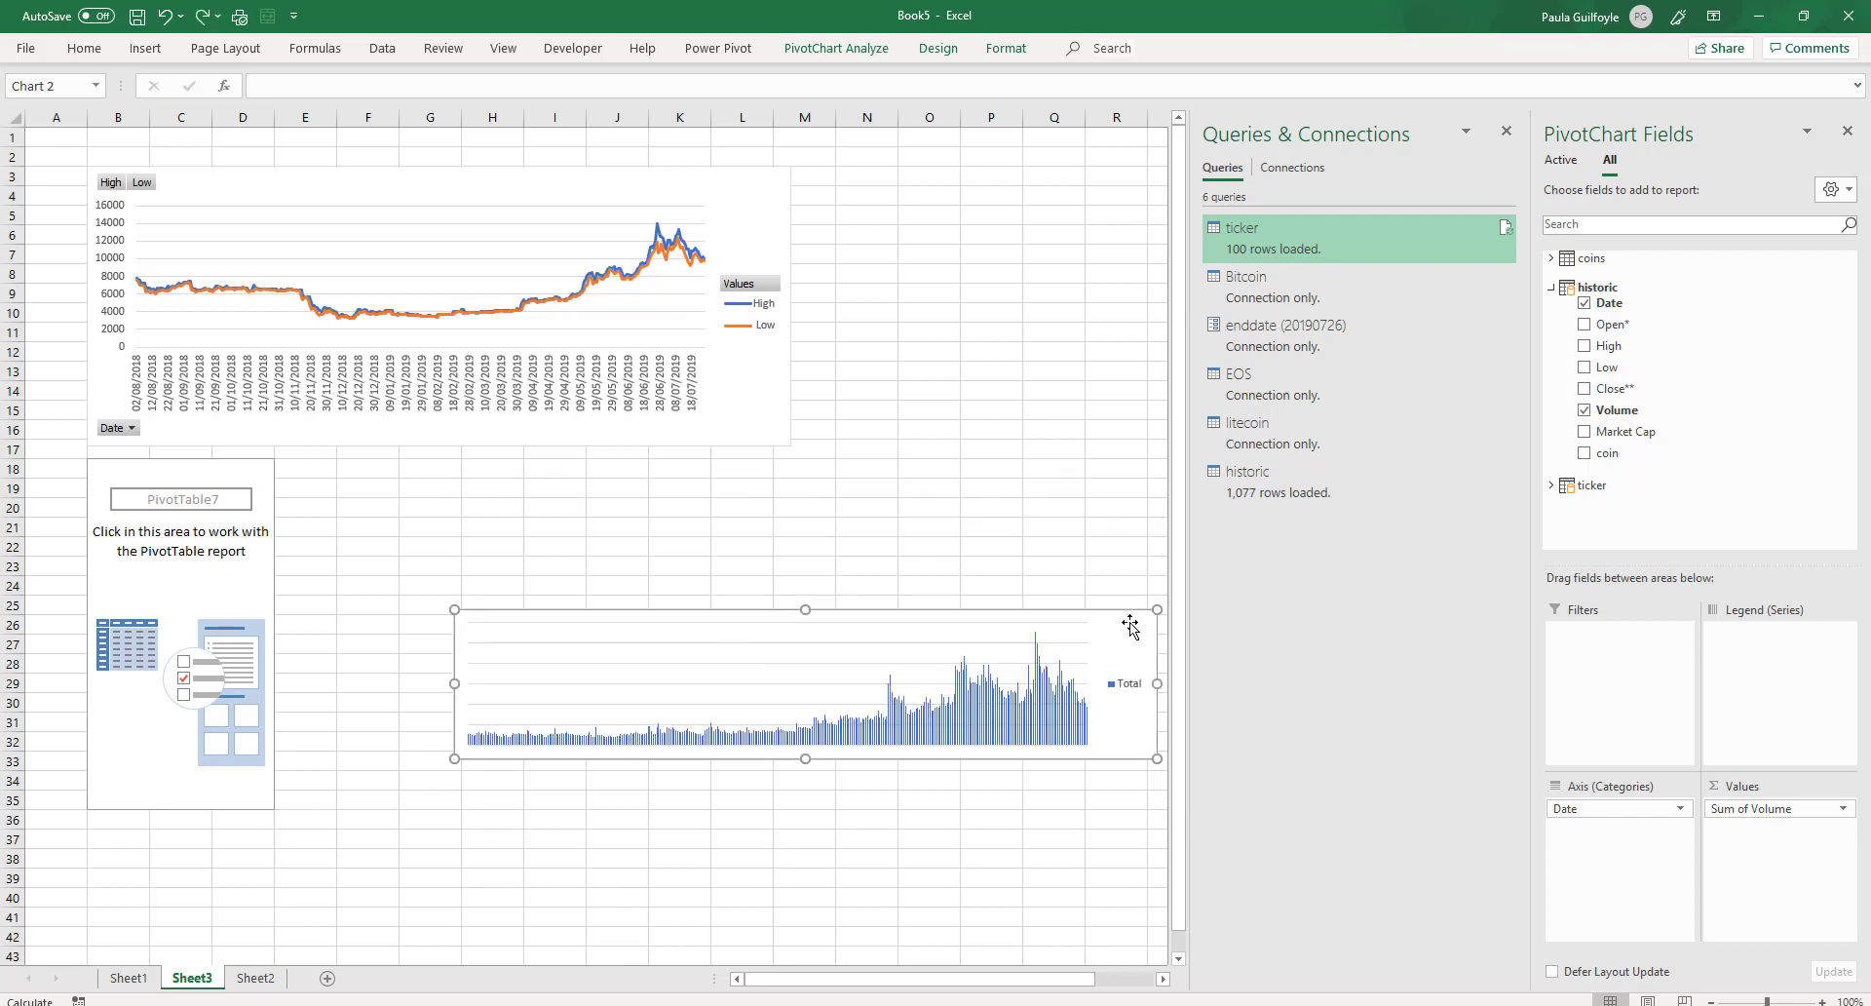
left_click_drag(1130, 631, 770, 237)
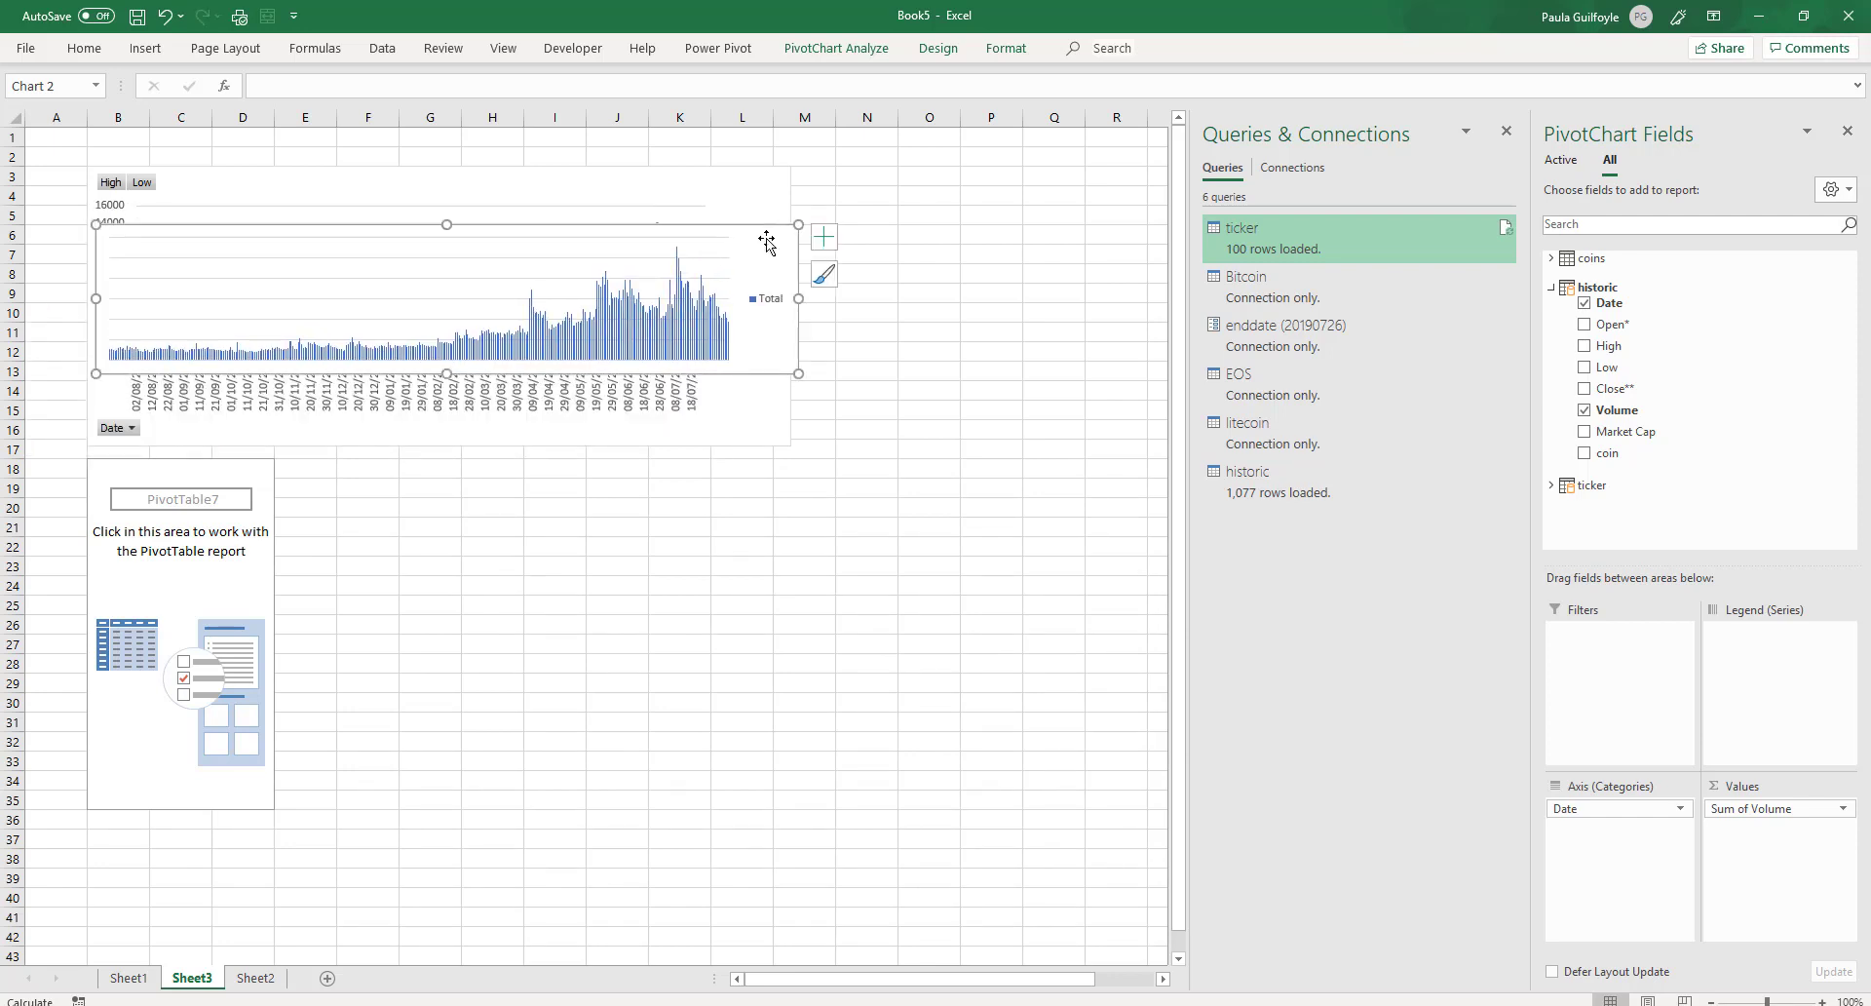
Set the Volume chart area to no fill and no border line, and shrink it over the line chart's lower part
right_click(766, 237)
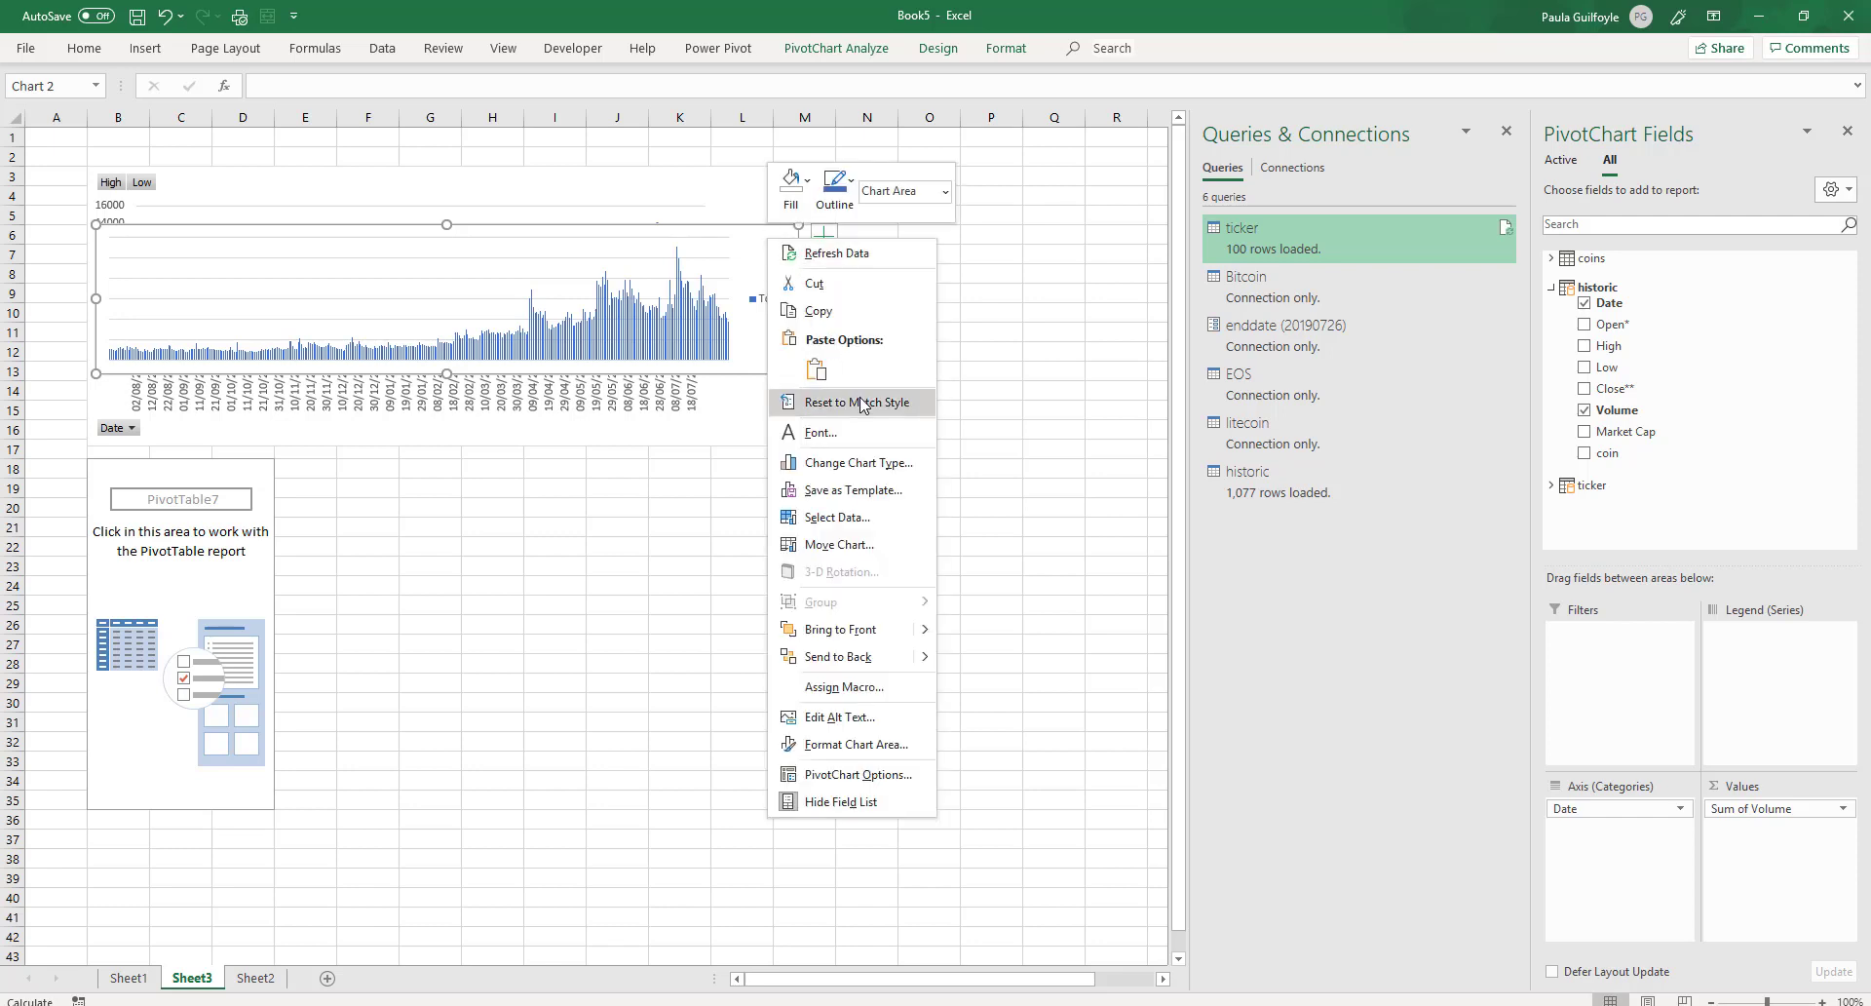
left_click(887, 745)
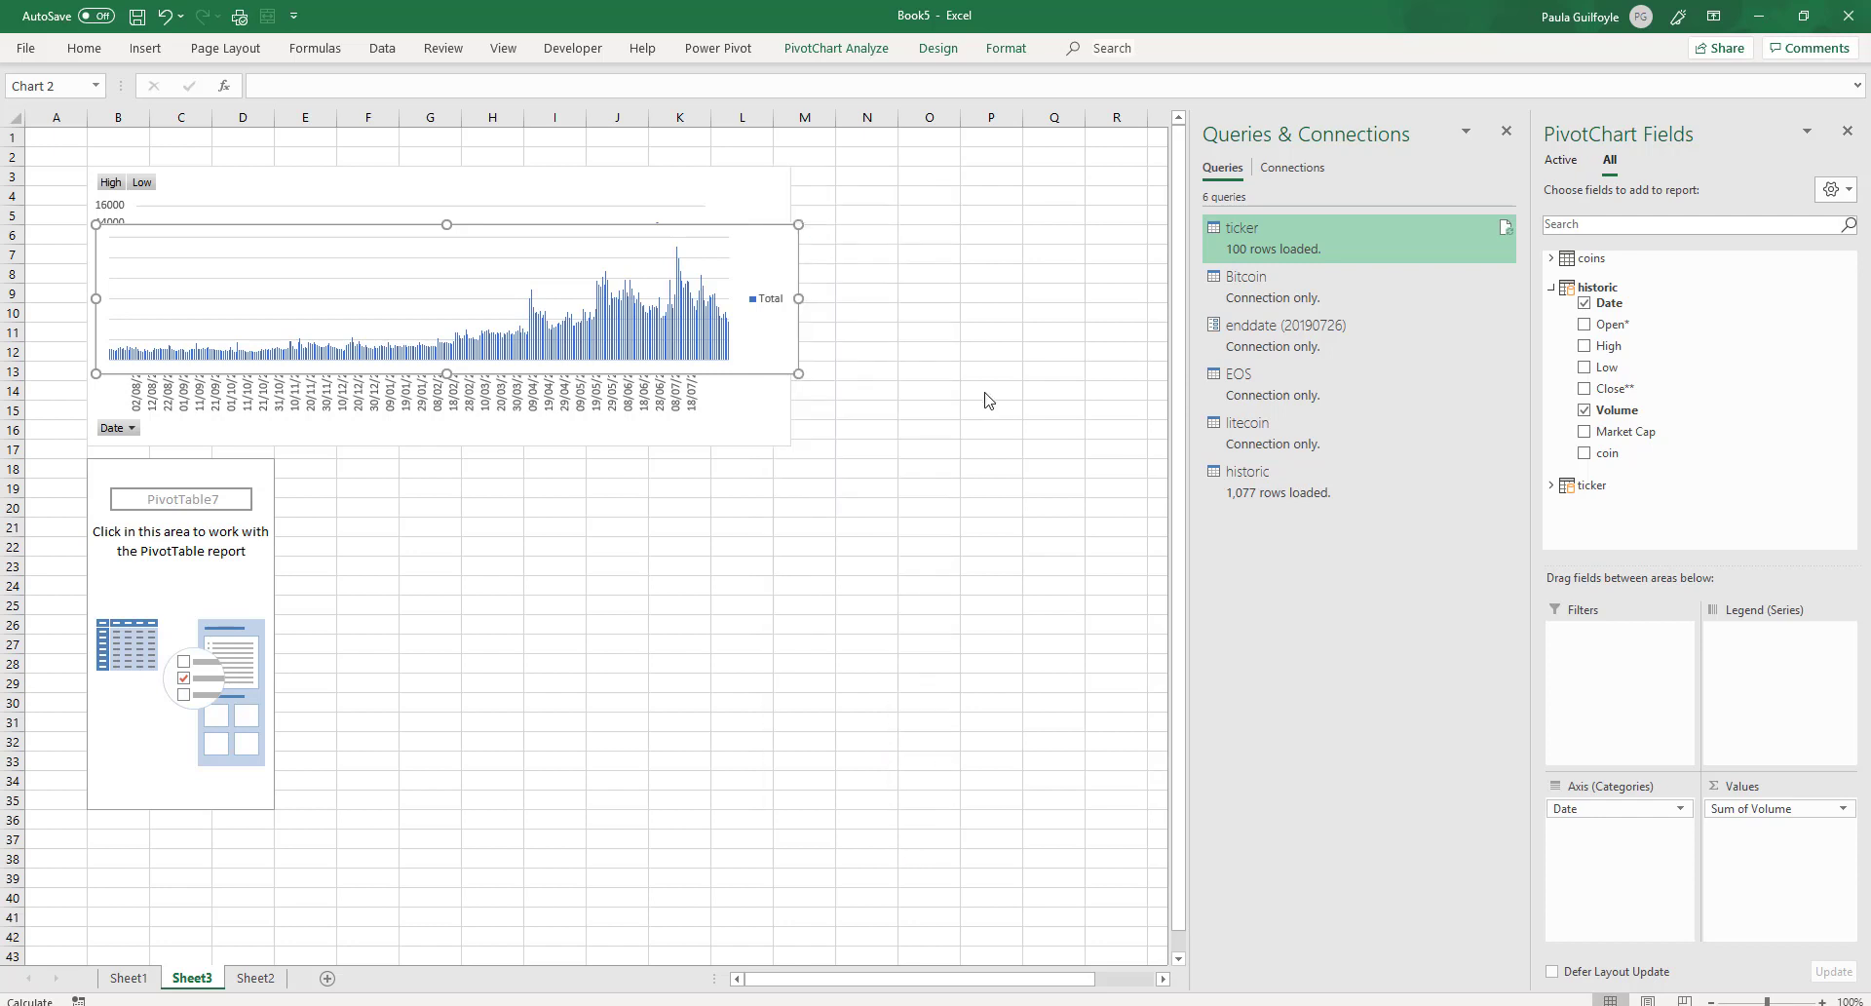
left_click(935, 242)
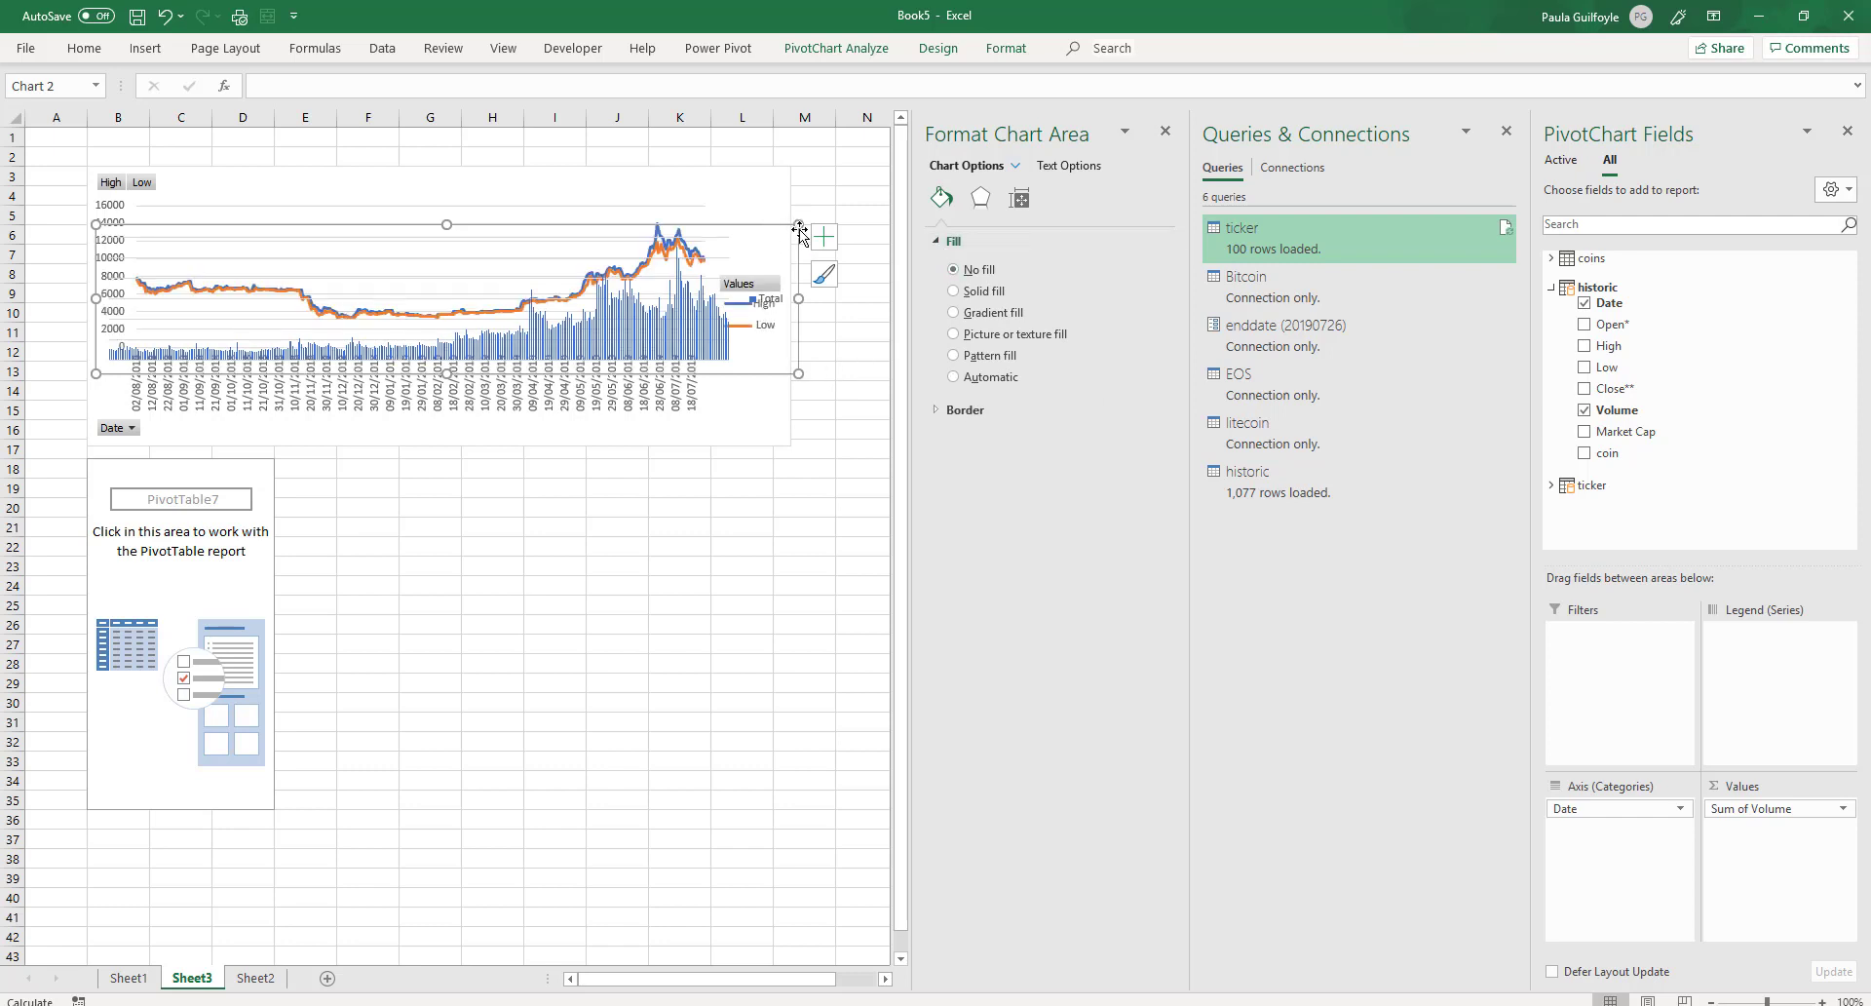
left_click_drag(798, 224, 747, 324)
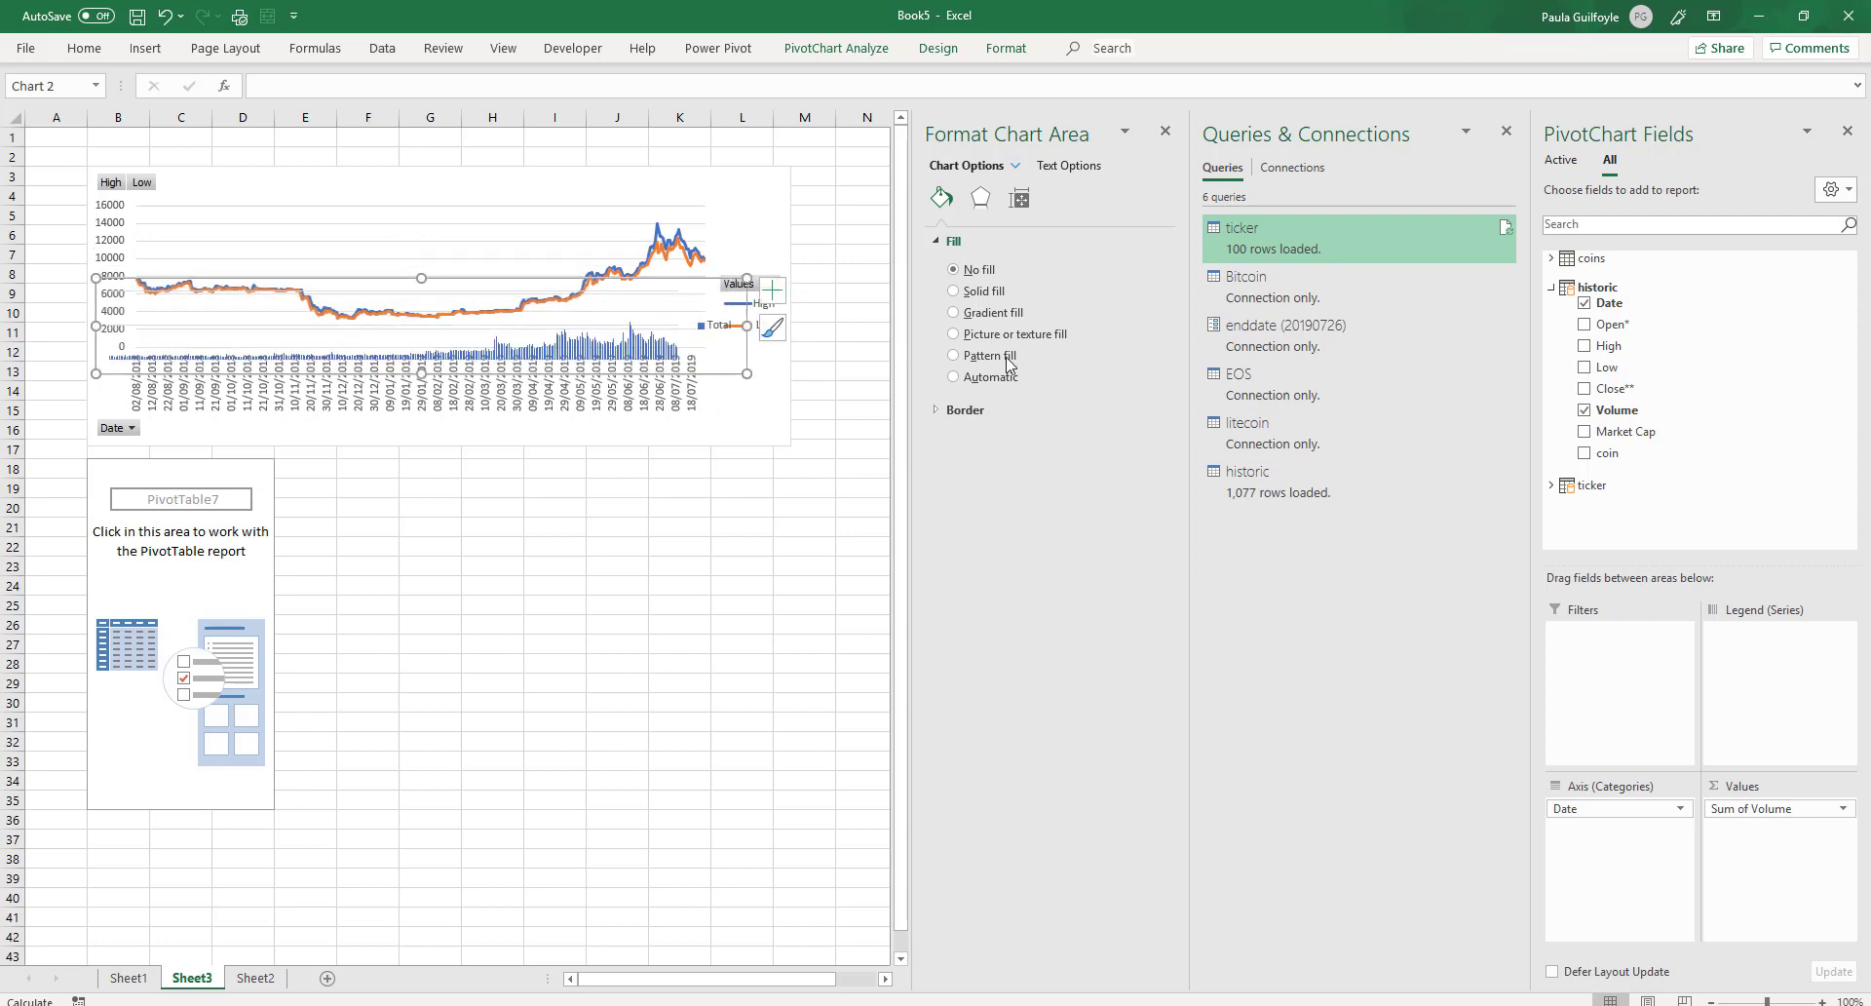
left_click(945, 412)
left_click(953, 438)
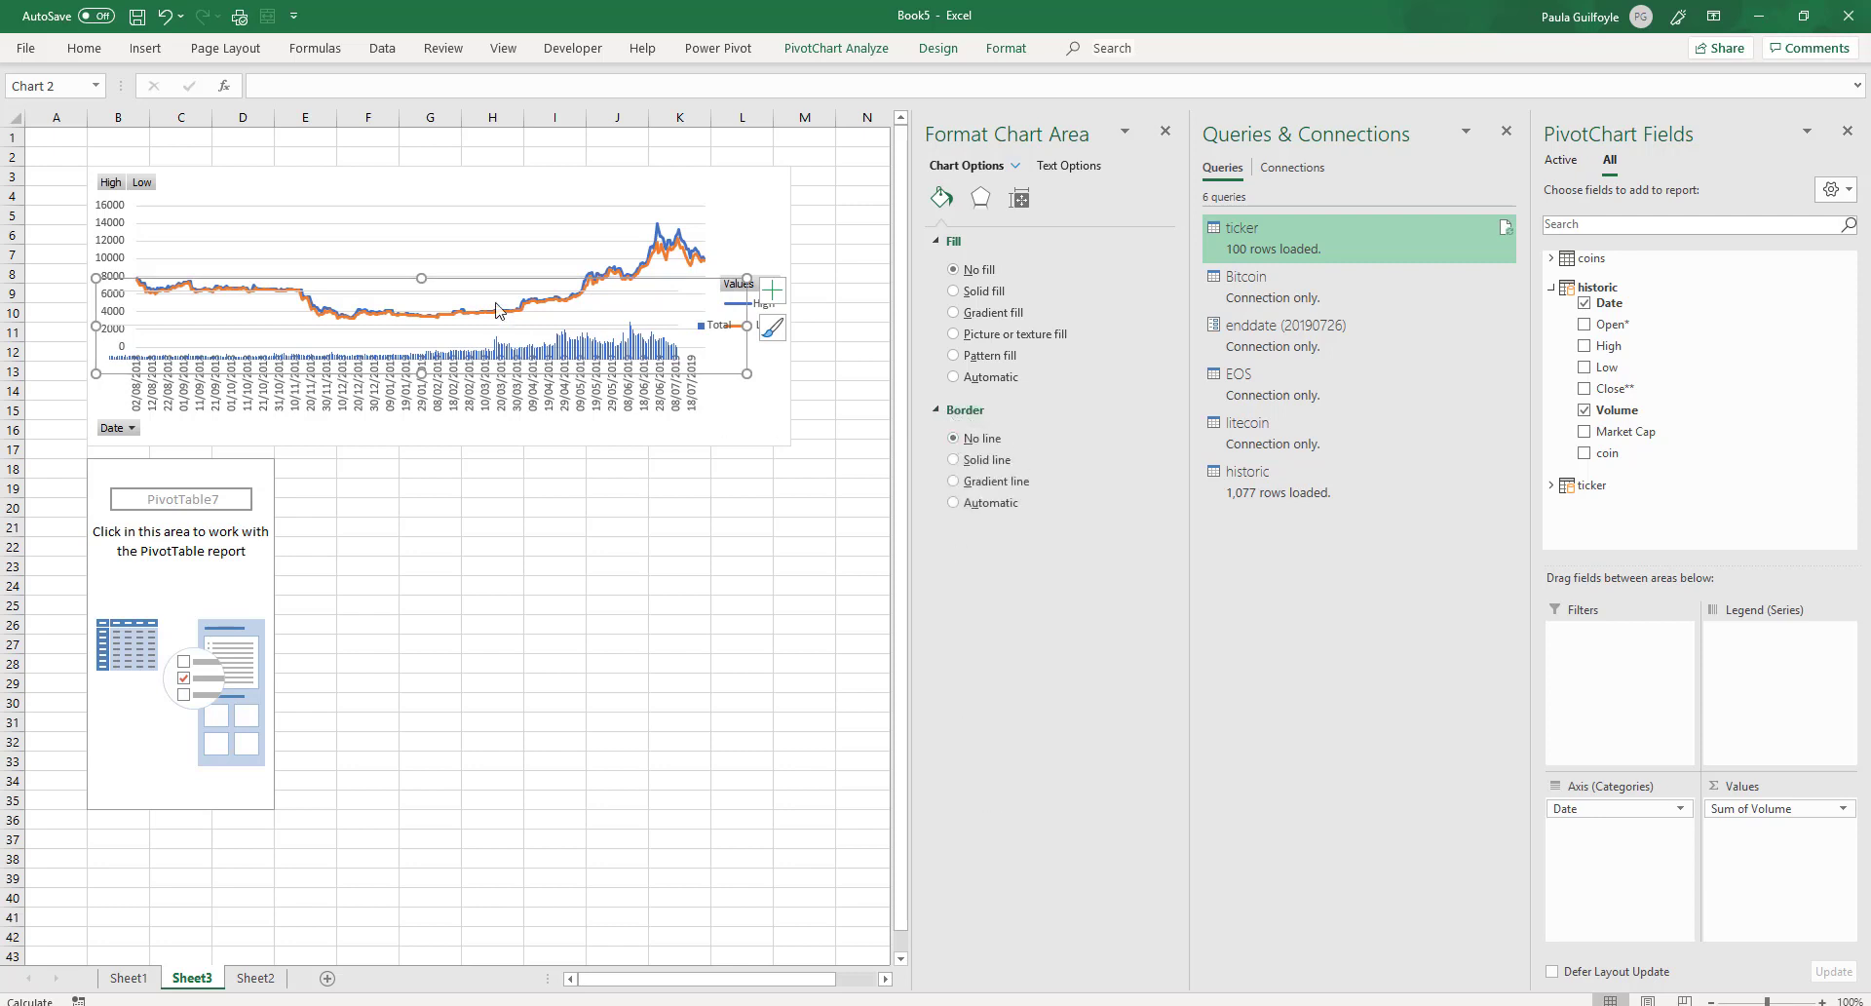
Move the overlaid Volume chart so its columns line up with the line chart's horizontal date axis
left_click(623, 548)
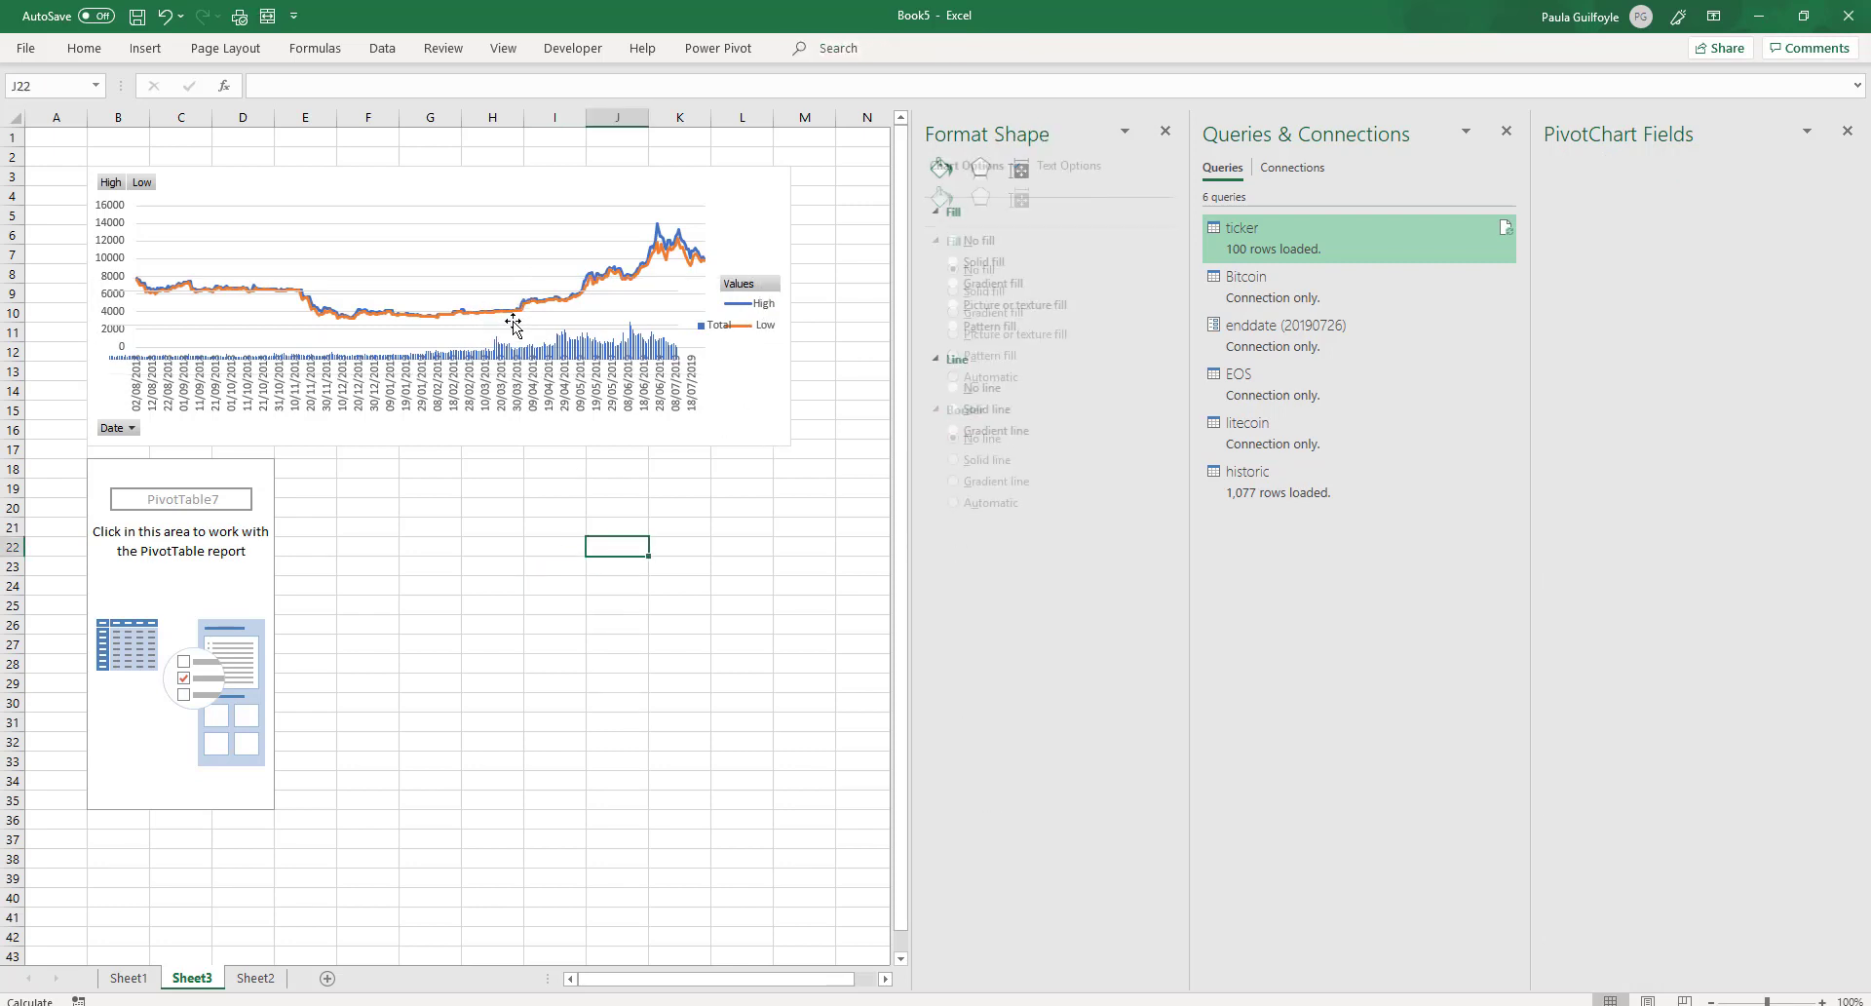
left_click(494, 307)
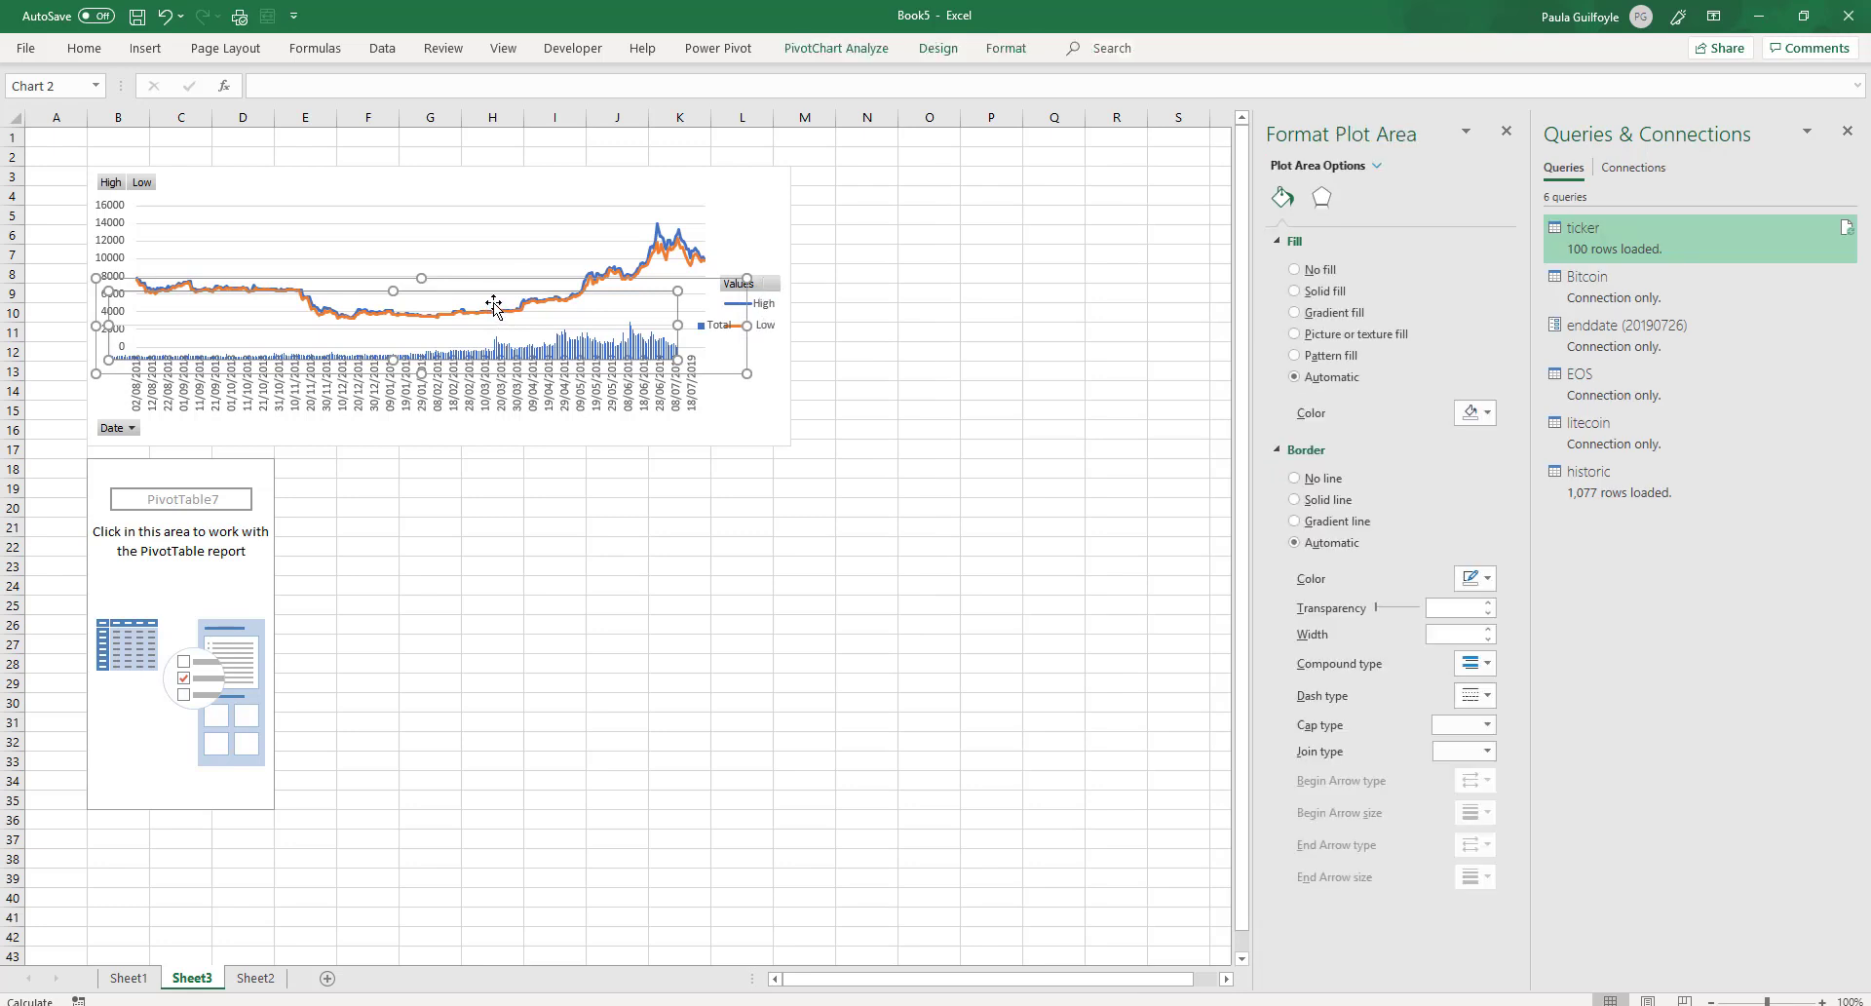
left_click(696, 285)
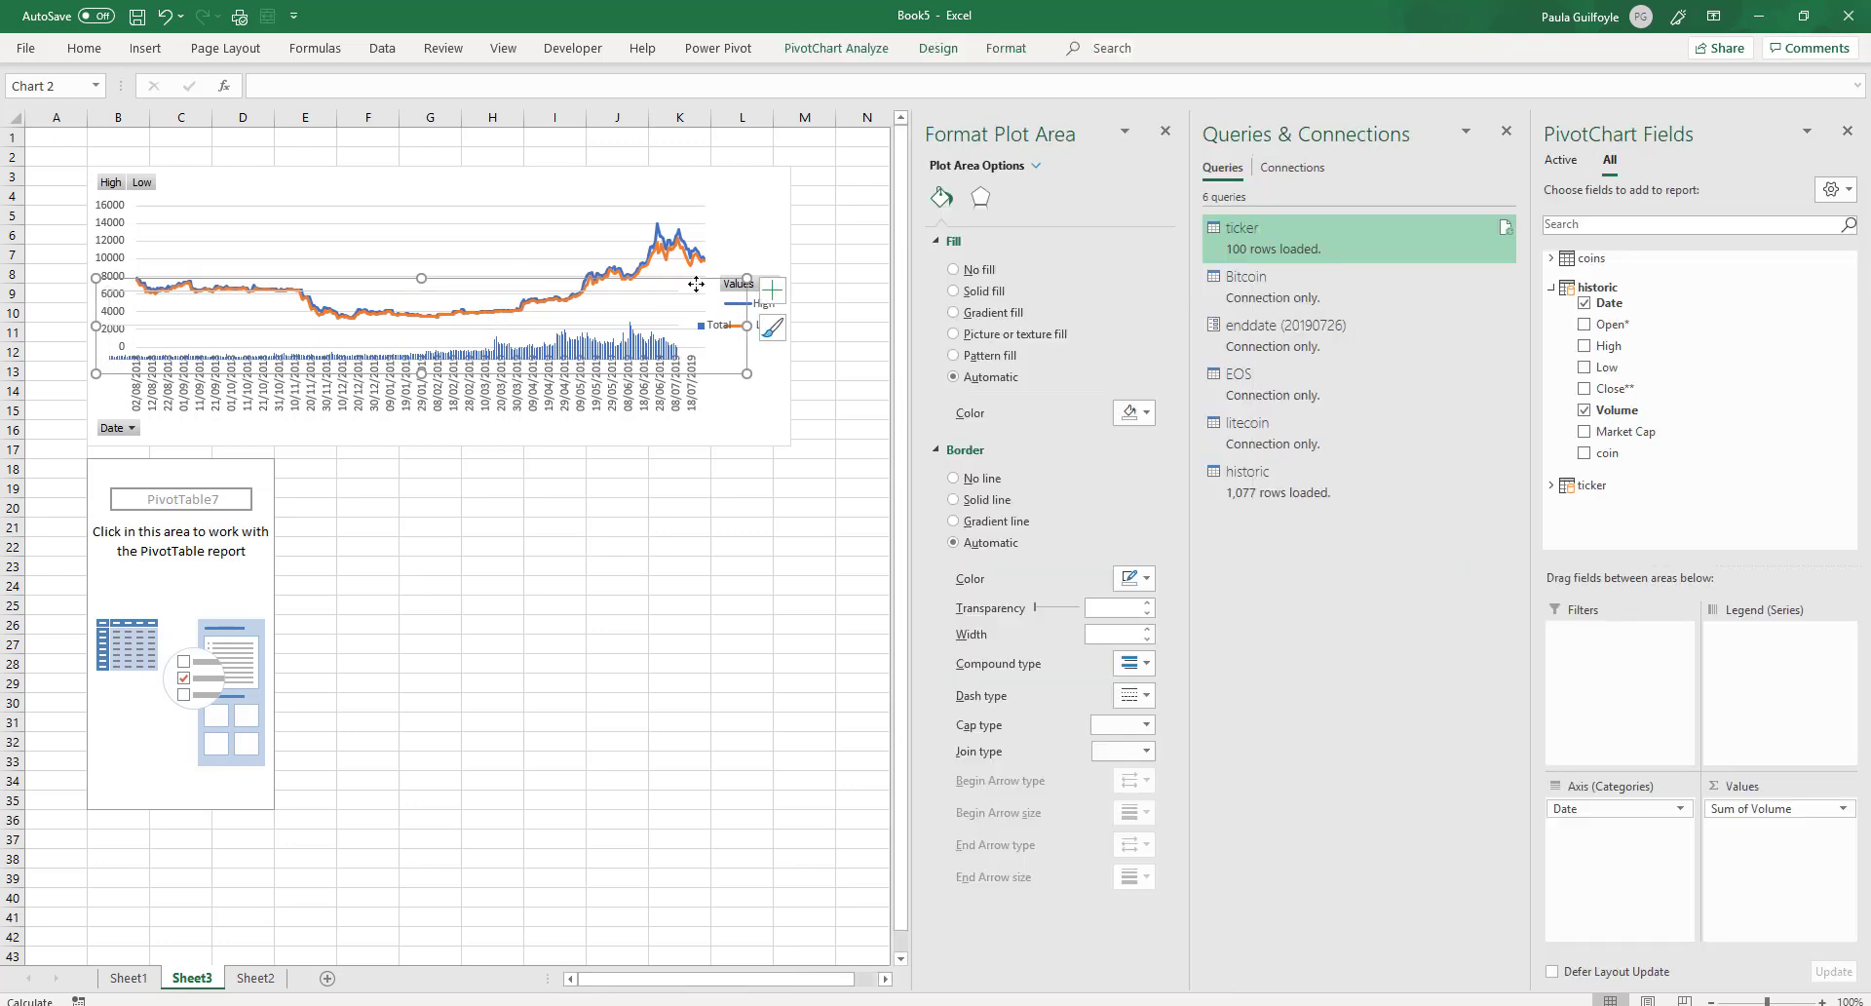
left_click_drag(696, 282, 721, 281)
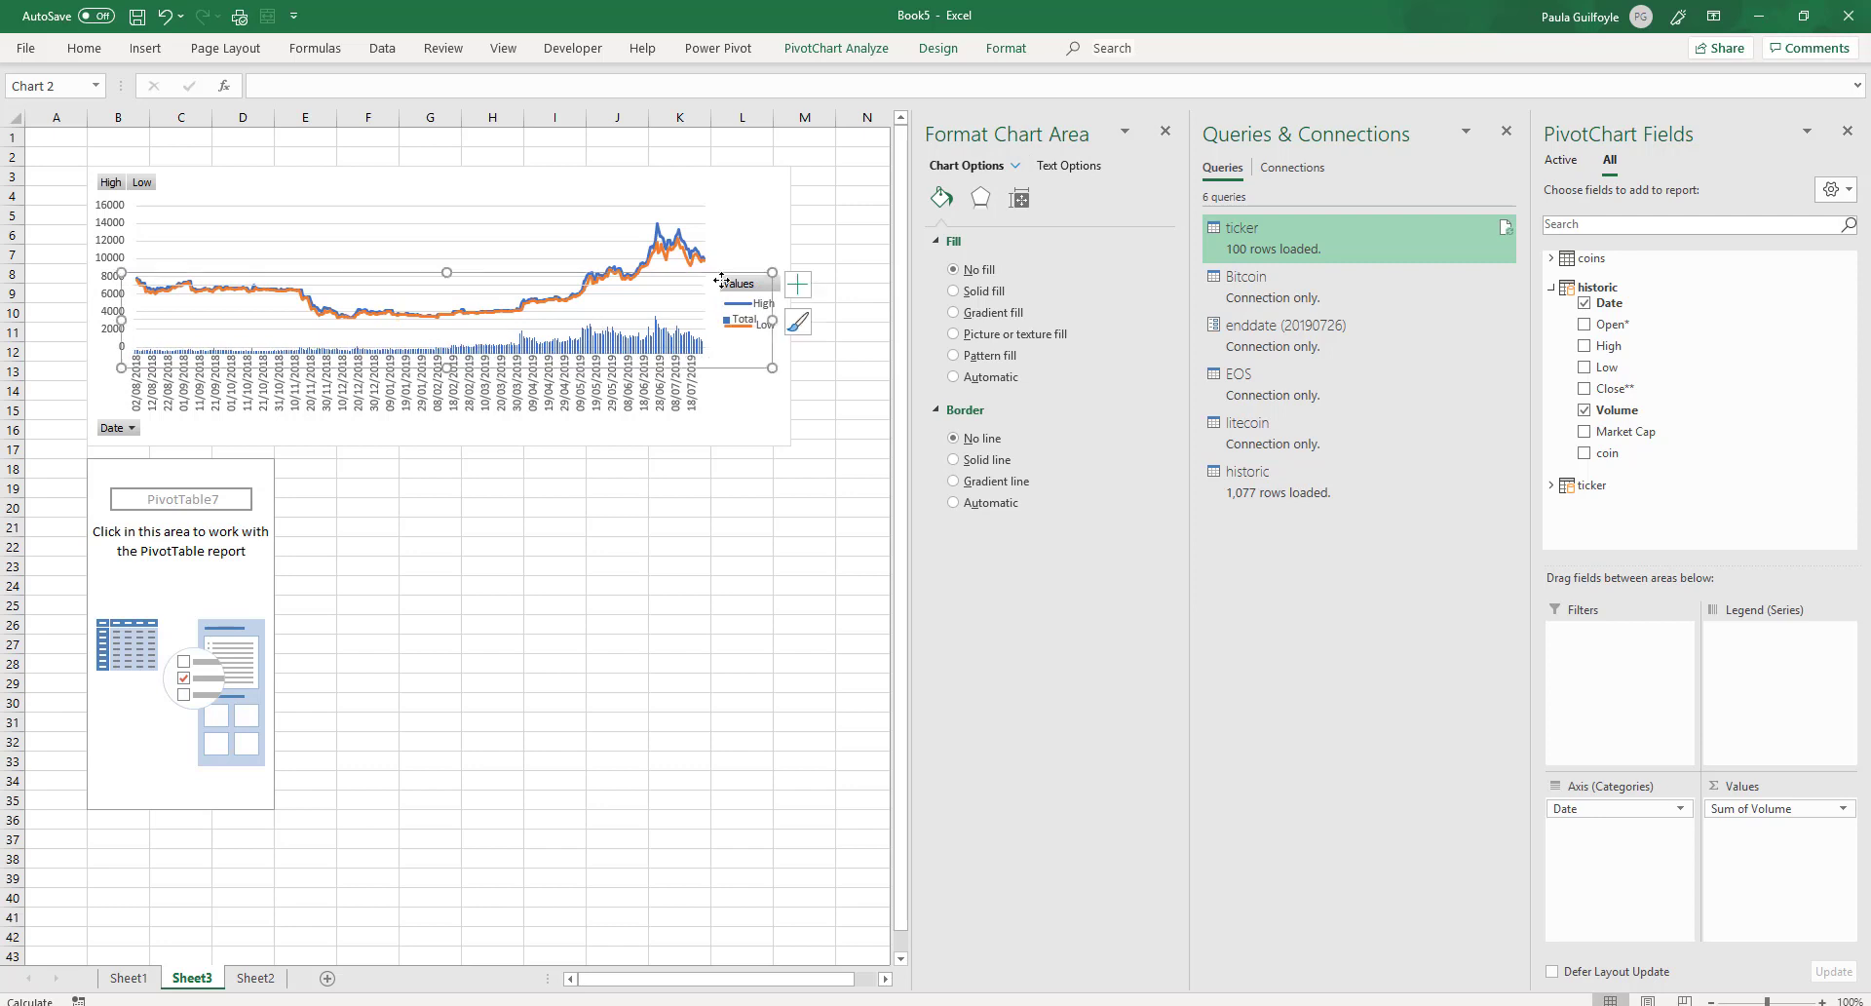
left_click(534, 584)
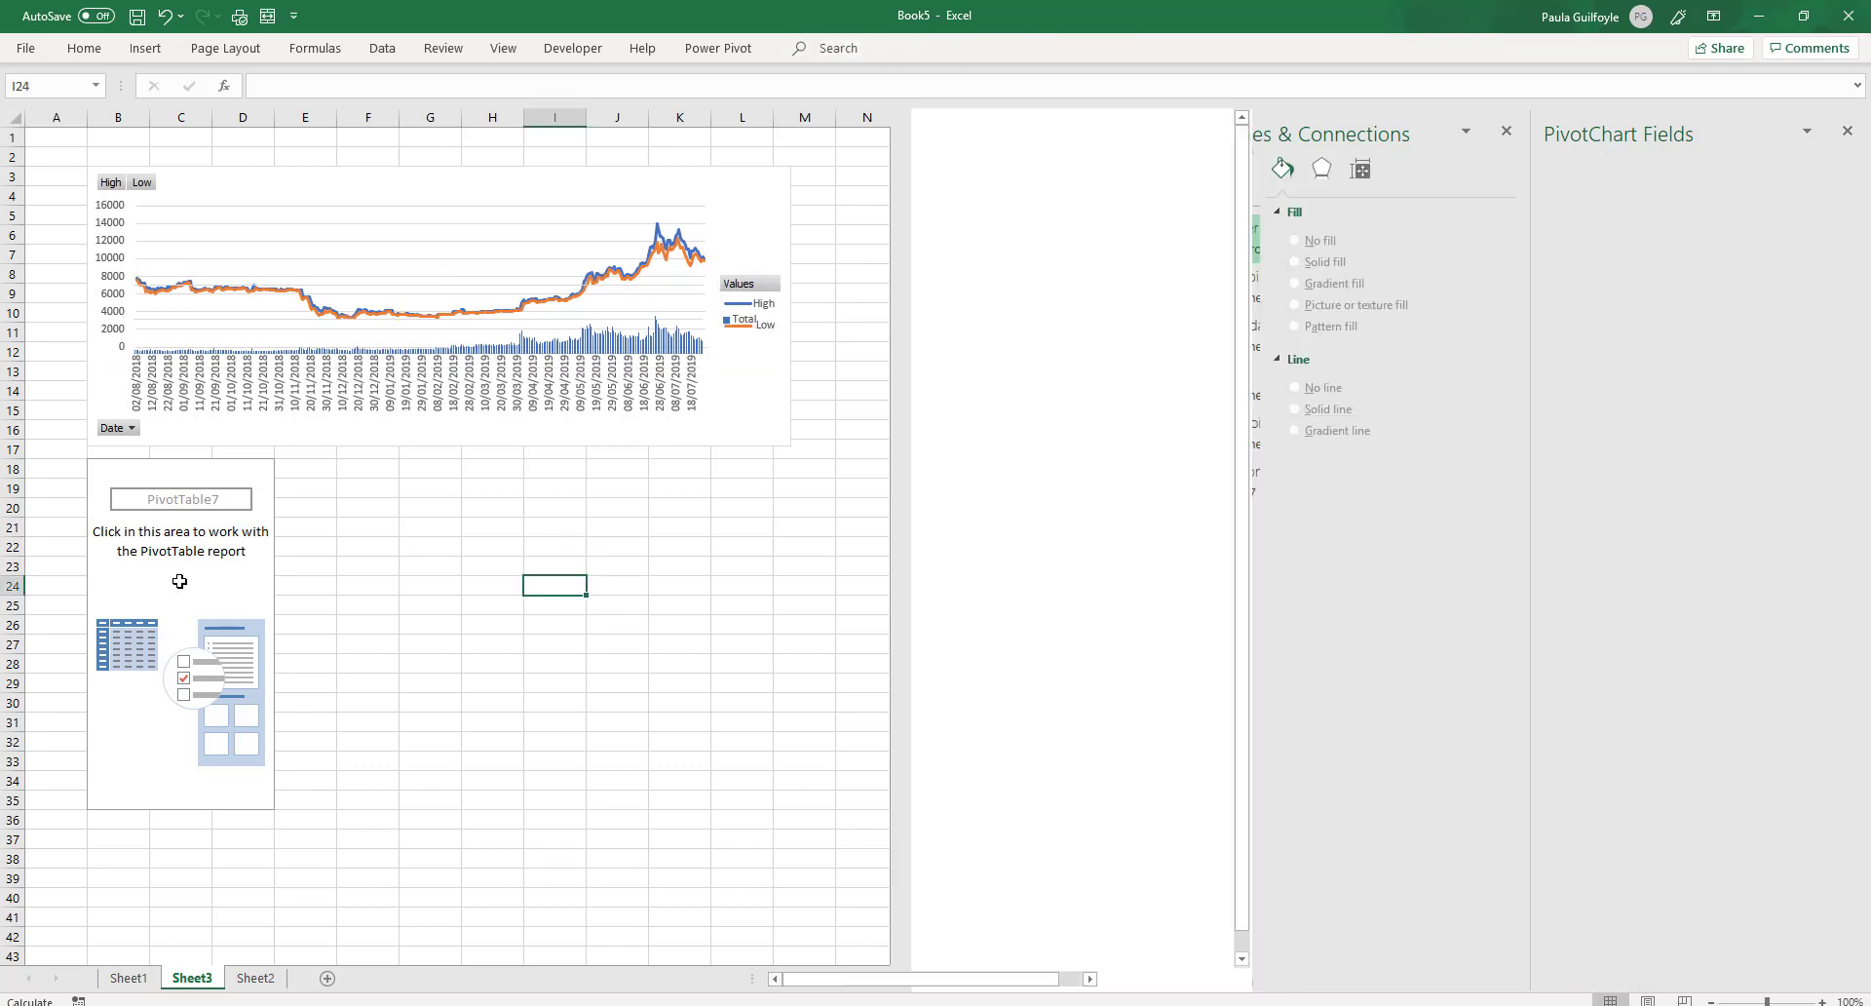
Add name from the ticker table as the empty PivotTable's rows, with rank, price_usd and price_btc as values
left_click(180, 580)
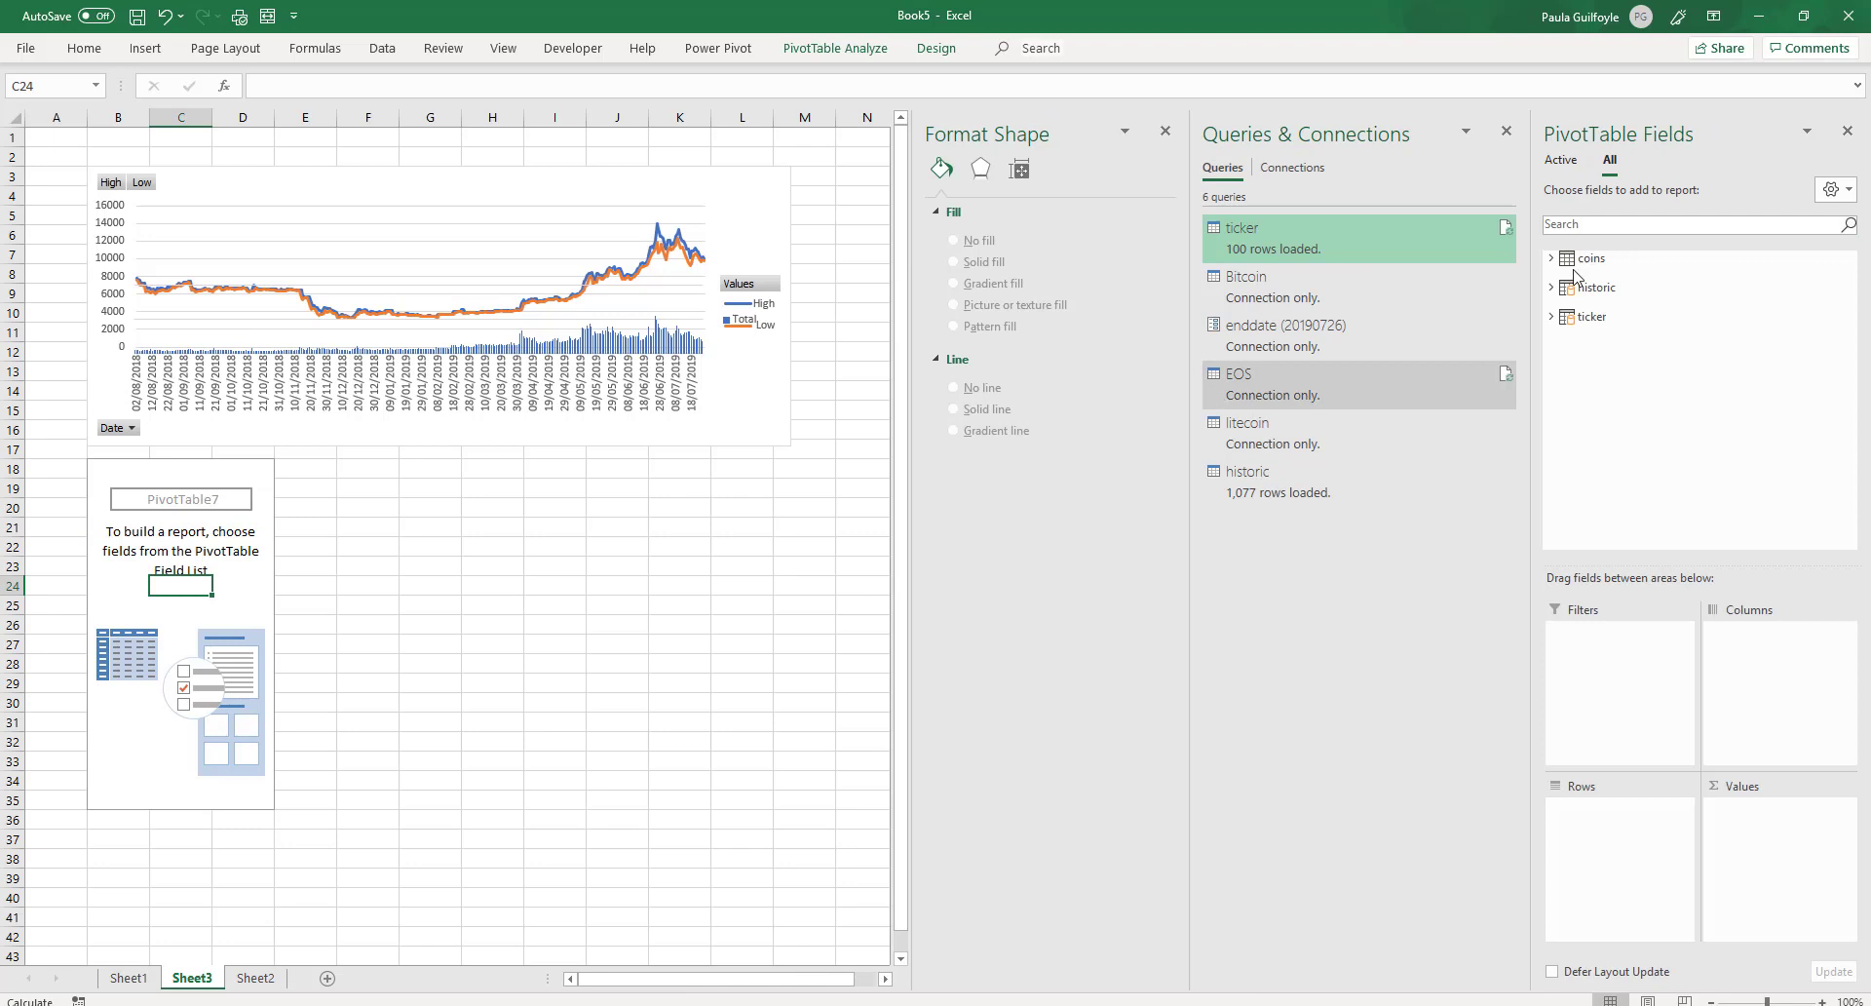
left_click(1551, 287)
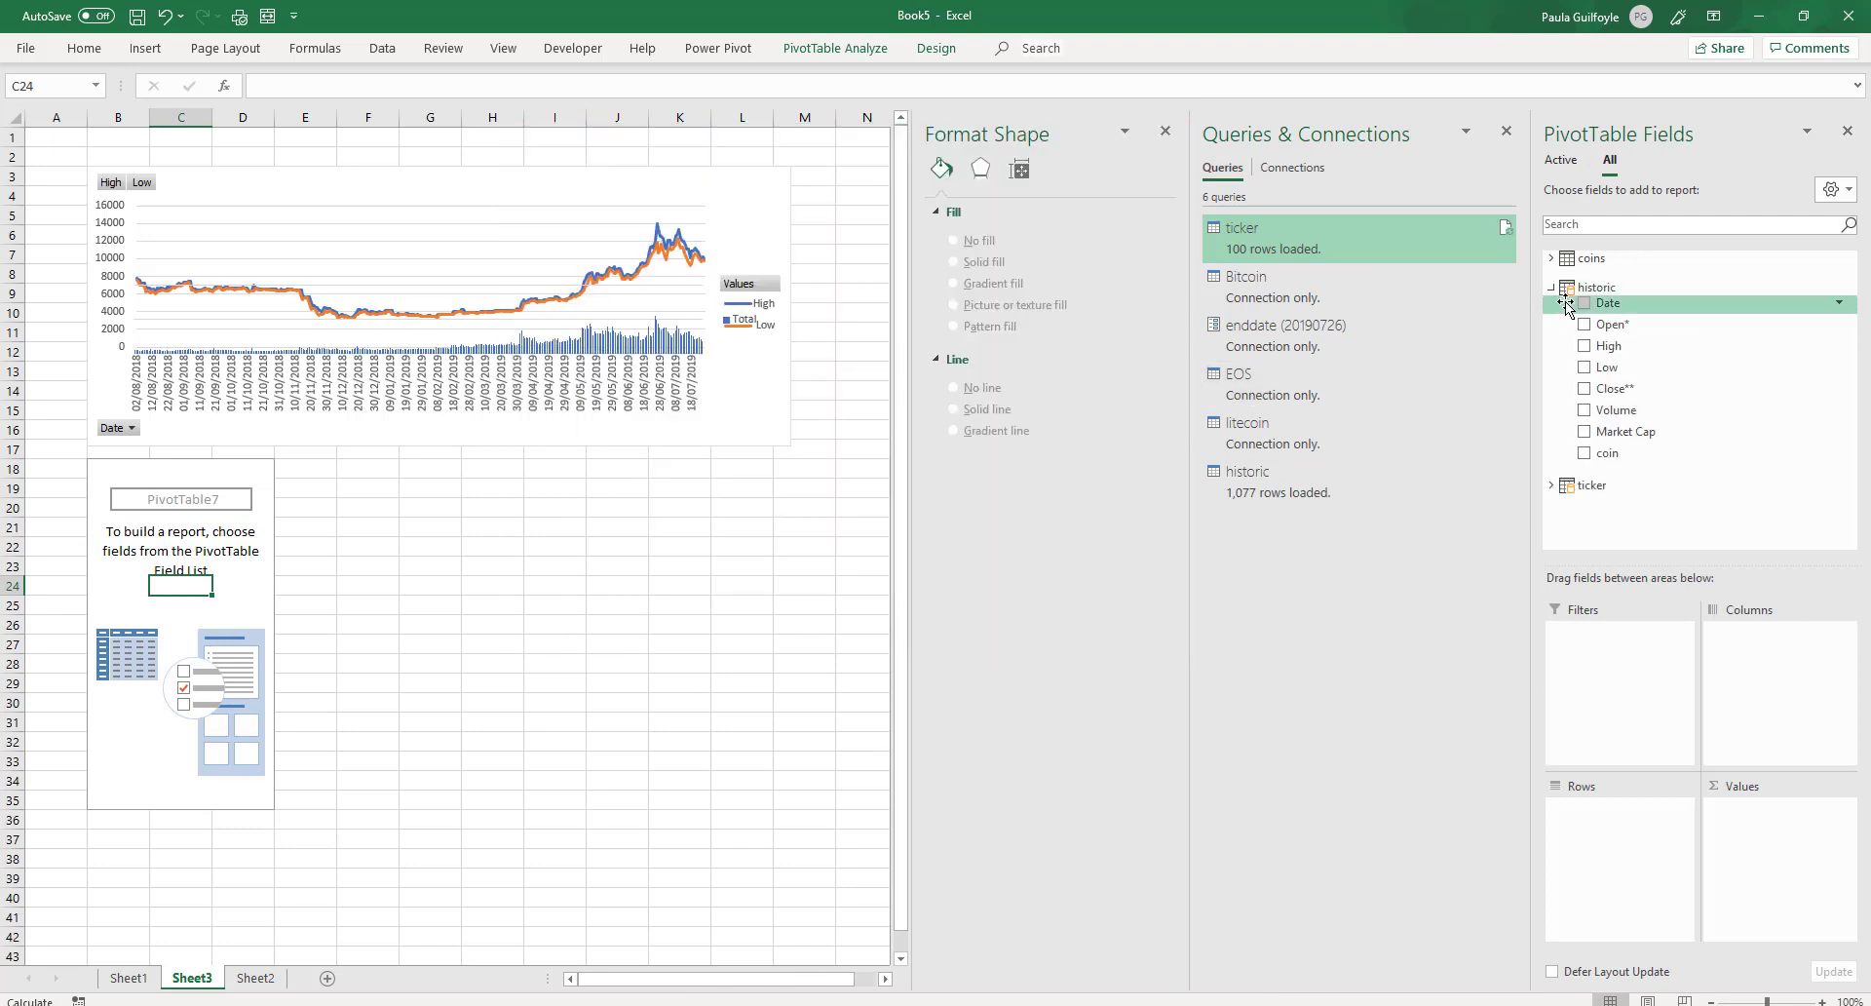
left_click(1551, 485)
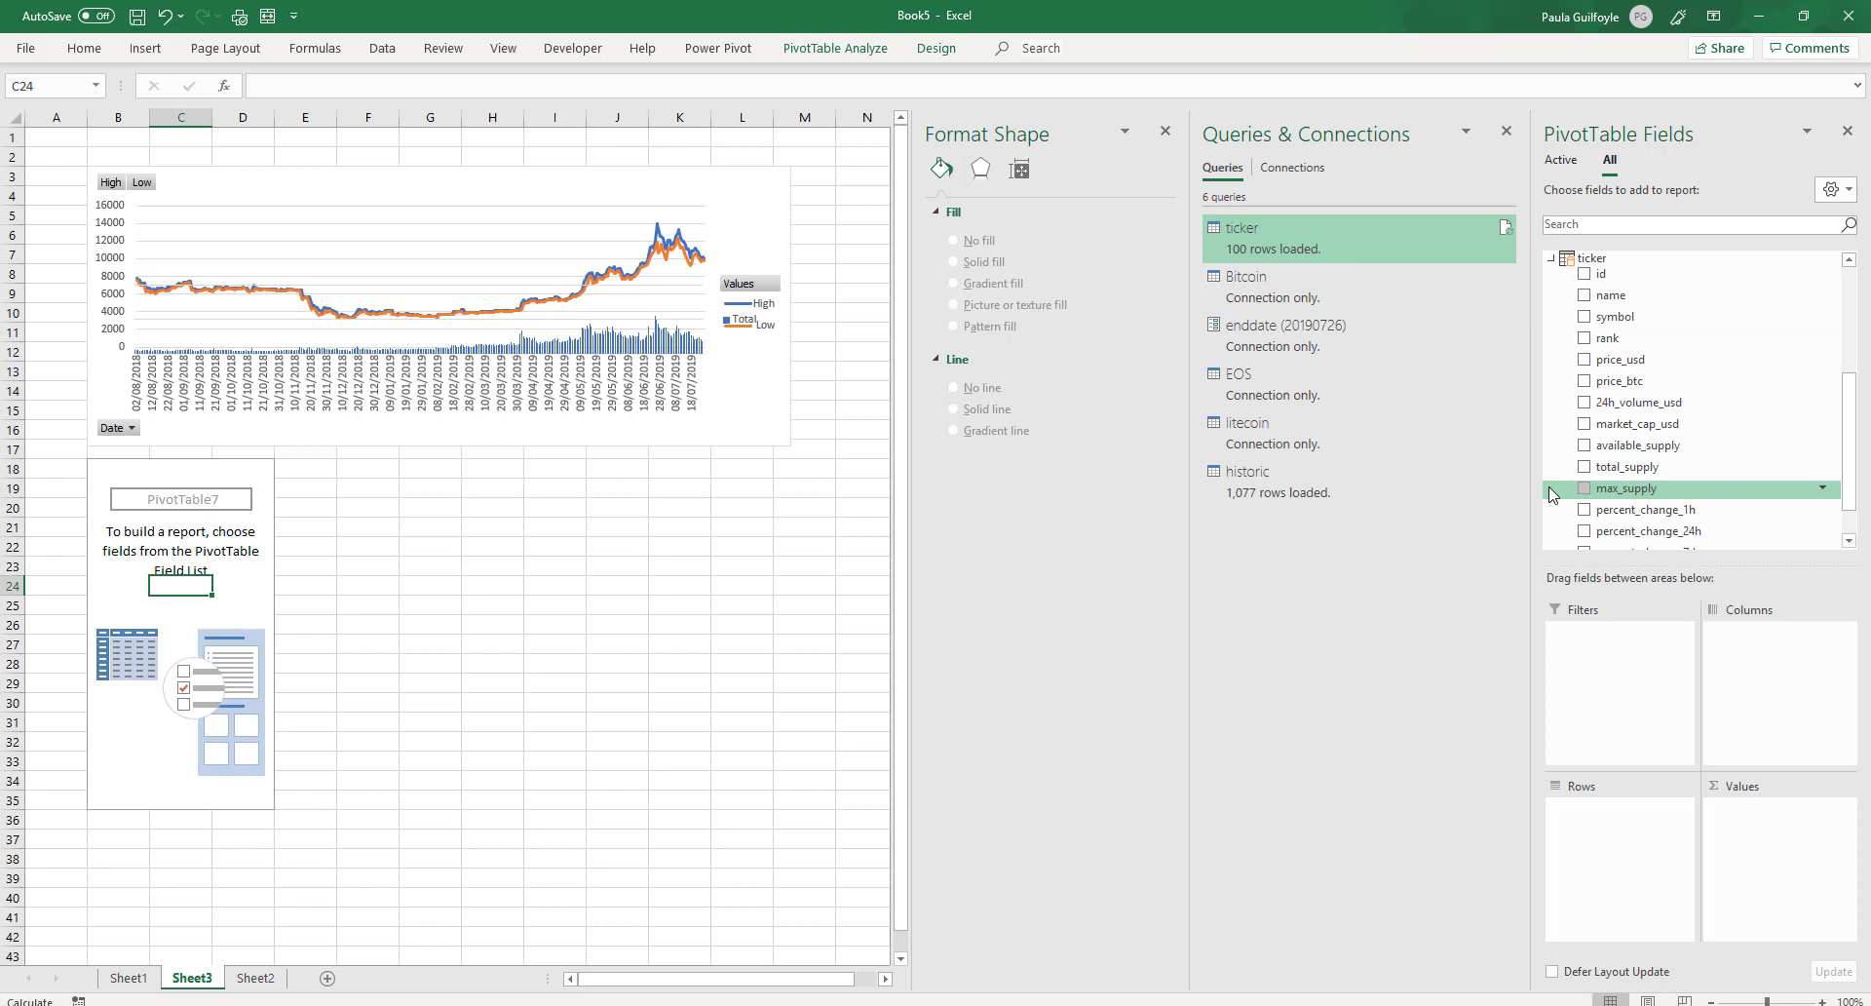
left_click(1584, 296)
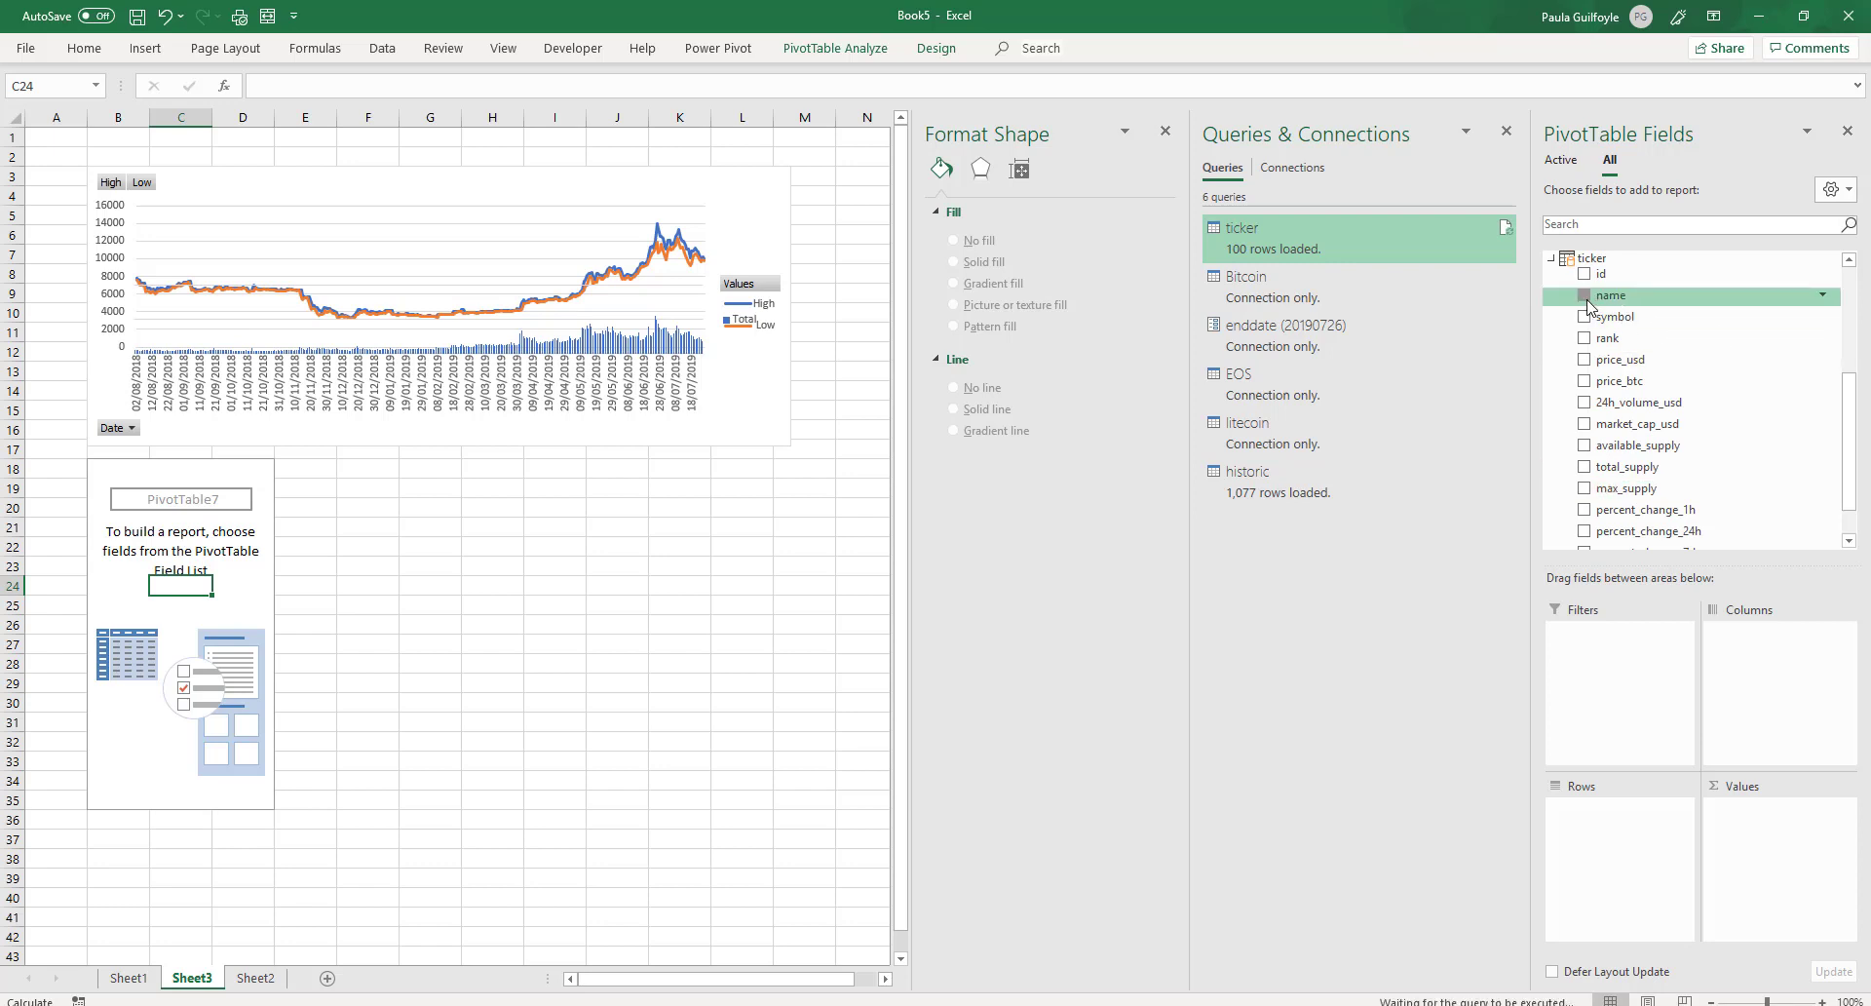
left_click(1584, 360)
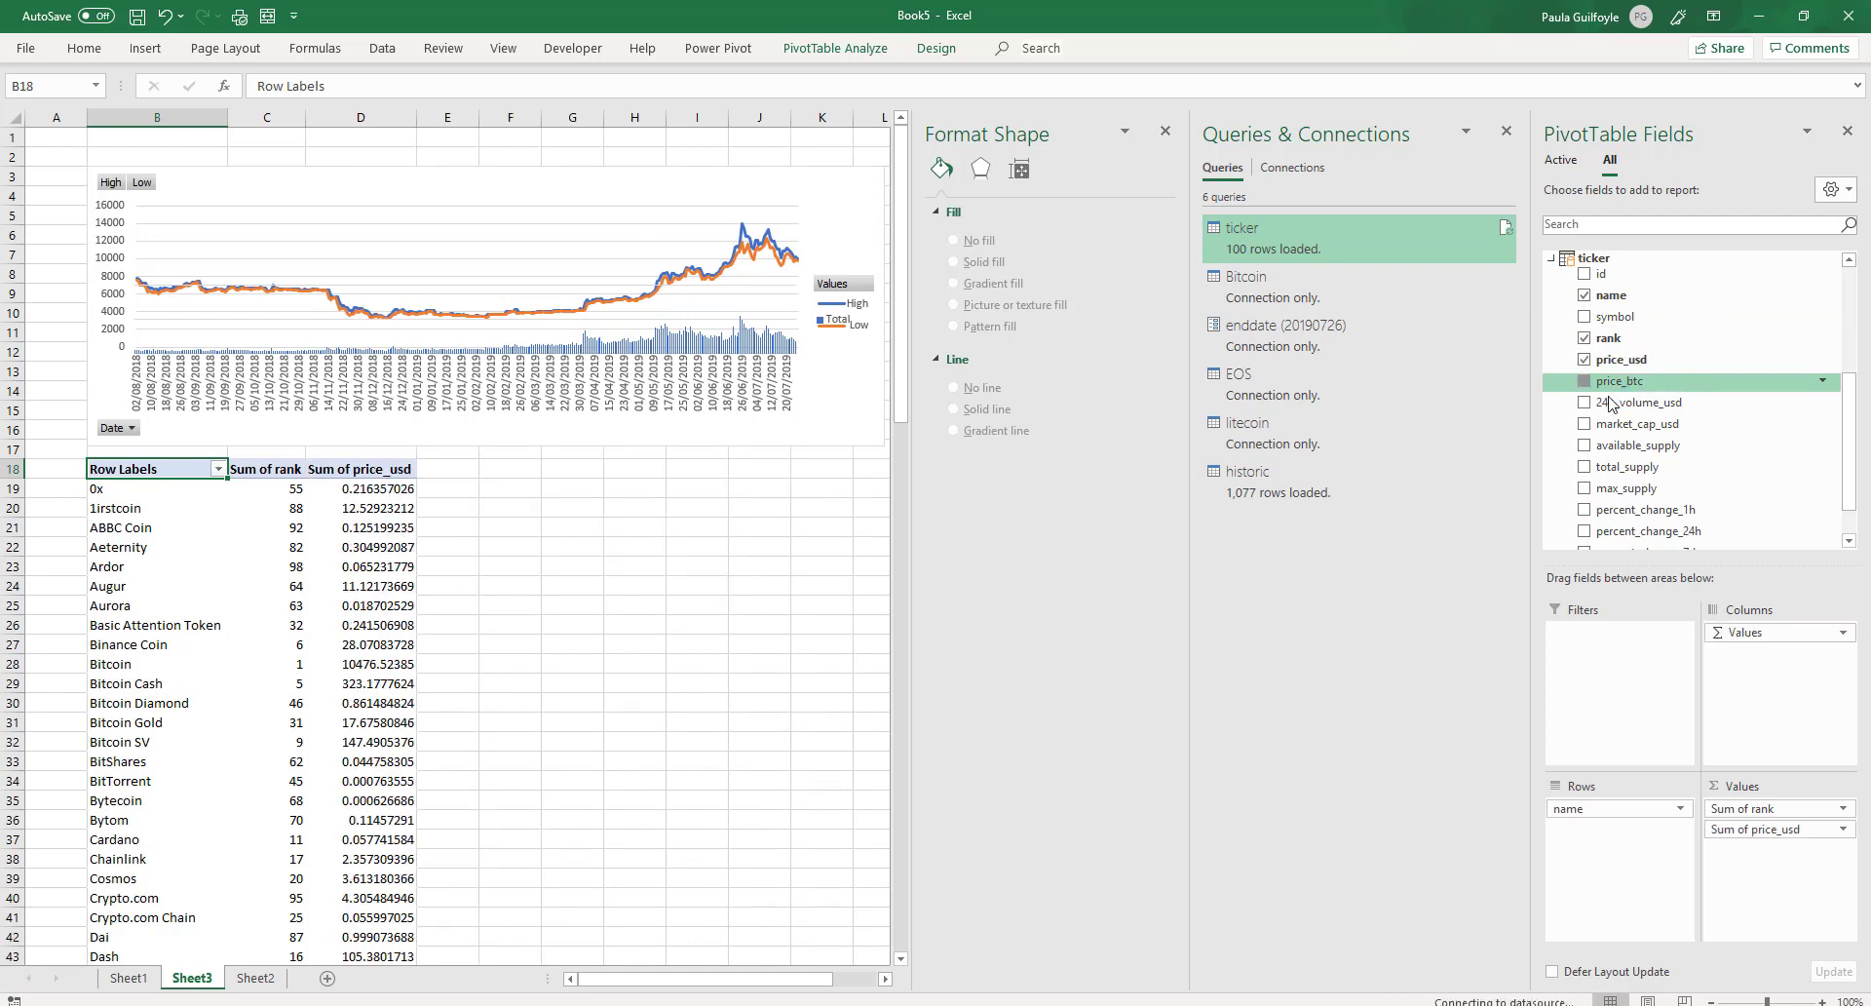
Add percent_change_1h, percent_change_24h and percent_change_7d from ticker to the PivotTable's values
scroll(1853, 447, "down", 1)
left_click(1584, 461)
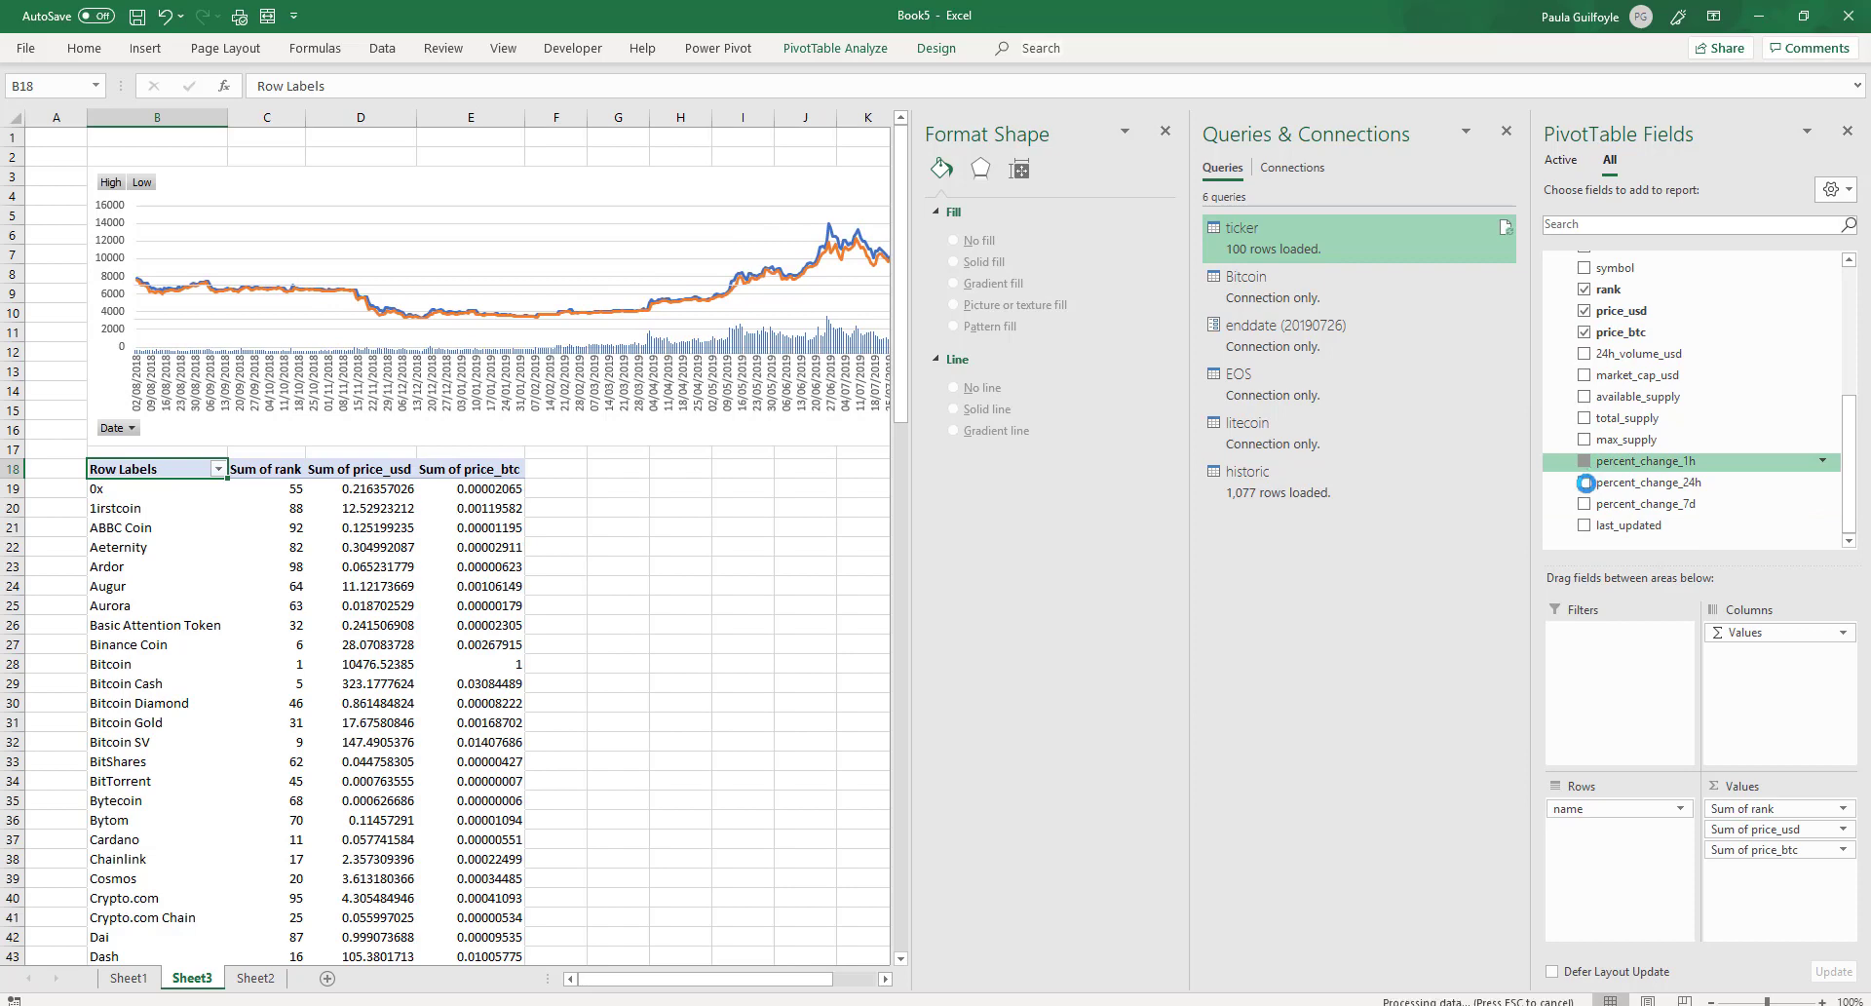
left_click(1584, 482)
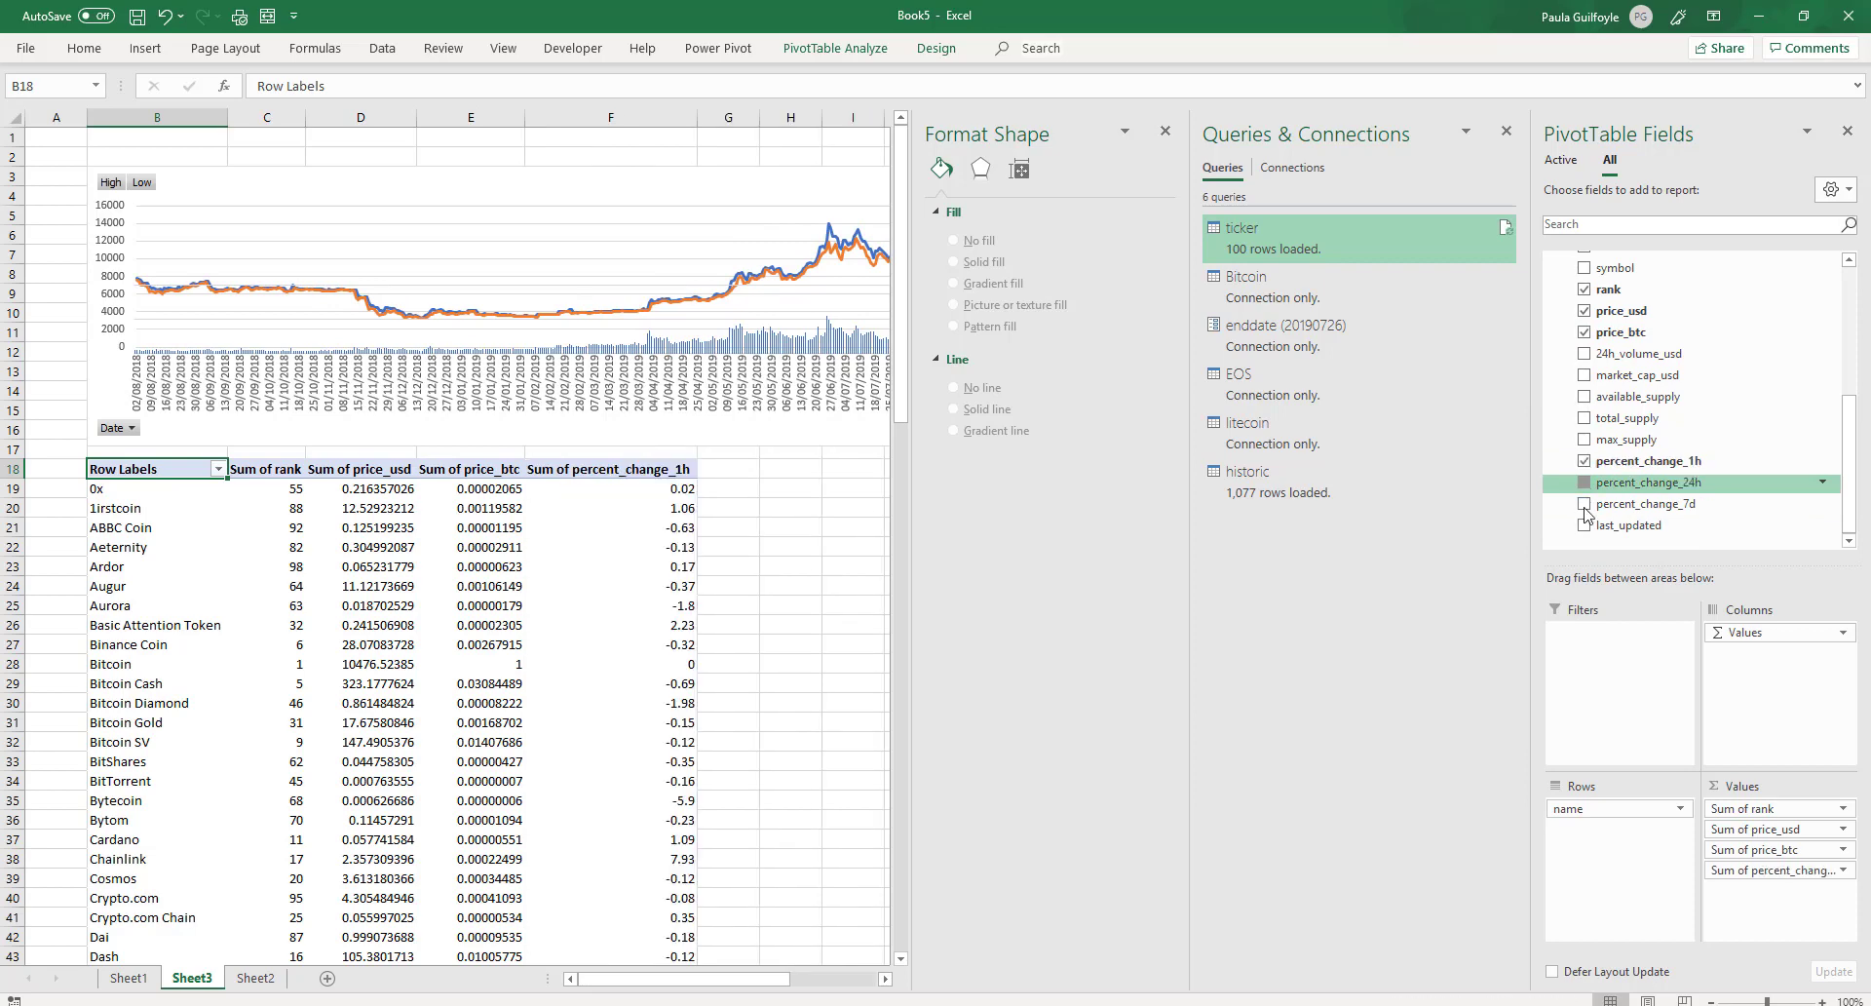
left_click(1584, 504)
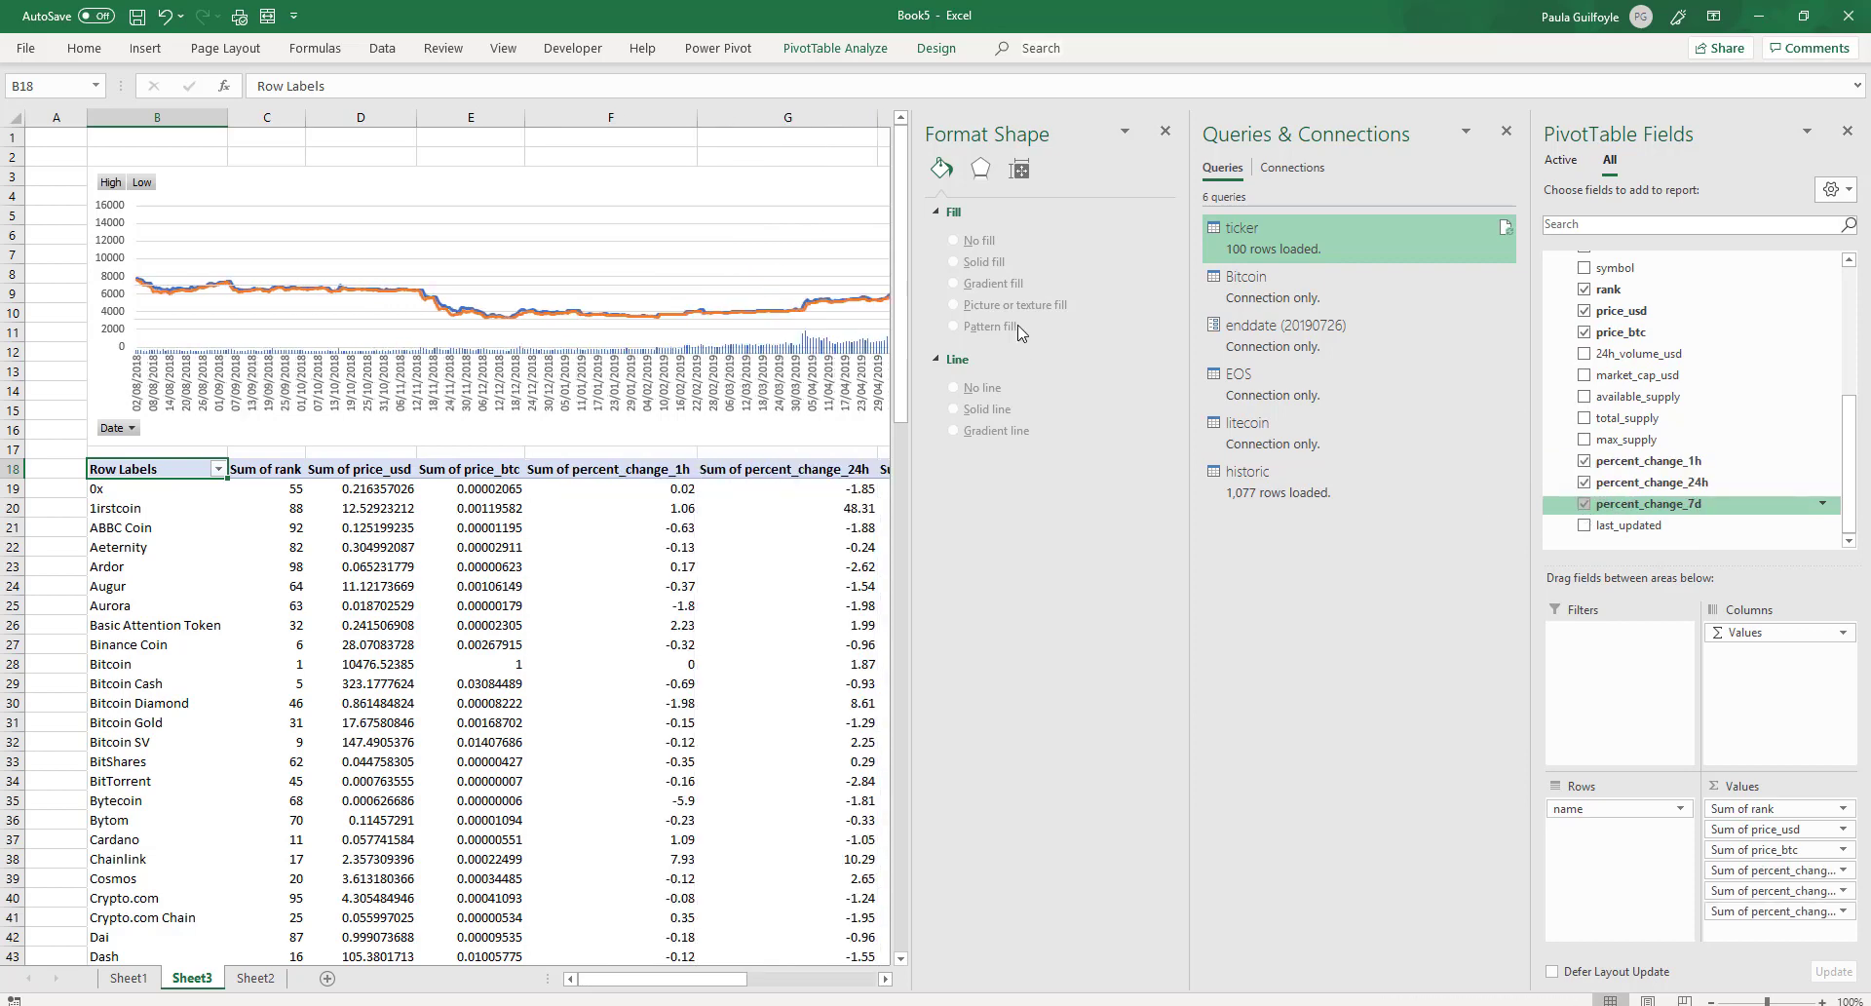
Close the Format Shape, Queries & Connections and PivotTable Fields panes to give the dashboard sheet full width
left_click(1166, 131)
left_click(1505, 131)
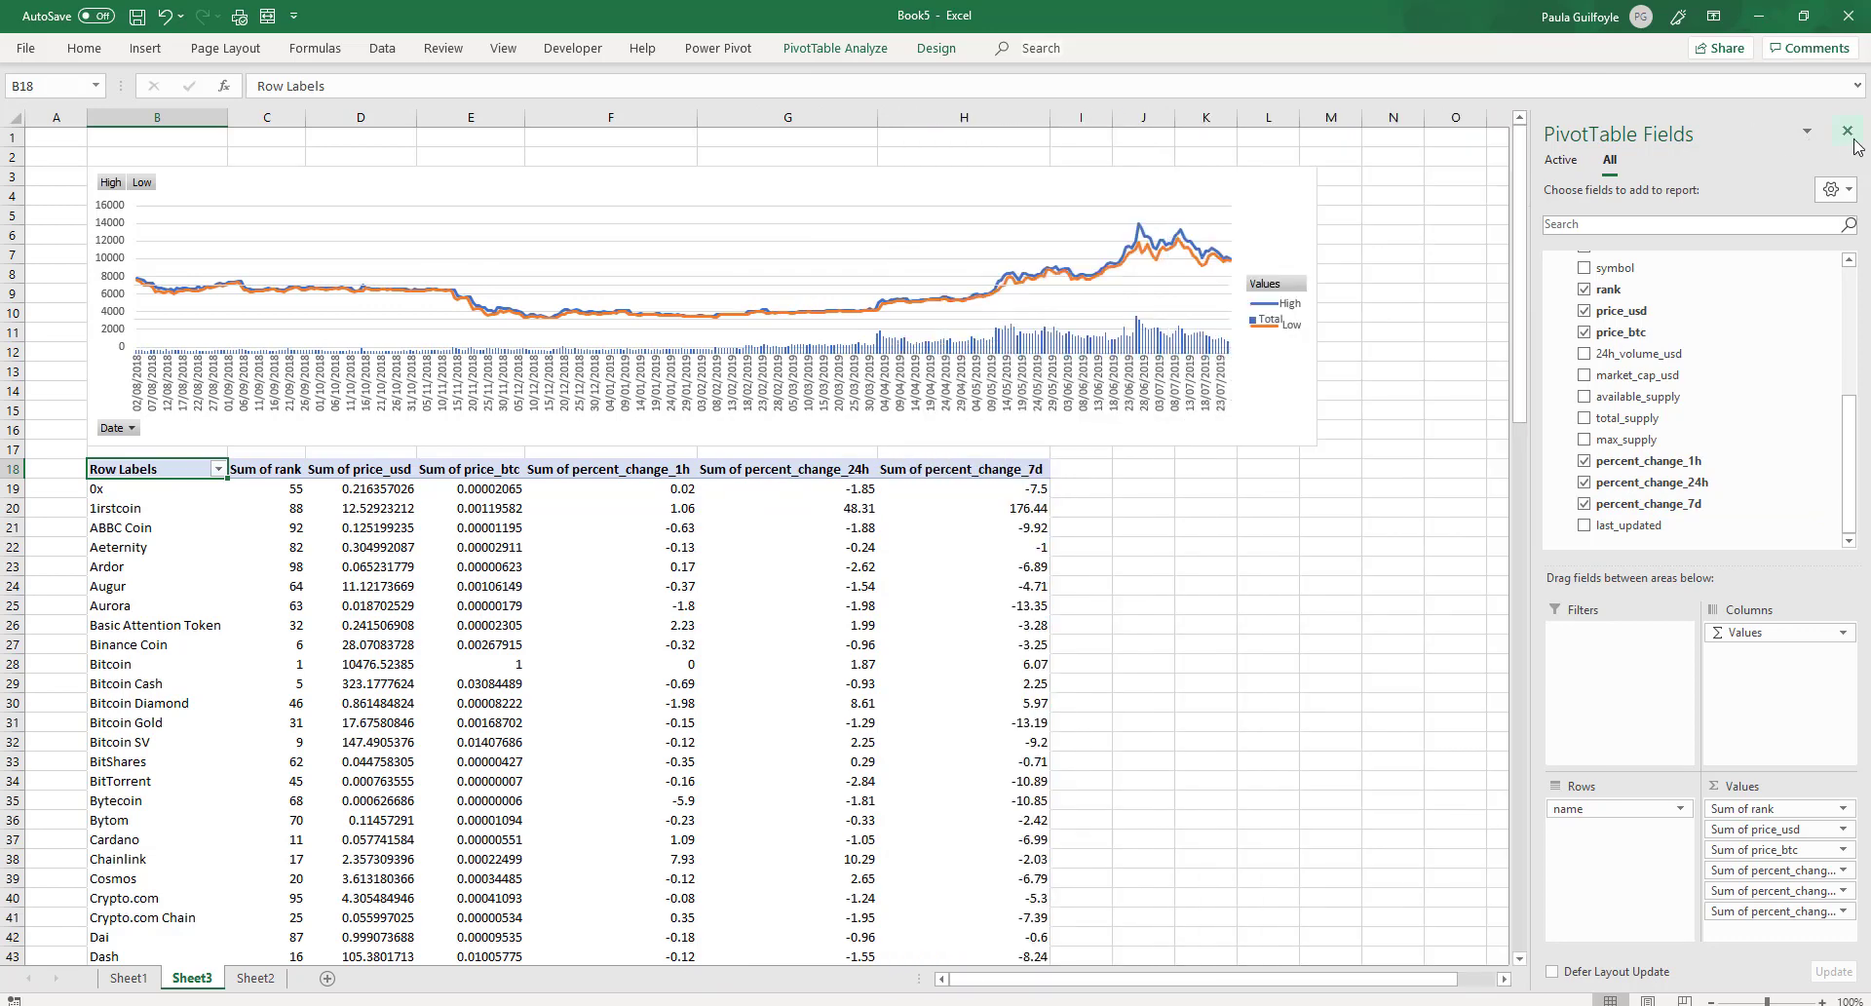
left_click(1847, 136)
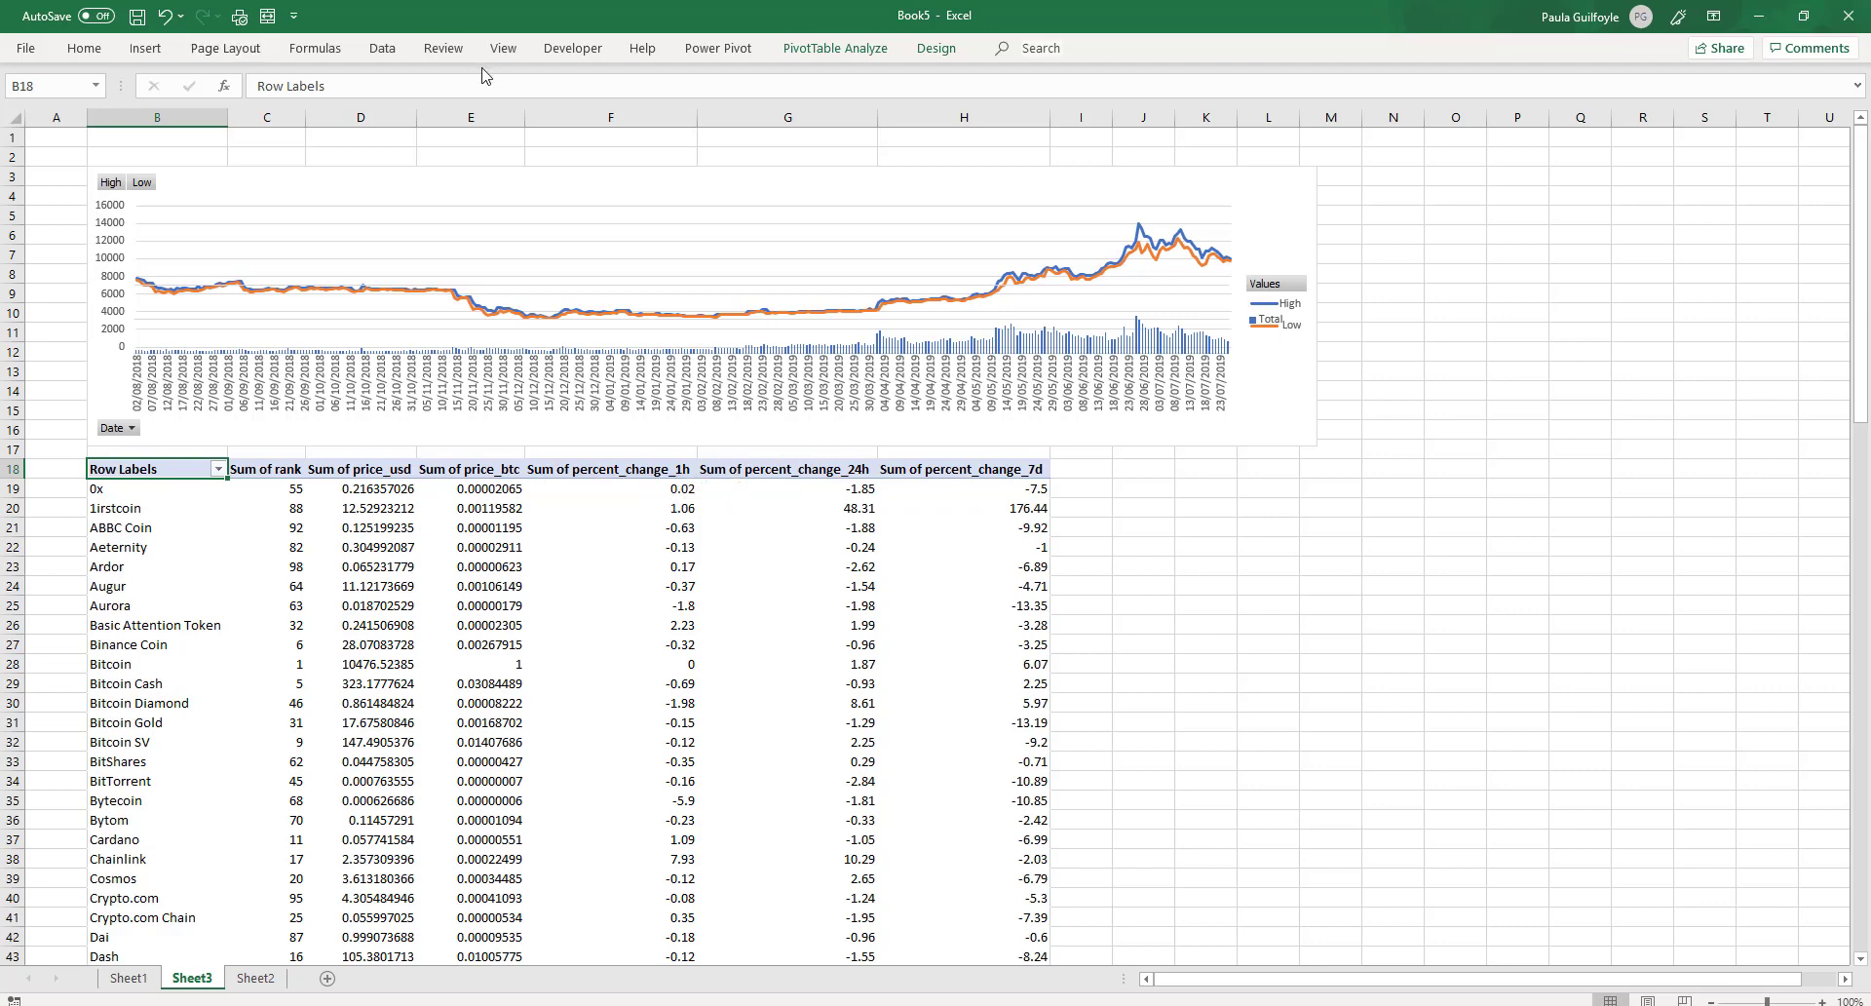
Insert a slicer for the Coins field of the coins table and place it beside the ticker PivotTable, below the charts
left_click(146, 52)
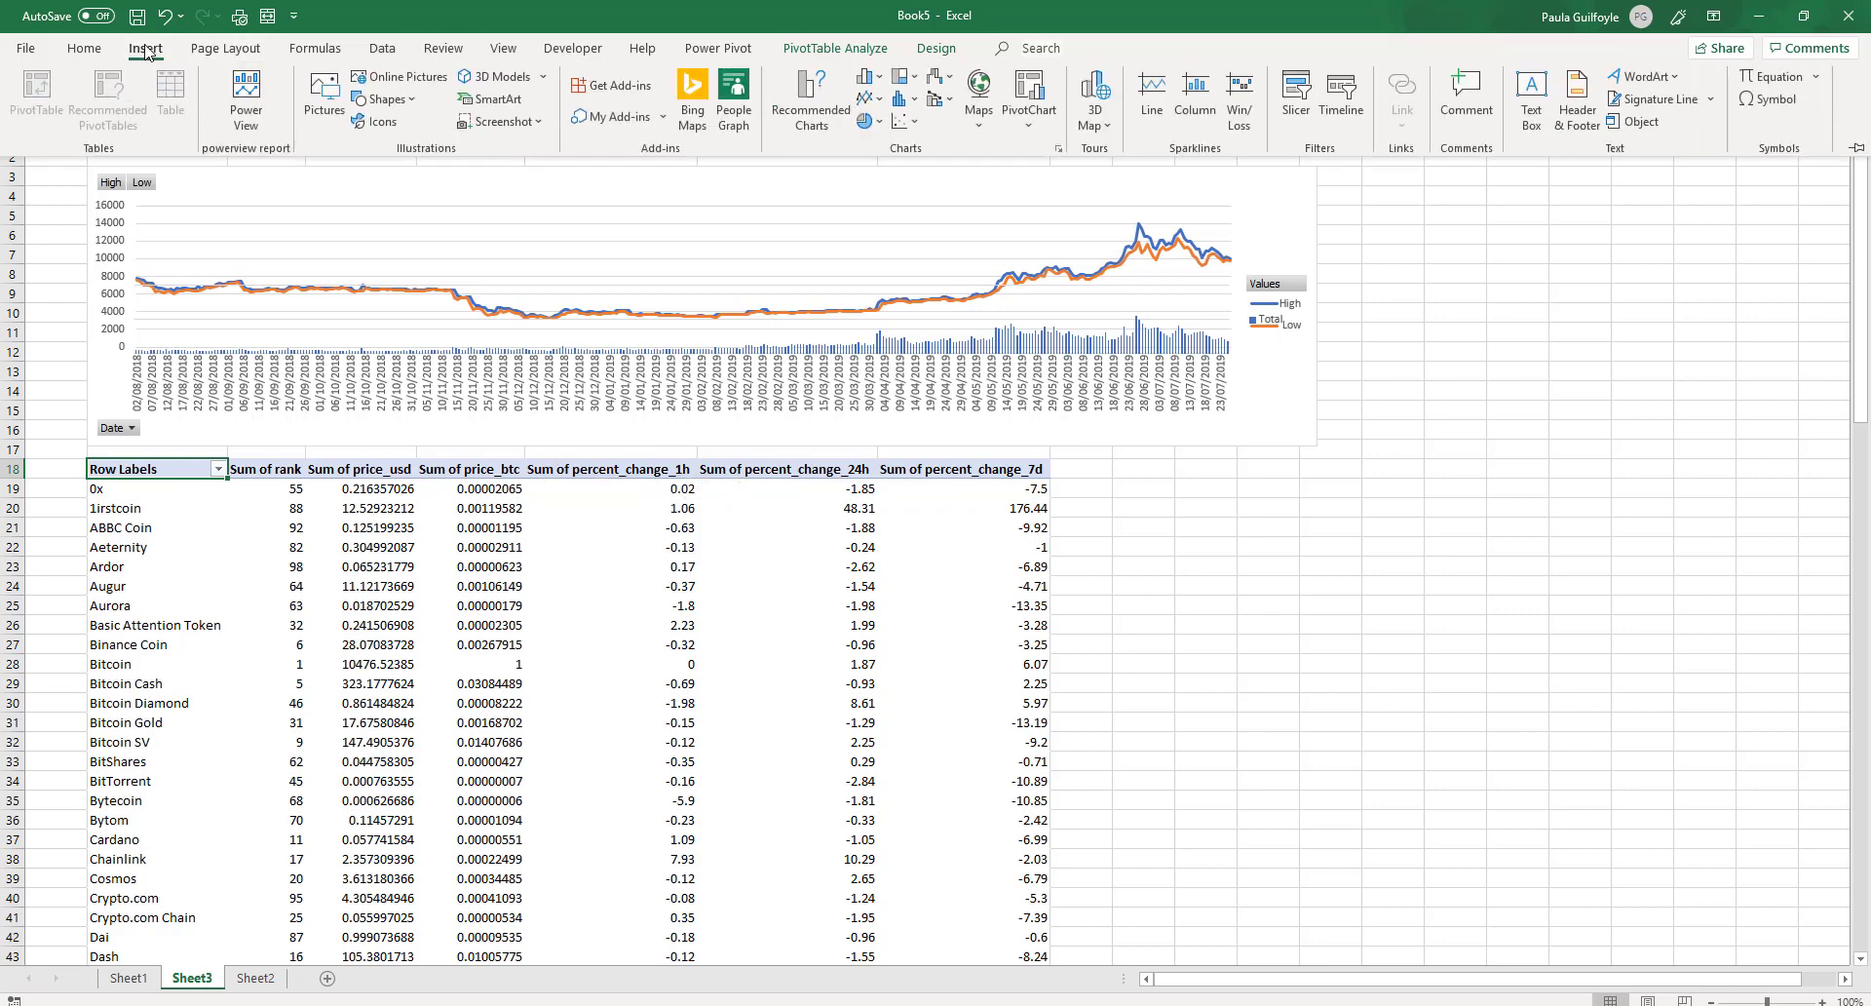
left_click(1295, 97)
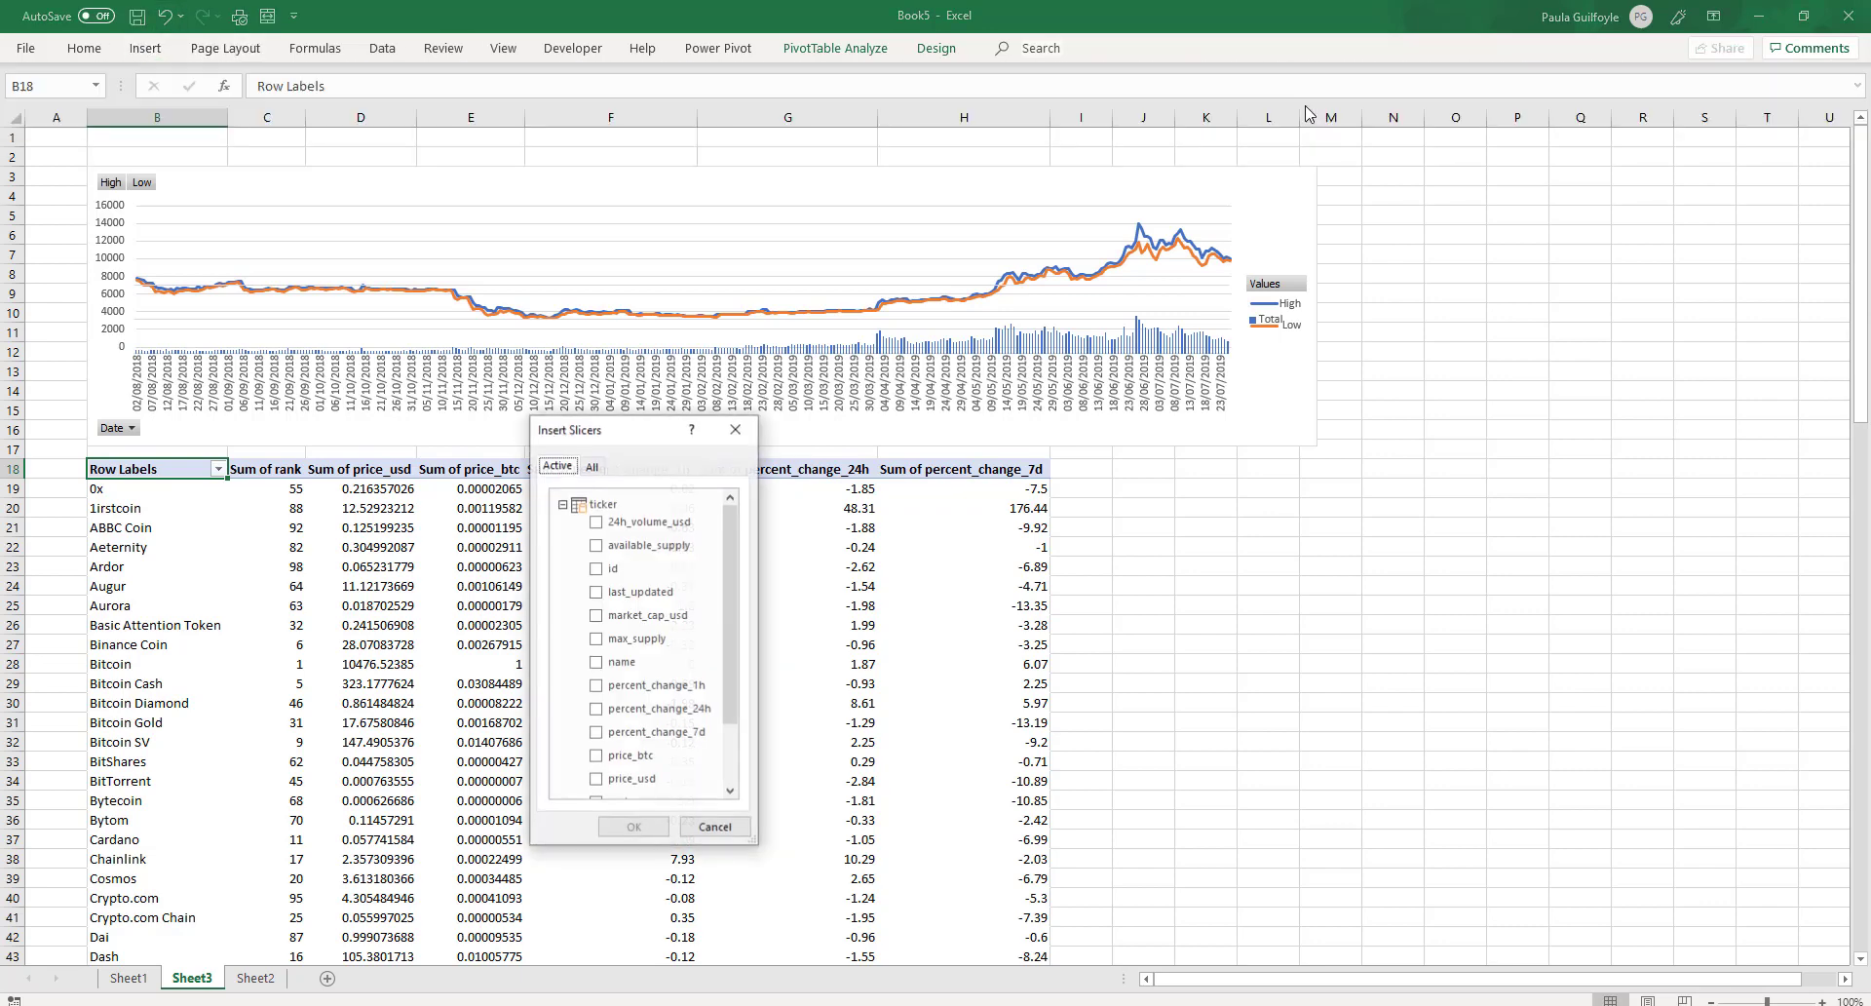
left_click(592, 467)
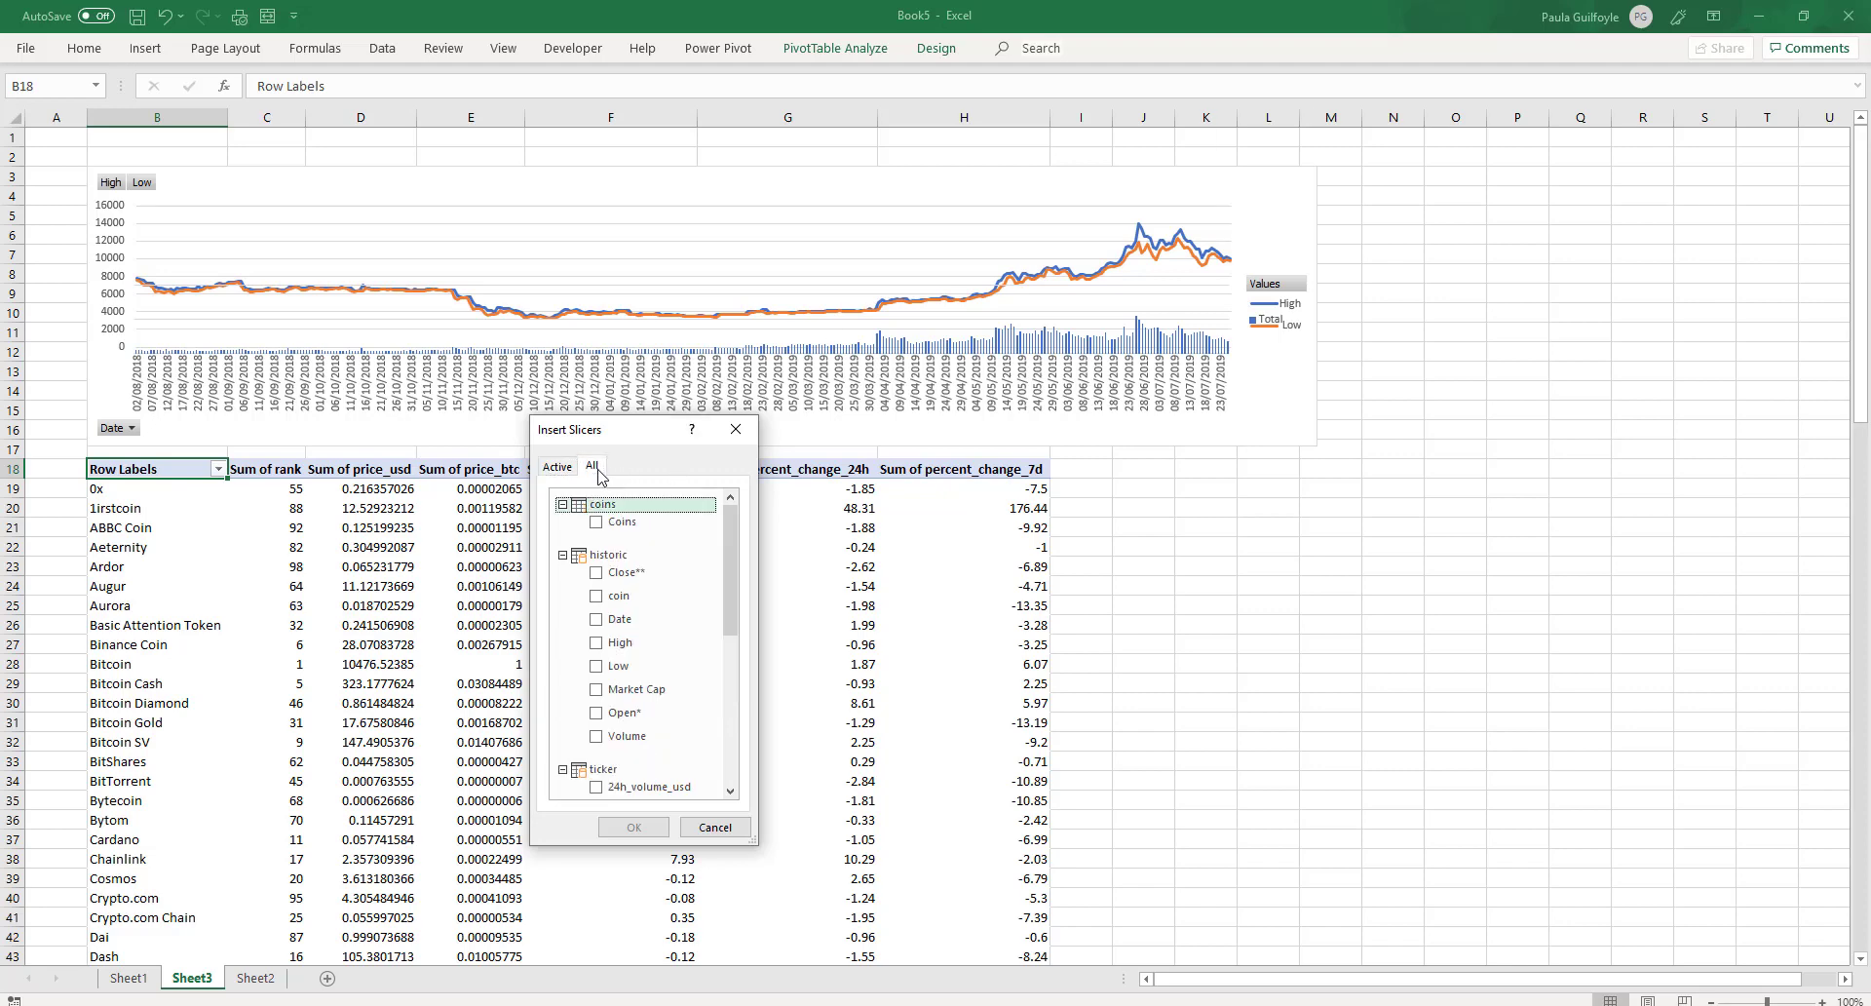
left_click(597, 523)
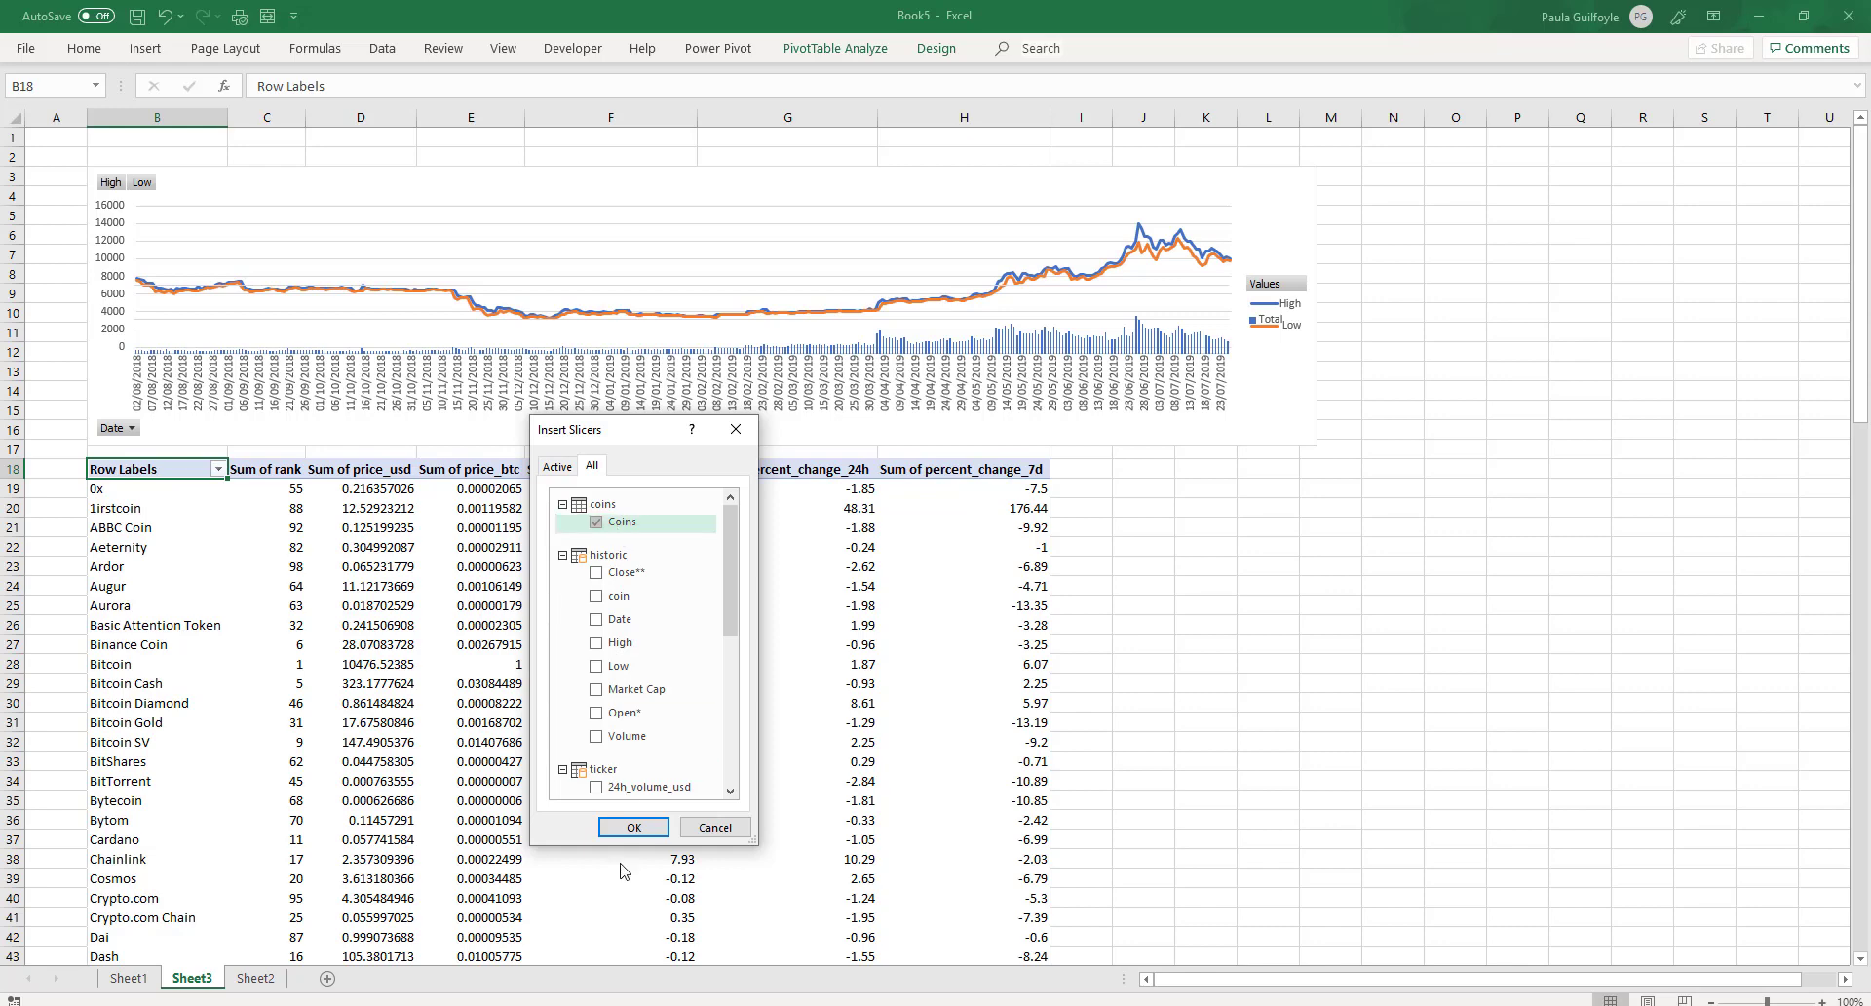
left_click(639, 835)
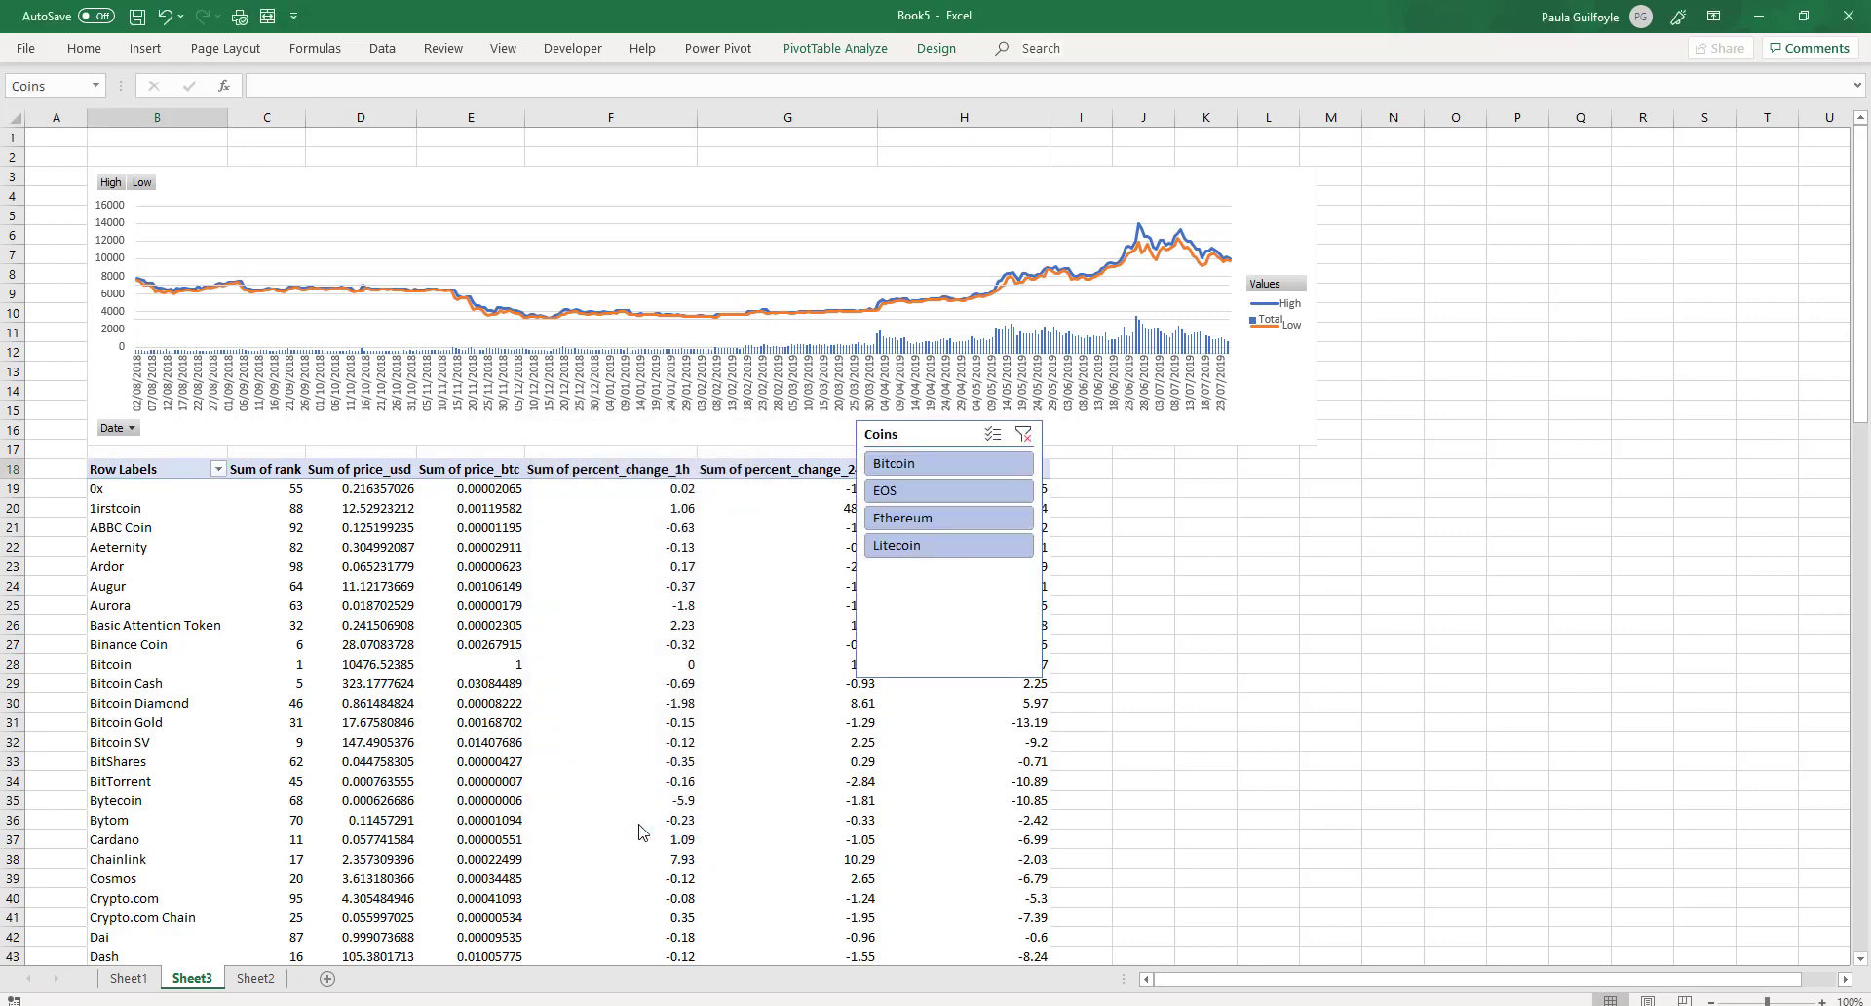
left_click_drag(893, 438, 1107, 468)
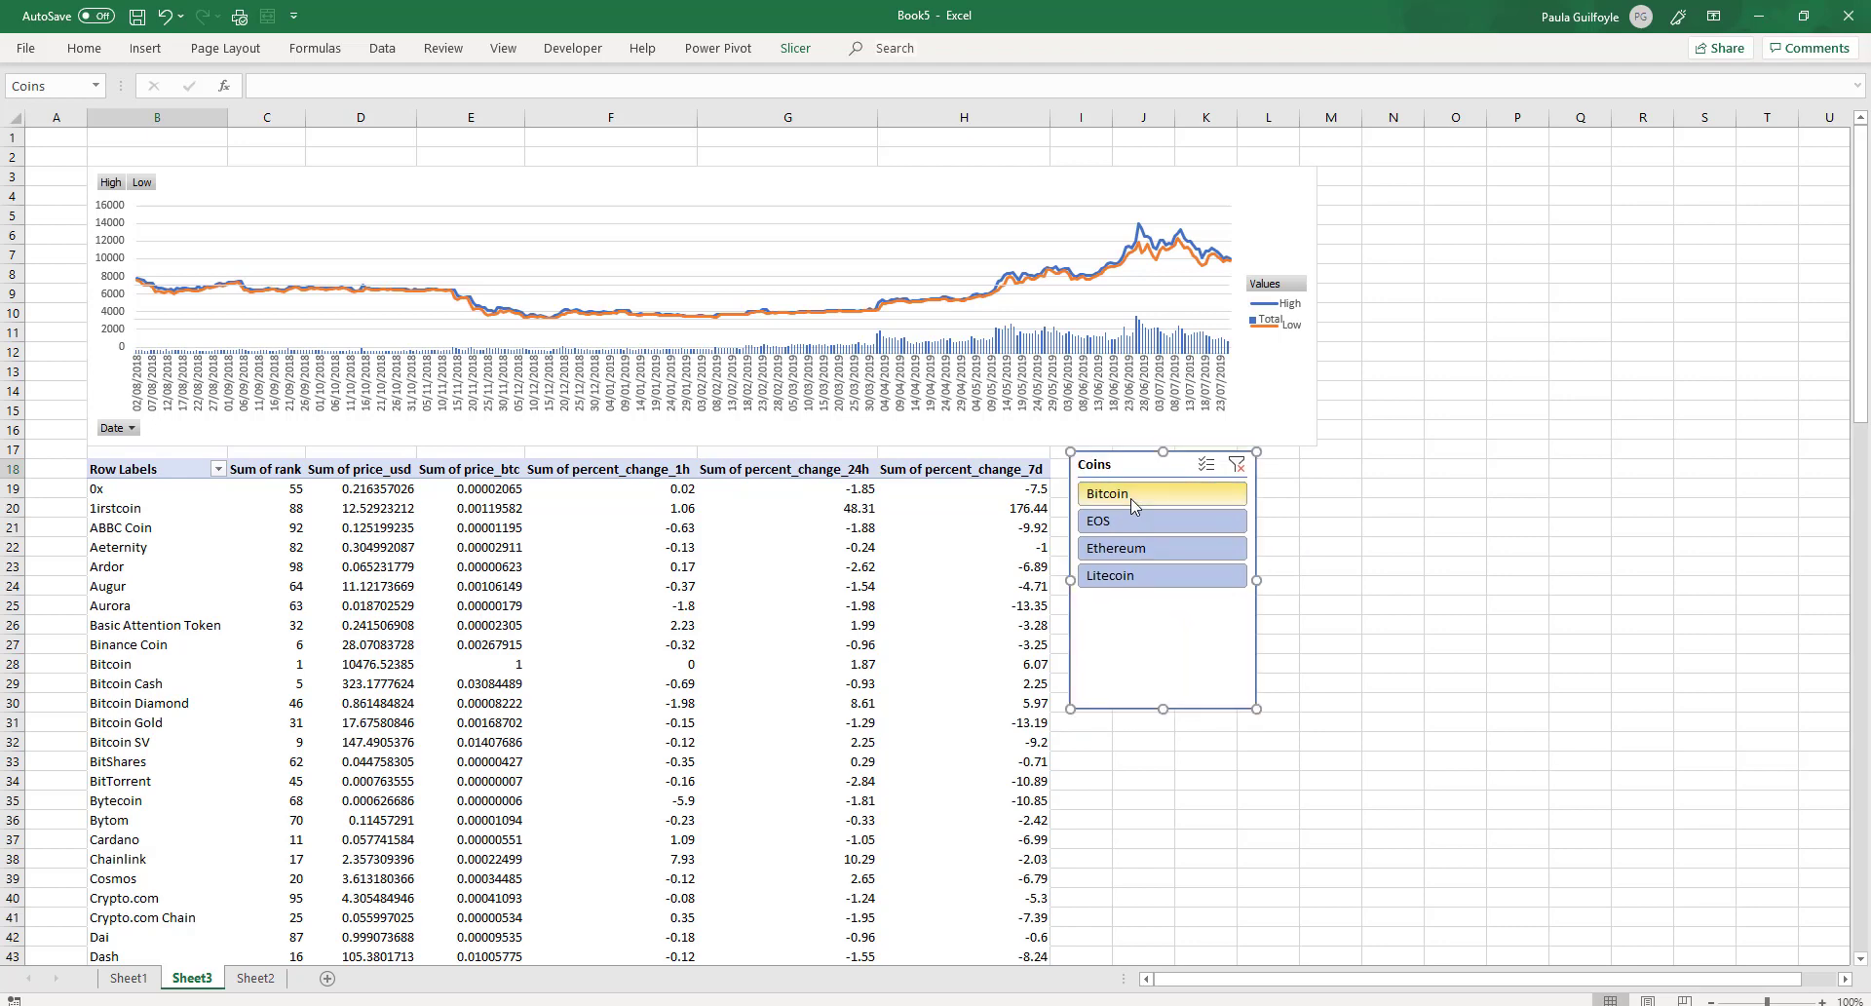
Try the Coins slicer on Bitcoin and EOS, and connect it to Chart 1 and Chart 2 as well as PivotTable7
left_click(1133, 495)
left_click(1132, 526)
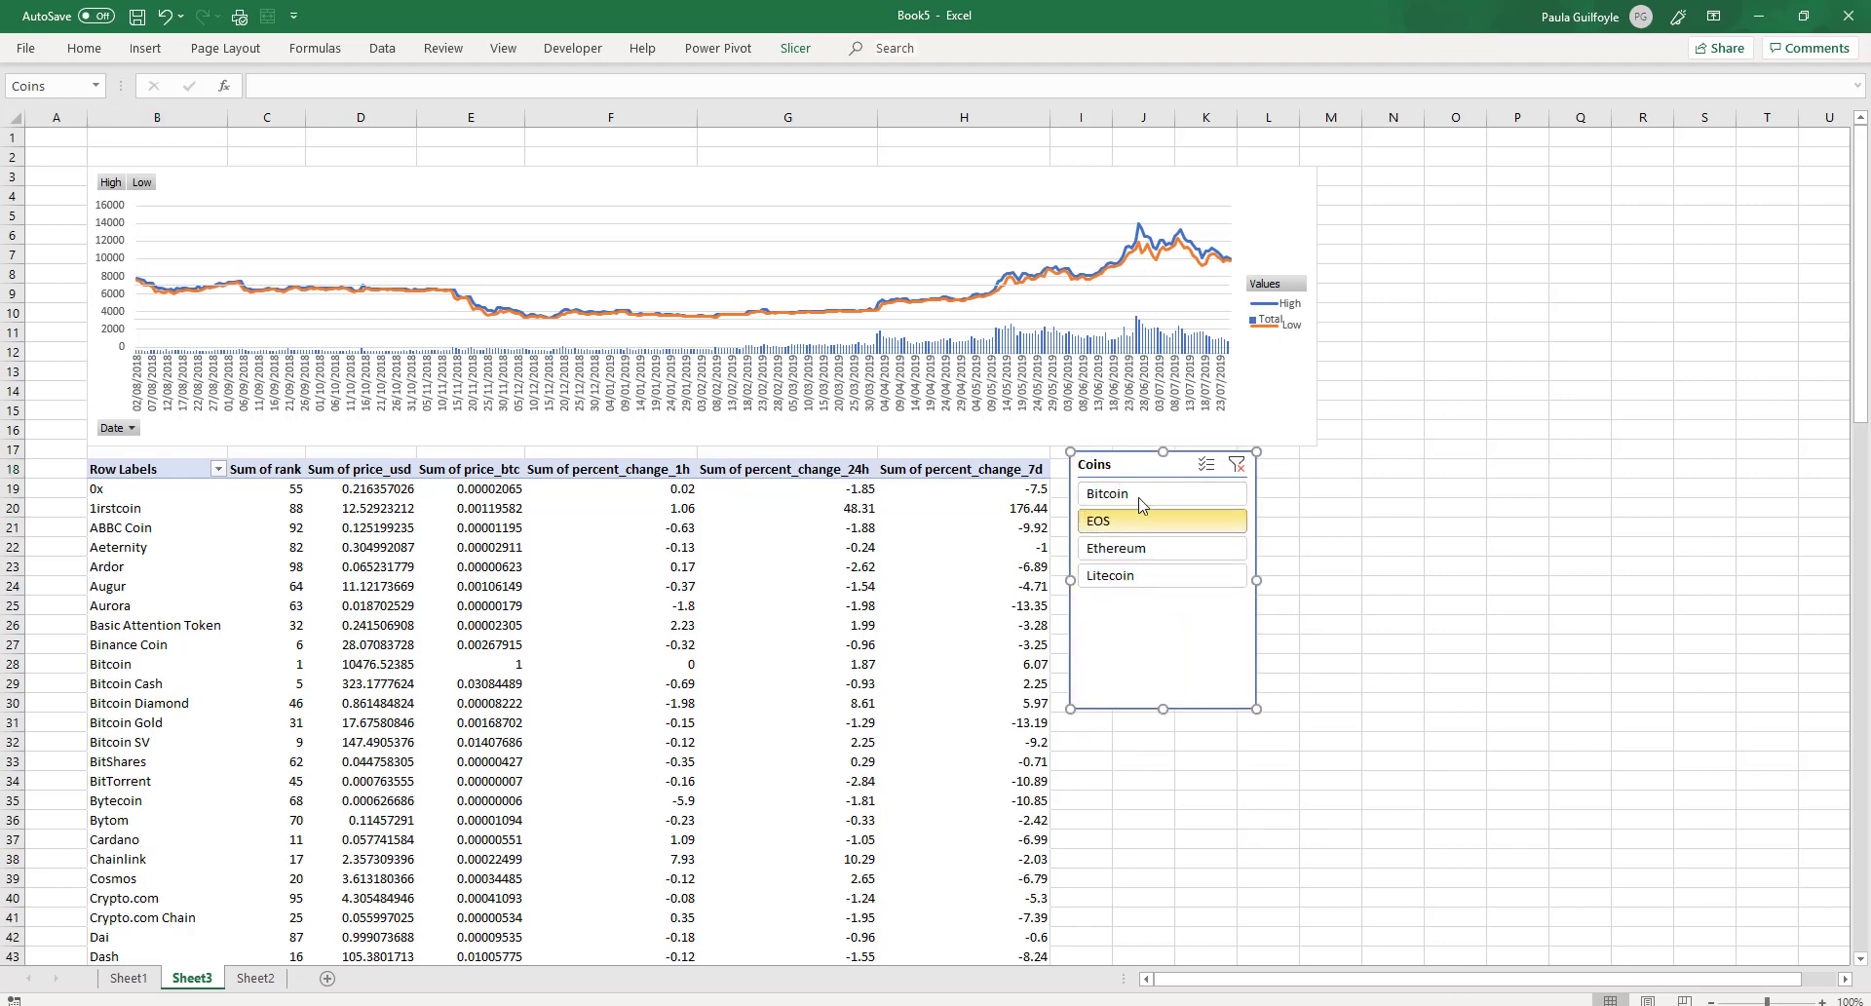
right_click(1144, 467)
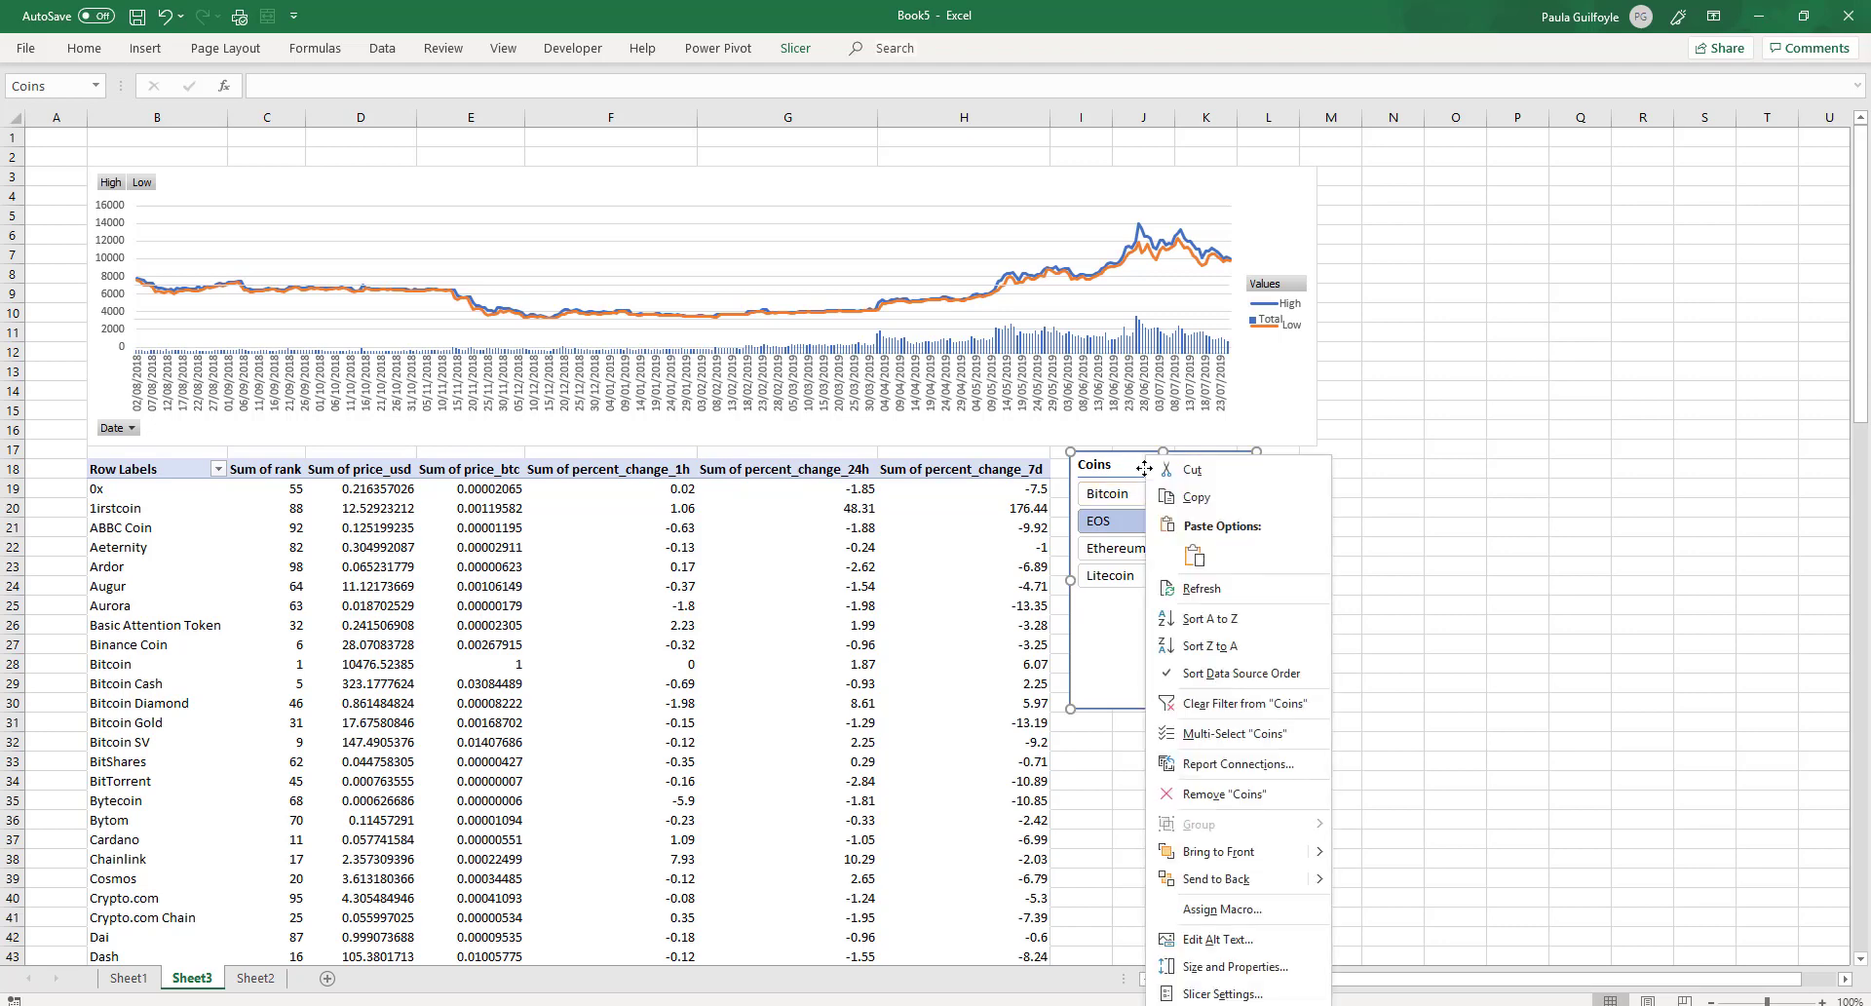
left_click(1254, 766)
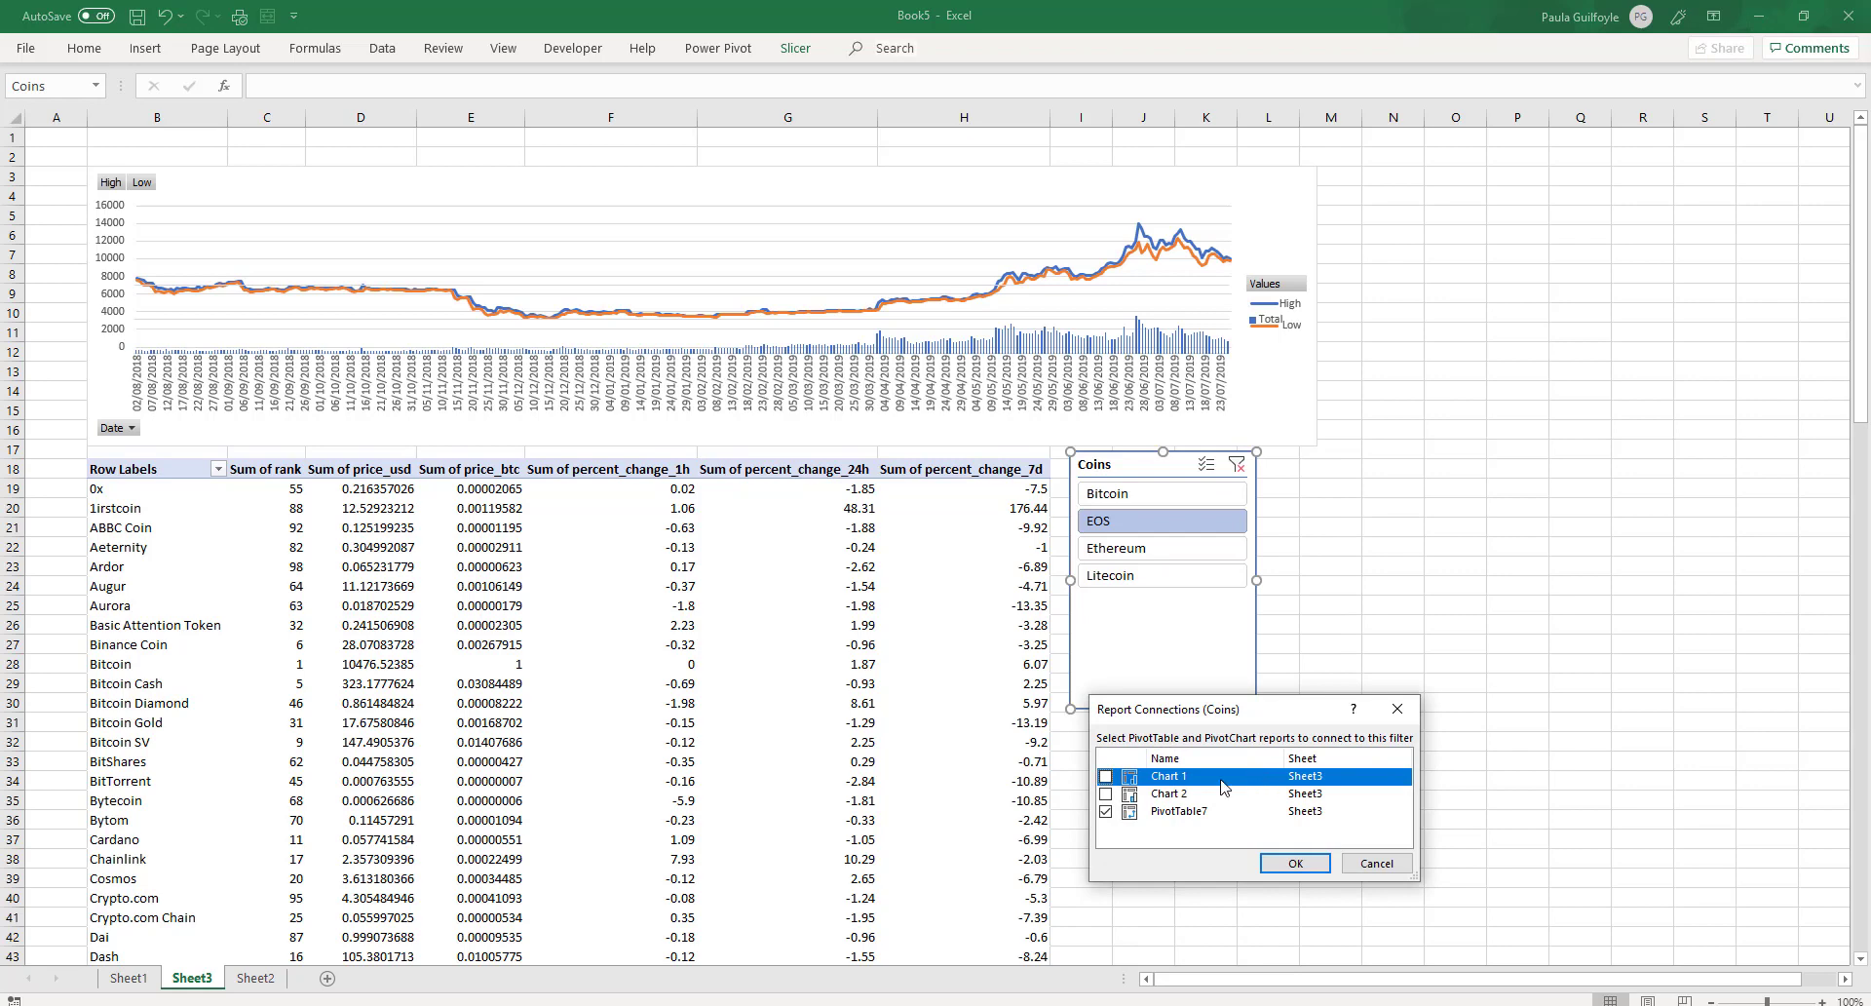
left_click(1107, 795)
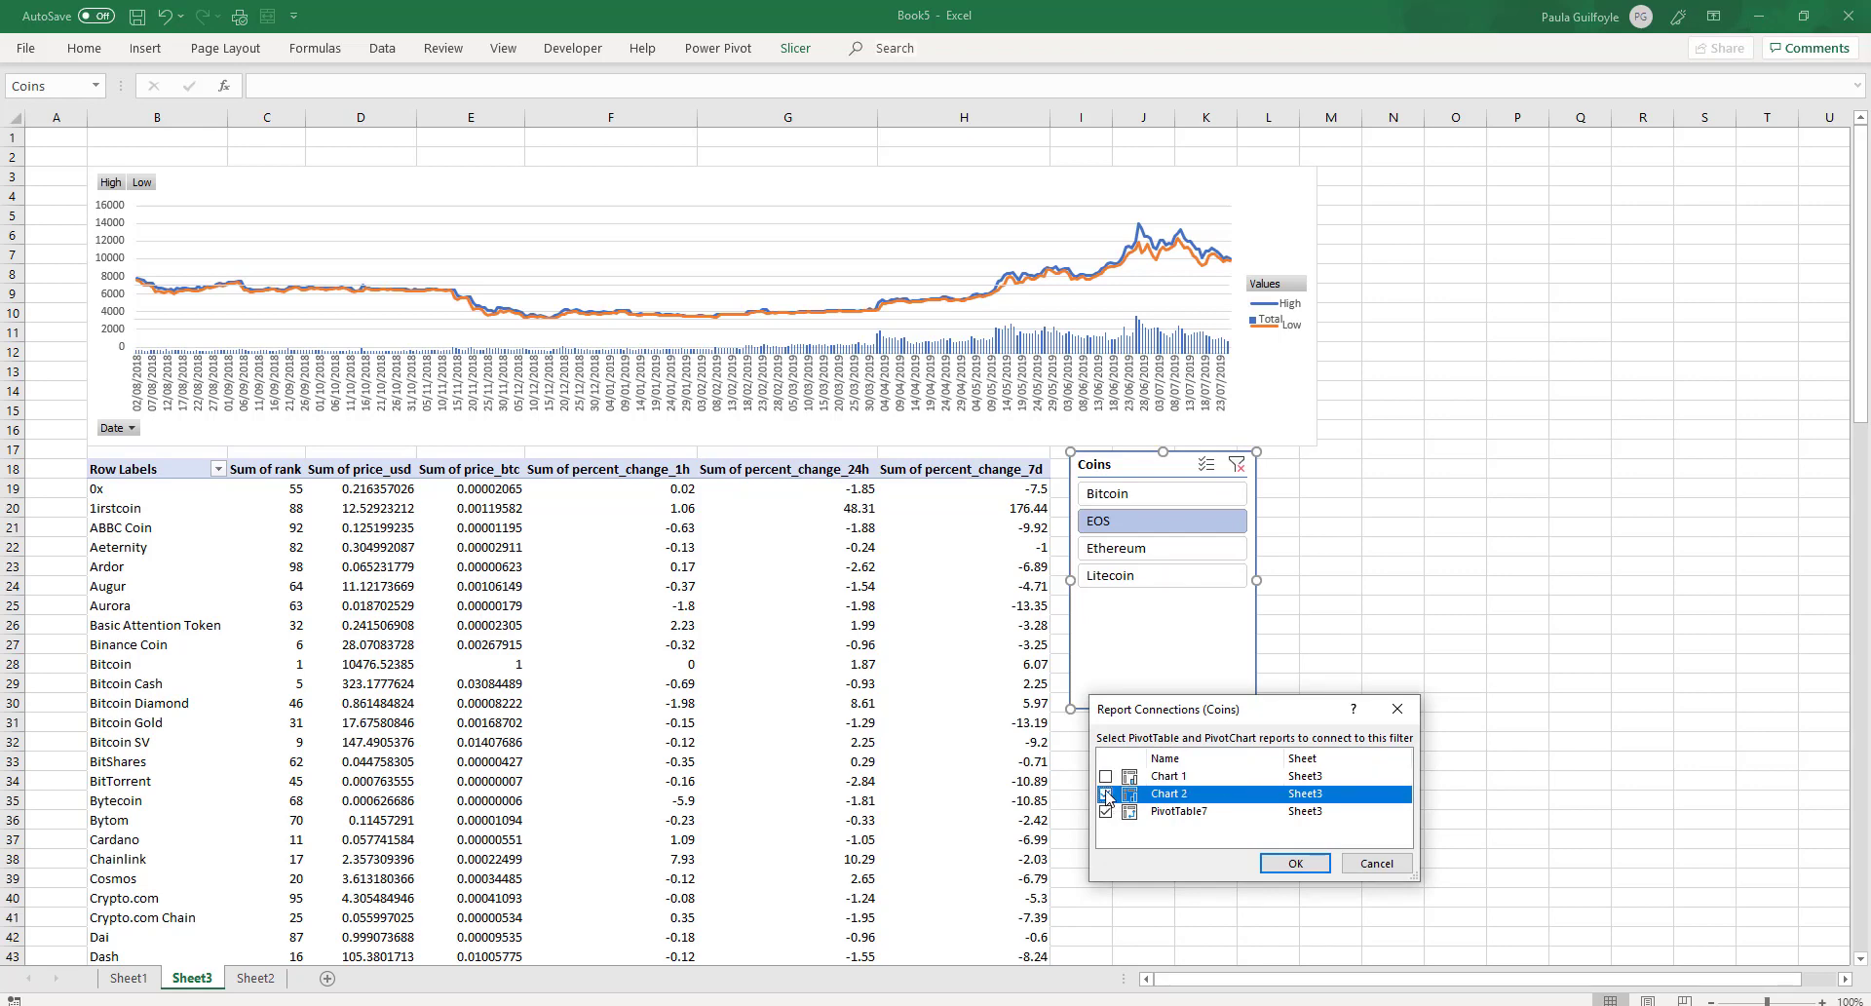
left_click(1105, 777)
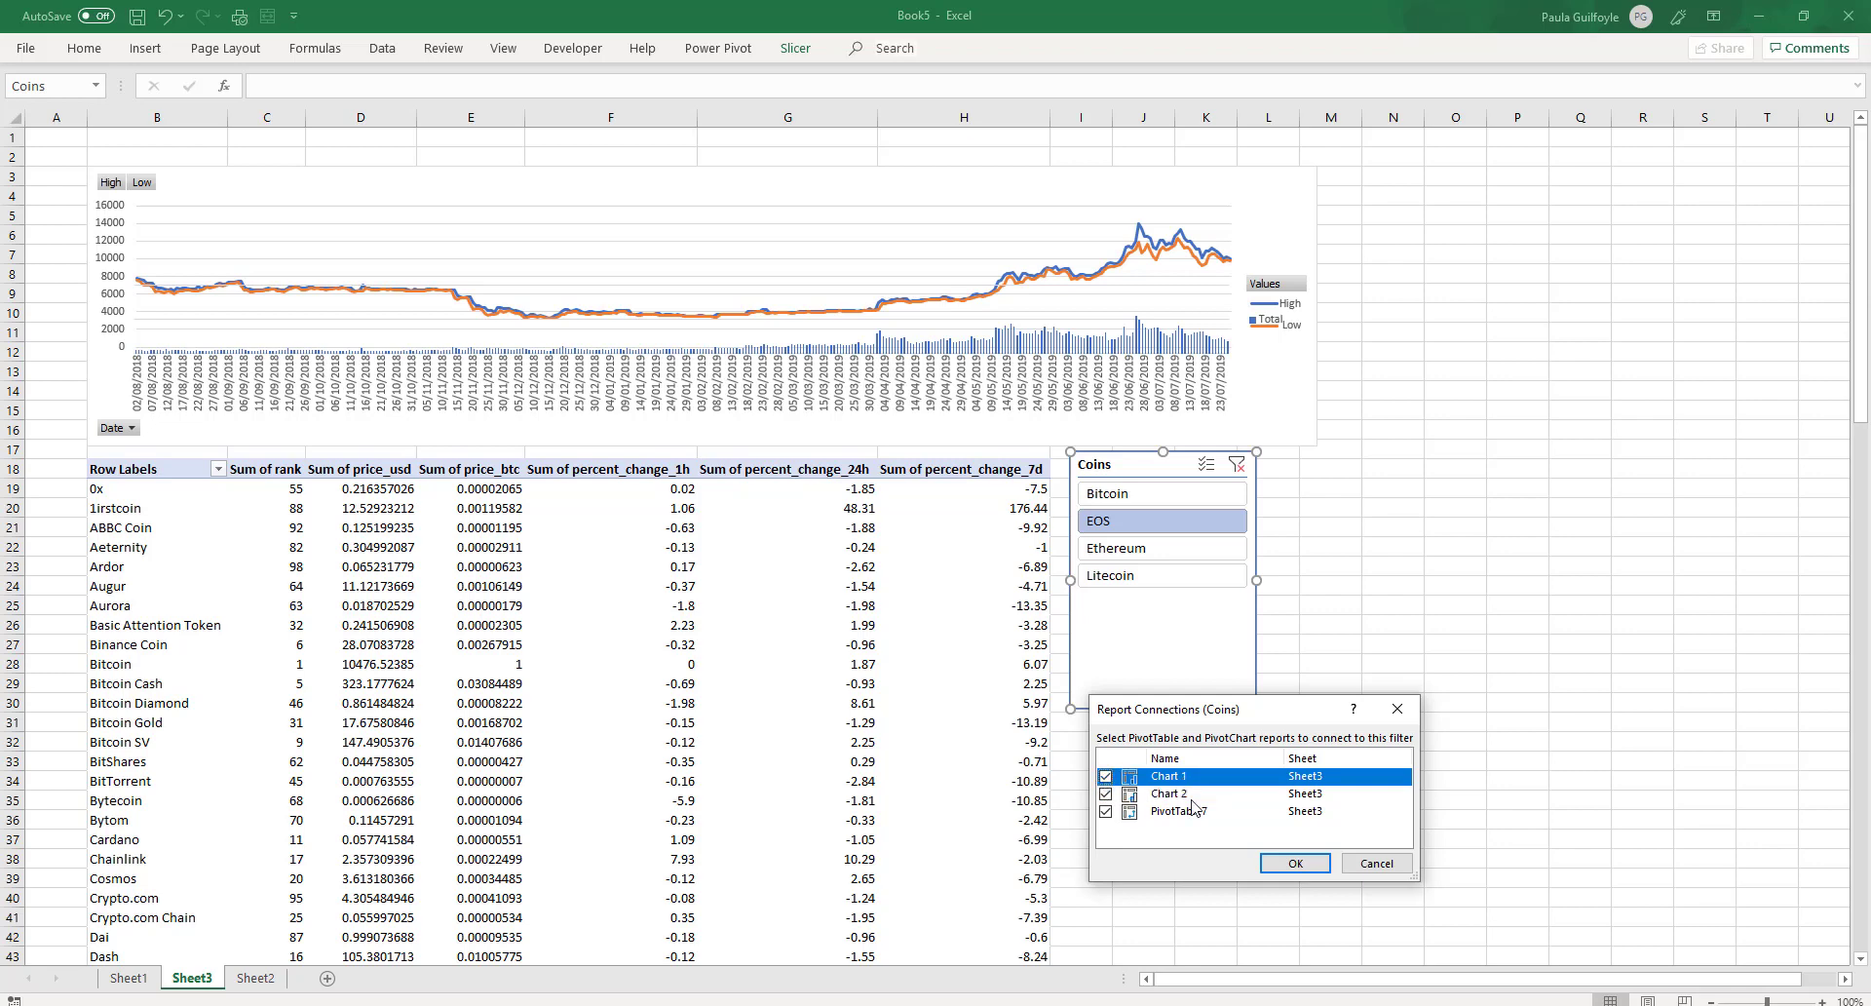
left_click(1281, 869)
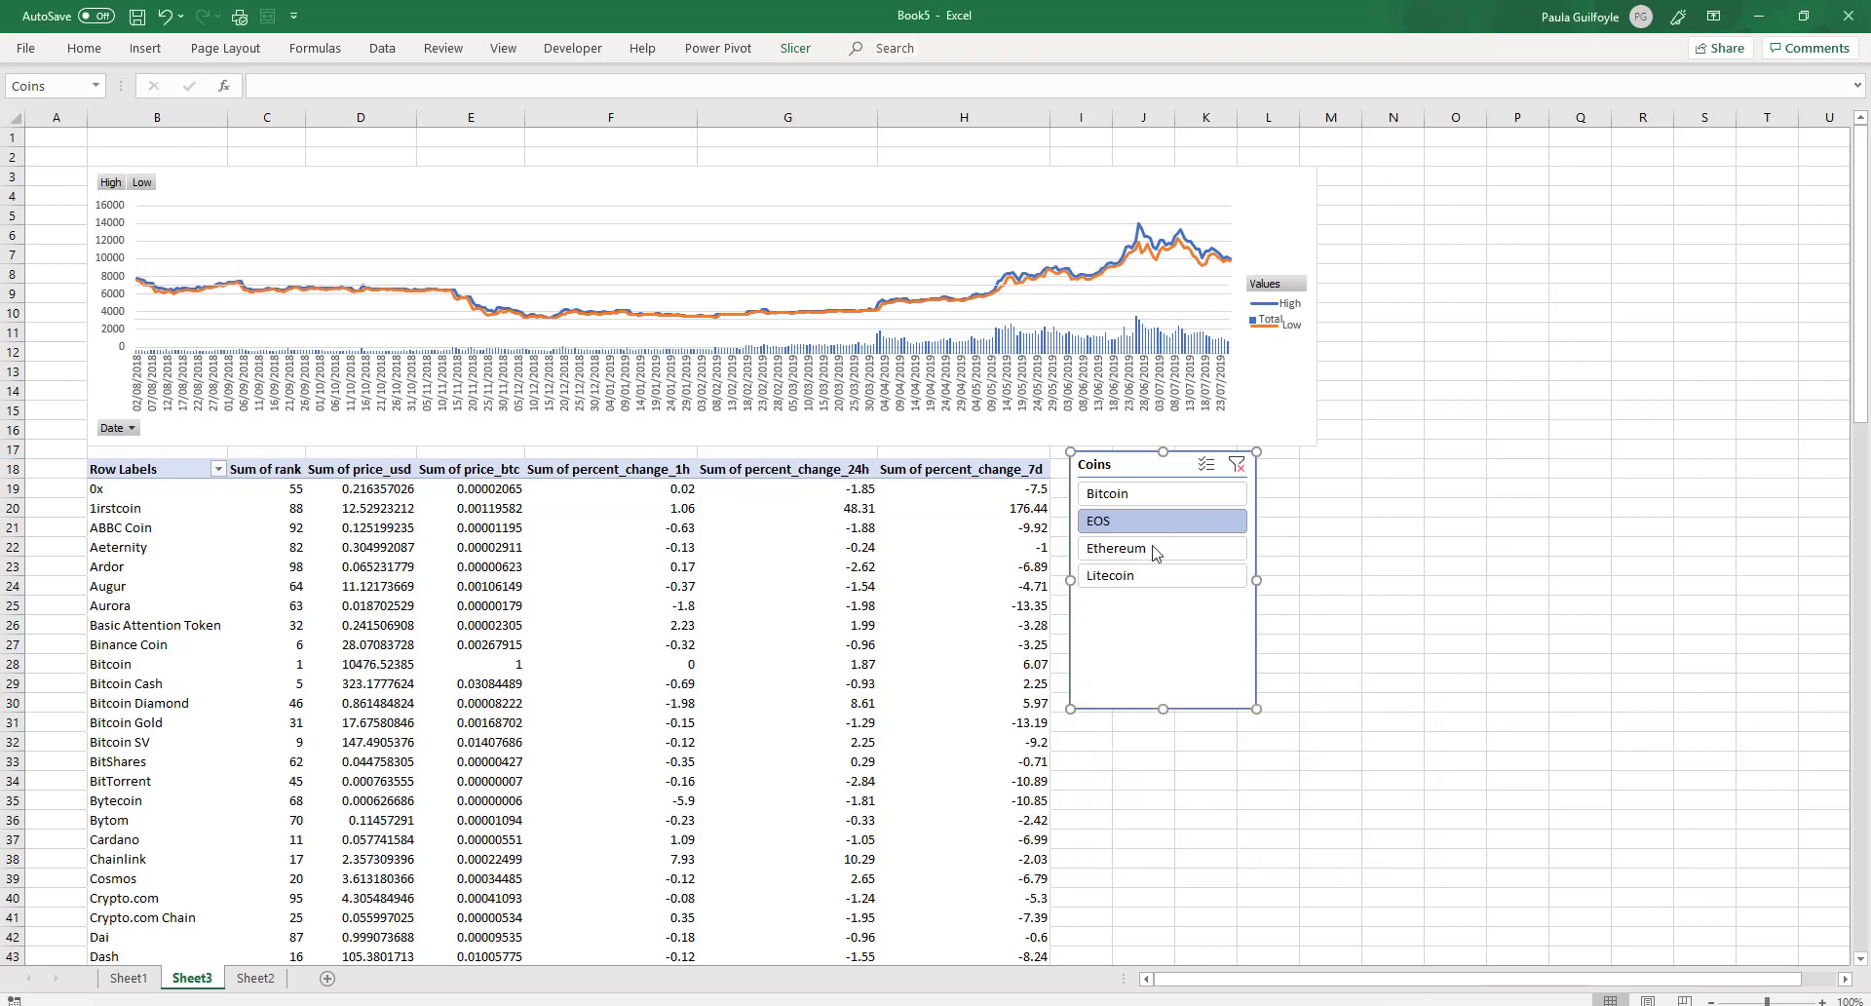
Clear the Coins slicer filter and filter the connected charts and PivotTable by EOS, Litecoin and finally Bitcoin
left_click(1236, 463)
left_click(1231, 522)
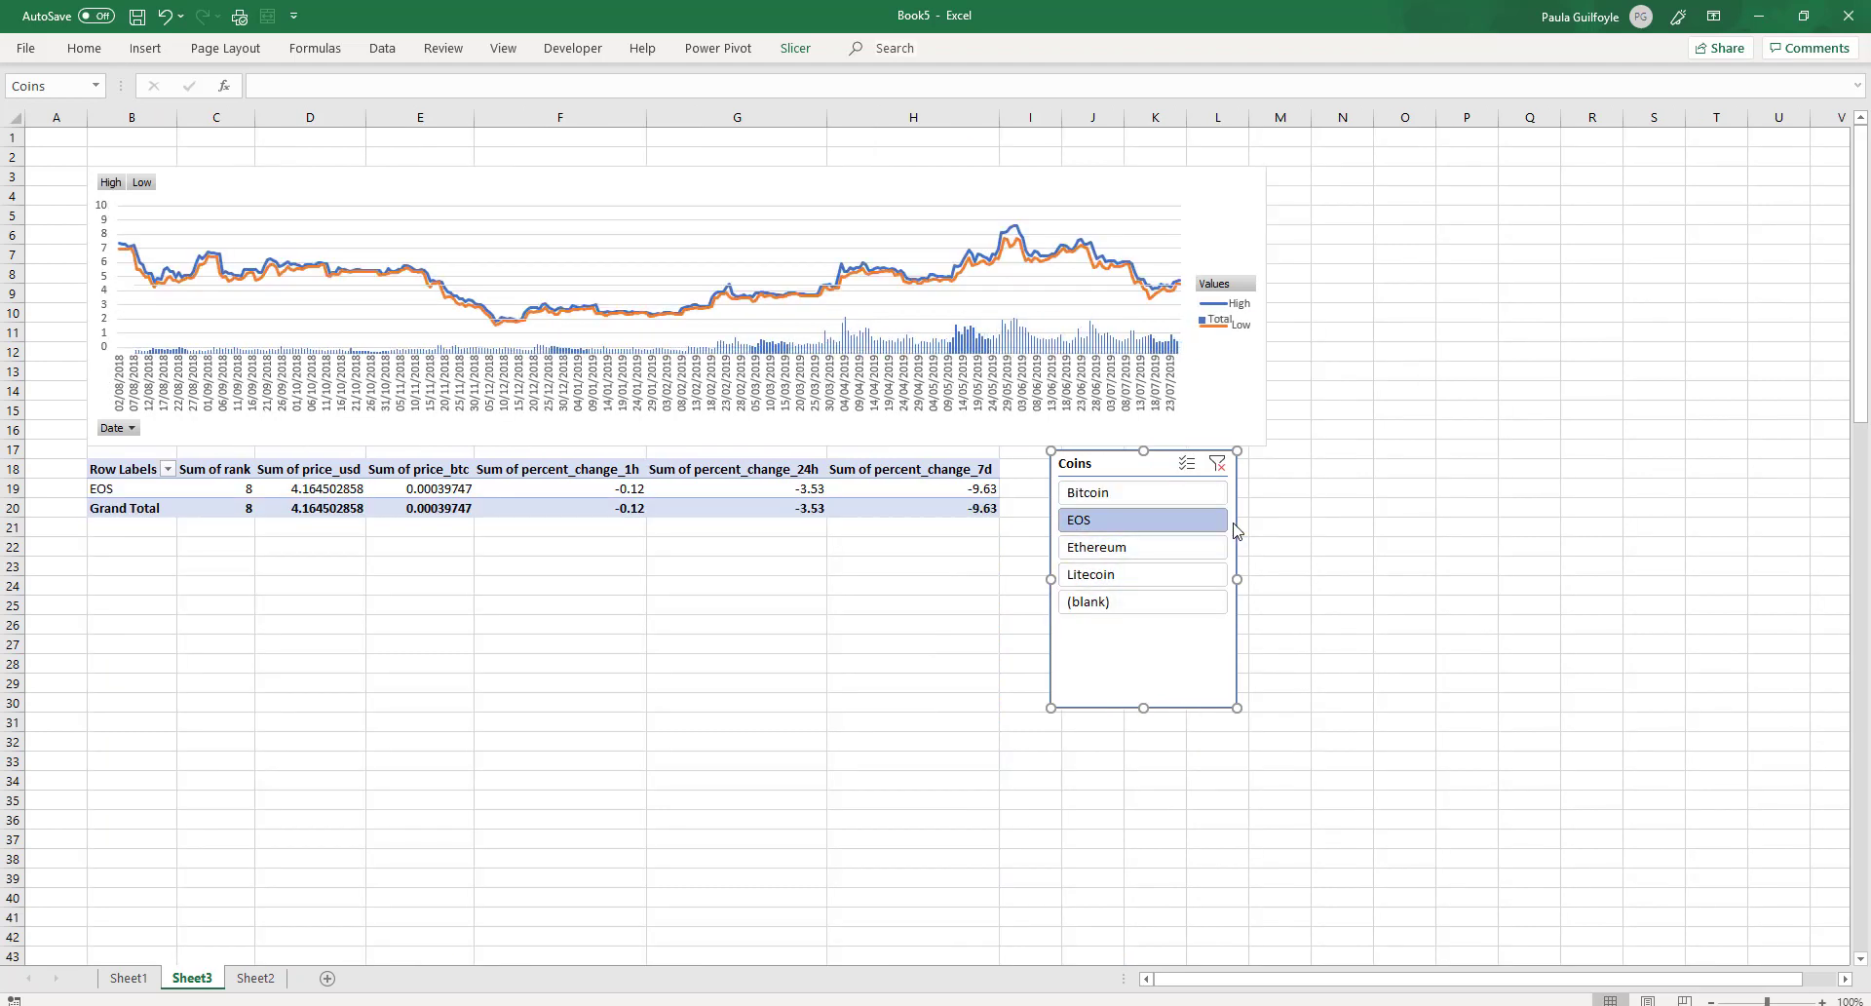
left_click(1155, 581)
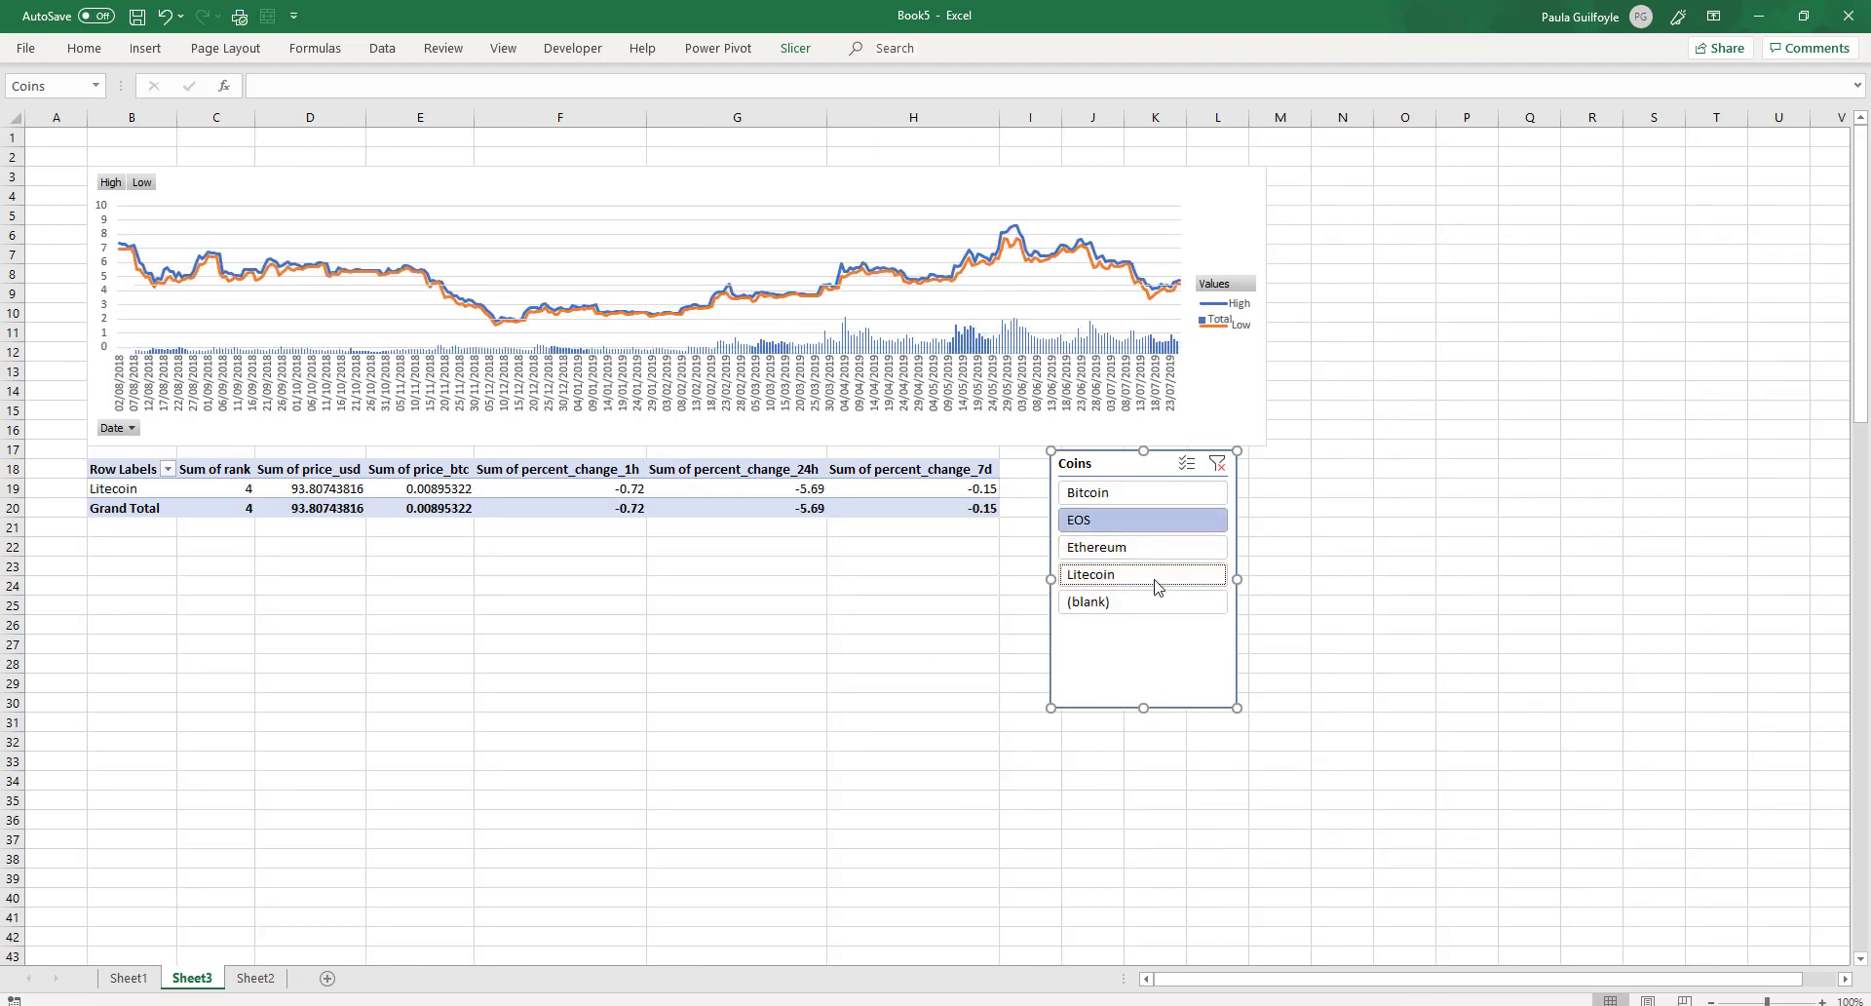
left_click(1154, 495)
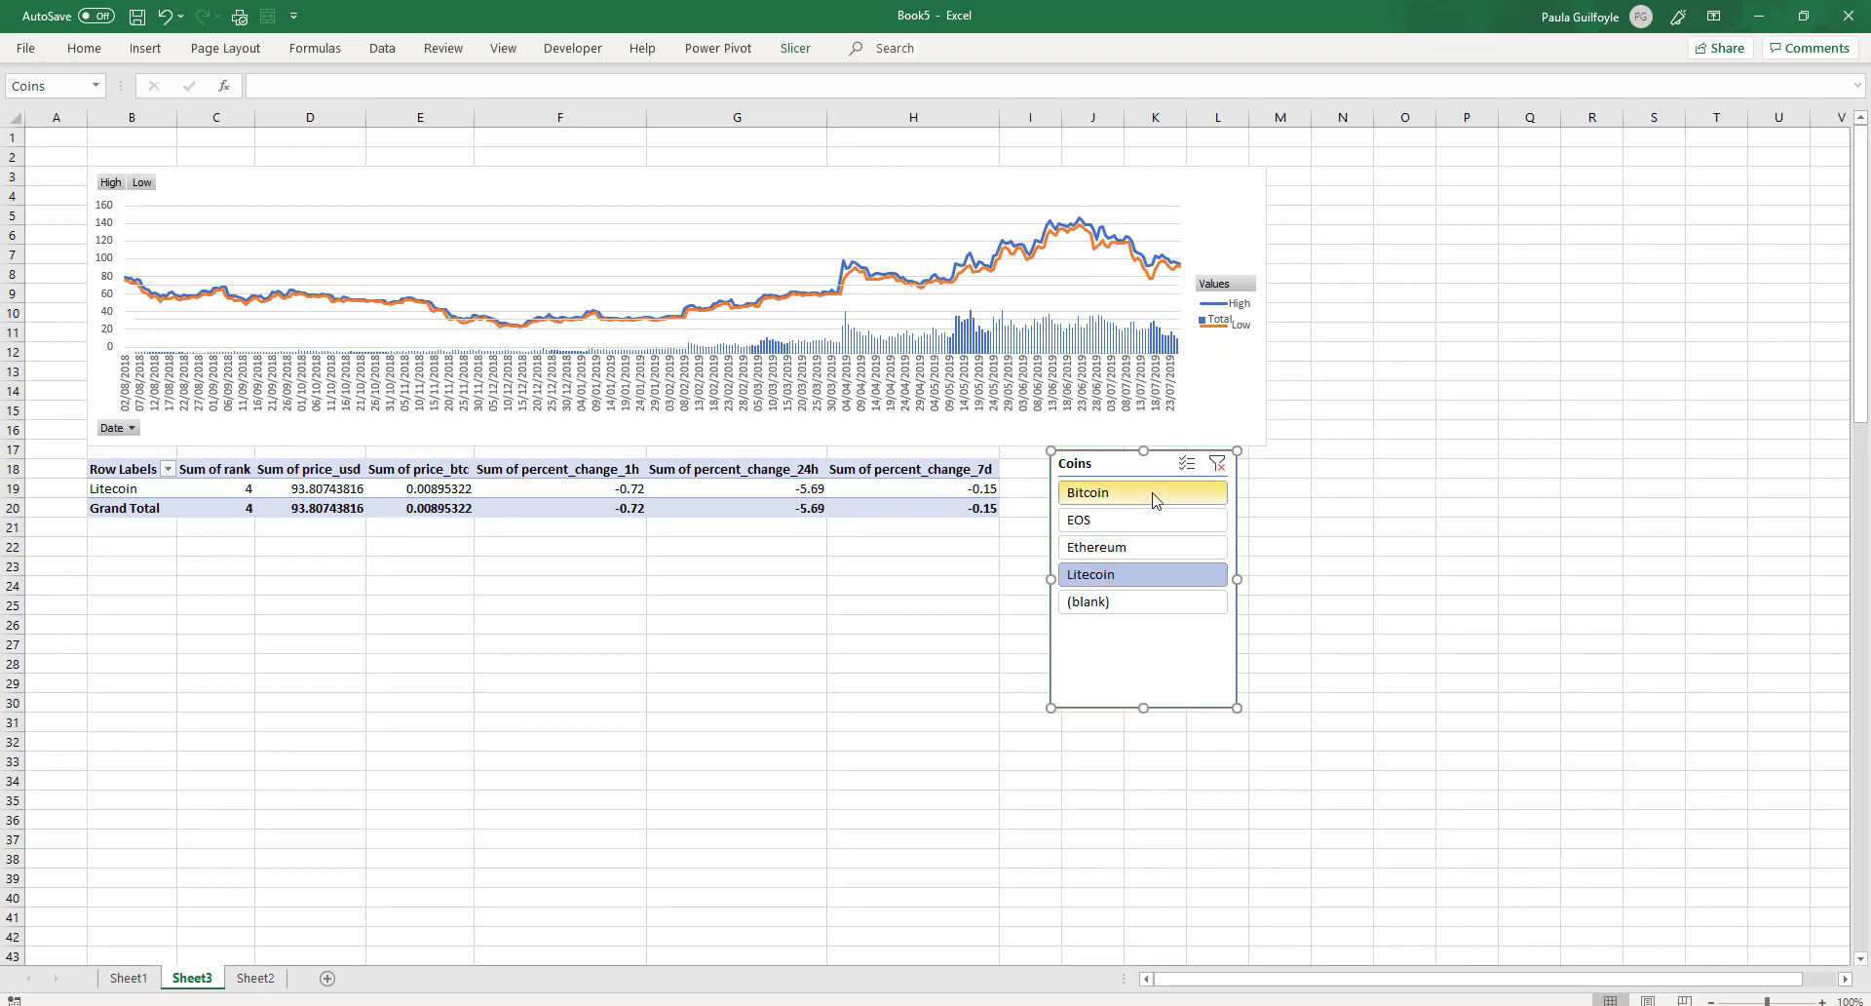